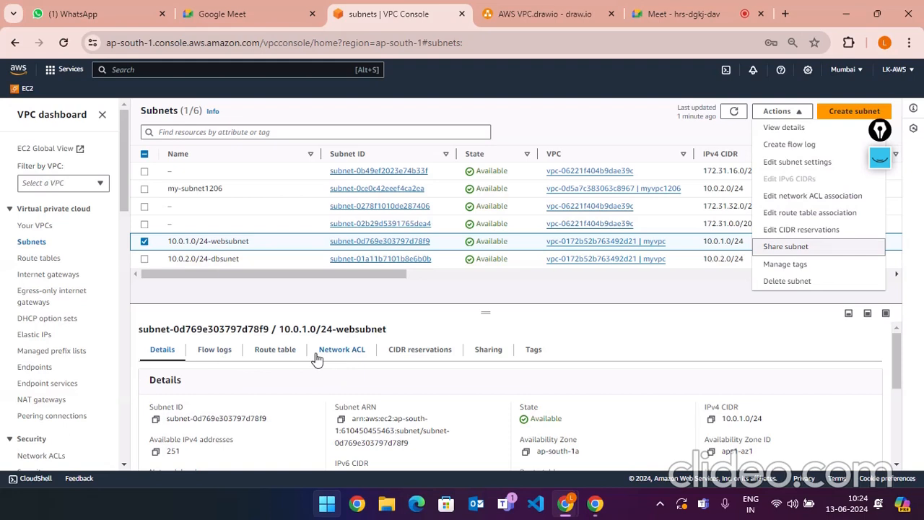
- Review the editable settings of the 10.0.1.0/24-websubnet subnet without changing them, and return to the subnet list
click(800, 166)
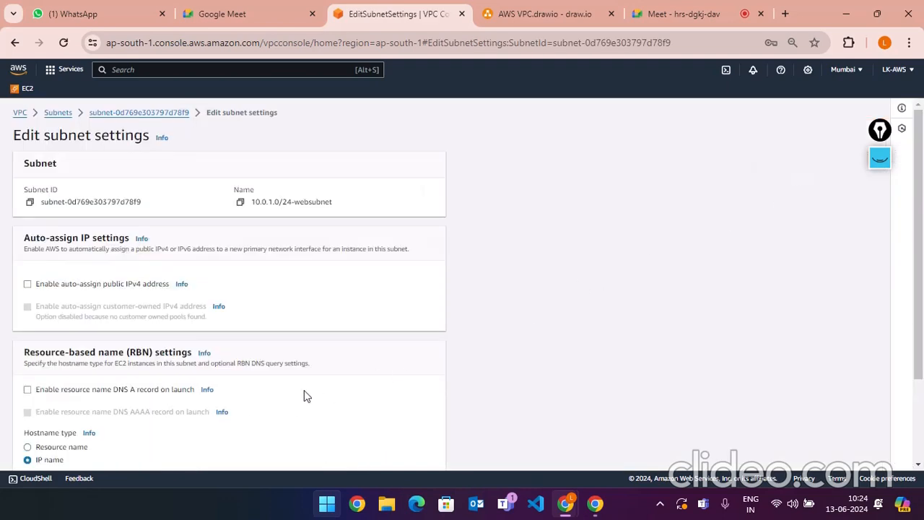
scroll(309, 391, down, 2)
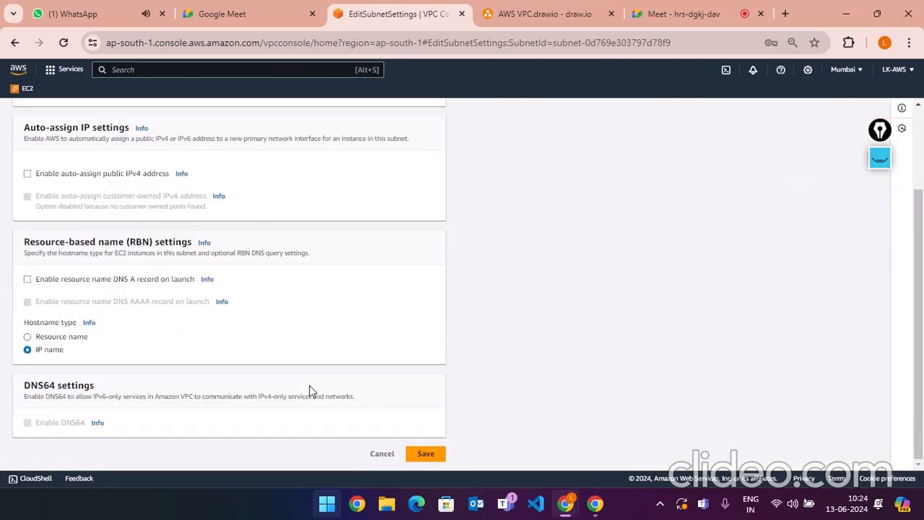
scroll(299, 378, up, 2)
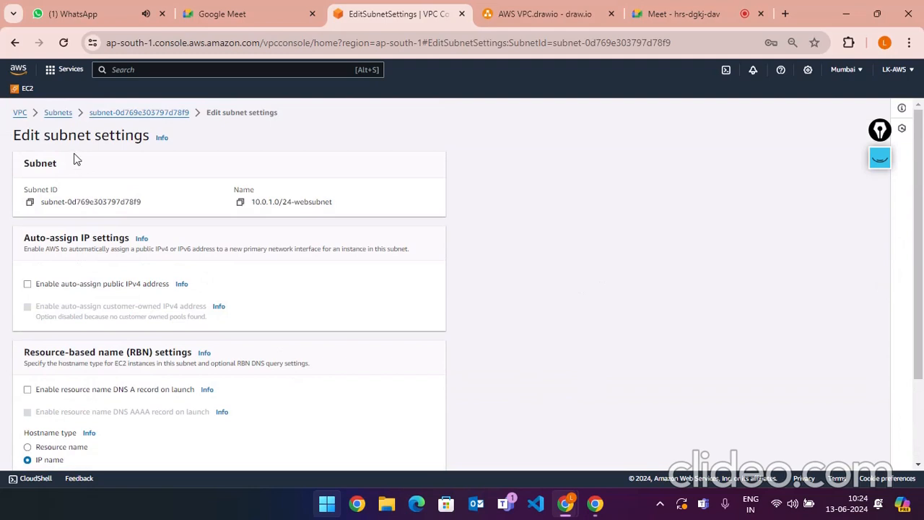
click(62, 114)
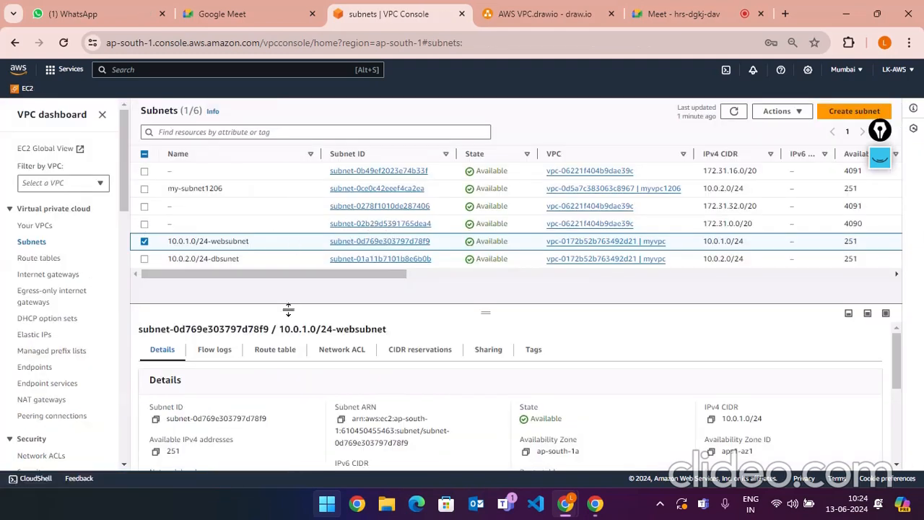
scroll(292, 407, down, 1)
scroll(292, 406, up, 1)
- Open the details of 10.0.1.0/24-websubnet and examine its route table, network ACL, CIDR reservations and sharing information
click(794, 112)
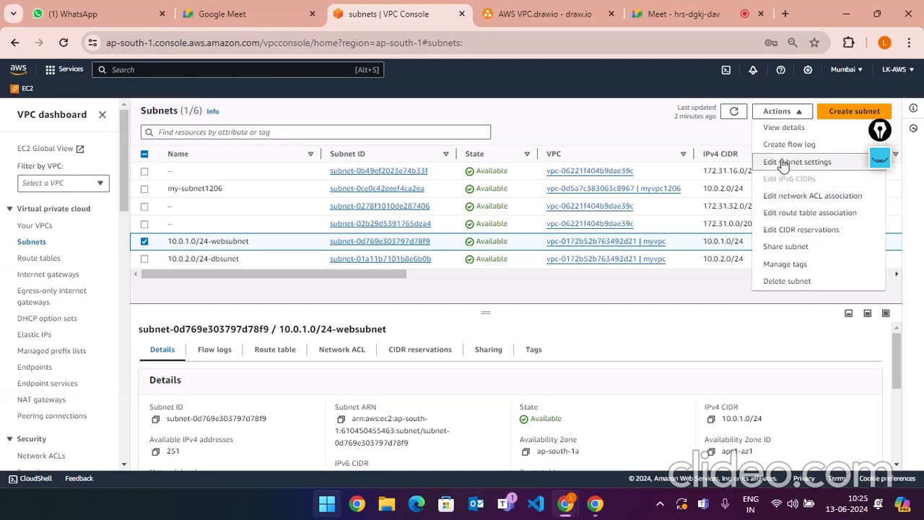
click(775, 127)
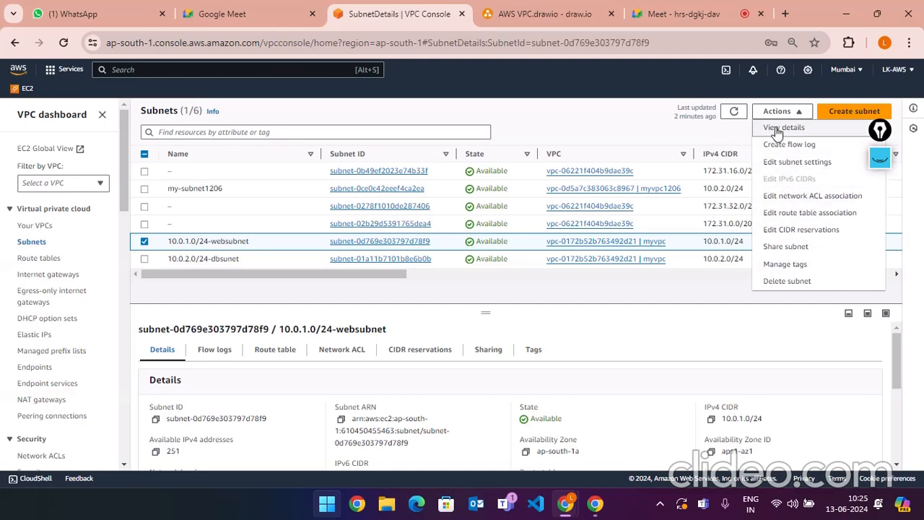
scroll(474, 403, down, 2)
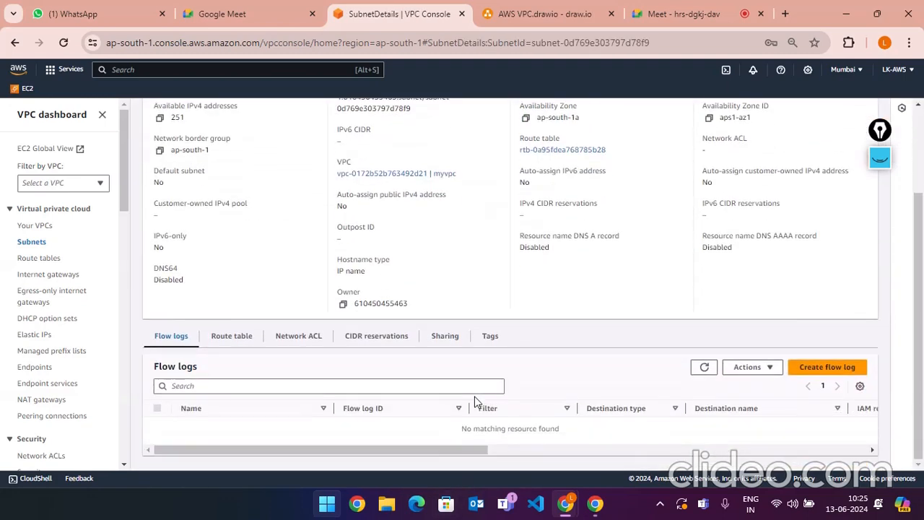
click(232, 337)
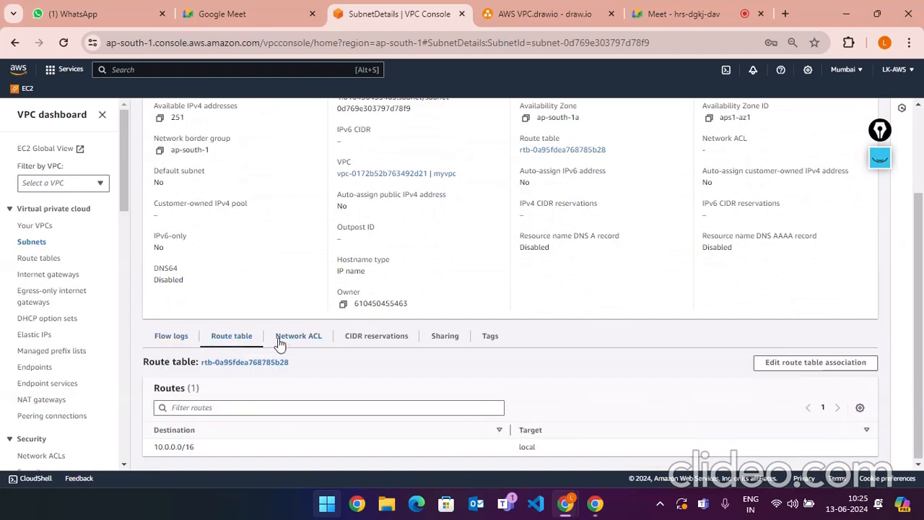
click(303, 336)
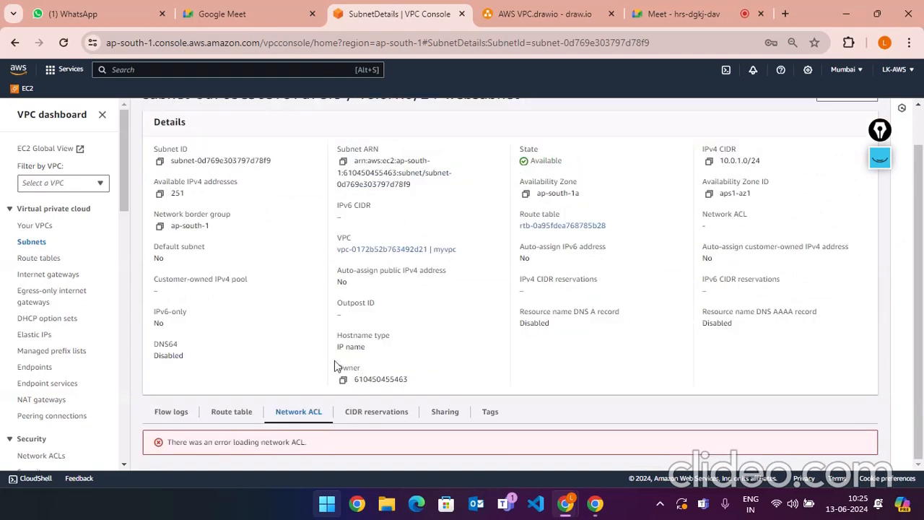
click(377, 413)
scroll(407, 395, down, 3)
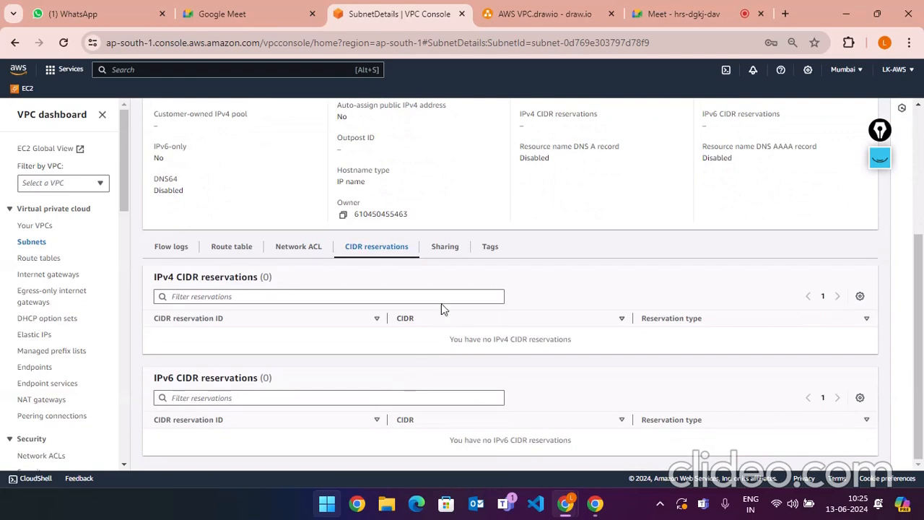
click(439, 249)
scroll(476, 318, down, 1)
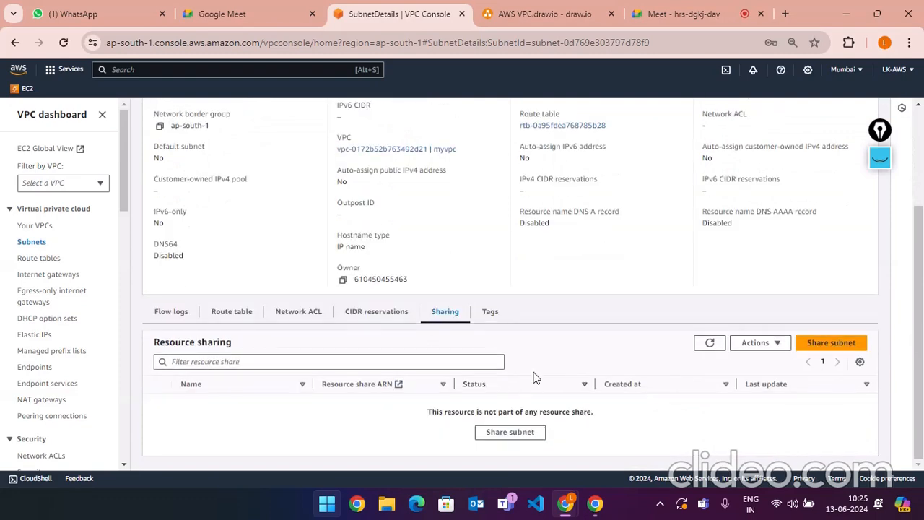
- Examine the hostname type and IPv6 CIDR in the websubnet's details, and return to the subnet list
scroll(390, 367, up, 2)
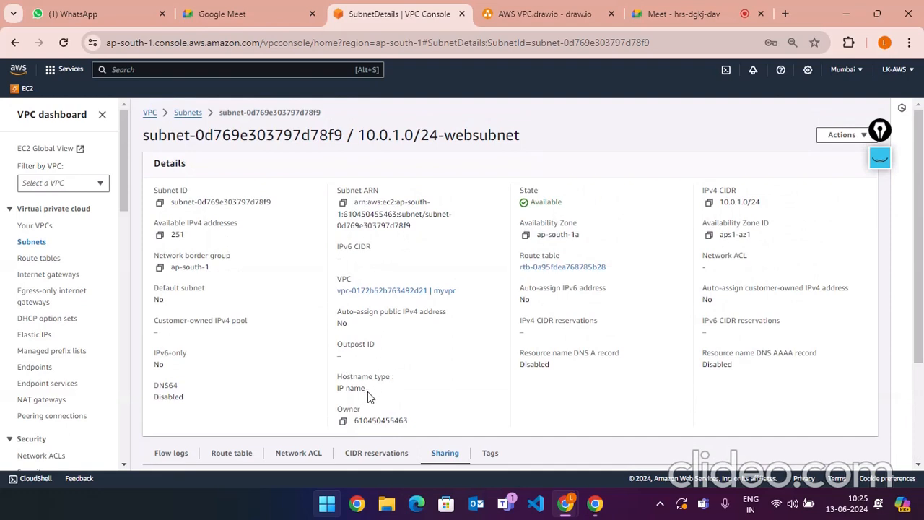
drag(355, 389, 340, 377)
click(379, 334)
drag(365, 261, 339, 249)
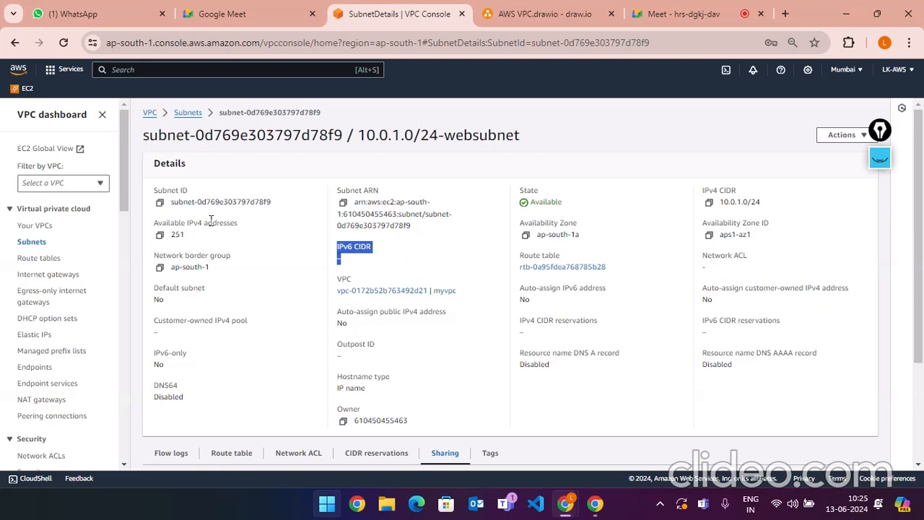
click(188, 112)
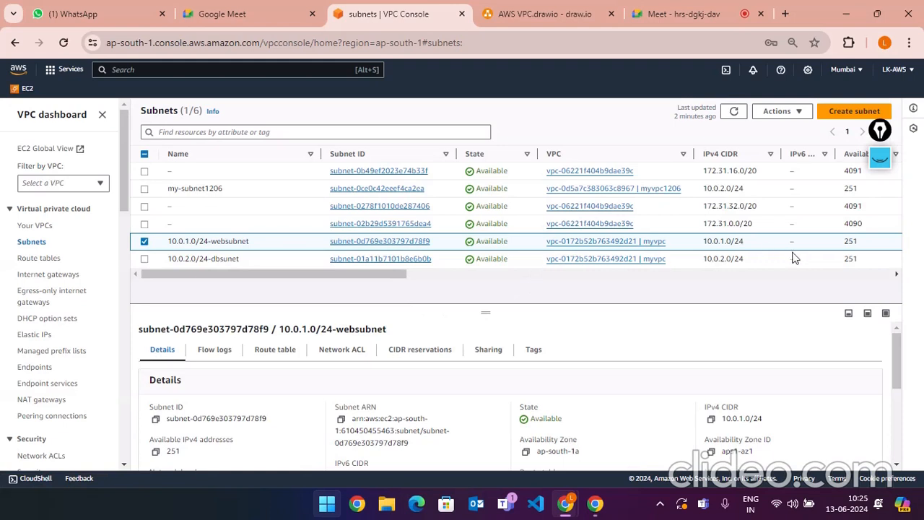
- Enable auto-assign public IPv4 address for 10.0.1.0/24-websubnet, save the settings, and check the subnet's updated details
click(779, 112)
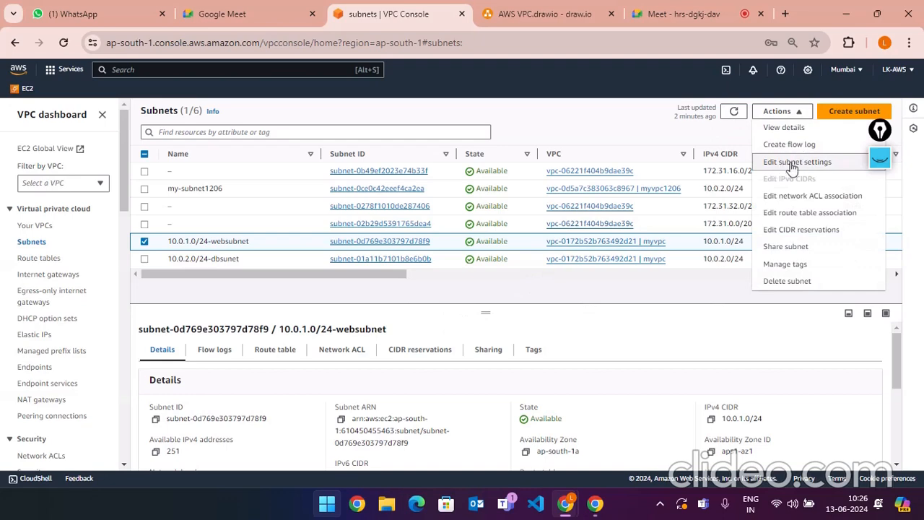
click(773, 162)
scroll(293, 303, down, 3)
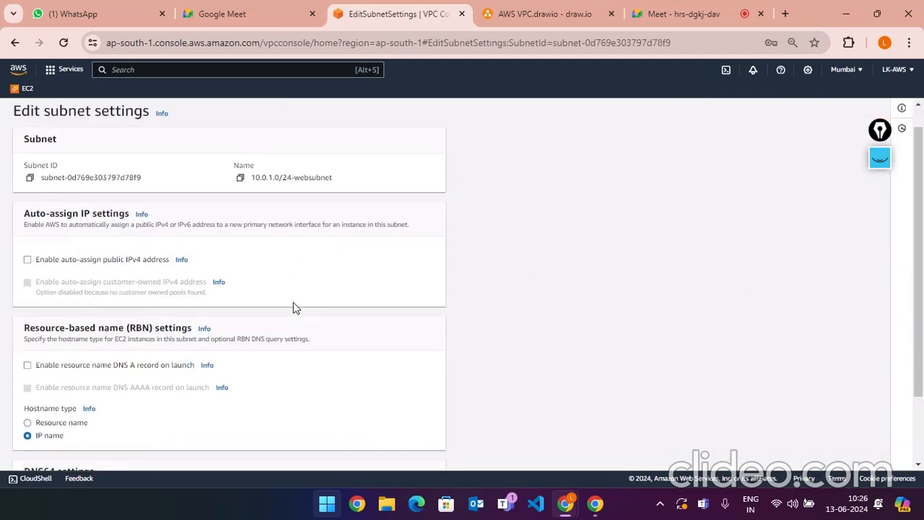
scroll(279, 358, up, 1)
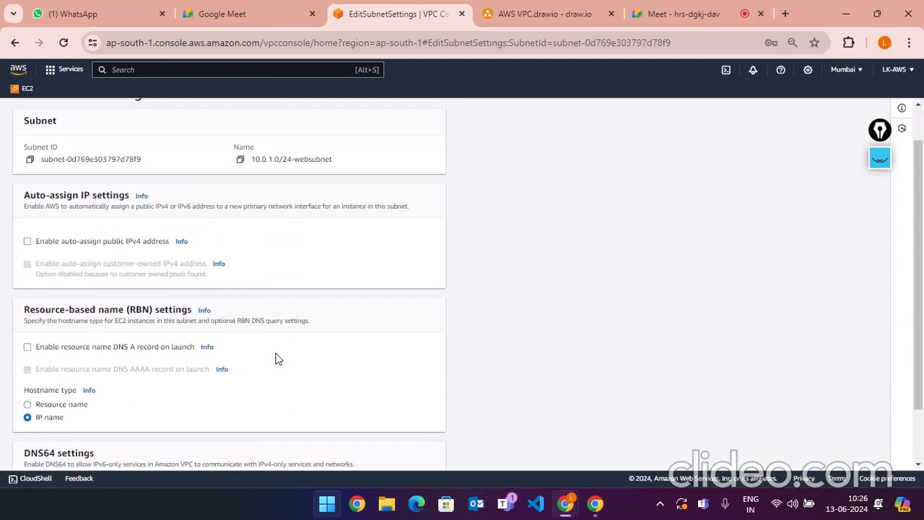
click(27, 241)
scroll(134, 371, down, 1)
scroll(144, 330, up, 2)
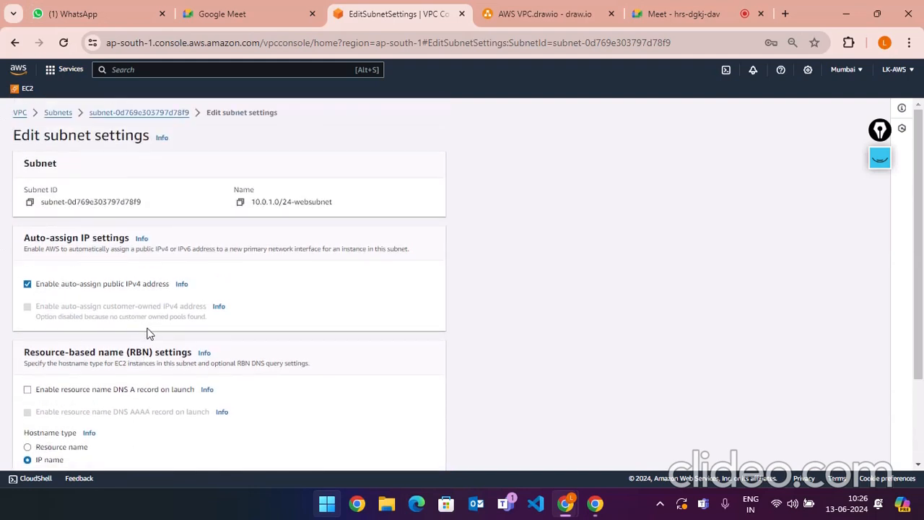
scroll(149, 330, down, 2)
click(425, 453)
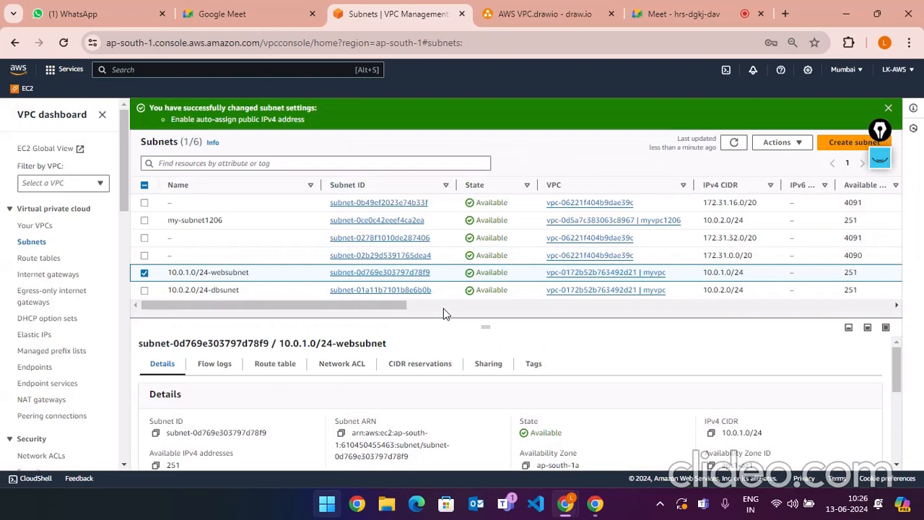
scroll(482, 382, down, 5)
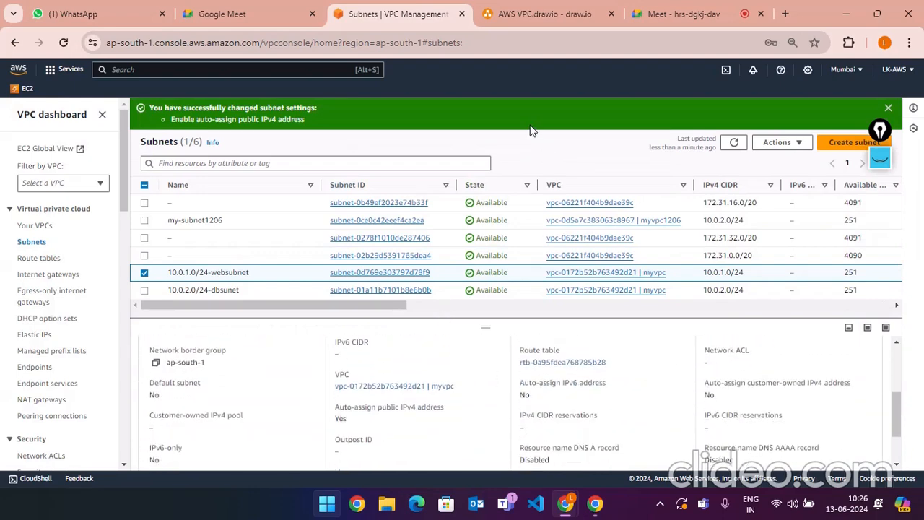
- Switch to the AWS VPC.drawio diagram, view the annotated VPC sketch, hide the annotations, and return to the VPC console
click(562, 17)
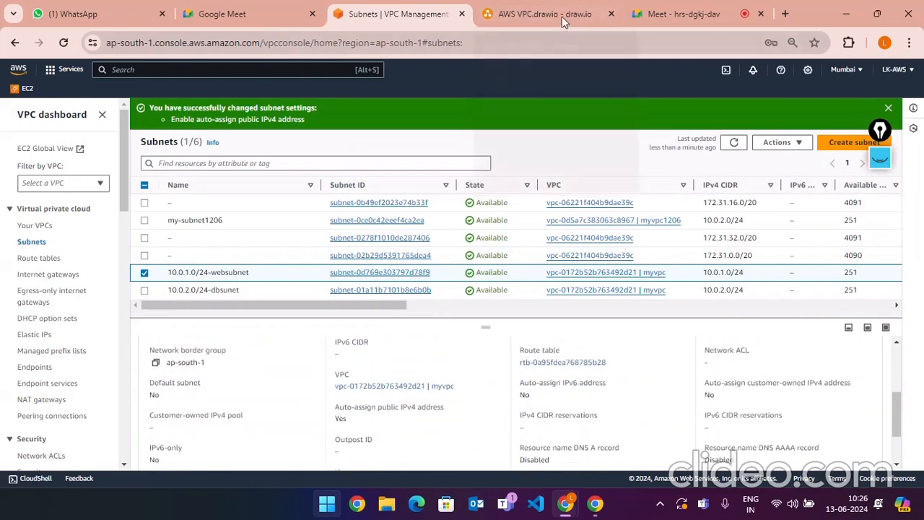
click(880, 158)
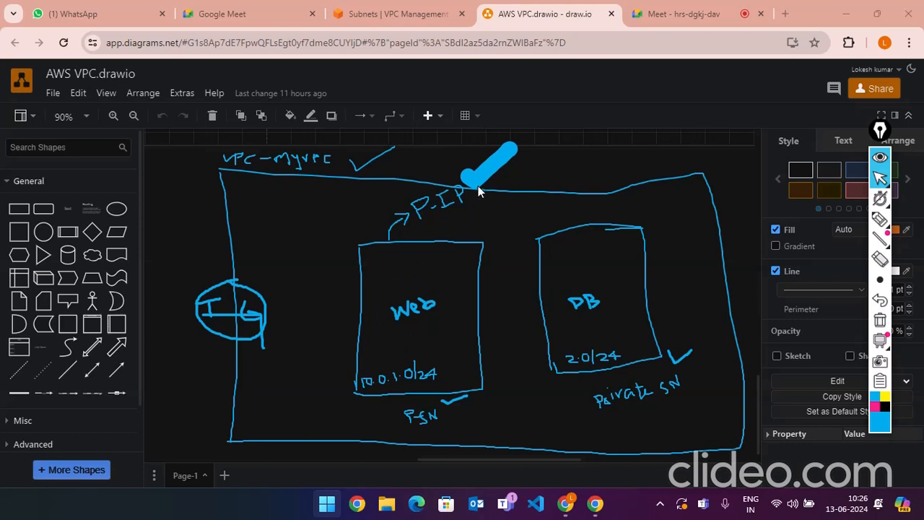
click(880, 157)
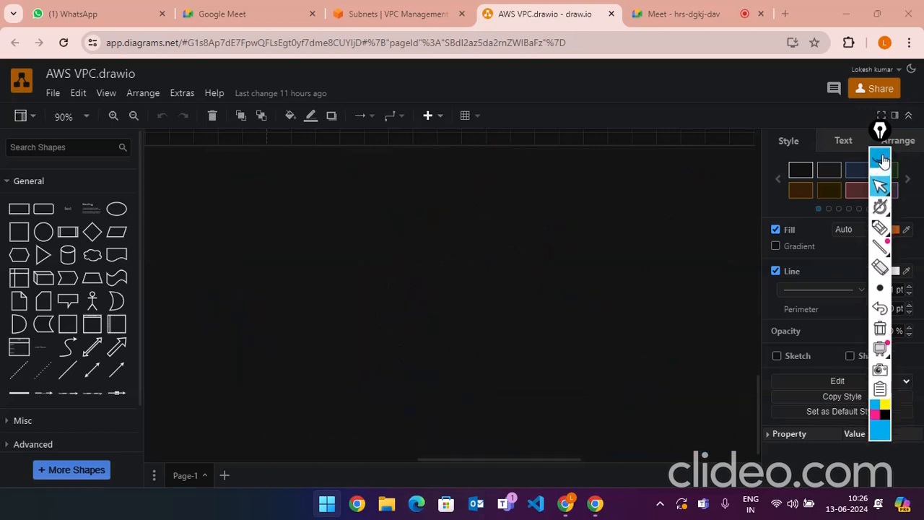
click(401, 15)
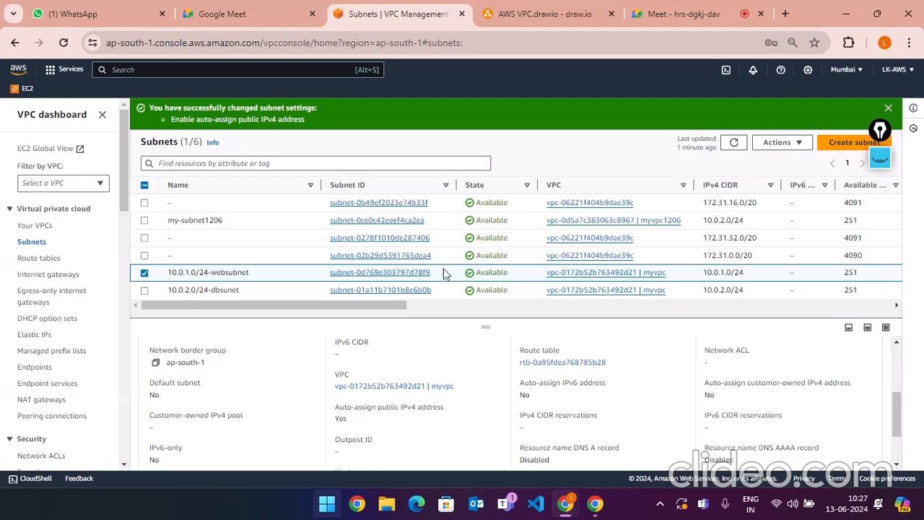
- Start a new internet gateway with the name tag myIGW1306
click(33, 274)
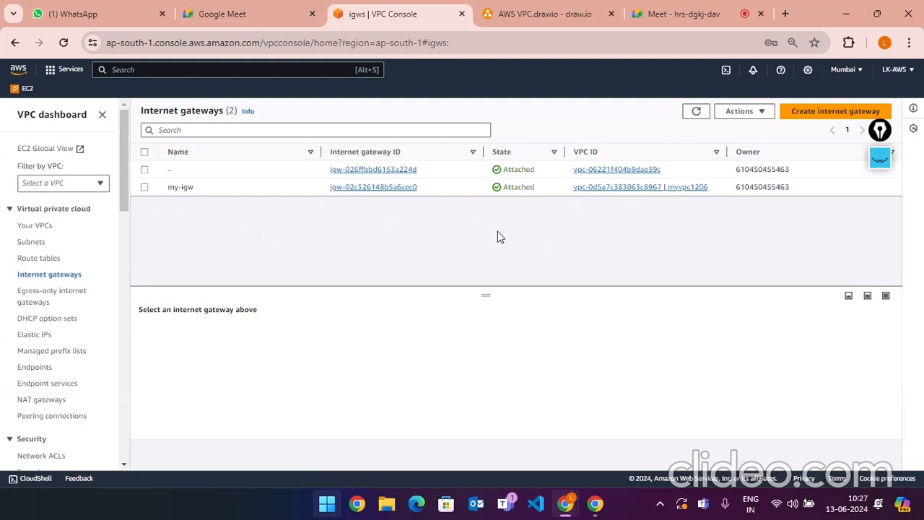
click(828, 114)
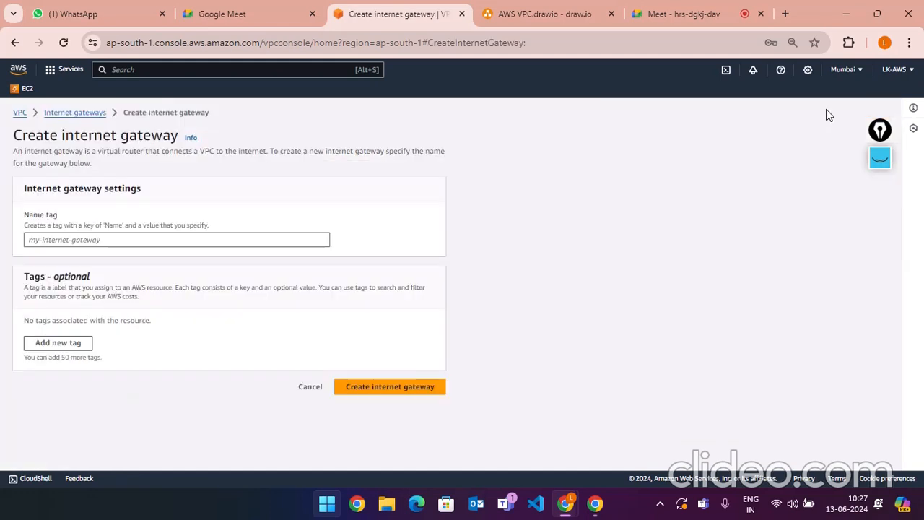
click(88, 239)
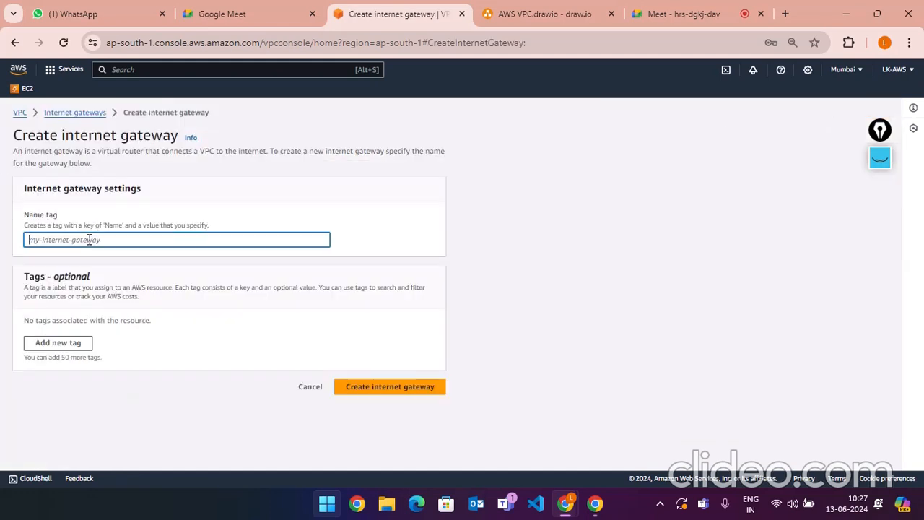
text(my)
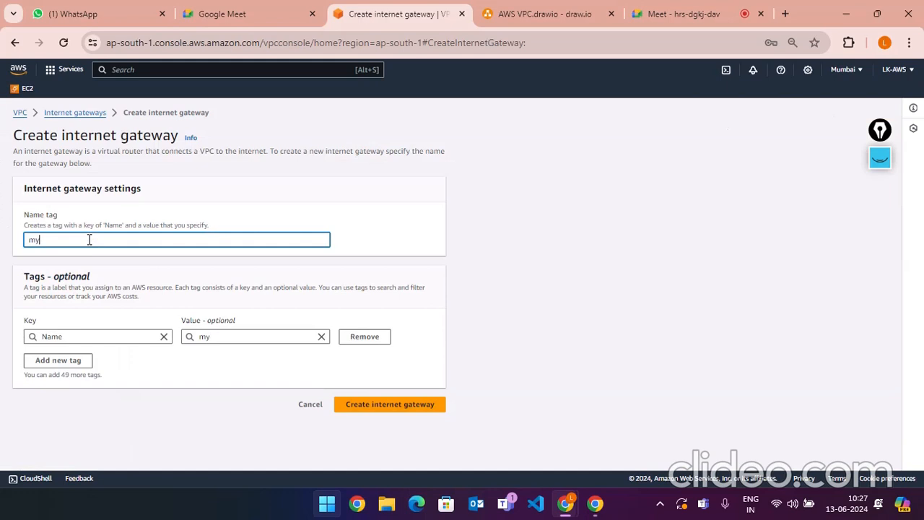
key(Caps_Lock)
text(I)
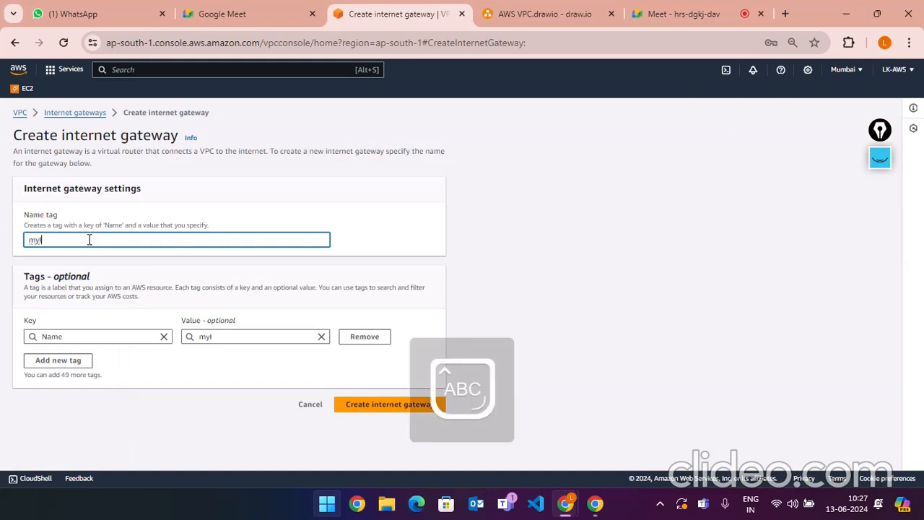
text(GW)
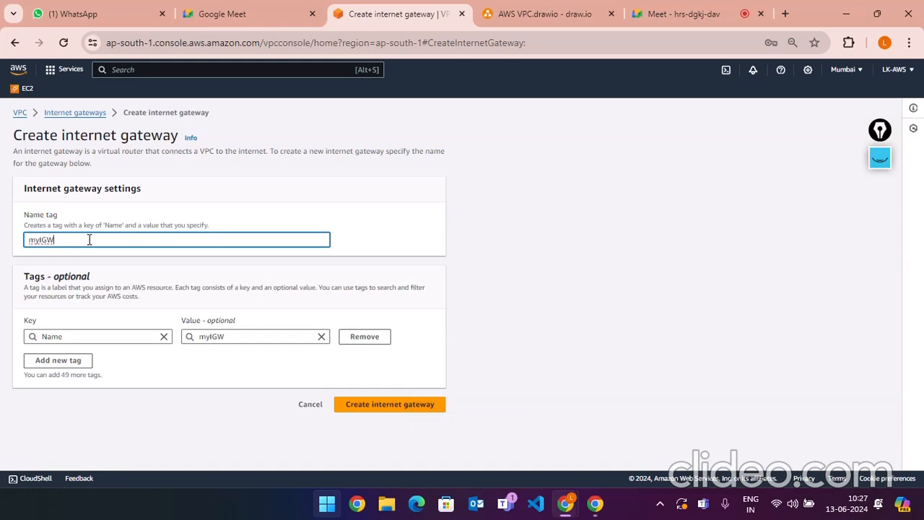
text(1306)
- Check the value of the gateway's Name tag and create the internet gateway
drag(252, 336, 200, 338)
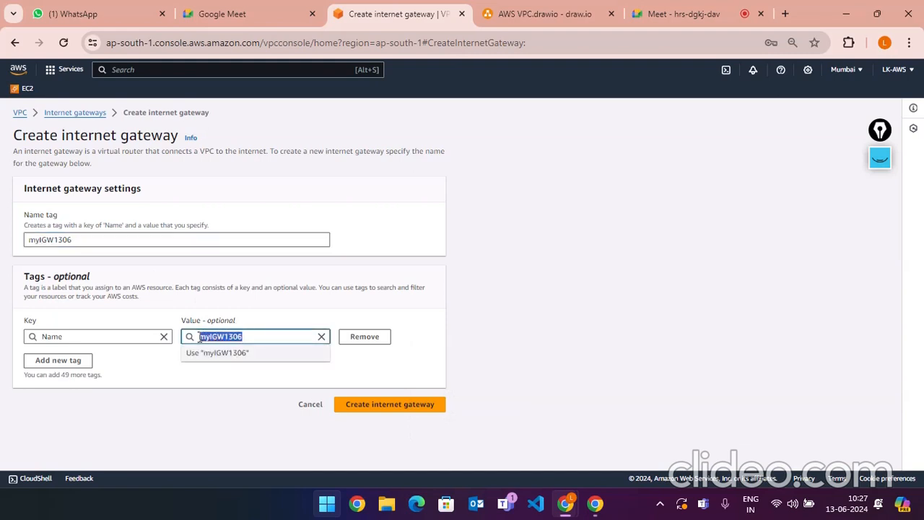
click(273, 298)
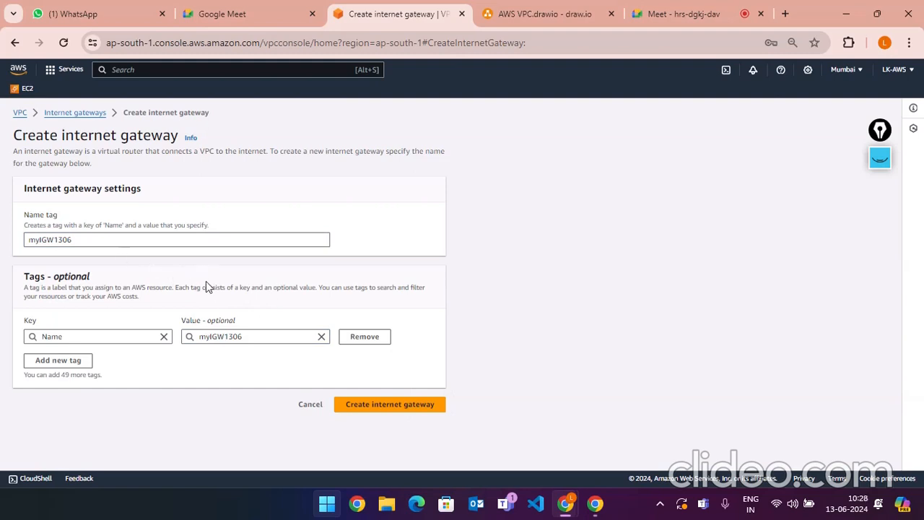
drag(257, 336, 223, 337)
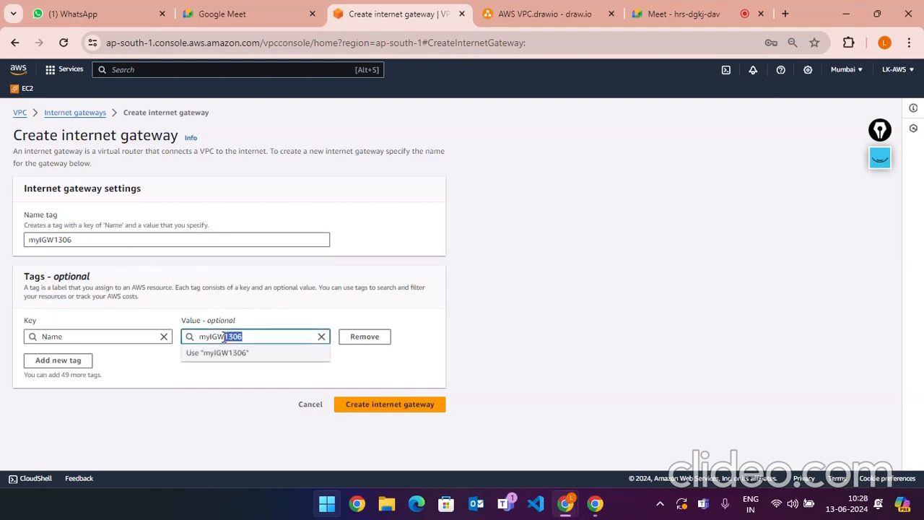
click(243, 377)
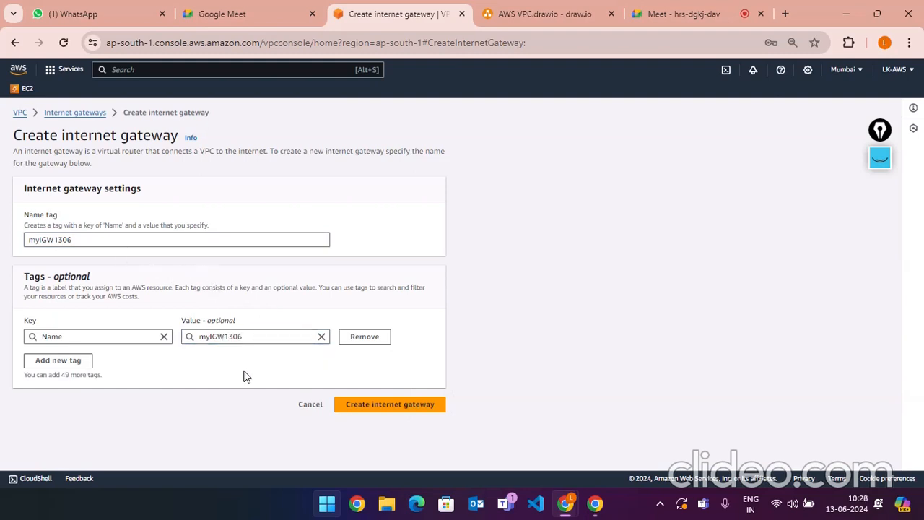
click(384, 408)
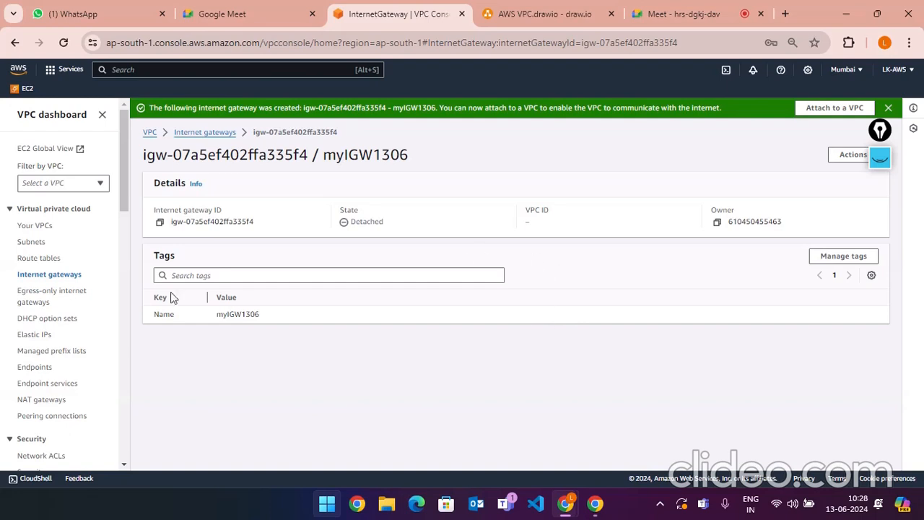
- Attach the internet gateway myIGW1306 to the VPC myvpc
click(840, 112)
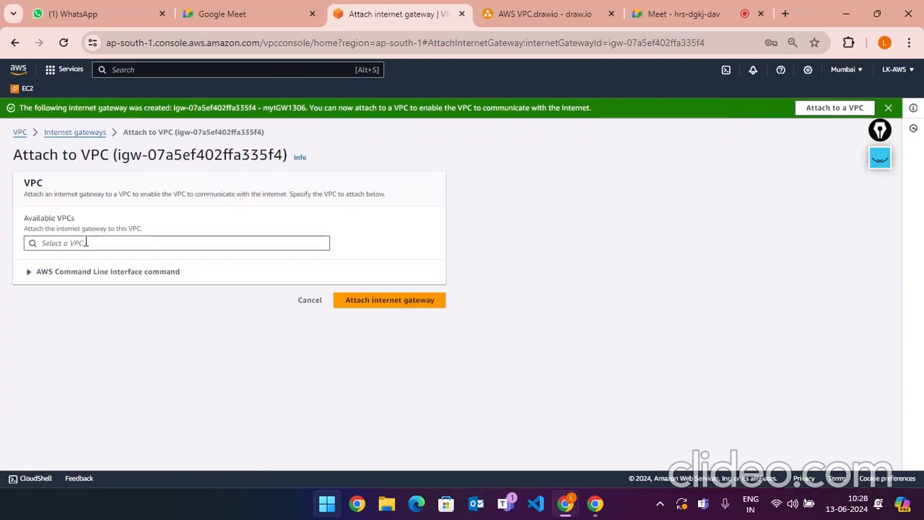
click(79, 243)
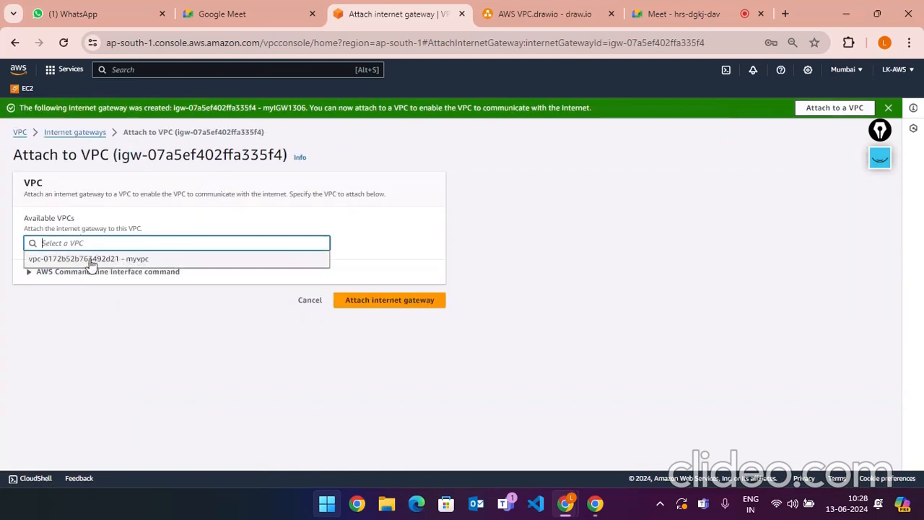
click(146, 260)
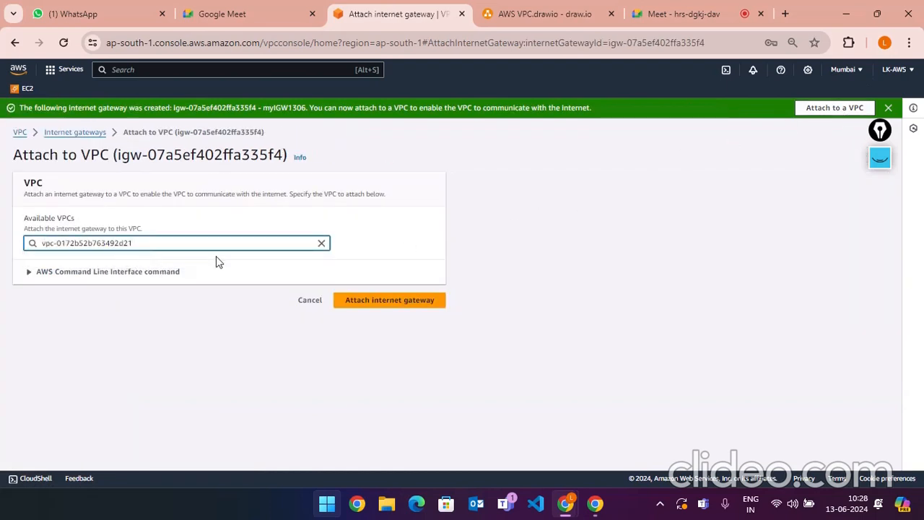
click(352, 303)
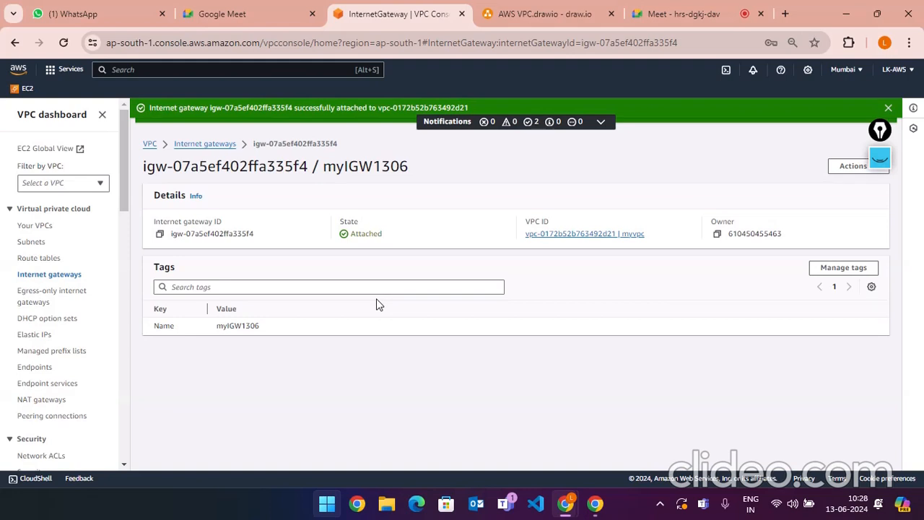
- Glance at the AWS VPC.drawio diagram, return to the VPC console, and start a new route table named myRT1306
click(558, 13)
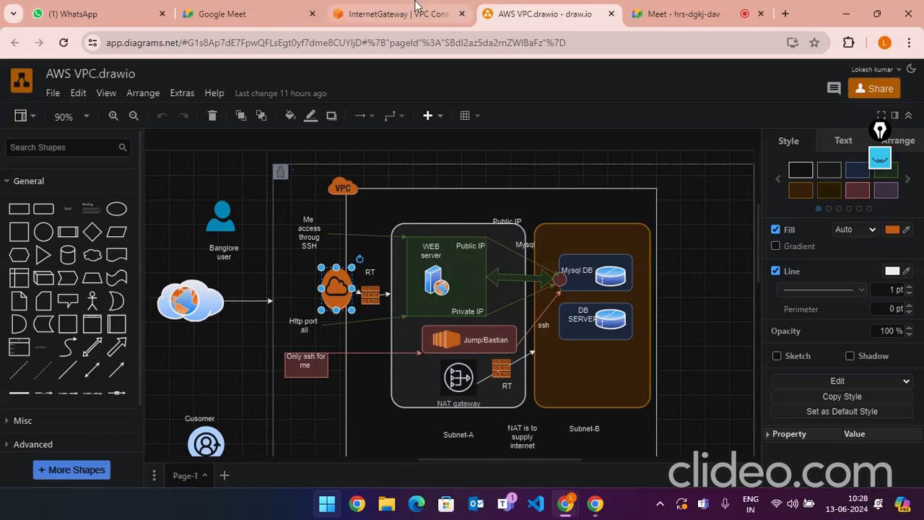
click(396, 14)
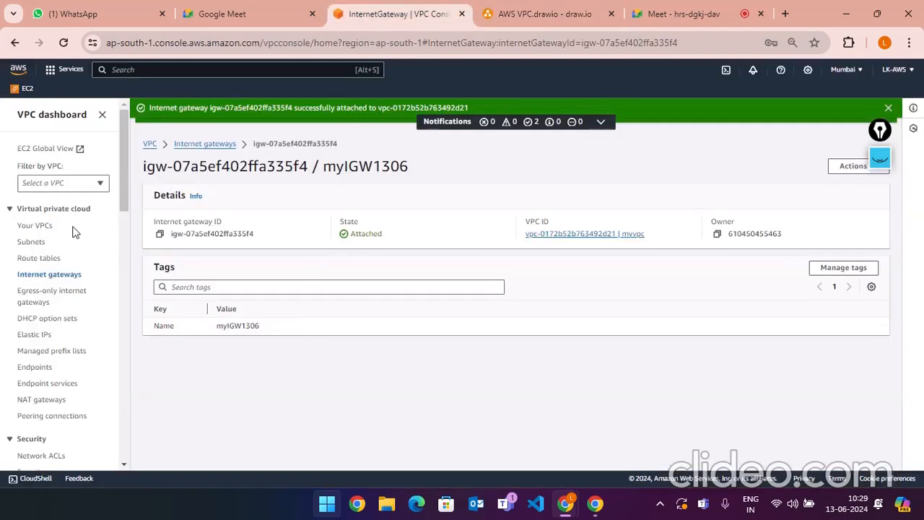
click(36, 260)
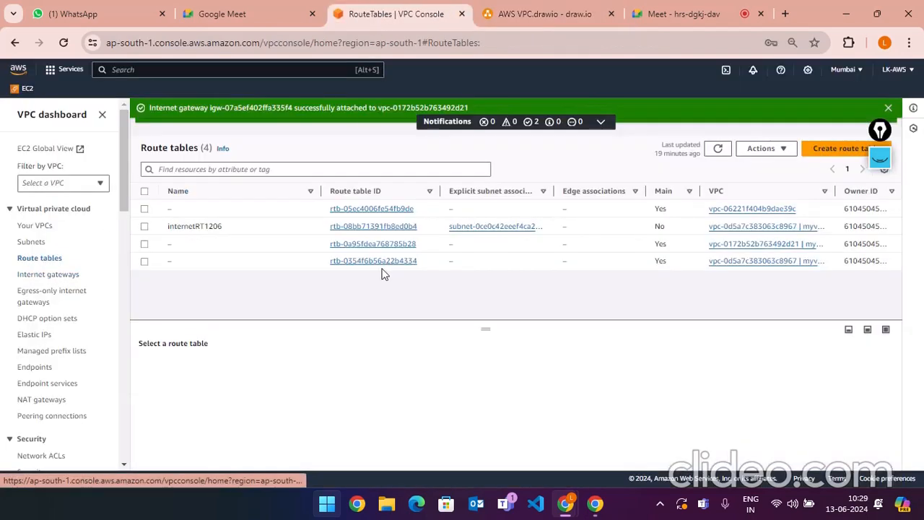
click(839, 157)
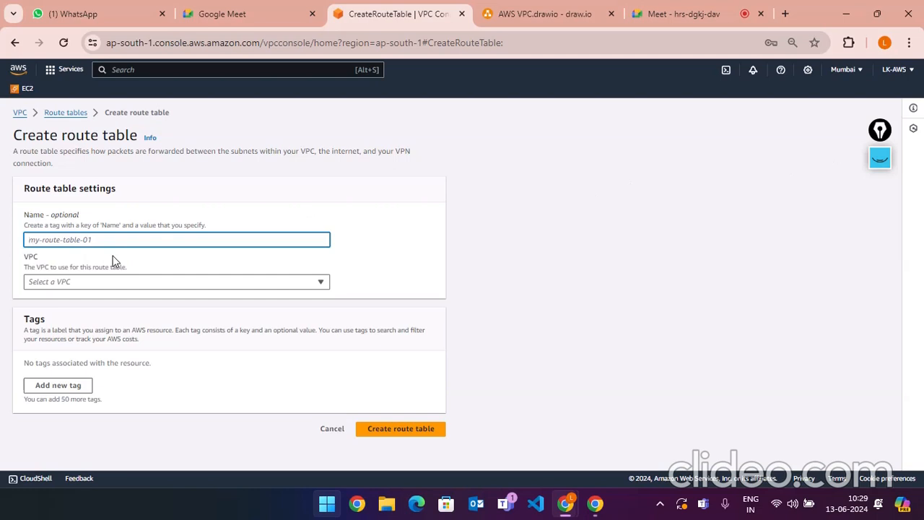
text(MY)
key(BackSpace)
key(BackSpace)
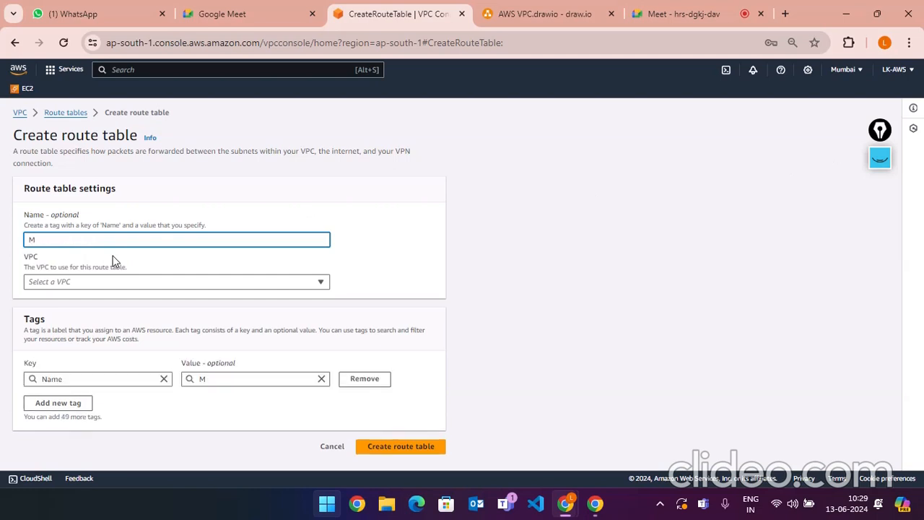
key(Caps_Lock)
text(my)
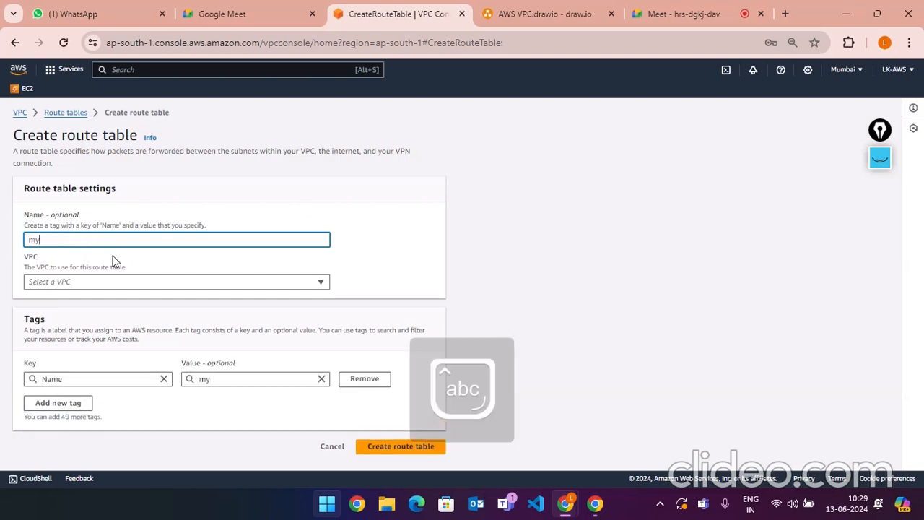
key(Caps_Lock)
text(RT1306)
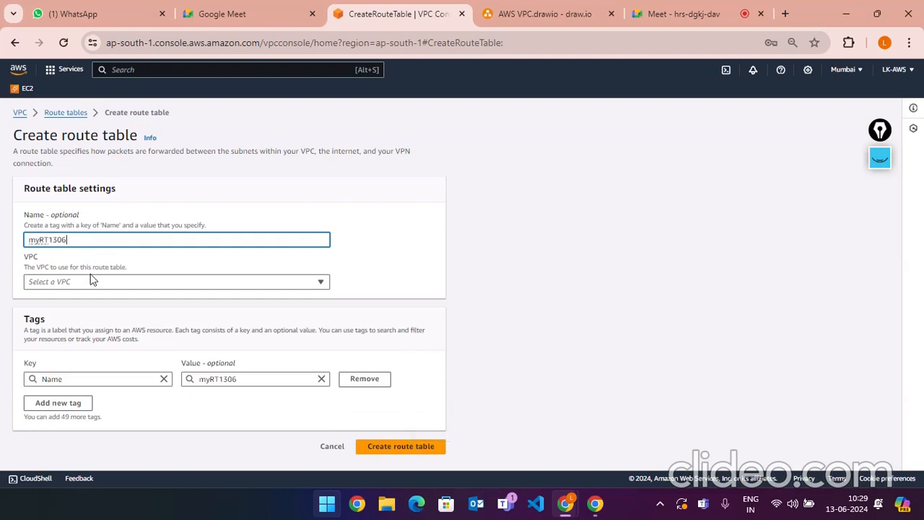
- Choose myvpc as the route table's VPC and create the route table
click(88, 283)
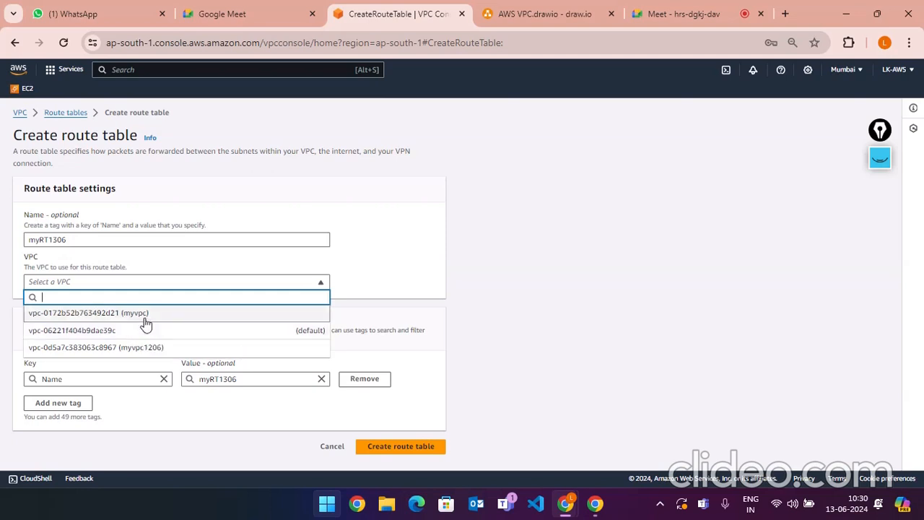
click(143, 314)
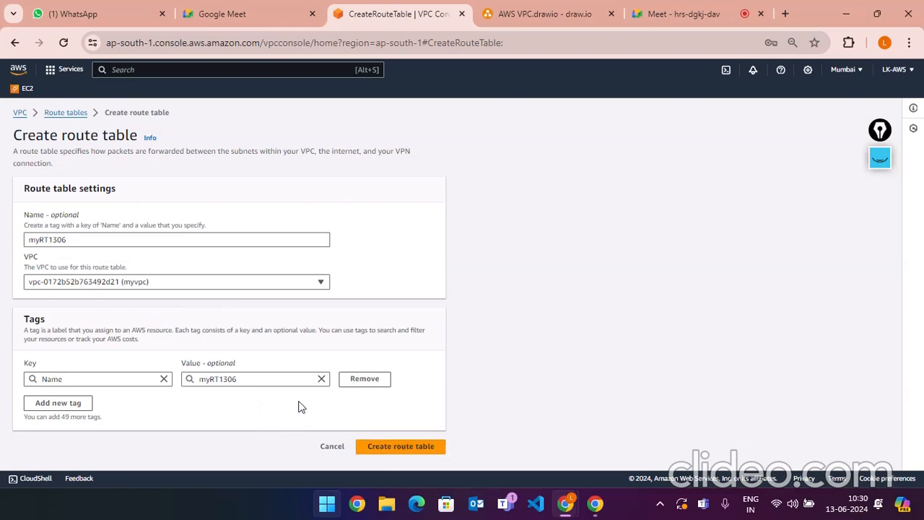
click(375, 448)
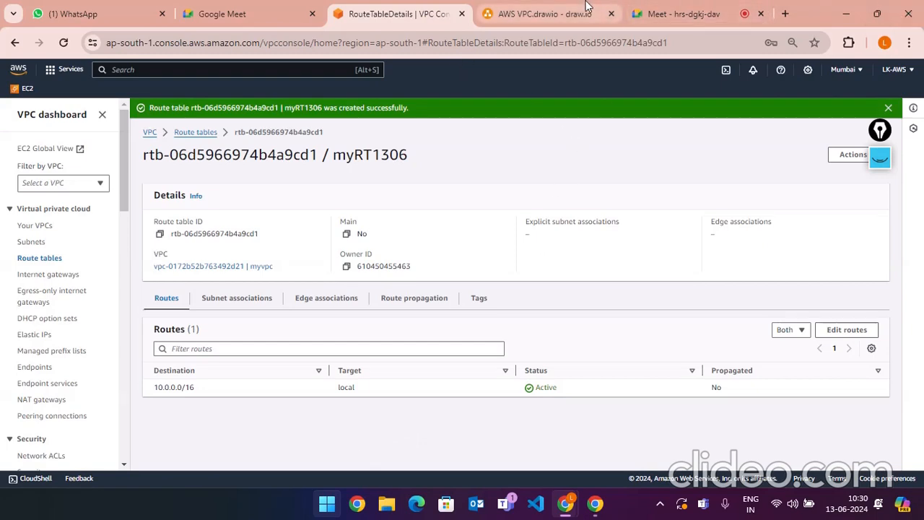
- Switch to AWS VPC.drawio, show the annotated VPC sketch, and draw a circled Rt between the IG circle and the Web box
click(545, 13)
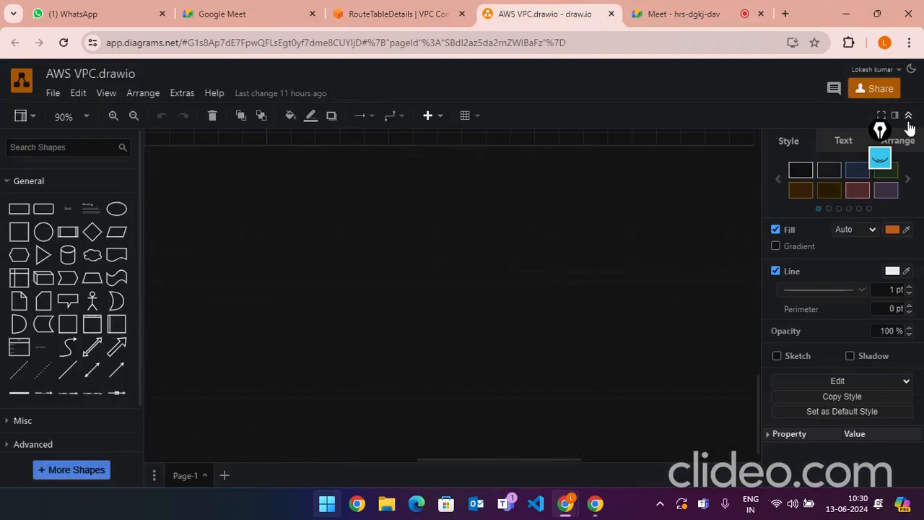
click(879, 157)
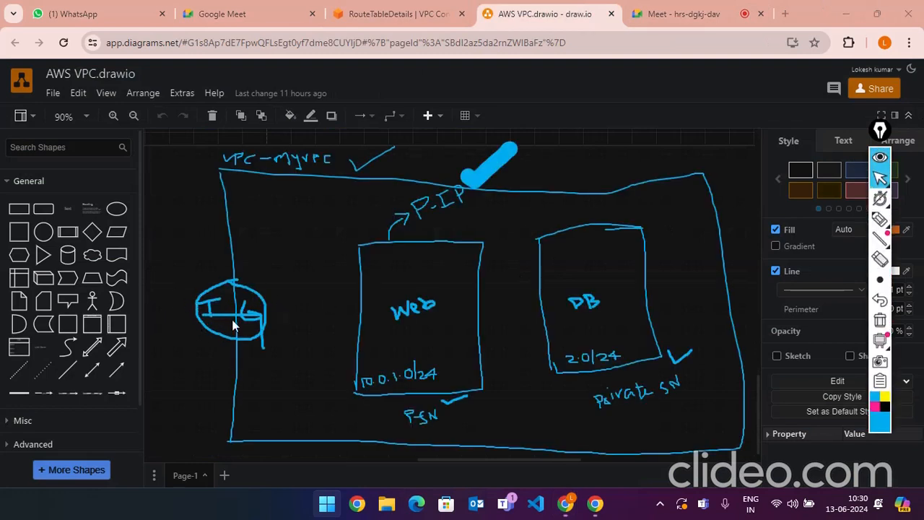
click(879, 219)
mouse_move(298, 305)
mouse_down()
mouse_move(299, 321)
mouse_move(308, 309)
mouse_move(311, 322)
mouse_move(314, 314)
mouse_move(287, 323)
mouse_move(312, 330)
mouse_move(322, 313)
mouse_move(307, 293)
mouse_up()
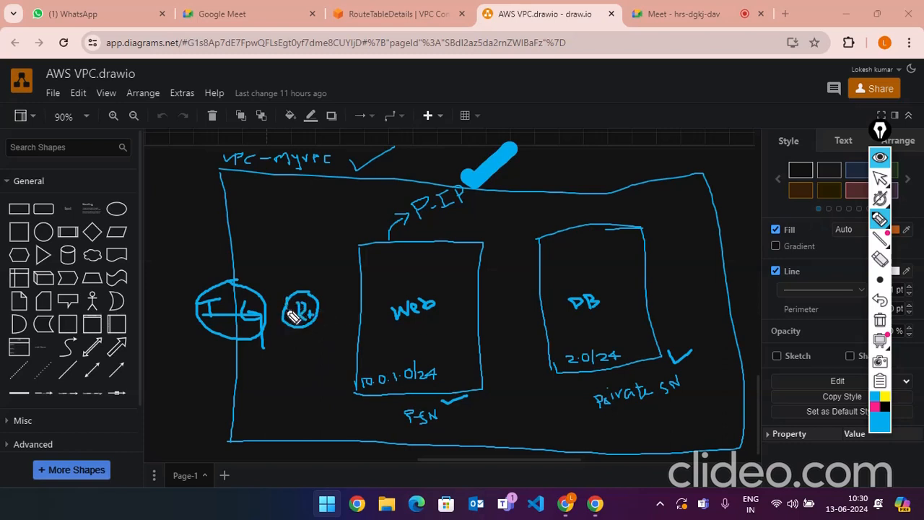
- Draw an arrow from the Web box to the Rt circle, hide the annotations, and return to the VPC console
drag(318, 312, 361, 310)
drag(328, 303, 321, 315)
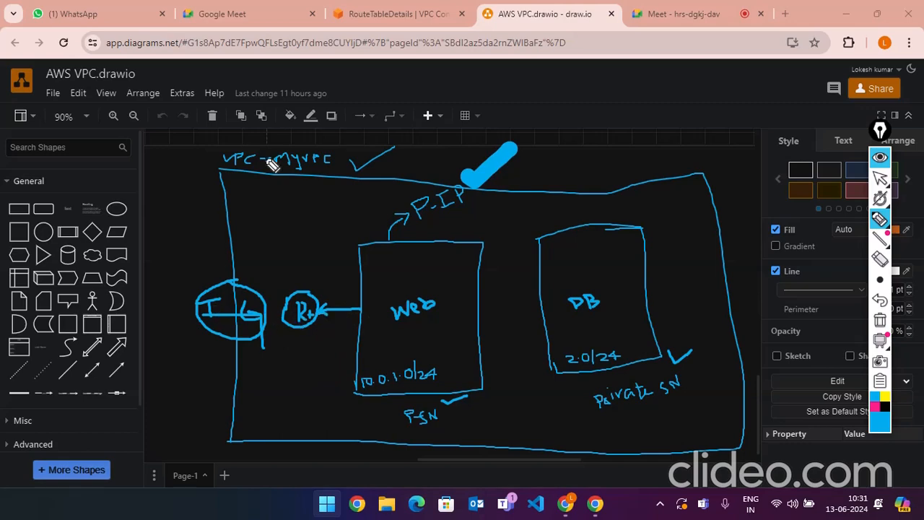
key(Escape)
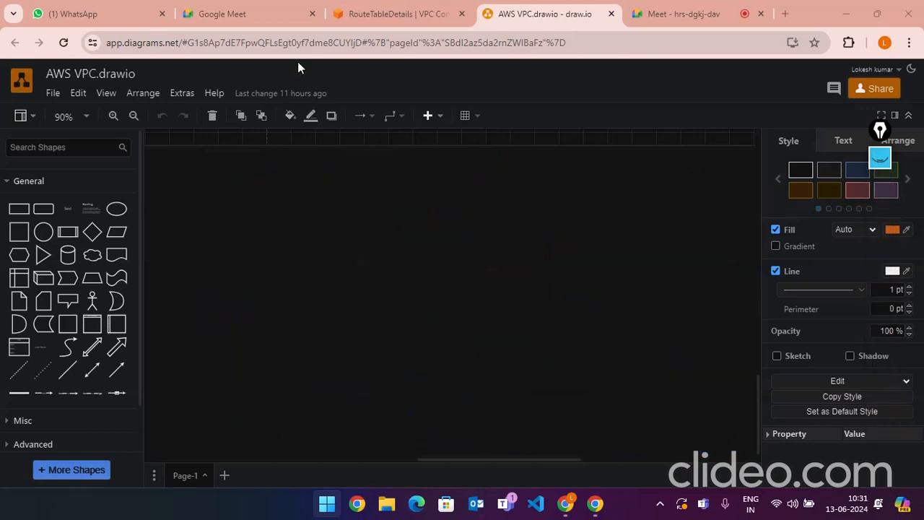
click(405, 14)
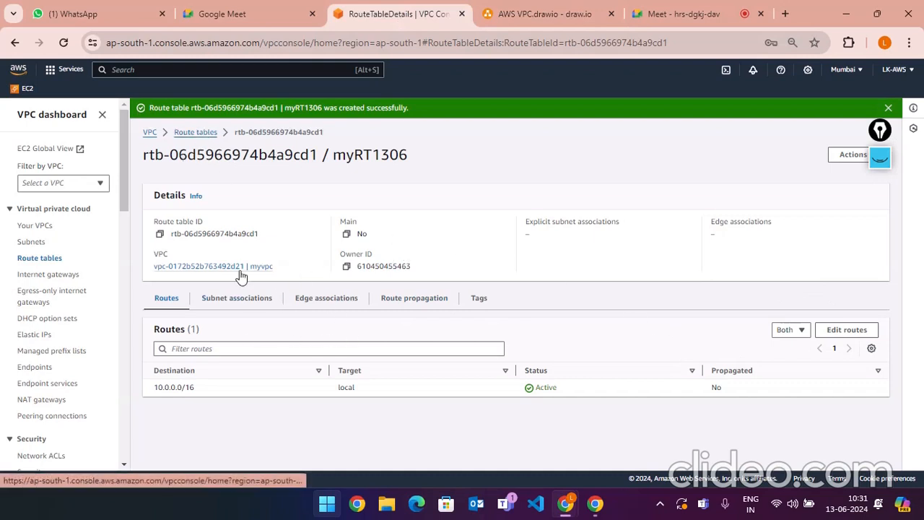
- Select myRT1306 in the route tables list, review its subnet associations, and open them for editing
click(232, 299)
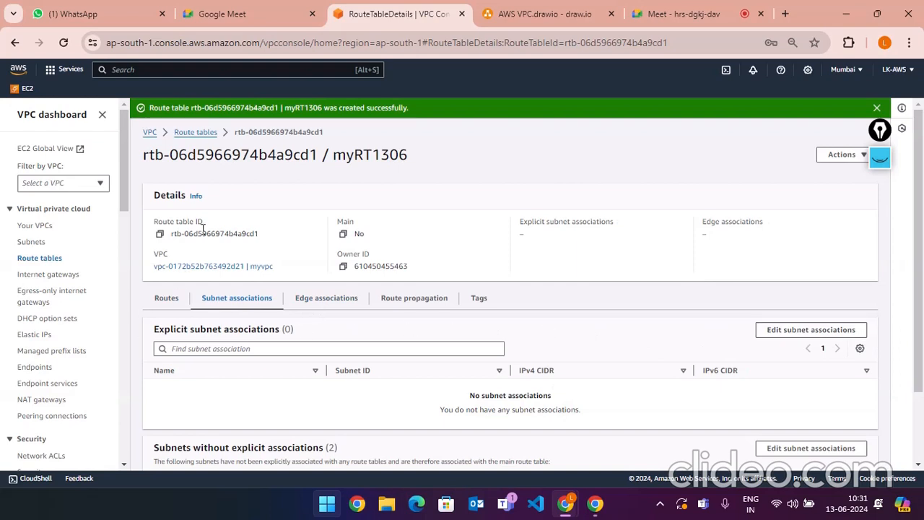
click(193, 133)
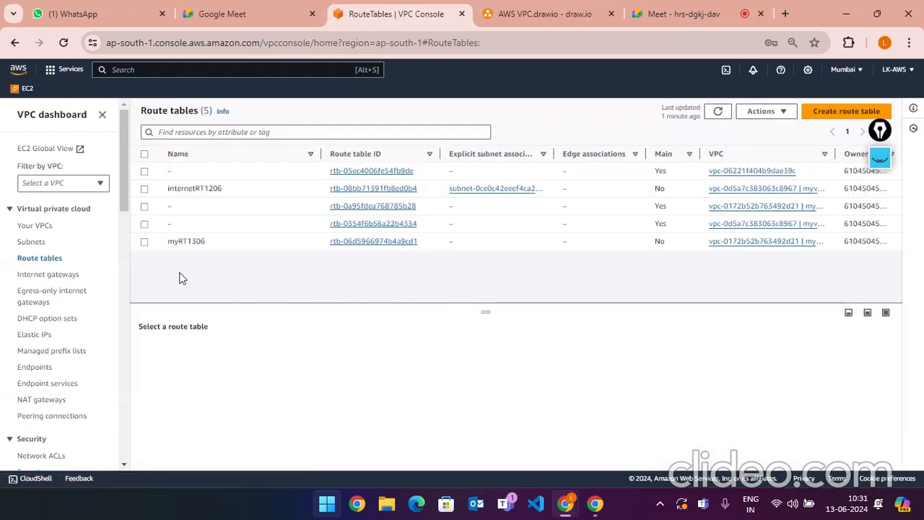
click(143, 243)
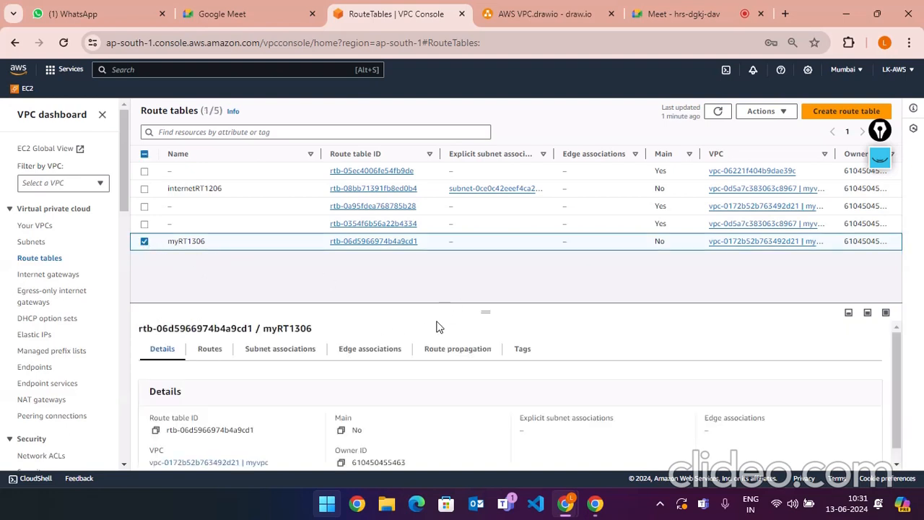
click(280, 349)
scroll(454, 366, down, 3)
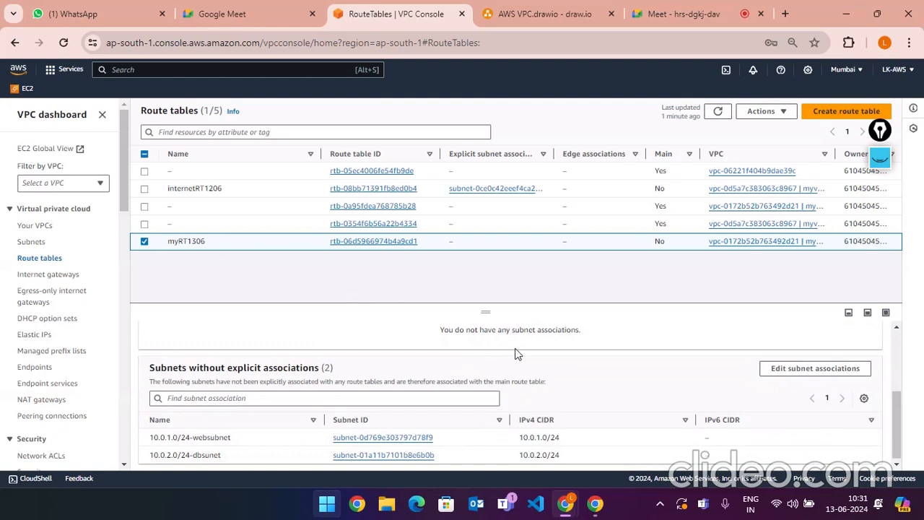
scroll(492, 361, up, 3)
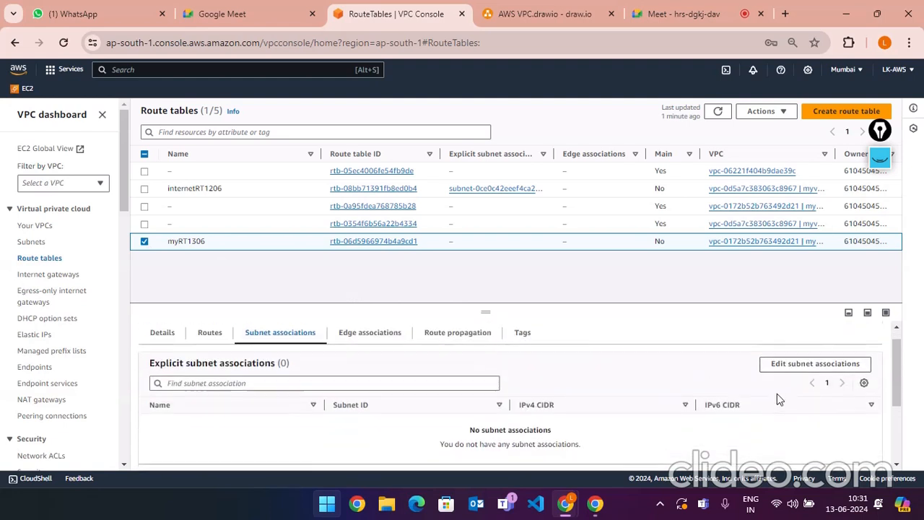
scroll(776, 397, down, 1)
scroll(792, 346, up, 1)
click(792, 383)
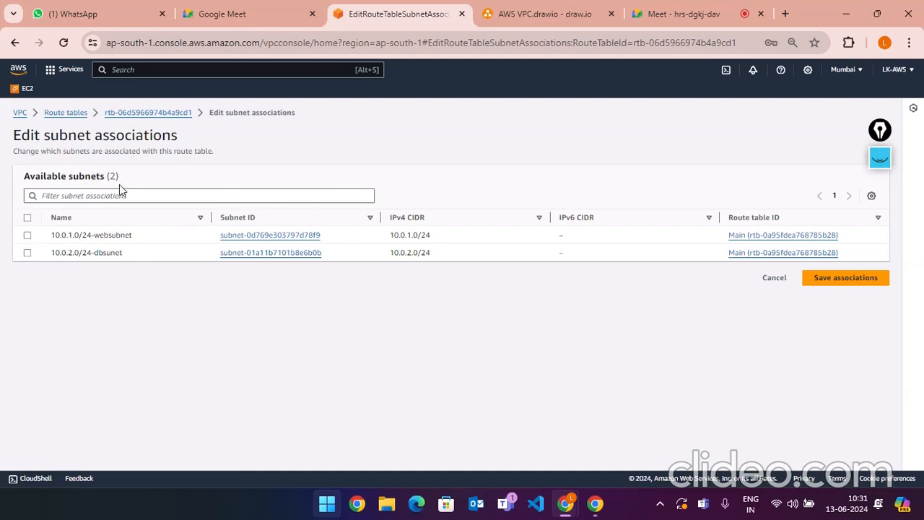
- Switch to AWS VPC.drawio, review the Web subnet's link to Rt in the annotated sketch, and hide the annotations
click(546, 11)
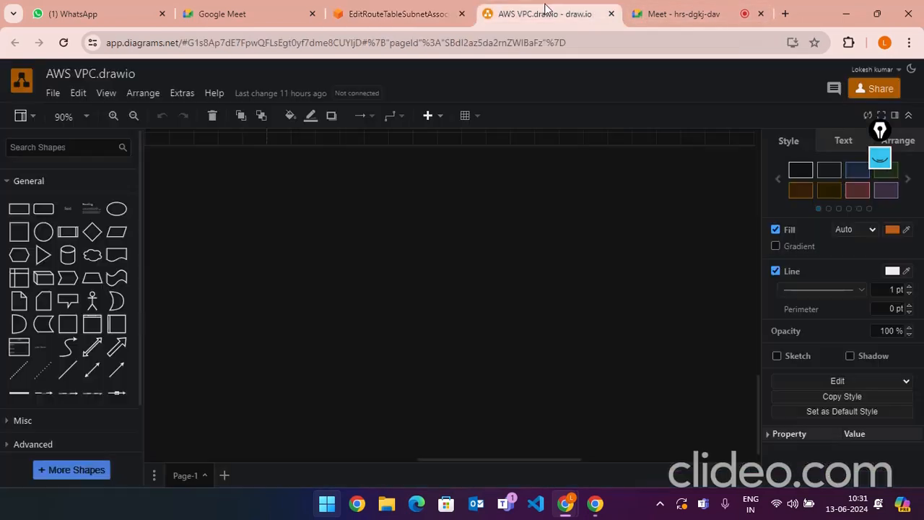
click(880, 157)
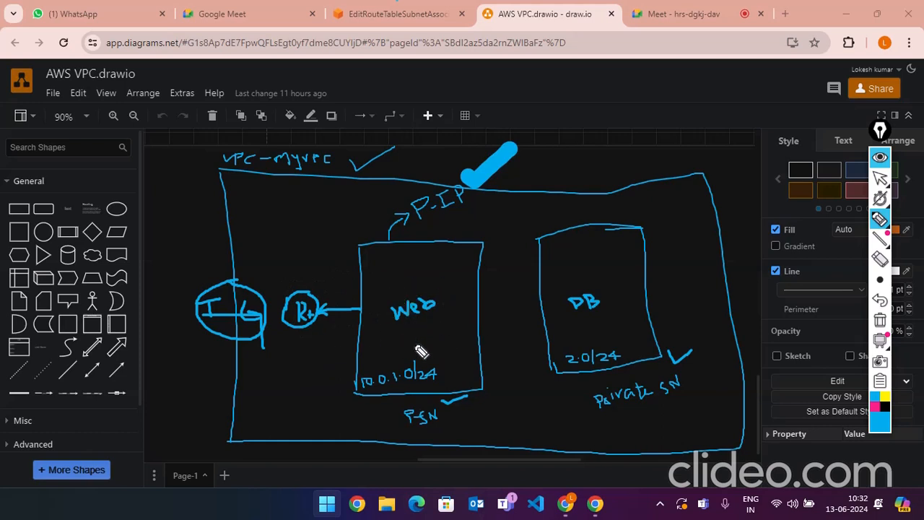
click(880, 163)
- Return to the VPC console, associate 10.0.1.0/24-websubnet with myRT1306, and save the associations
click(404, 14)
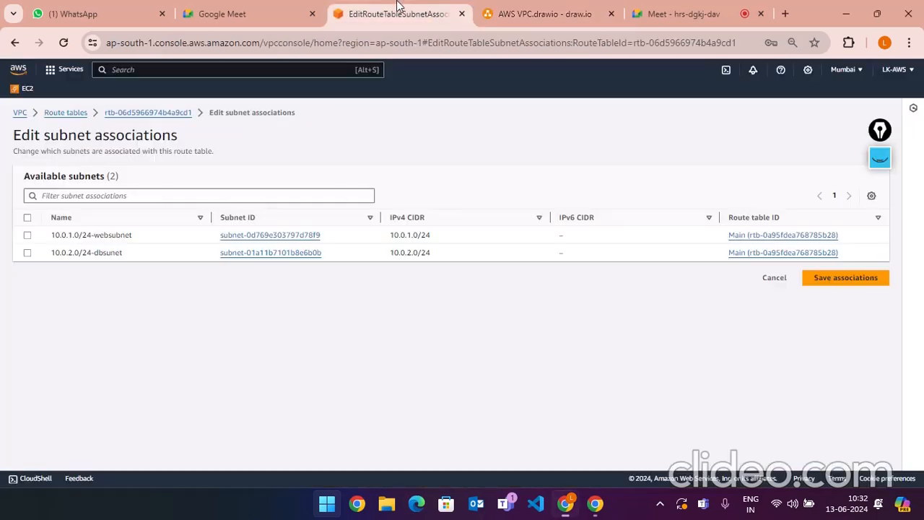
click(27, 237)
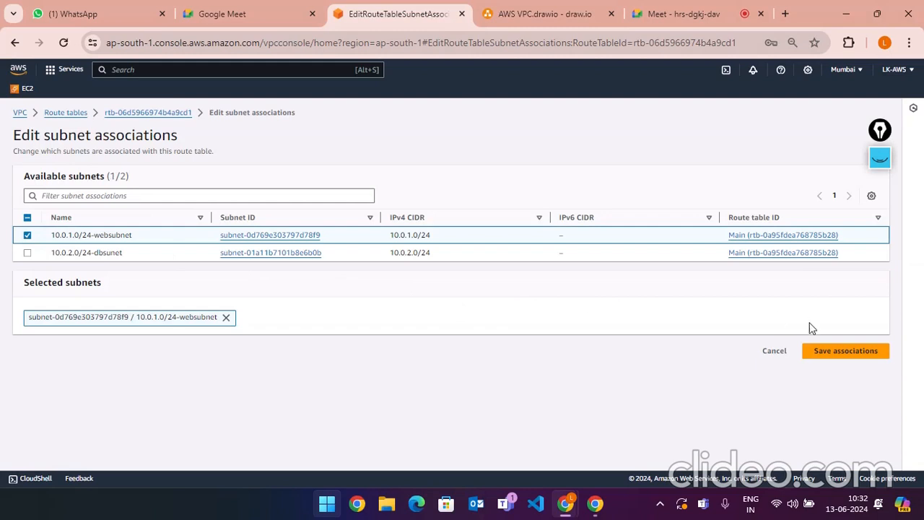
click(825, 352)
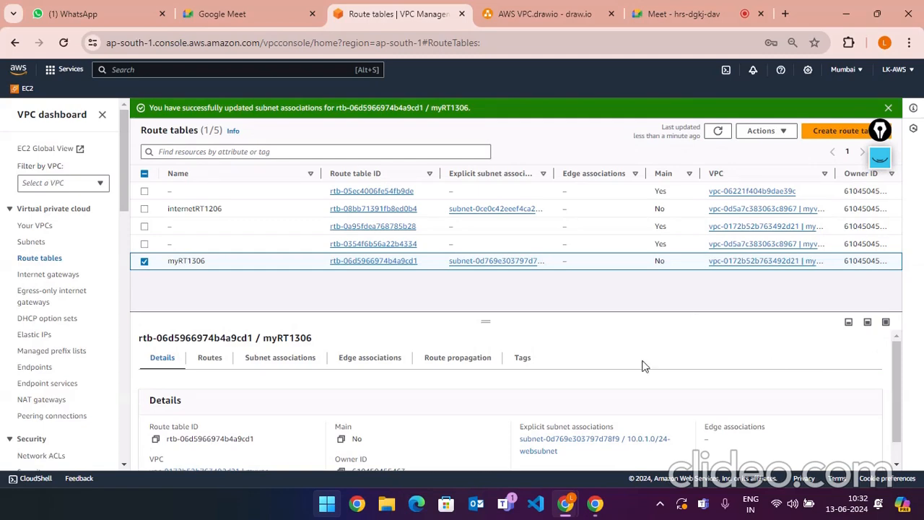
- In AWS VPC.drawio, add an arrow from the Rt circle to the IG circle in the annotated sketch, and hide the annotations
click(541, 15)
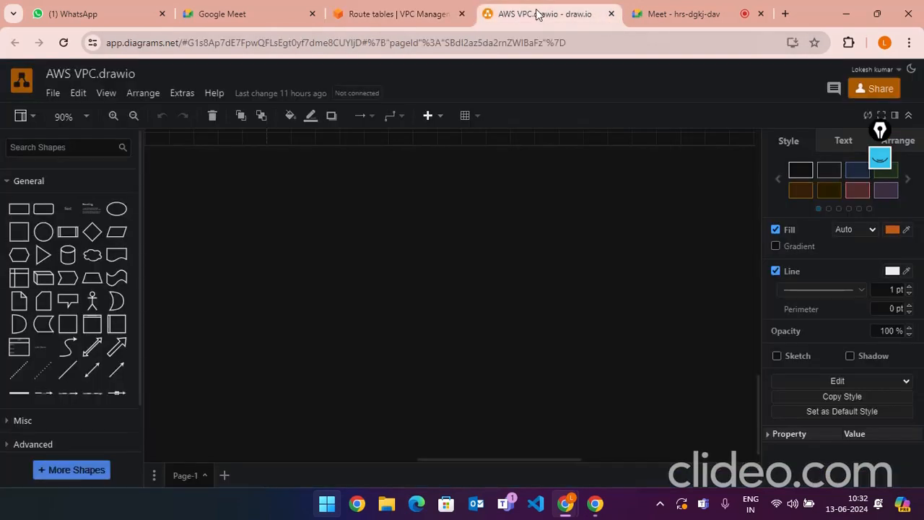
click(880, 157)
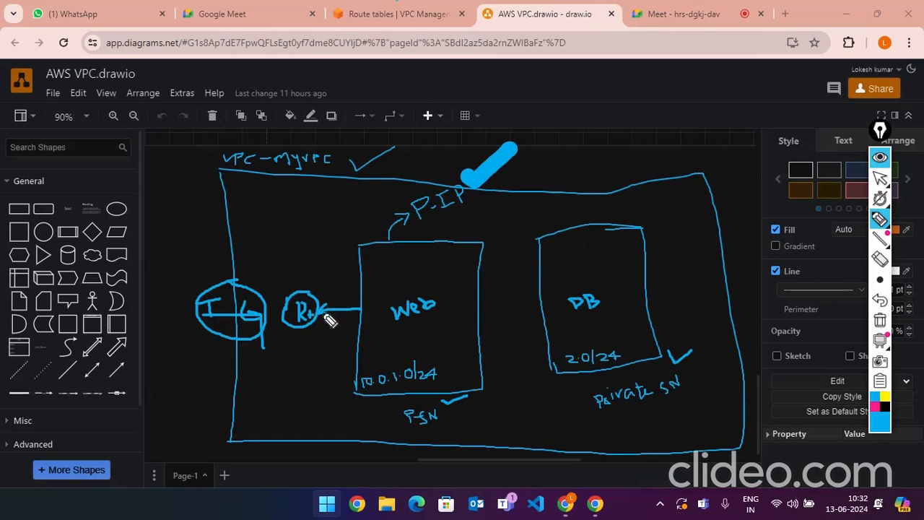
mouse_move(879, 220)
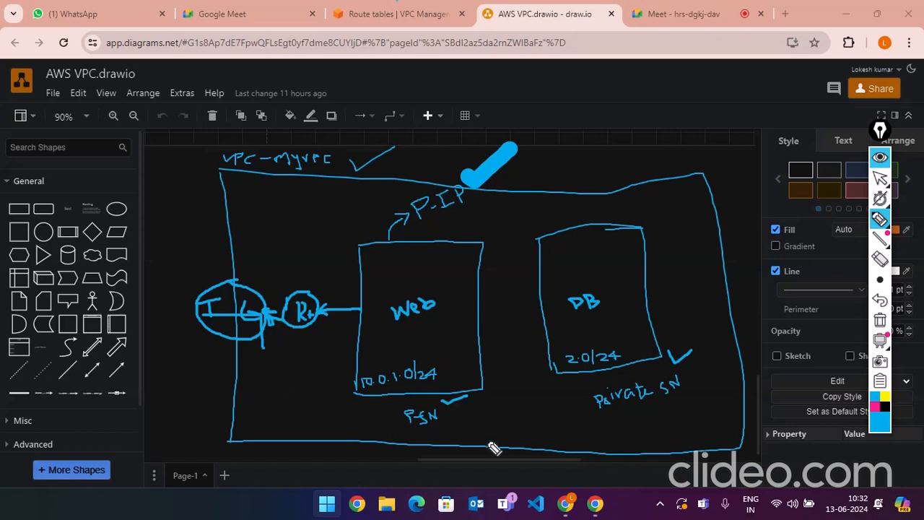
click(878, 160)
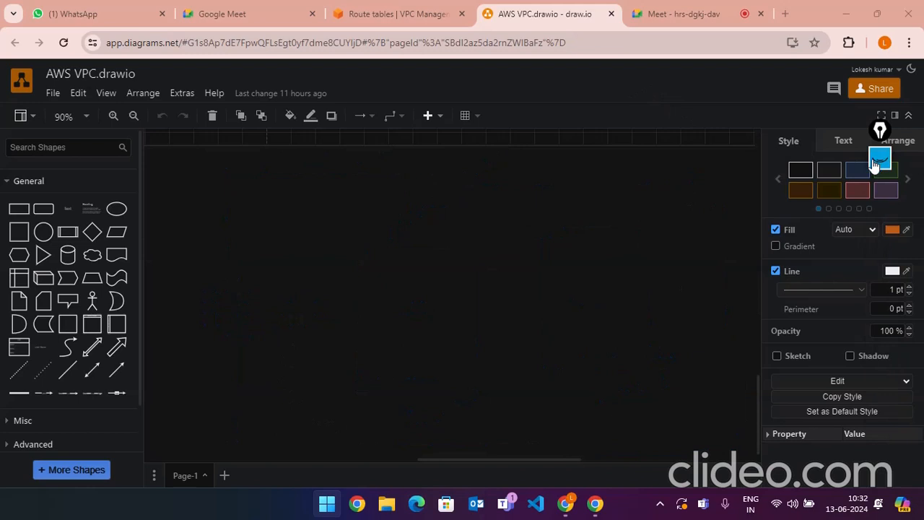
- Return to the VPC console, open myRT1306's routes for editing, and add a new route row
click(382, 11)
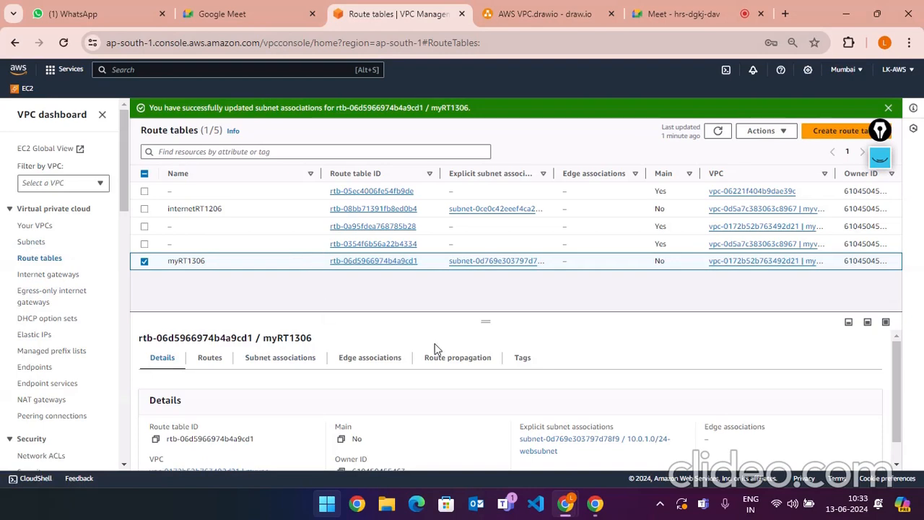
scroll(435, 350, down, 1)
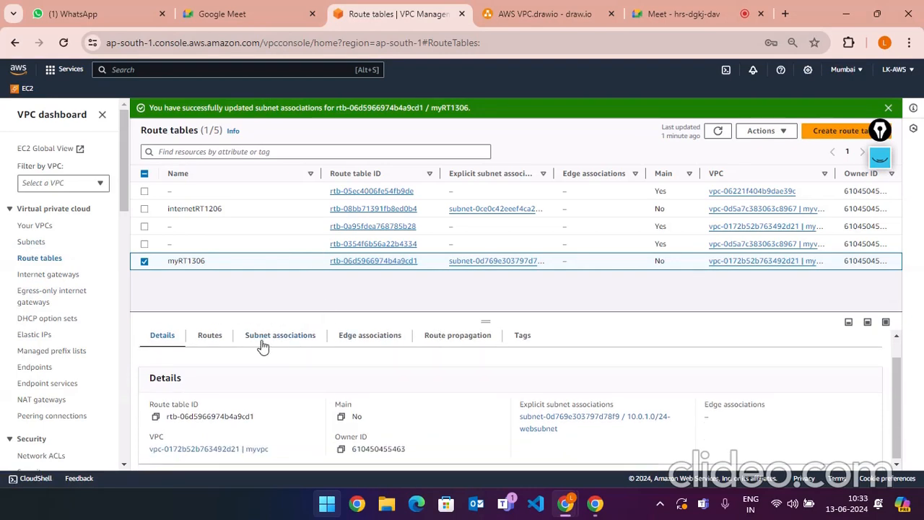
click(220, 335)
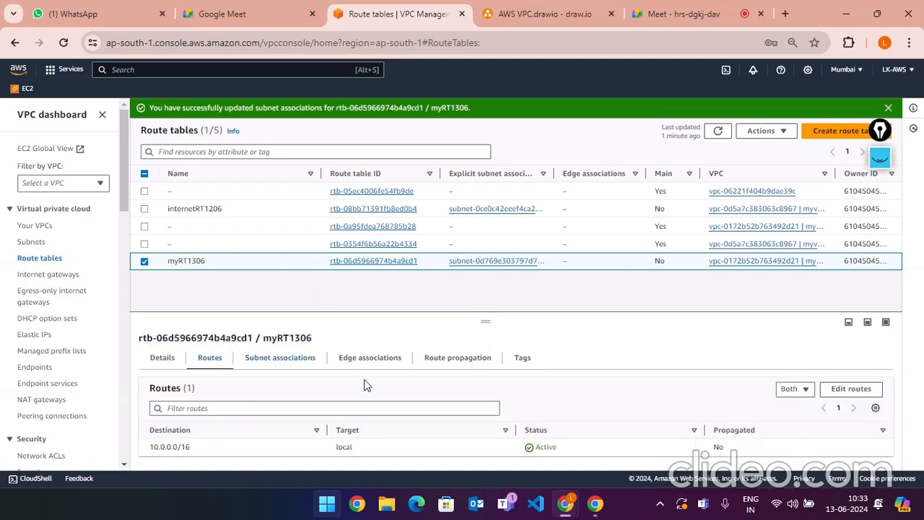
click(841, 388)
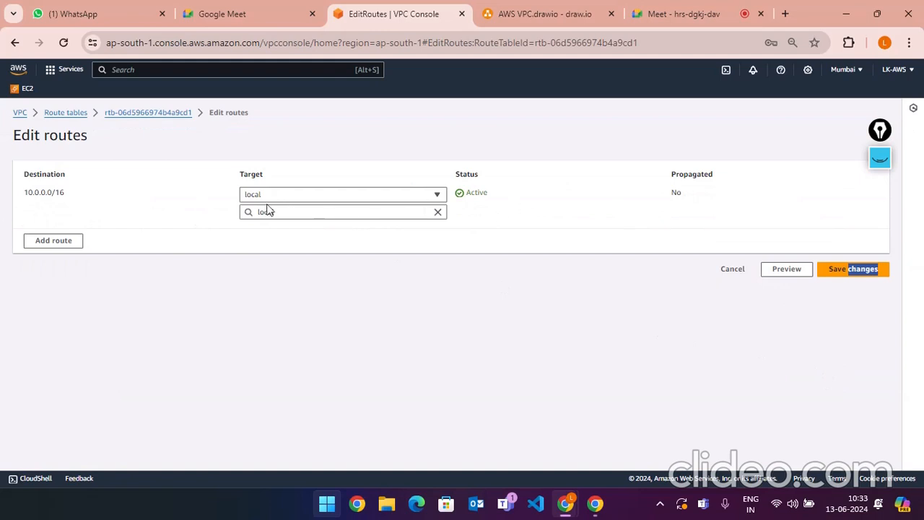
click(49, 243)
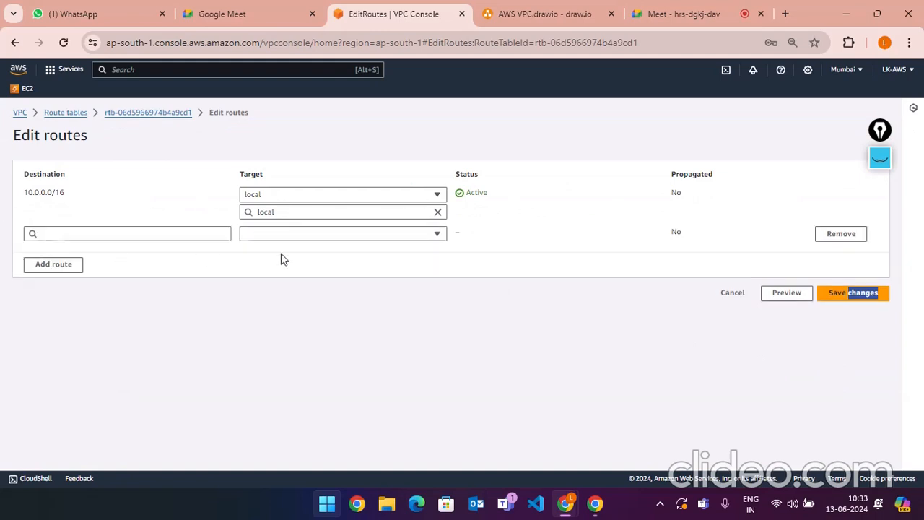
click(299, 237)
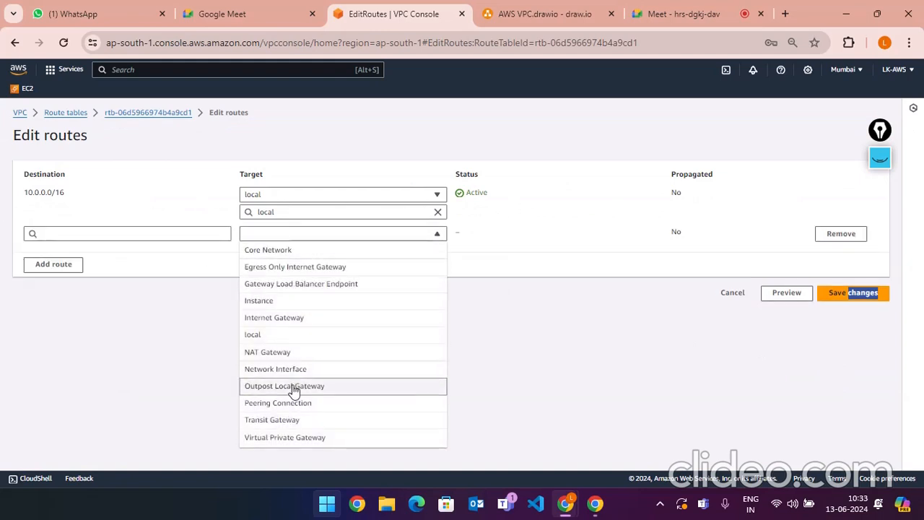
- Switch to AWS VPC.drawio, review the Rt-to-IG link in the annotated sketch, and hide the annotations
click(528, 10)
click(879, 157)
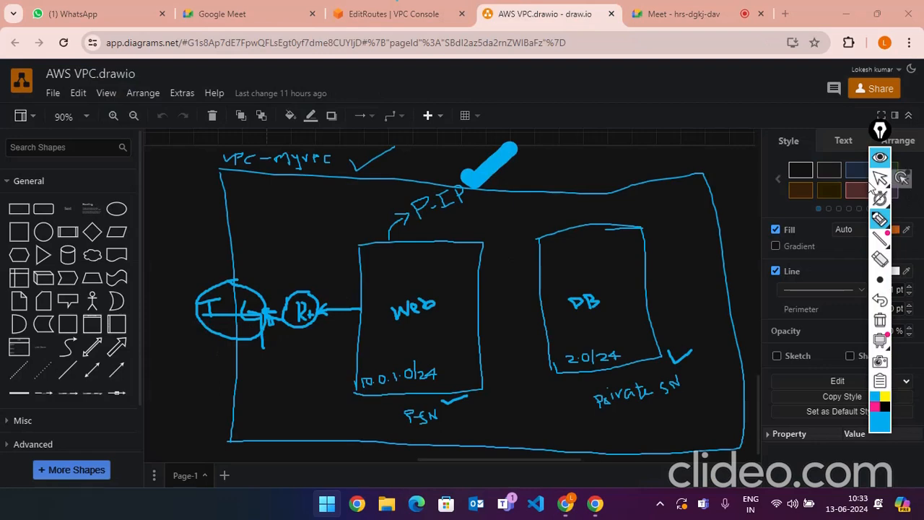
click(880, 160)
- Return to the VPC console and set the new route's target type to Internet Gateway and its destination to 0.0.0.0/0
click(412, 10)
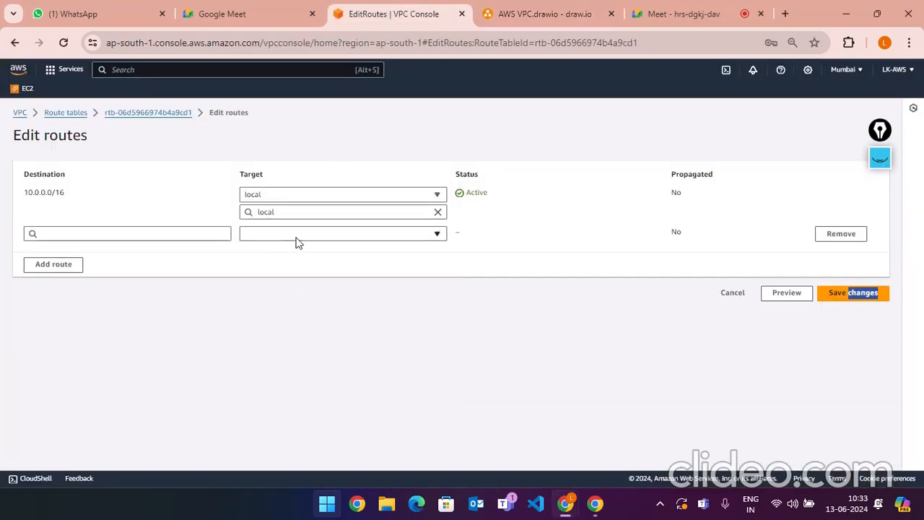
click(300, 235)
click(300, 315)
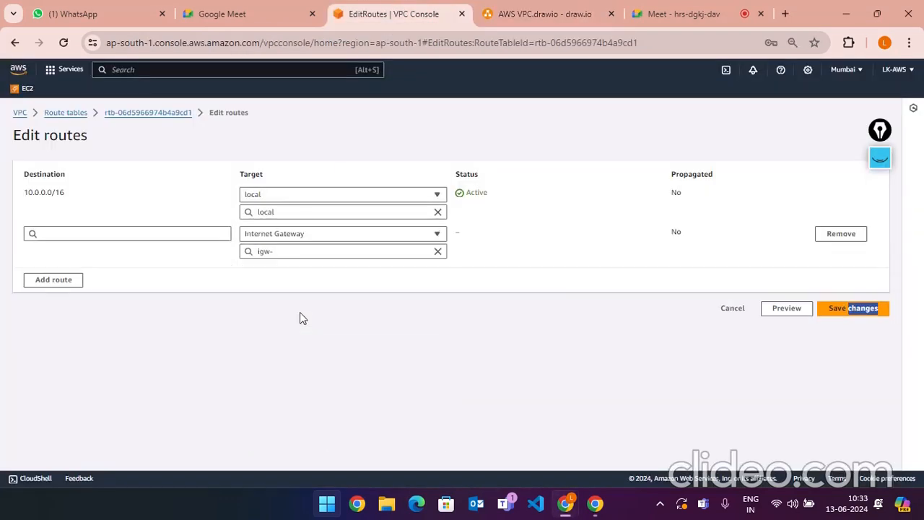
click(140, 233)
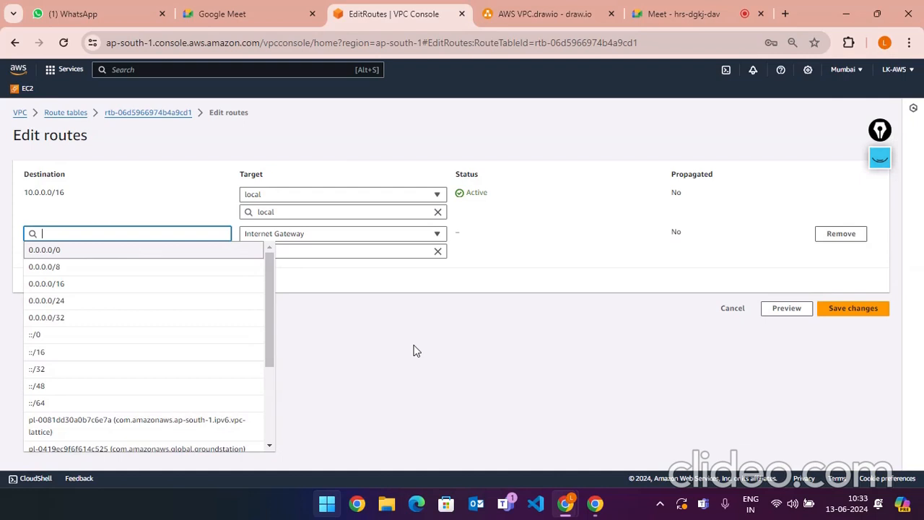
click(880, 157)
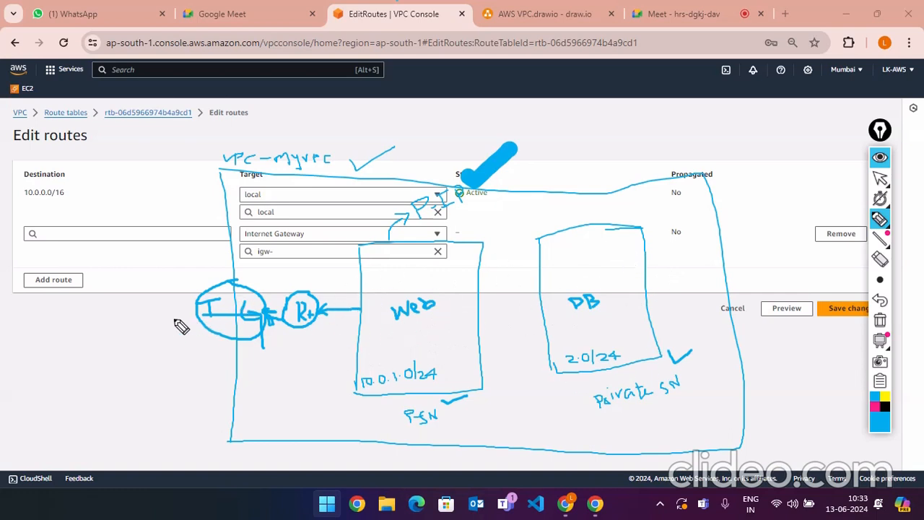
click(879, 160)
click(109, 235)
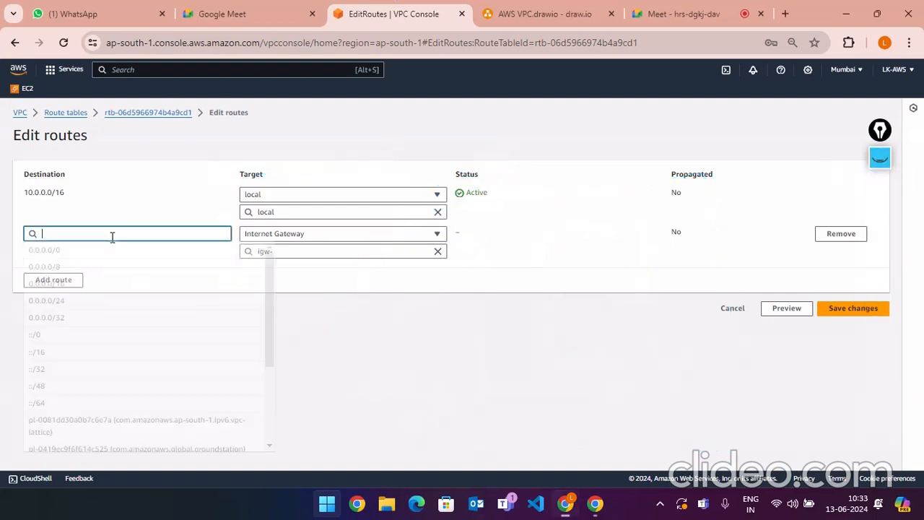
click(47, 251)
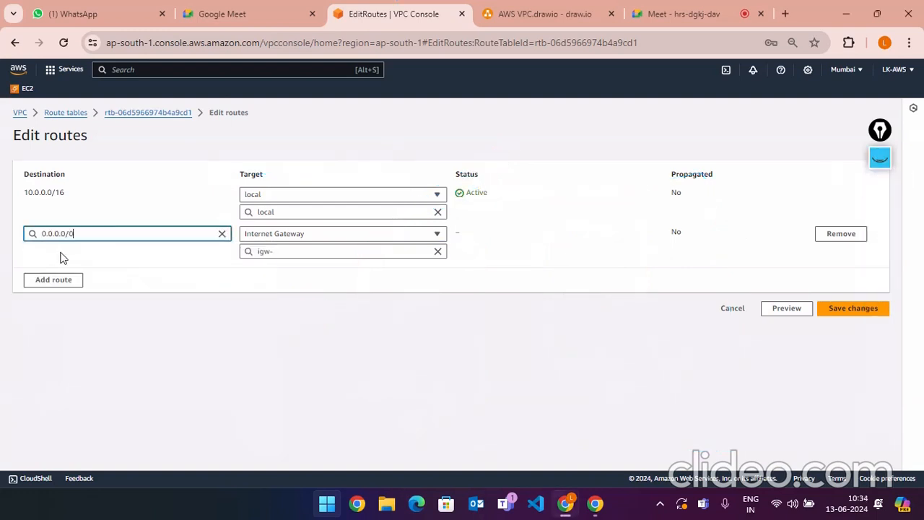
drag(111, 235, 28, 232)
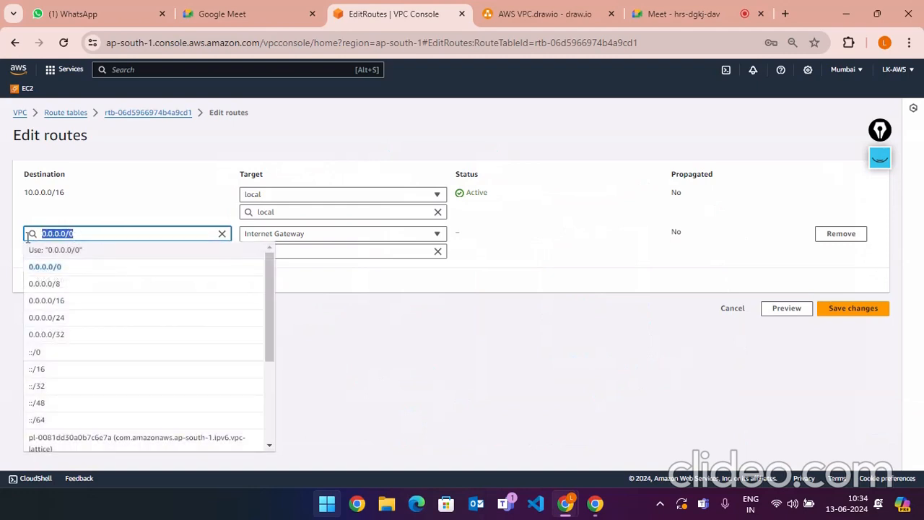
click(105, 214)
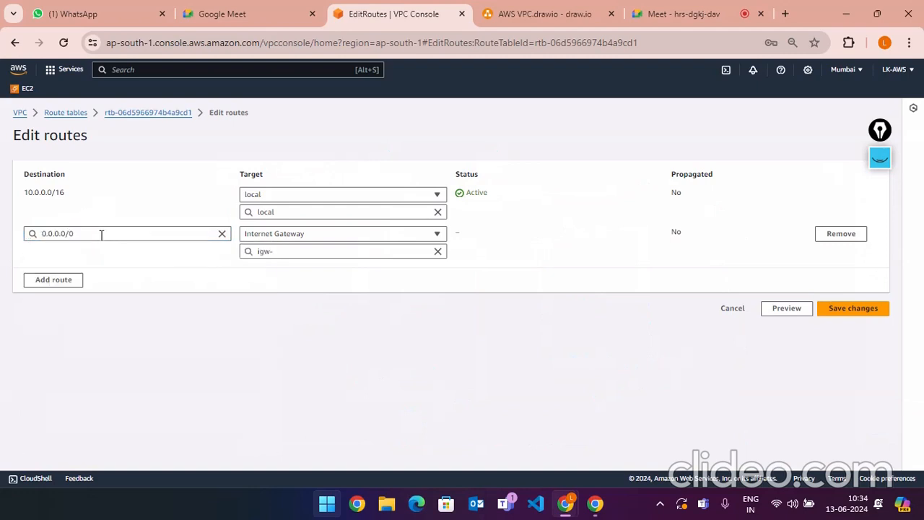
drag(102, 235, 1, 226)
click(1, 227)
drag(87, 231, 17, 234)
click(120, 213)
- Choose myIGW1306 as the internet gateway for the 0.0.0.0/0 route and save the route changes
click(842, 308)
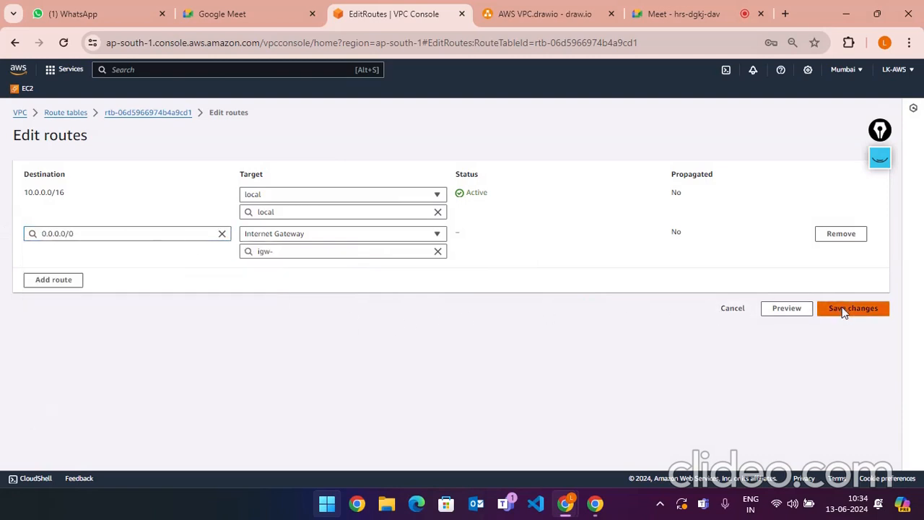
click(318, 261)
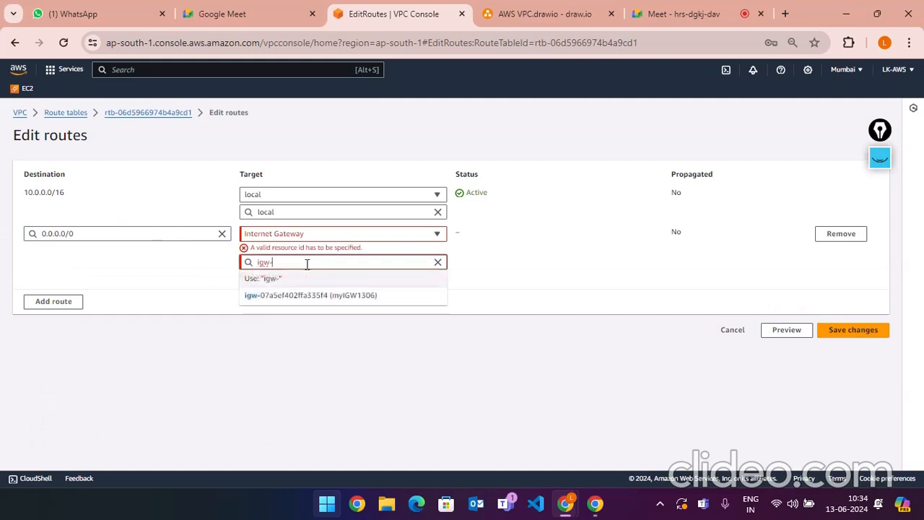
click(437, 262)
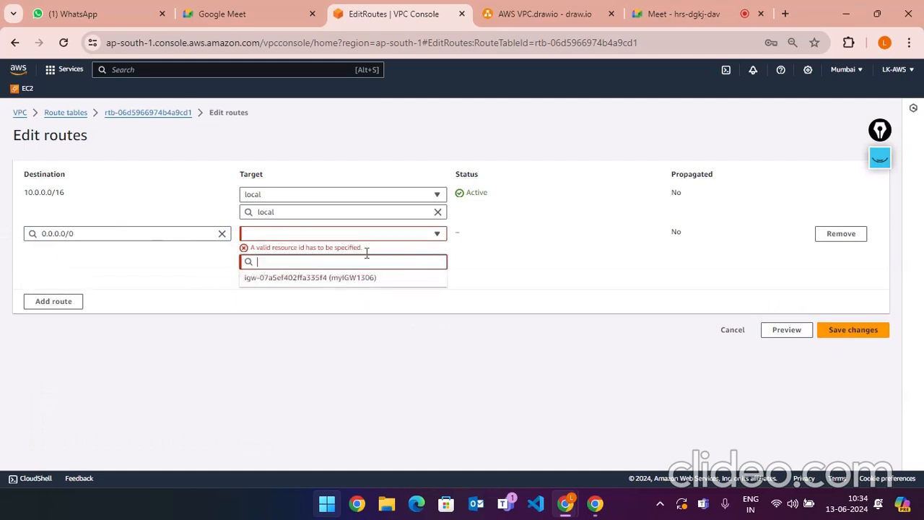
click(310, 280)
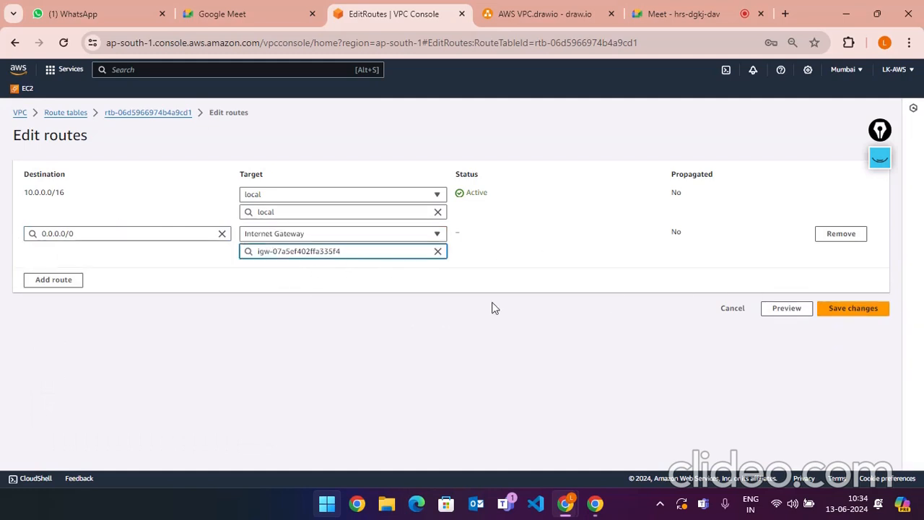
click(369, 240)
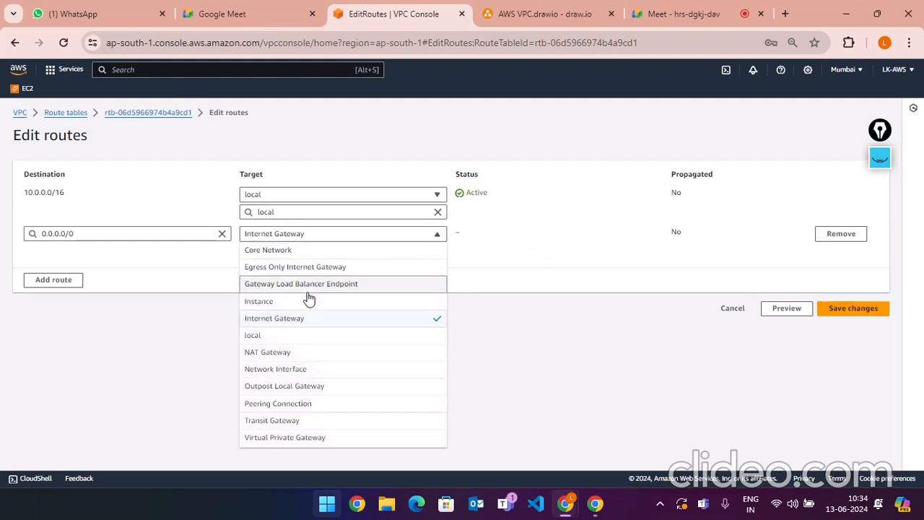
click(300, 322)
click(318, 253)
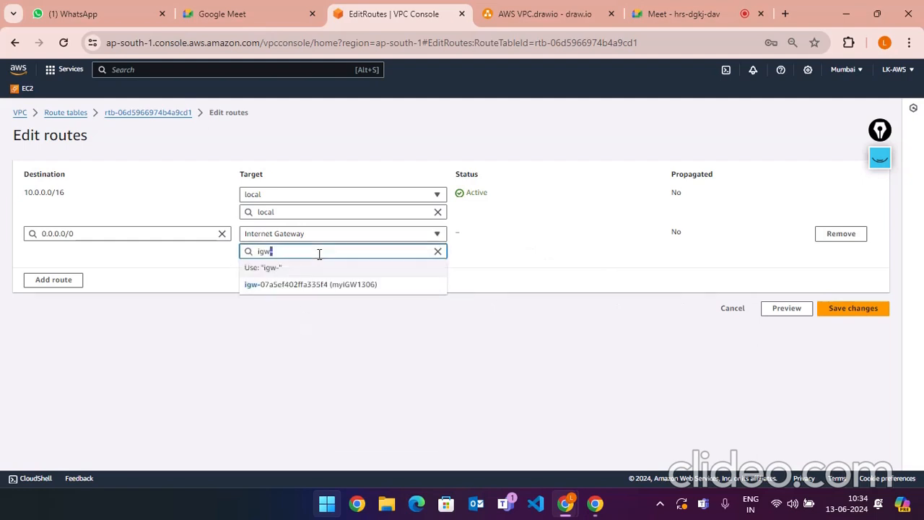
click(338, 286)
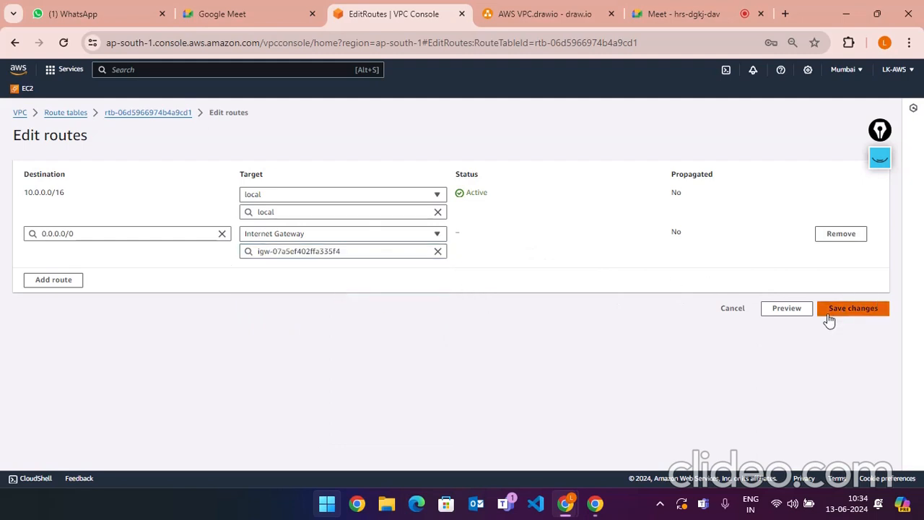
click(828, 311)
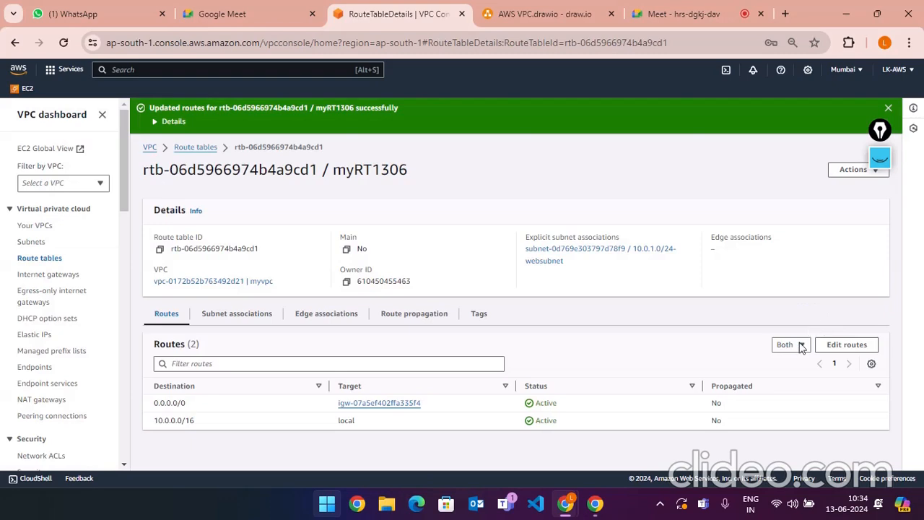
- Switch to AWS VPC.drawio and show the annotated VPC sketch
click(649, 8)
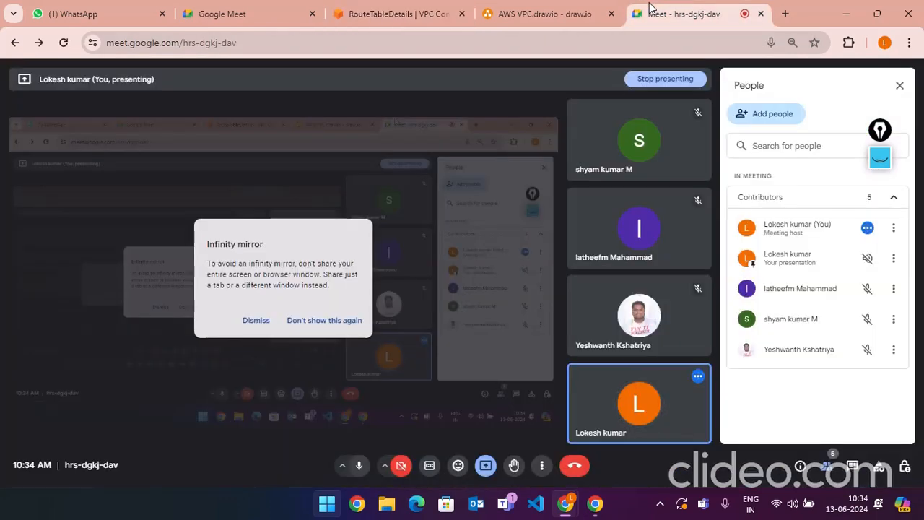
click(513, 11)
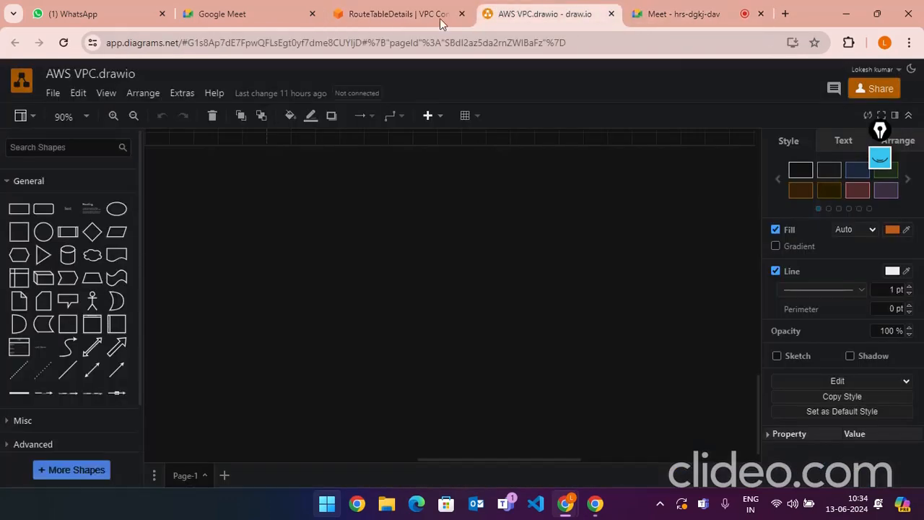
click(879, 157)
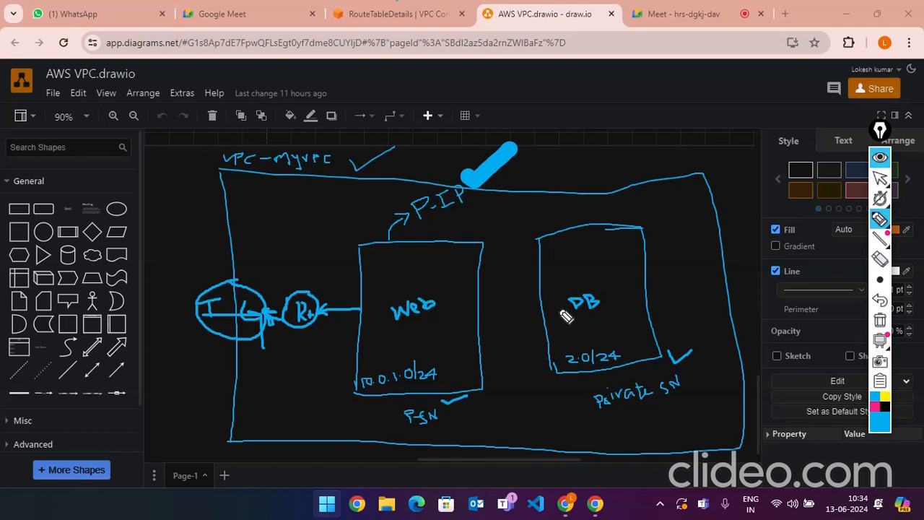
- Circle and tick the P-SN and Private SN labels in the sketch, and undo these marks
mouse_move(471, 410)
mouse_down()
mouse_move(398, 414)
mouse_move(444, 435)
mouse_move(479, 418)
mouse_move(468, 419)
mouse_up()
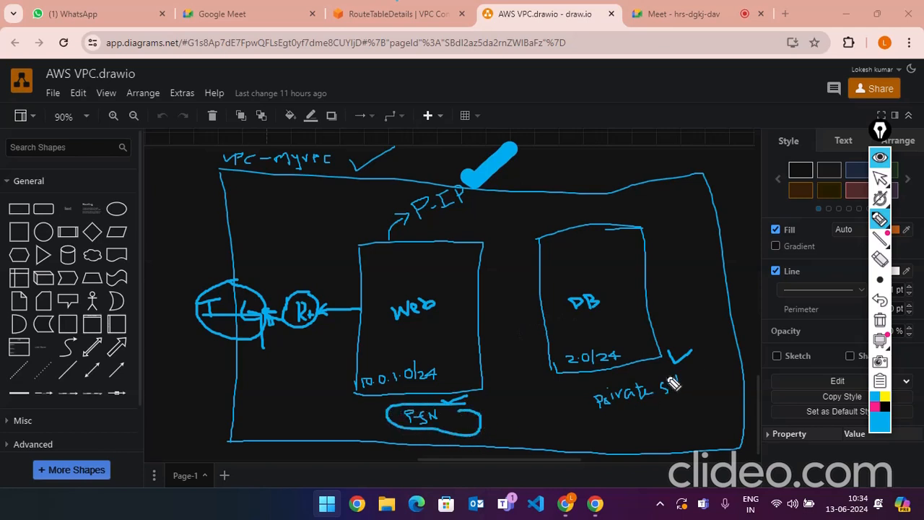
mouse_move(698, 377)
mouse_down()
mouse_move(571, 403)
mouse_move(684, 406)
mouse_move(687, 382)
mouse_move(724, 354)
mouse_up()
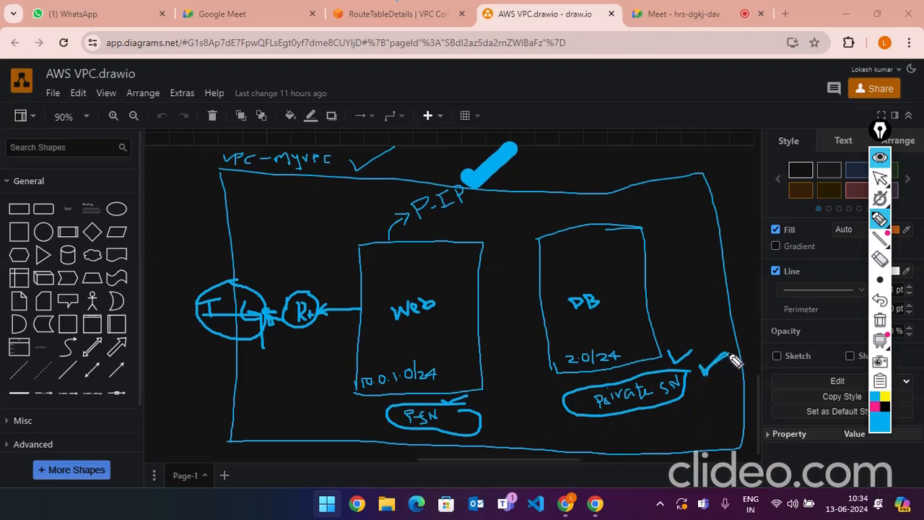
drag(476, 398, 504, 390)
drag(653, 412, 681, 401)
click(882, 301)
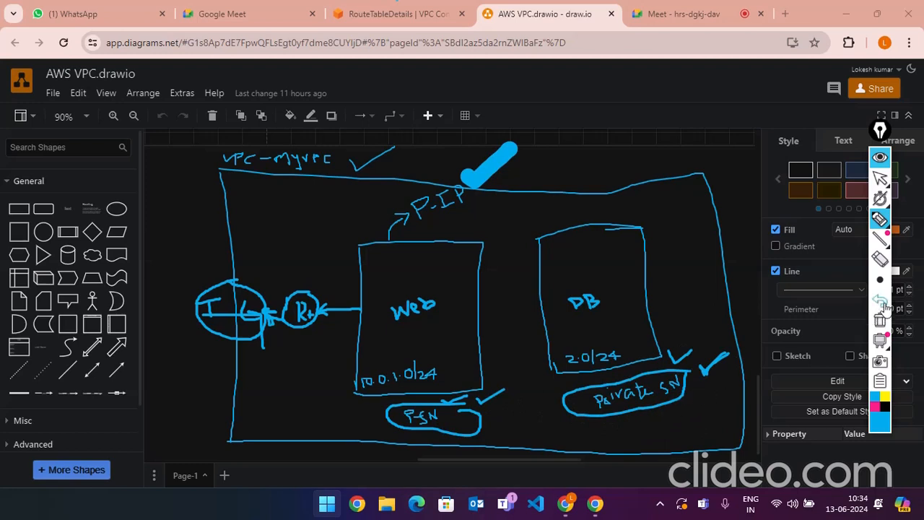
click(882, 302)
click(882, 302)
click(882, 302)
click(883, 302)
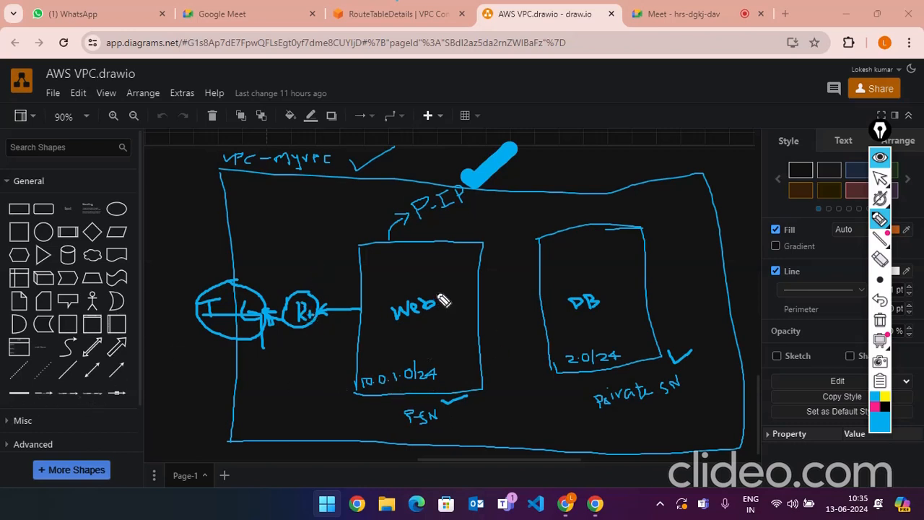
- Add tick marks beside the Web and DB labels in the sketch, and hide the annotations
drag(438, 287, 452, 281)
mouse_move(608, 299)
mouse_down()
mouse_move(615, 308)
mouse_move(625, 281)
mouse_up()
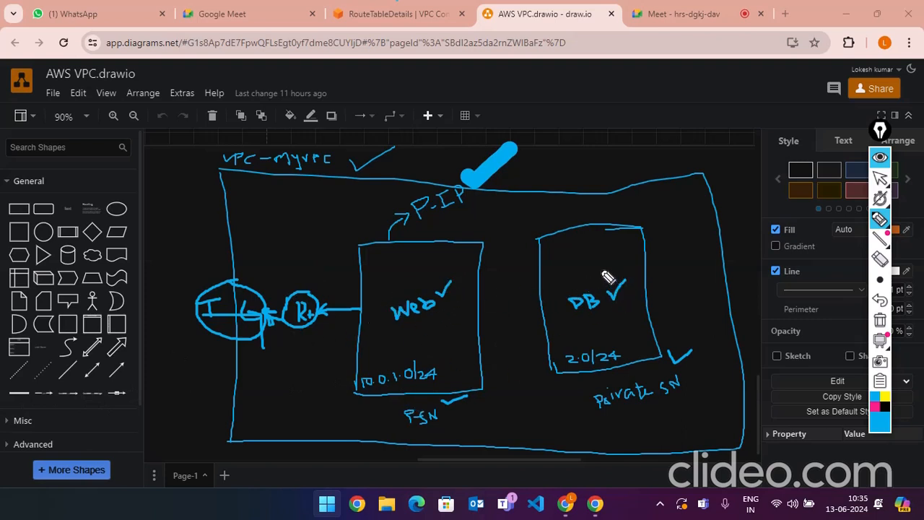
click(880, 157)
- Switch back to the AWS console, go to the EC2 dashboard and start launching a new instance
click(426, 16)
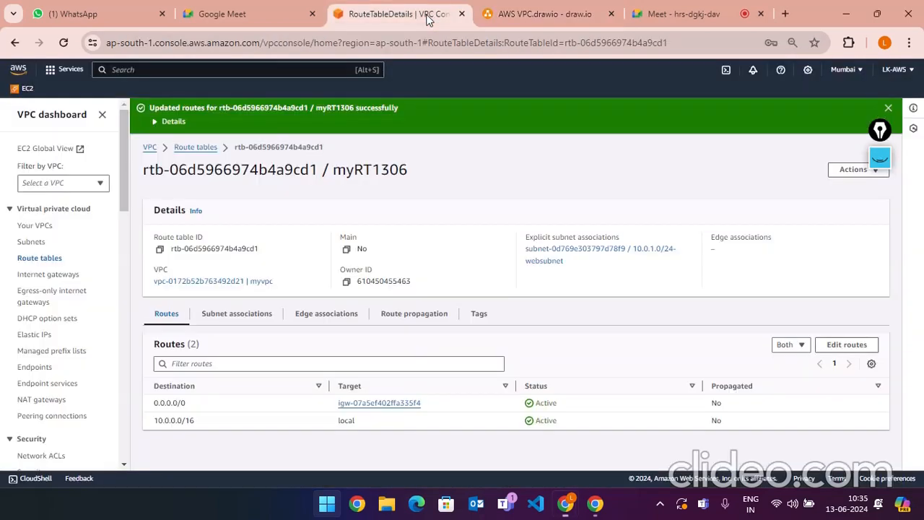
click(29, 90)
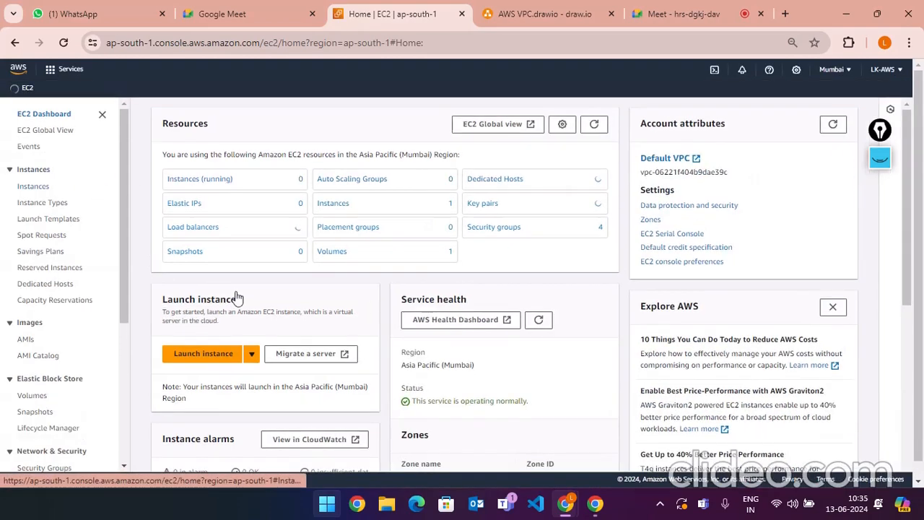
click(187, 361)
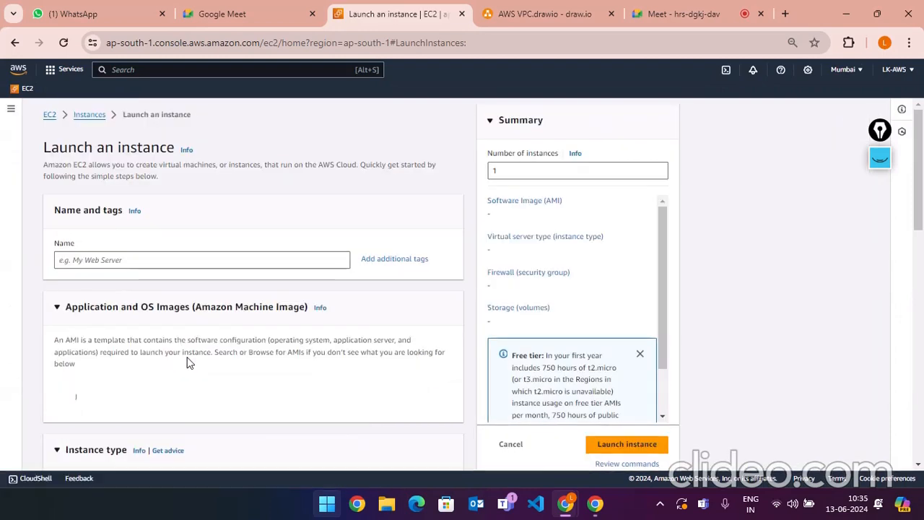
- Name the new instance webserver
click(139, 263)
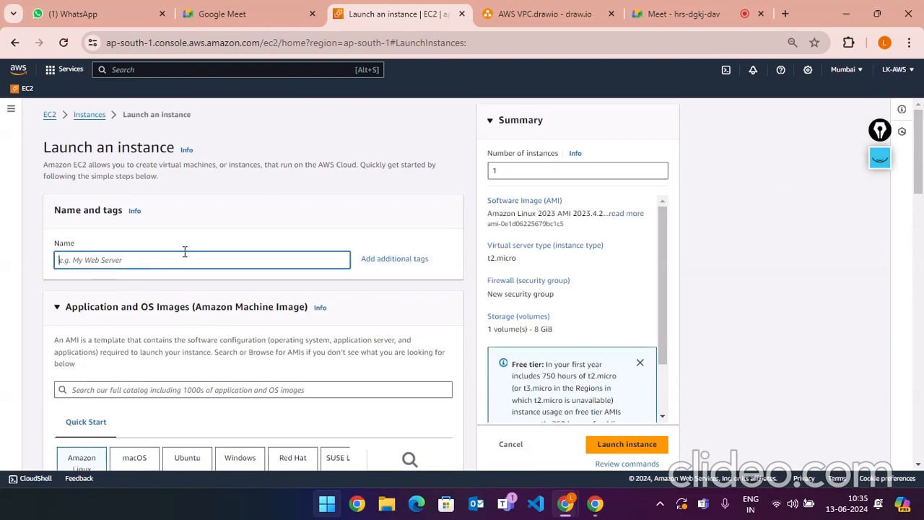
text(WE)
key(BackSpace)
key(BackSpace)
key(Caps_Lock)
text(w)
- Choose Amazon Linux as the operating system image and check the instance type settings
scroll(145, 302, down, 1)
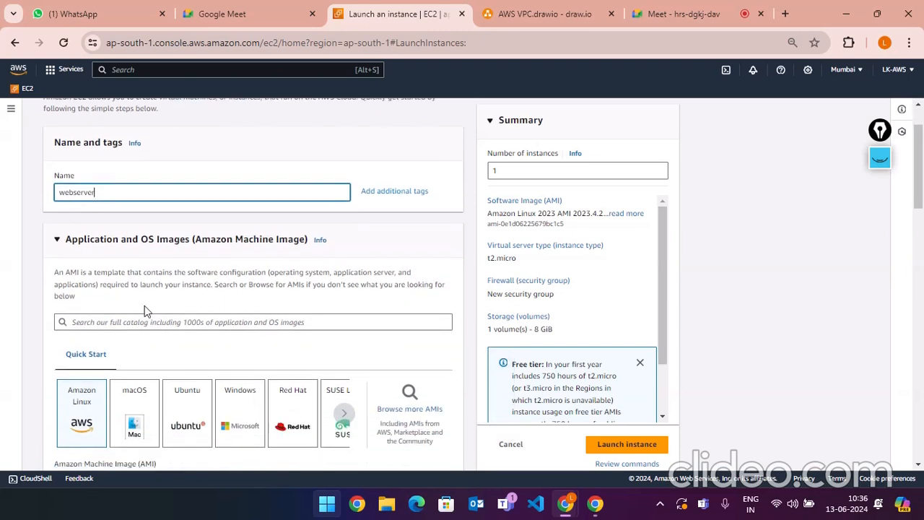
scroll(144, 308, down, 1)
click(71, 364)
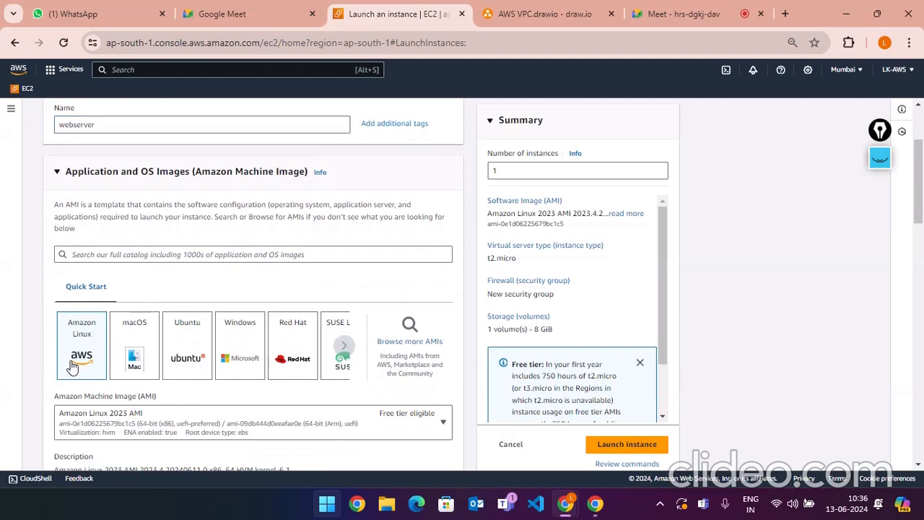
scroll(171, 275, down, 2)
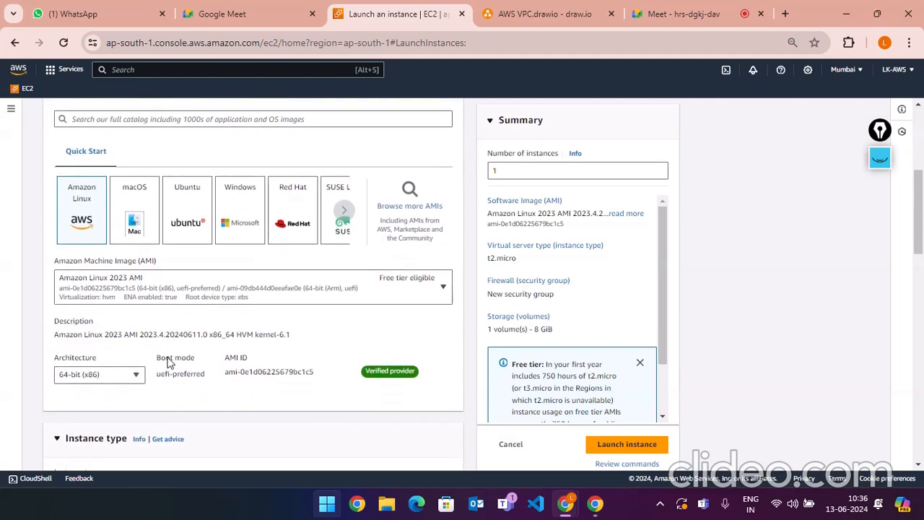
scroll(168, 363, down, 1)
scroll(202, 325, down, 1)
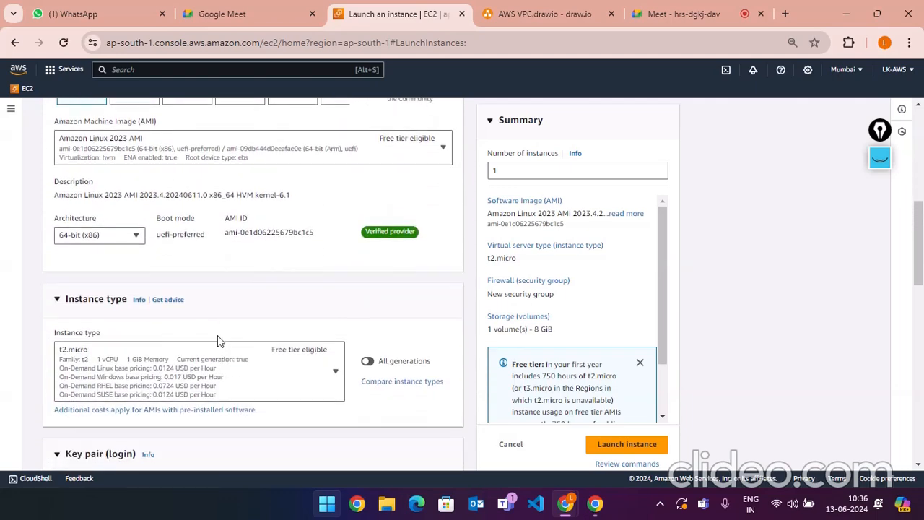
scroll(151, 320, down, 1)
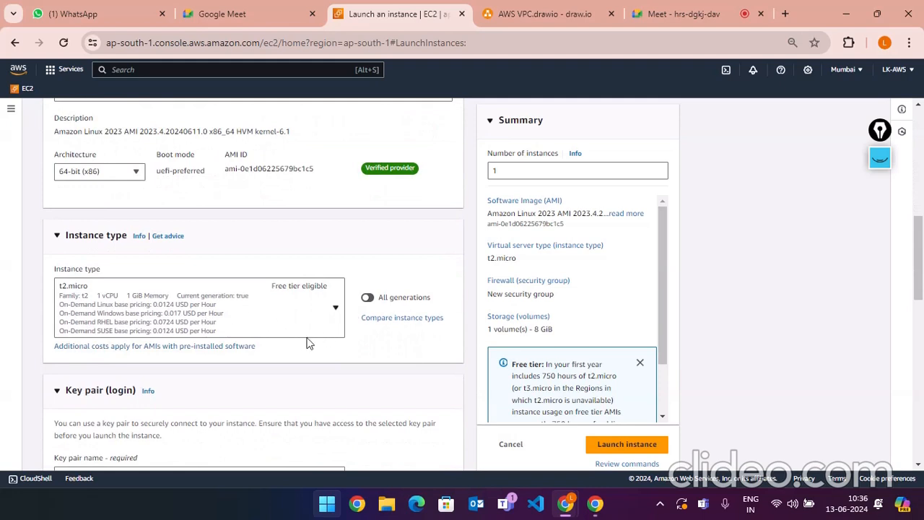
- Start creating a new key pair for the instance and name it webserver1306
scroll(307, 344, down, 2)
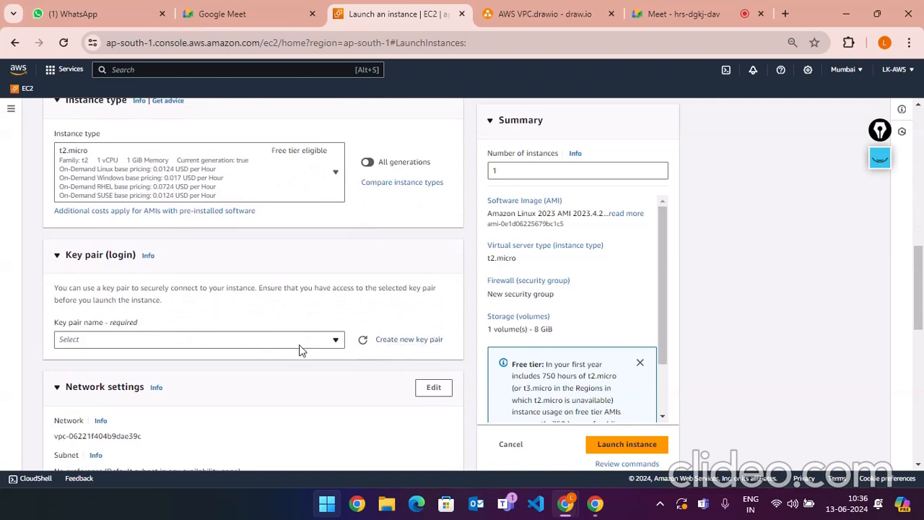
scroll(298, 354, down, 1)
scroll(297, 357, down, 2)
scroll(298, 357, up, 2)
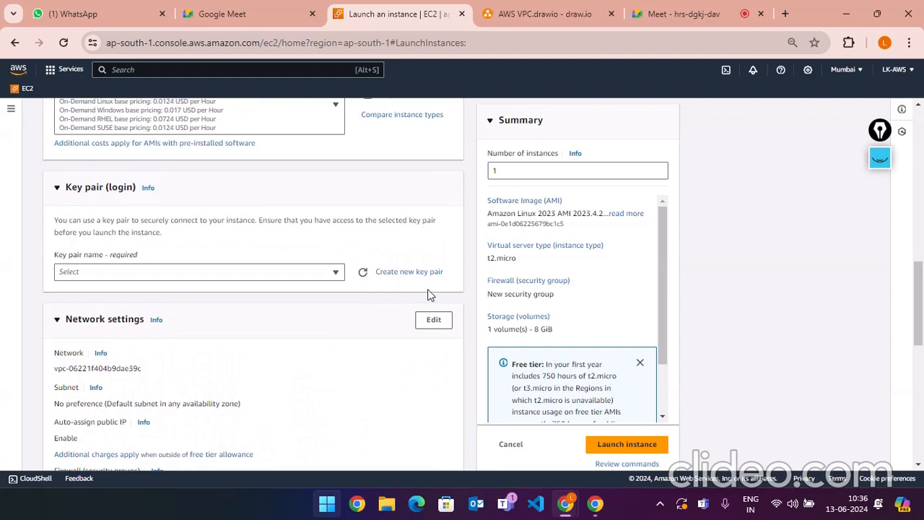
click(401, 273)
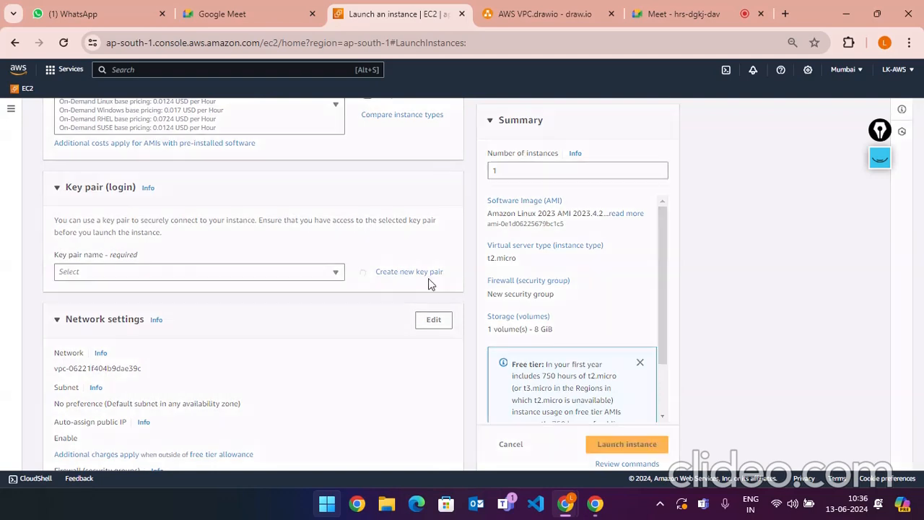
click(388, 189)
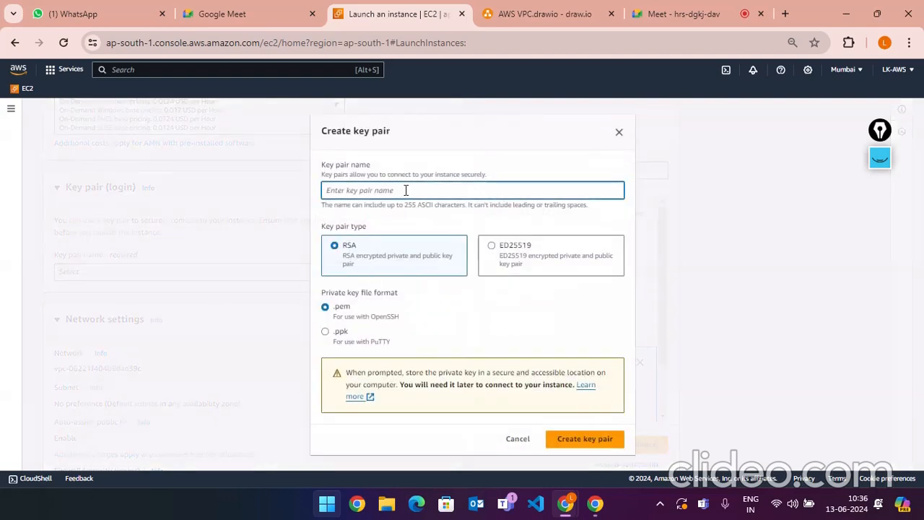
text(wo)
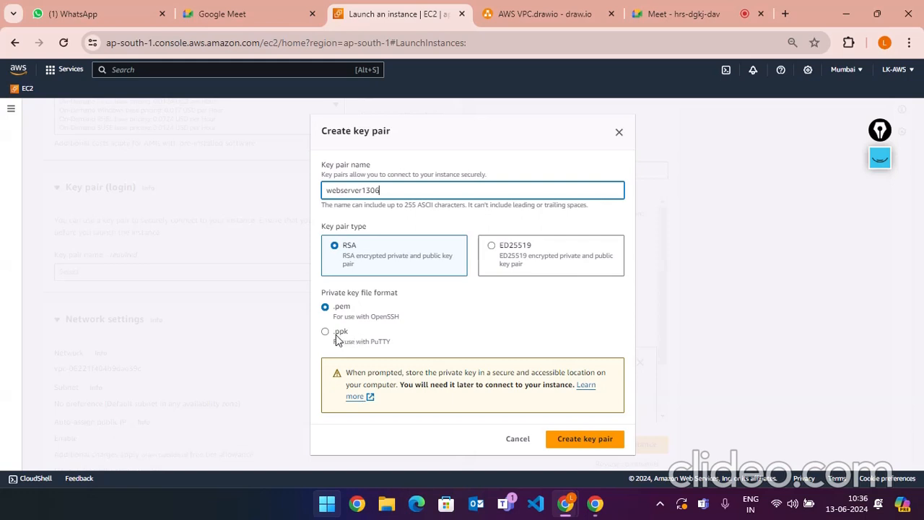
click(339, 340)
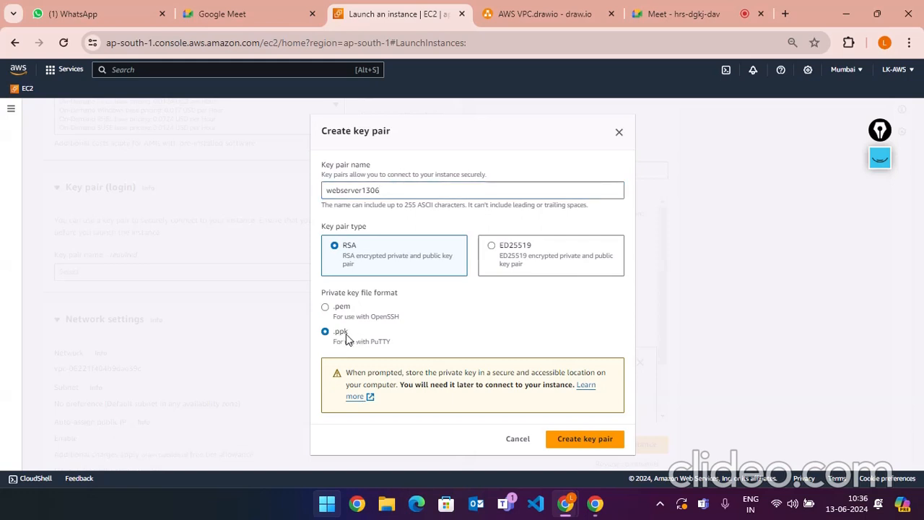
drag(349, 333, 333, 342)
click(383, 336)
drag(398, 342, 338, 331)
click(407, 349)
drag(373, 342, 332, 336)
click(394, 345)
triple_click(421, 344)
- Set the private key file format to .pem and create the key pair
click(325, 308)
click(581, 441)
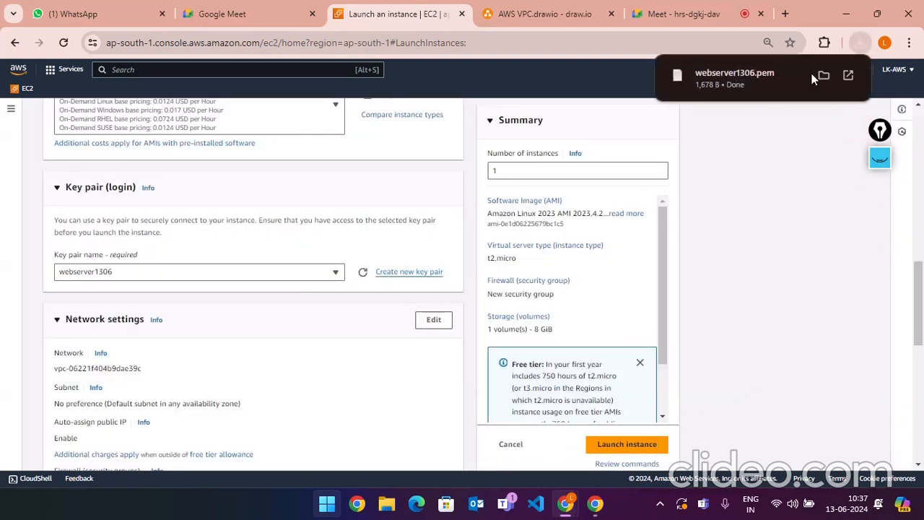
- Look through the network and storage settings, and expand the advanced details of the launch form
scroll(285, 368, down, 3)
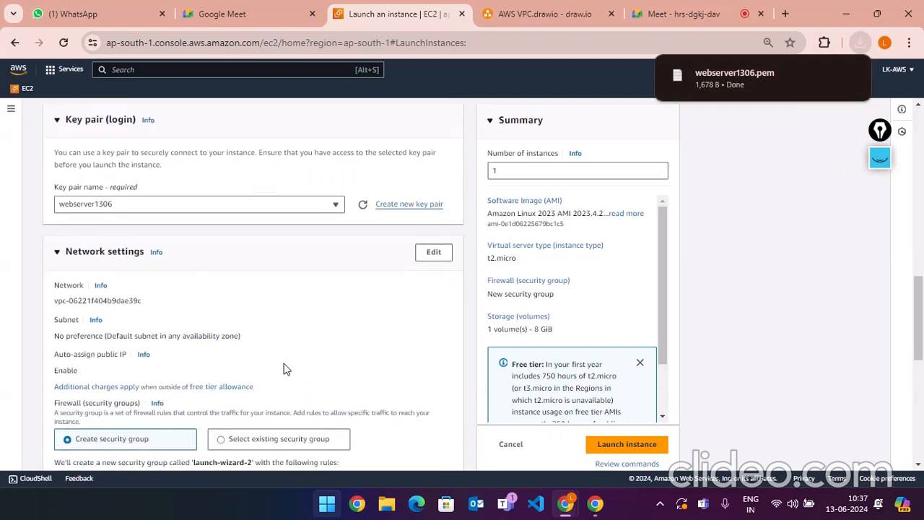
scroll(336, 357, down, 1)
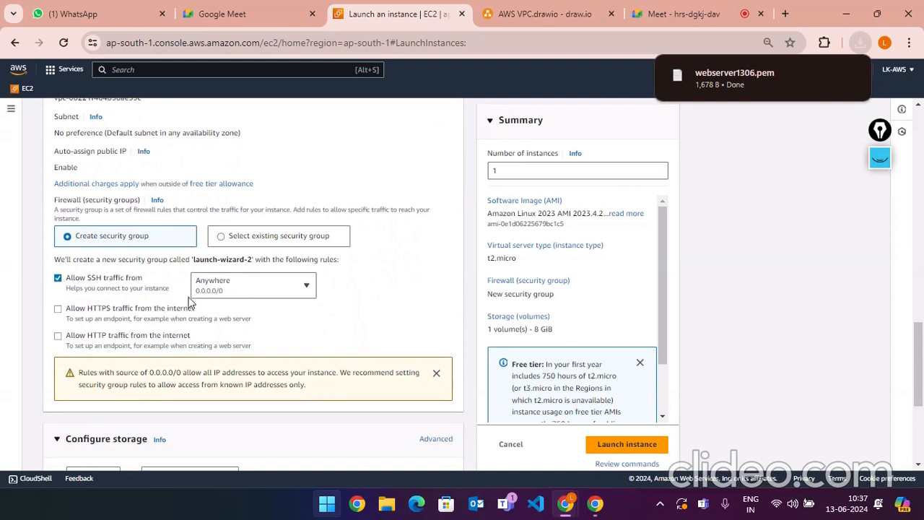
scroll(321, 322, down, 3)
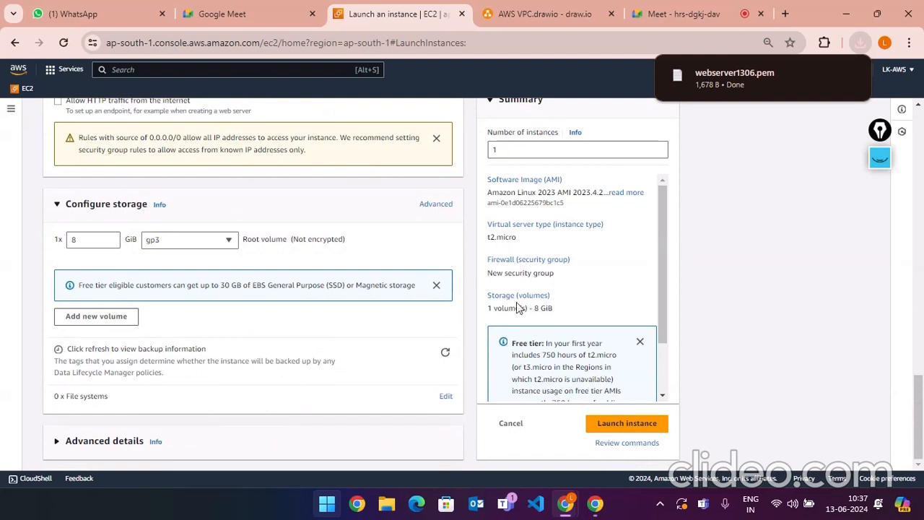
scroll(549, 284, down, 2)
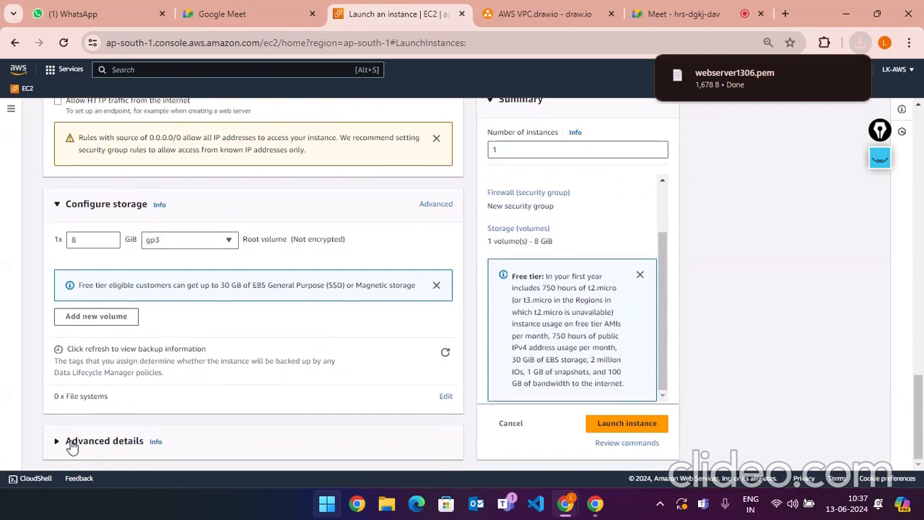
scroll(296, 330, down, 4)
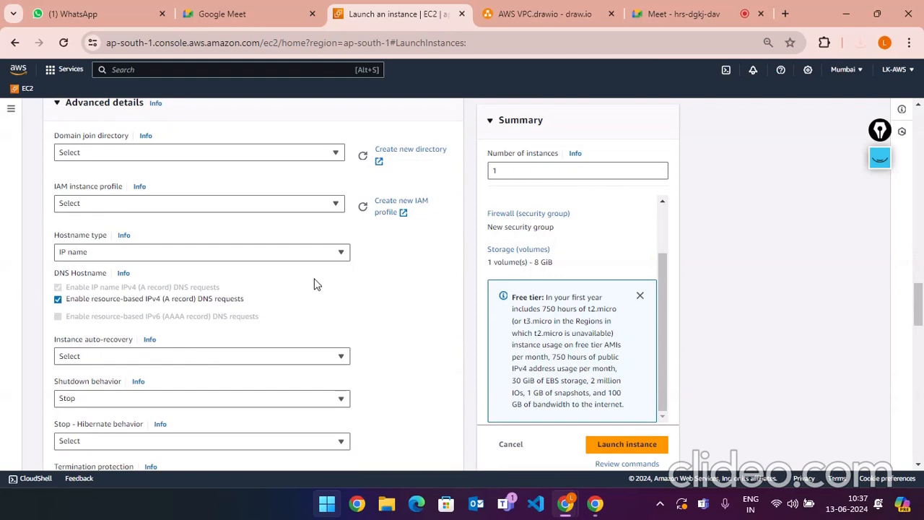
scroll(221, 287, down, 7)
scroll(231, 323, down, 10)
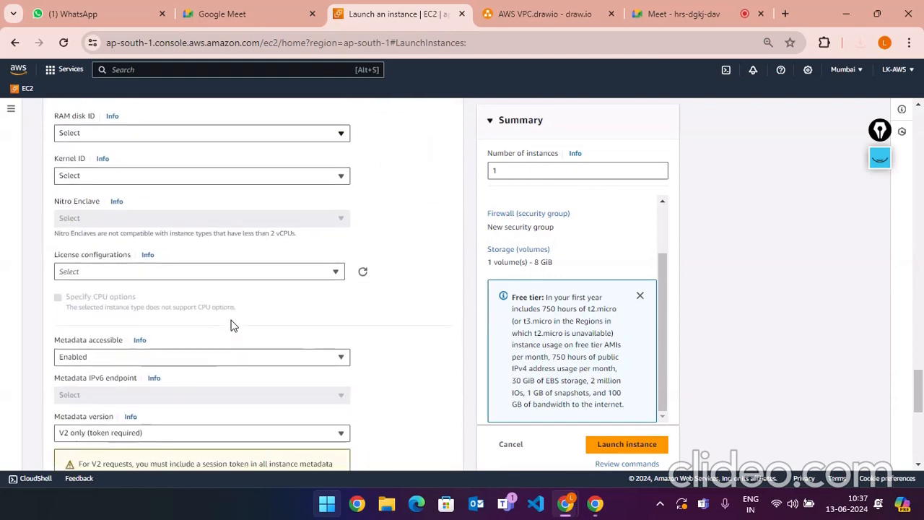
- Begin the user data script with the lines #!/bin/bash, sudo su -, yum update -y and yum install httpd -y
click(143, 287)
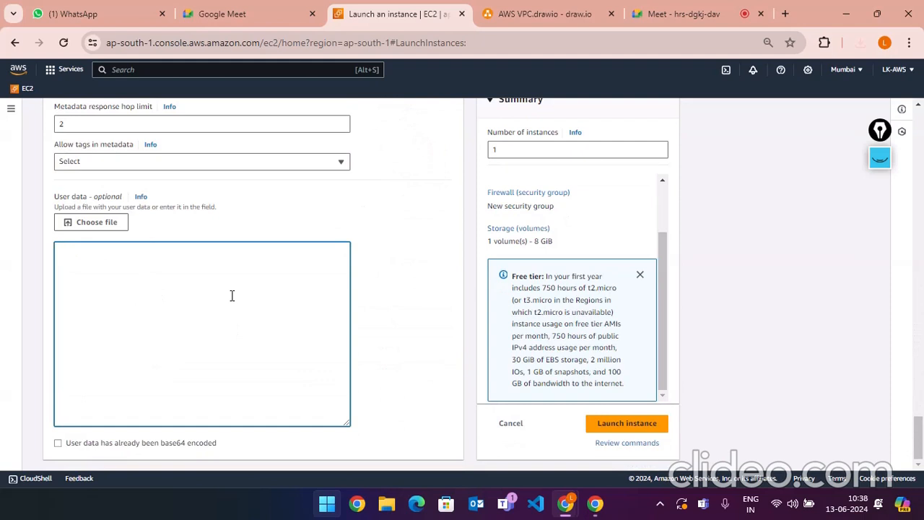
text(#!/bin/bash)
key(Return)
text(sudo su )
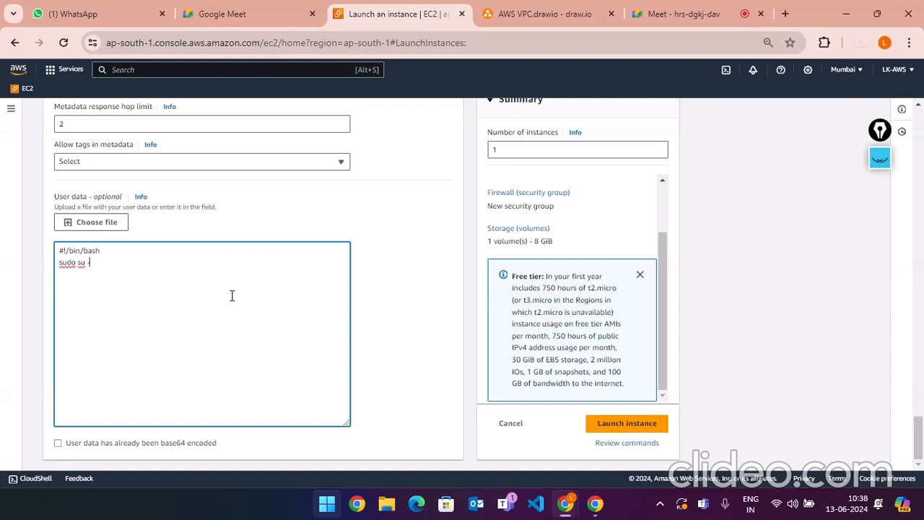
text(-)
key(Return)
text(yum update -y)
key(Return)
text(yum inst)
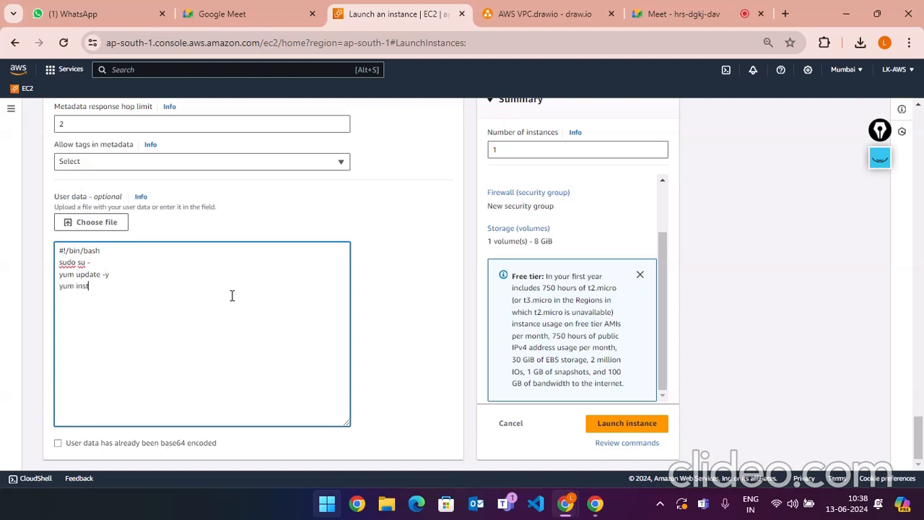
text(all httpd)
text( -y)
- Add the line cd /var/www/html and an echo line writing "mygoogle" plus a first name to index.html in the user data
text(cd)
text( /var)
text(/www)
text(/h)
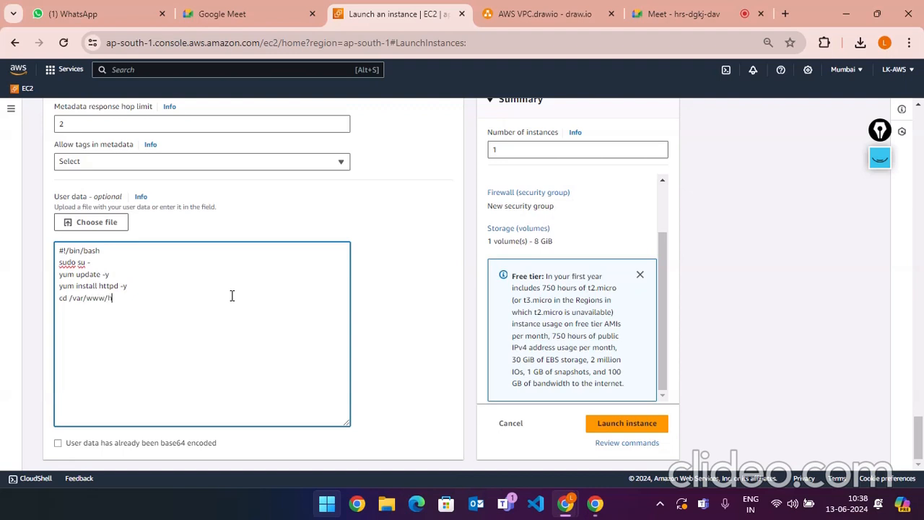
text(tml)
text(echo)
text( '')
text(my)
text(google)
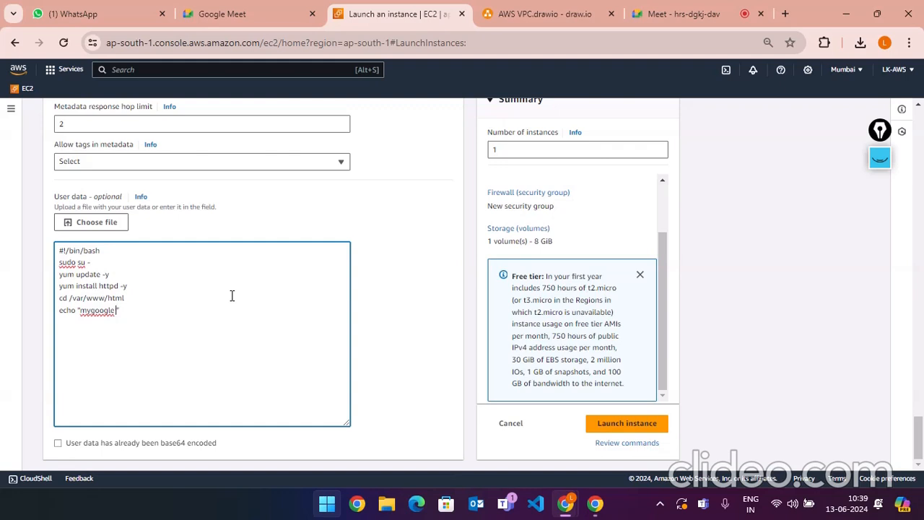
text(lokesh)
key(Right)
text(> index.html)
key(Return)
- Finish the user data script with the lines service httpd start and checkconfig httpd on
text(service)
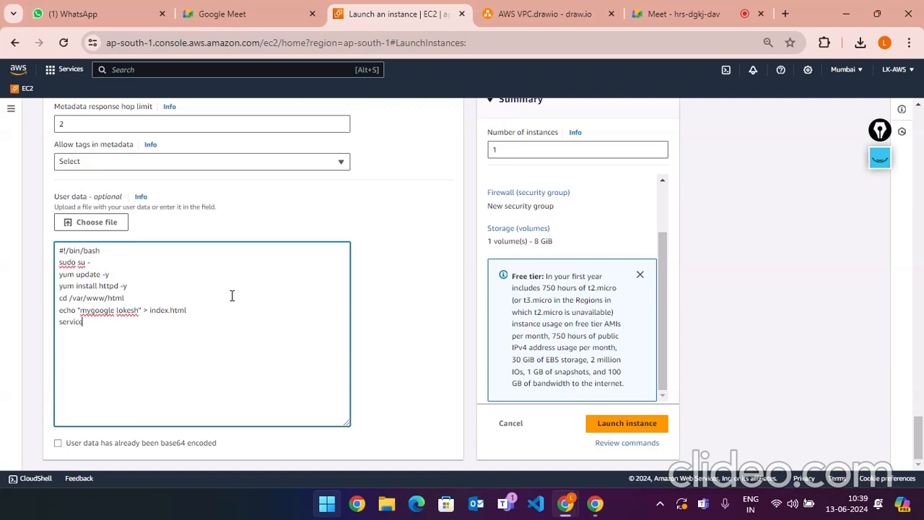
text( h)
text(ttpd)
text( start )
text(check)
text(config)
text( http)
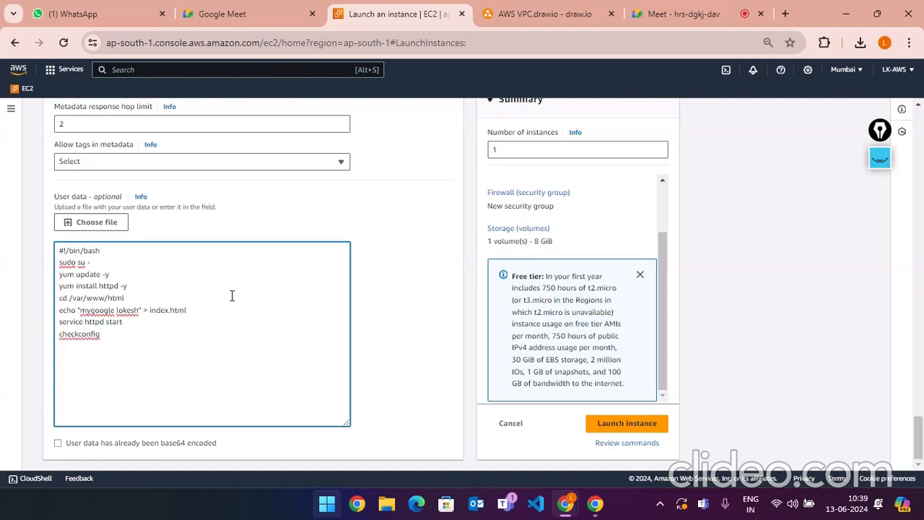
text(d on)
- Copy the whole user data script and open the AWS Word document from the AWS lINUX Class folder on the Desktop
key(ctrl+a)
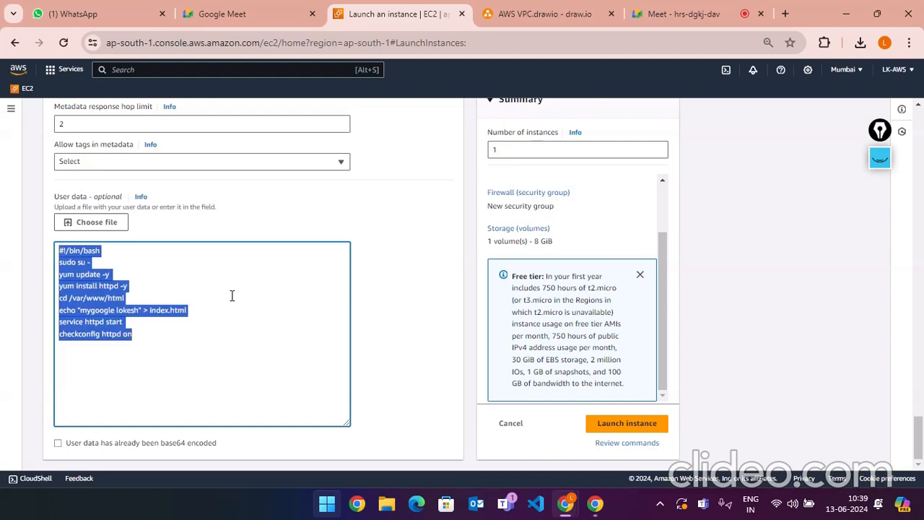
click(394, 509)
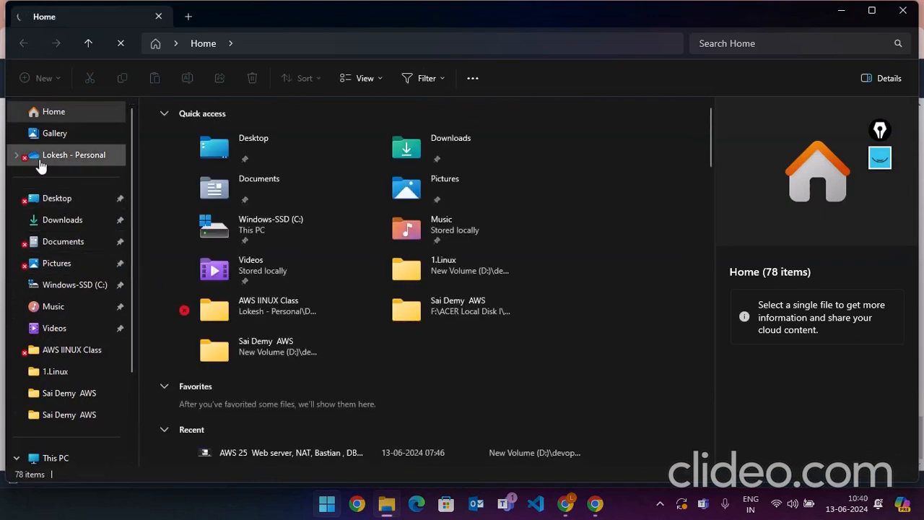
click(58, 204)
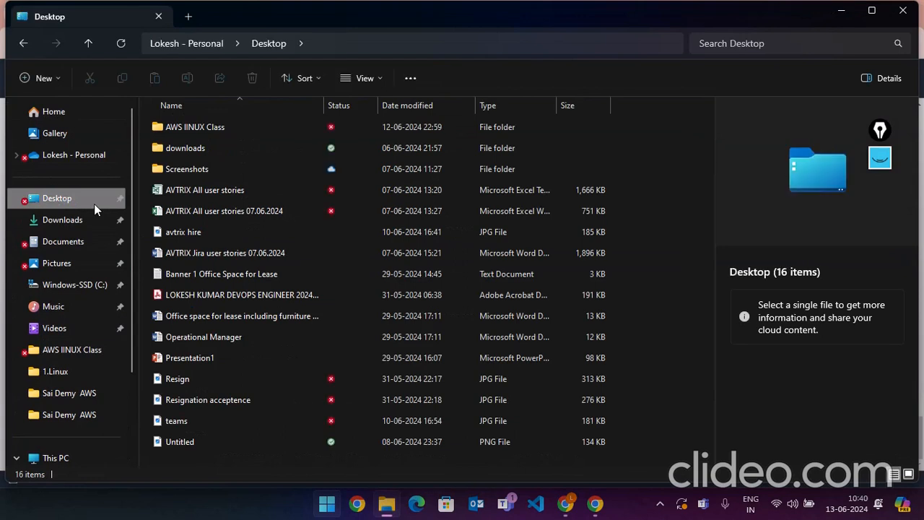
double_click(190, 134)
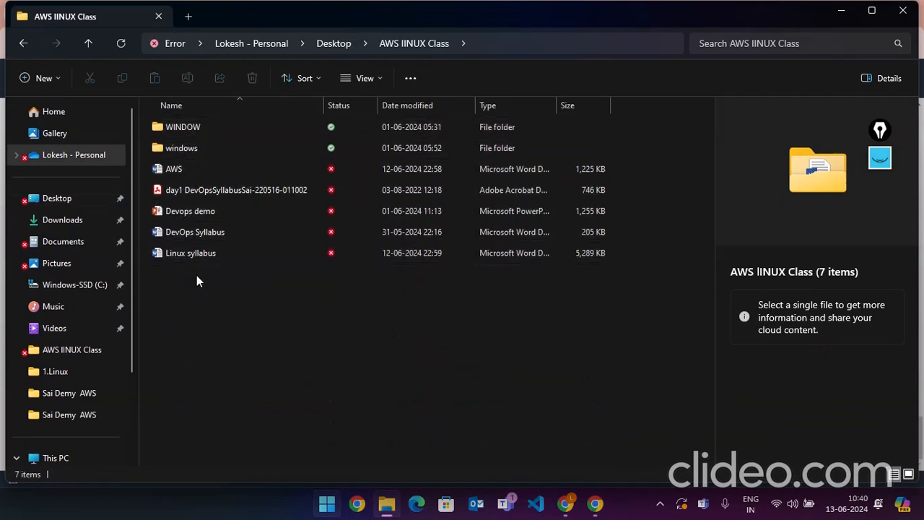
key(alt+Left)
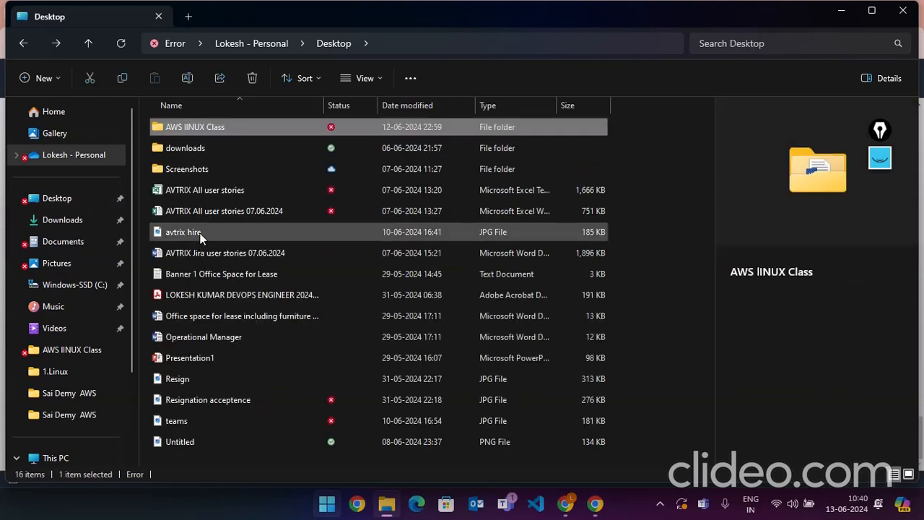
double_click(200, 128)
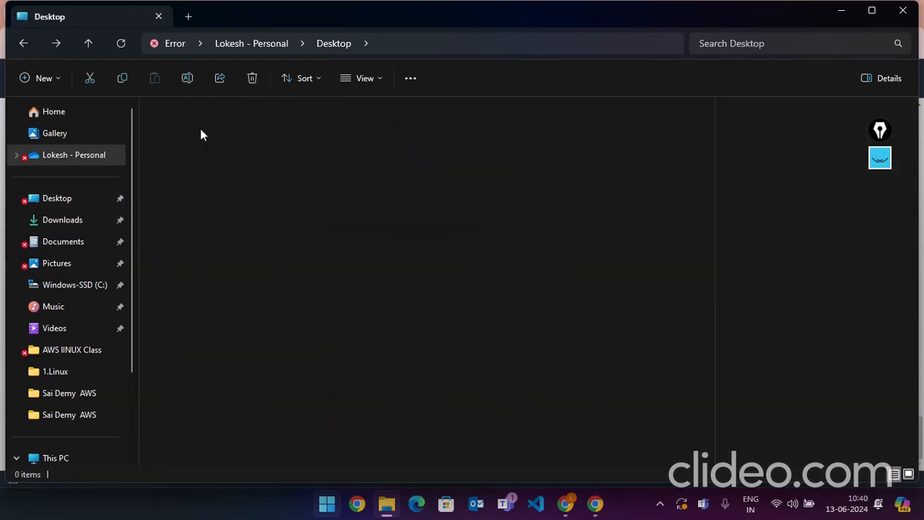
double_click(173, 172)
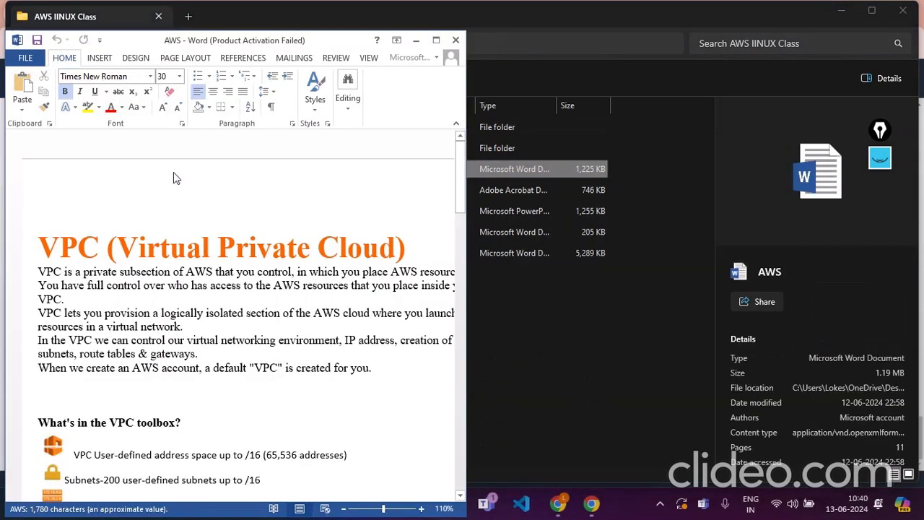
click(436, 40)
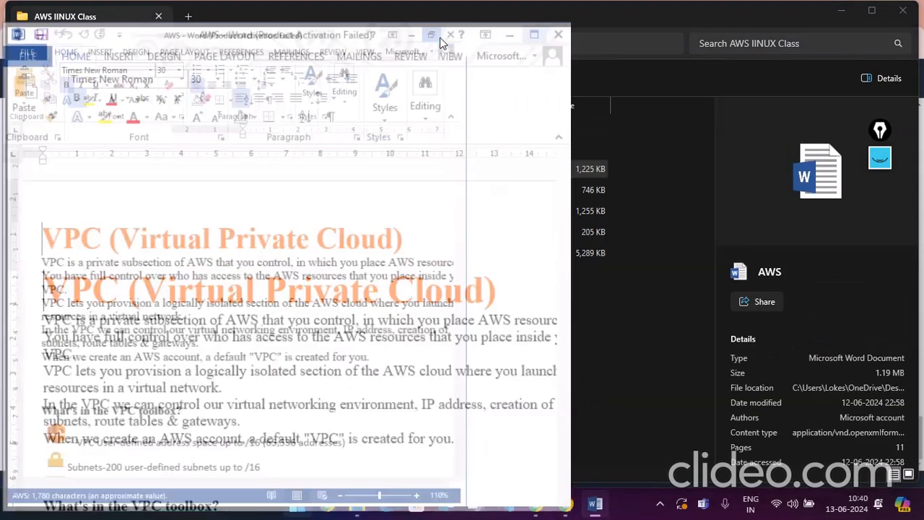
- Paste the copied script a few lines below the diagram link at the document's end and return to the launch form
scroll(456, 291, down, 5)
scroll(457, 291, down, 5)
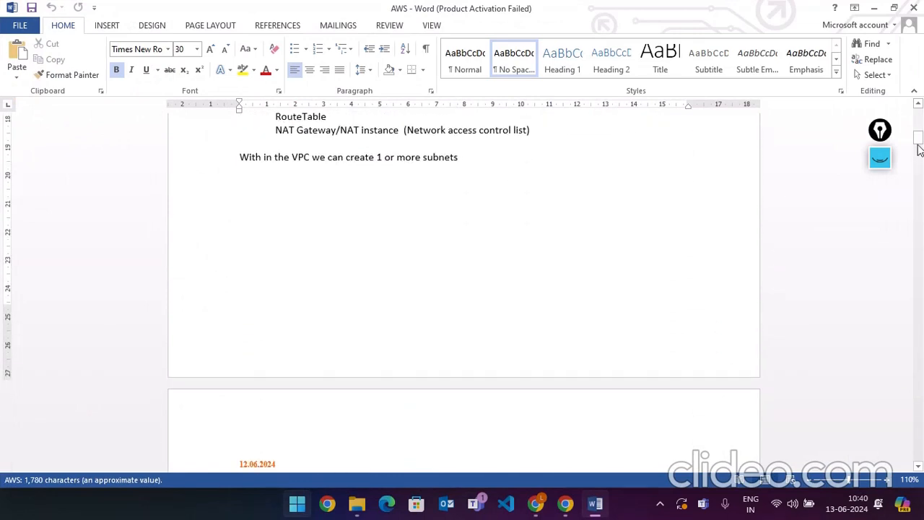
drag(918, 145, 917, 447)
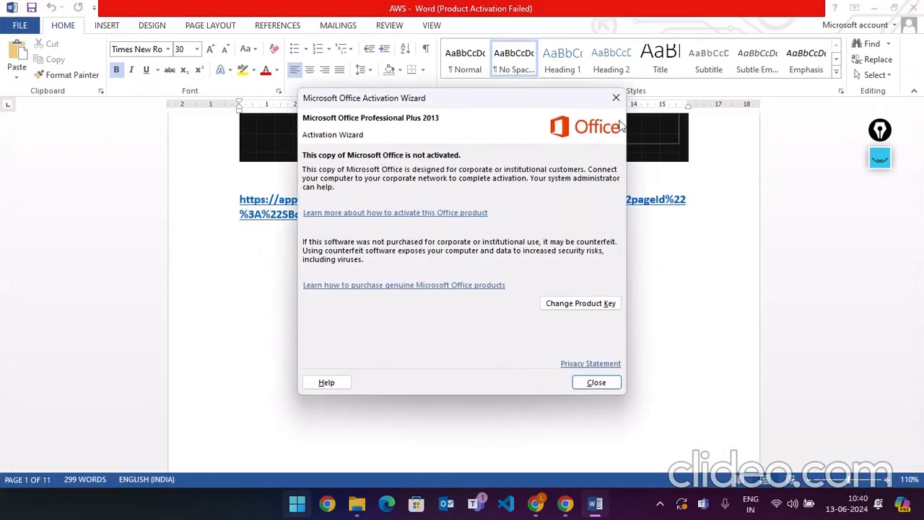
click(615, 96)
scroll(444, 180, up, 8)
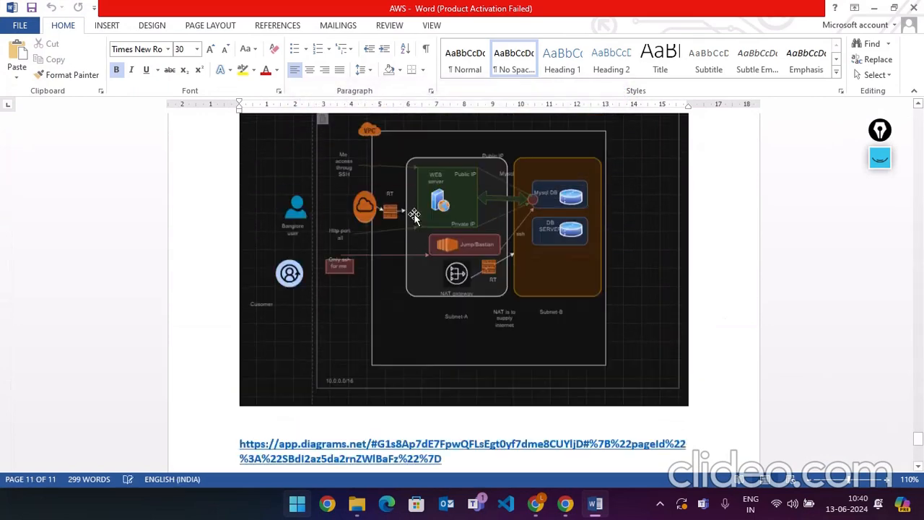
scroll(404, 260, down, 8)
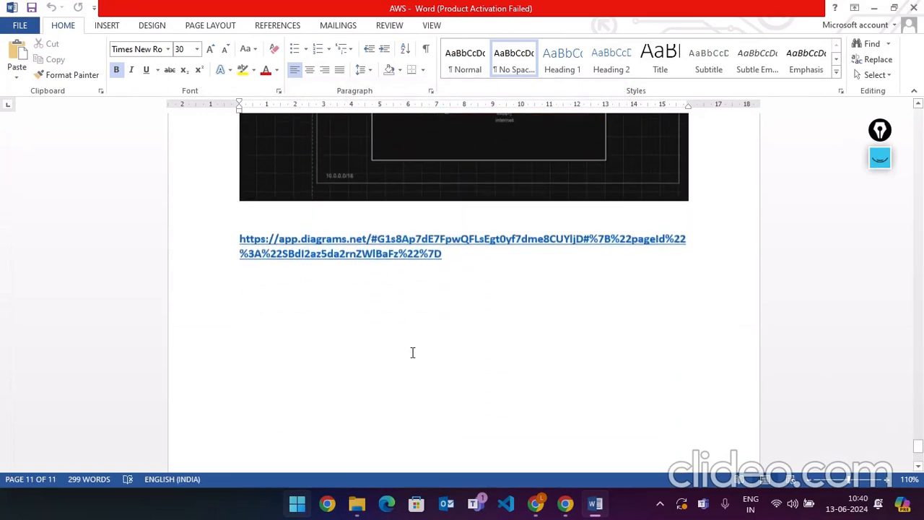
click(367, 341)
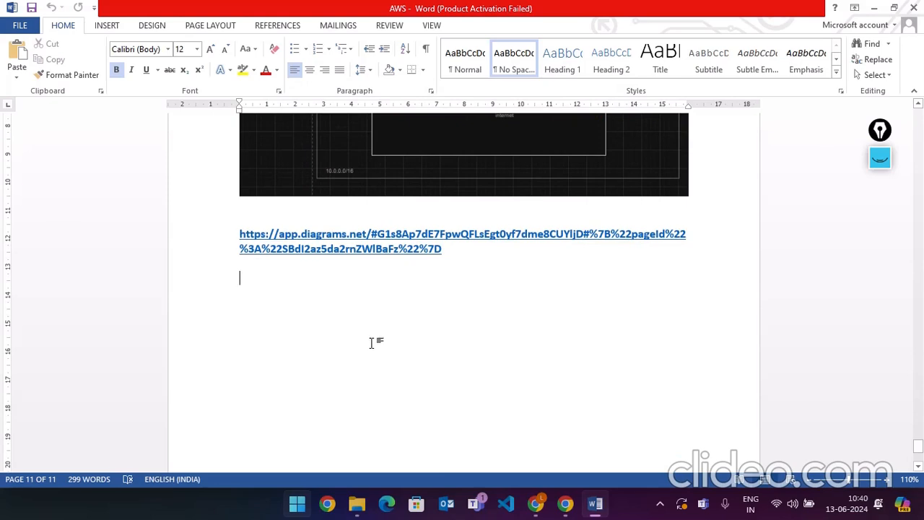
key(Return)
key(Return)
key(Return)
text(#!/bin/bash sudo su - yum update -y yum install httpd -y cd /var/www/html echo "mygoogle lokesh" > index.html service httpd start checkconfig httpd on)
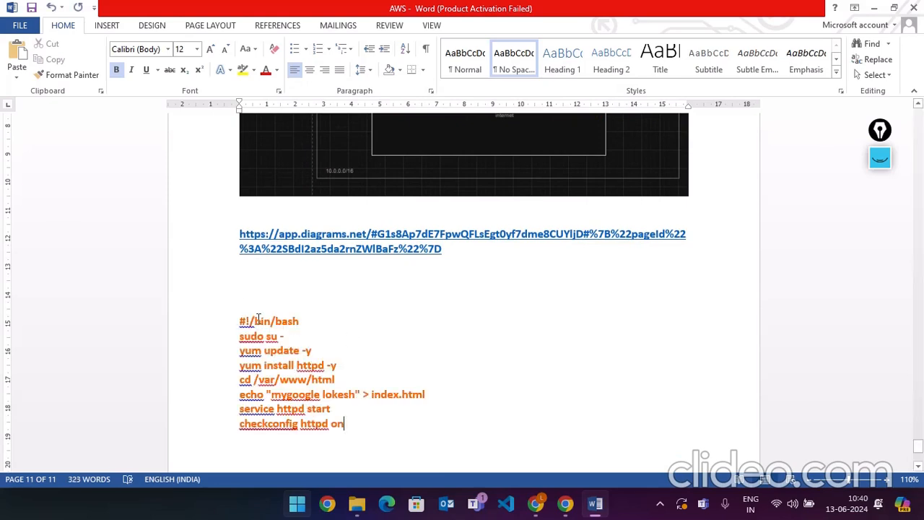
click(874, 8)
click(841, 10)
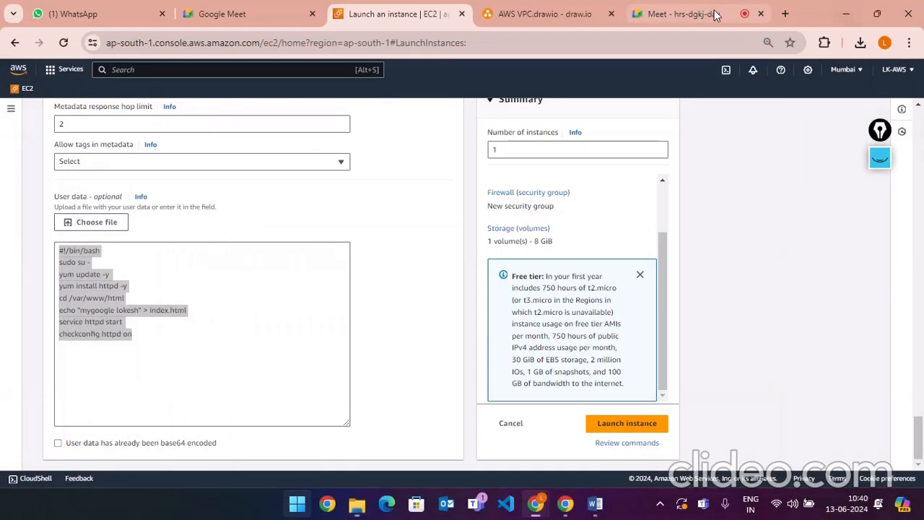
- Review the launch form's name, machine image, instance type and network settings
click(253, 258)
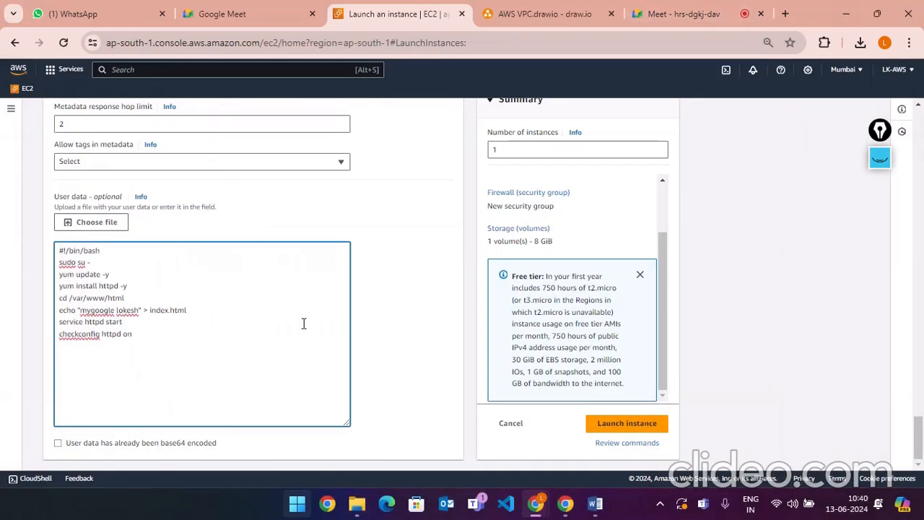
scroll(285, 277, up, 10)
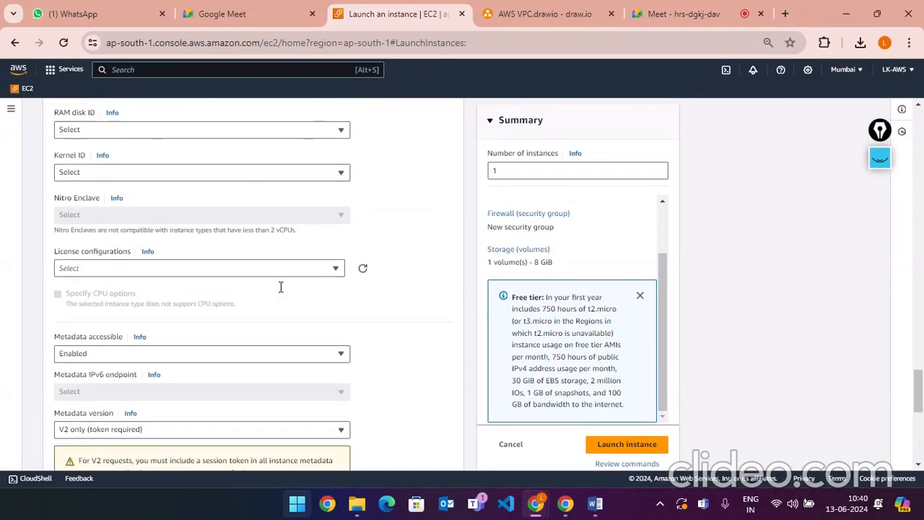
scroll(153, 228, up, 20)
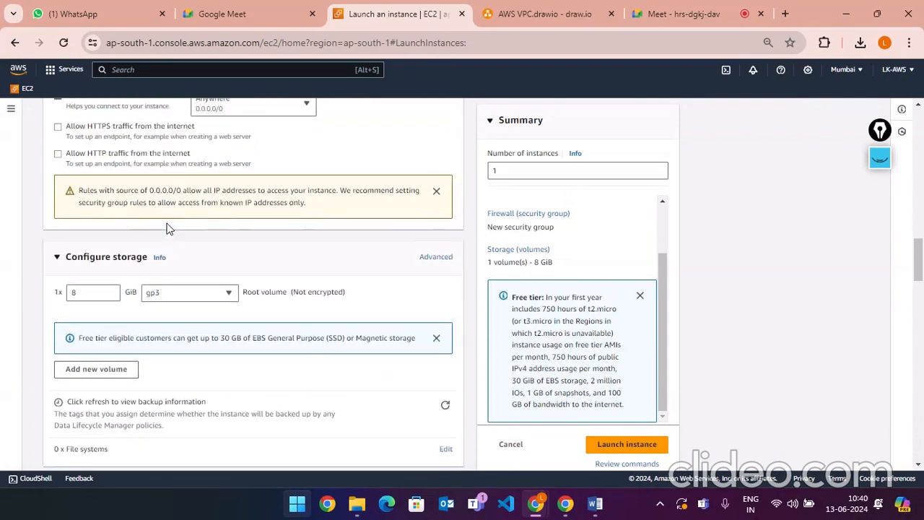
scroll(170, 231, up, 10)
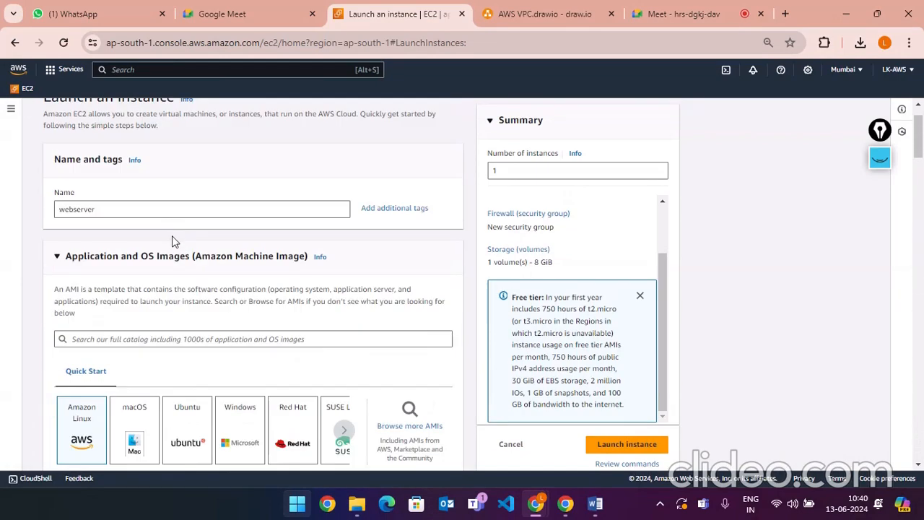
scroll(173, 236, down, 10)
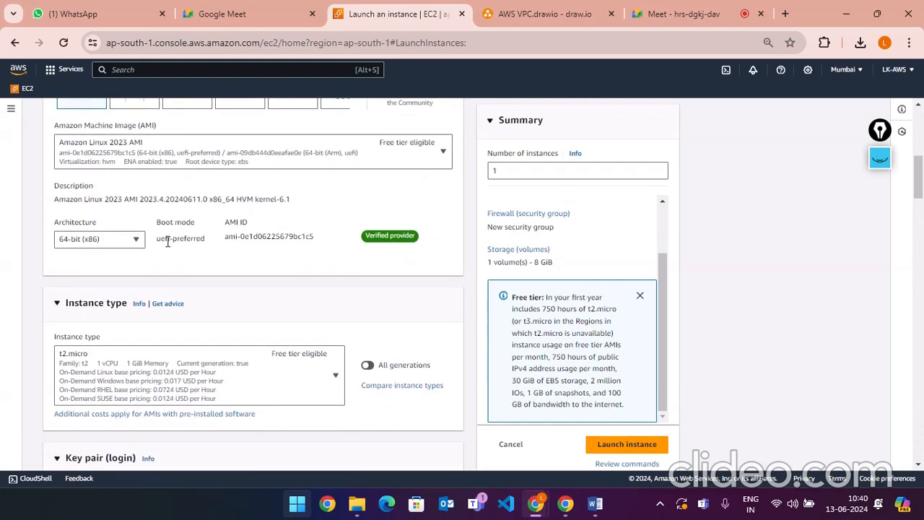
scroll(160, 267, down, 3)
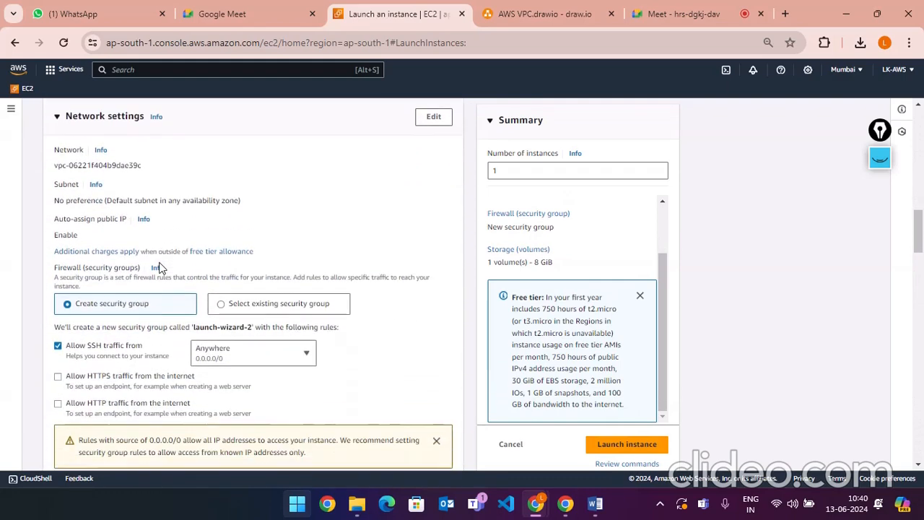
scroll(161, 207, up, 1)
scroll(149, 294, down, 3)
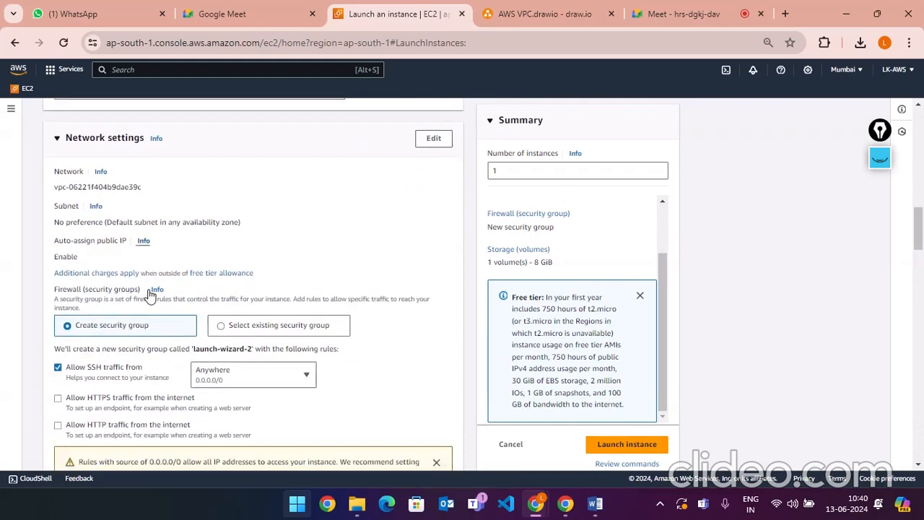
scroll(149, 295, down, 1)
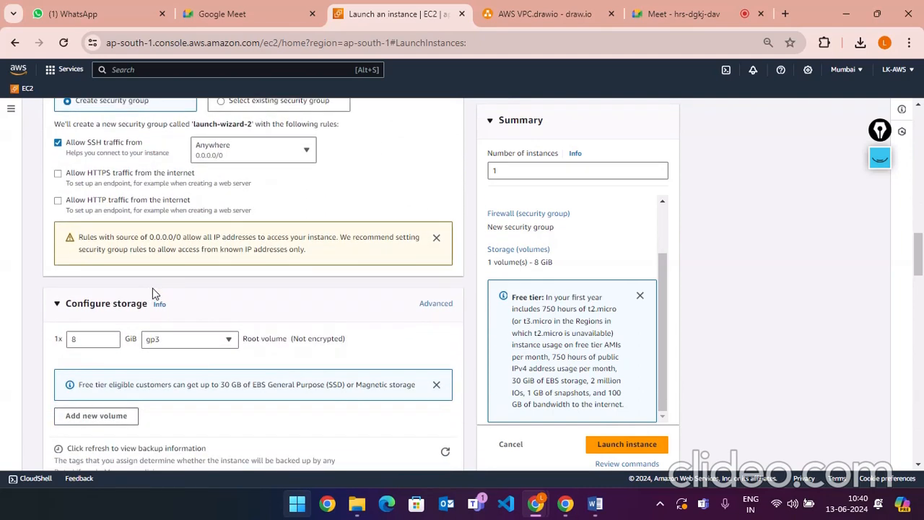
- Allow HTTPS and HTTP traffic from the internet in the new security group
click(58, 175)
click(58, 202)
scroll(211, 250, down, 1)
scroll(212, 273, down, 1)
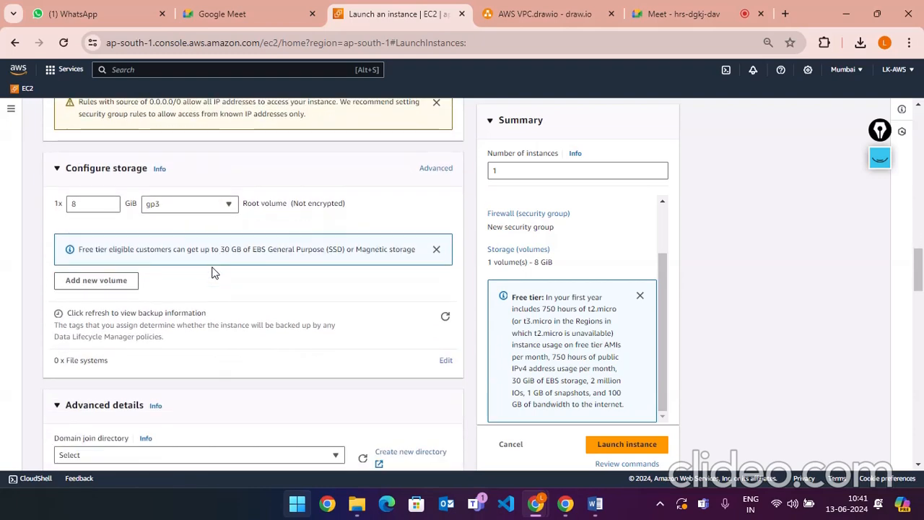
scroll(211, 281, down, 1)
- Edit the network settings and select myvpc as the instance's VPC
scroll(211, 282, up, 9)
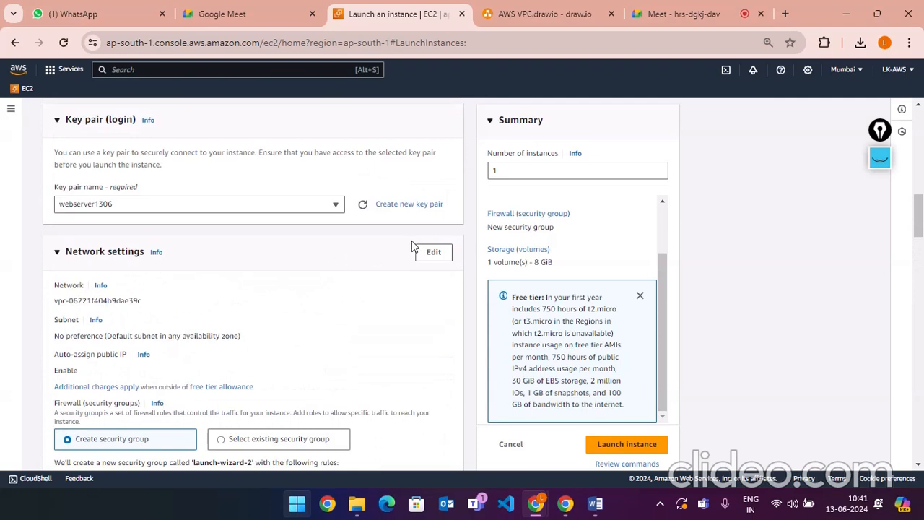
click(433, 251)
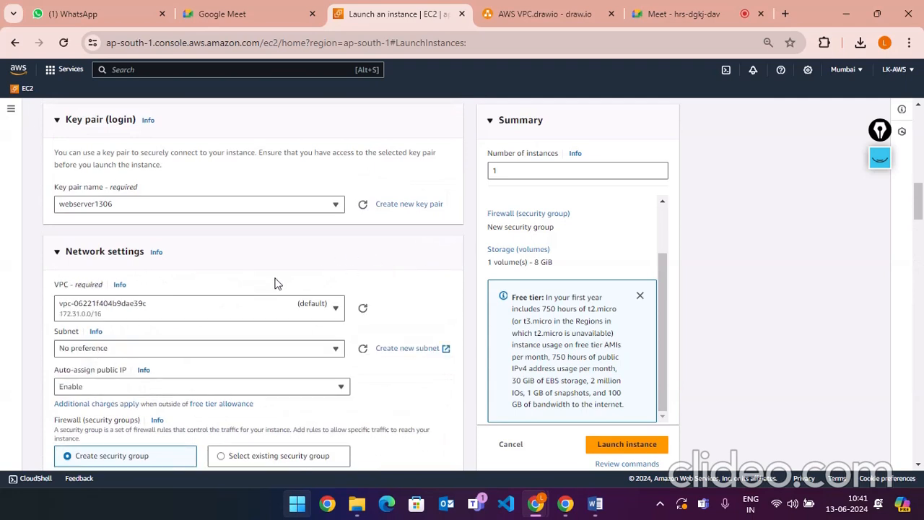
click(158, 309)
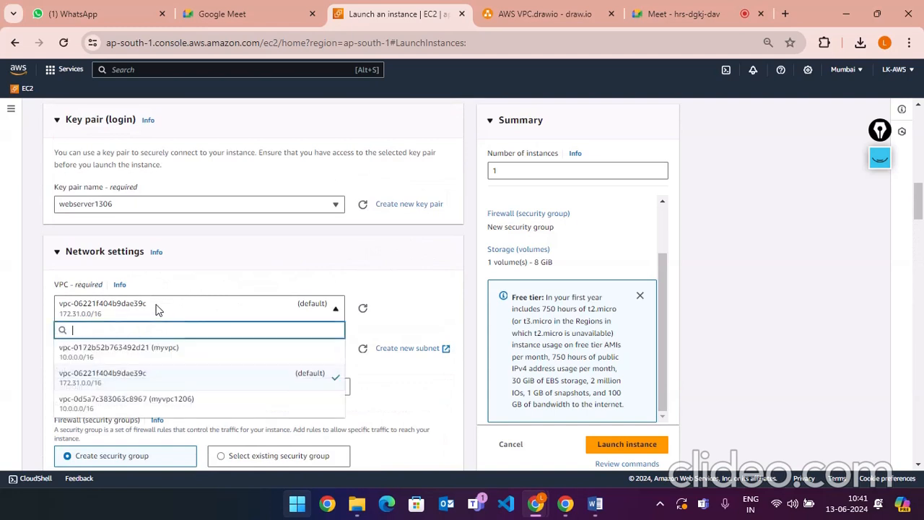
click(148, 353)
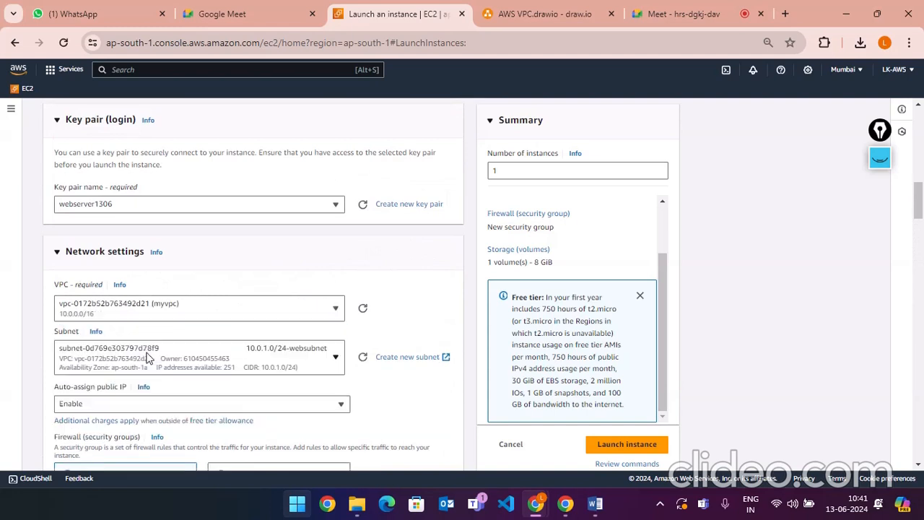
click(201, 314)
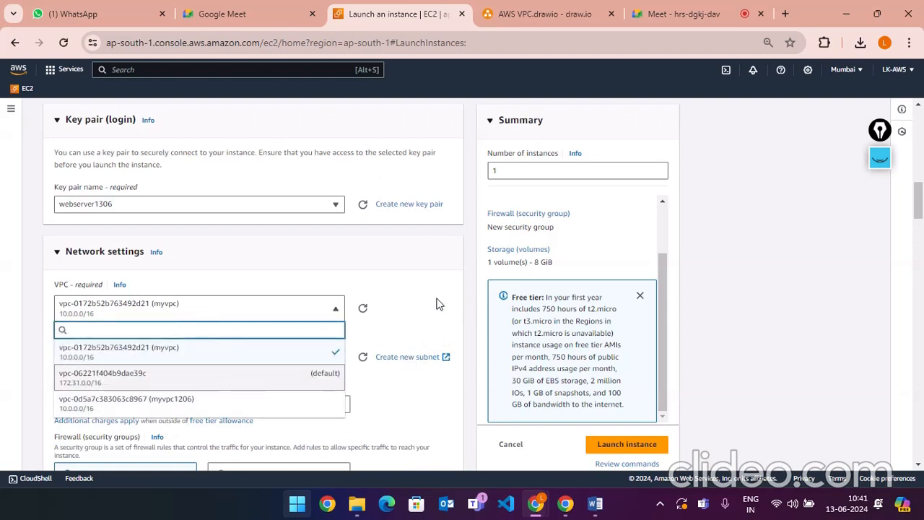
click(387, 272)
scroll(203, 301, down, 2)
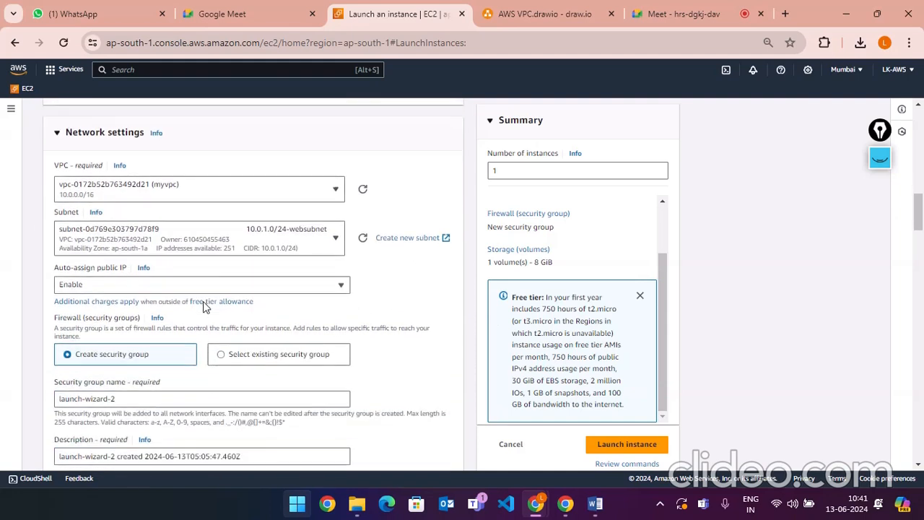
- Check the available subnets and the auto-assign public IP options for the instance, leaving websubnet and Enable selected
click(320, 232)
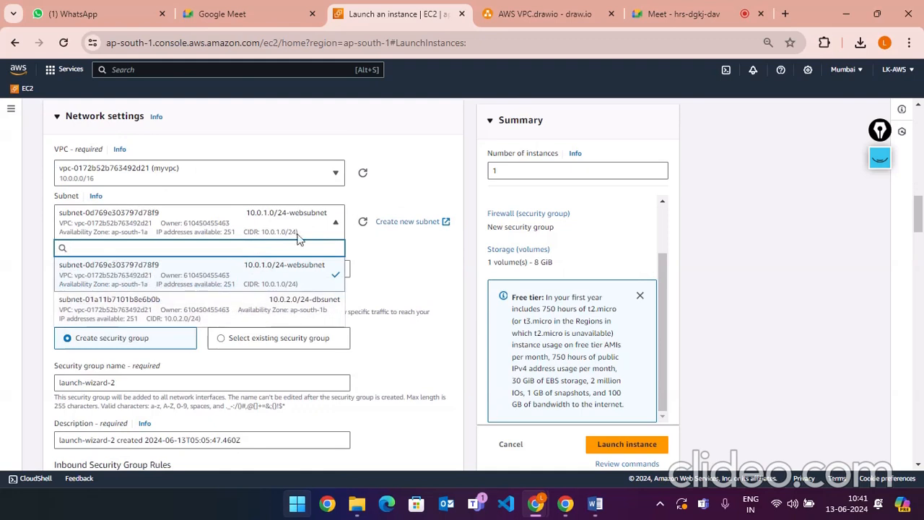
click(396, 187)
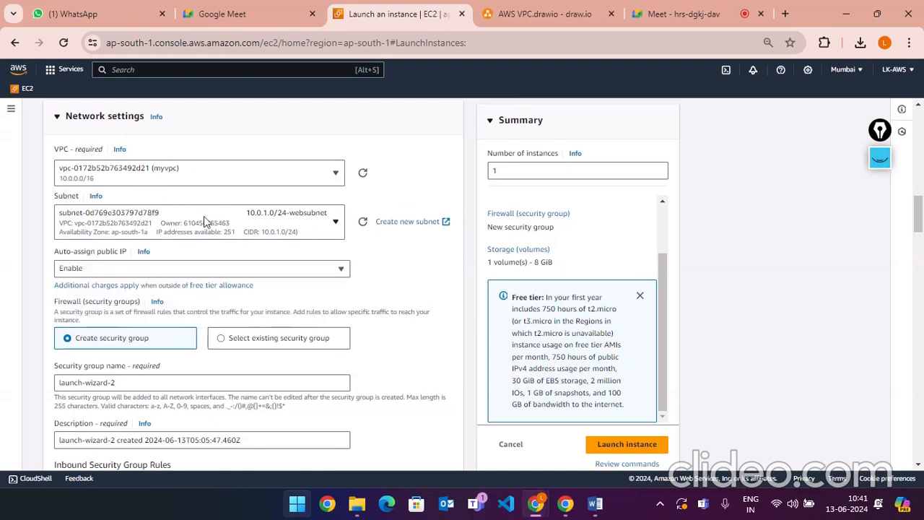
click(203, 216)
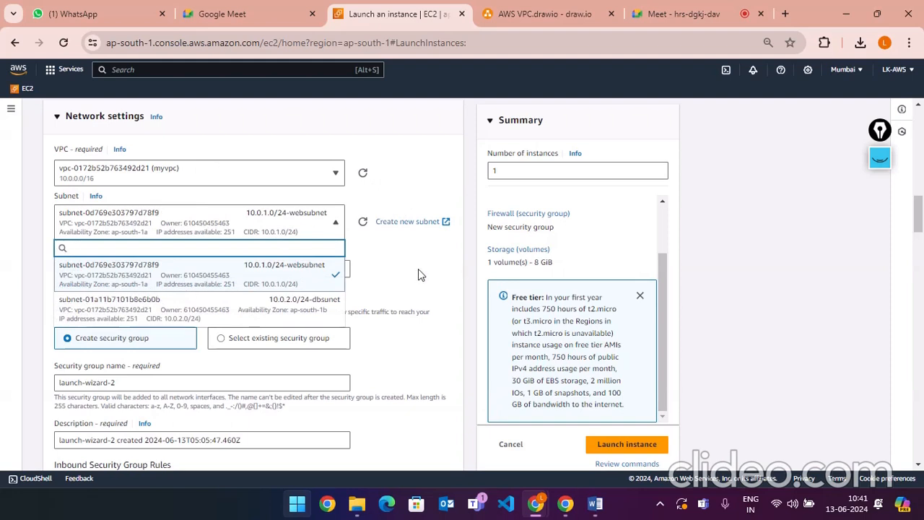
click(455, 283)
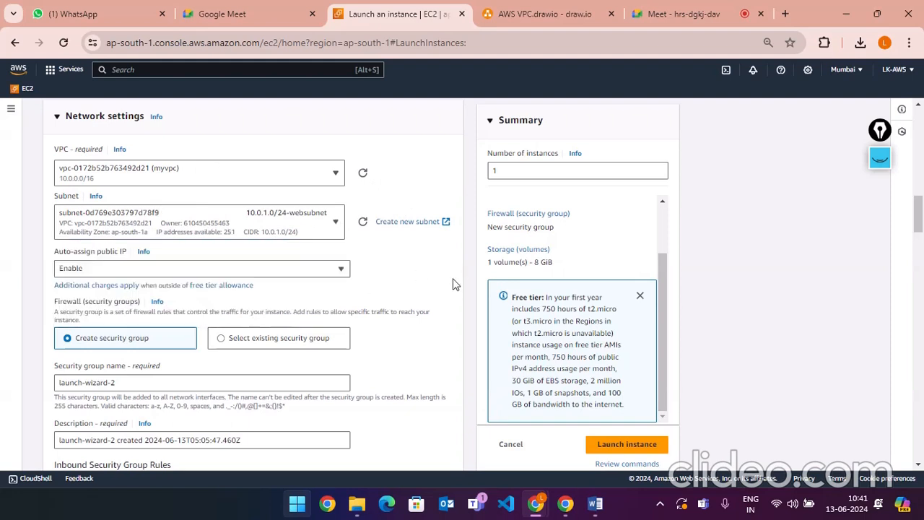
click(130, 274)
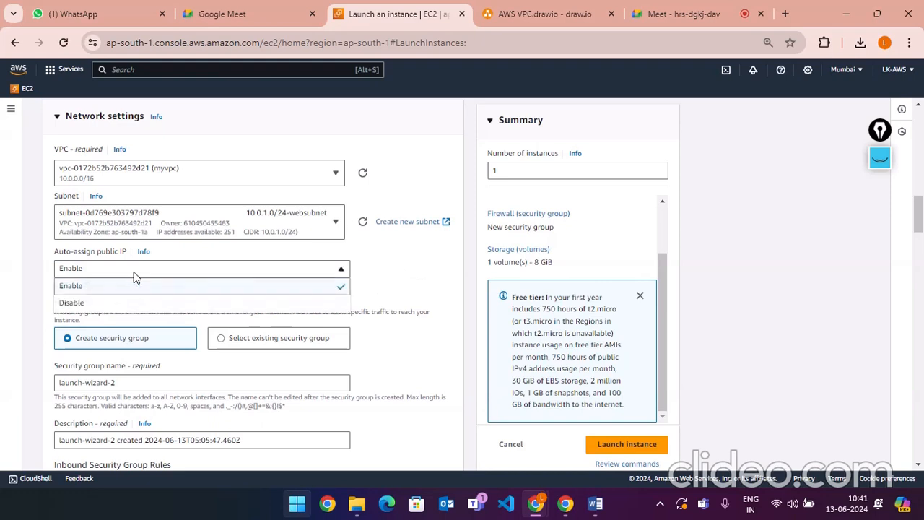
click(415, 275)
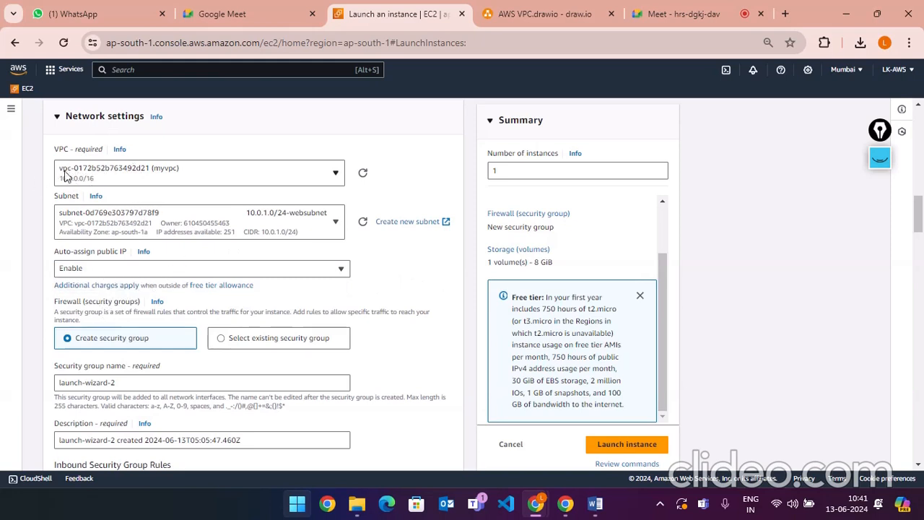
- Show the pen sketch of the VPC, add a tick beside the web subnet's P-IP note, and hide the sketch
click(880, 157)
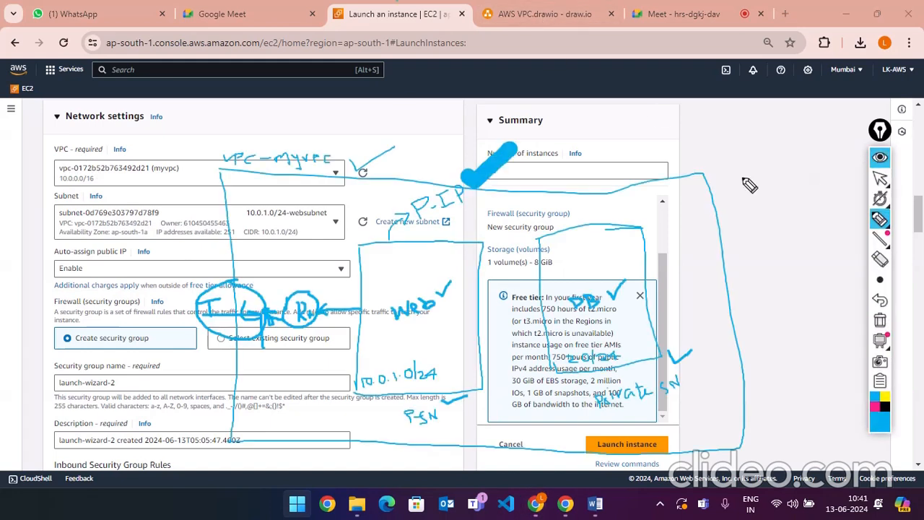
drag(469, 204, 486, 202)
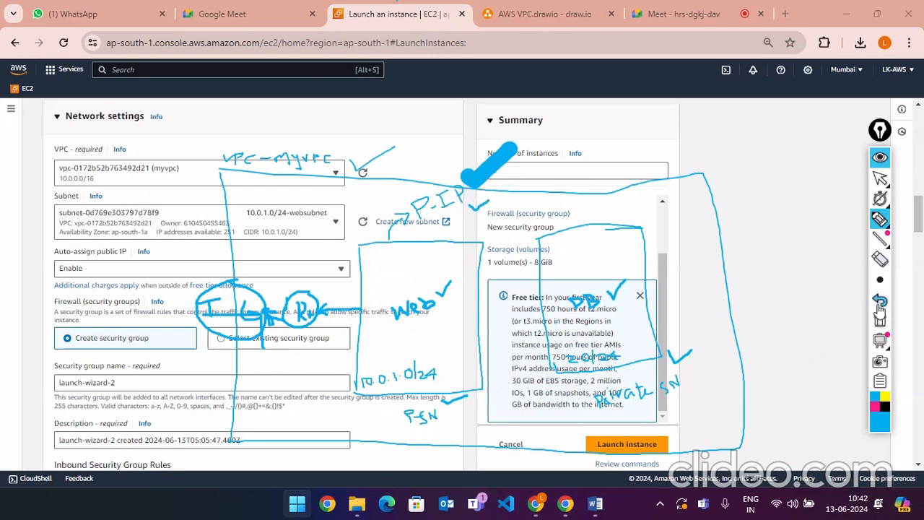
click(879, 159)
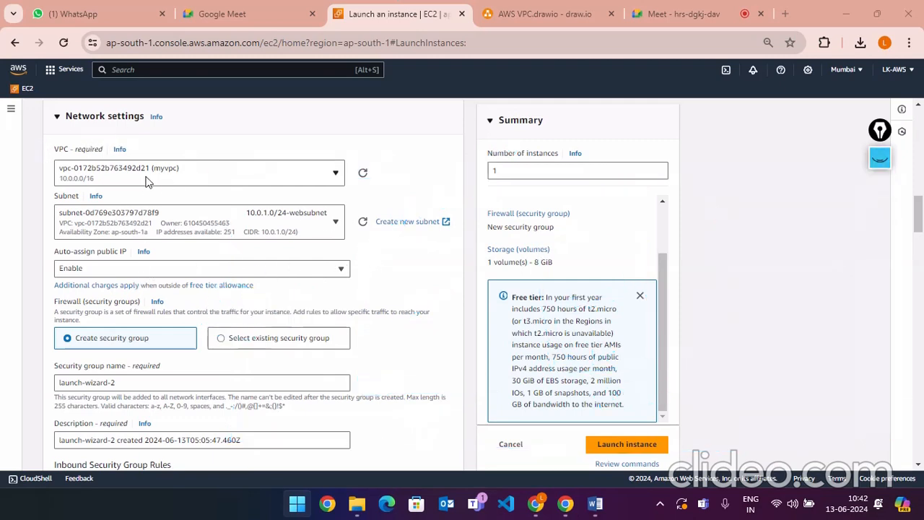
- Switch the instance's VPC to myvpc1206 to compare its subnet and public IP settings, and select myvpc again
click(146, 182)
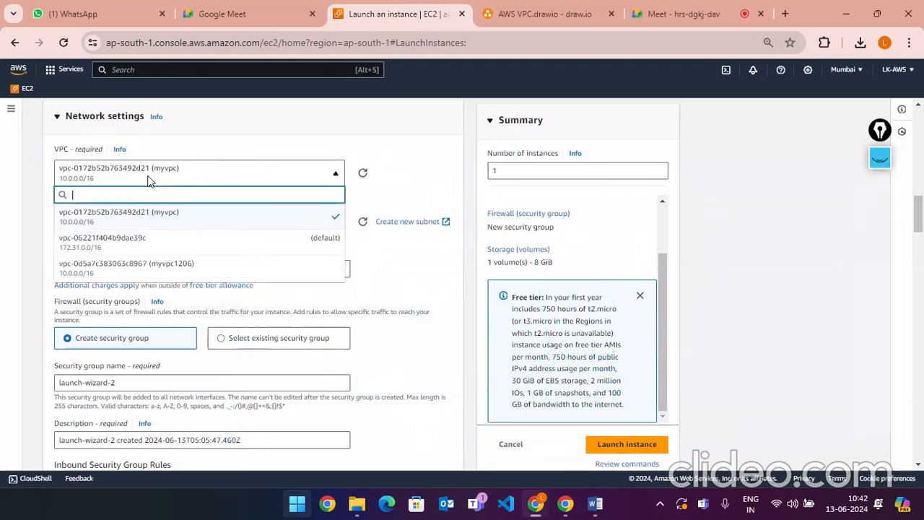
click(130, 216)
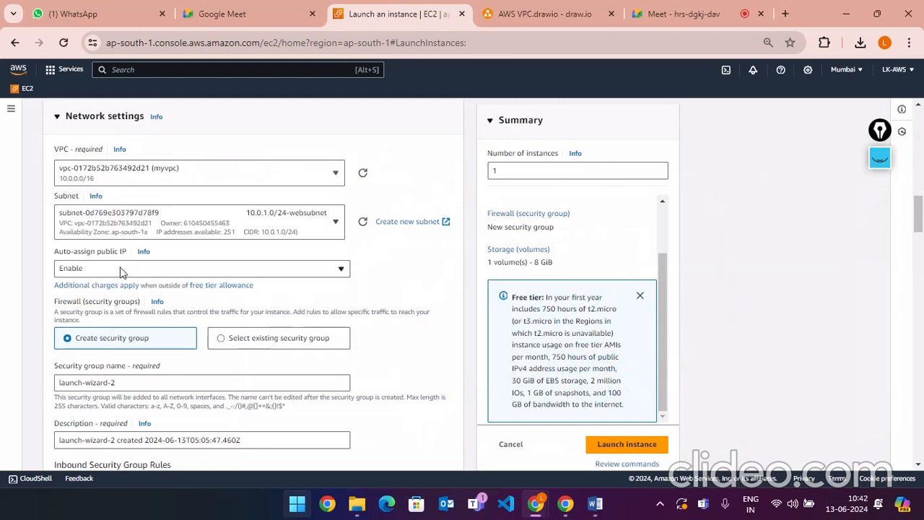
click(194, 180)
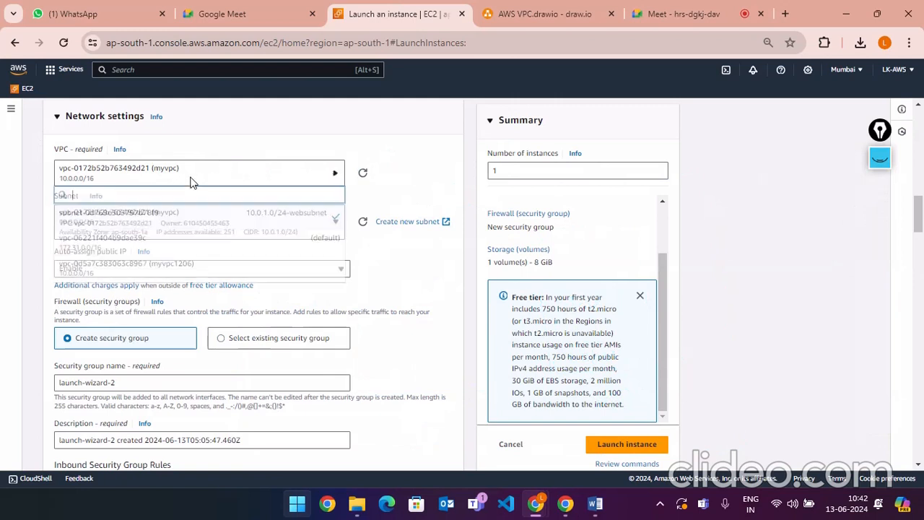
click(152, 268)
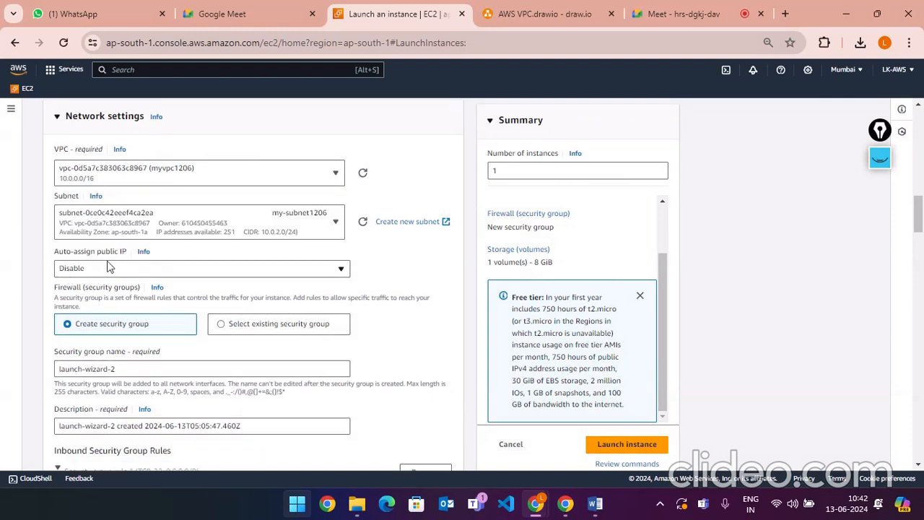
click(174, 182)
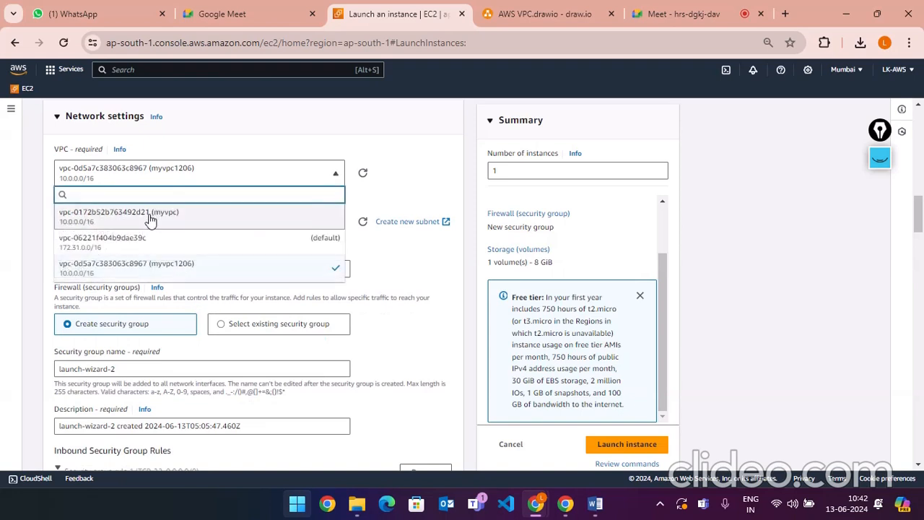
click(150, 217)
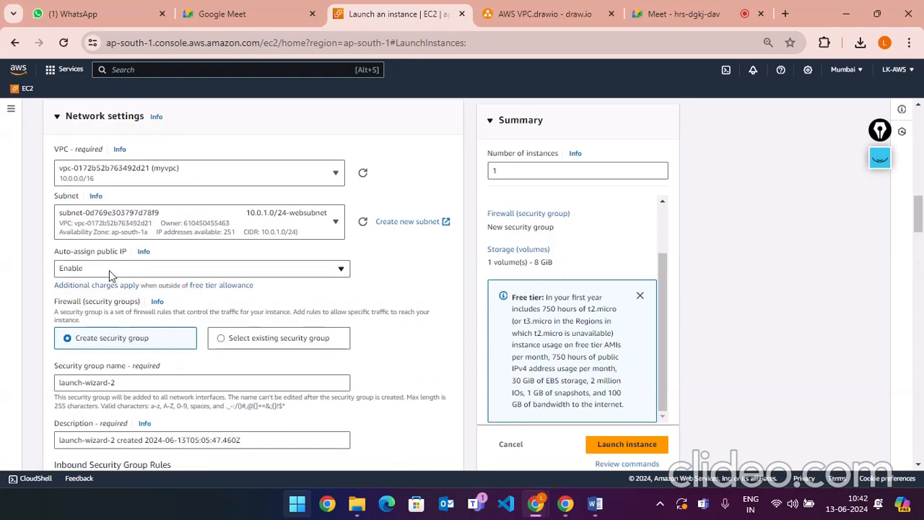
- Review the new security group's inbound rules for SSH, HTTPS and HTTP and the network settings above them
scroll(207, 313, down, 7)
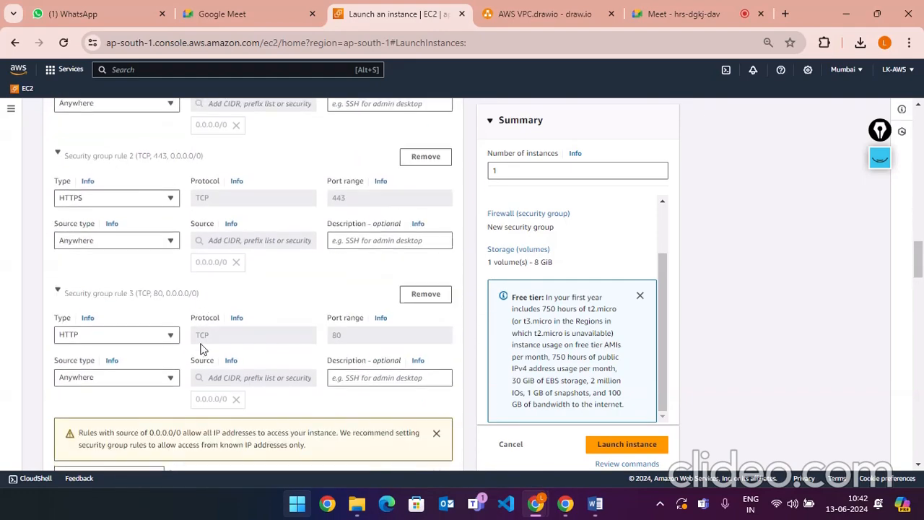
scroll(203, 350, down, 6)
scroll(201, 325, up, 8)
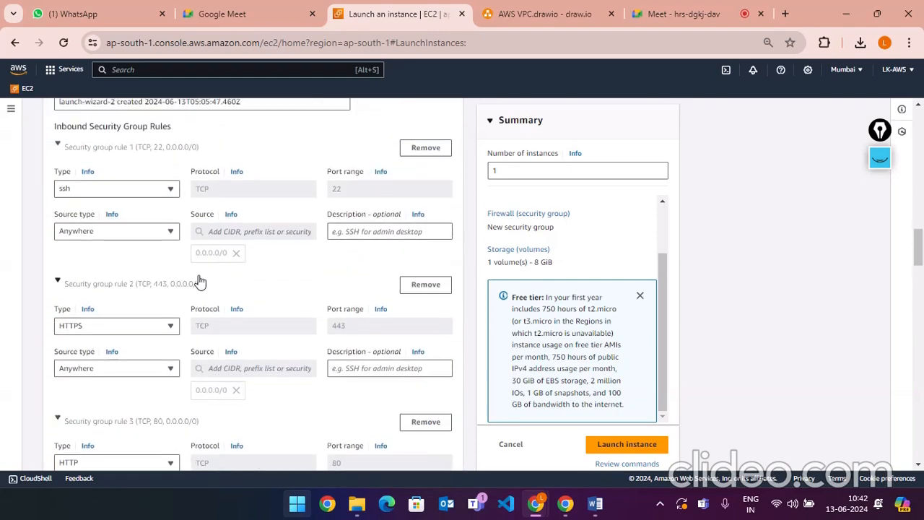
scroll(201, 281, up, 6)
scroll(204, 304, down, 4)
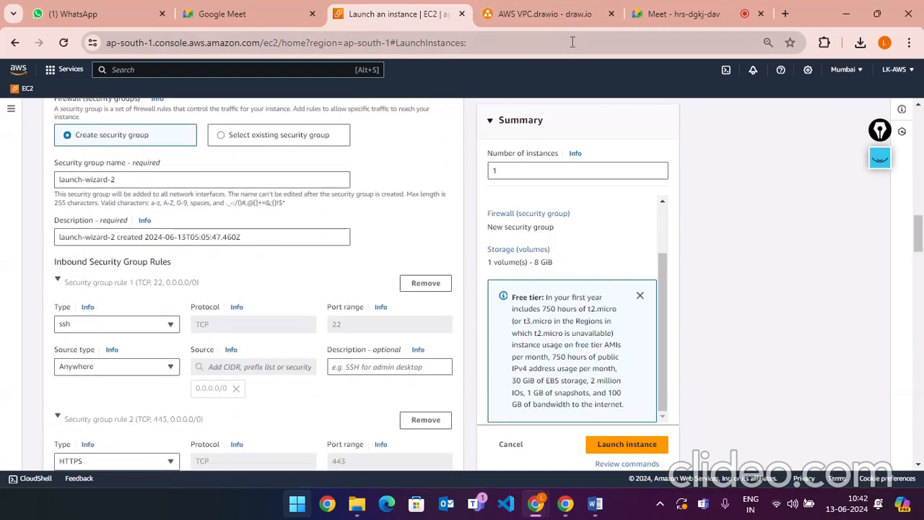
scroll(308, 281, up, 2)
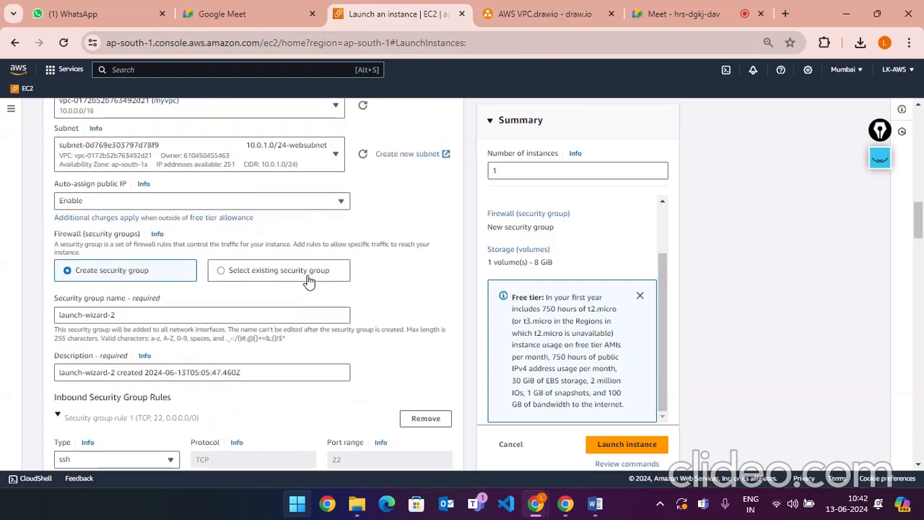
scroll(307, 281, up, 1)
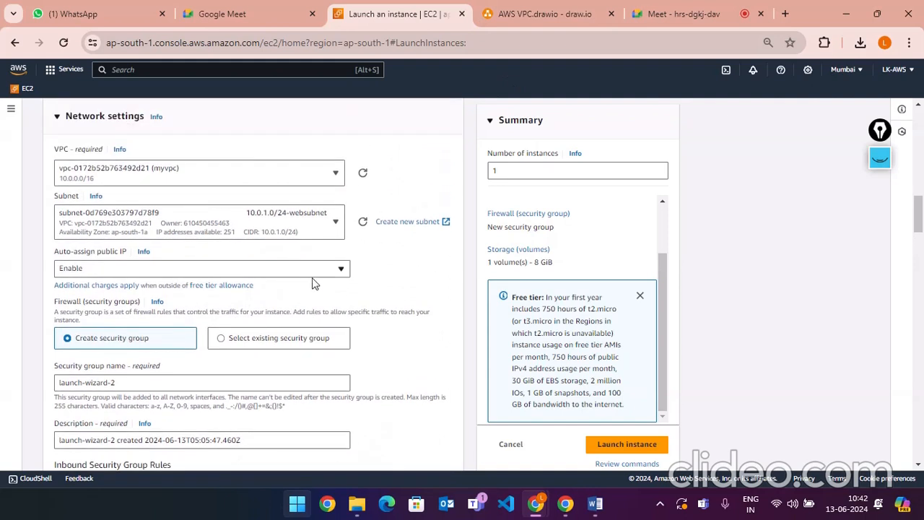
- Recheck the VPC and subnet choices in the network settings, keeping myvpc and websubnet
click(179, 180)
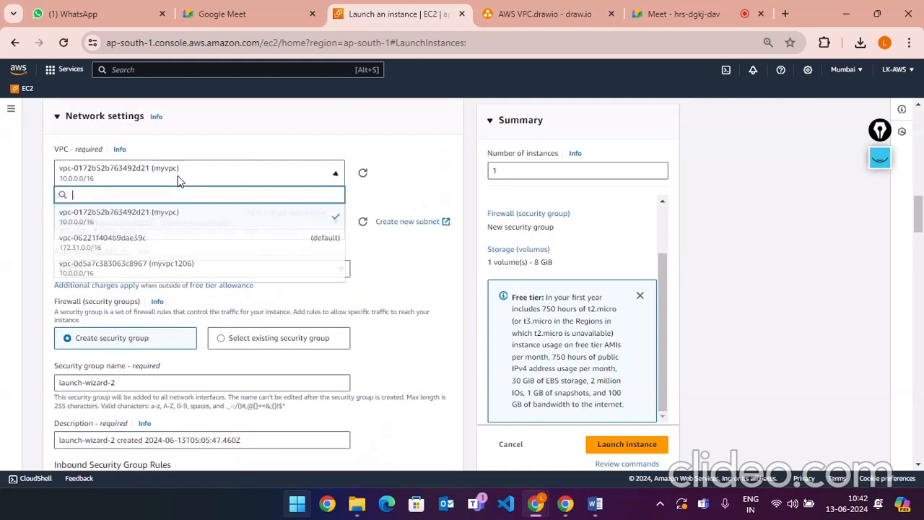
click(178, 181)
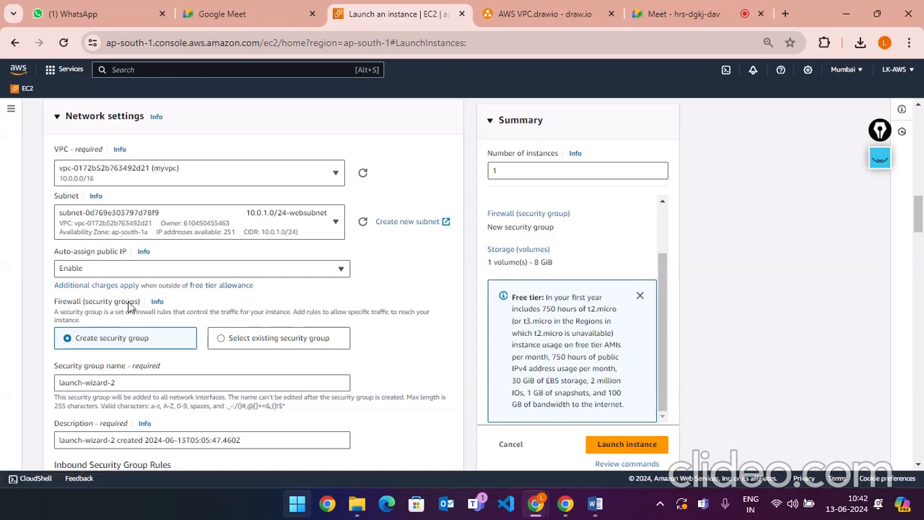
scroll(130, 307, down, 1)
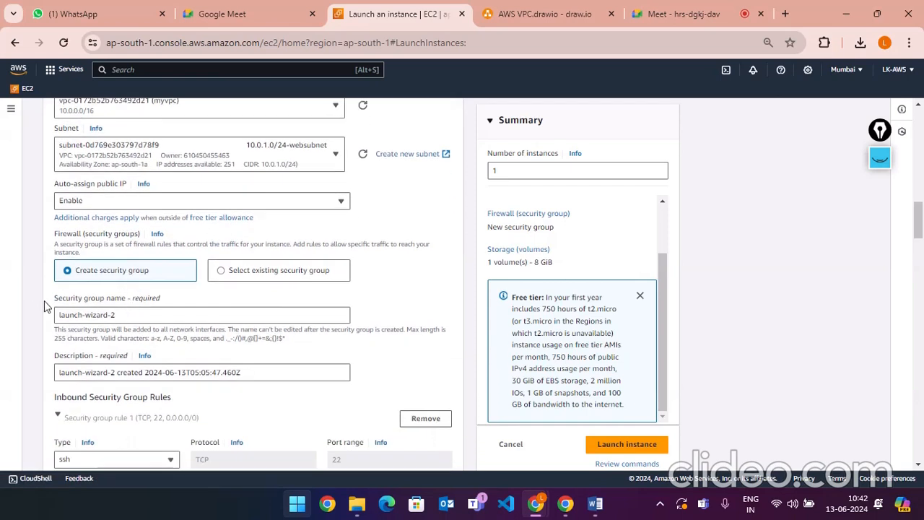
scroll(264, 211, up, 1)
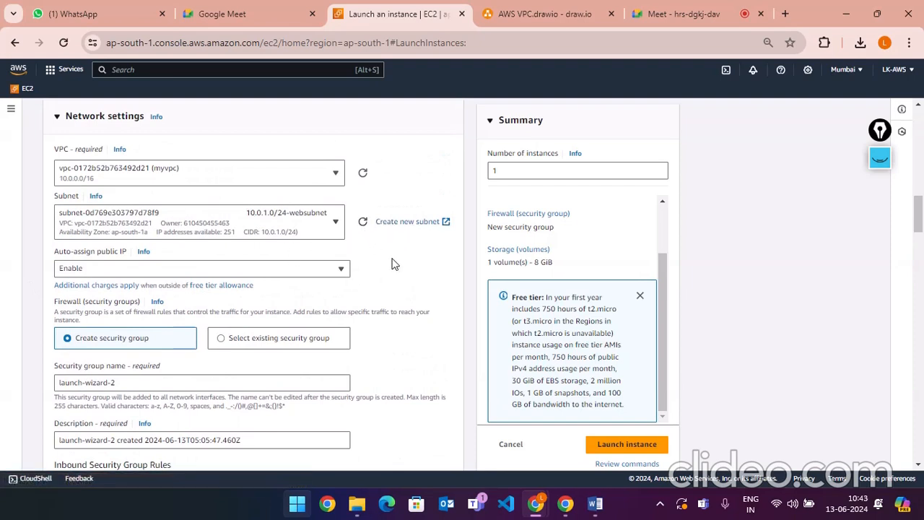
click(230, 225)
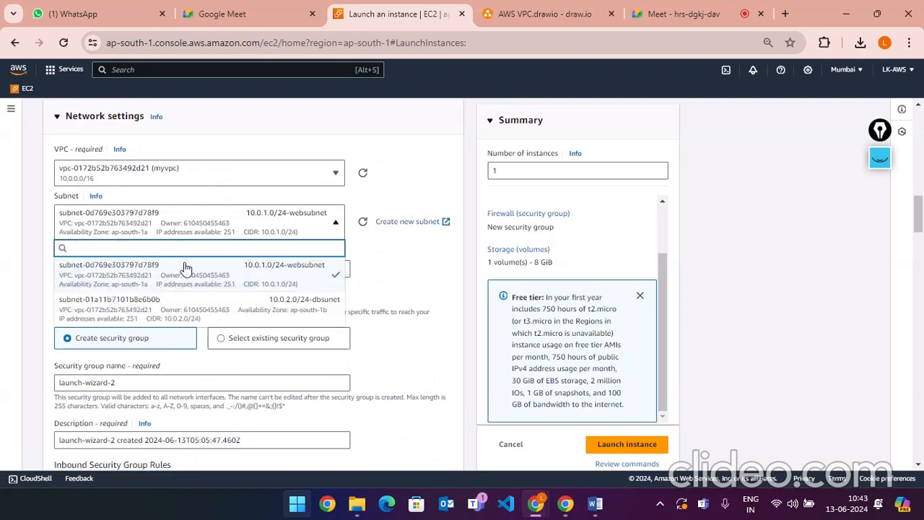
click(409, 248)
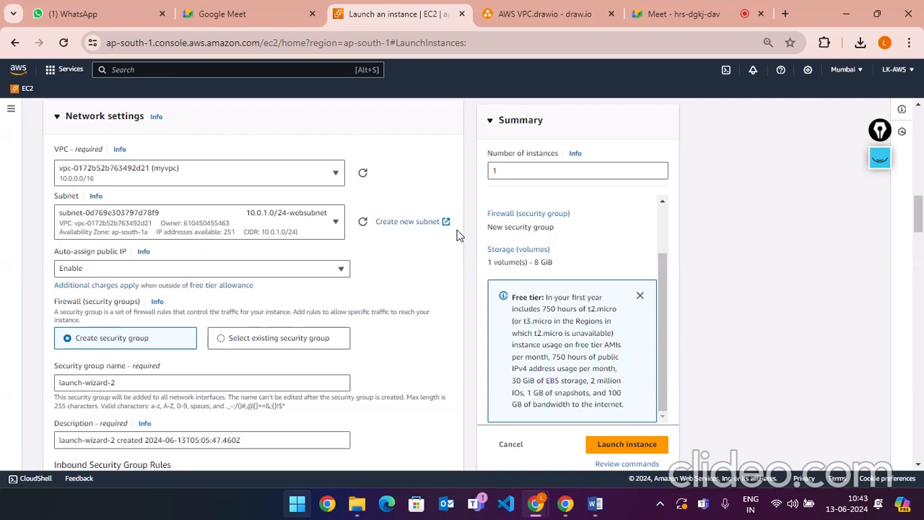
- Compare the SSH inbound rule with the web server's SSH access note in the AWS VPC draw.io diagram and return to the launch form
scroll(376, 266, down, 1)
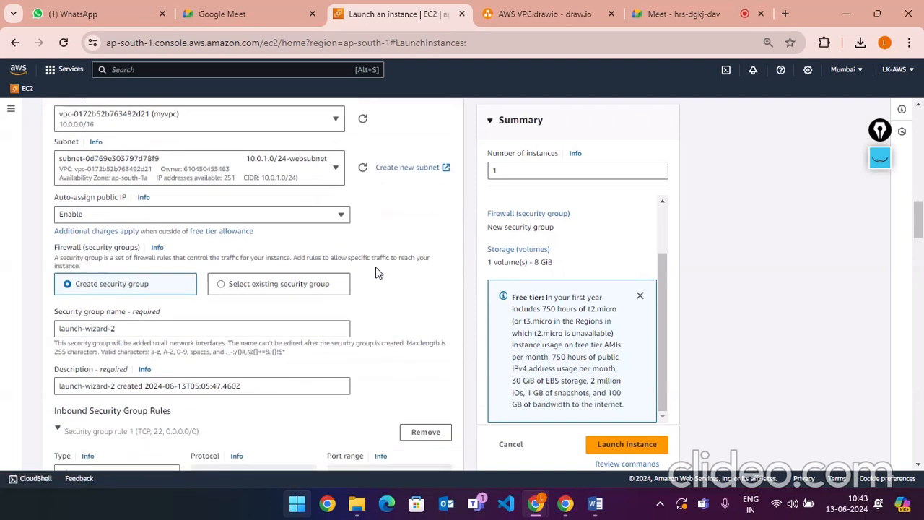
scroll(377, 272, down, 2)
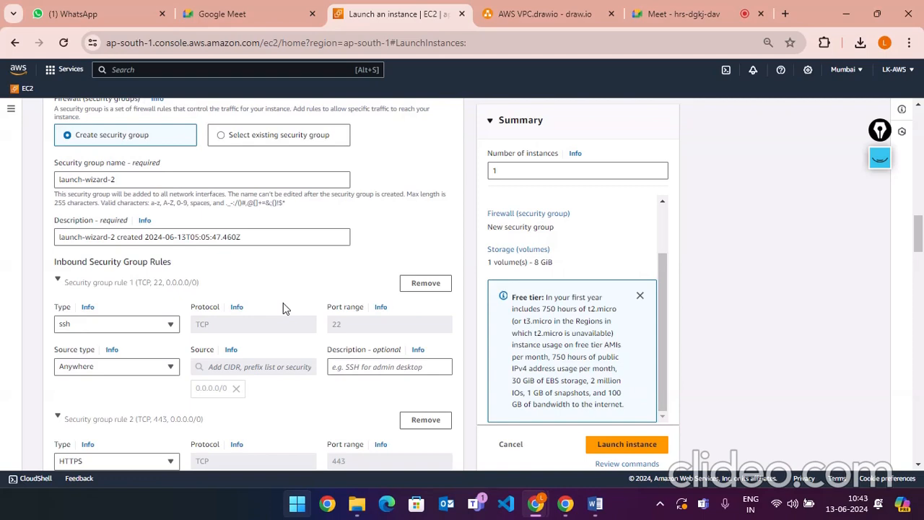
click(577, 13)
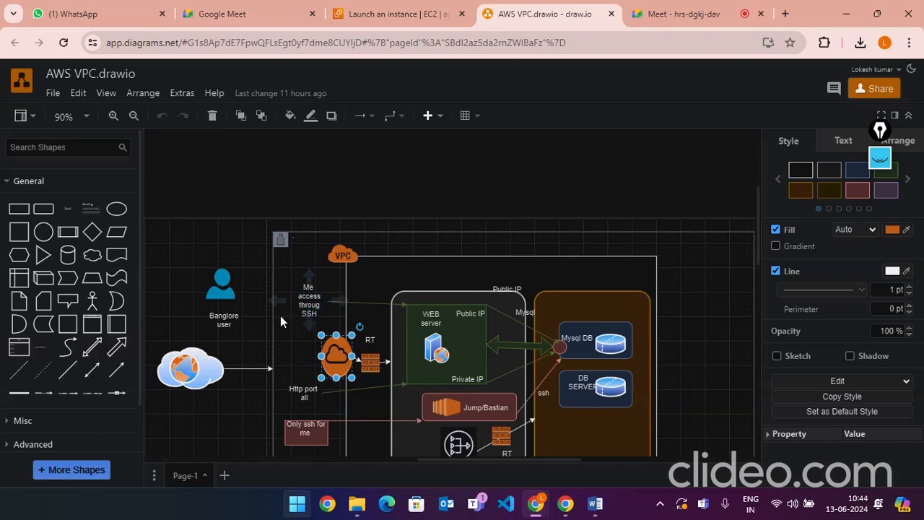
key(Escape)
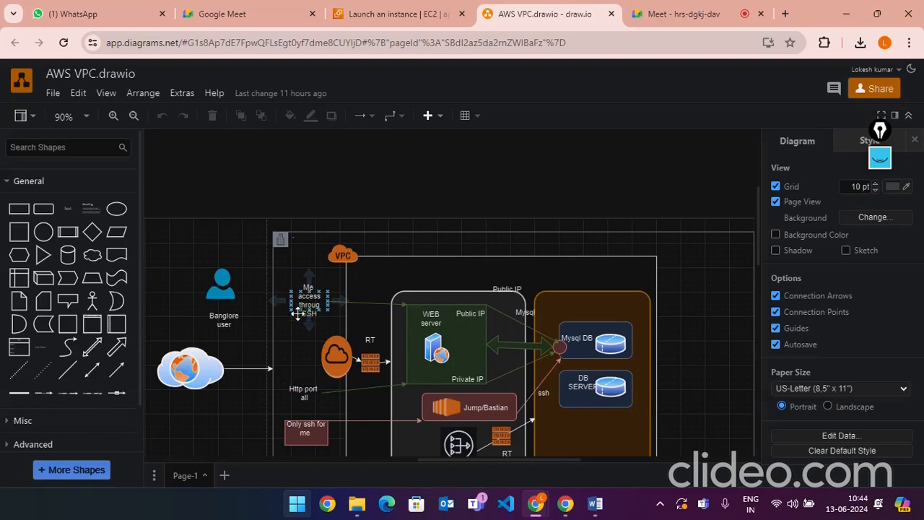
click(386, 11)
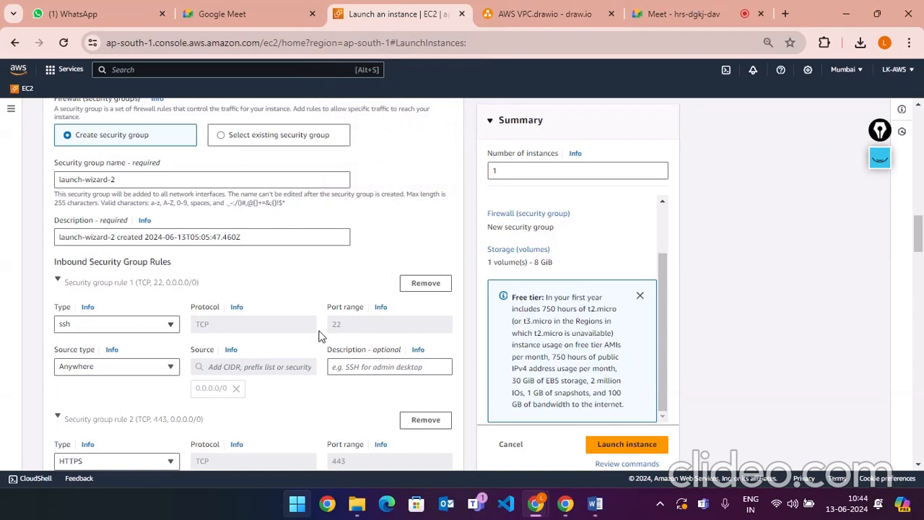
- Set the source type of the SSH inbound rule to My IP and check the address range it fills in
scroll(399, 334, down, 1)
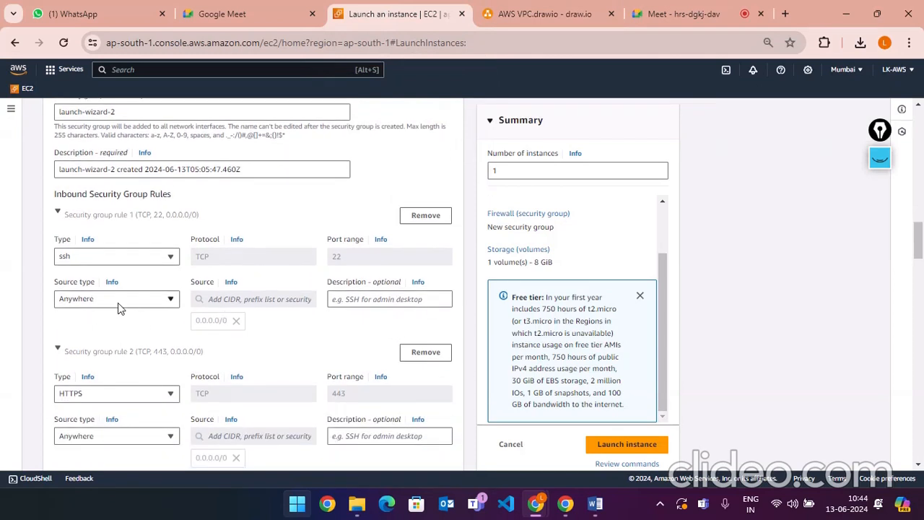
click(118, 303)
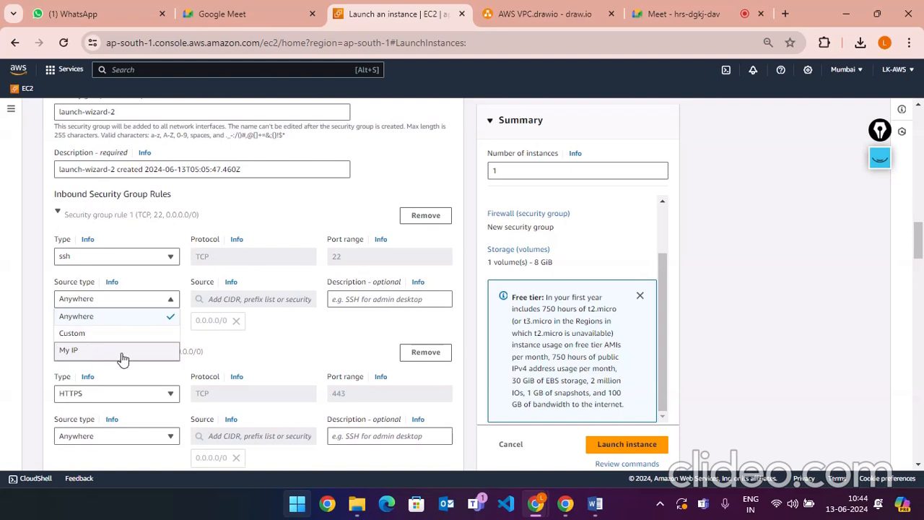
click(96, 352)
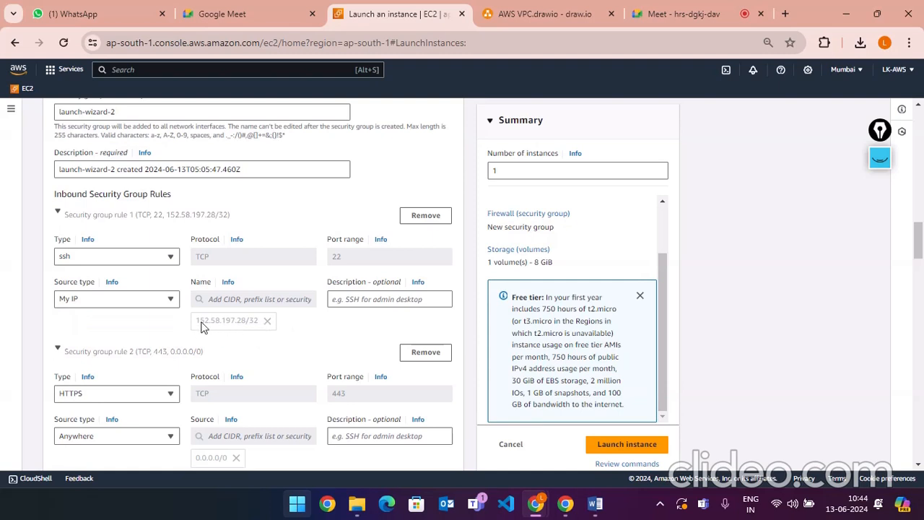
drag(196, 323, 257, 323)
click(257, 352)
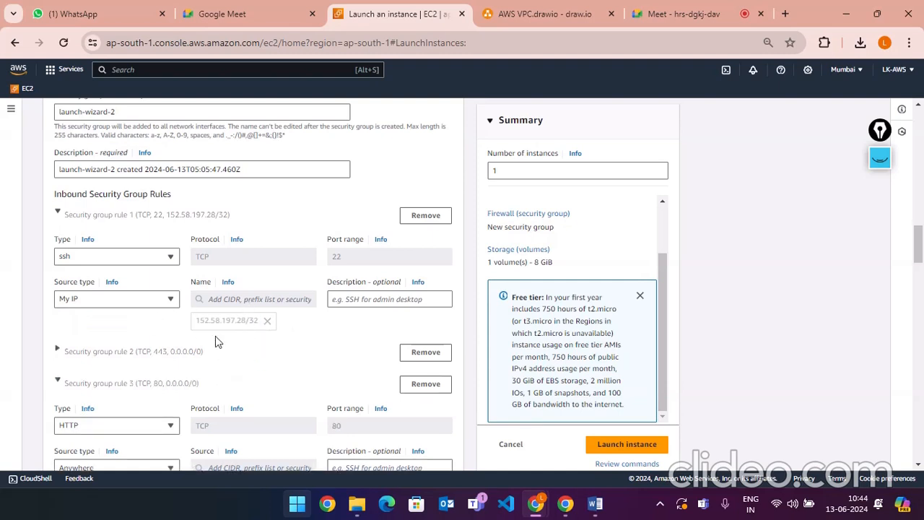
- Compare the HTTP inbound rule with the Http port note in the AWS VPC draw.io diagram and keep its source type as Anywhere
scroll(320, 341, down, 1)
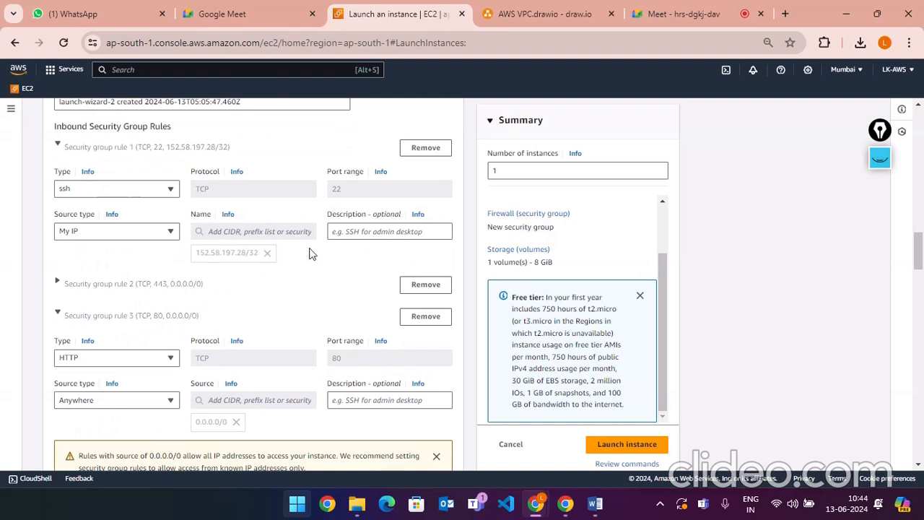
scroll(246, 326, down, 1)
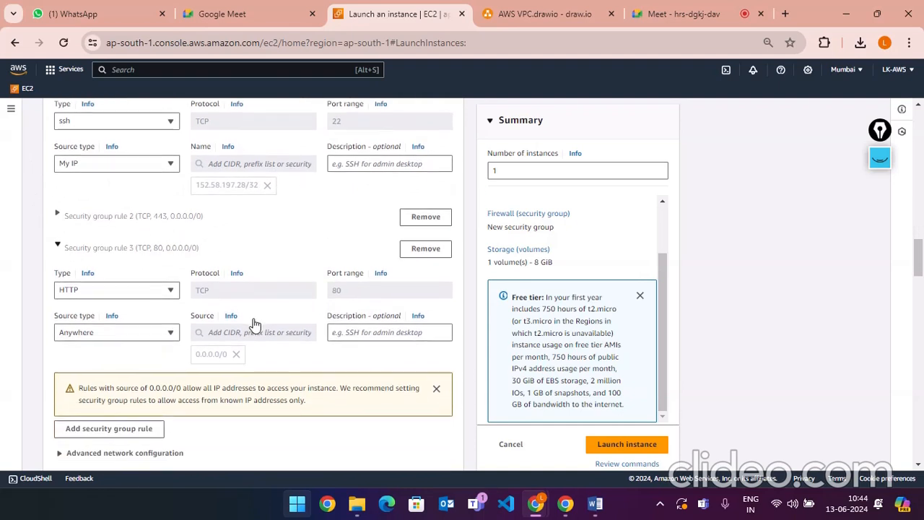
click(128, 291)
click(128, 291)
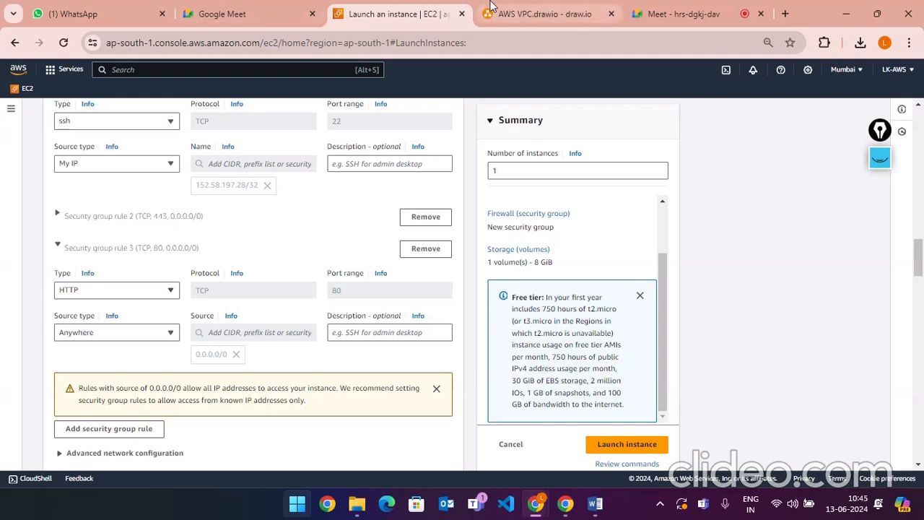
click(490, 8)
click(303, 393)
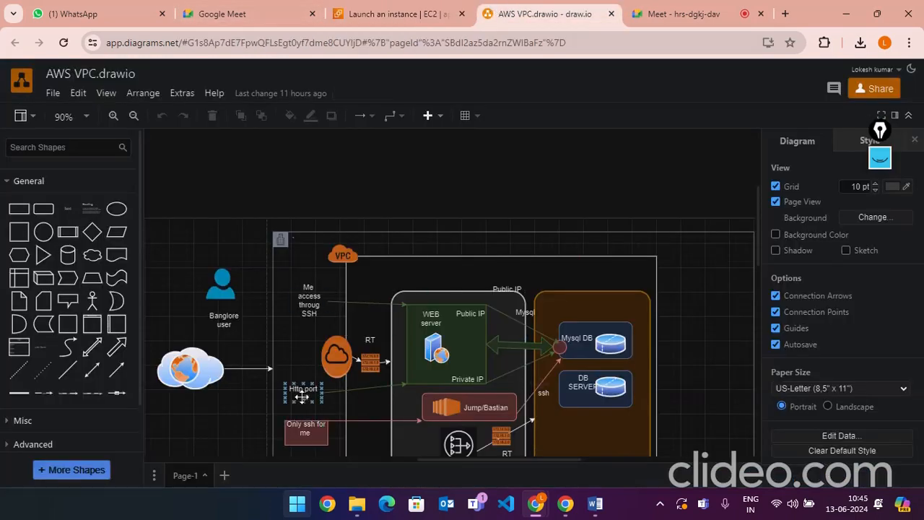
click(394, 14)
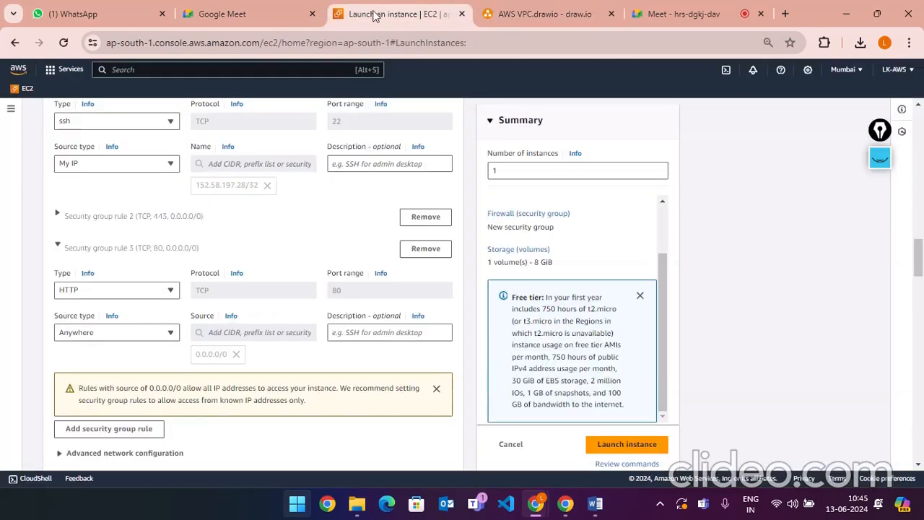
click(132, 333)
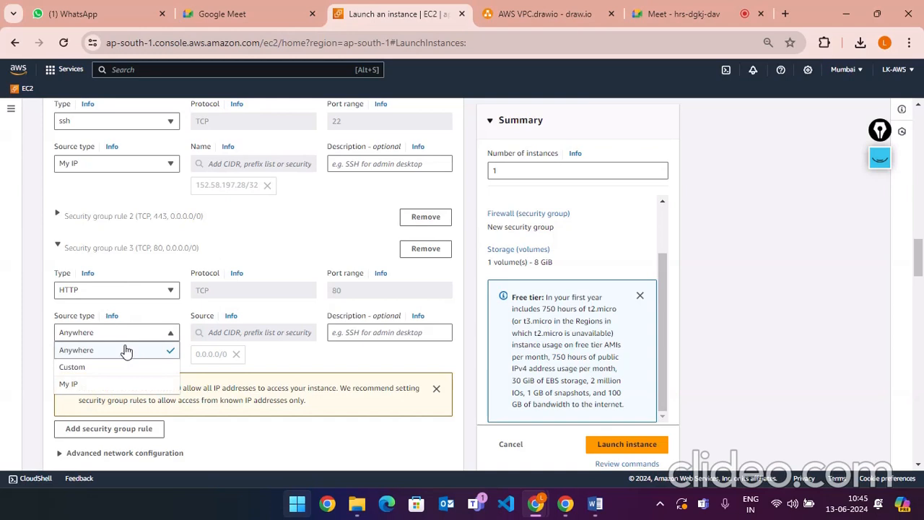
click(126, 350)
- Review the storage configuration and advanced details of the launch form down to the user data script
scroll(312, 357, down, 2)
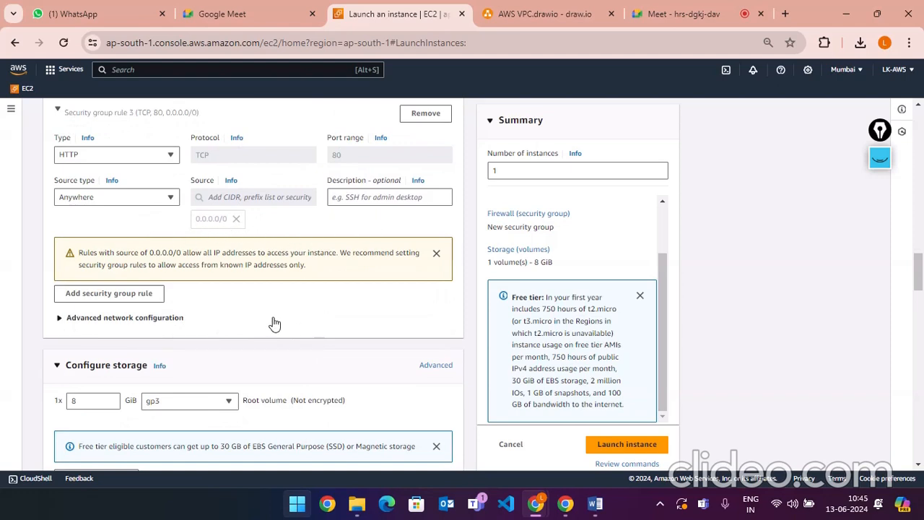
scroll(273, 323, down, 1)
scroll(296, 323, down, 2)
scroll(320, 320, up, 3)
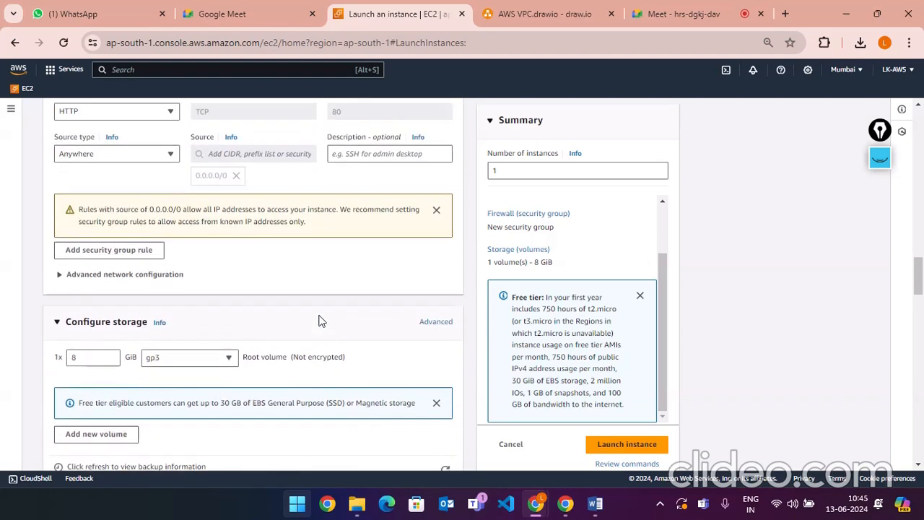
scroll(321, 322, down, 9)
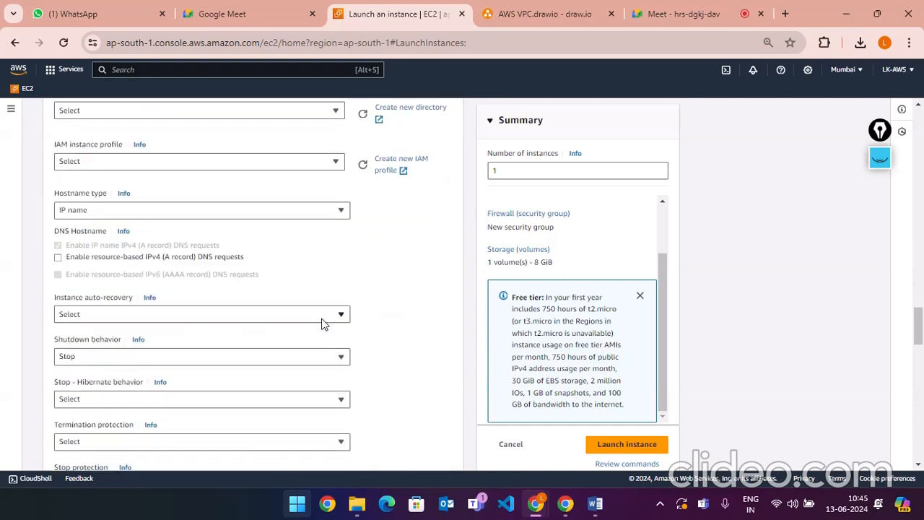
scroll(323, 325, up, 3)
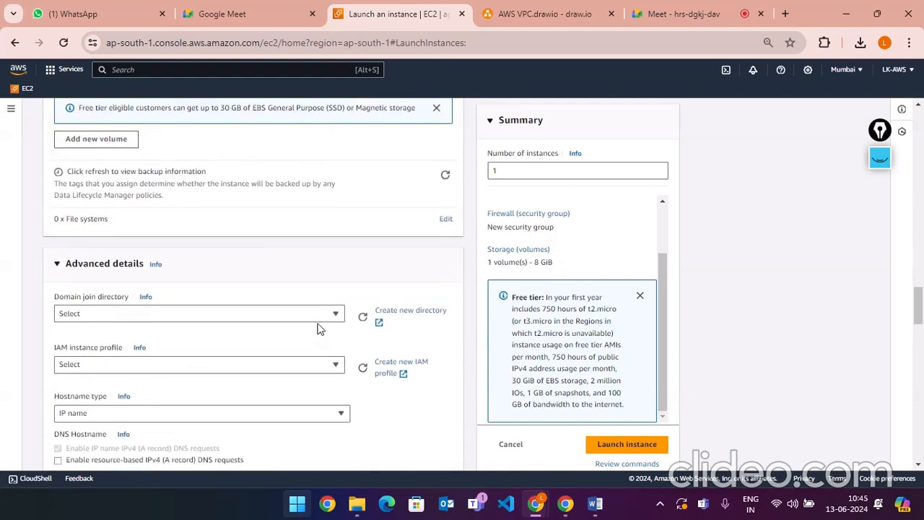
scroll(320, 328, down, 2)
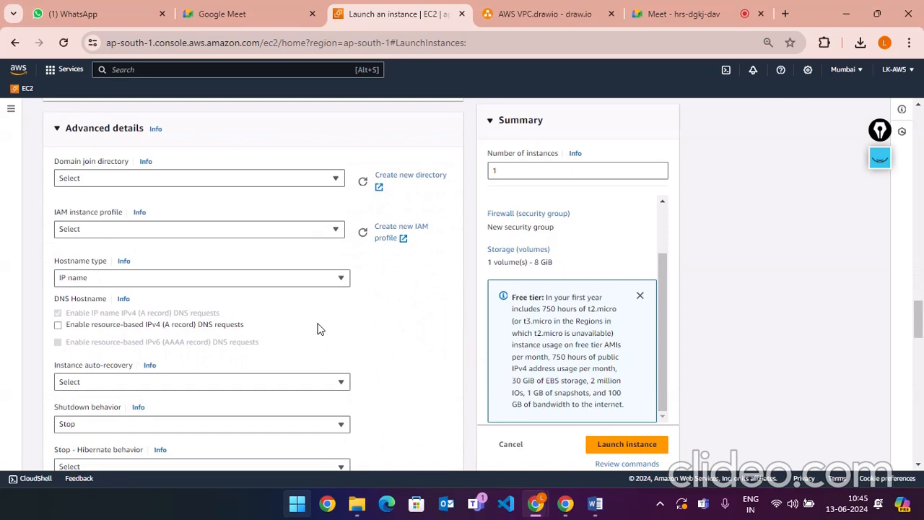
scroll(320, 329, down, 2)
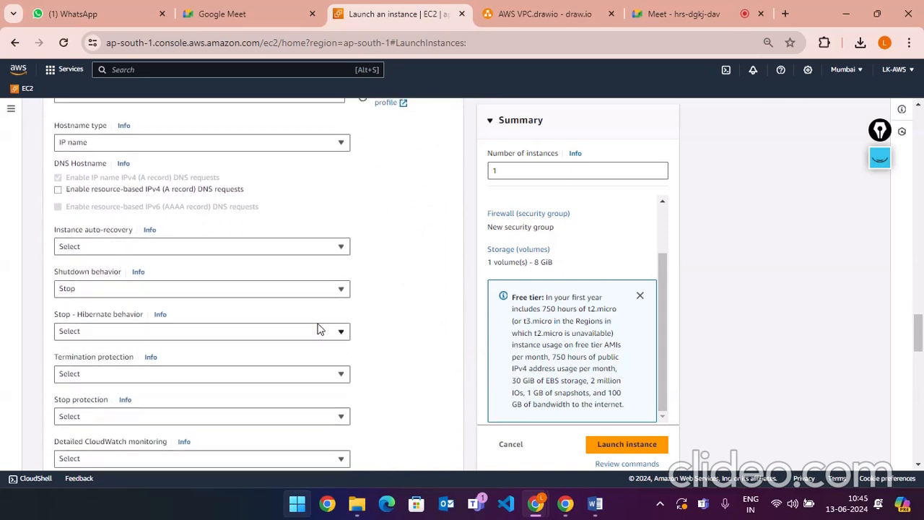
scroll(320, 329, down, 6)
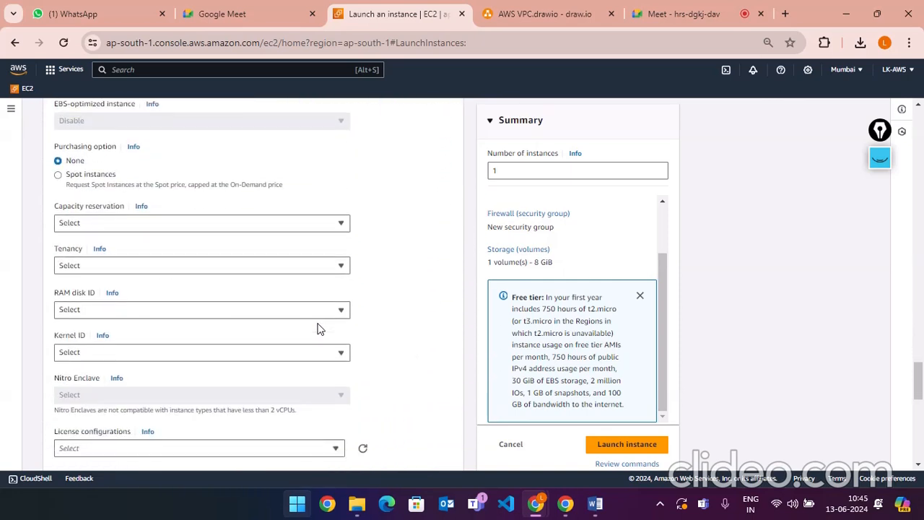
scroll(382, 329, down, 3)
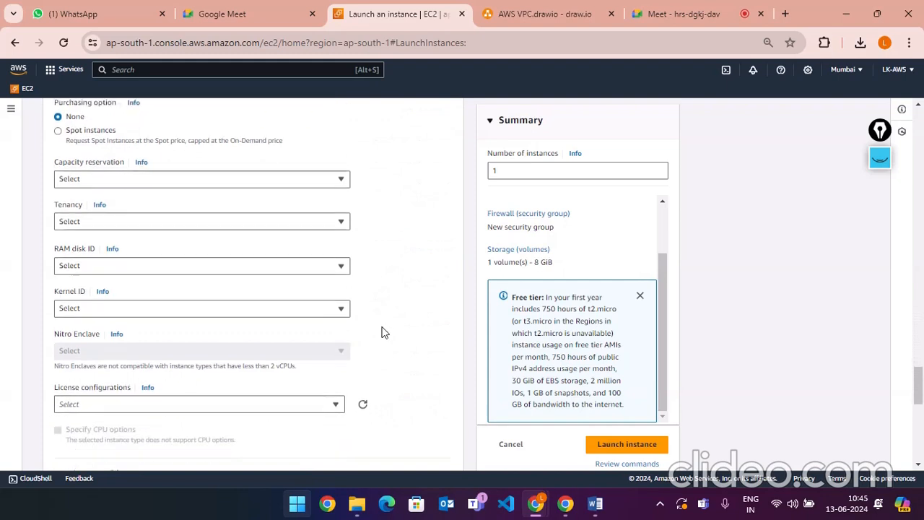
scroll(381, 333, down, 6)
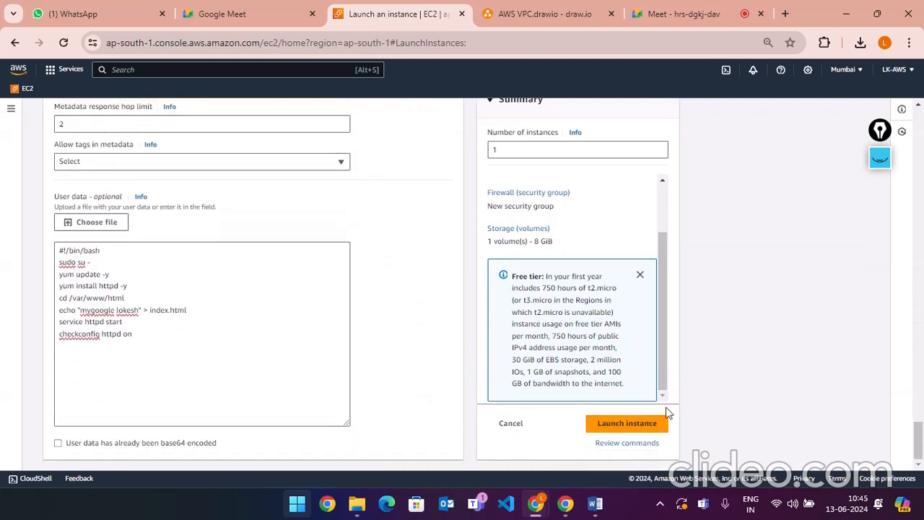
- Launch the web server instance and open the list of all instances
click(600, 430)
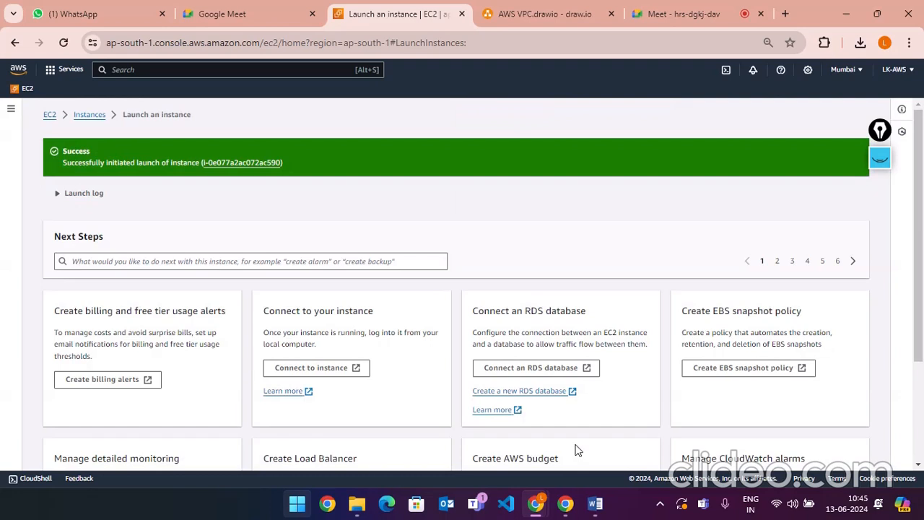
scroll(674, 345, down, 3)
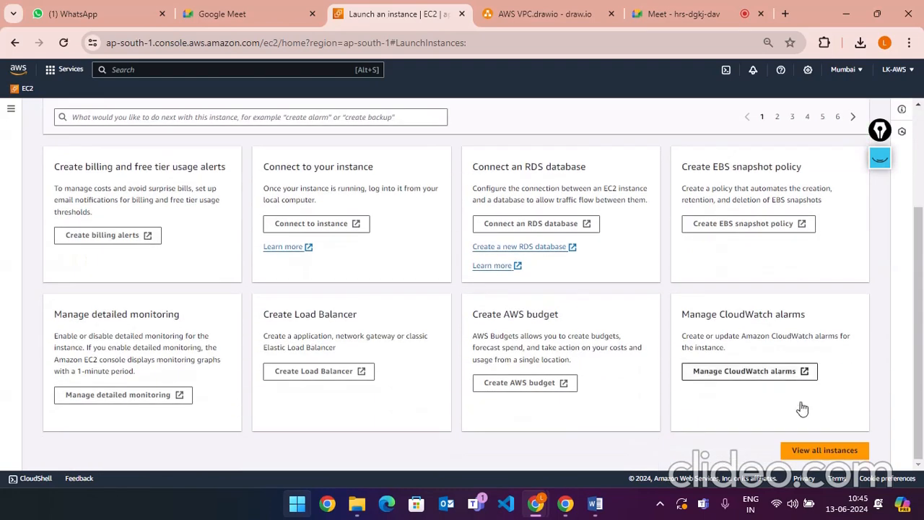
click(824, 452)
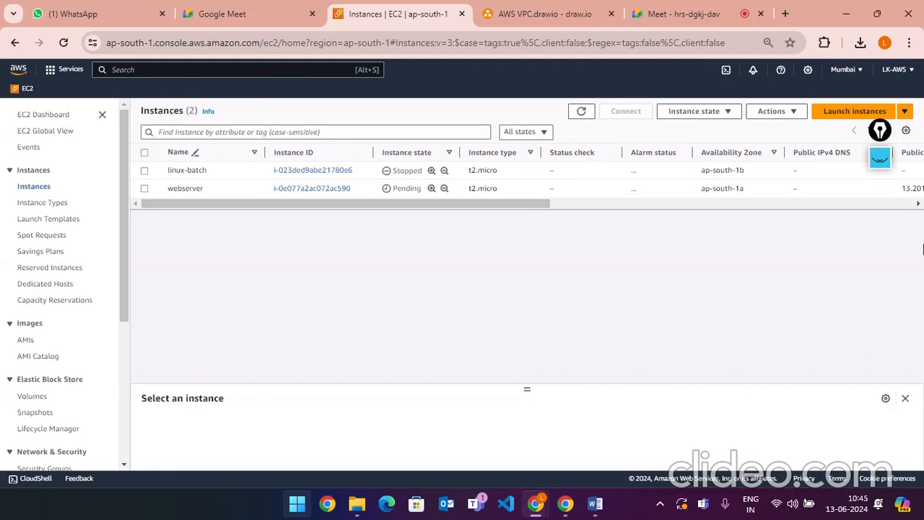
- Refresh the instances list to check the webserver's state, and consult the hand-drawn VPC sketch overlay before hiding it
click(582, 111)
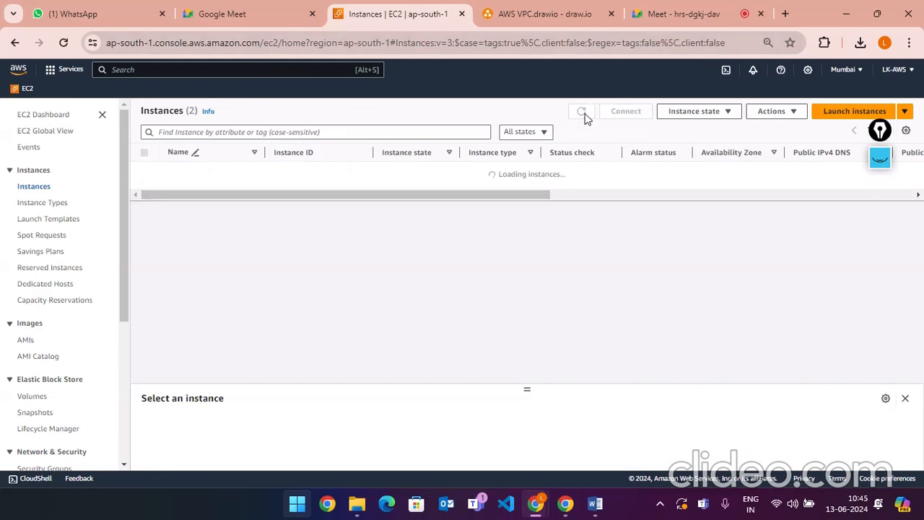
click(585, 114)
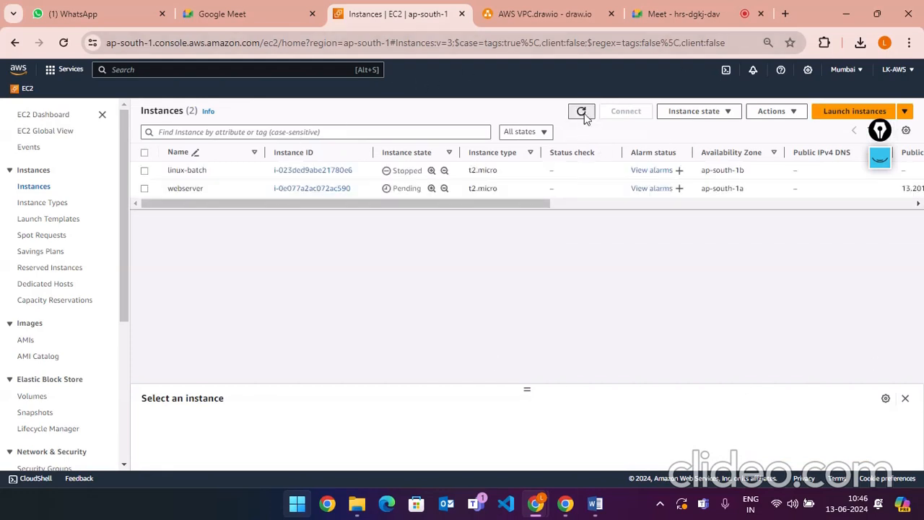
double_click(584, 113)
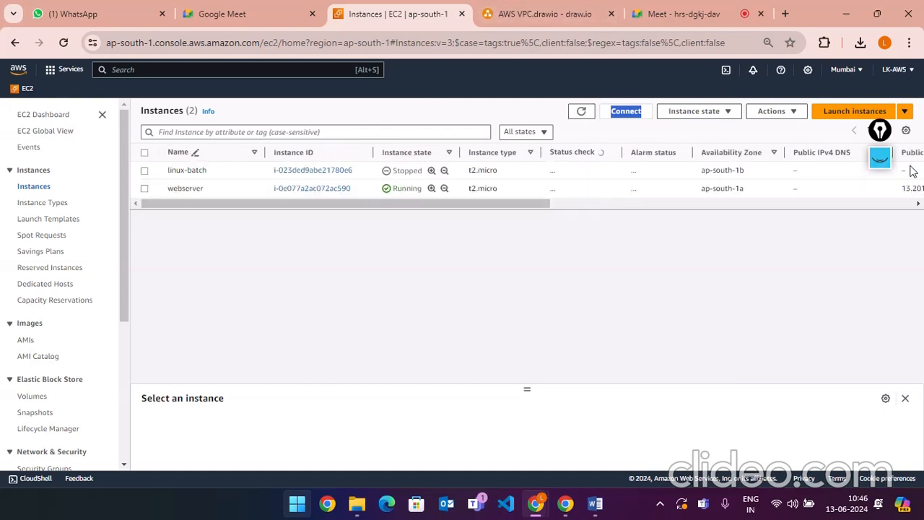
click(882, 165)
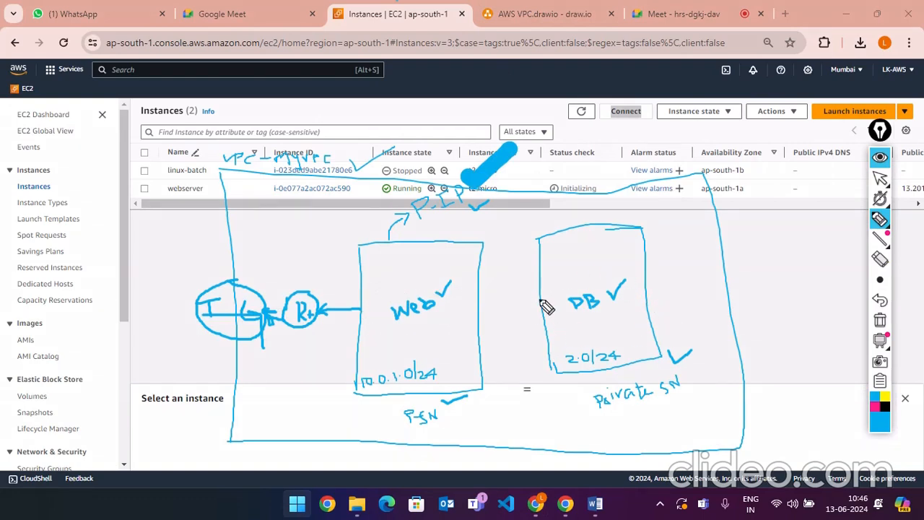
click(877, 131)
- Start another instance launch, name it mysql-db, and review its default machine image and instance type
click(842, 114)
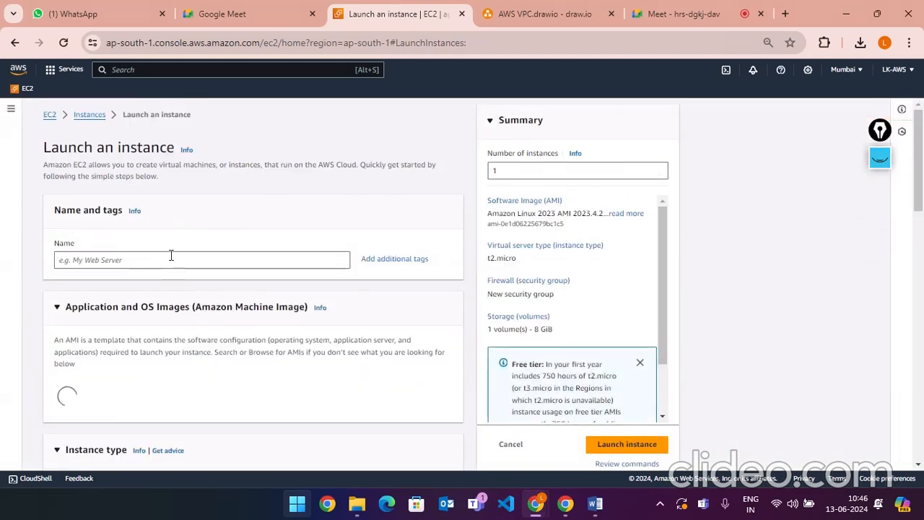
click(171, 257)
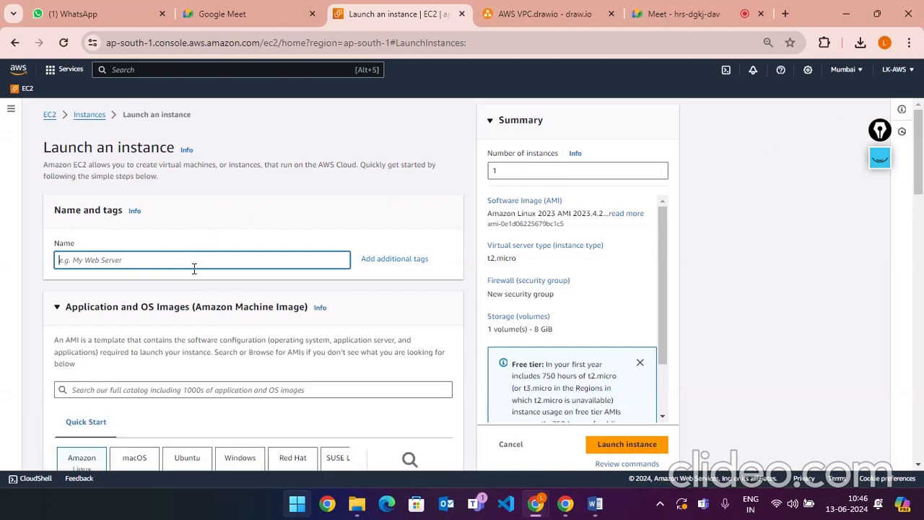
text(mysql-db)
scroll(279, 341, down, 3)
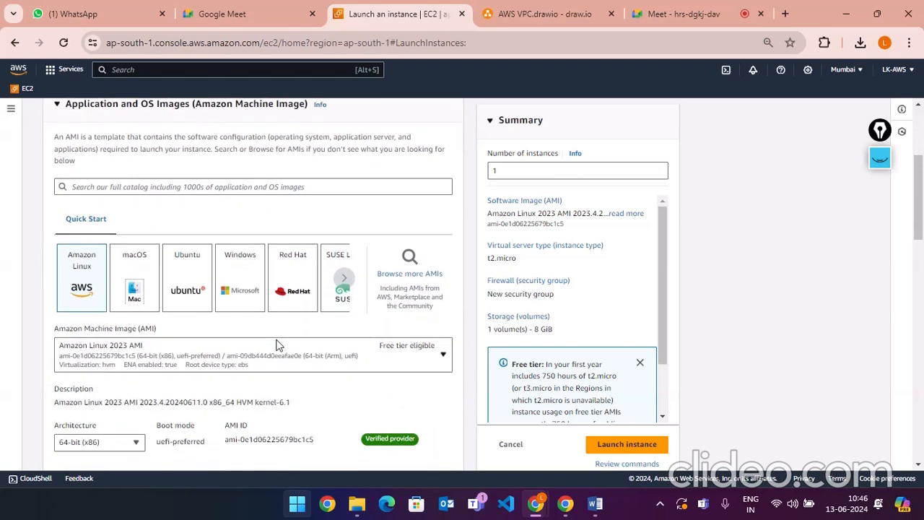
scroll(289, 344, down, 1)
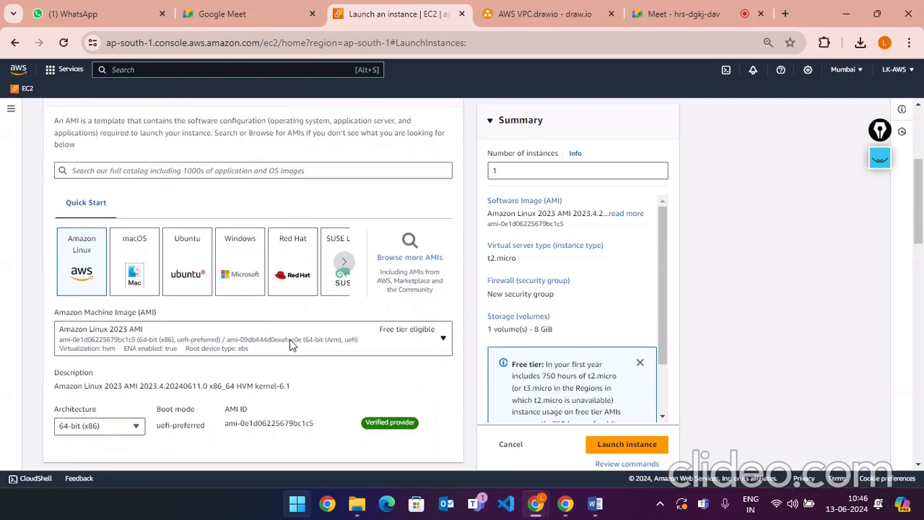
scroll(222, 330, down, 2)
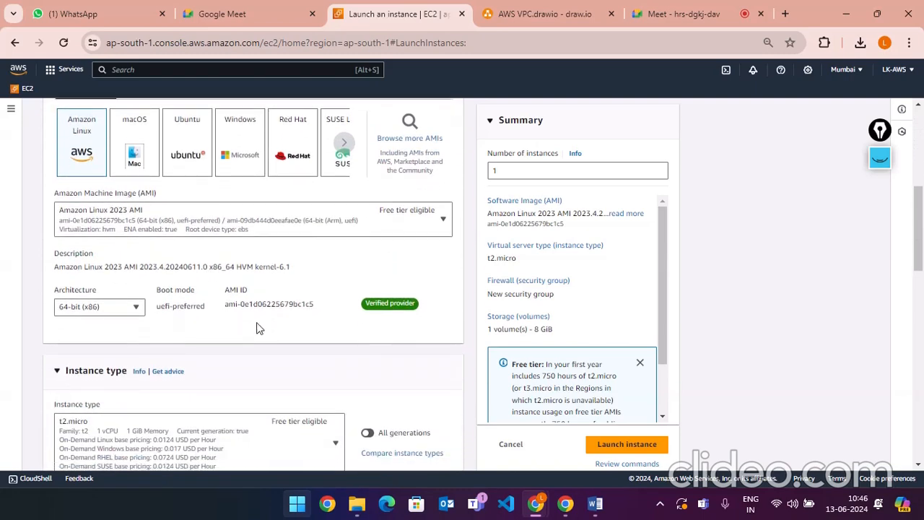
scroll(334, 315, down, 2)
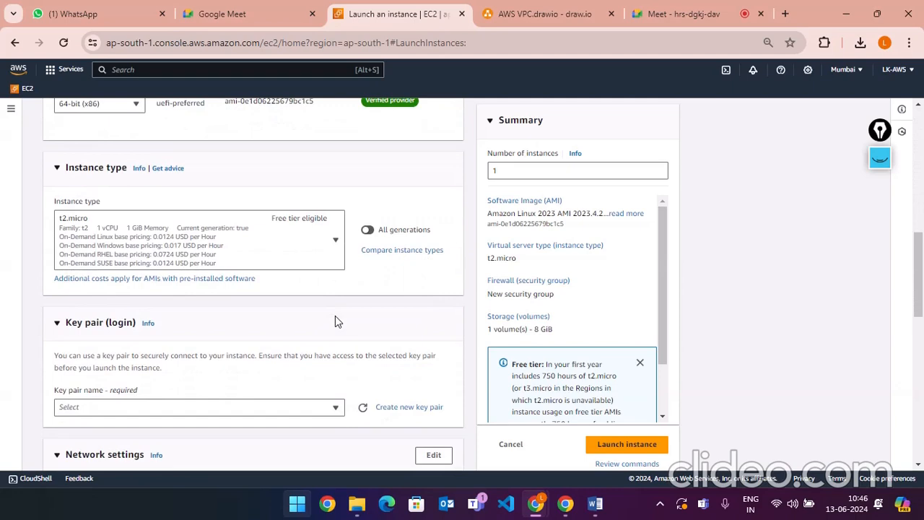
scroll(335, 315, down, 1)
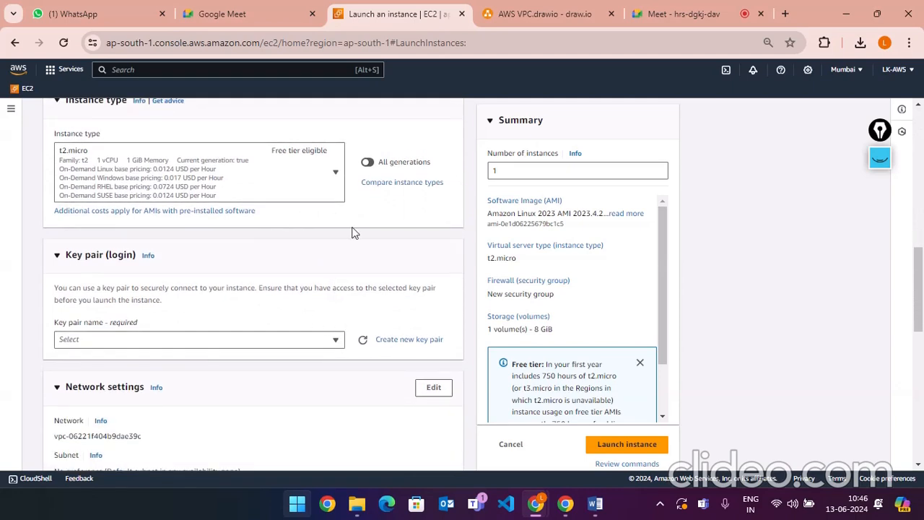
- Consult the web and DB subnets in the hand-drawn VPC sketch over the draw.io diagram and return to the form's key pair and network settings
click(545, 13)
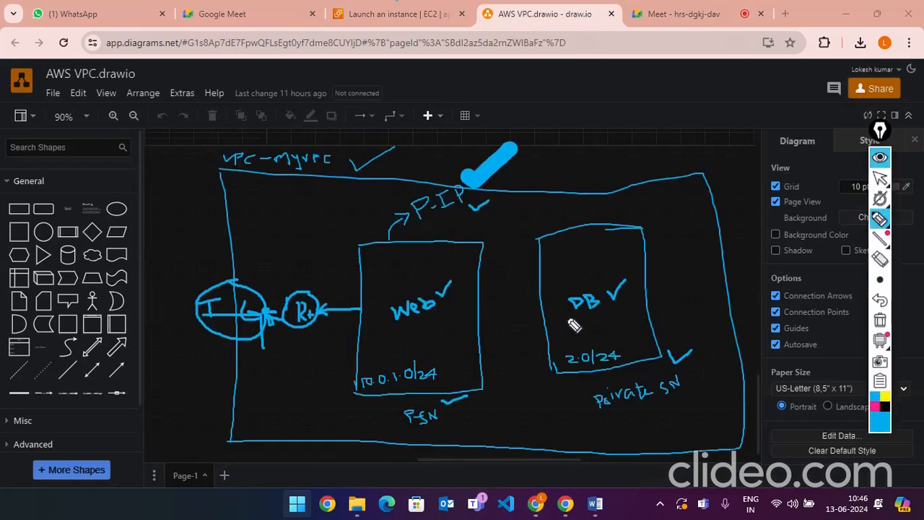
drag(662, 221, 667, 232)
click(879, 299)
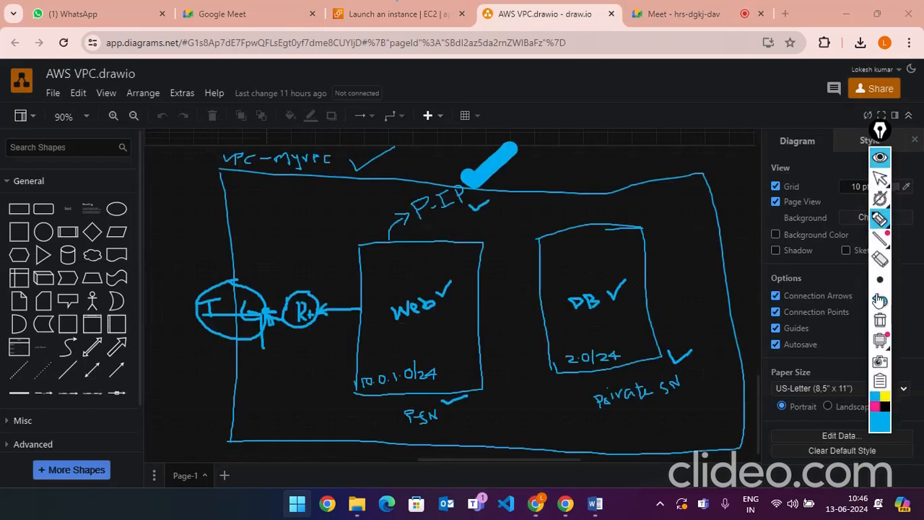
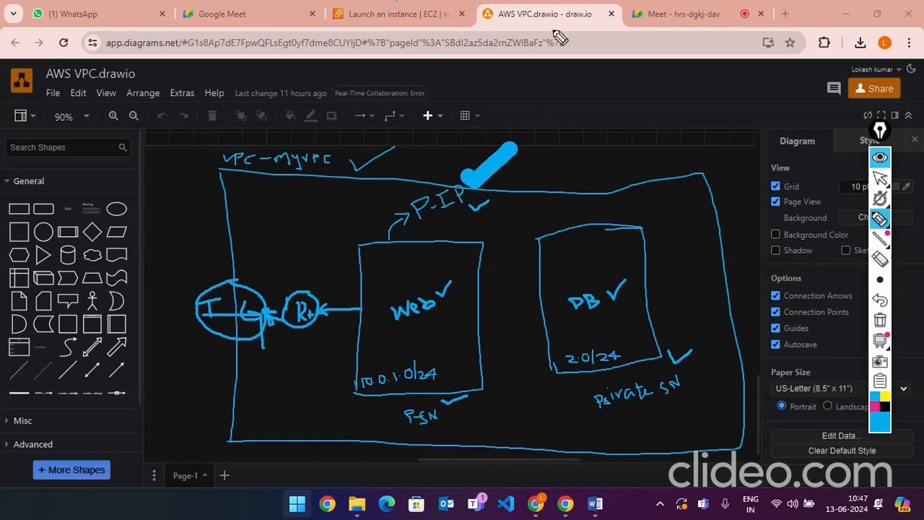
click(880, 160)
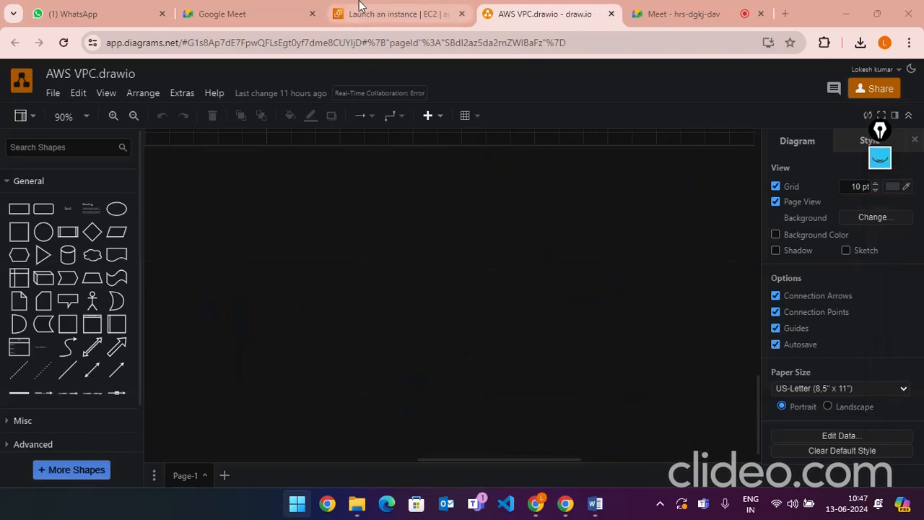
click(363, 13)
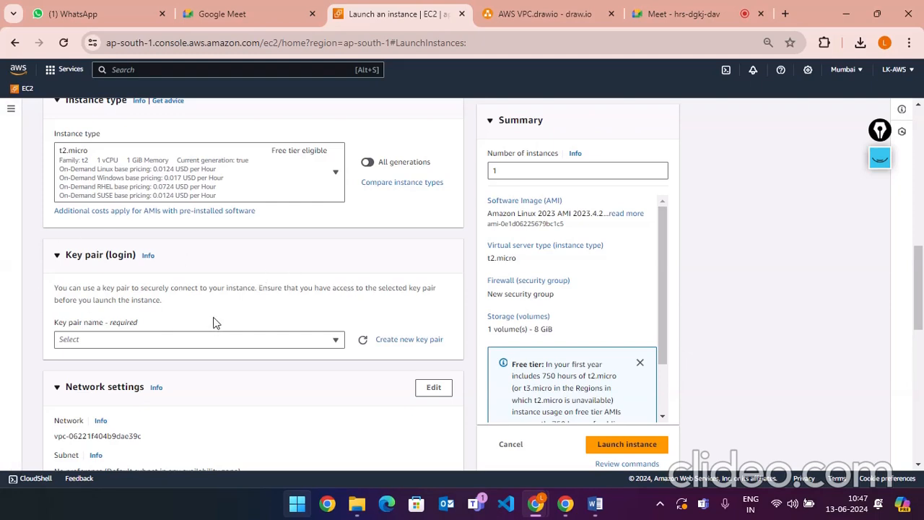
scroll(214, 323, up, 3)
scroll(192, 318, down, 5)
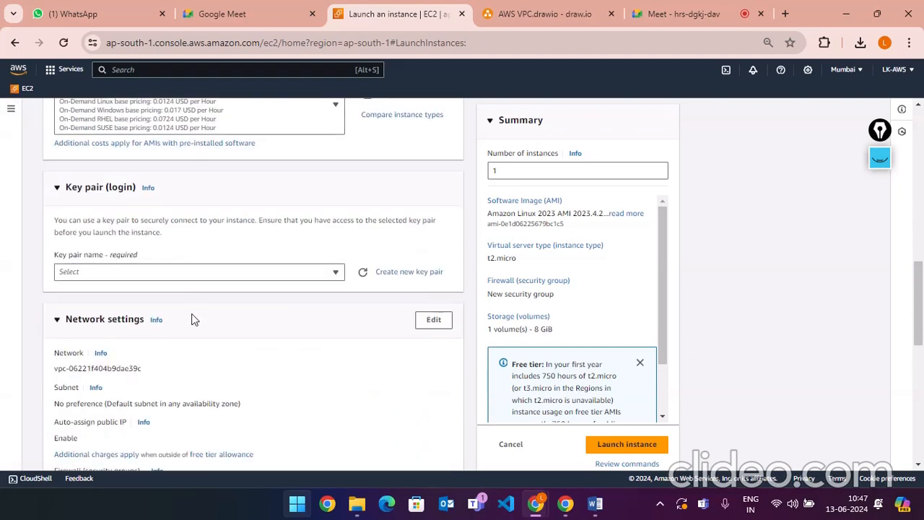
- Edit the network settings to use the myvpc VPC and its 10.0.2.0/24-dbsunet subnet, and review the security group's inbound rule
click(437, 254)
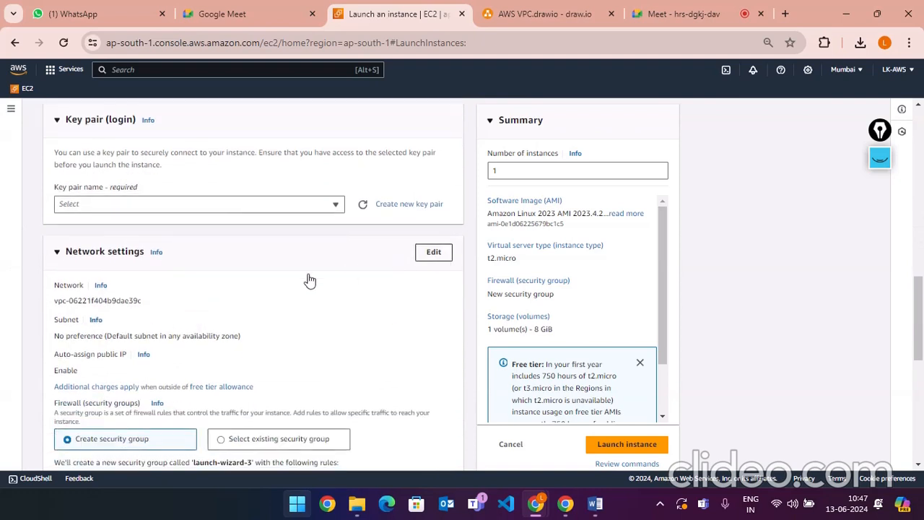
click(249, 315)
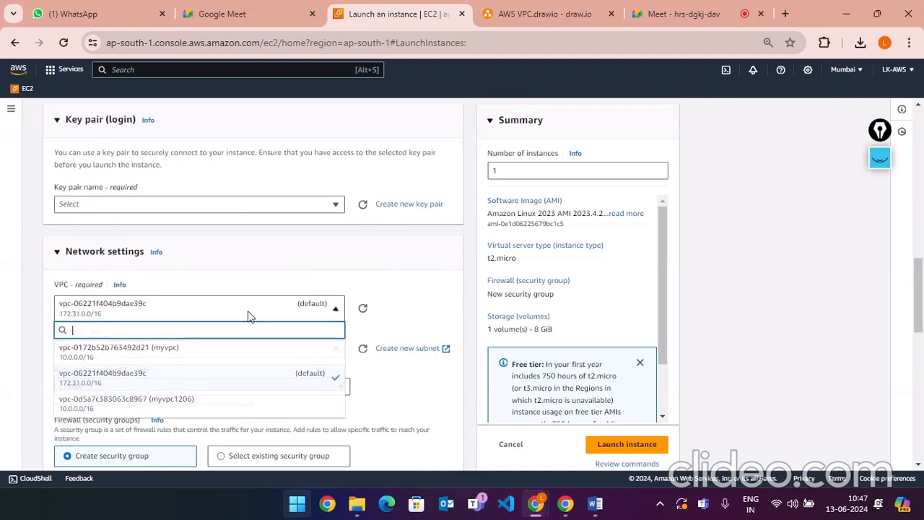
click(205, 354)
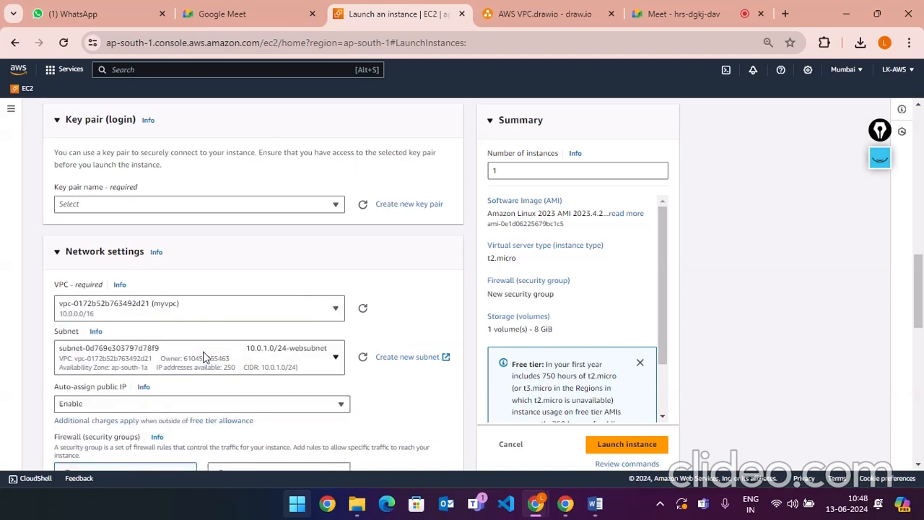
click(287, 363)
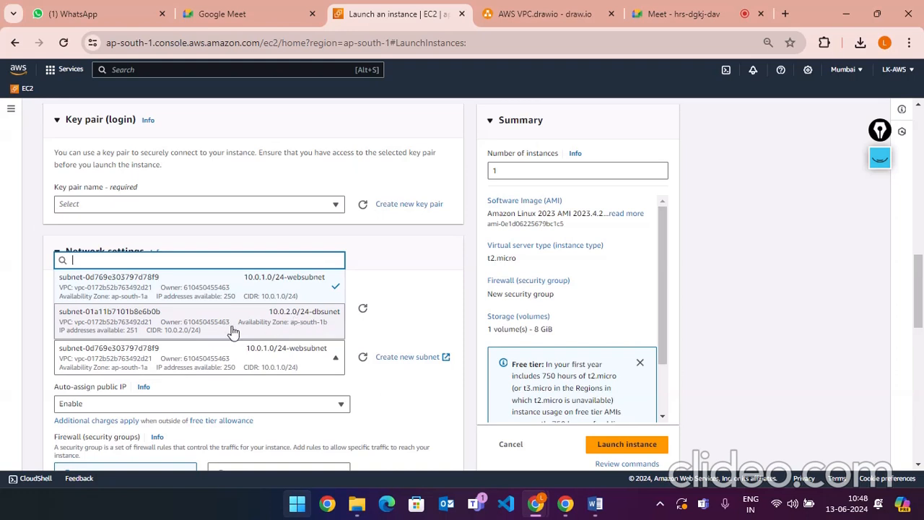
click(179, 323)
scroll(292, 316, down, 2)
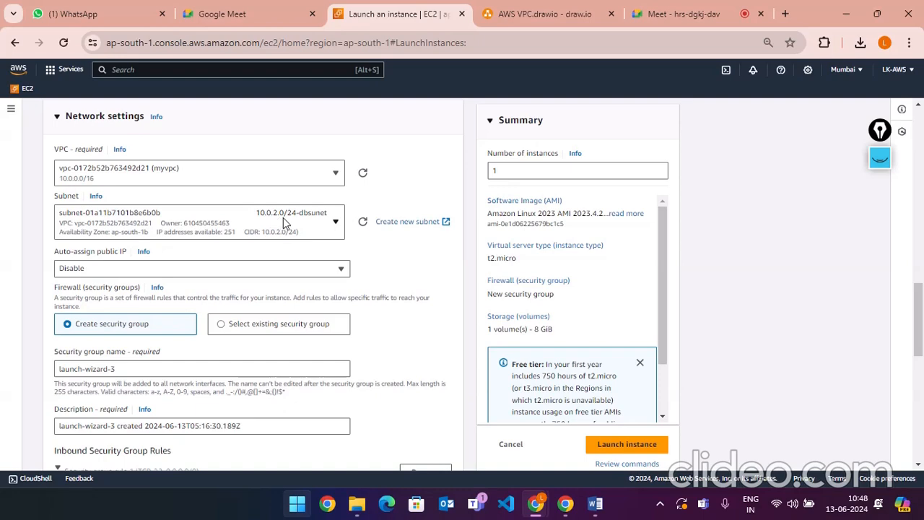
scroll(278, 274, down, 1)
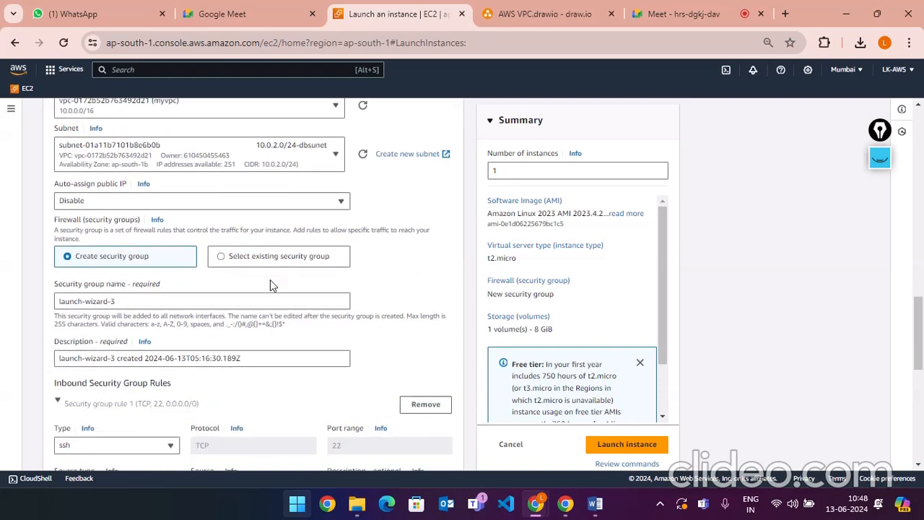
scroll(270, 283, down, 2)
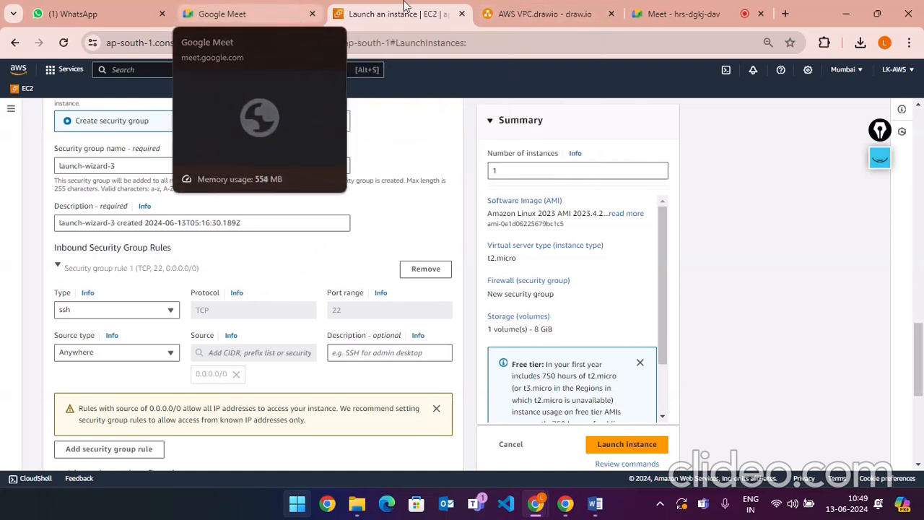
- Switch to the draw.io diagram, show the sketch overlay, draw a small box outside the VPC and circle the Web label
click(578, 13)
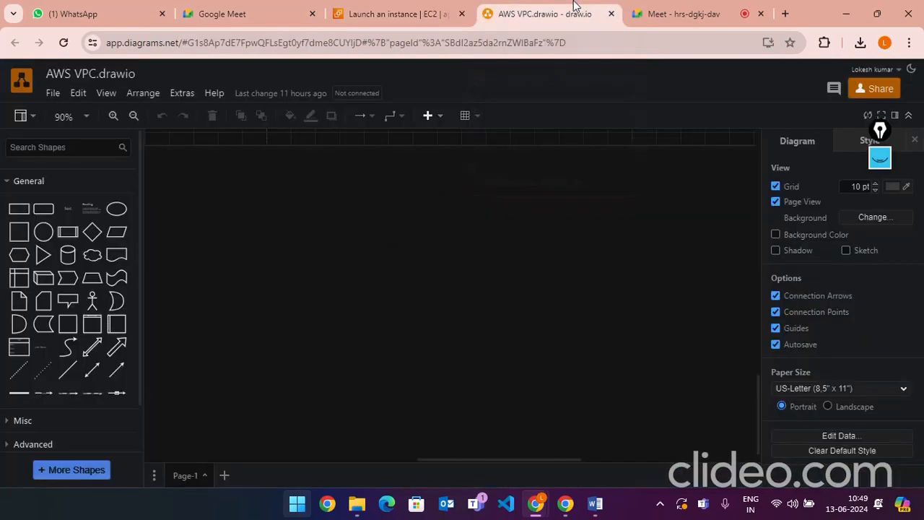
click(879, 158)
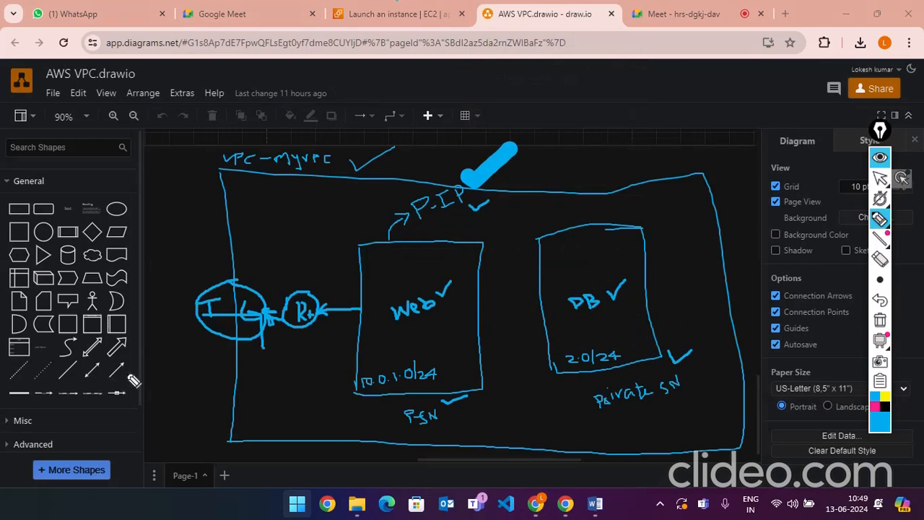
mouse_move(165, 402)
mouse_down()
mouse_move(165, 379)
mouse_move(202, 361)
mouse_move(216, 381)
mouse_move(166, 397)
mouse_up()
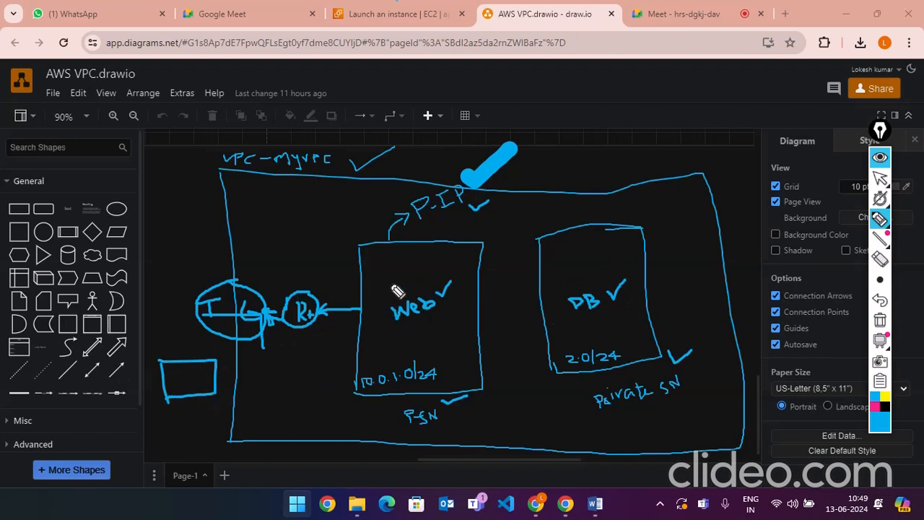
mouse_move(396, 291)
mouse_down()
mouse_move(378, 316)
mouse_move(444, 333)
mouse_move(440, 289)
mouse_move(393, 289)
mouse_up()
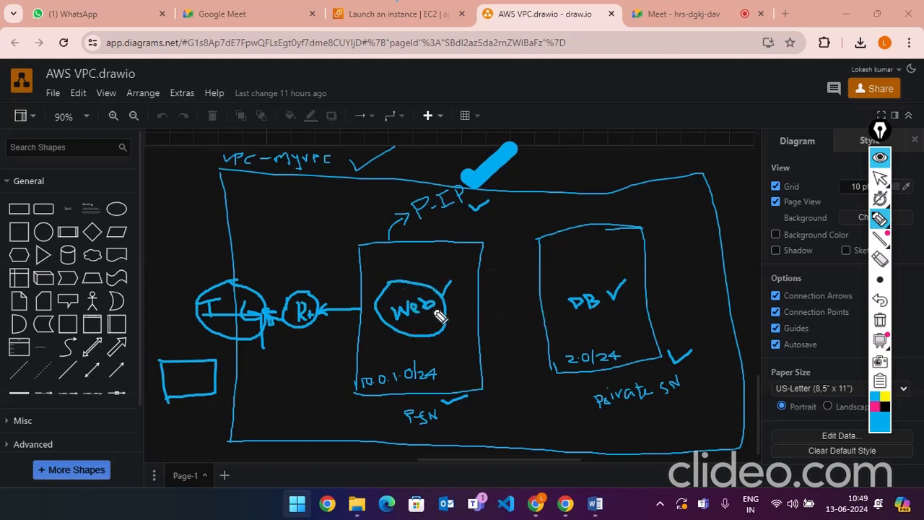
mouse_move(446, 316)
mouse_down()
mouse_move(637, 322)
mouse_move(619, 299)
mouse_move(433, 307)
mouse_move(442, 317)
mouse_up()
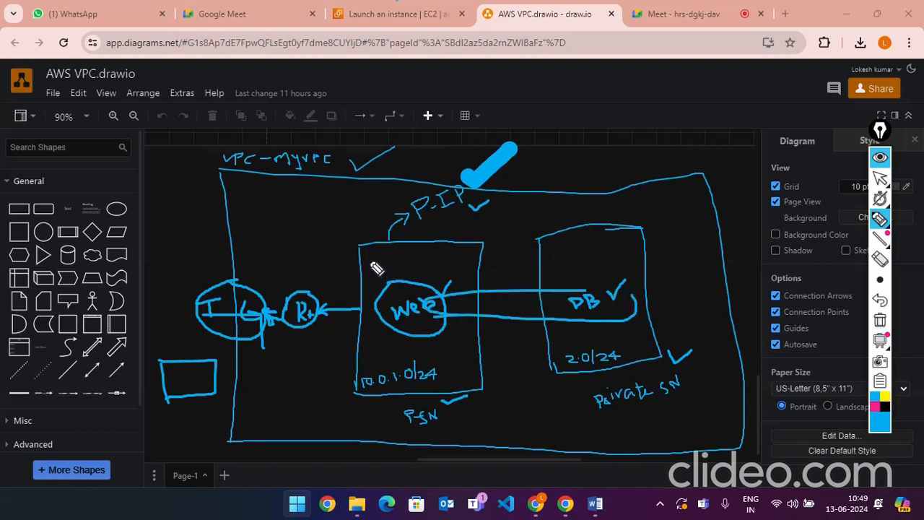
mouse_move(369, 261)
mouse_down()
mouse_move(375, 270)
mouse_move(402, 259)
mouse_up()
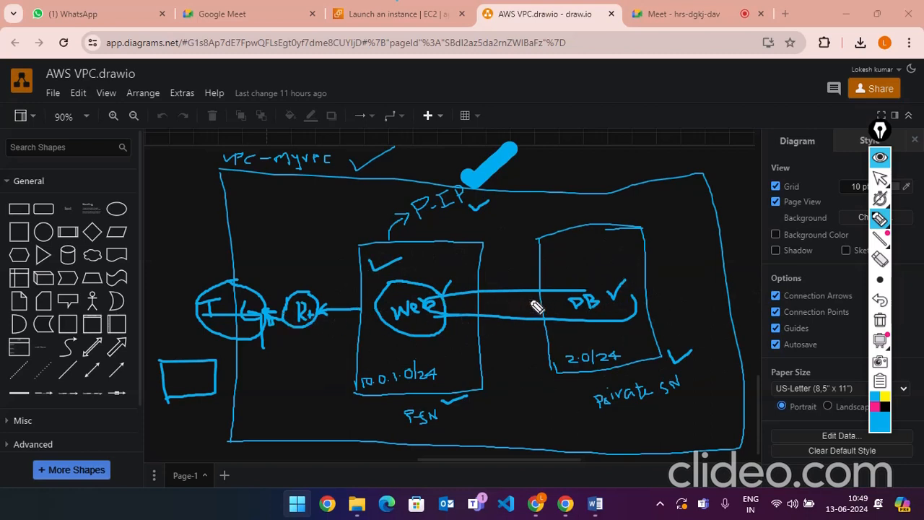
click(879, 301)
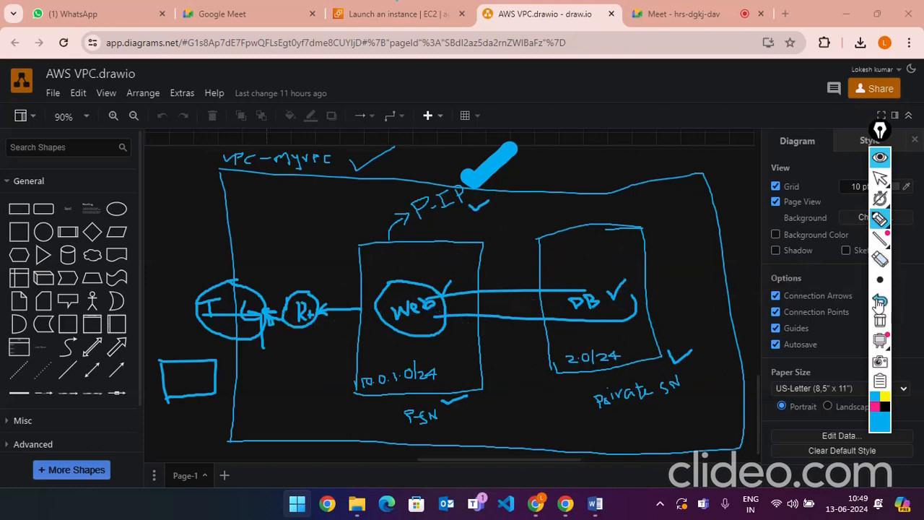
click(879, 302)
click(879, 302)
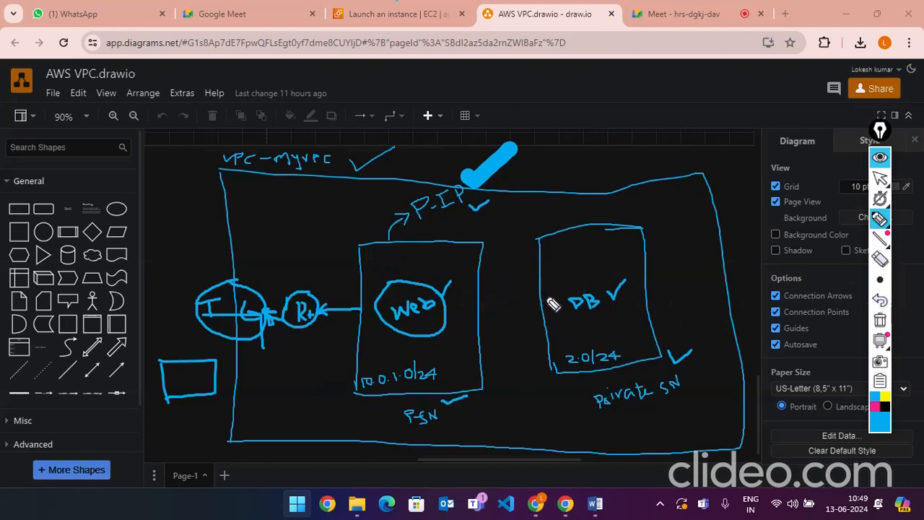
- Mark the DB subnet's edge, sketch lines from it to the web subnet's two near corners, and return to the instance launch form
mouse_move(545, 297)
mouse_down()
mouse_move(542, 310)
mouse_move(480, 247)
mouse_up()
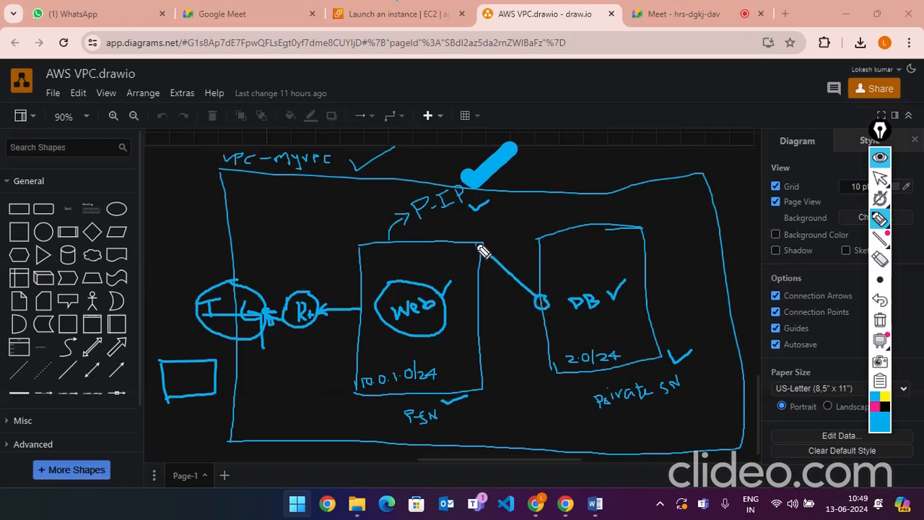
drag(487, 383, 544, 307)
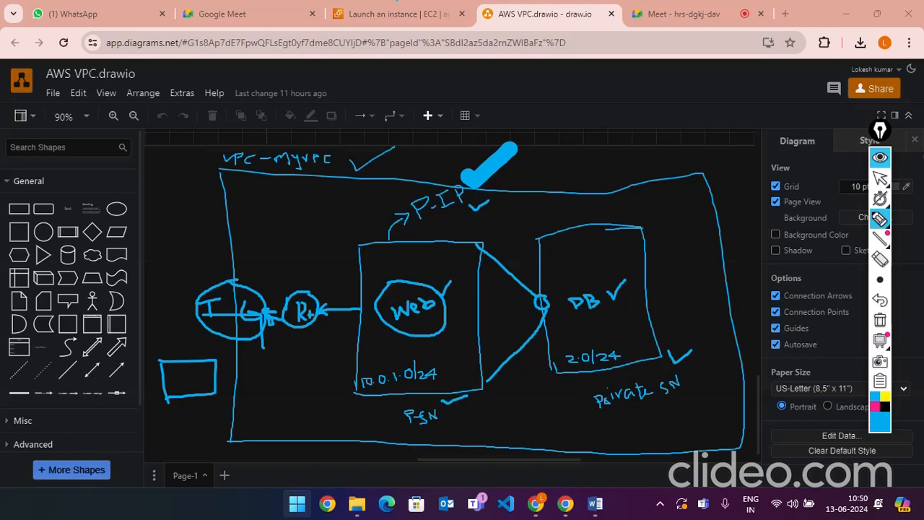
click(879, 157)
click(390, 8)
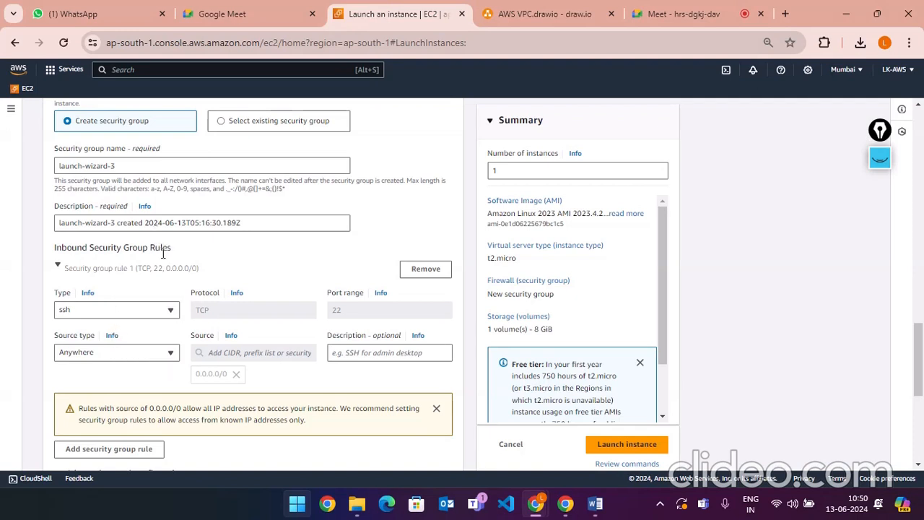
- Set the first inbound security group rule's type to MYSQL/Aurora and its source type to Custom
click(90, 315)
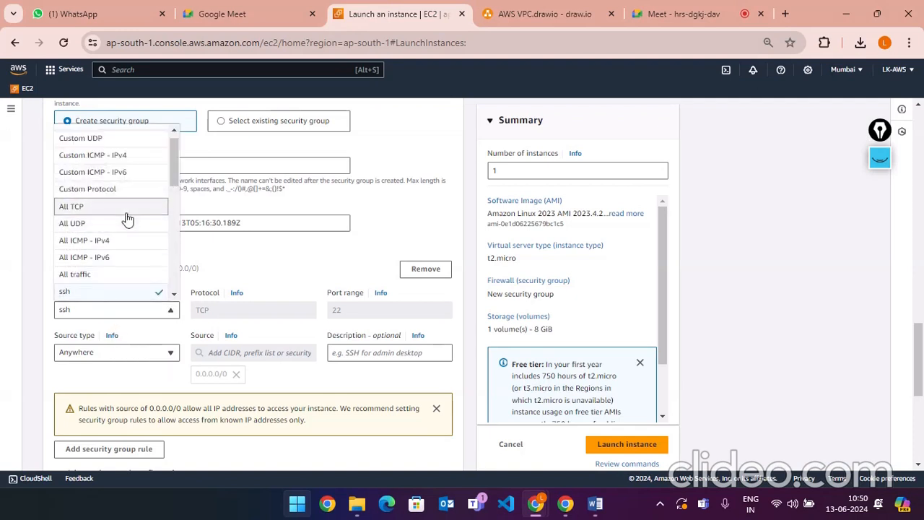
scroll(116, 258, down, 5)
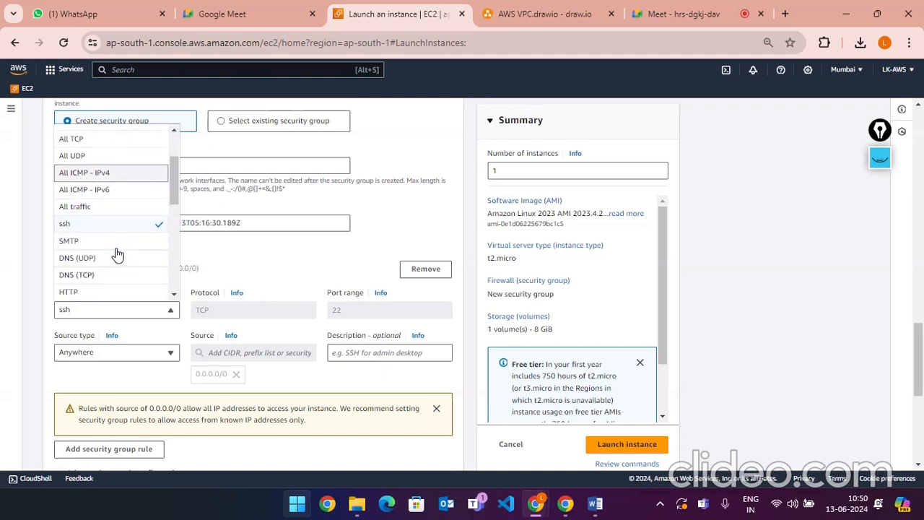
scroll(119, 253, down, 1)
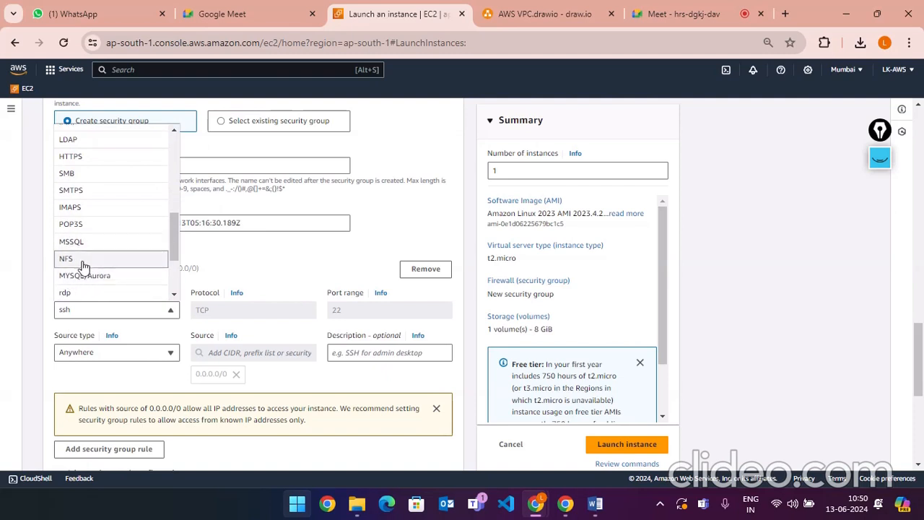
scroll(84, 261, down, 1)
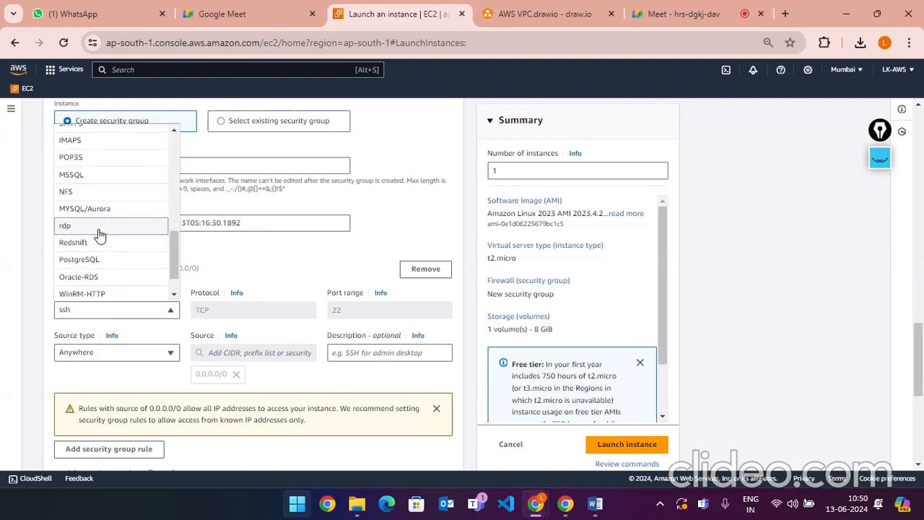
scroll(101, 238, down, 1)
scroll(103, 256, up, 2)
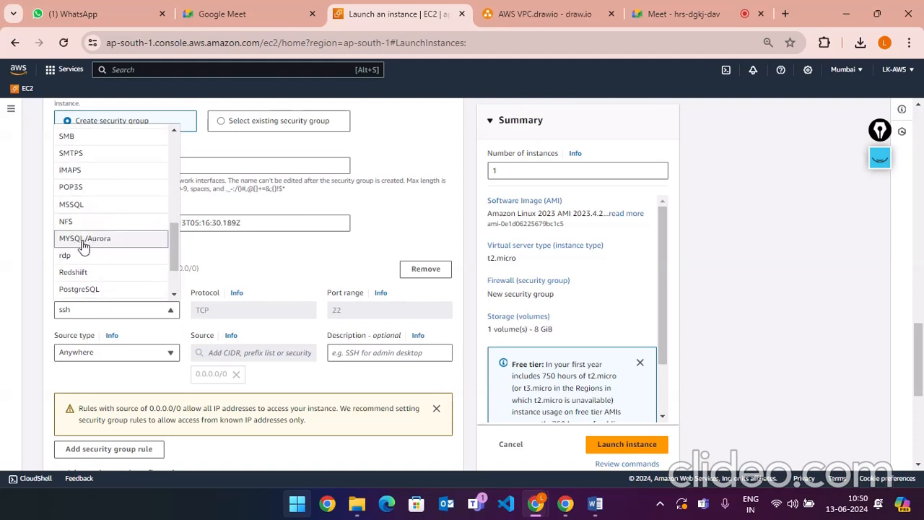
click(85, 244)
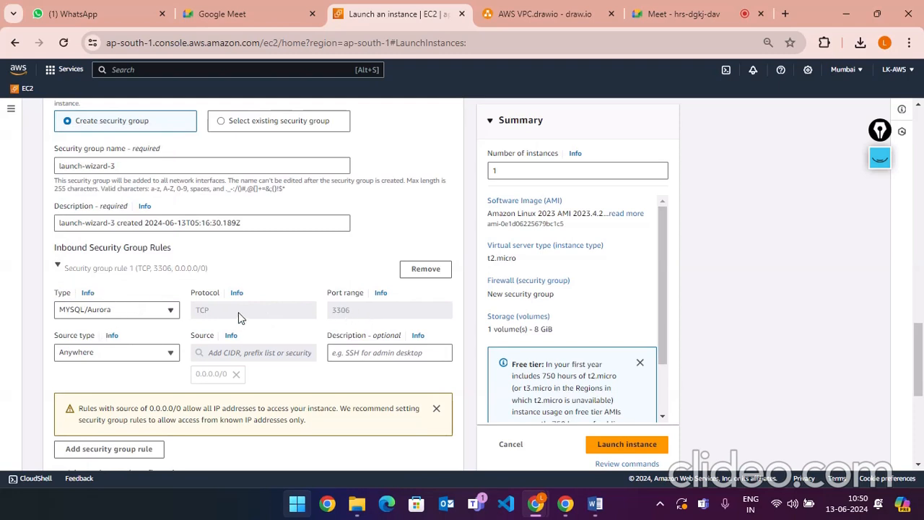
click(122, 351)
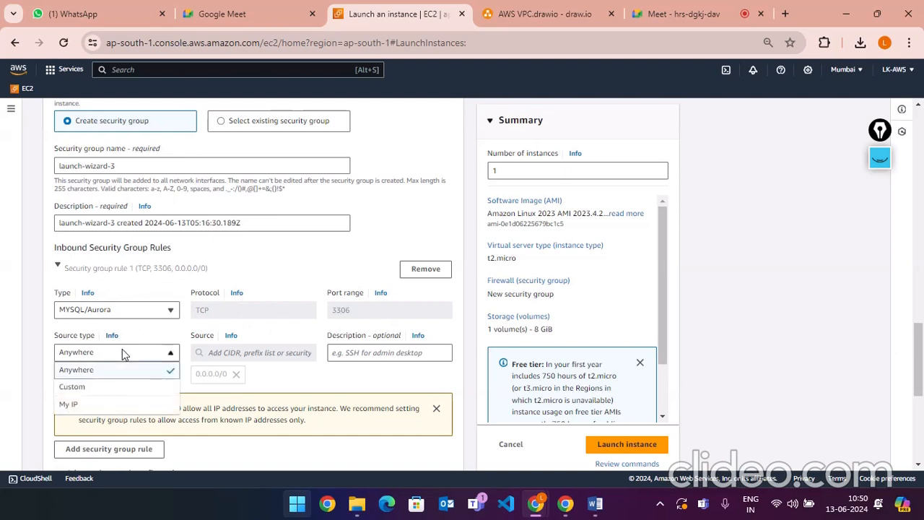
click(98, 388)
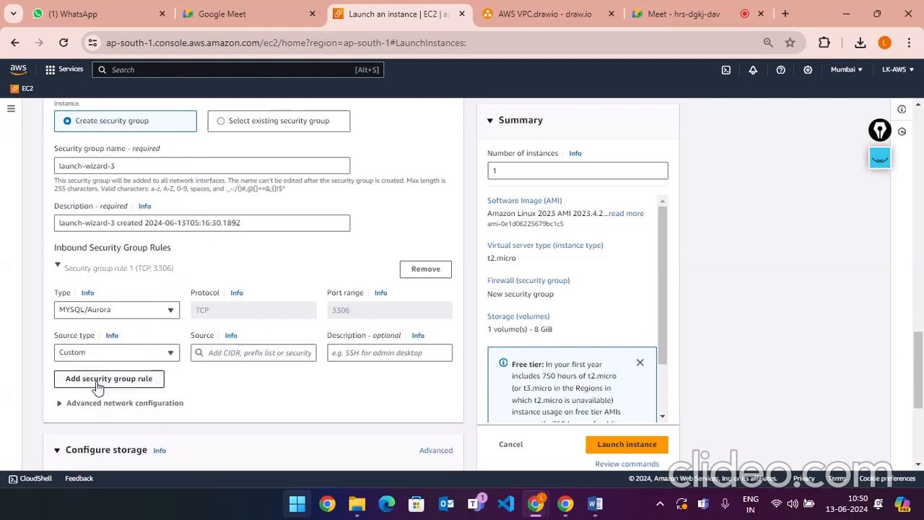
- Consult the web subnet's address range in the VPC sketch over draw.io, and return to the inbound rule's source
click(232, 353)
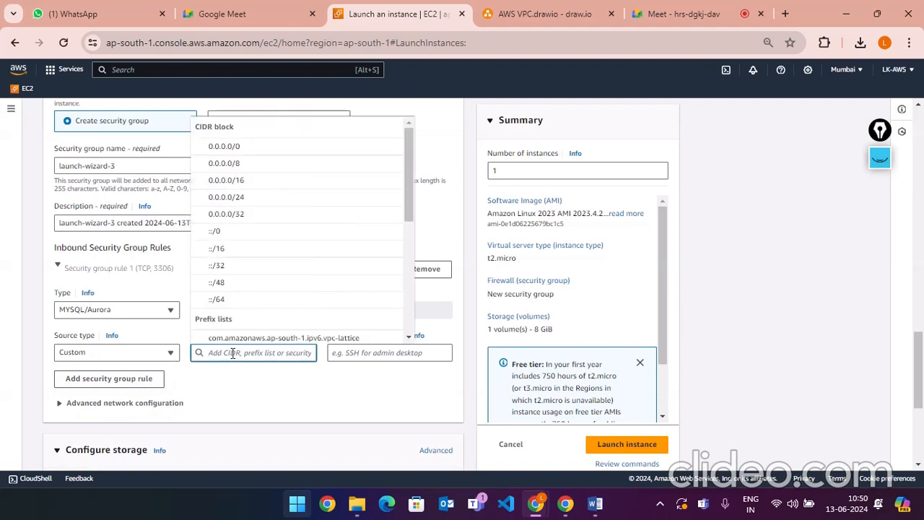
click(589, 14)
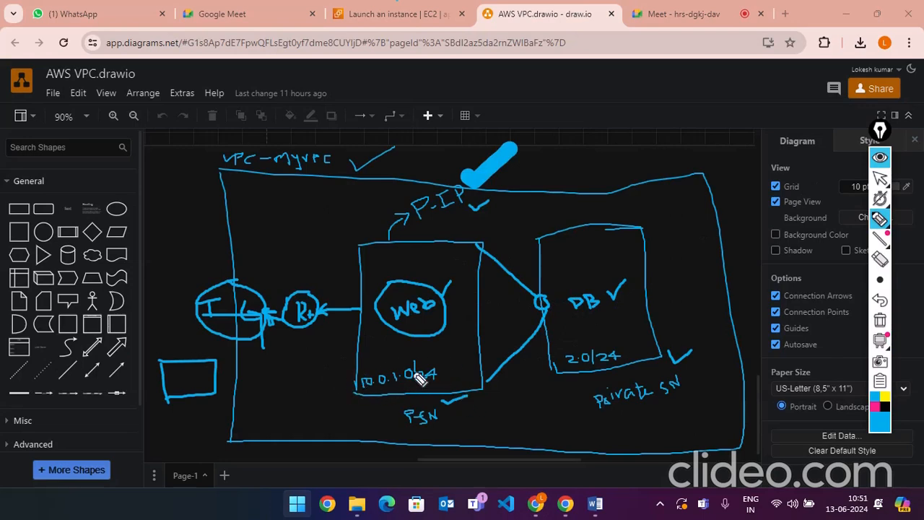
click(880, 158)
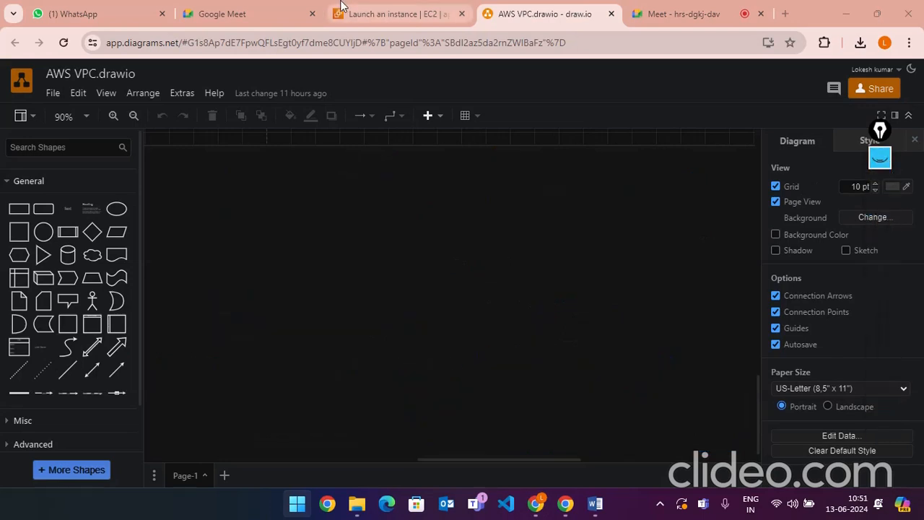
click(397, 14)
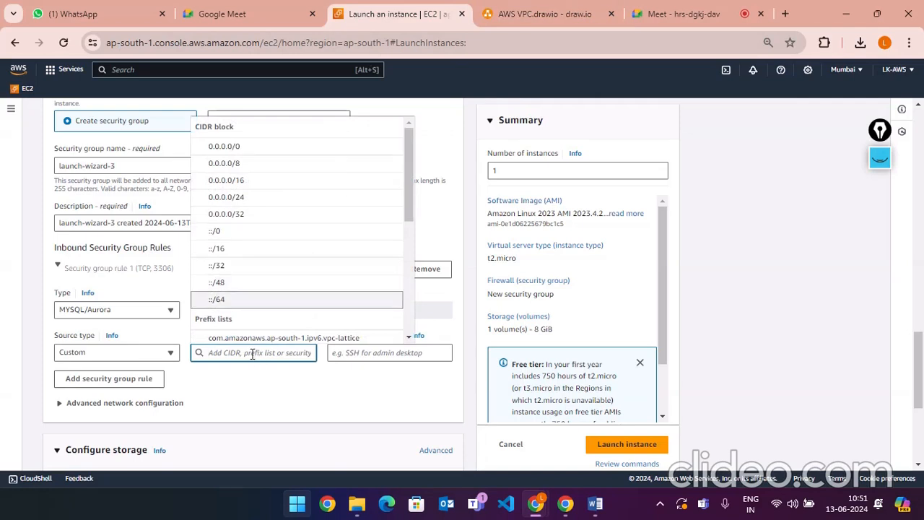
- Enter 10.0.1.0 as the source of the MYSQL/Aurora inbound security group rule
text(10)
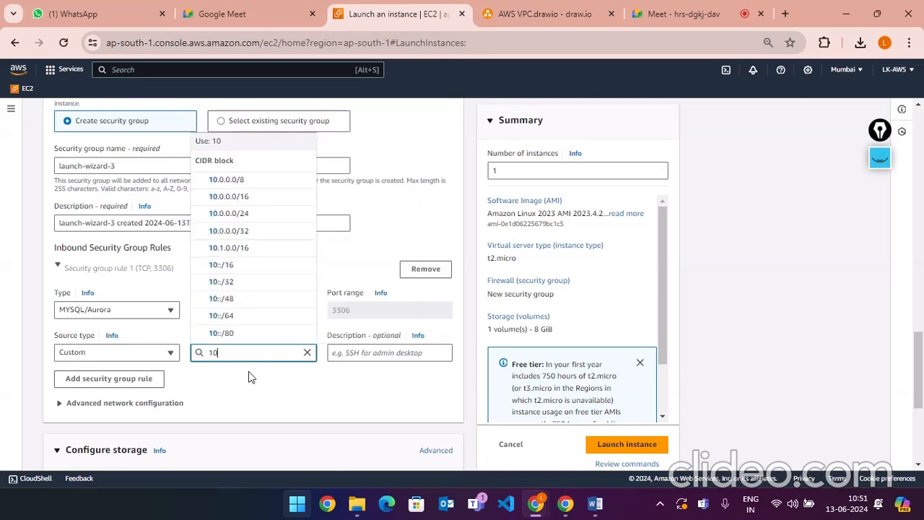
text(.)
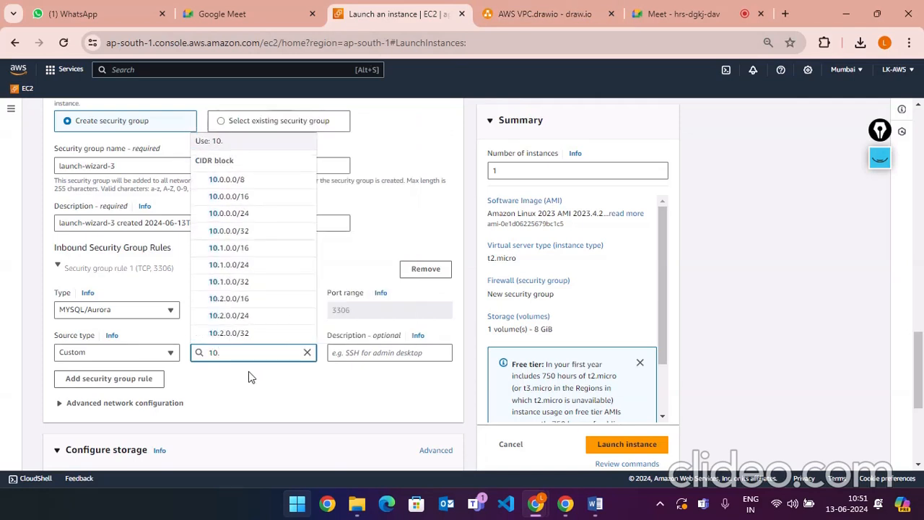
key(BackSpace)
text(.0.)
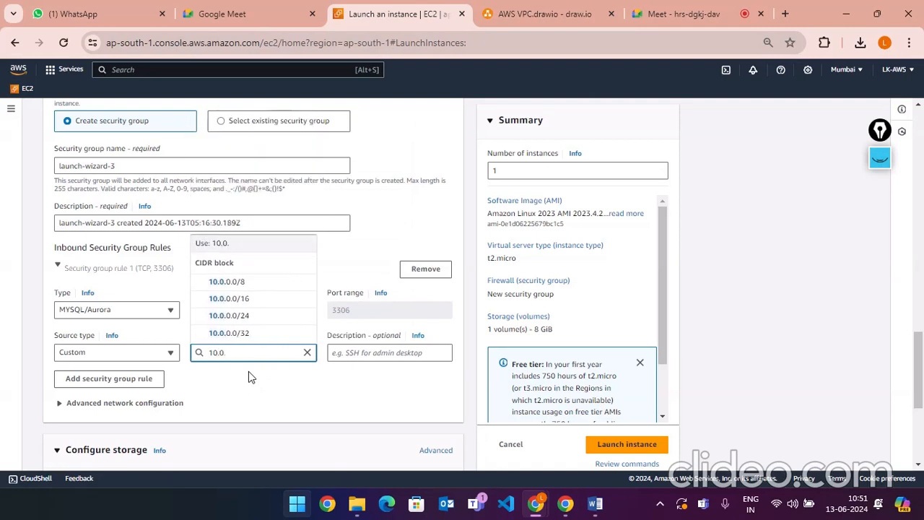
text(1)
text(.0)
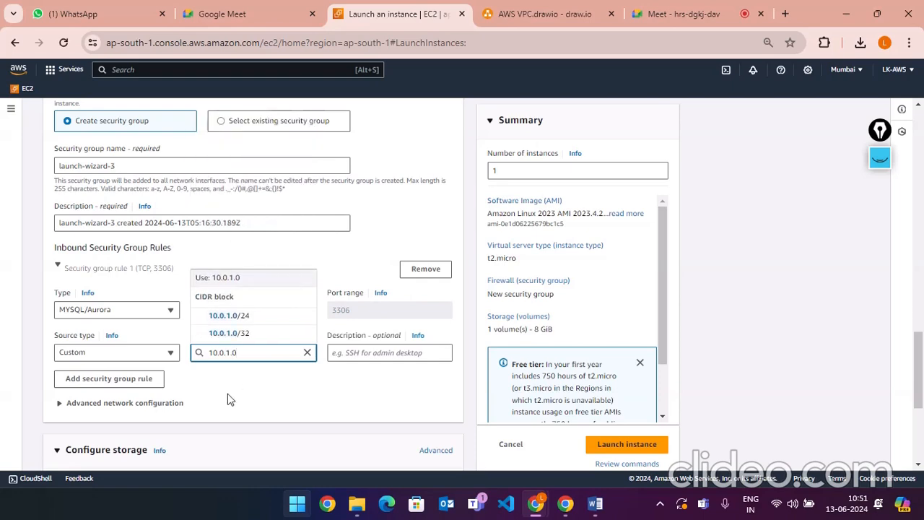
- In the VPC sketch over draw.io, mark and label the DB subnet's entry point, tick 10.0.1.0/24, and return to the instance launch form
click(518, 15)
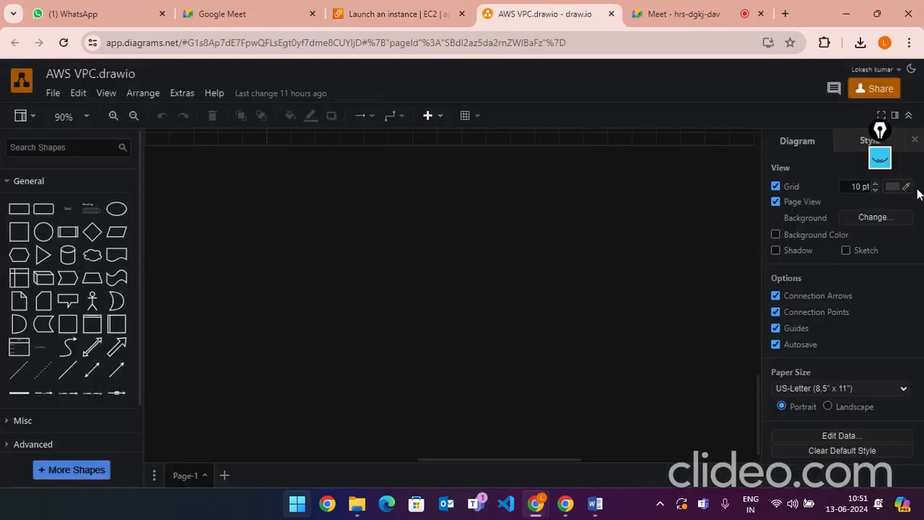
click(880, 158)
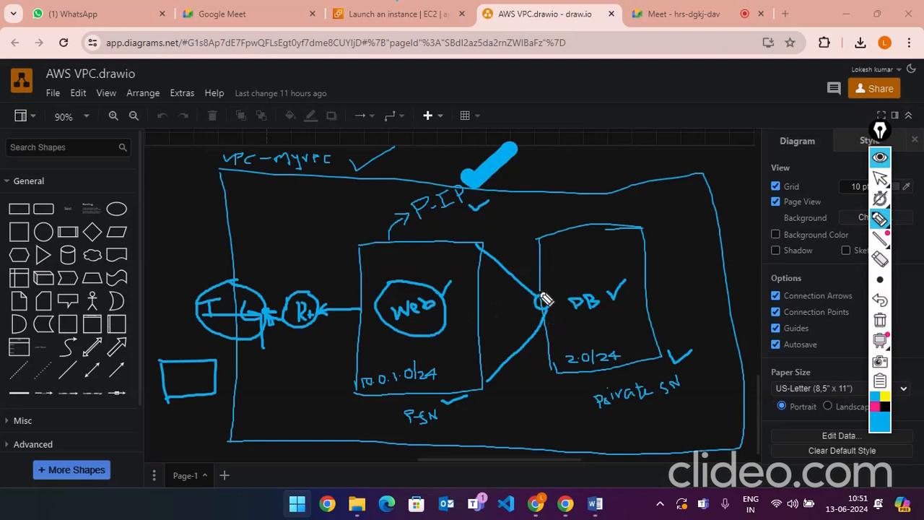
mouse_move(537, 304)
mouse_down()
mouse_move(546, 304)
mouse_move(547, 278)
mouse_move(563, 285)
mouse_up()
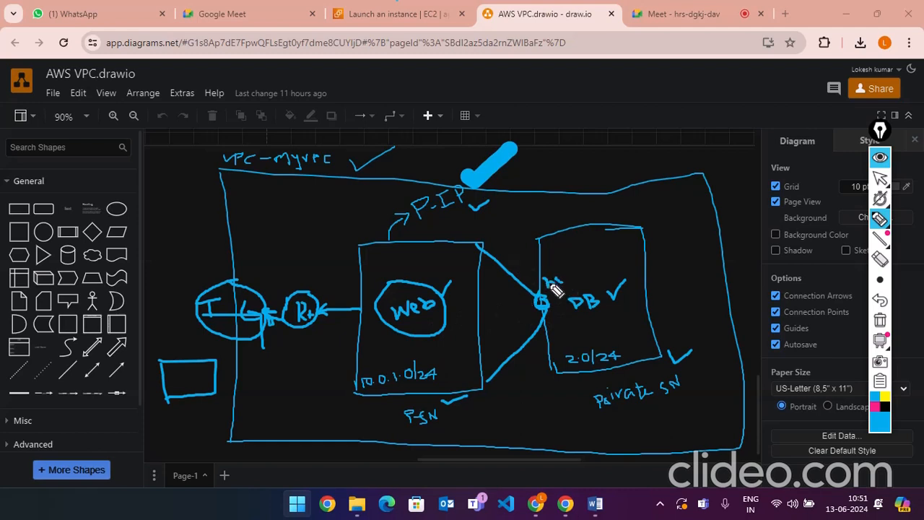
mouse_move(552, 282)
mouse_down()
mouse_move(567, 274)
mouse_move(573, 294)
mouse_up()
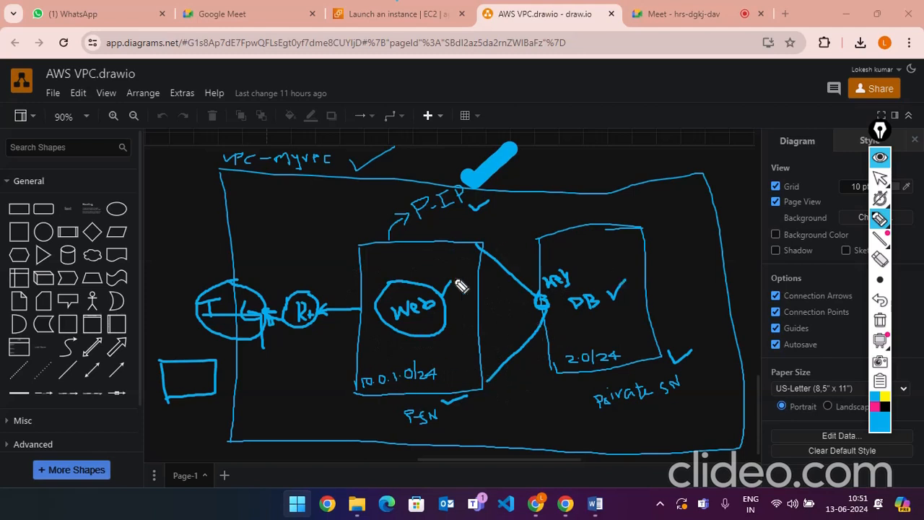
mouse_move(442, 366)
mouse_down()
mouse_move(452, 374)
mouse_move(472, 355)
mouse_up()
click(879, 157)
click(397, 13)
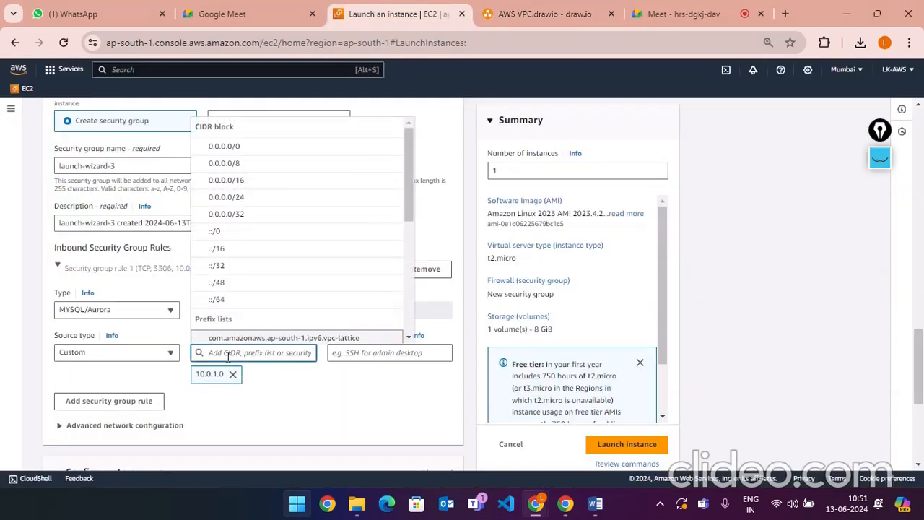
- Add 10.0.1.1/24 as the MYSQL/Aurora rule's source and remove the 10.0.1.0 entry
text(10.)
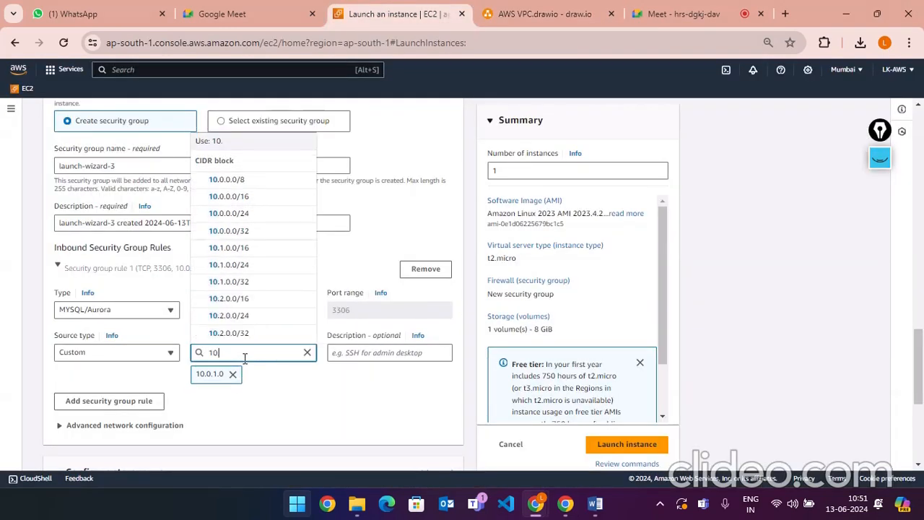
text(0.1.)
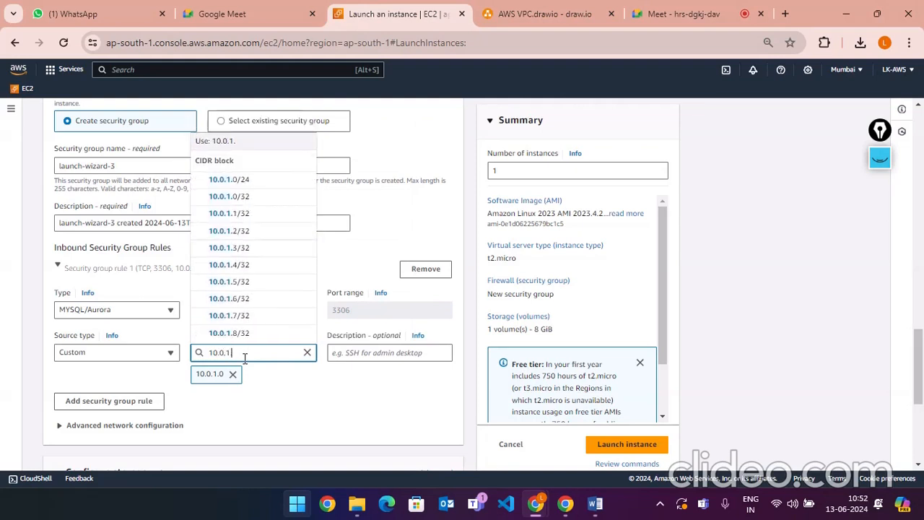
text(1)
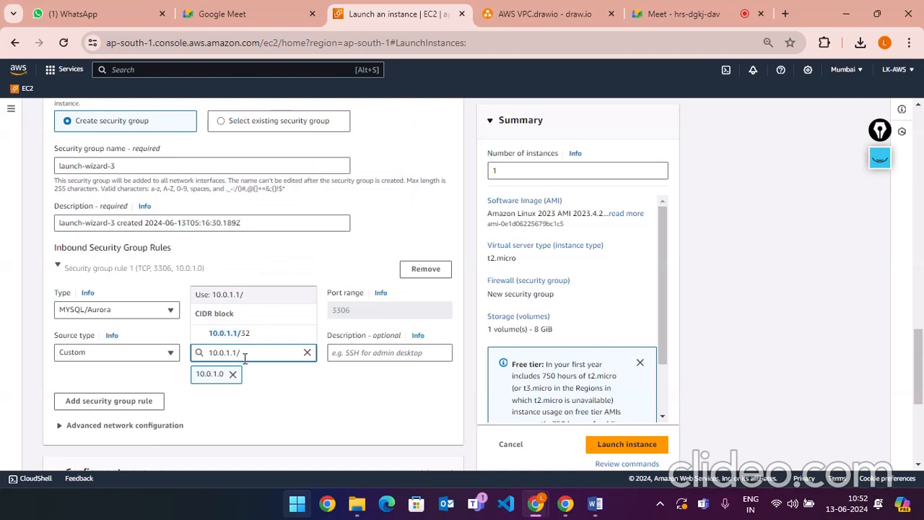
text(/2)
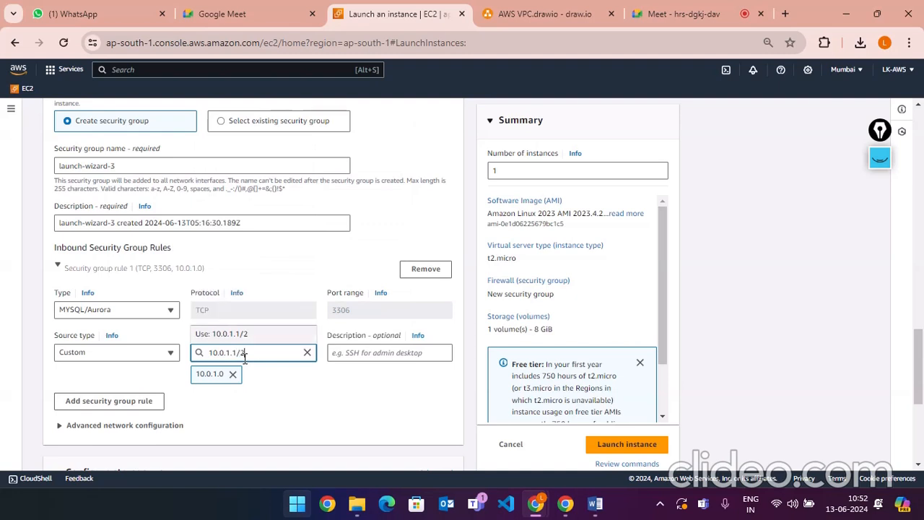
text(4)
key(BackSpace)
key(BackSpace)
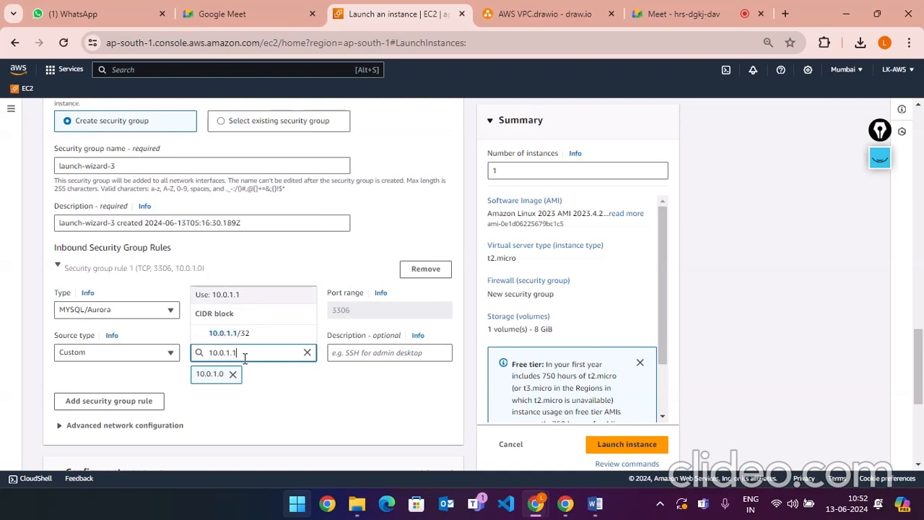
text(/24)
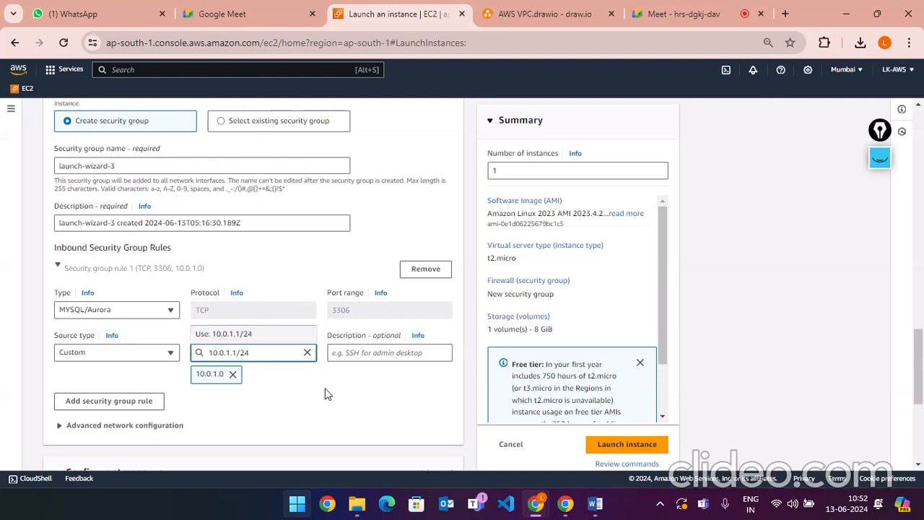
key(Return)
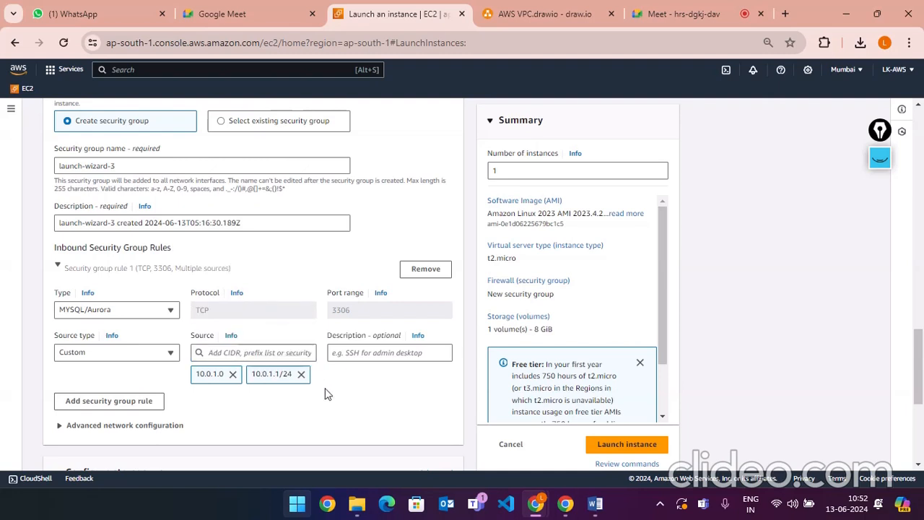
click(232, 374)
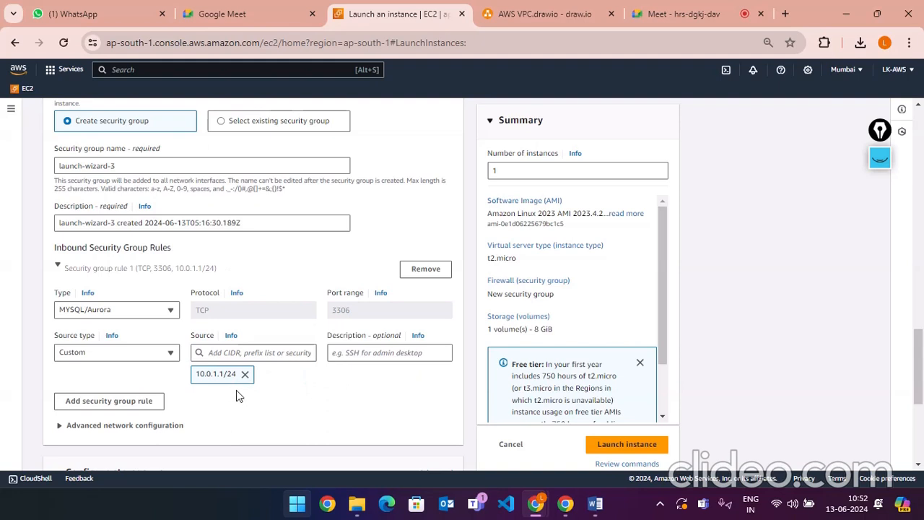
- Review the inbound rule and storage settings, consult the VPC sketch over draw.io, and return to the instance launch form
scroll(352, 390, down, 1)
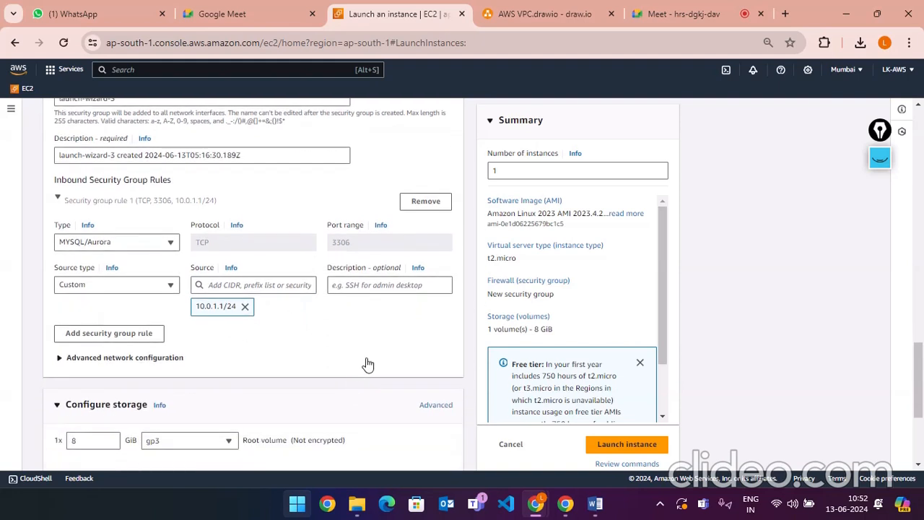
scroll(367, 362, down, 1)
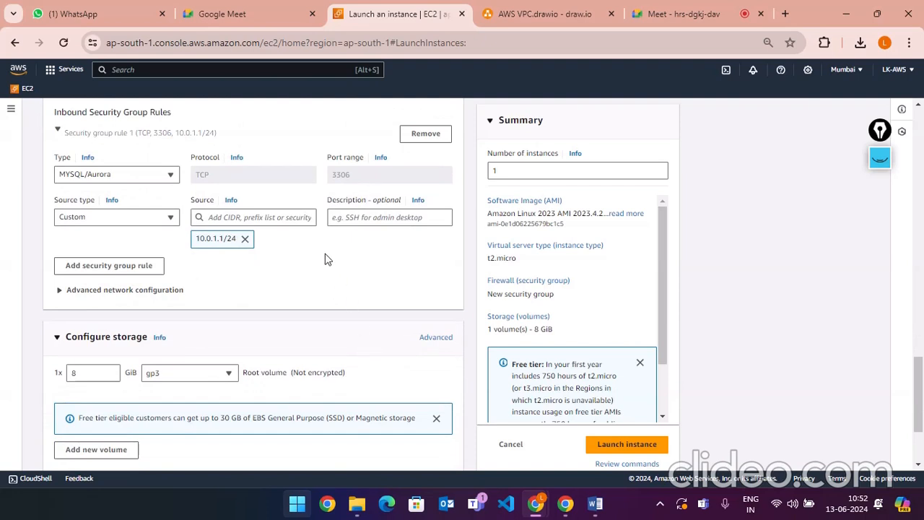
scroll(324, 280, down, 1)
scroll(324, 283, up, 1)
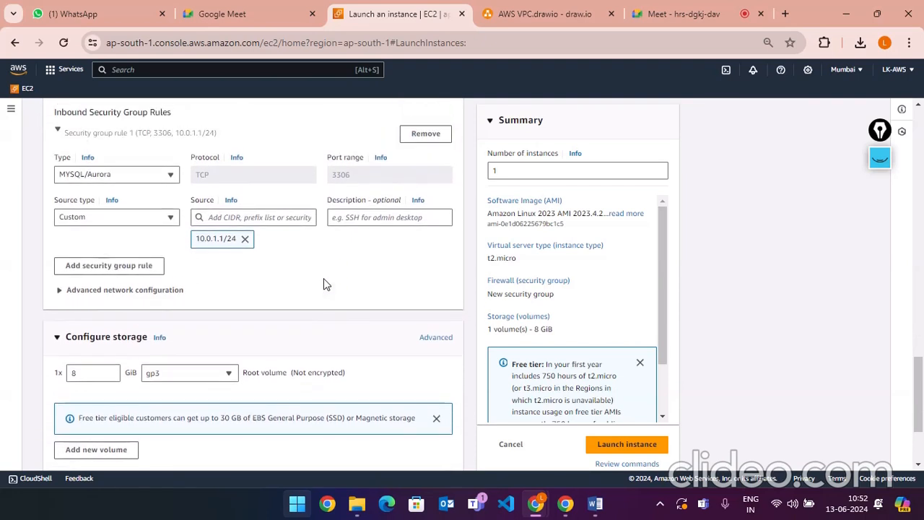
click(571, 8)
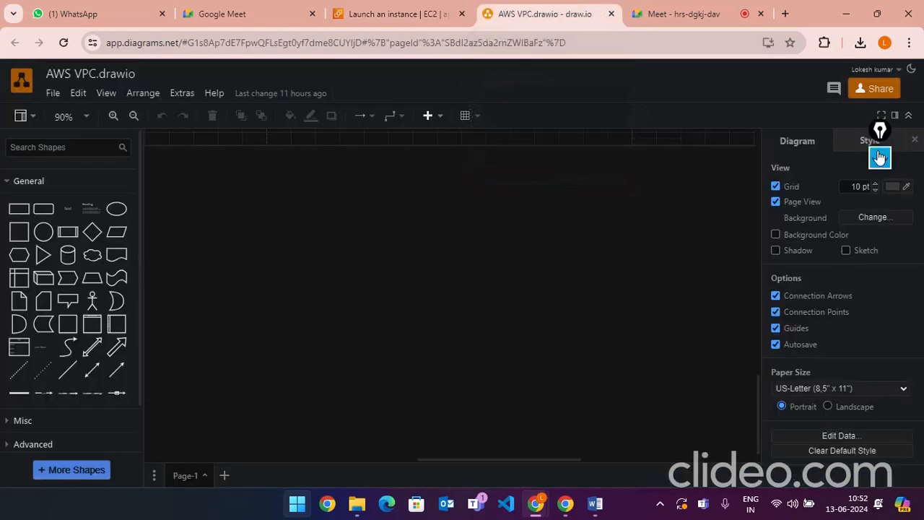
click(879, 157)
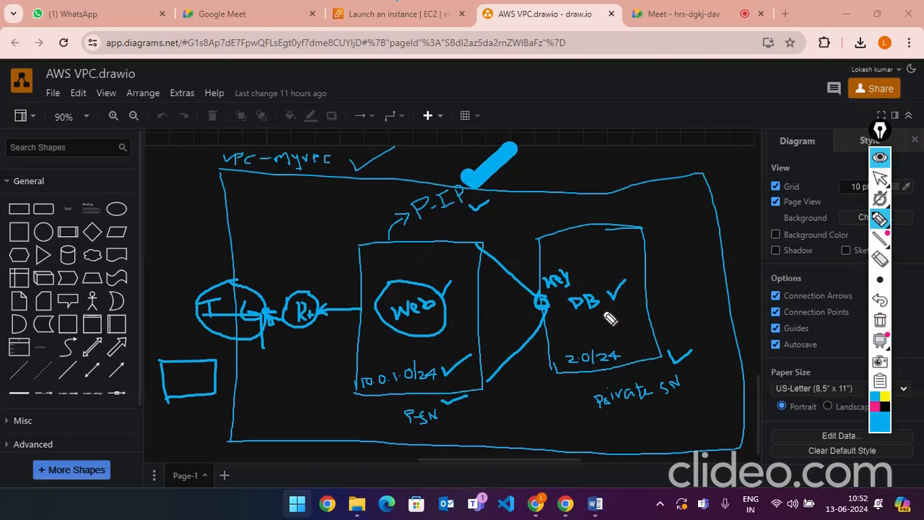
click(888, 166)
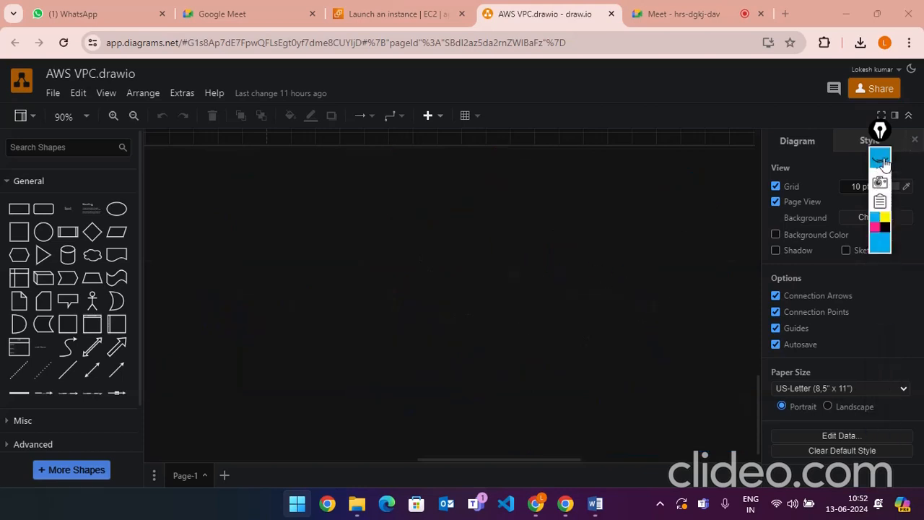
click(396, 16)
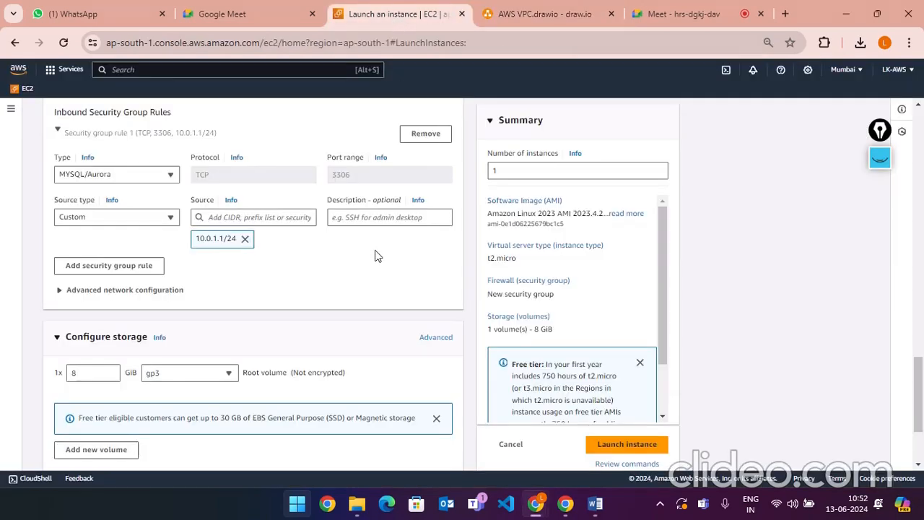
- Review the inbound rule, storage and summary, try to launch the instance, and dismiss the key pair dialog
scroll(376, 255, down, 2)
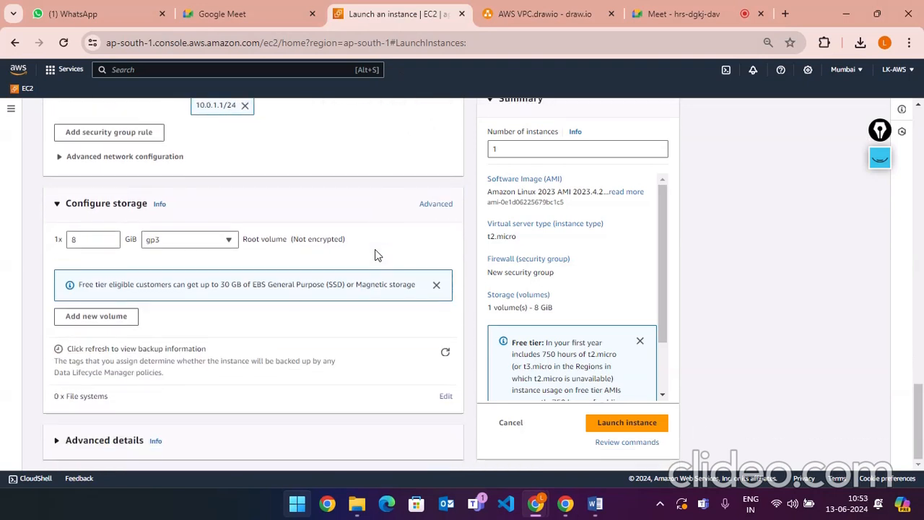
scroll(383, 320, up, 3)
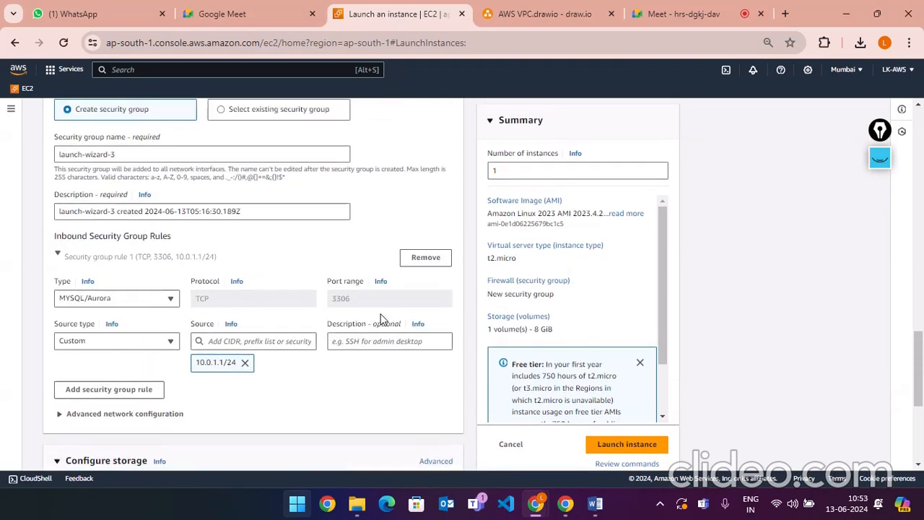
scroll(351, 291, down, 3)
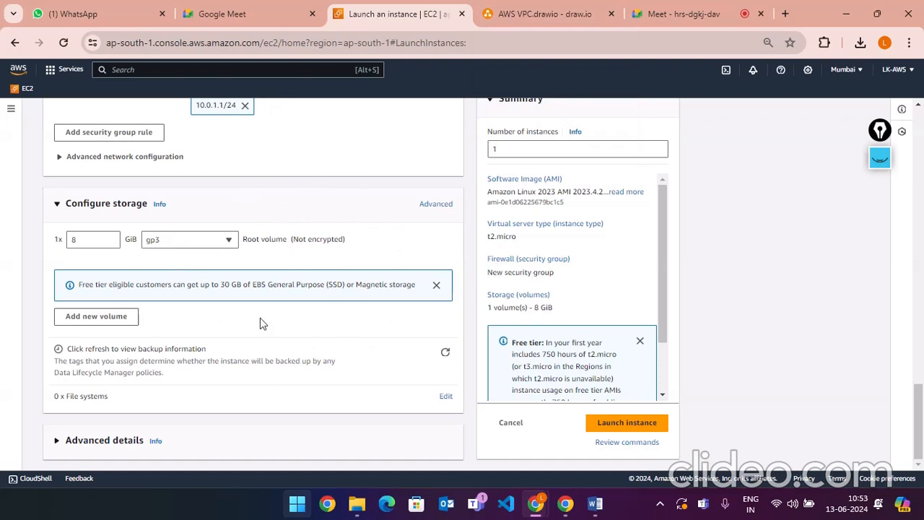
scroll(584, 307, down, 2)
scroll(583, 311, up, 2)
scroll(583, 317, down, 2)
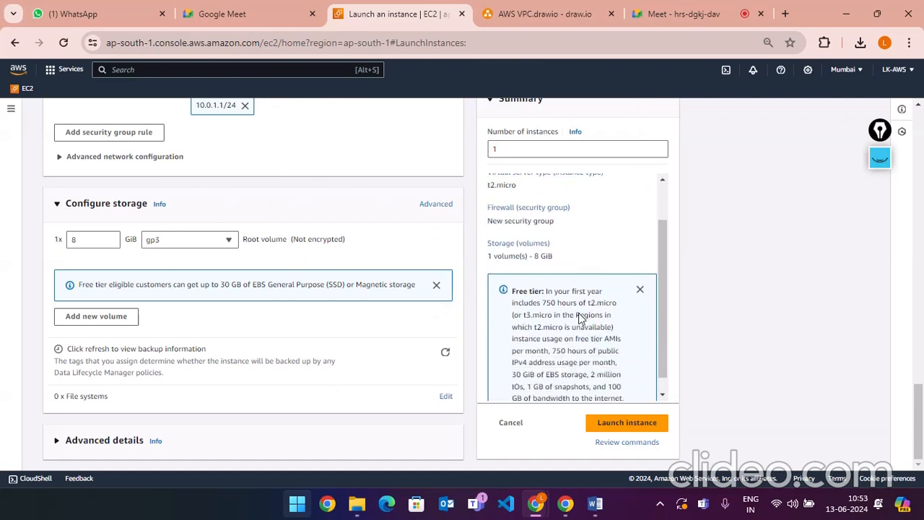
click(626, 431)
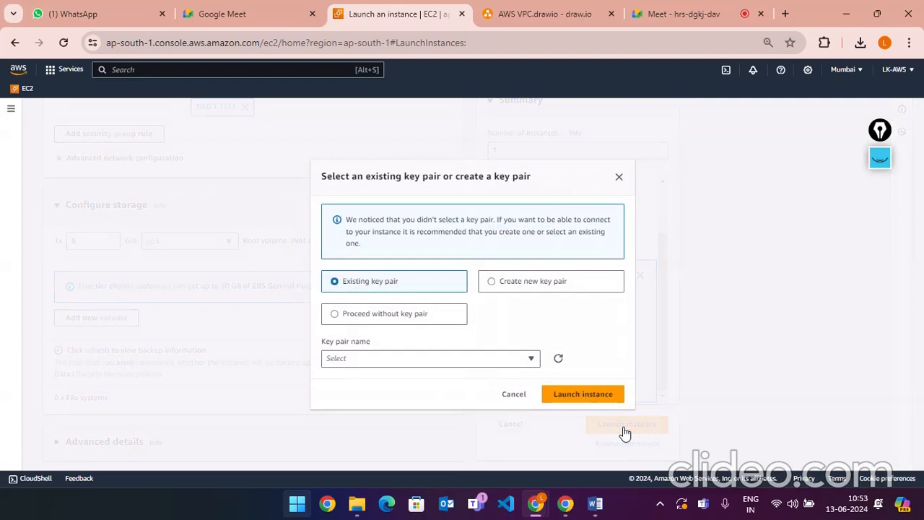
click(619, 178)
scroll(245, 270, up, 12)
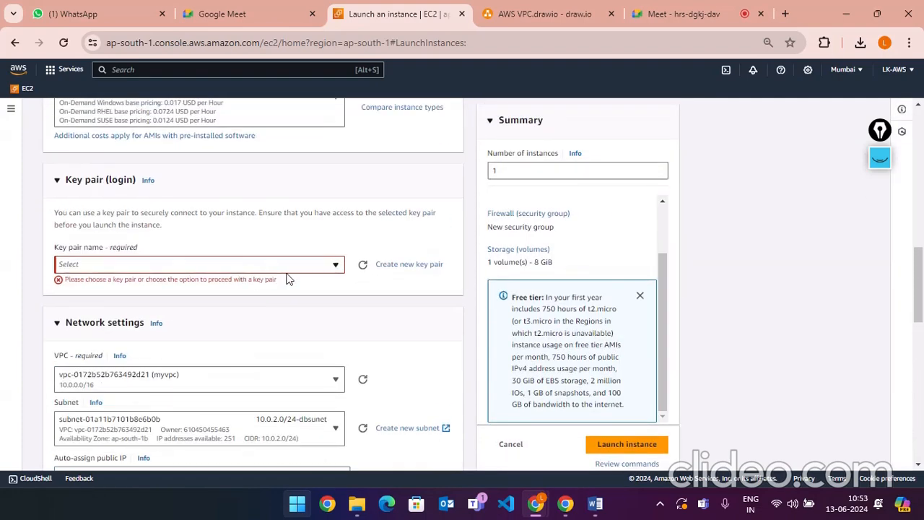
scroll(173, 331, down, 3)
scroll(173, 331, down, 1)
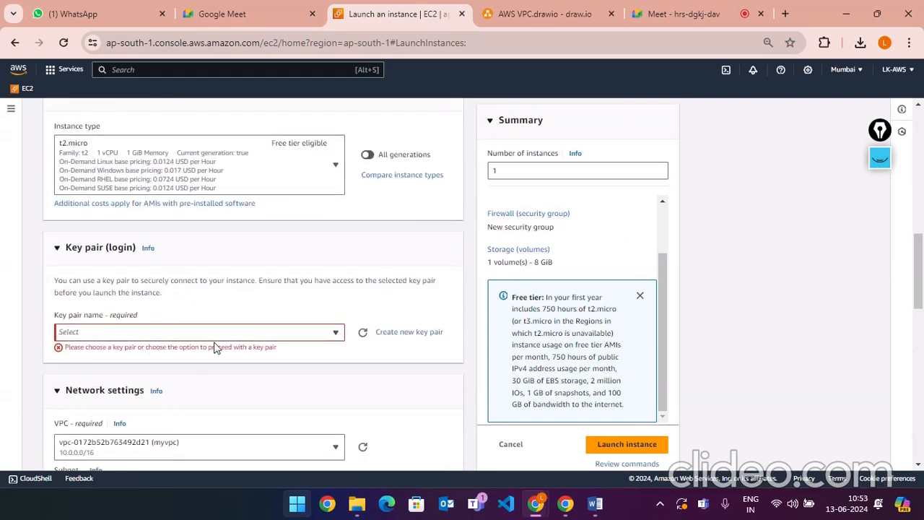
click(408, 332)
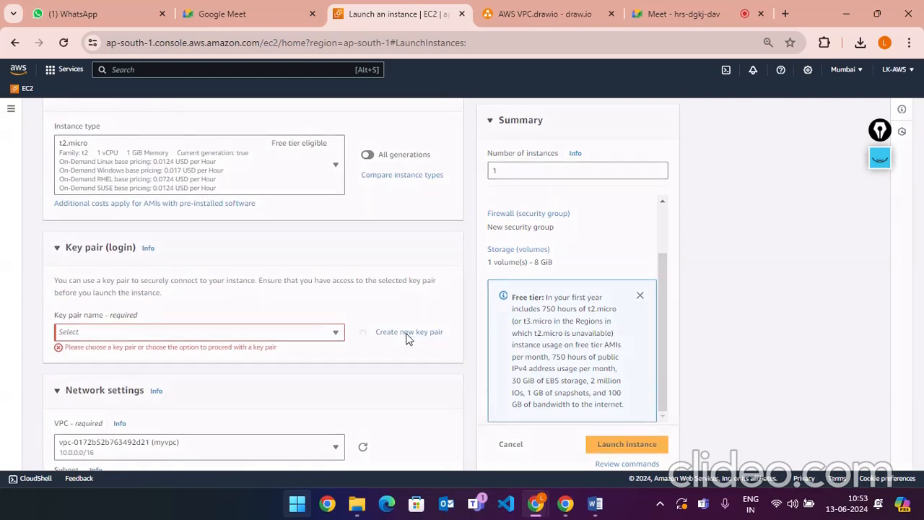
click(390, 292)
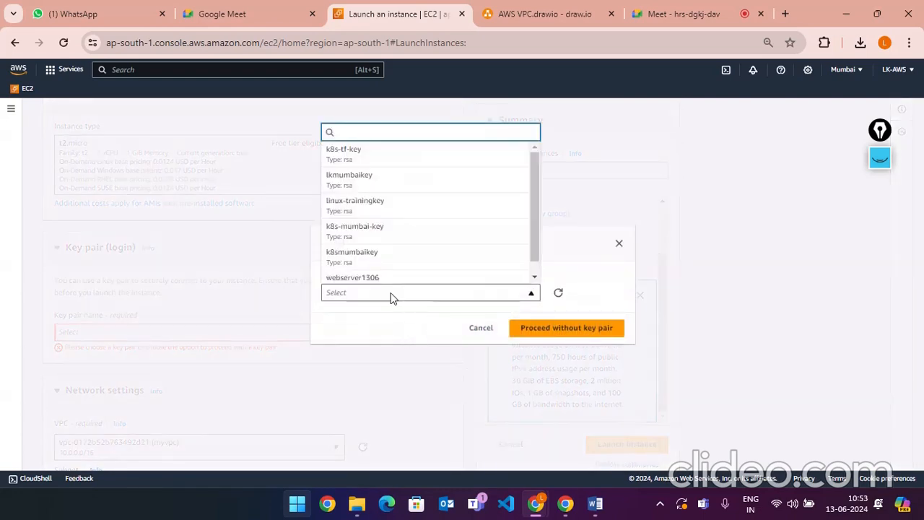
click(390, 292)
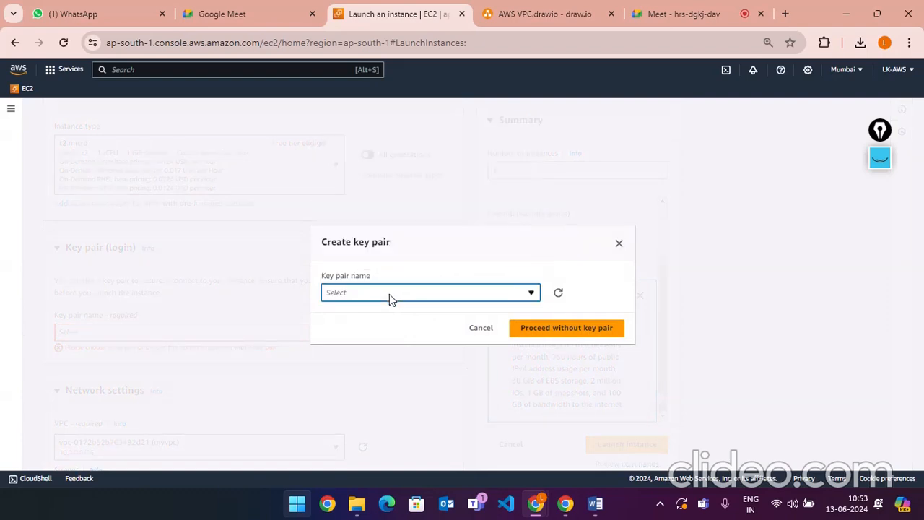
click(483, 326)
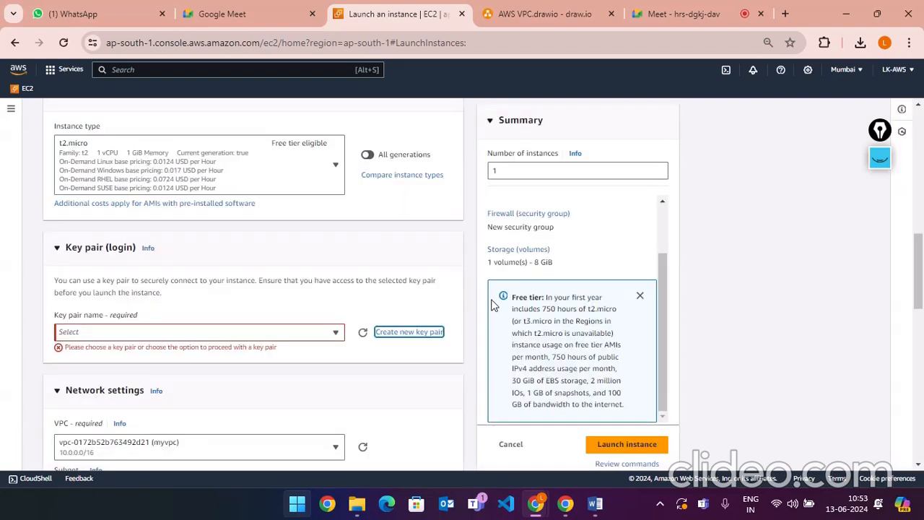
- Look through the existing key pairs offered in the key pair creation dialog and dismiss it
click(388, 332)
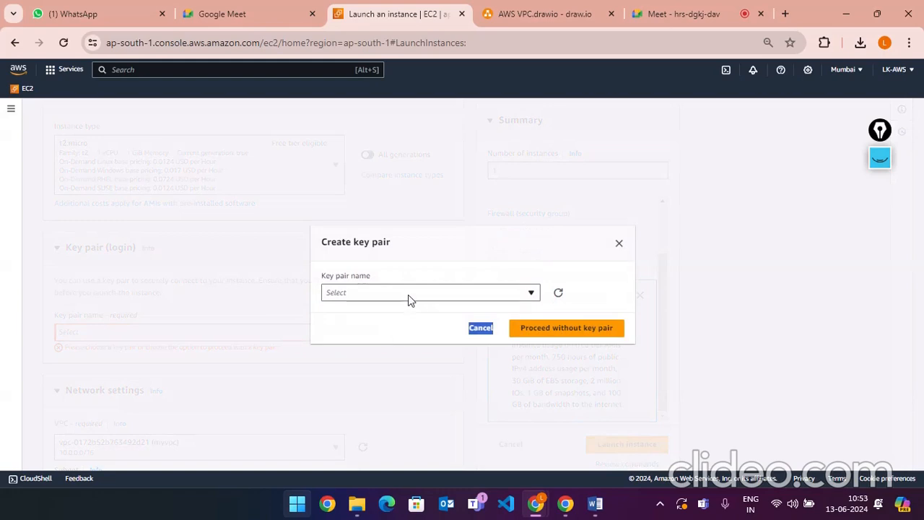
click(409, 296)
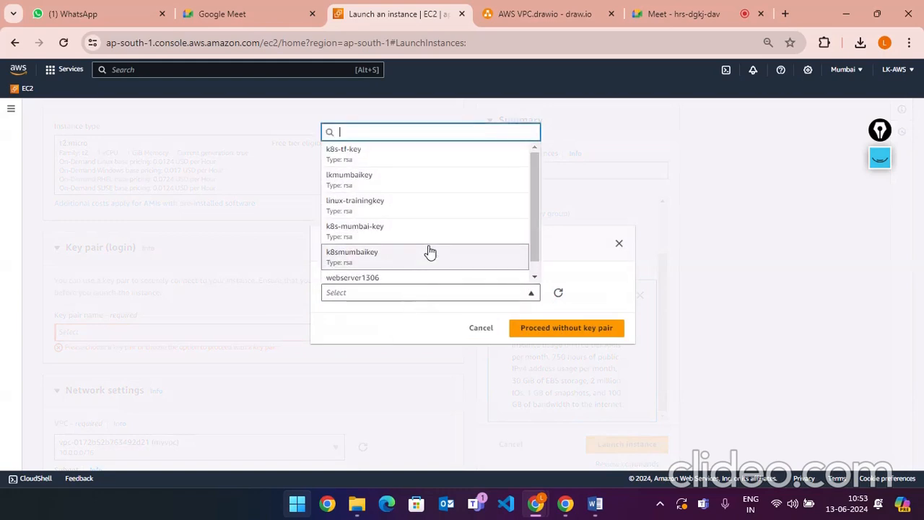
scroll(430, 250, down, 1)
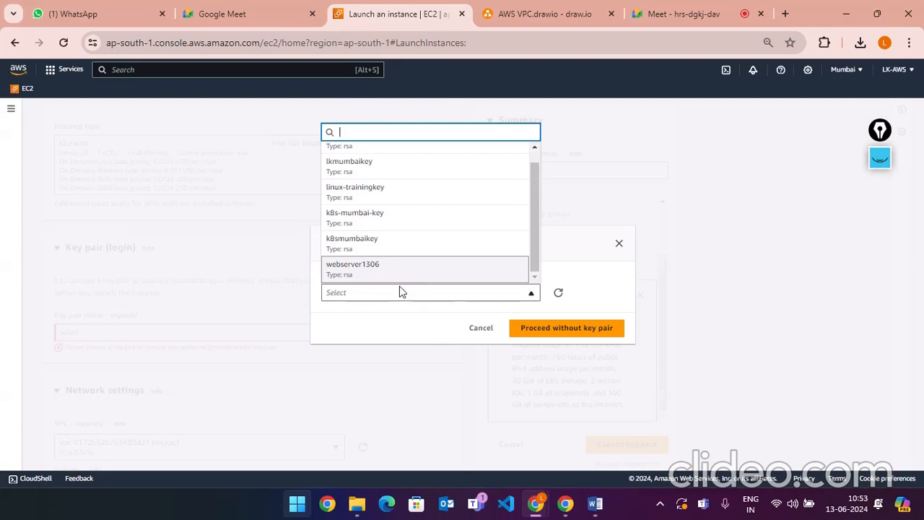
click(364, 303)
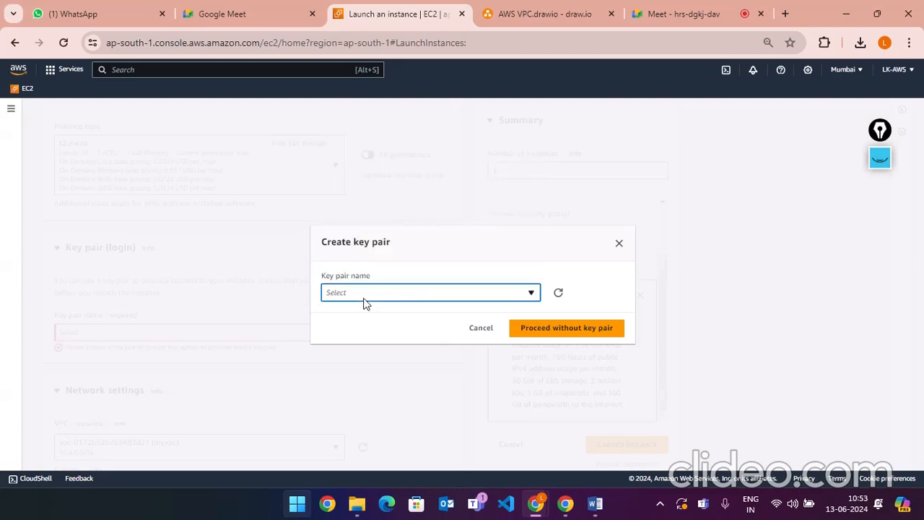
click(110, 329)
- Try to enter mysql-db-key as the instance's key pair name and copy that text
click(108, 332)
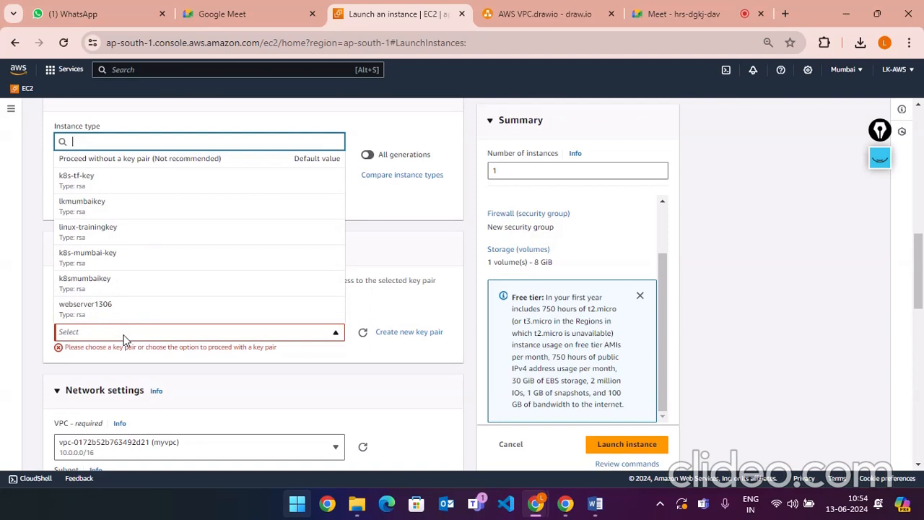
text(mysql)
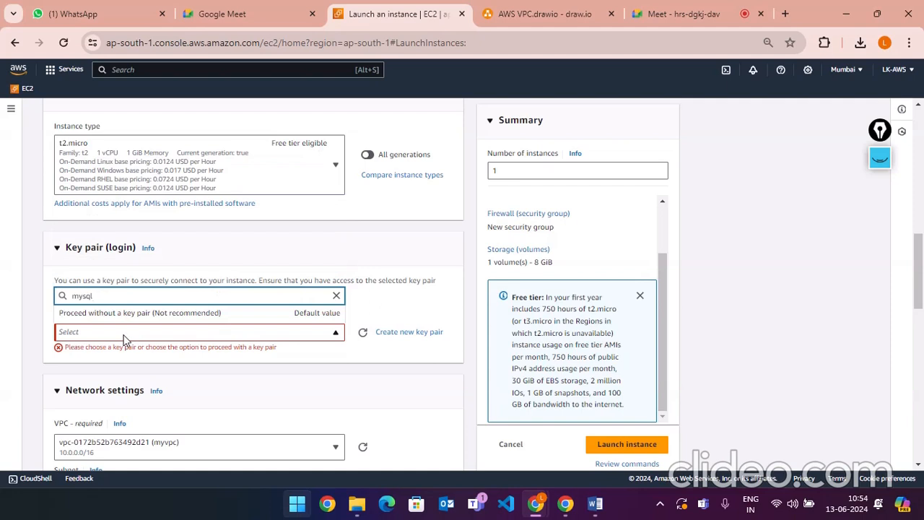
text(-db-key)
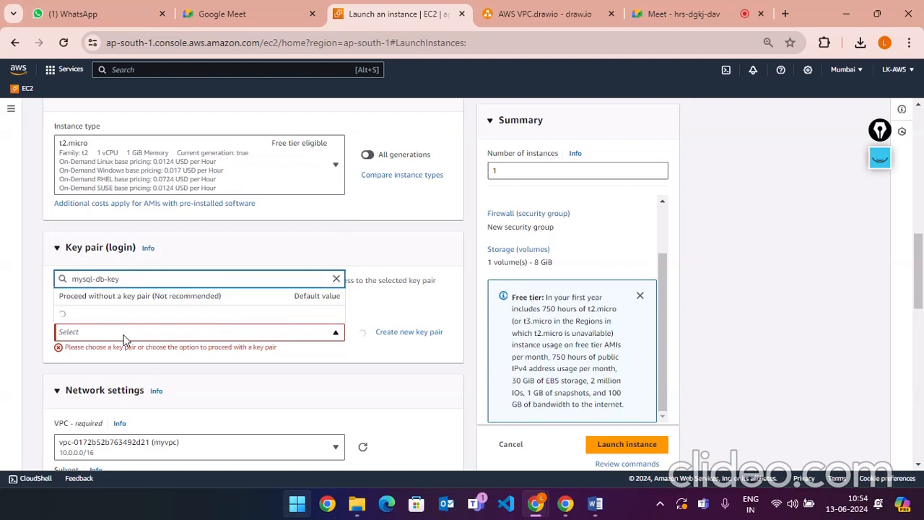
drag(137, 290, 51, 296)
key(ctrl+c)
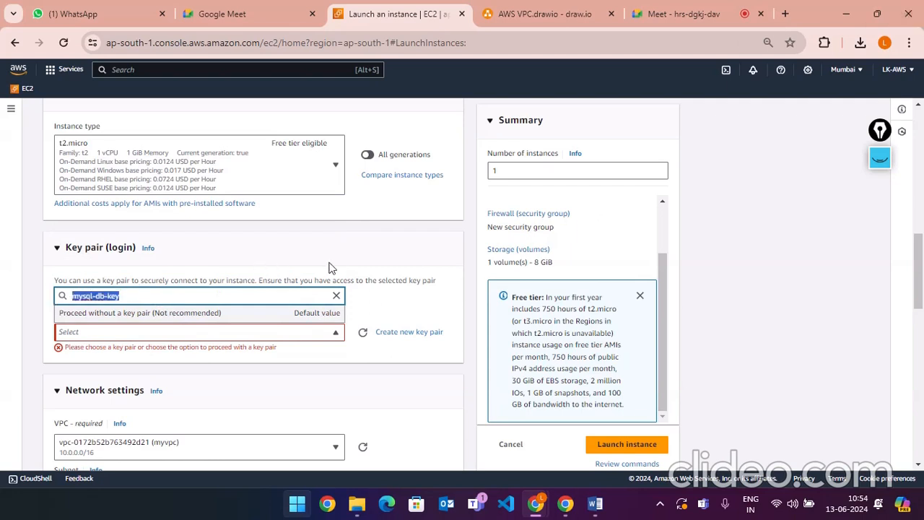
double_click(190, 348)
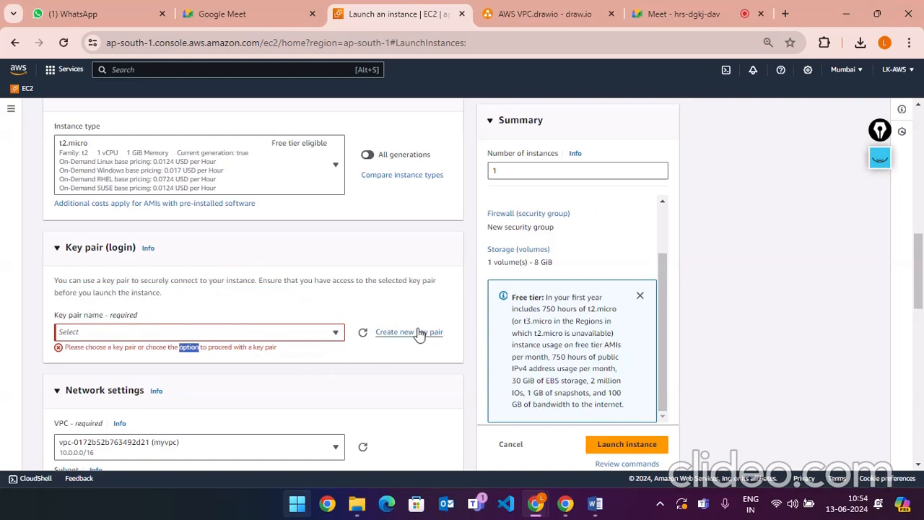
- Try to use mysql-db-key as the name in the key pair creation dialog, and clear the entry
click(390, 332)
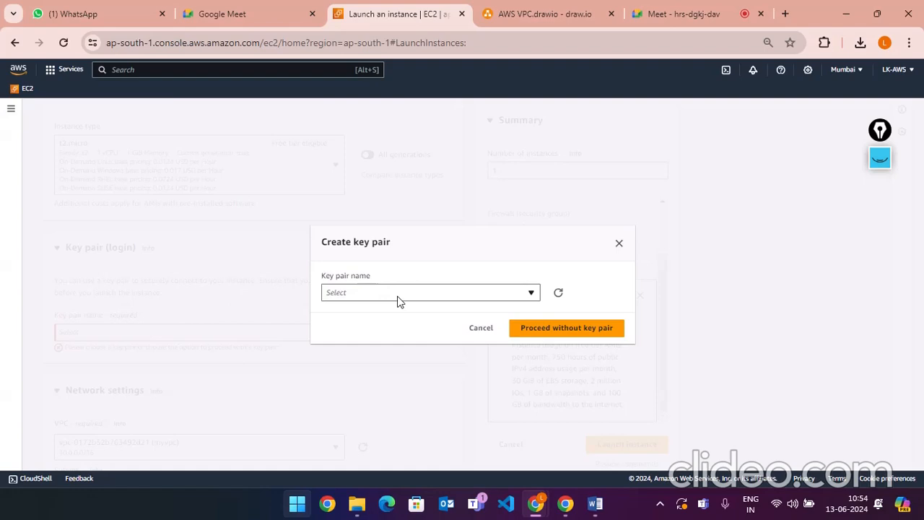
click(399, 302)
key(ctrl+v)
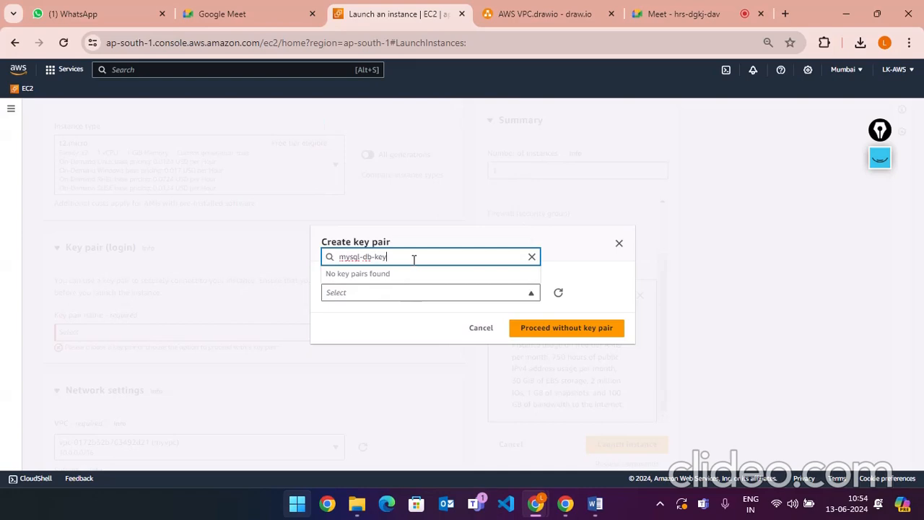
drag(414, 259, 353, 264)
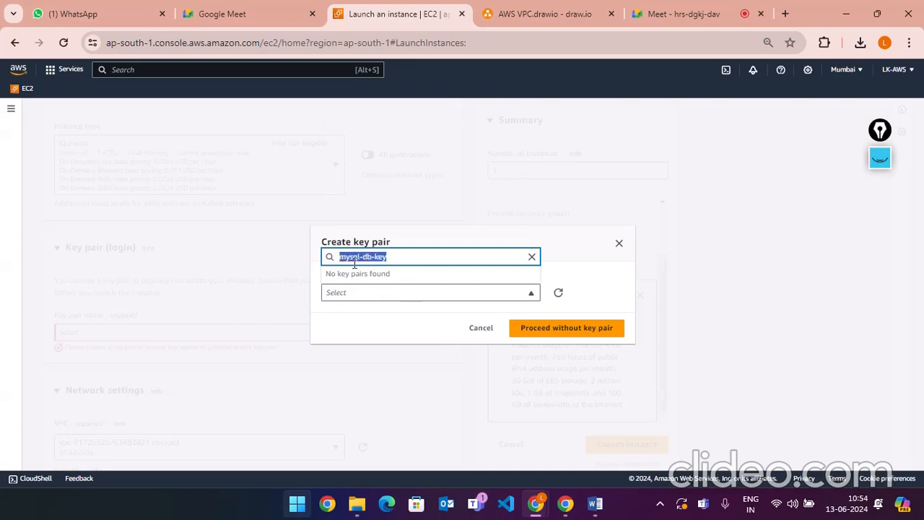
click(532, 257)
- Try choosing the existing webserver1306 key in the key pair creation dialog, and close the dialog
click(323, 290)
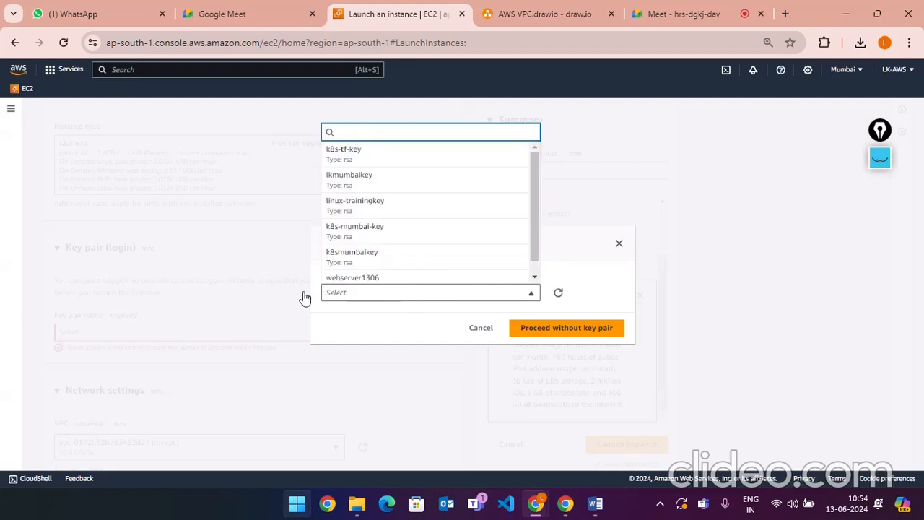
scroll(422, 255, down, 1)
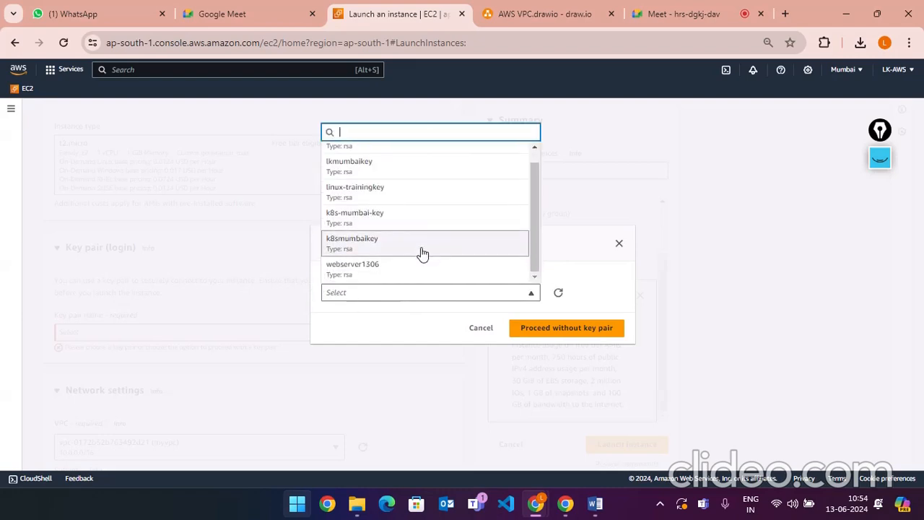
scroll(417, 254, up, 1)
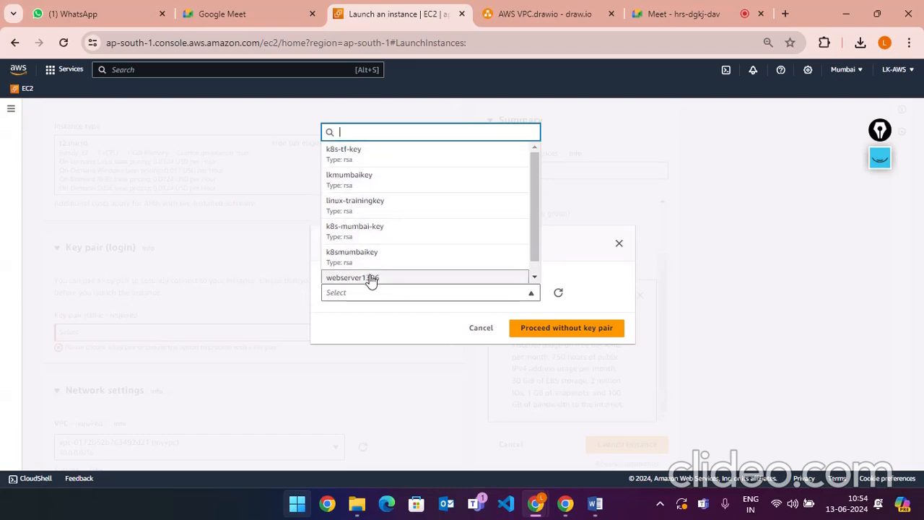
scroll(372, 278, down, 1)
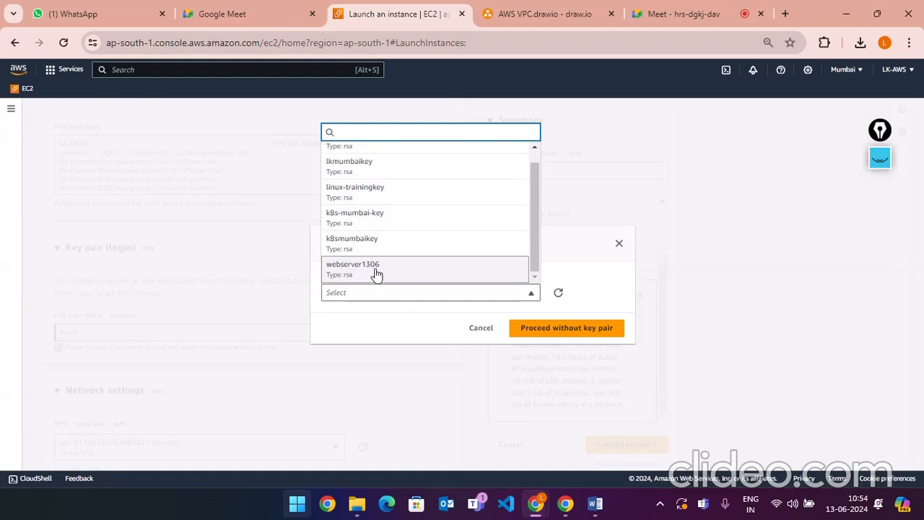
click(374, 273)
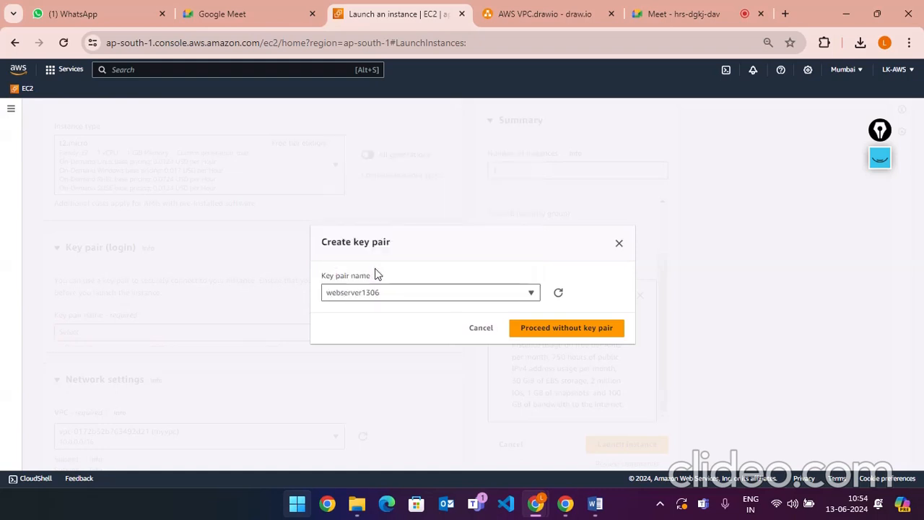
click(619, 244)
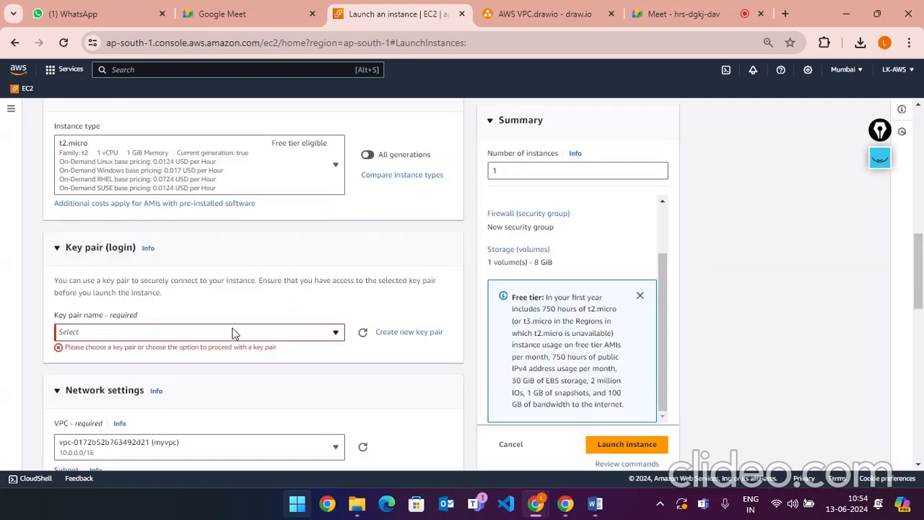
- Review the launch form's network settings, inbound rule, storage, machine image, instance type and key pair section
scroll(234, 334, down, 1)
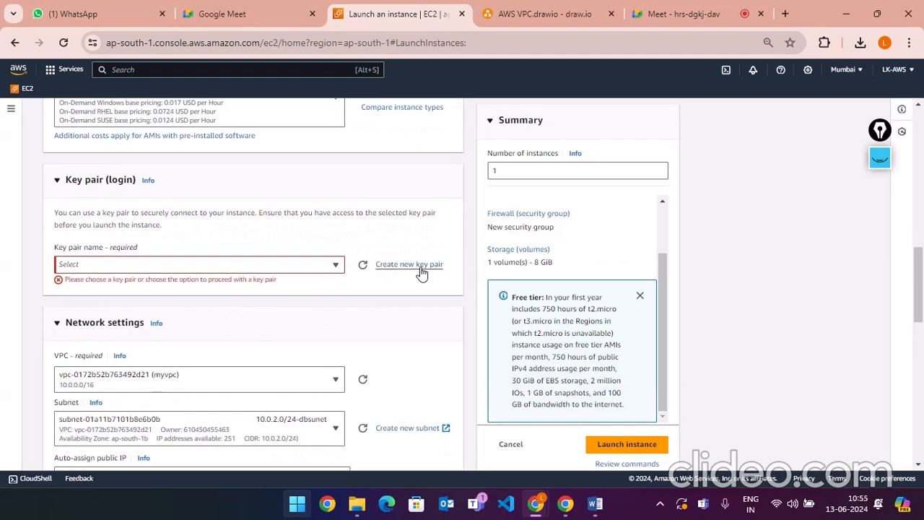
scroll(258, 330, down, 4)
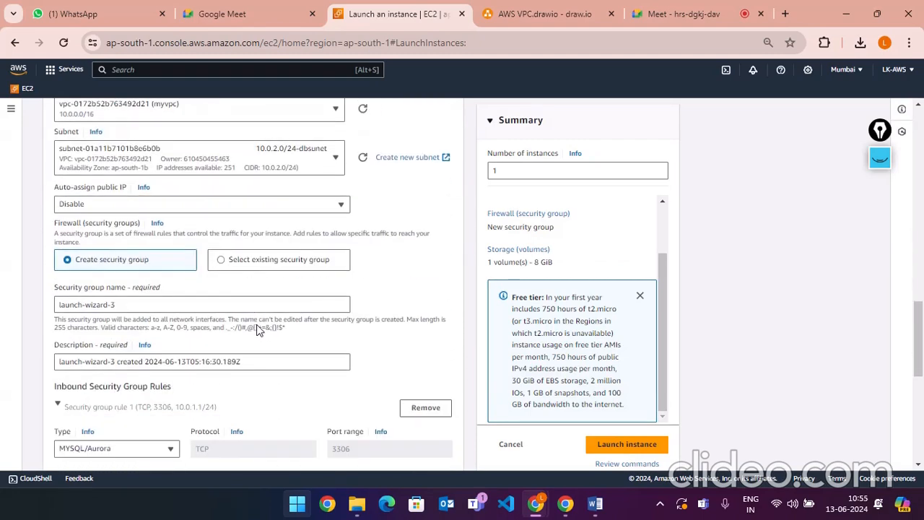
scroll(259, 338, up, 2)
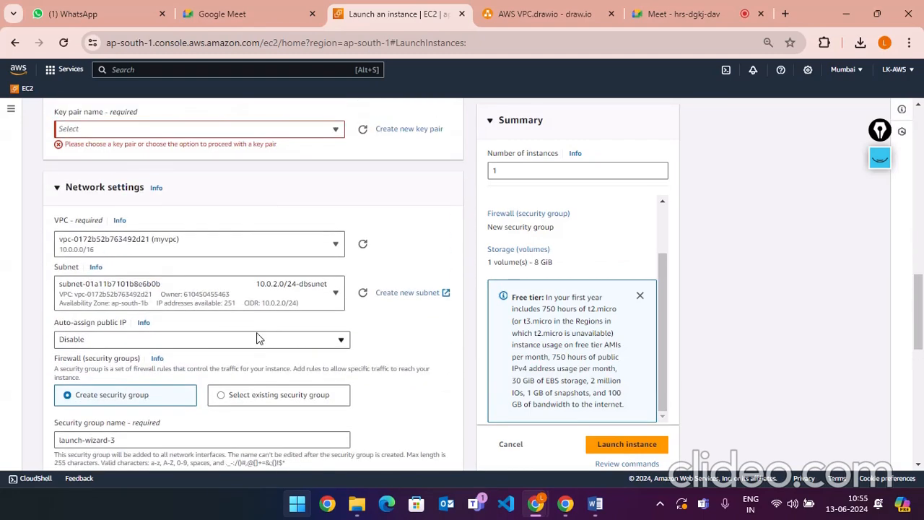
scroll(259, 338, down, 2)
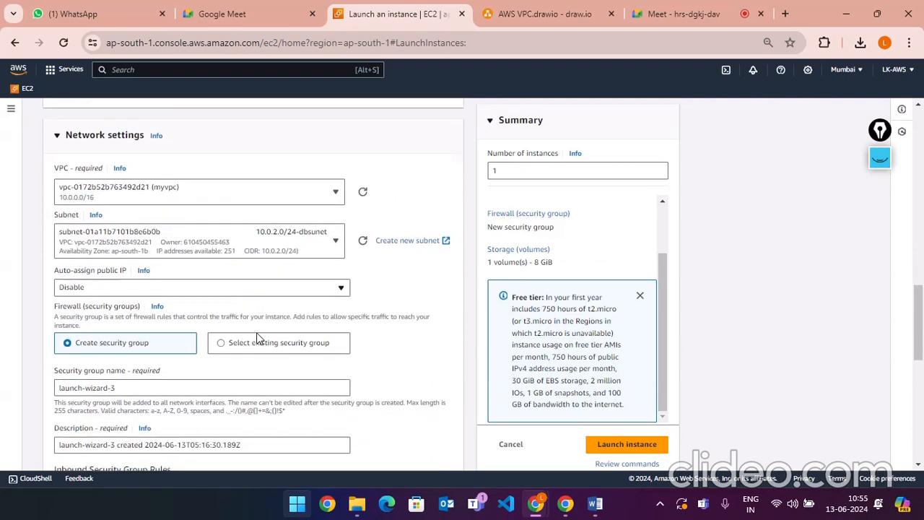
scroll(259, 338, down, 3)
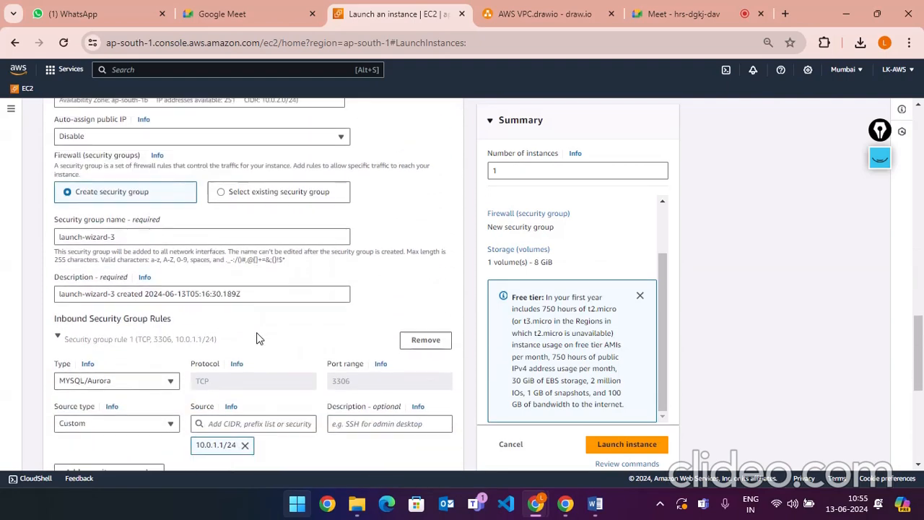
scroll(259, 338, down, 3)
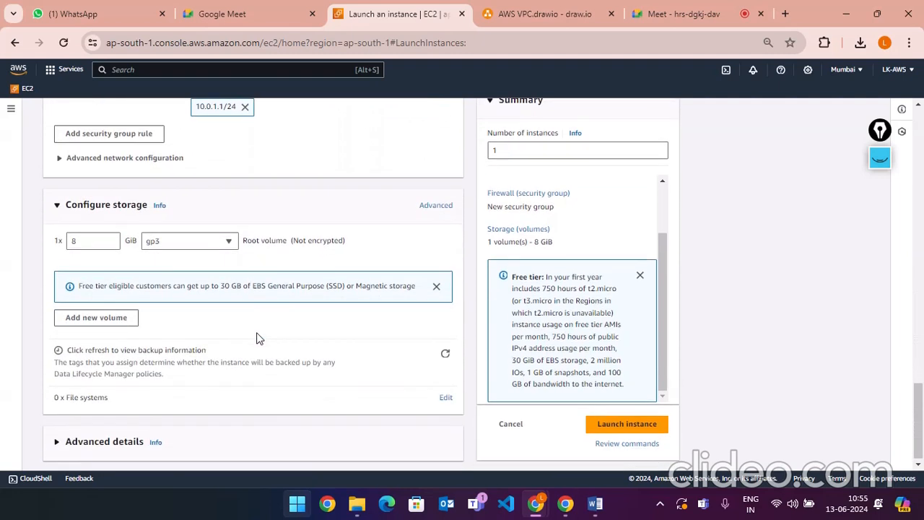
scroll(259, 338, up, 3)
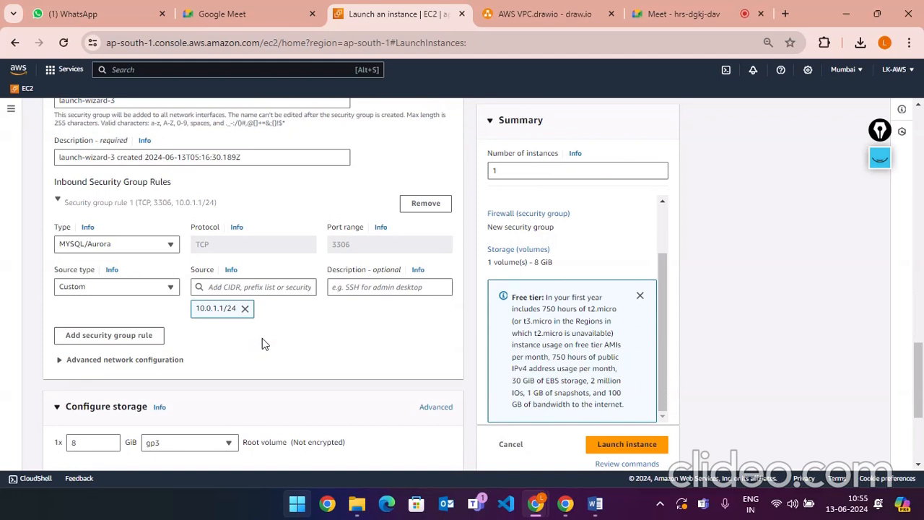
scroll(372, 337, up, 1)
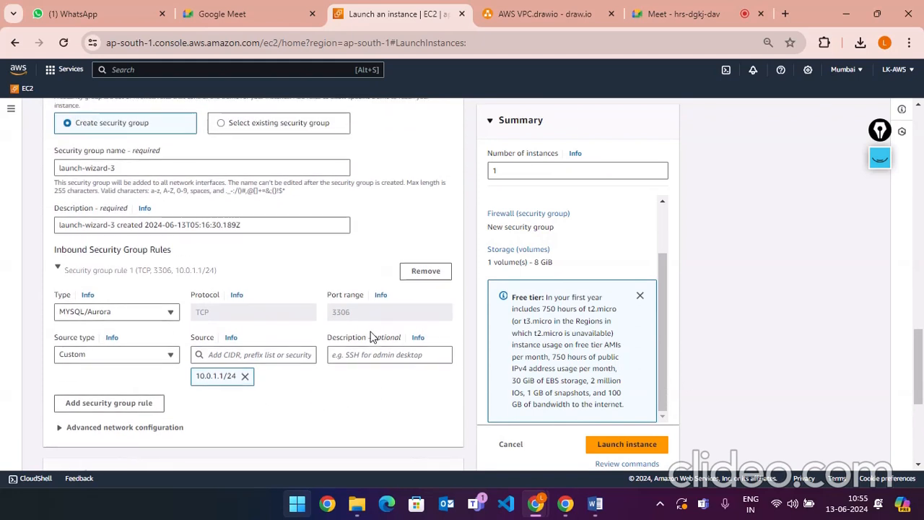
scroll(371, 337, up, 8)
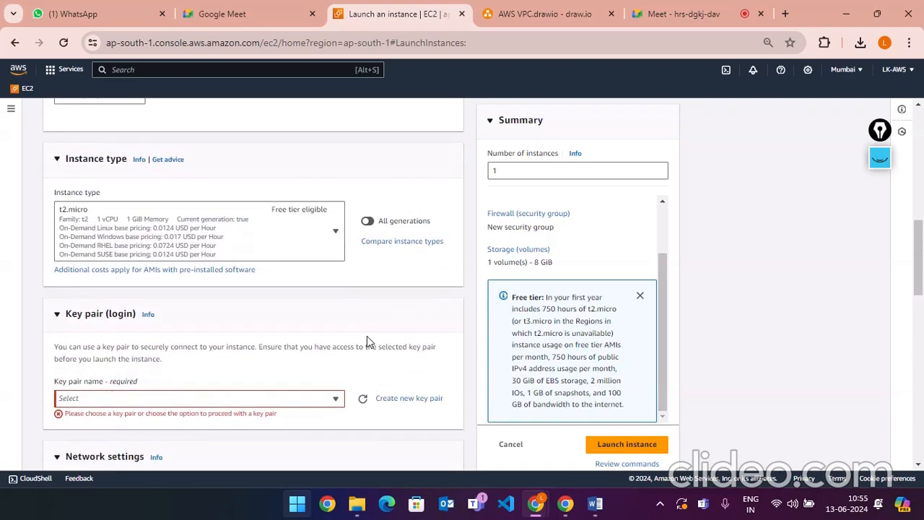
scroll(367, 340, up, 4)
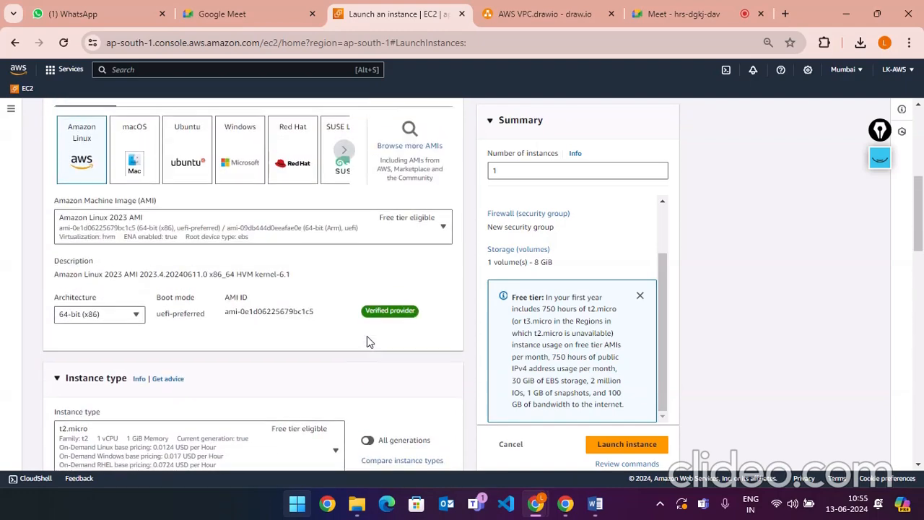
scroll(367, 338, down, 10)
scroll(347, 341, up, 5)
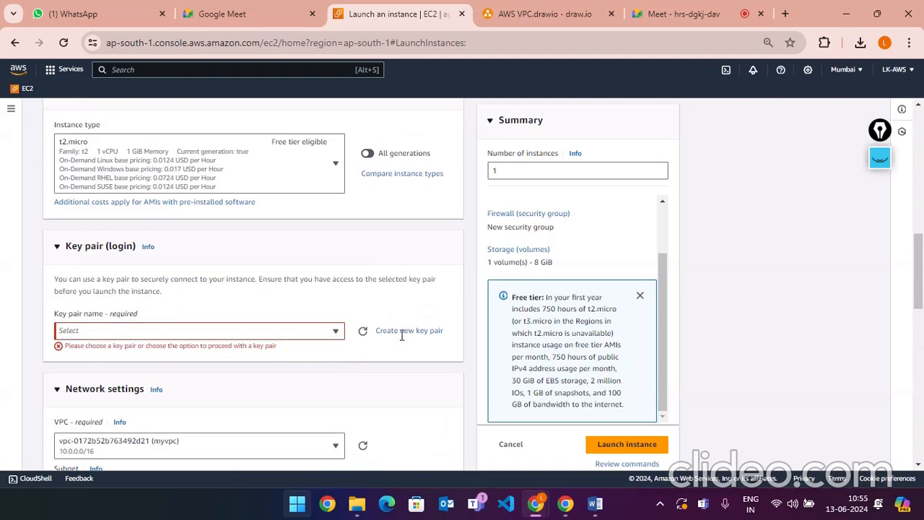
- Reopen the key pair creation dialog and select webserver1306 as the key pair name
click(402, 332)
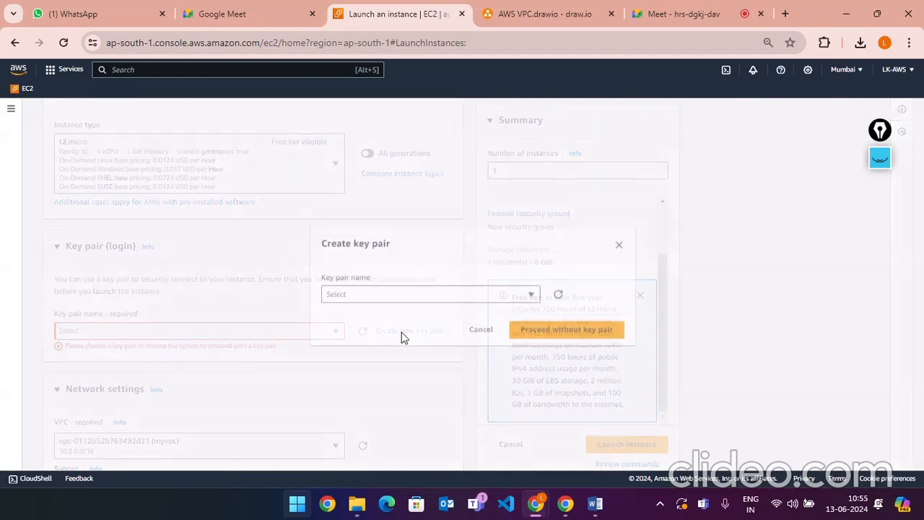
click(619, 244)
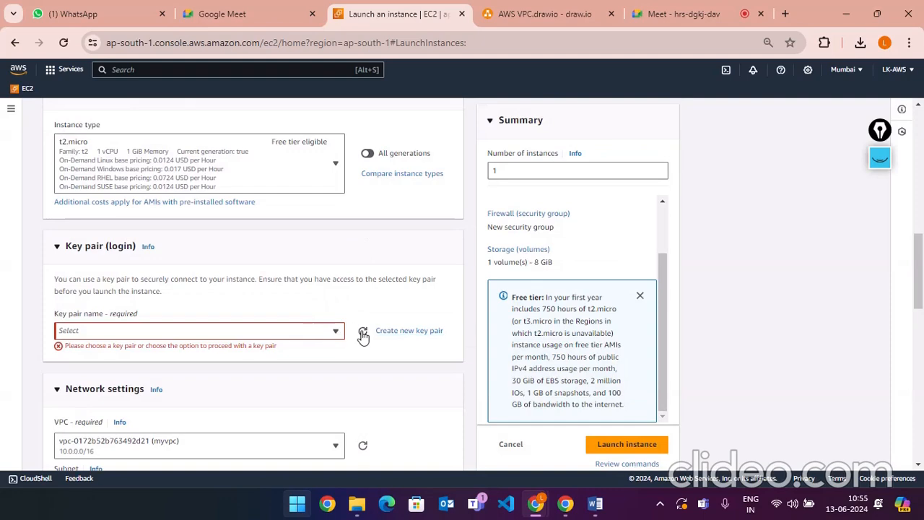
click(404, 333)
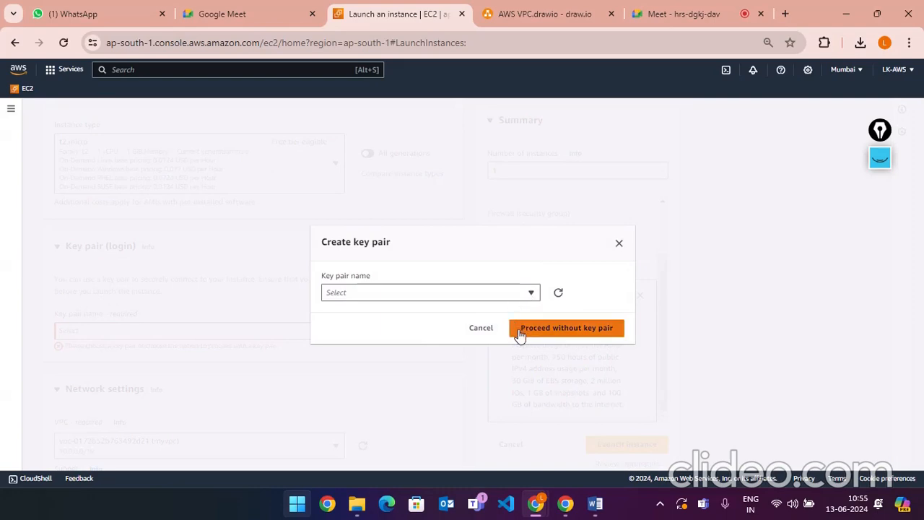
click(373, 294)
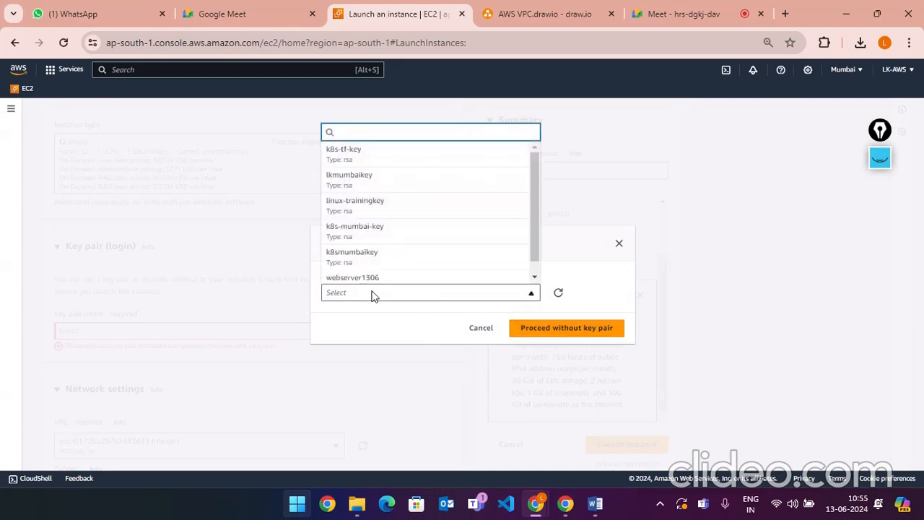
scroll(400, 243, down, 1)
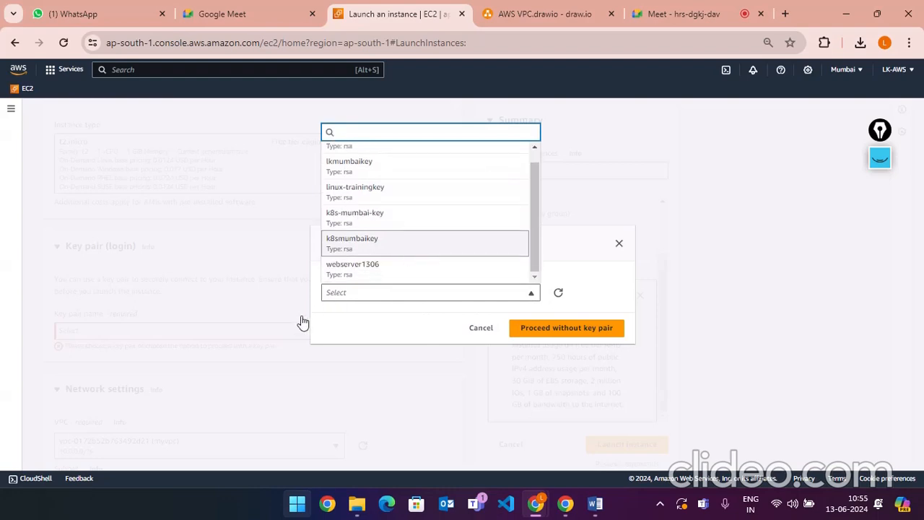
click(362, 271)
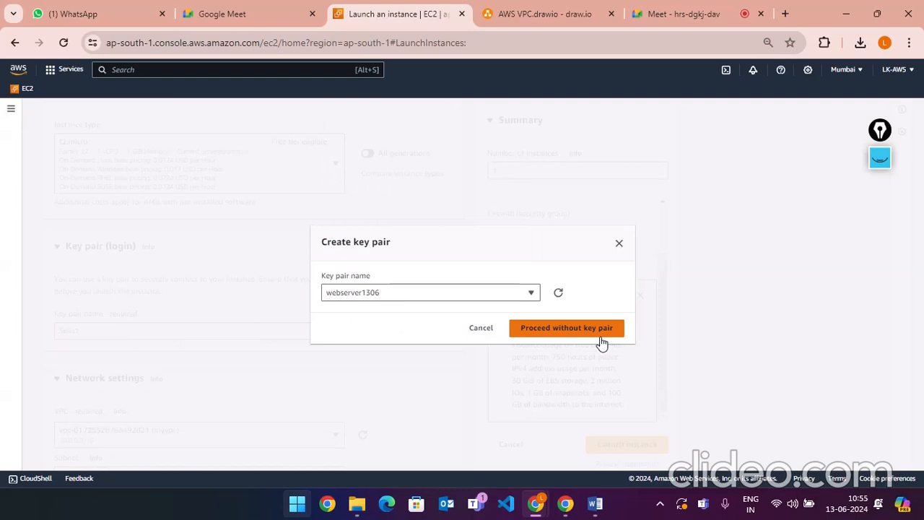
- Close the key pair creation dialog and choose webserver1306 as the instance's key pair in the launch form
click(621, 244)
scroll(305, 293, up, 3)
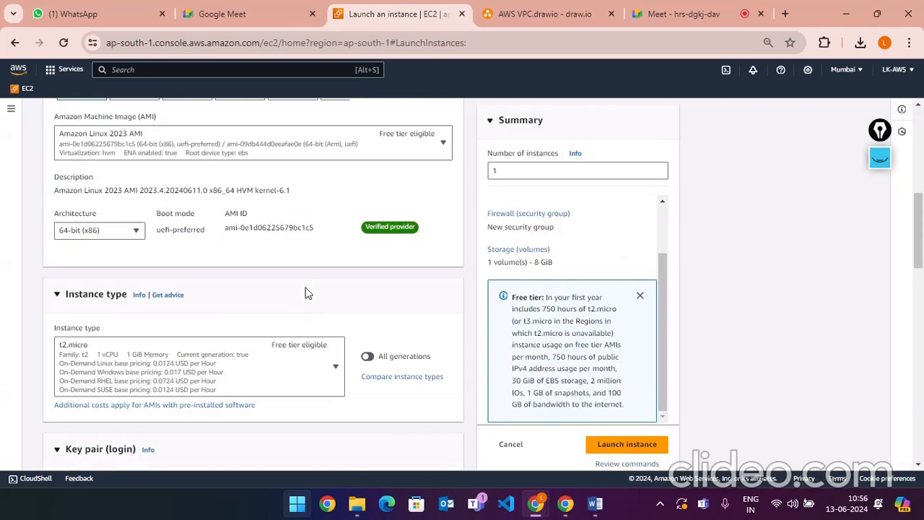
scroll(311, 307, down, 4)
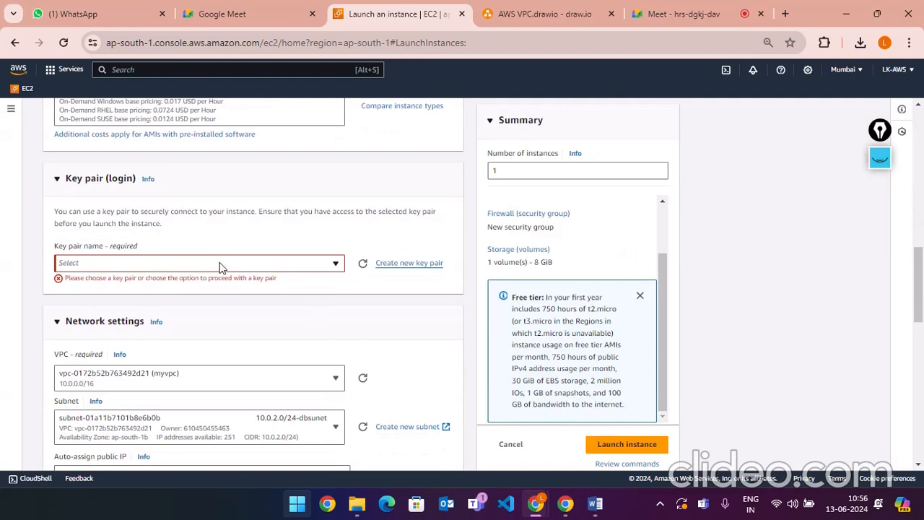
click(297, 269)
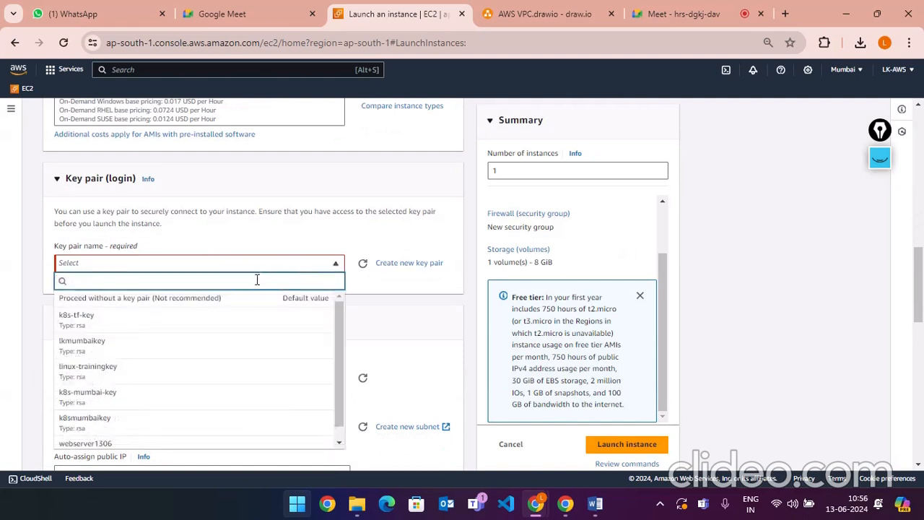
scroll(247, 372, down, 1)
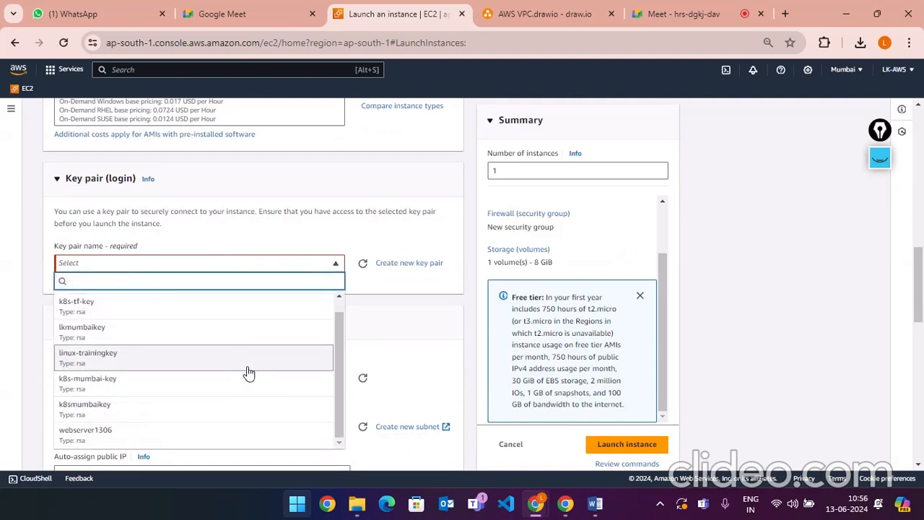
click(217, 435)
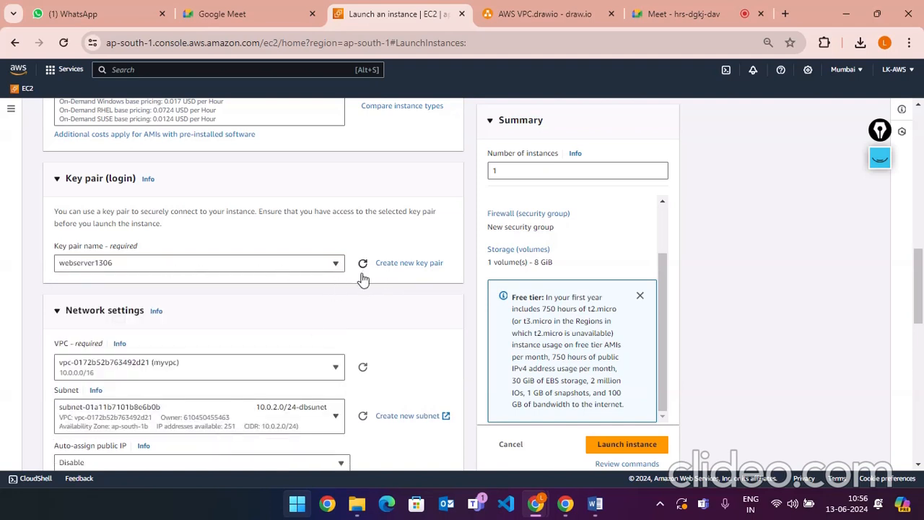
click(425, 265)
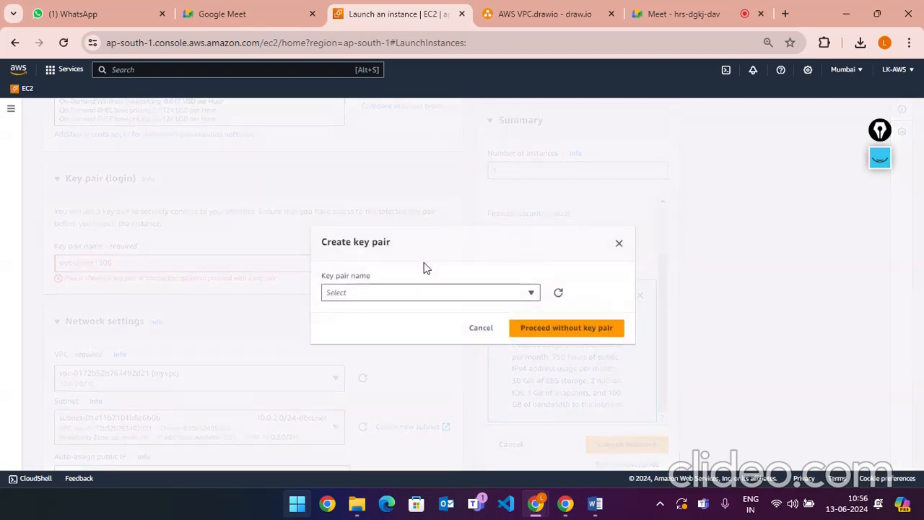
click(418, 295)
click(419, 294)
click(419, 294)
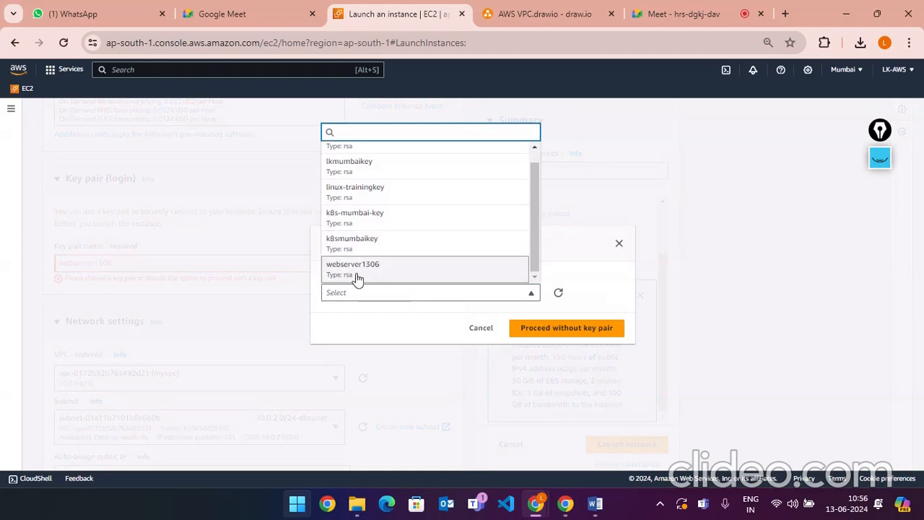
scroll(404, 253, down, 1)
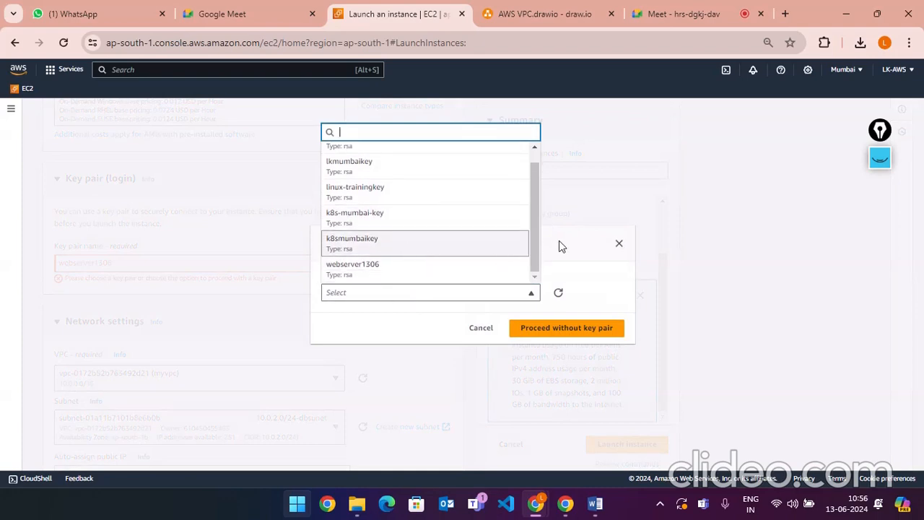
click(578, 238)
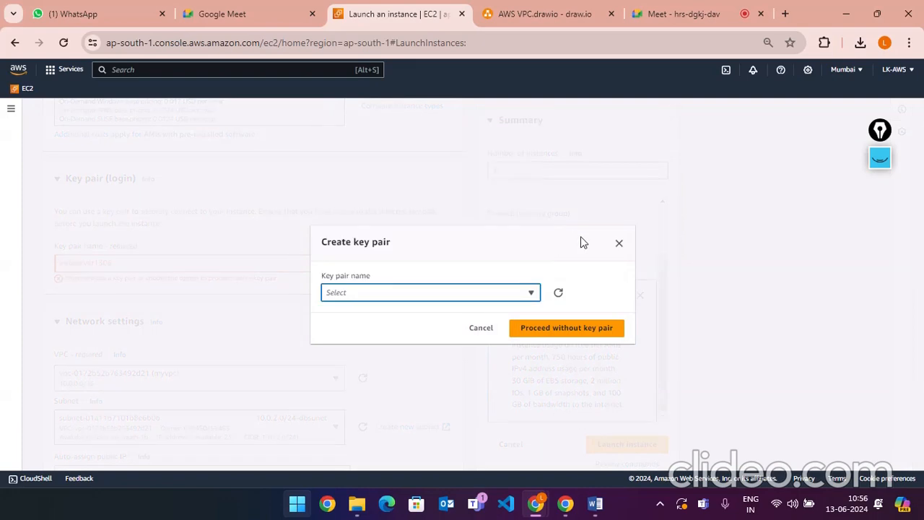
click(619, 245)
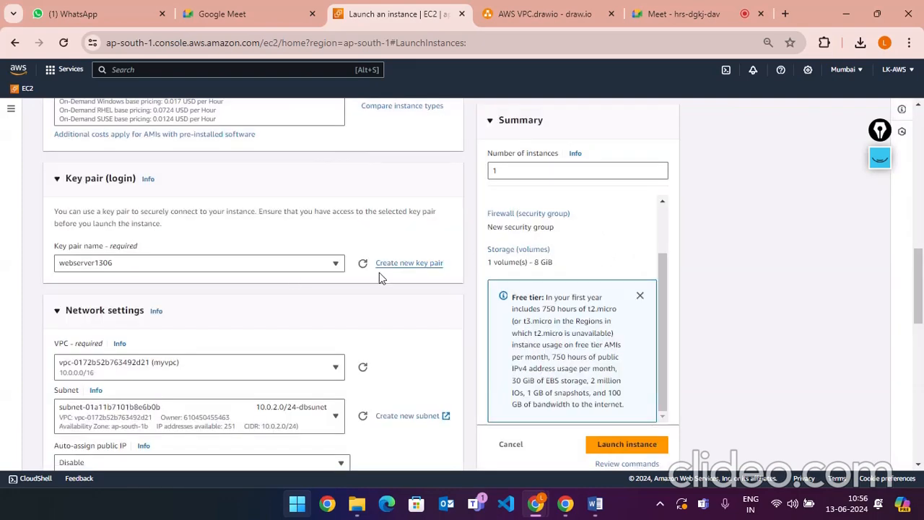
- Reselect webserver1306 as the key pair in the launch form and launch the mysql-db instance
click(231, 267)
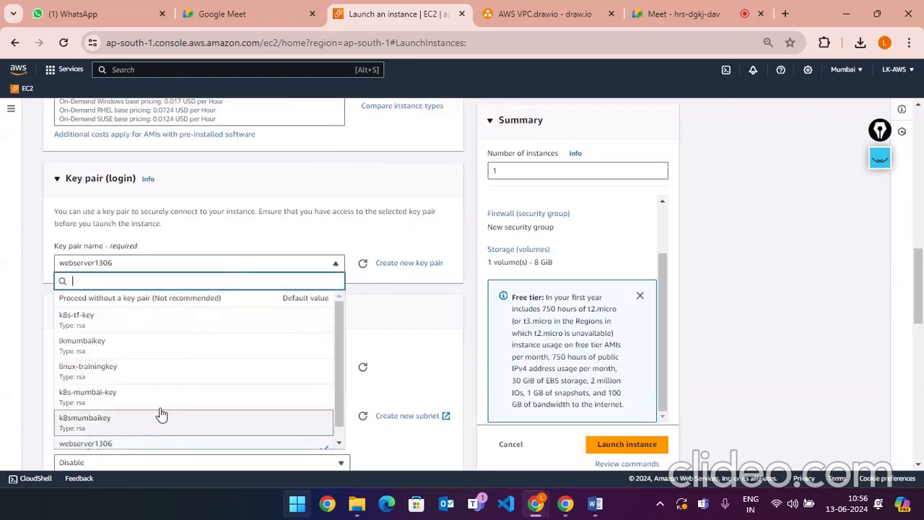
scroll(145, 422, down, 1)
click(124, 439)
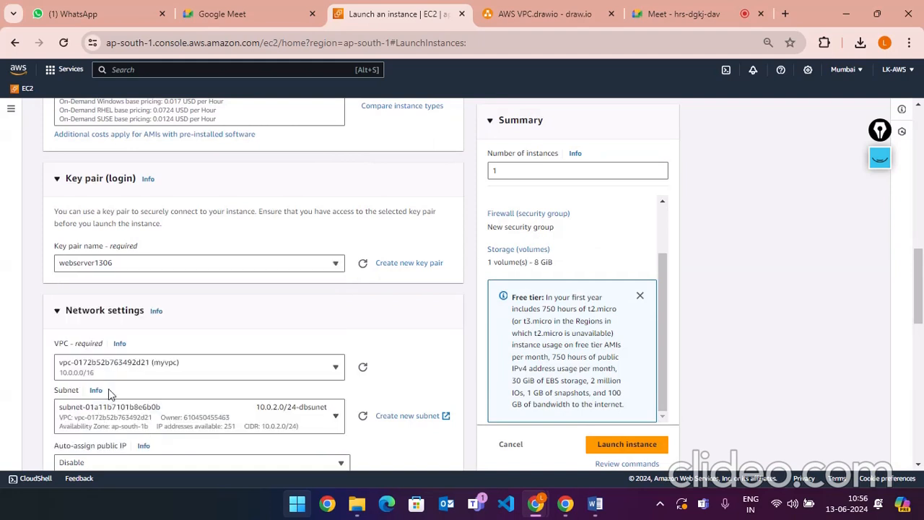
scroll(384, 331, down, 1)
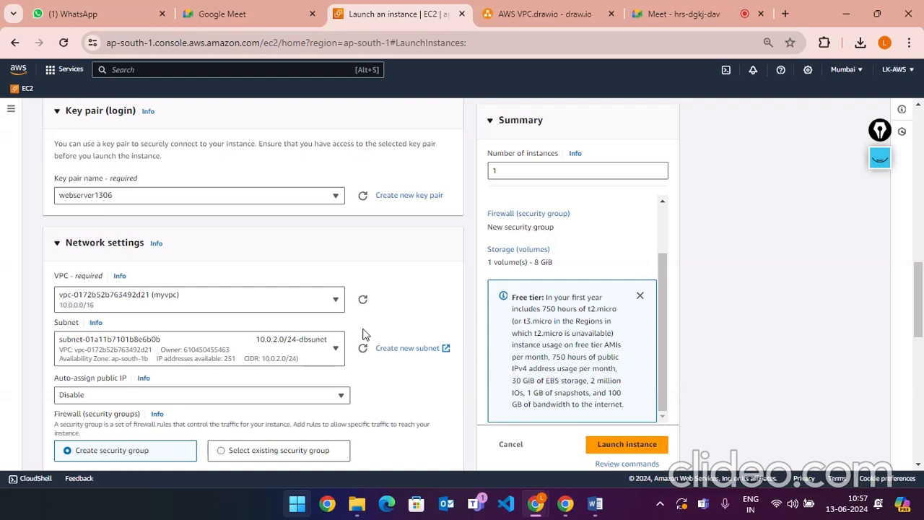
scroll(450, 324, down, 7)
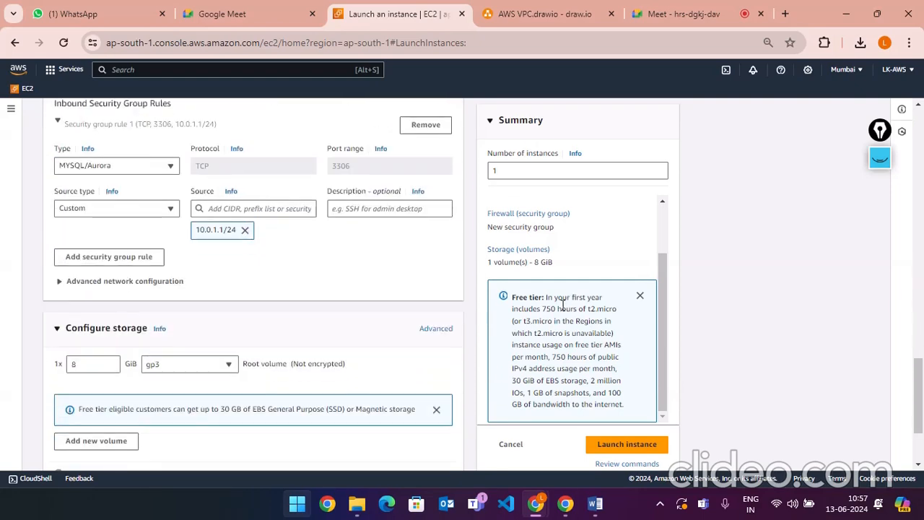
scroll(562, 306, down, 2)
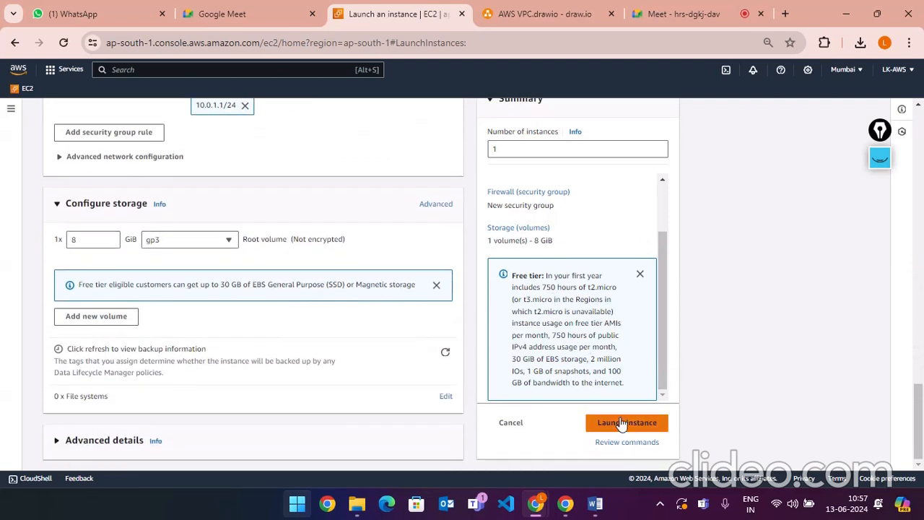
click(621, 424)
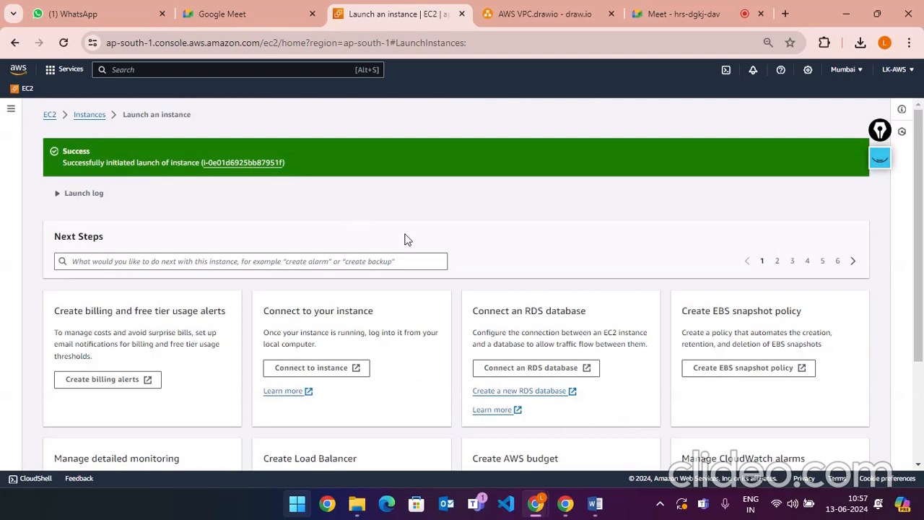
scroll(465, 233, down, 2)
scroll(452, 250, up, 2)
- Switch to the AWS VPC.drawio diagram, show the hand-drawn annotations over it and activate the pen
click(557, 13)
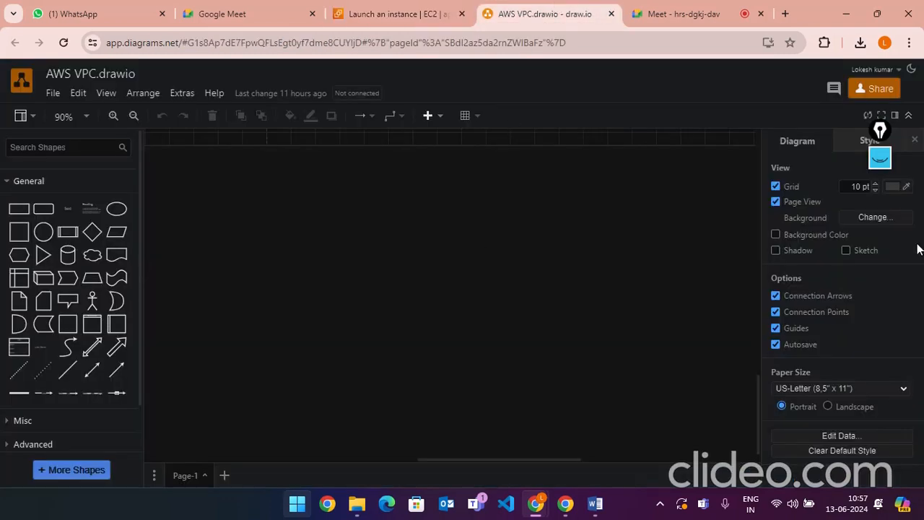
click(878, 165)
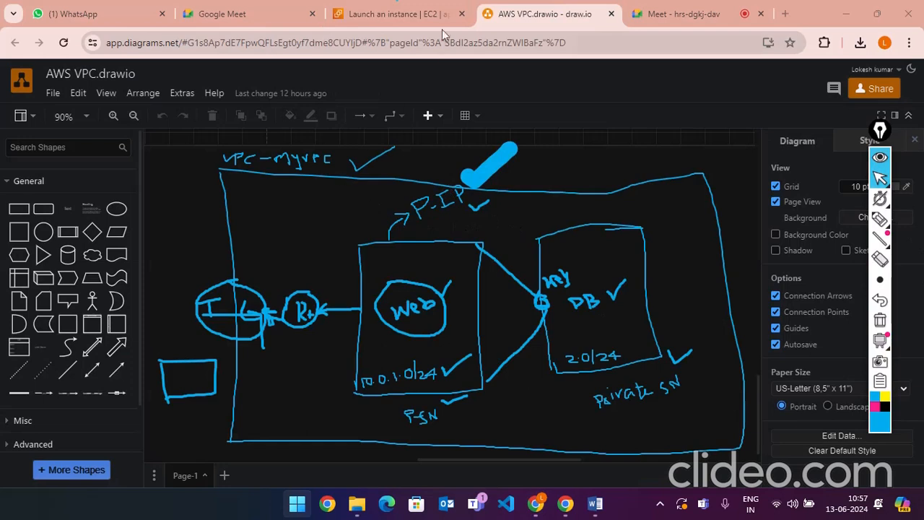
click(879, 220)
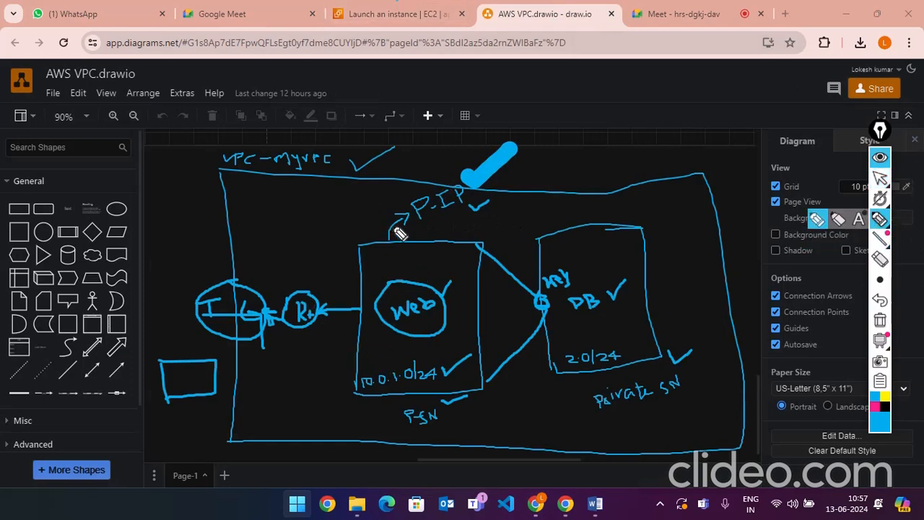
mouse_move(384, 250)
mouse_down()
mouse_move(383, 269)
mouse_move(443, 253)
mouse_up()
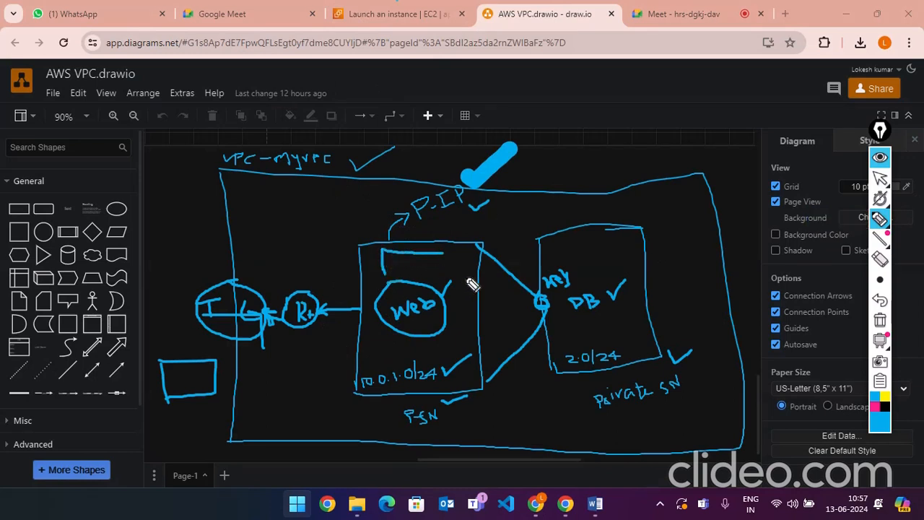
click(881, 301)
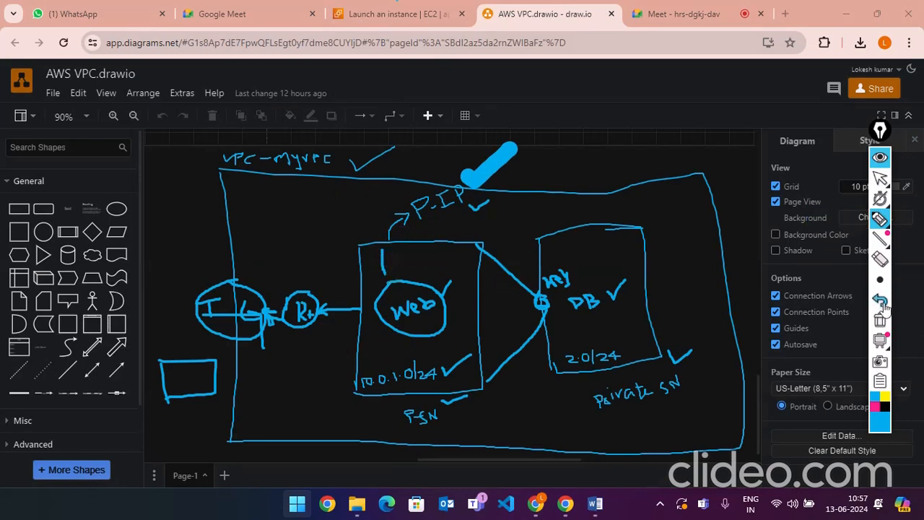
click(881, 300)
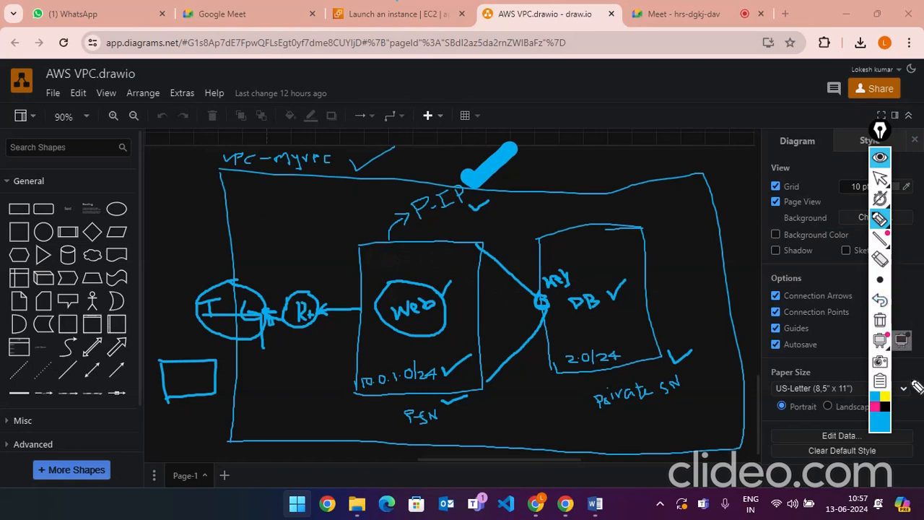
- Draw a pink box labelled Jump above the Web circle inside the public subnet of the sketch
click(875, 408)
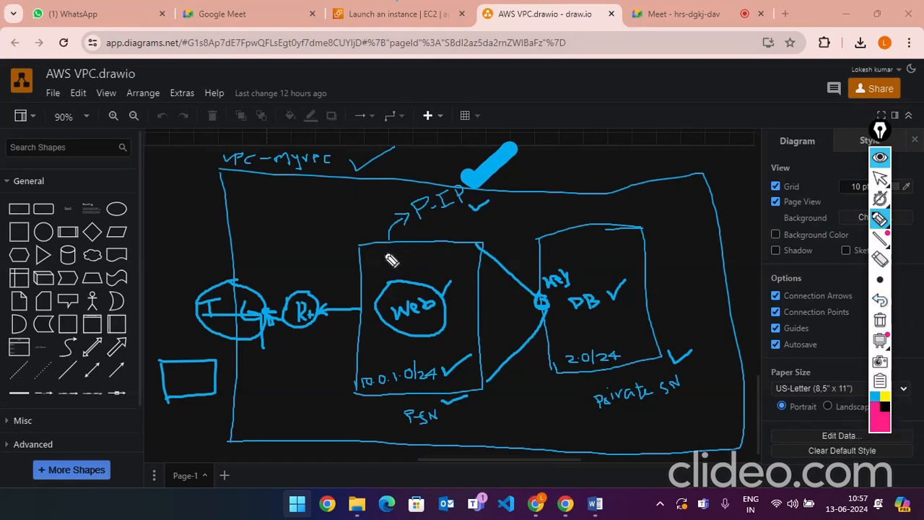
drag(385, 250, 385, 274)
mouse_move(441, 257)
mouse_down()
mouse_move(454, 252)
mouse_move(457, 272)
mouse_move(390, 278)
mouse_up()
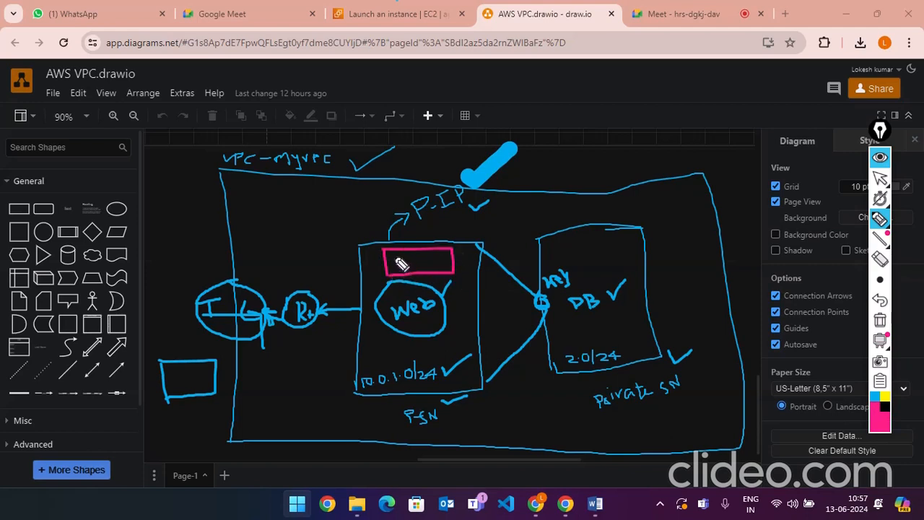
drag(397, 262, 452, 262)
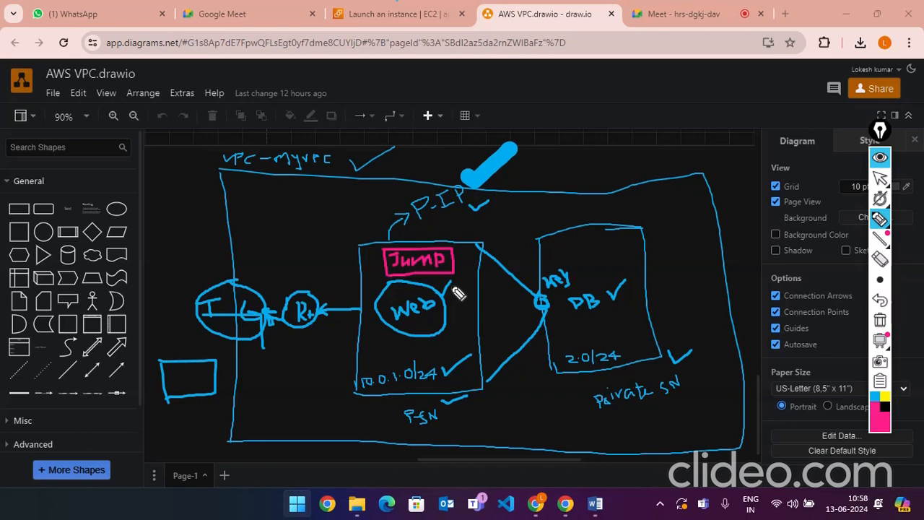
- Hide the annotations, return to the AWS console and list the running EC2 instances
click(879, 157)
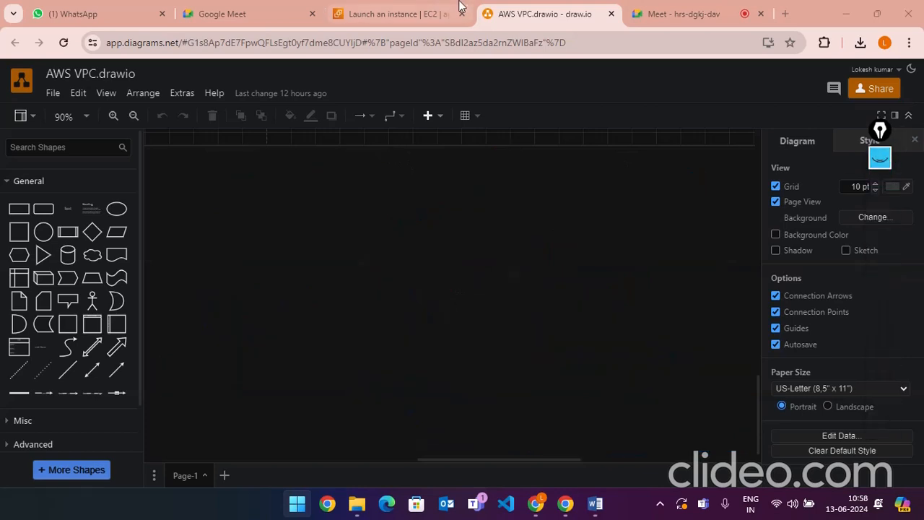
click(431, 9)
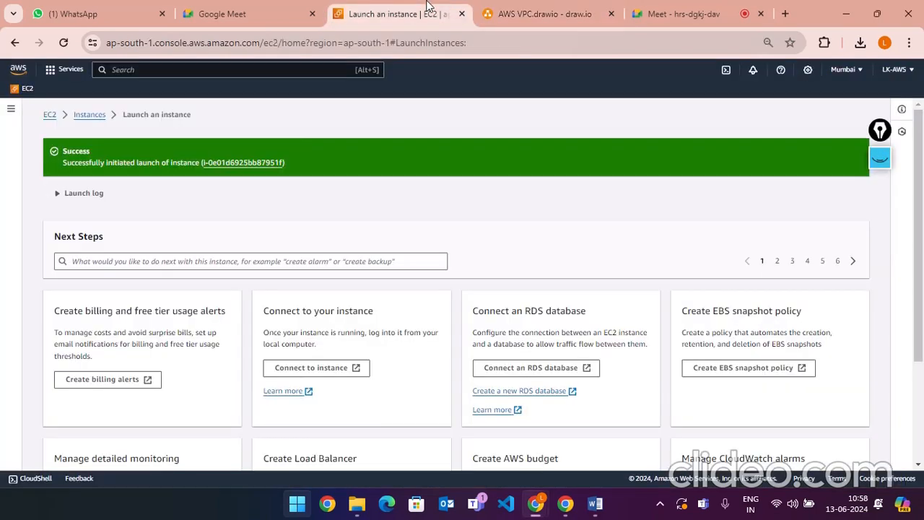
click(49, 116)
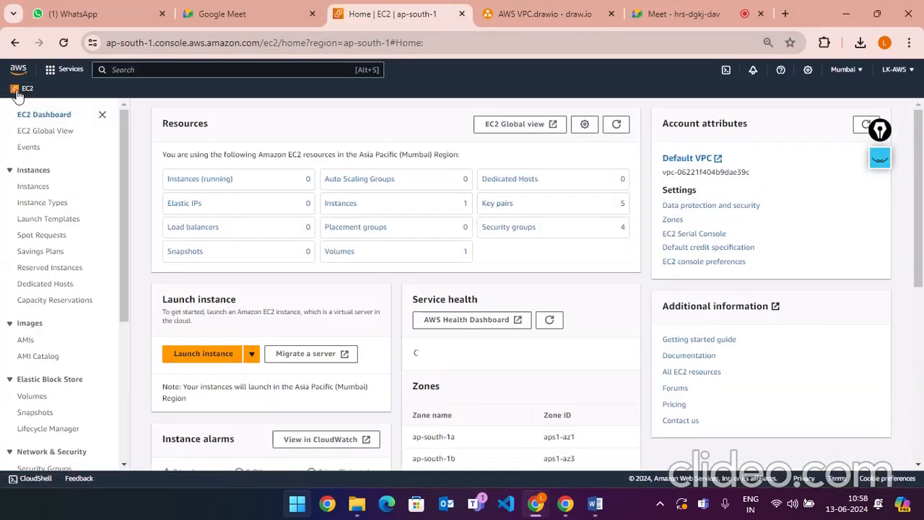
click(187, 179)
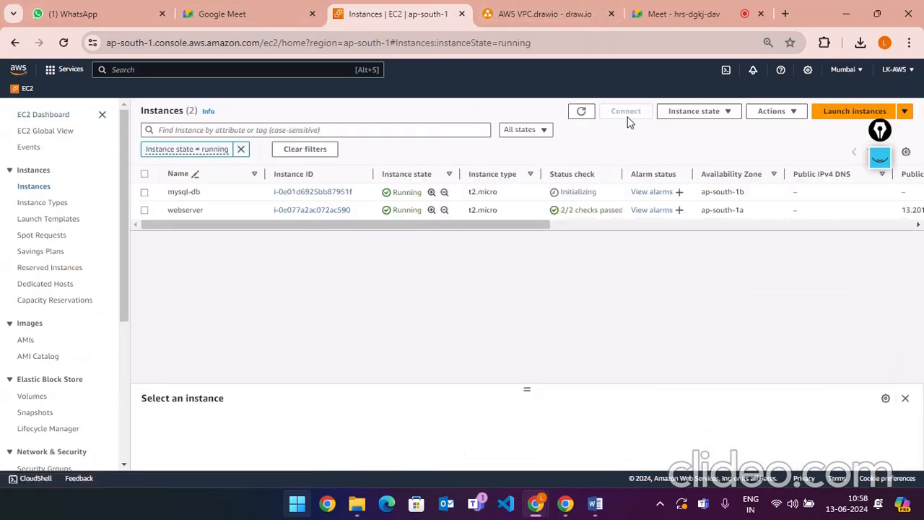
- Start launching a new EC2 instance and name it bastian-jump-server
click(841, 114)
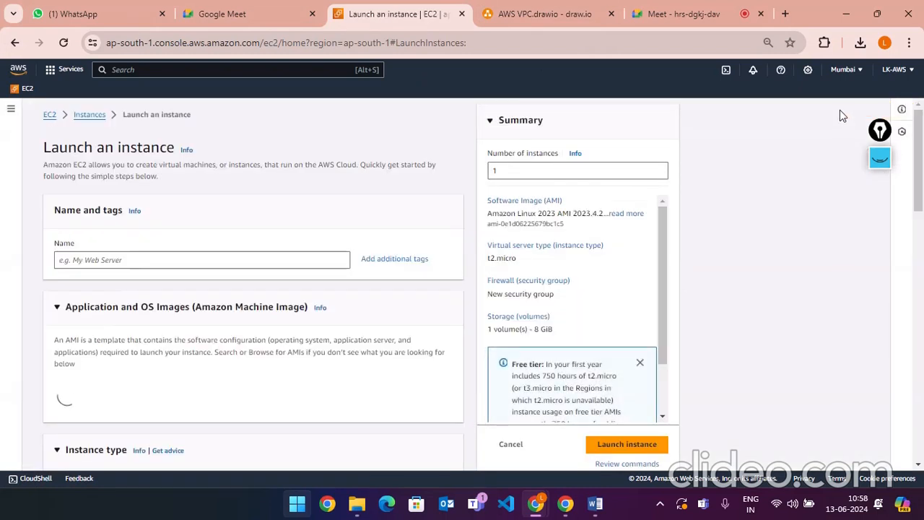
click(132, 256)
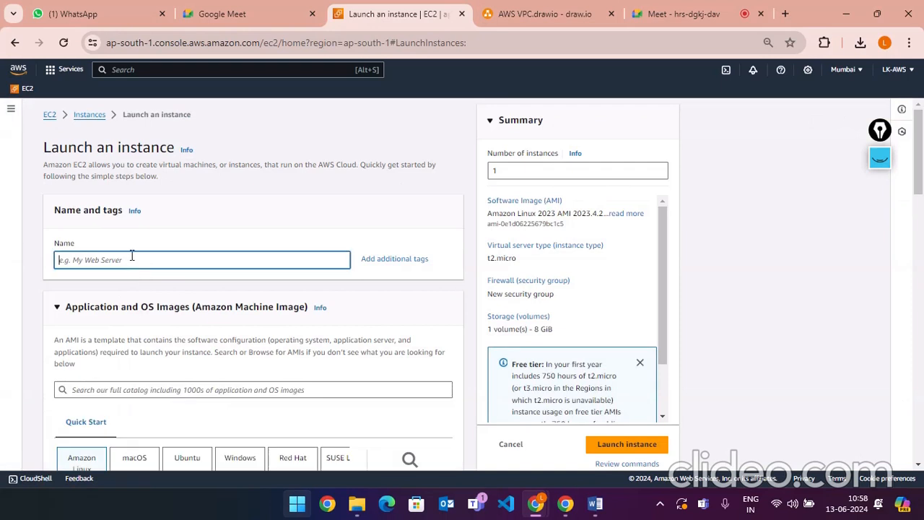
text(bastian-jump-server)
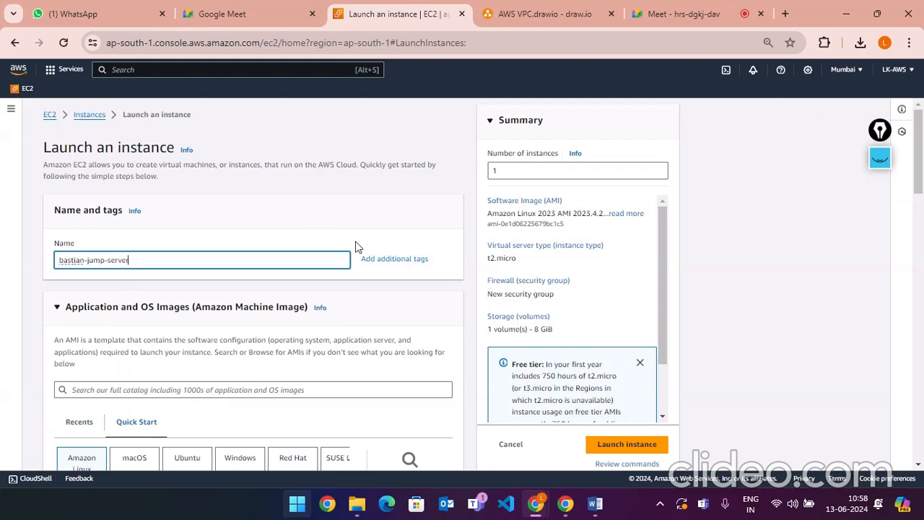
click(260, 237)
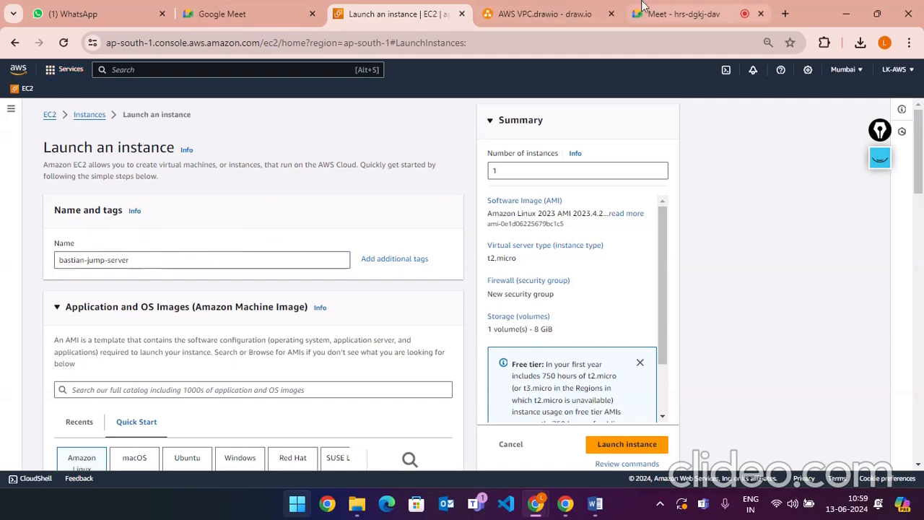
- Switch to the annotated AWS VPC.drawio sketch and draw three long pink arrows from outside the VPC across to the private DB subnet
click(556, 14)
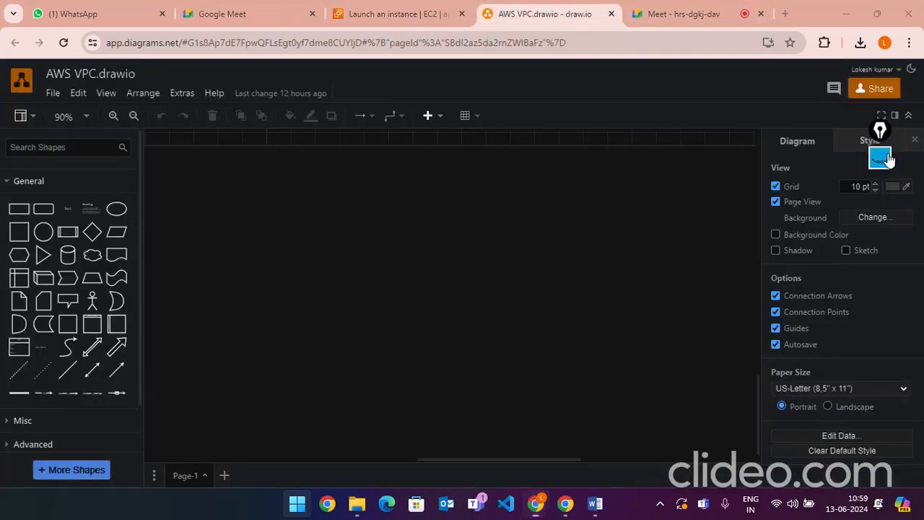
click(887, 157)
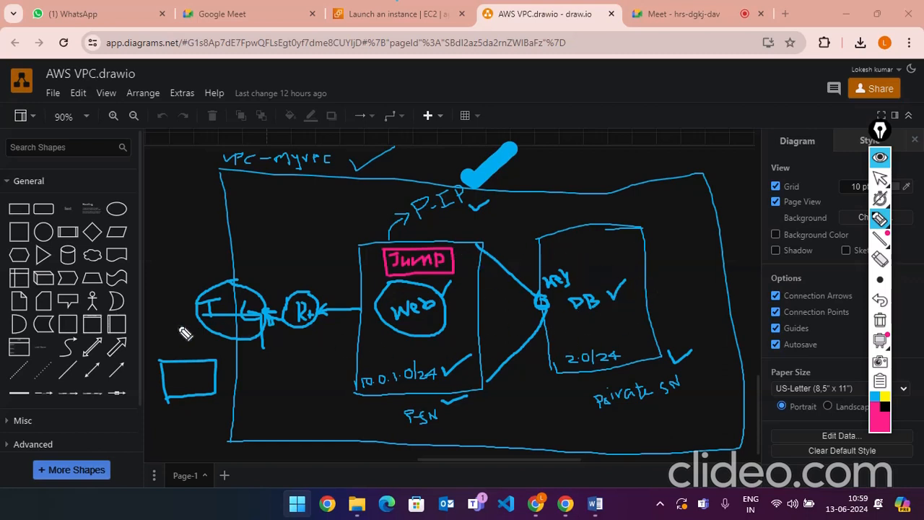
mouse_move(192, 331)
mouse_down()
mouse_move(604, 320)
mouse_move(593, 309)
mouse_move(656, 309)
mouse_move(610, 330)
mouse_up()
drag(210, 335, 654, 337)
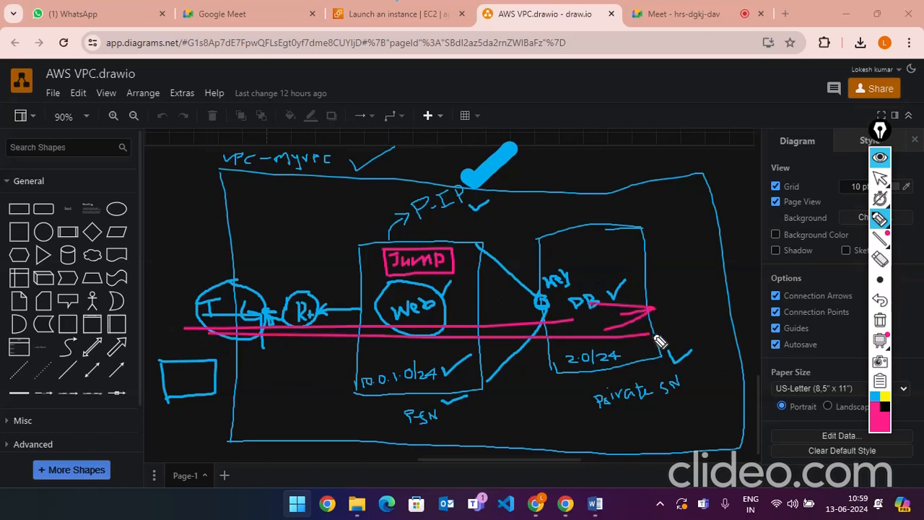
drag(577, 322, 664, 334)
drag(664, 333, 611, 351)
drag(258, 372, 696, 366)
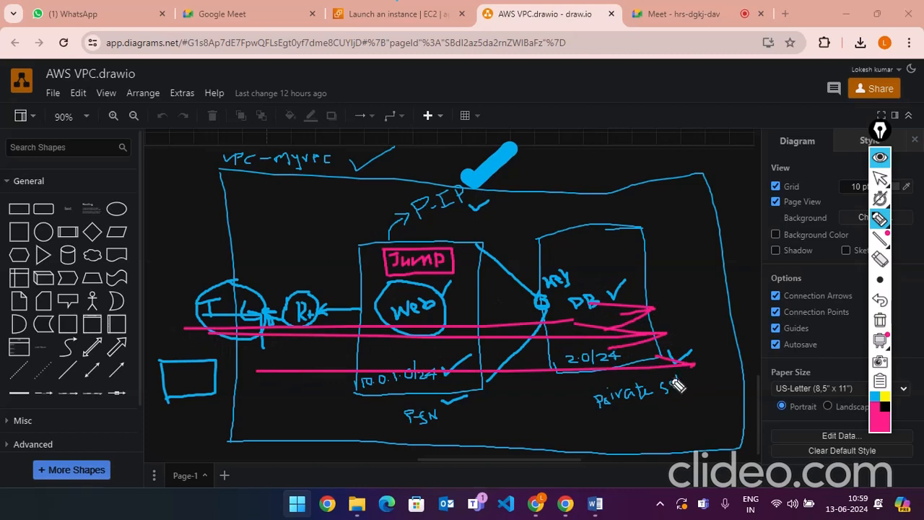
- Undo the three pink arrows drawn across the VPC sketch
click(880, 299)
click(881, 298)
click(881, 299)
click(881, 299)
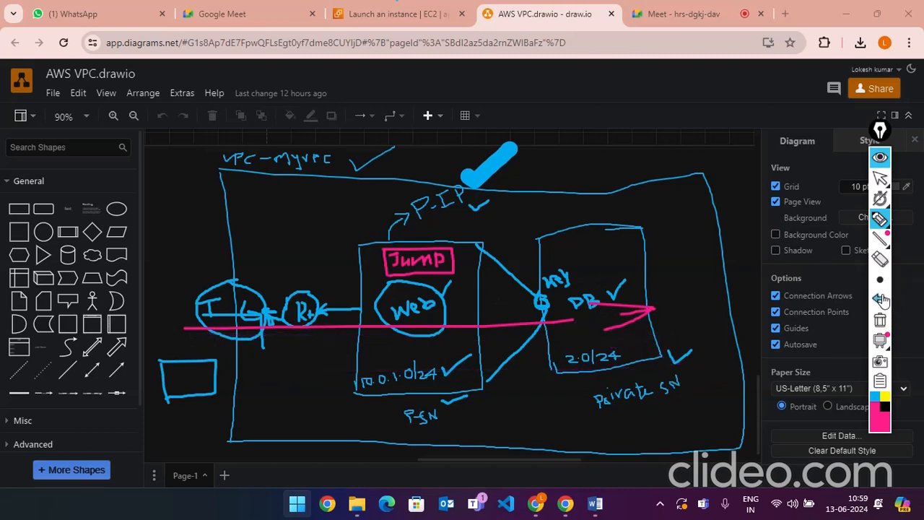
click(880, 299)
click(881, 299)
click(881, 299)
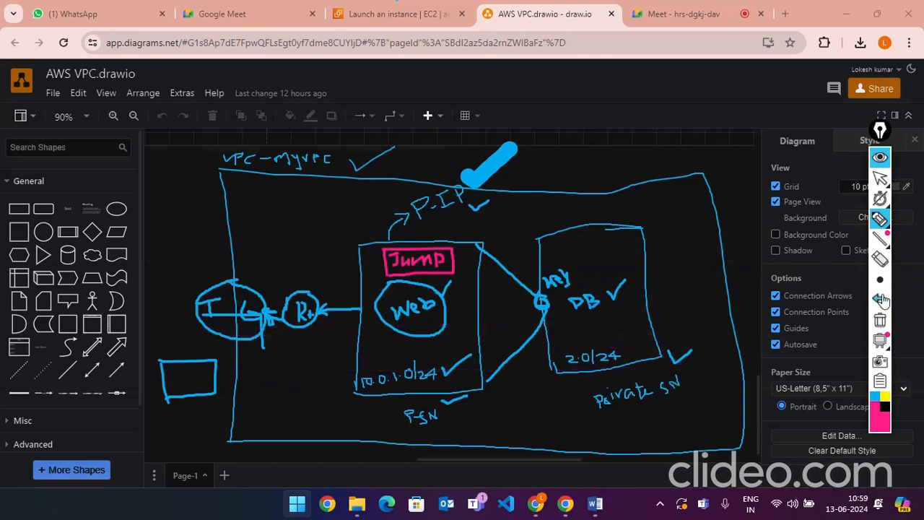
- Draw a pink arrow from the Jump box to the private subnet, circle DB and add a handwritten label beside it
mouse_move(663, 296)
mouse_down()
mouse_move(675, 311)
mouse_move(695, 288)
mouse_up()
click(881, 298)
mouse_move(455, 260)
mouse_down()
mouse_move(543, 266)
mouse_move(533, 274)
mouse_up()
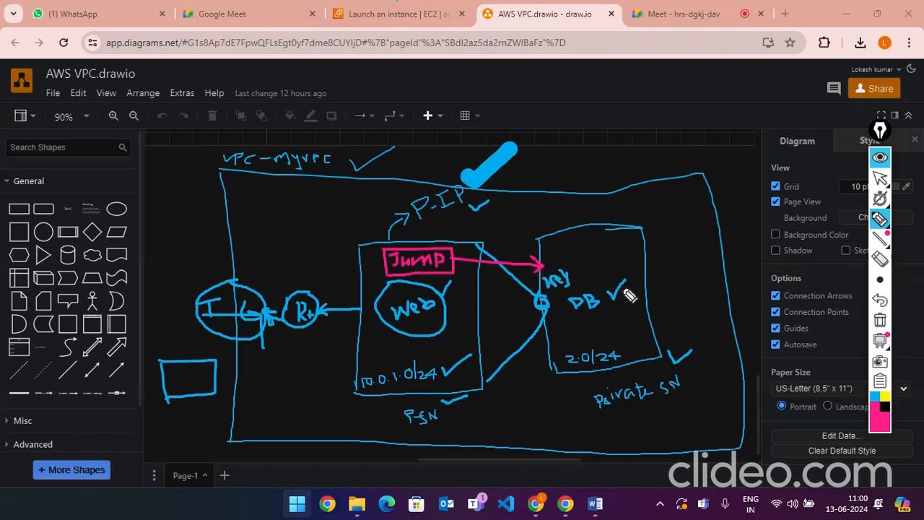
mouse_move(623, 270)
mouse_down()
mouse_move(566, 283)
mouse_move(653, 306)
mouse_move(610, 269)
mouse_move(652, 280)
mouse_move(658, 265)
mouse_move(673, 288)
mouse_move(676, 270)
mouse_move(696, 265)
mouse_move(671, 226)
mouse_up()
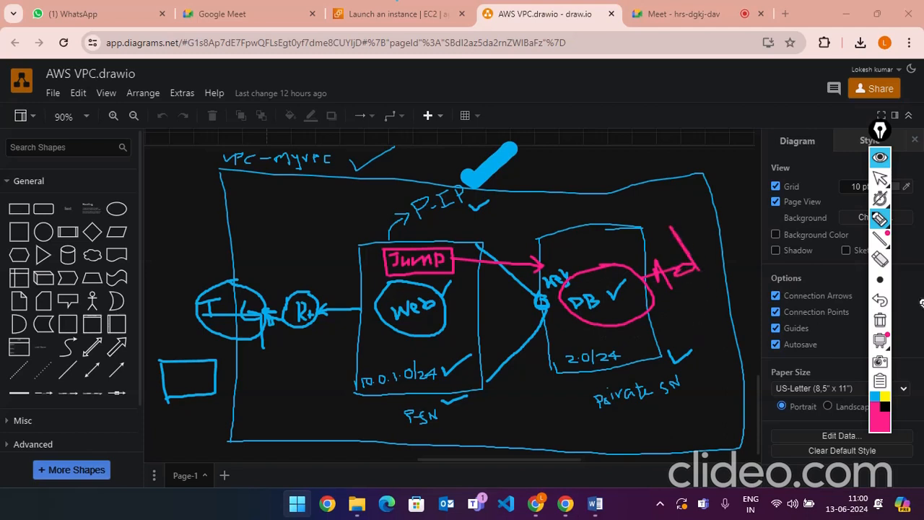
- Undo the handwritten label, the circle around DB and the pink arrow from the Jump box
click(881, 301)
click(881, 300)
click(880, 300)
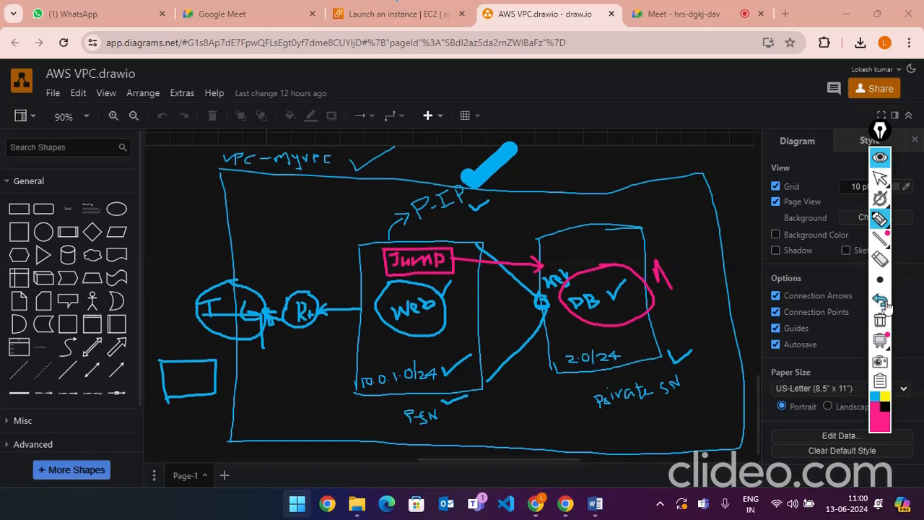
click(884, 302)
click(884, 303)
click(884, 303)
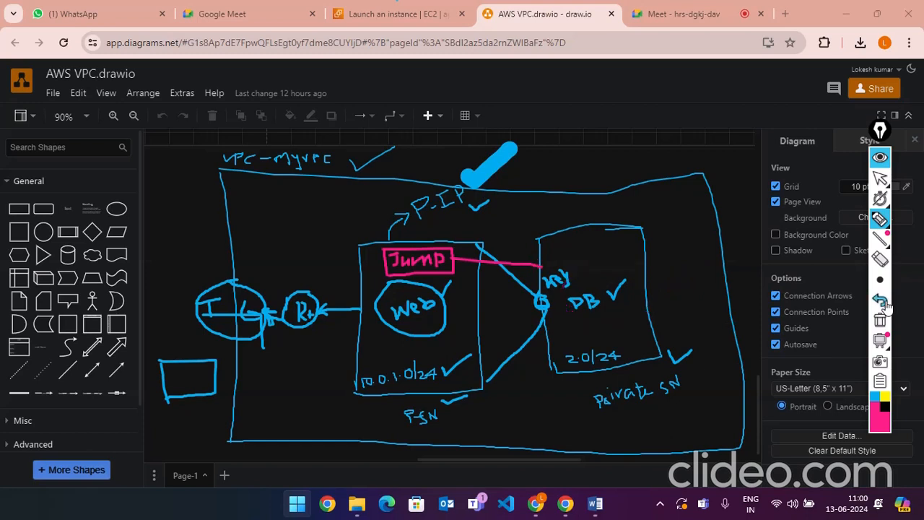
click(884, 302)
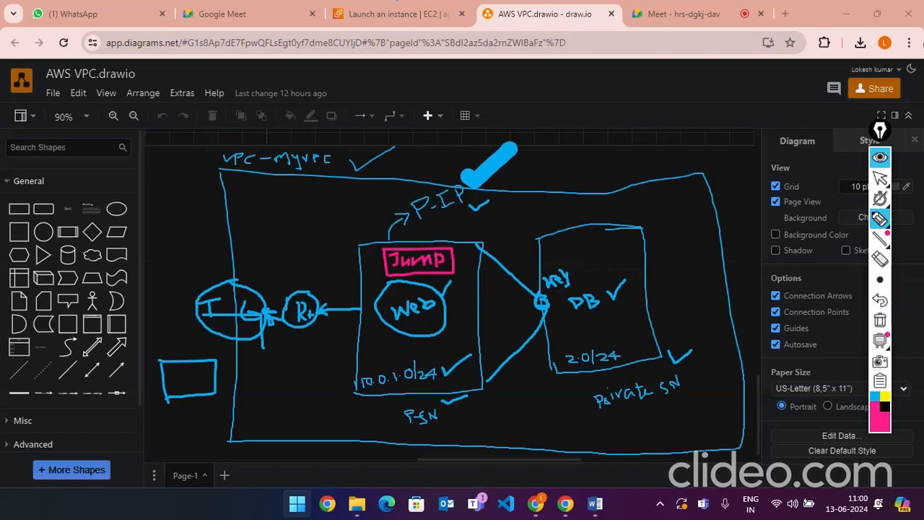
- Hide the annotations, return to the EC2 launch form and go to the machine image search
click(880, 158)
click(366, 15)
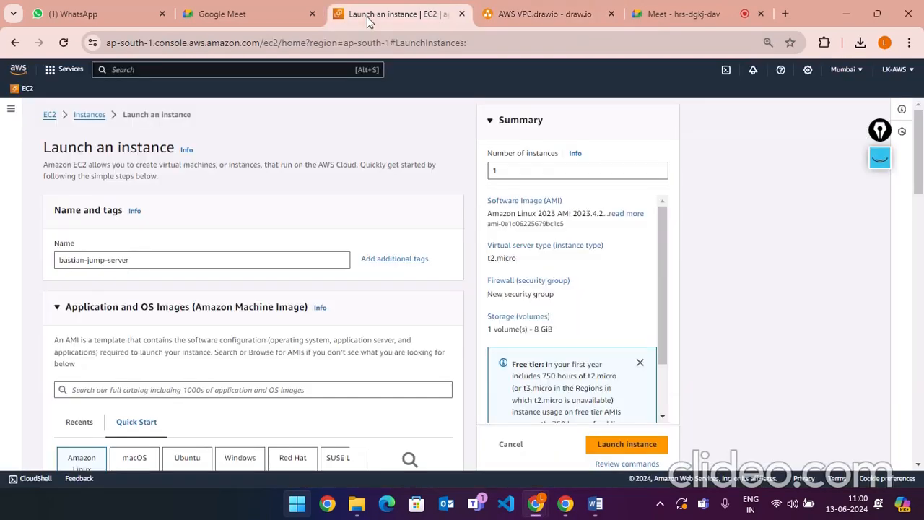
scroll(420, 284, down, 1)
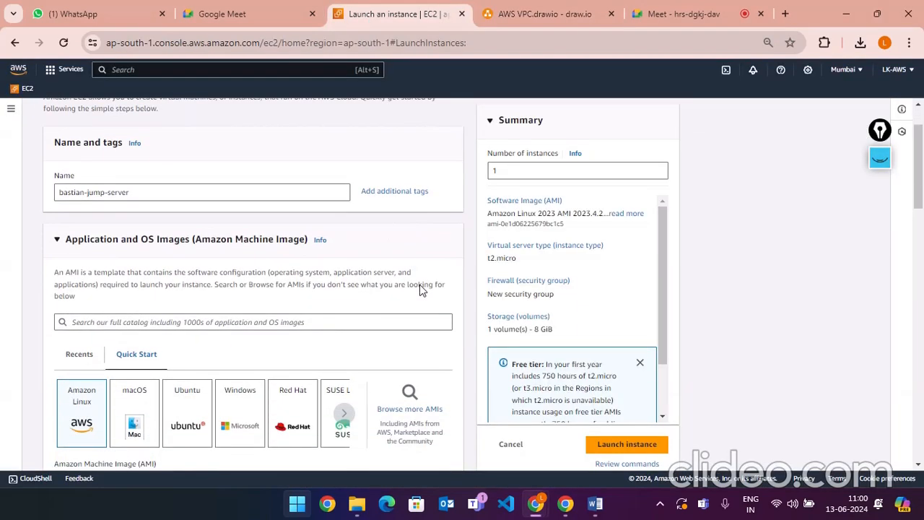
scroll(343, 266, down, 1)
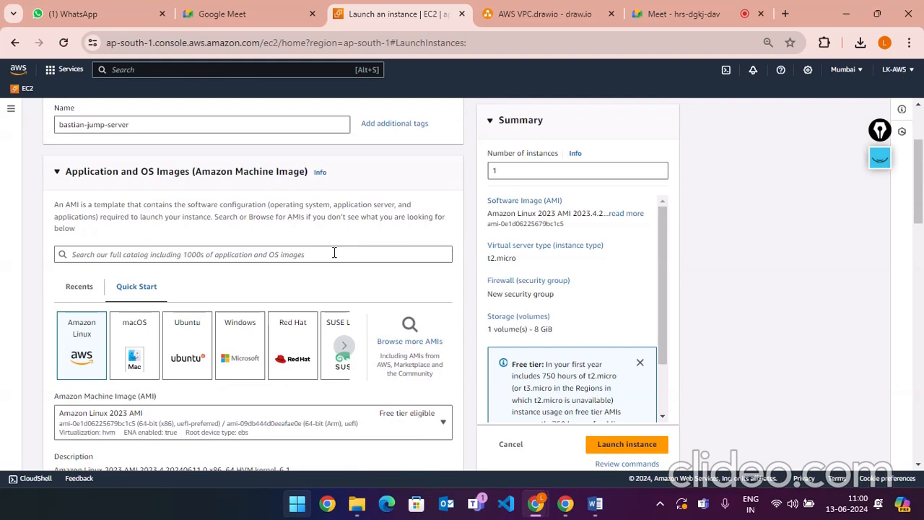
click(318, 254)
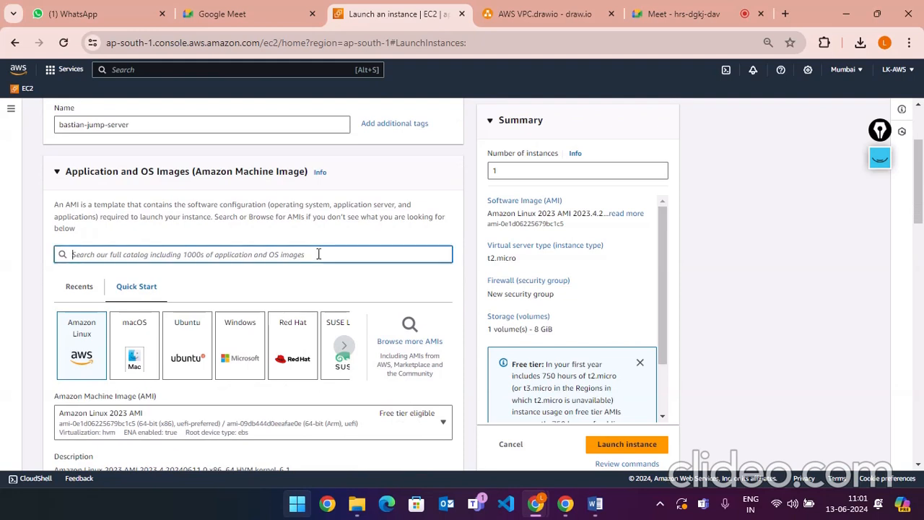
- Show the annotated VPC sketch again and add small pink ticks at the public subnet's upper corner and beside the Web circle
click(560, 11)
click(880, 164)
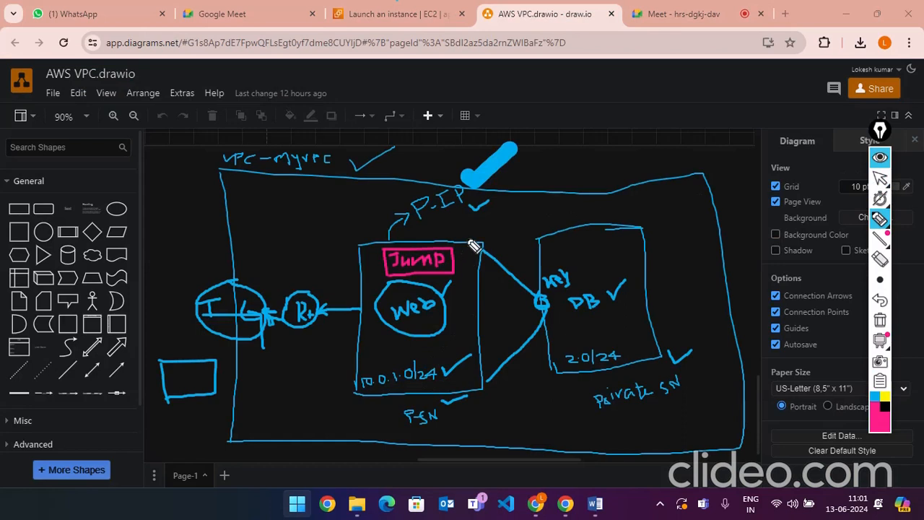
drag(468, 241, 481, 238)
drag(447, 289, 456, 285)
drag(449, 327, 456, 318)
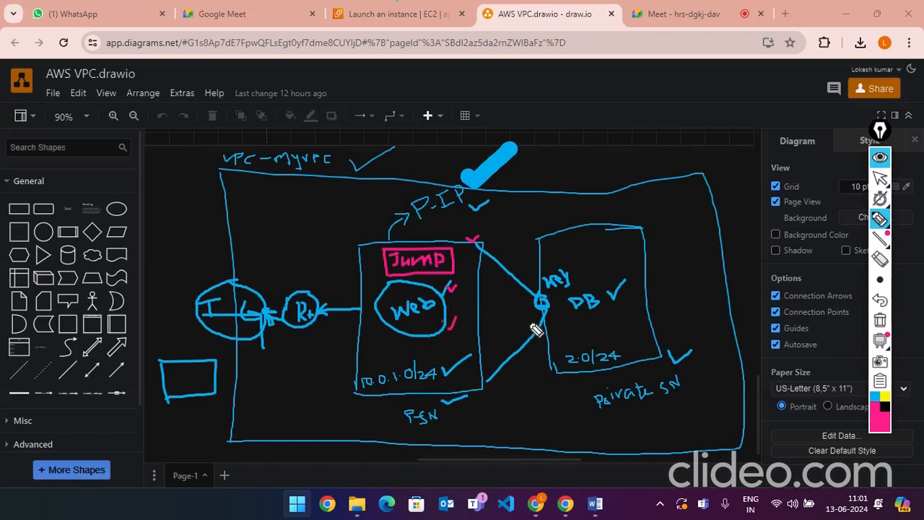
- Circle the Private SN label in pink, link it to the Jump box, and connect a small circle beside it to Web
click(662, 377)
mouse_move(648, 370)
mouse_down()
mouse_move(694, 369)
mouse_move(626, 373)
mouse_move(575, 406)
mouse_move(681, 406)
mouse_move(705, 377)
mouse_move(585, 398)
mouse_move(561, 353)
mouse_move(470, 265)
mouse_up()
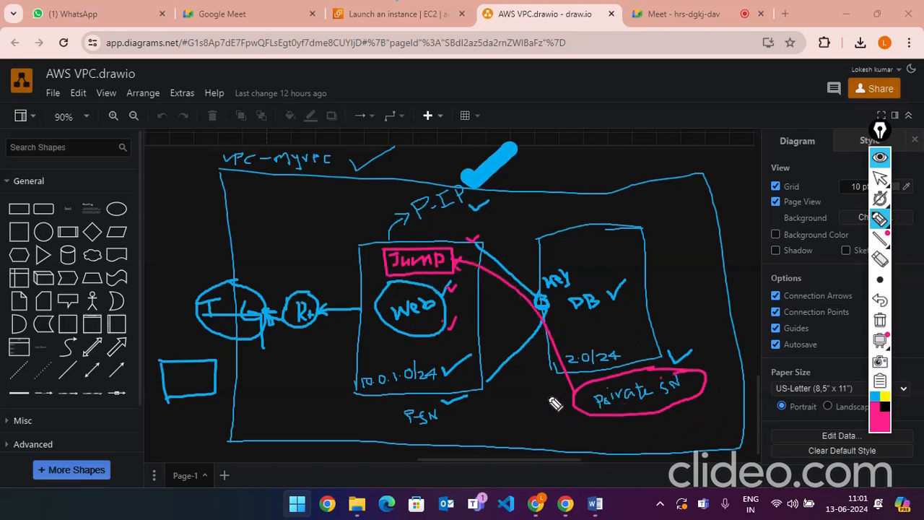
mouse_move(536, 399)
mouse_down()
mouse_move(549, 410)
mouse_move(402, 327)
mouse_up()
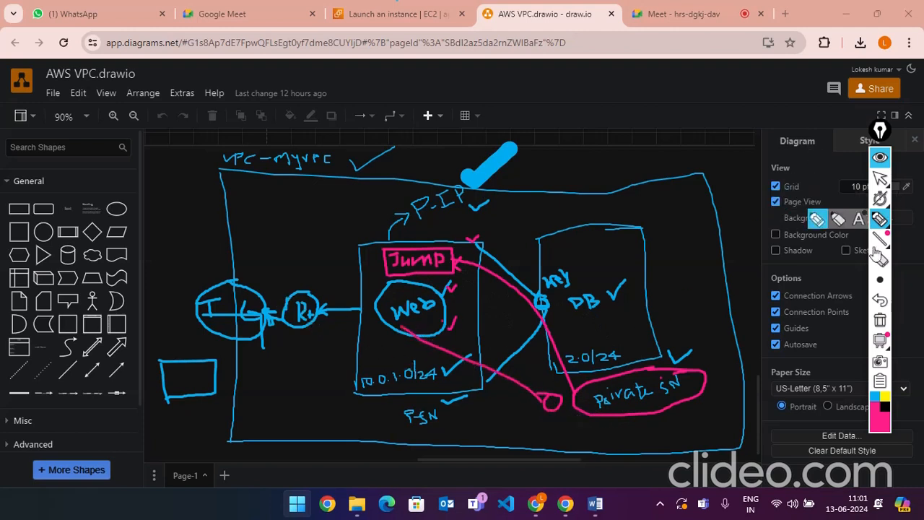
- Undo the small circle, the connecting lines and the circle around Private SN, leaving the small pink ticks in place
click(880, 307)
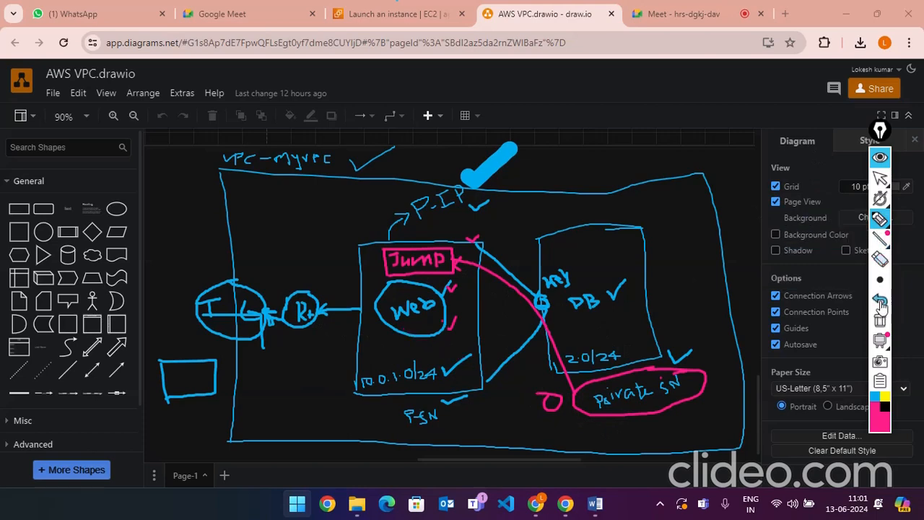
click(881, 306)
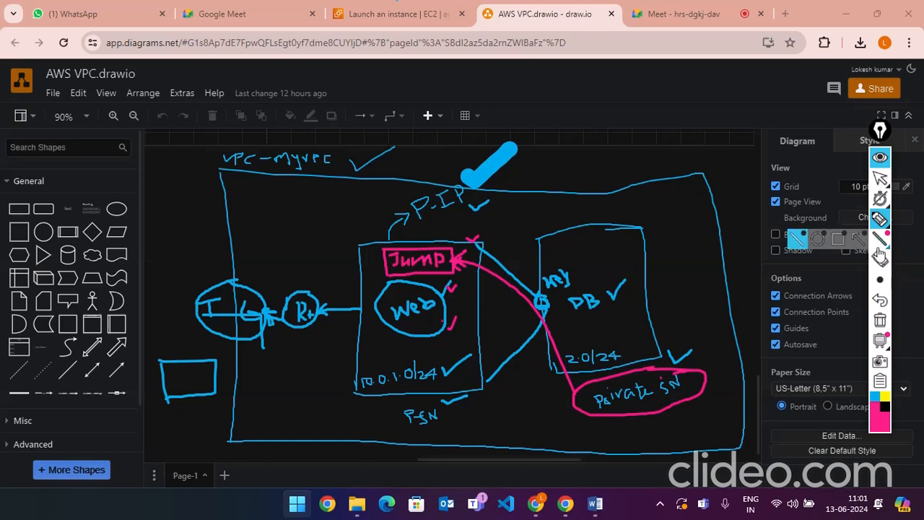
click(883, 305)
click(882, 304)
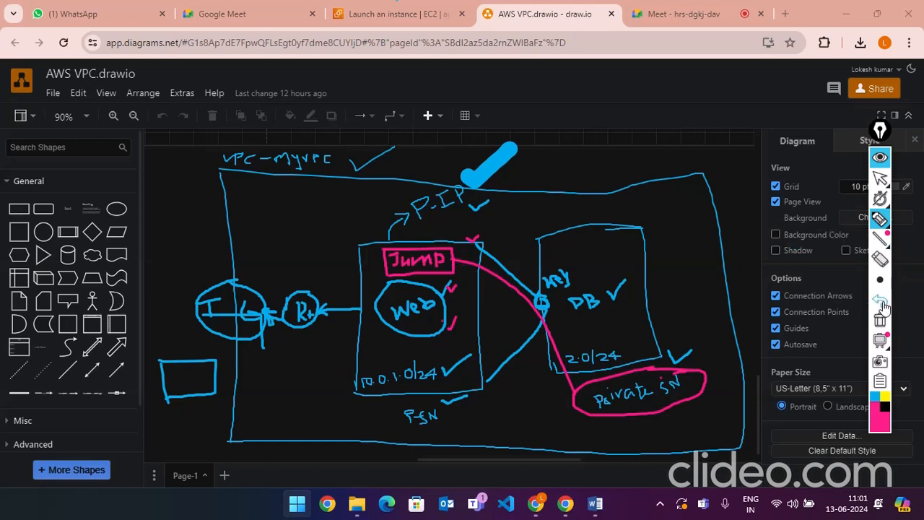
click(883, 305)
click(882, 304)
click(882, 304)
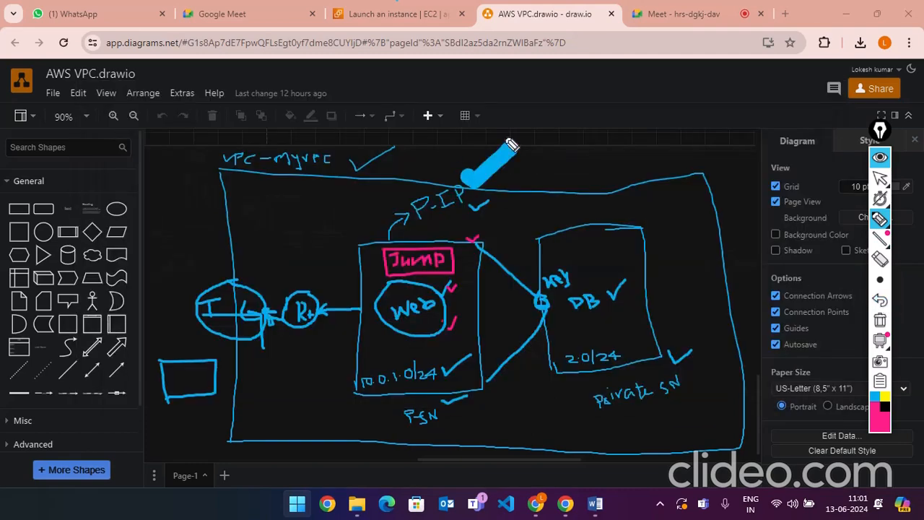
- Hide the annotations, return to the EC2 launch form and go past the image and instance type to the key pair settings
click(880, 161)
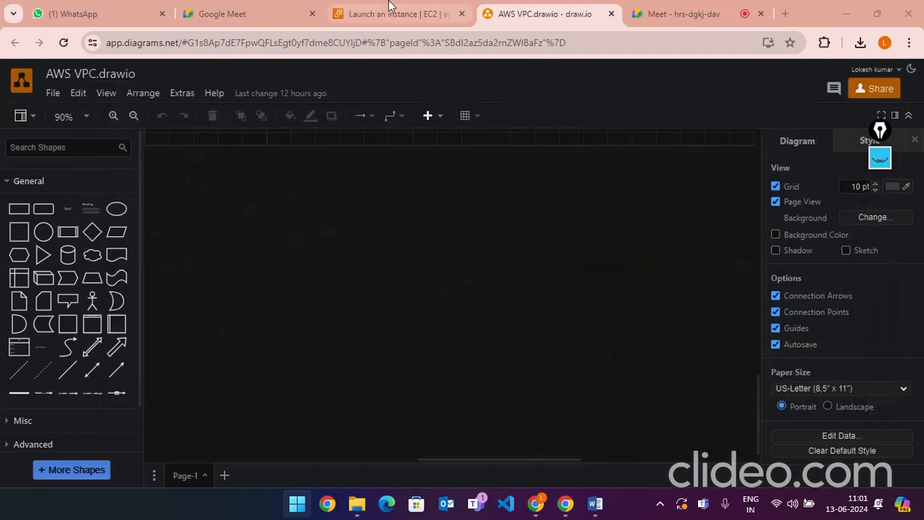
click(397, 14)
scroll(315, 314, down, 1)
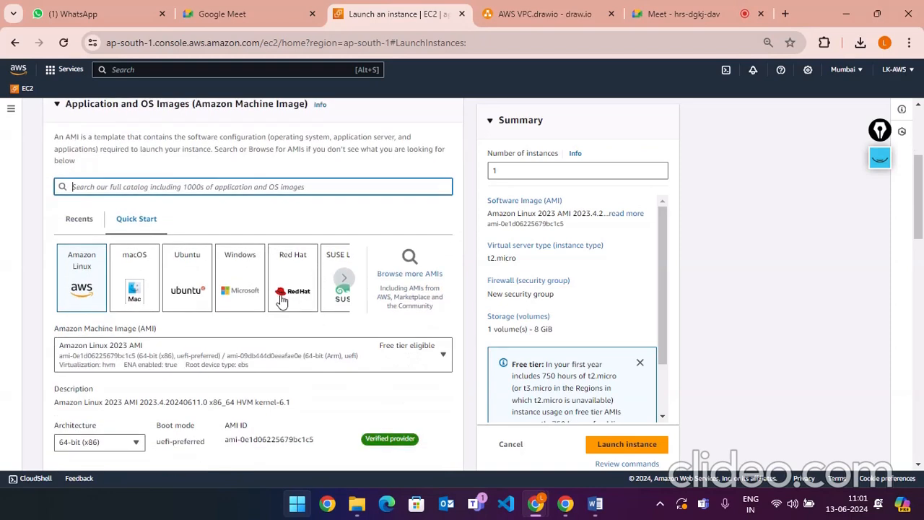
scroll(192, 334, down, 3)
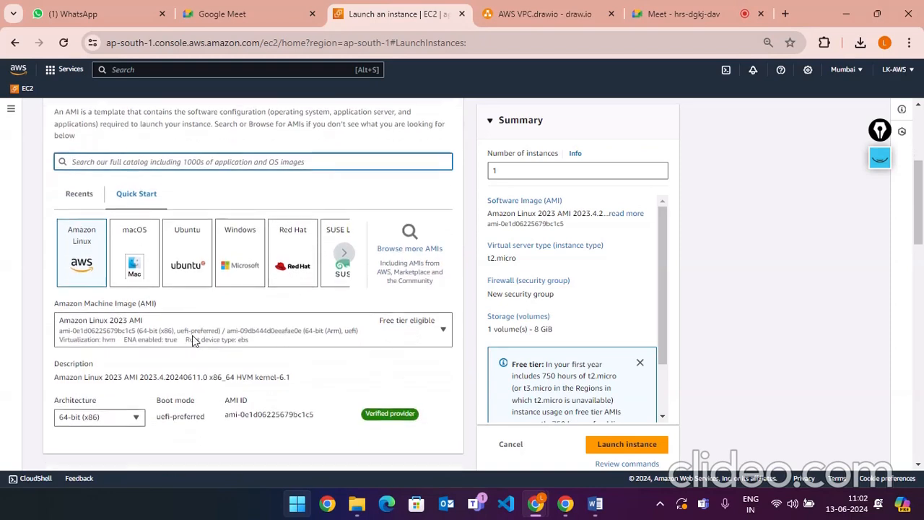
scroll(192, 335, down, 2)
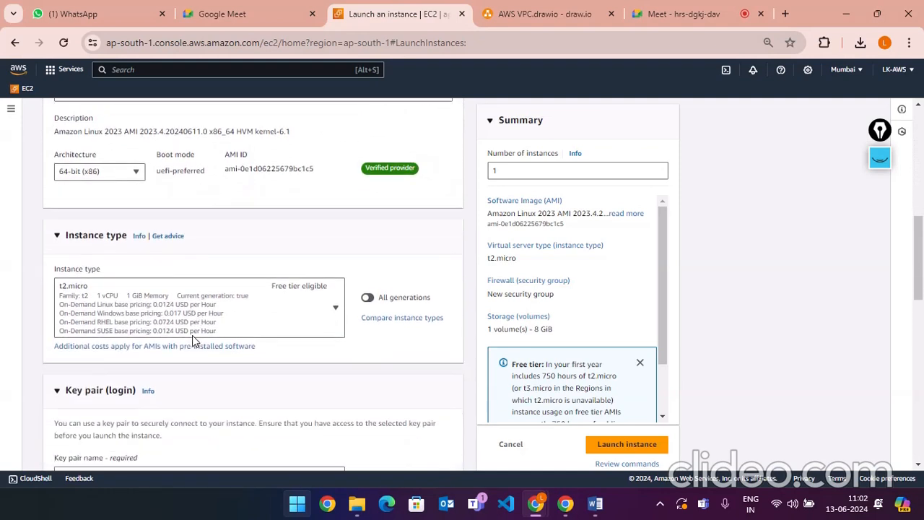
scroll(192, 341, down, 1)
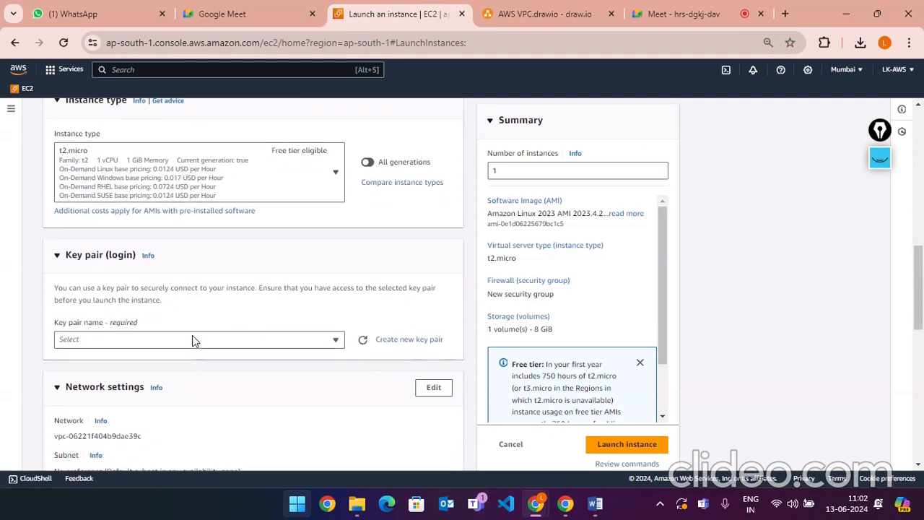
- Create an RSA key pair in .pem format named bastian-jump-key for the instance, and go on to the network settings
click(197, 340)
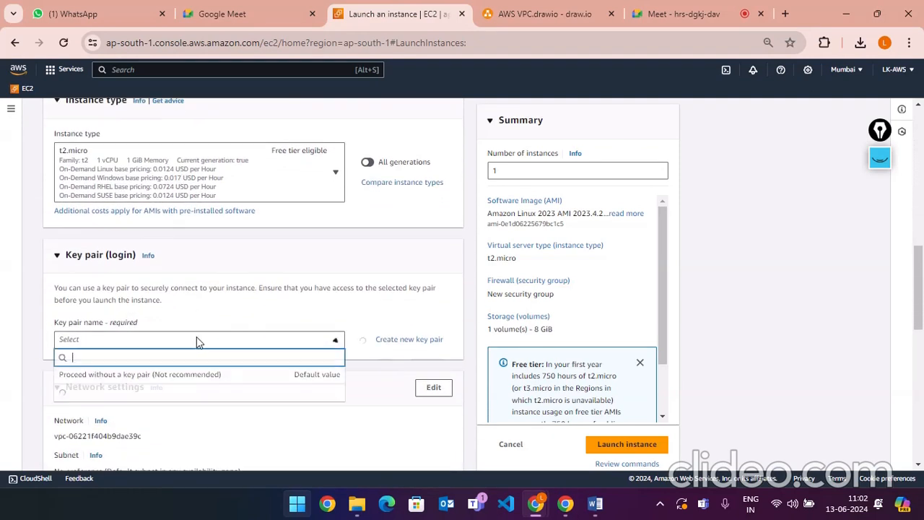
click(383, 339)
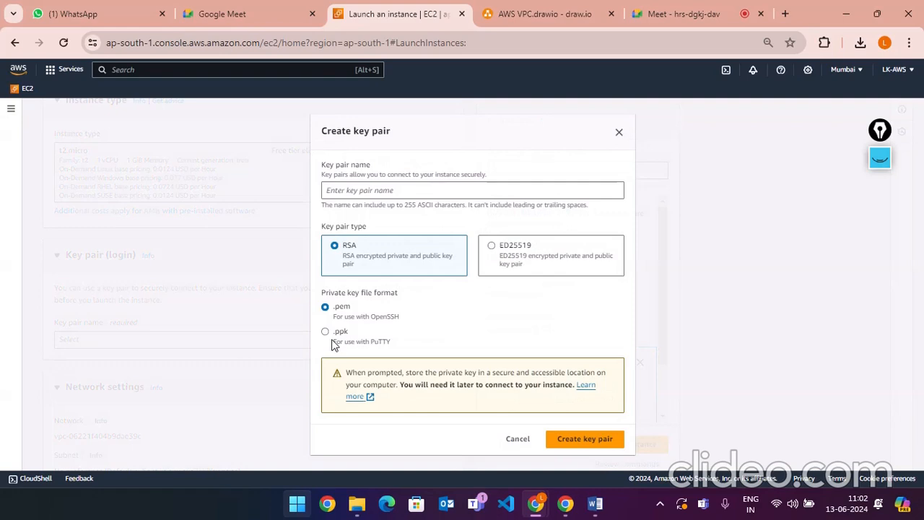
click(354, 192)
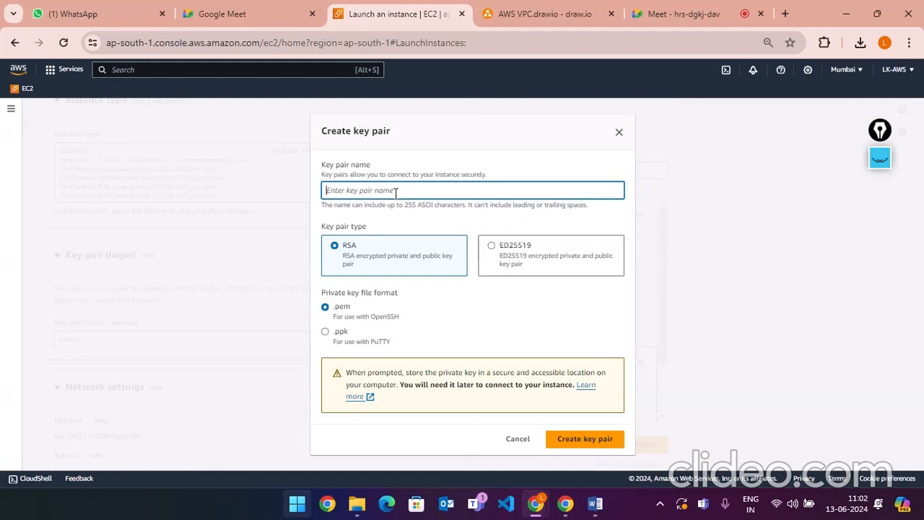
text(bastian-jump-key)
click(589, 440)
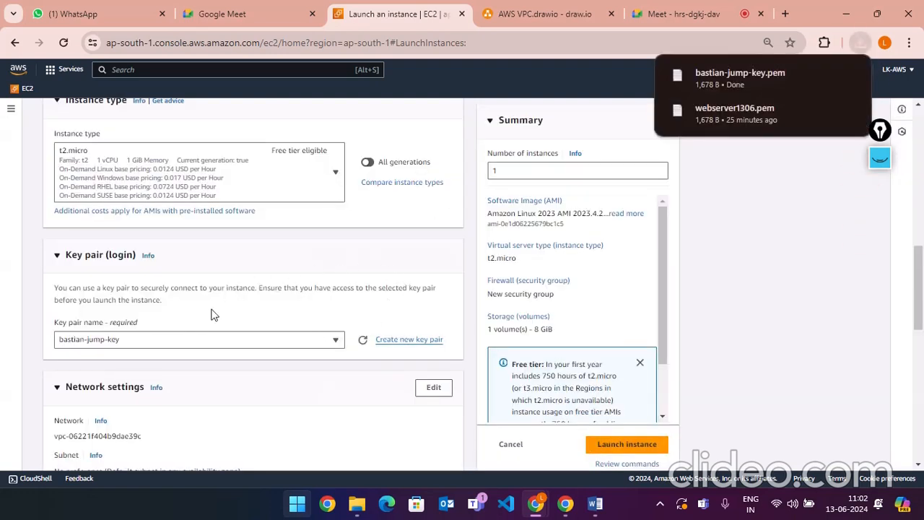
scroll(305, 310, down, 2)
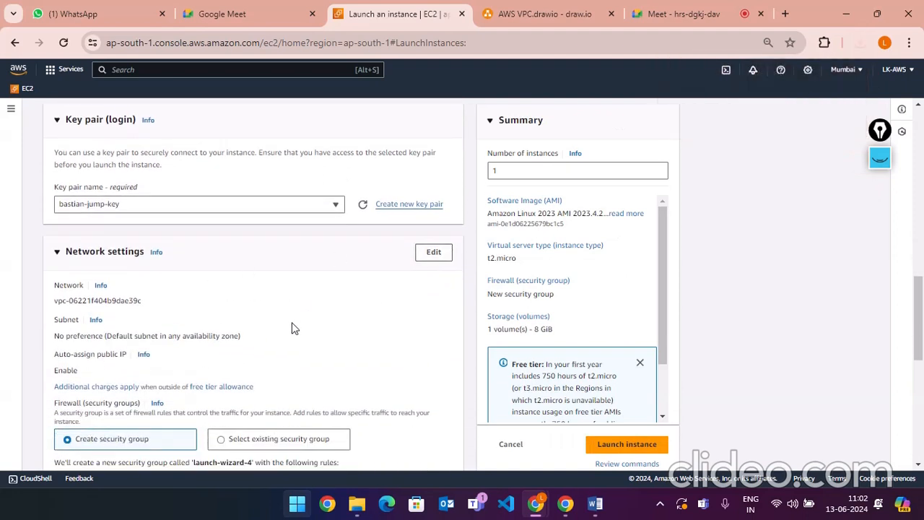
- Stop allowing SSH traffic in the firewall rules of the new security group
scroll(294, 326, down, 2)
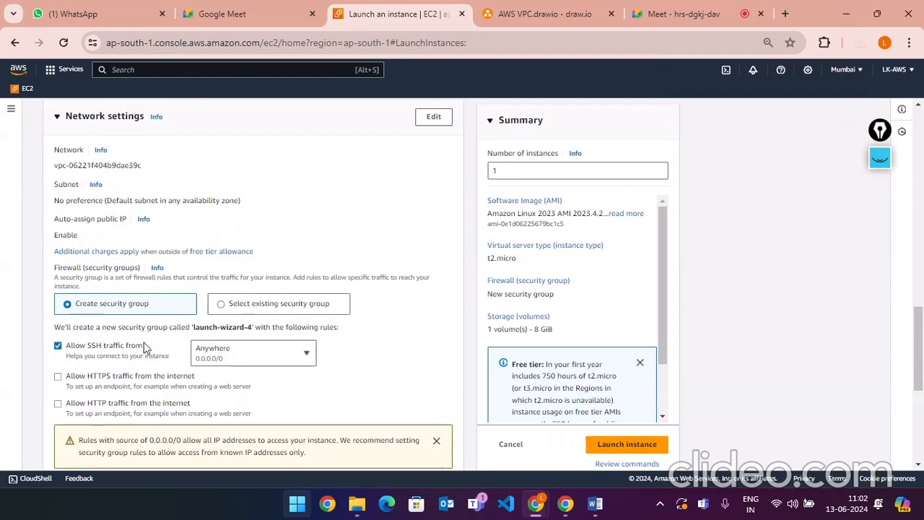
click(251, 357)
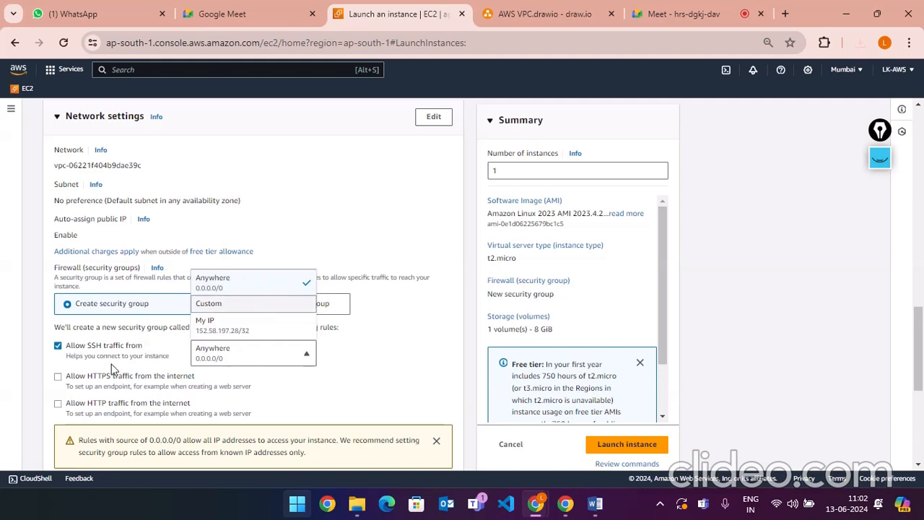
click(129, 359)
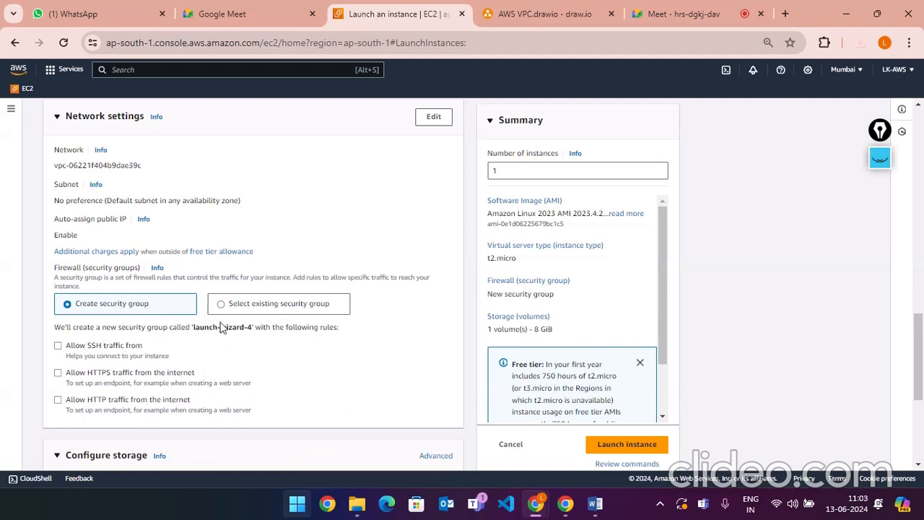
- Open the instance's network settings for editing and select myvpc as the VPC
click(434, 116)
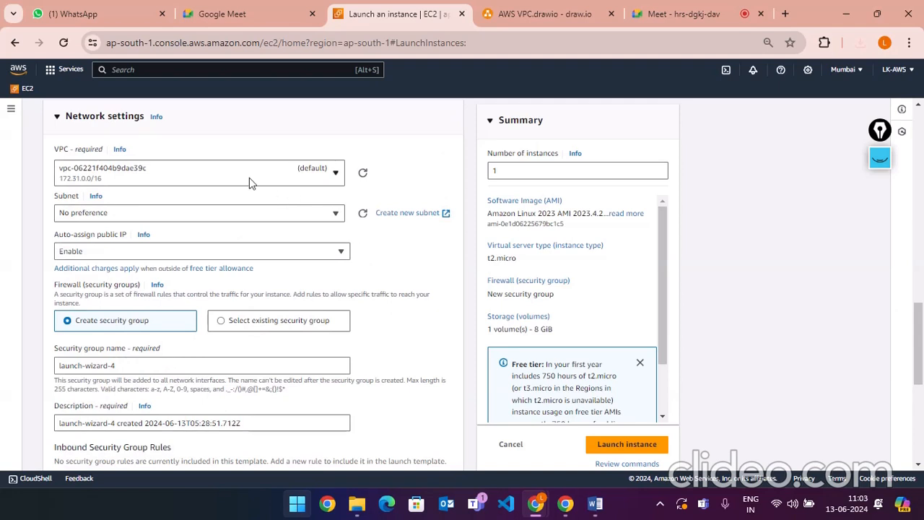
click(228, 172)
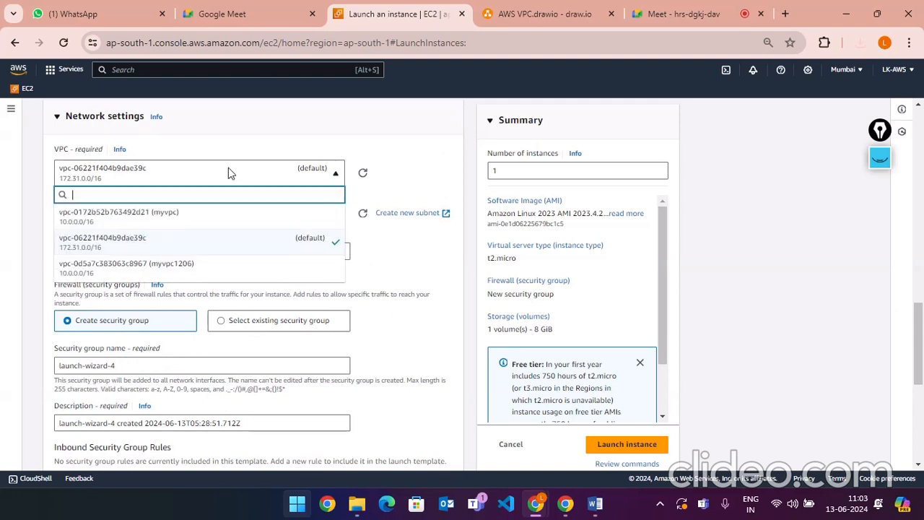
click(202, 219)
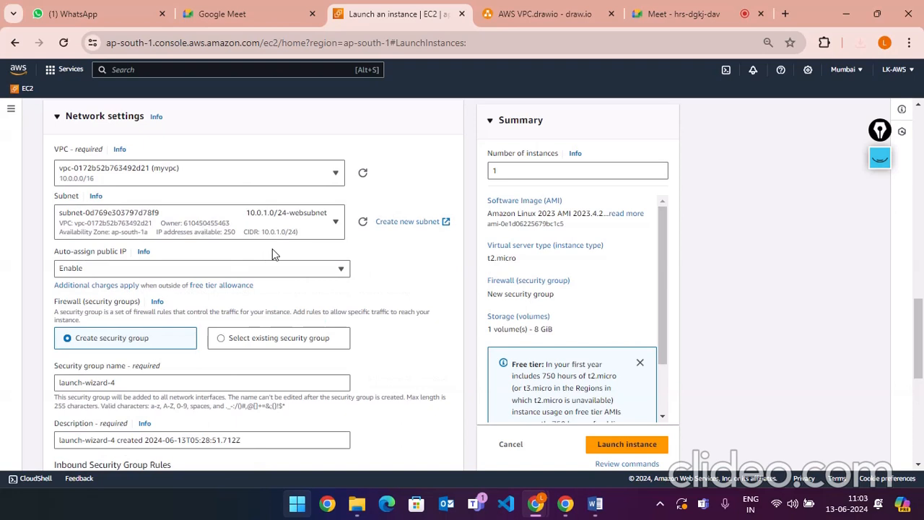
- Switch the instance's subnet to 10.0.2.0/24-dbsunet
click(260, 228)
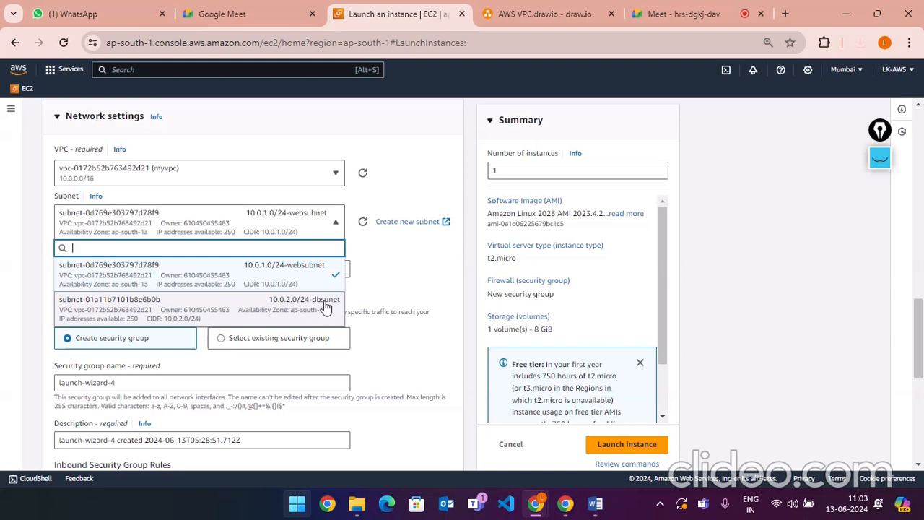
click(217, 308)
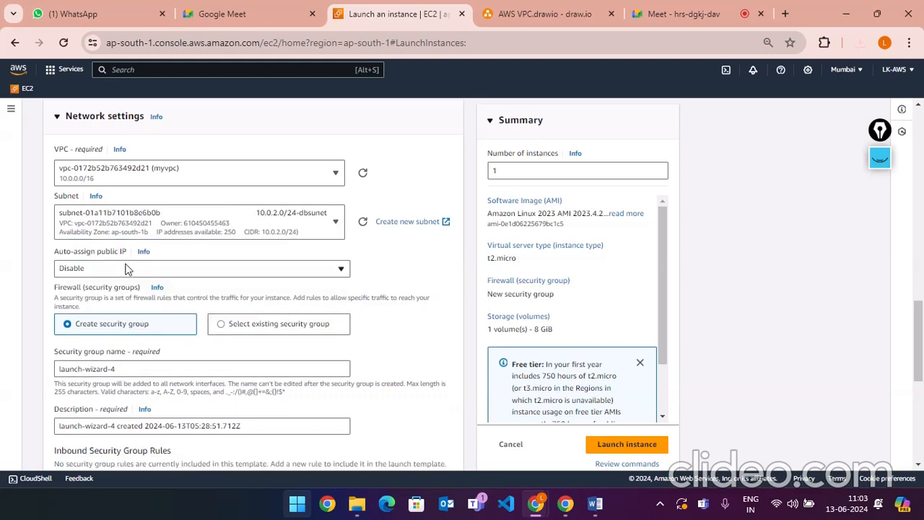
scroll(224, 379, down, 3)
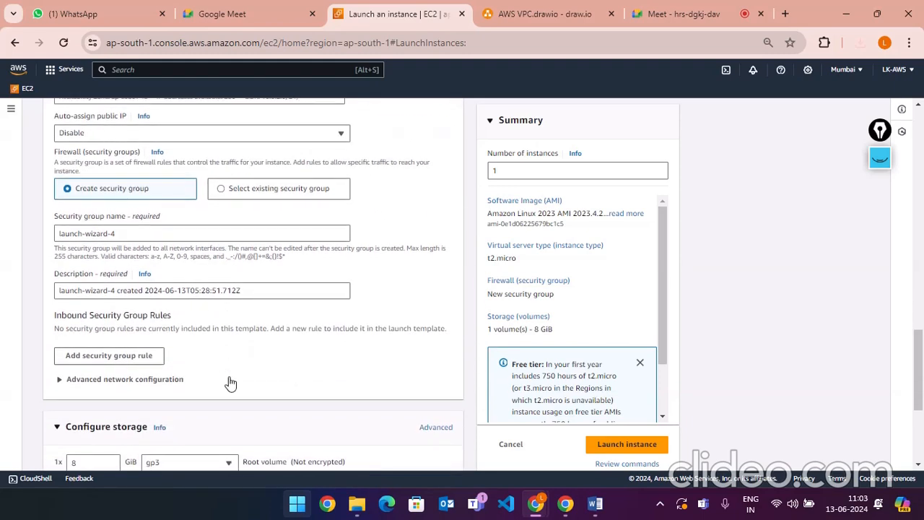
scroll(241, 383, up, 3)
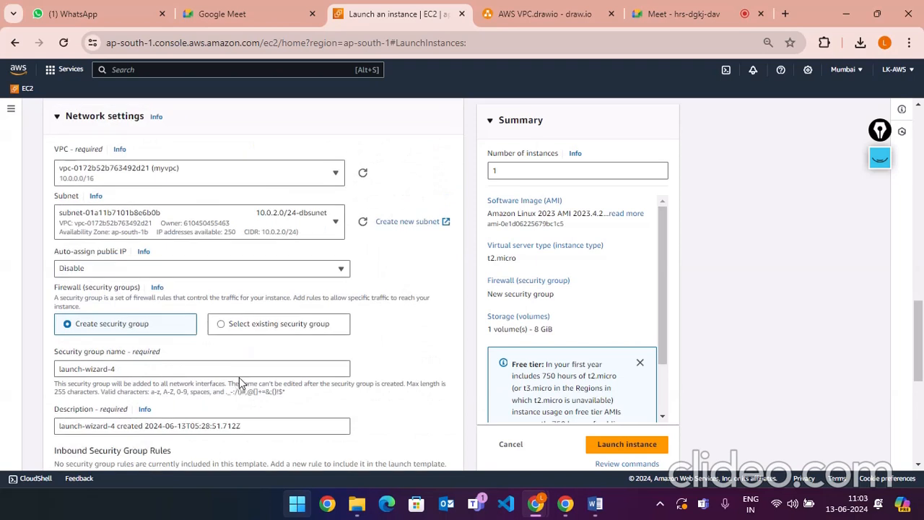
click(237, 226)
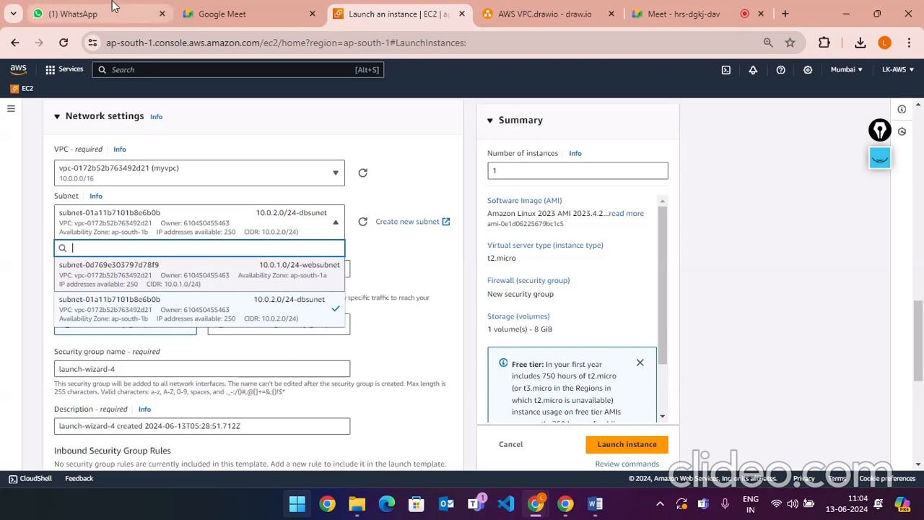
click(378, 250)
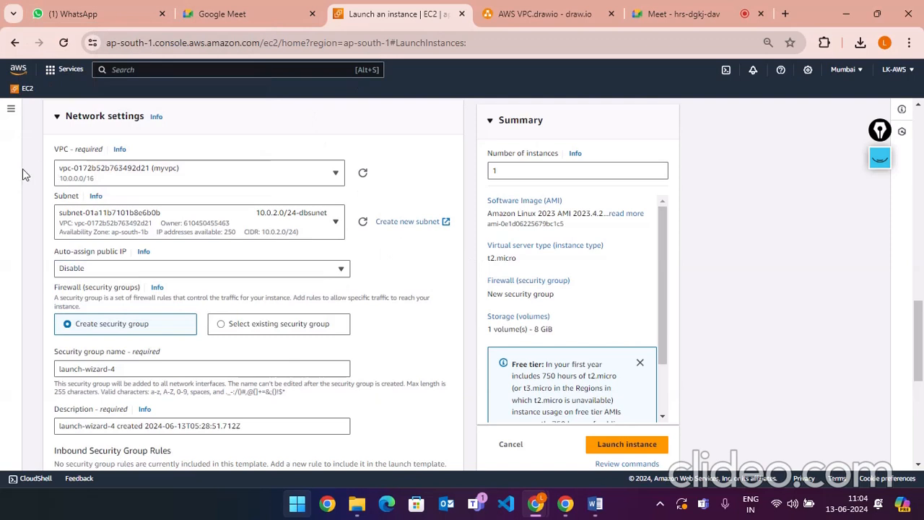
click(187, 218)
click(361, 241)
click(248, 175)
click(246, 172)
click(291, 229)
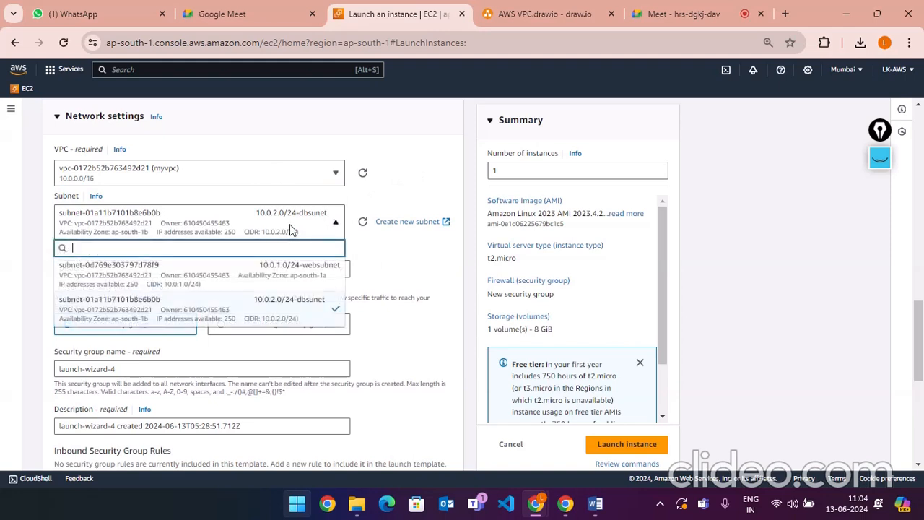
click(291, 229)
click(291, 230)
click(291, 229)
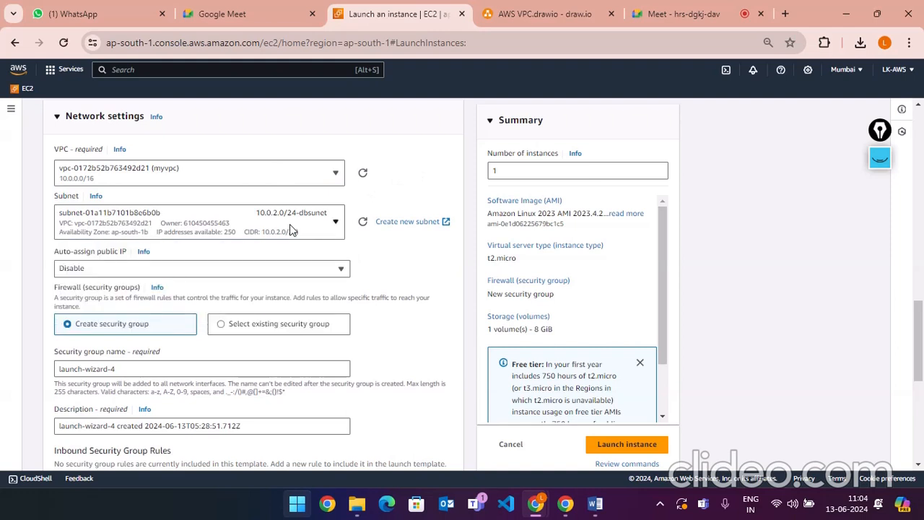
- Reselect myvpc as the VPC and choose the 10.0.1.0/24-websubnet subnet for the instance
click(238, 167)
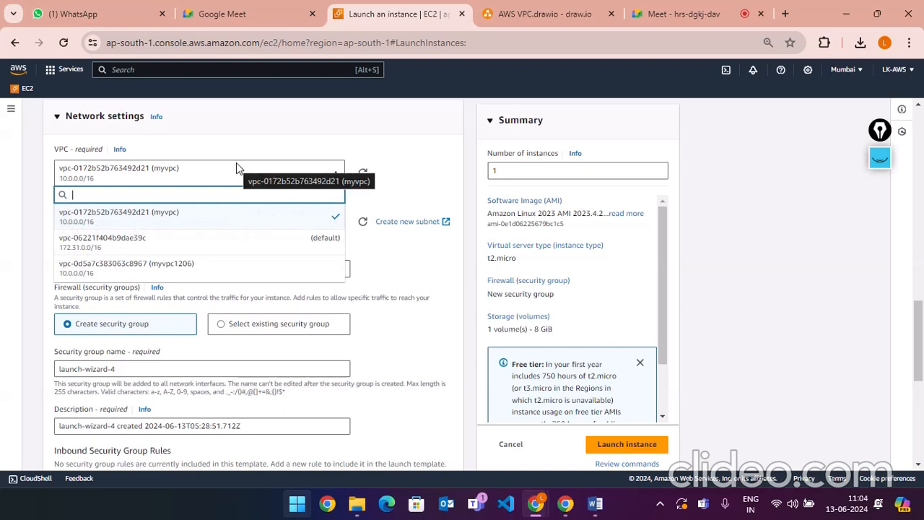
click(210, 214)
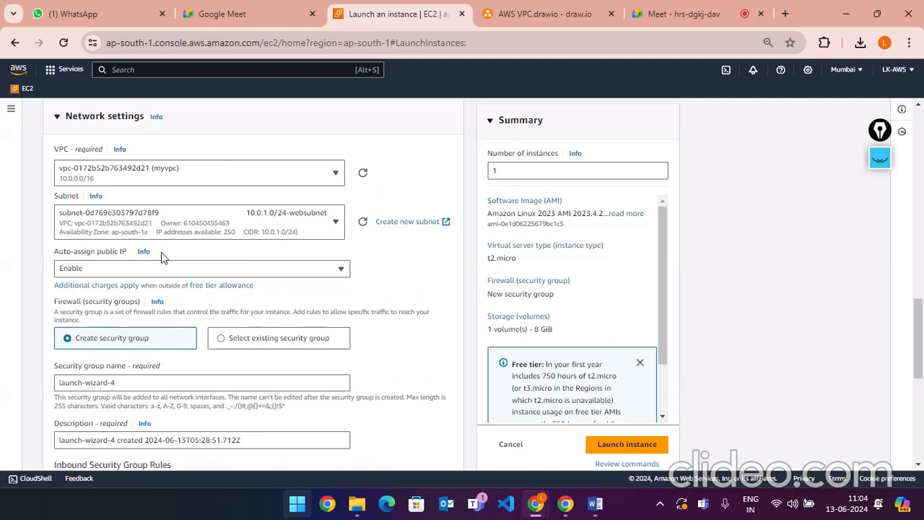
click(192, 232)
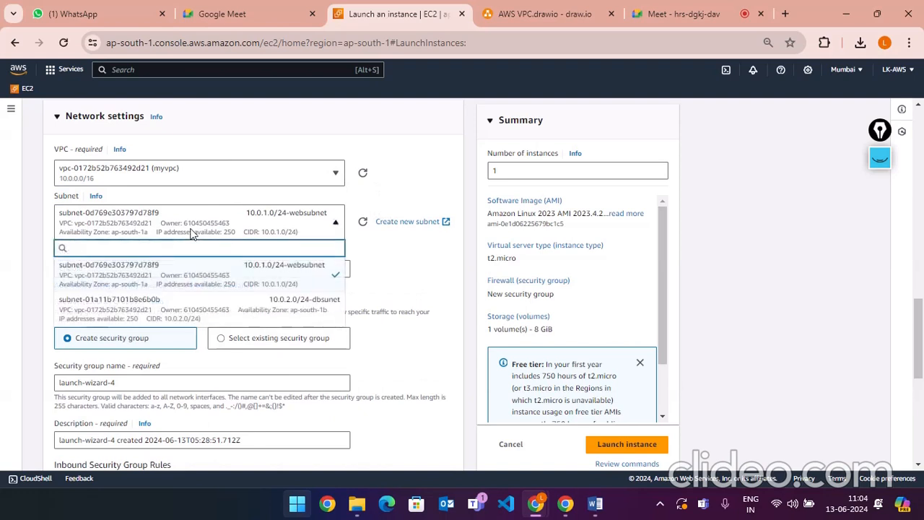
click(177, 278)
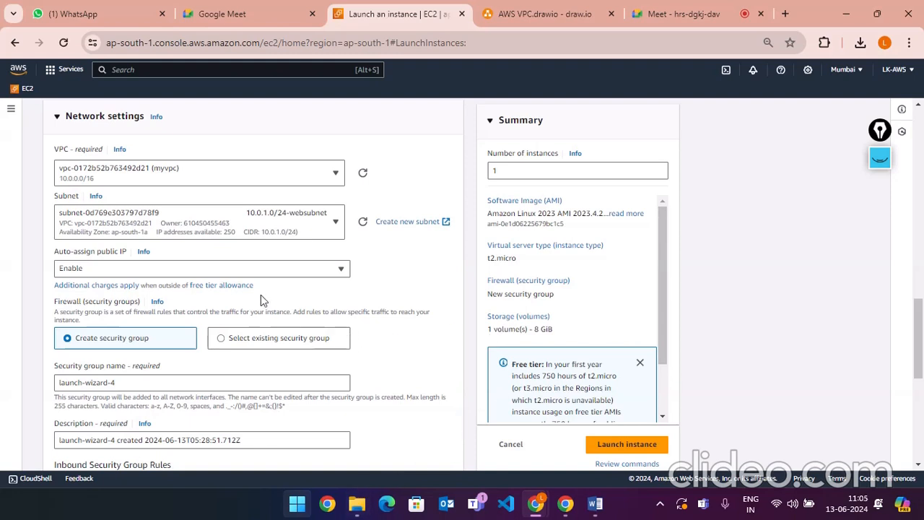
- Expand the advanced details and review the launch configuration, from storage and advanced options to the name, key pair and network settings
scroll(263, 300, down, 2)
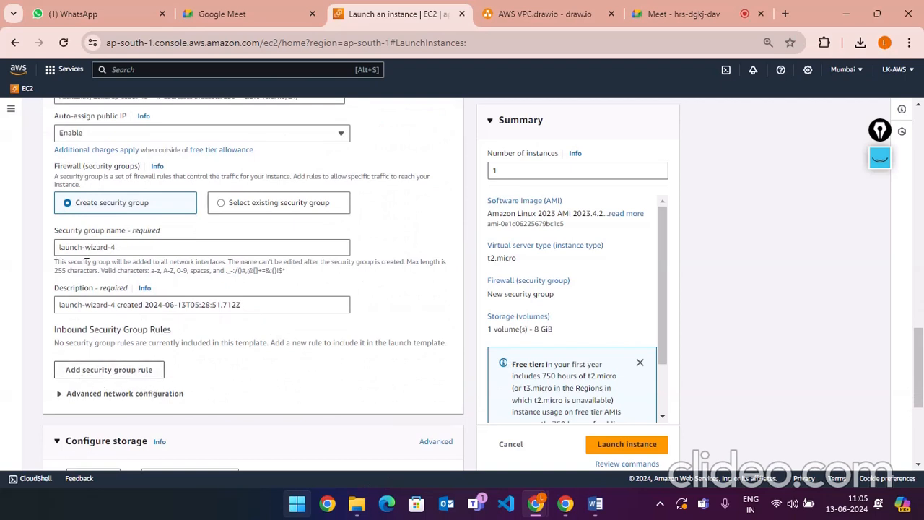
scroll(344, 354, down, 3)
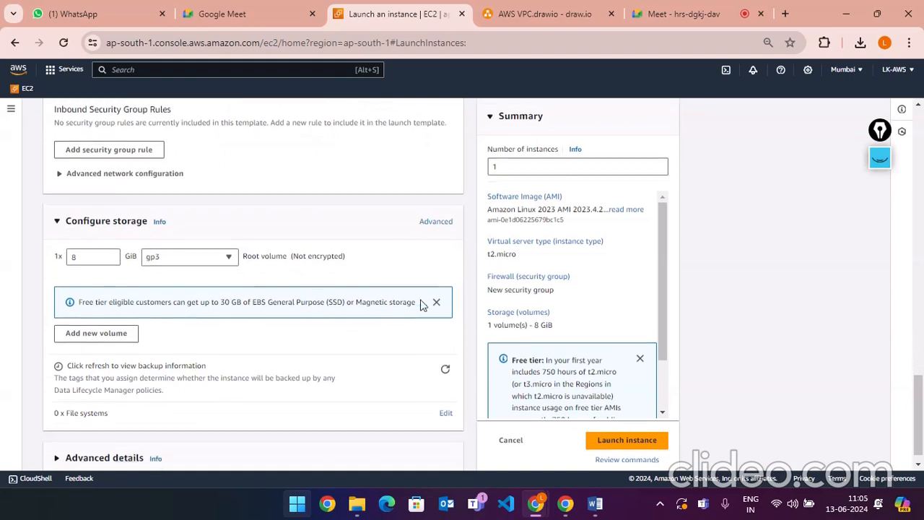
click(136, 444)
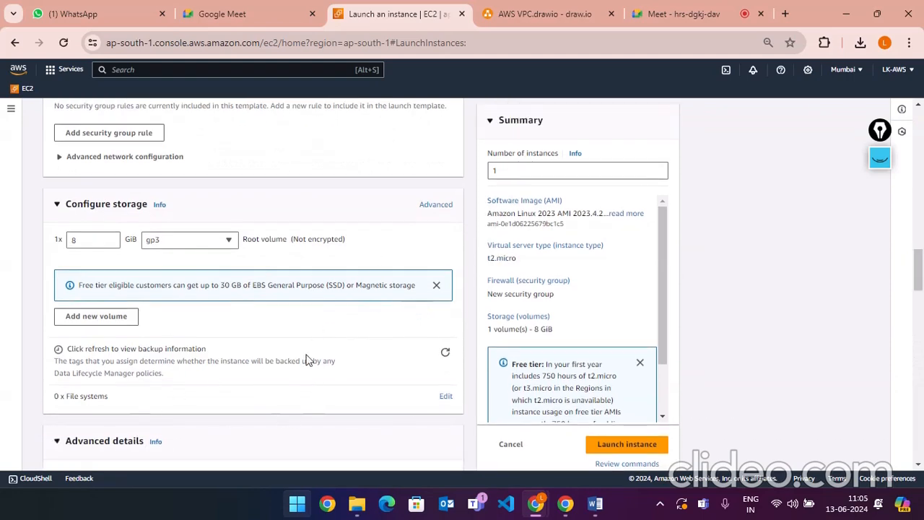
scroll(301, 316, down, 4)
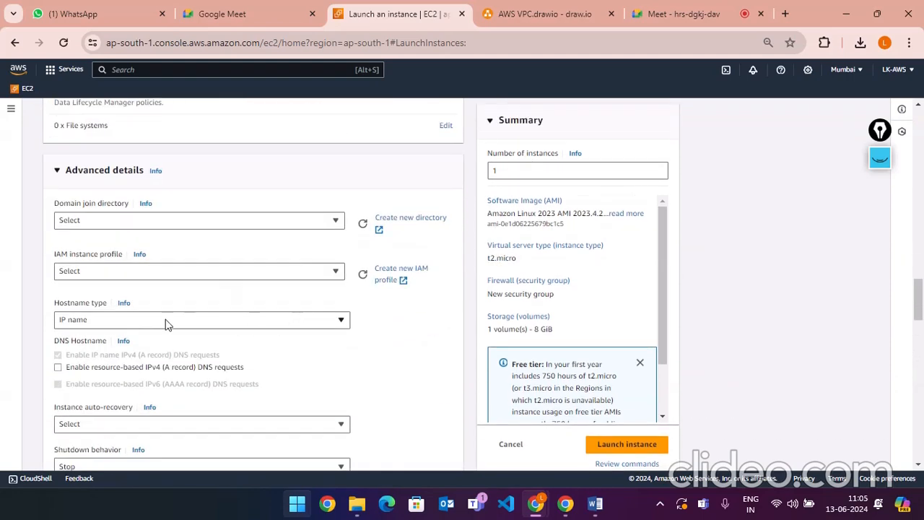
scroll(196, 319, down, 10)
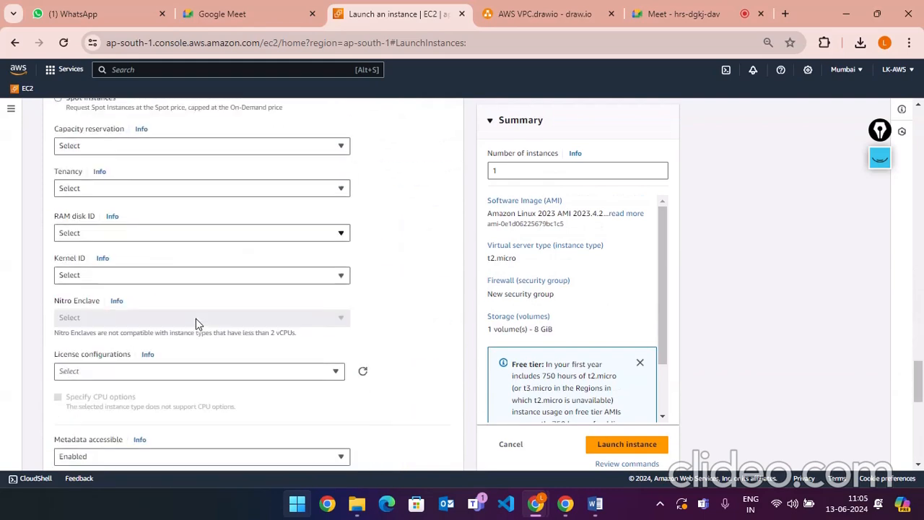
scroll(208, 359, down, 6)
scroll(226, 370, up, 5)
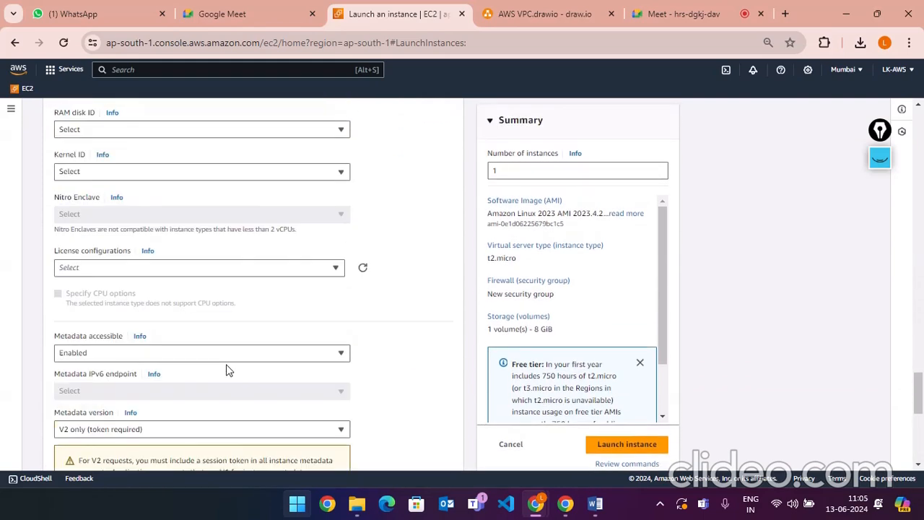
scroll(226, 370, up, 5)
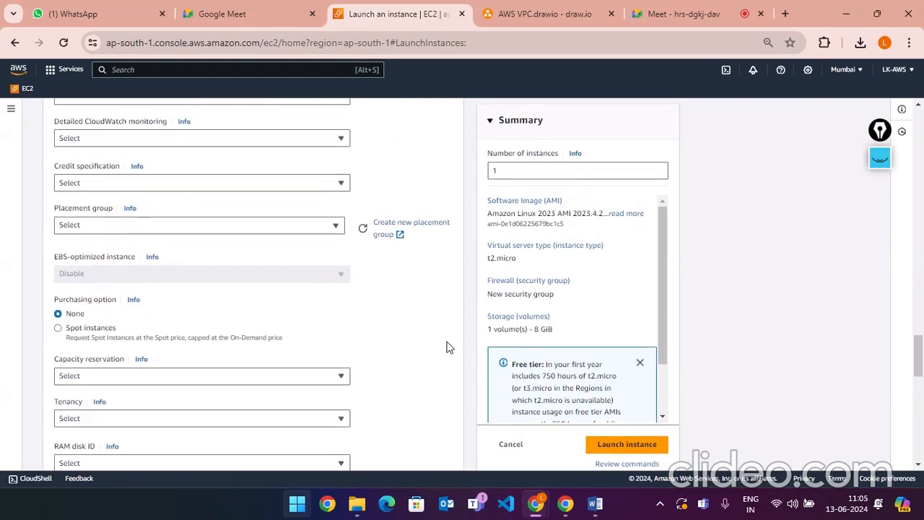
scroll(447, 347, up, 20)
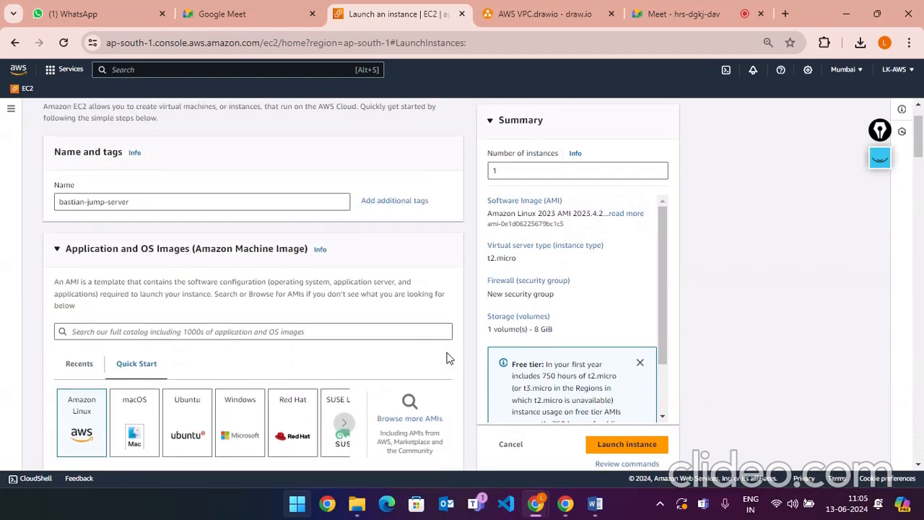
scroll(446, 357, down, 8)
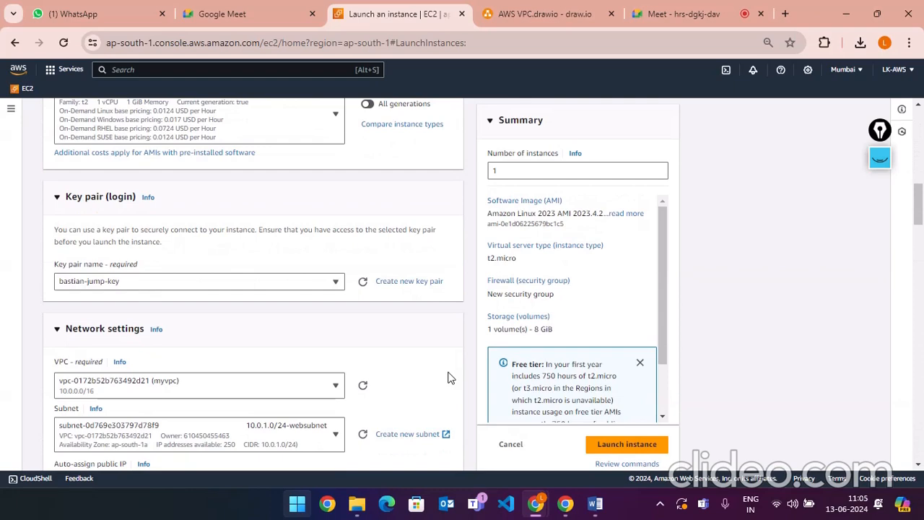
scroll(448, 378, down, 2)
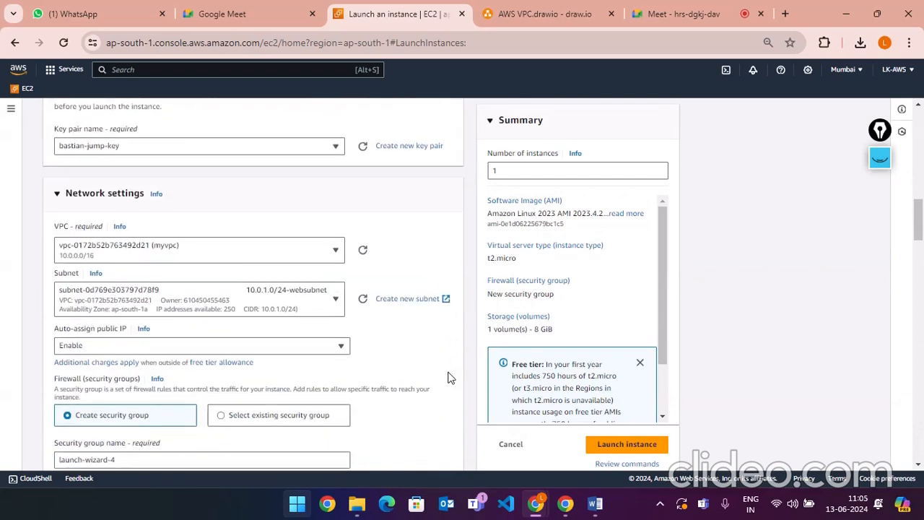
scroll(448, 378, down, 1)
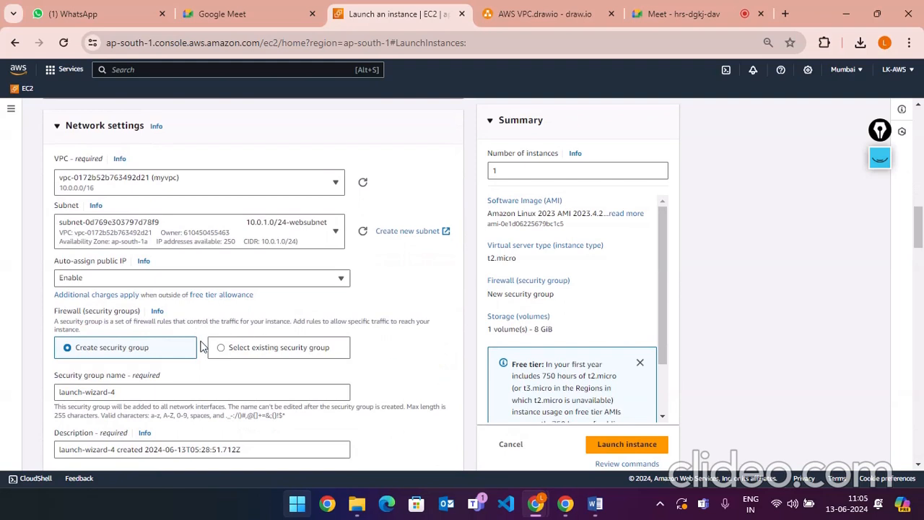
- Add an inbound rule to the new security group
click(184, 396)
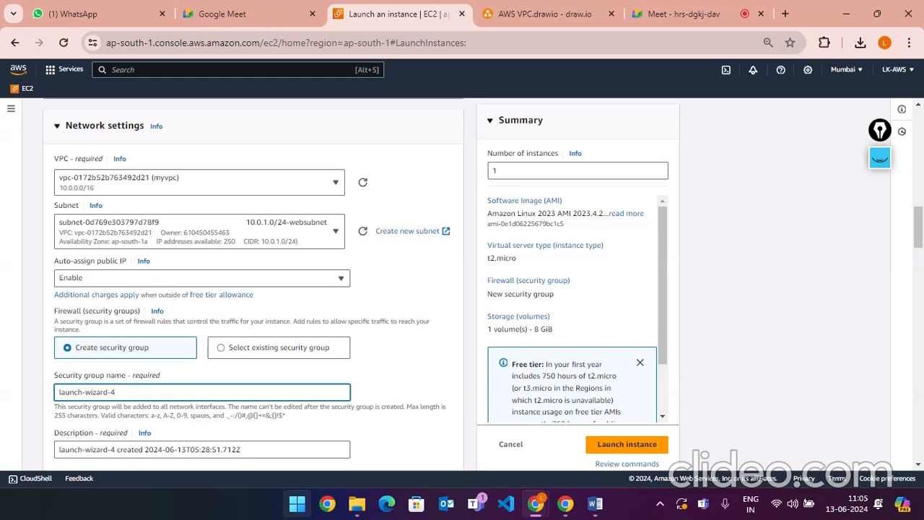
scroll(207, 351, down, 3)
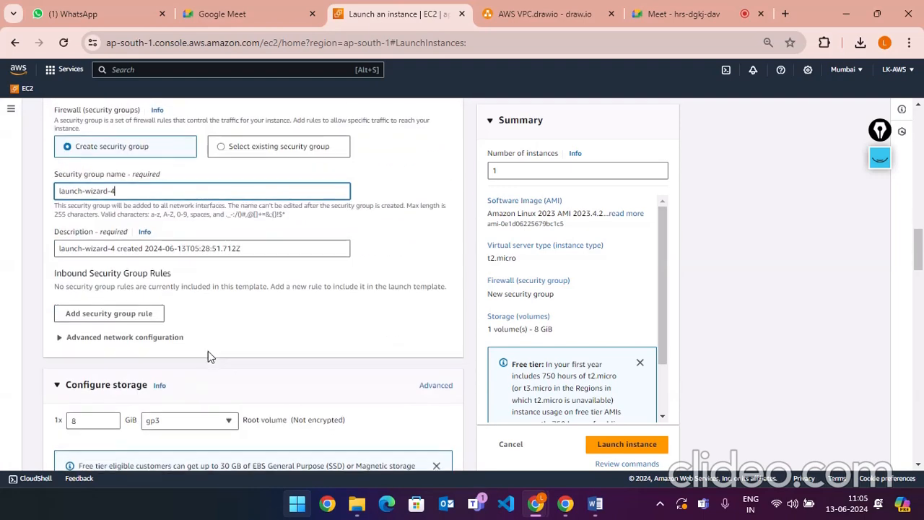
click(128, 312)
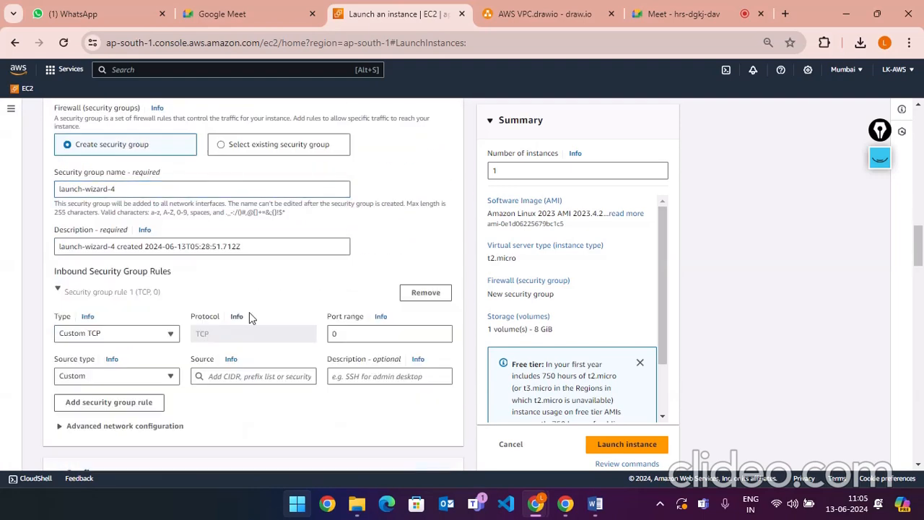
- Name the new security group bastian-jump
scroll(290, 312, down, 1)
scroll(225, 254, up, 2)
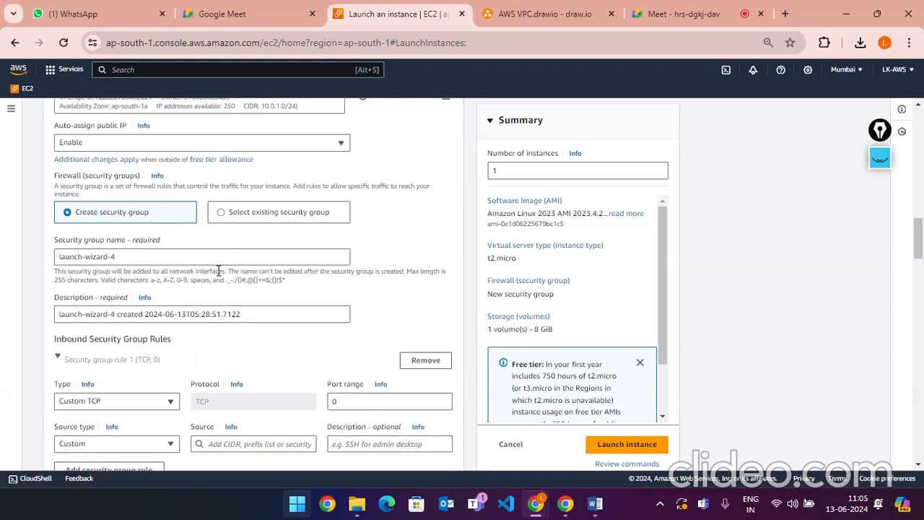
drag(128, 257, 53, 260)
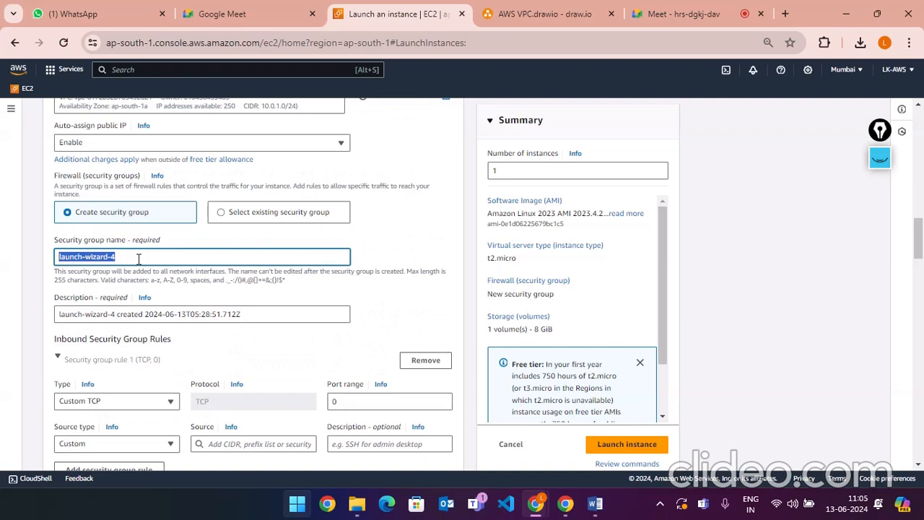
text(ba)
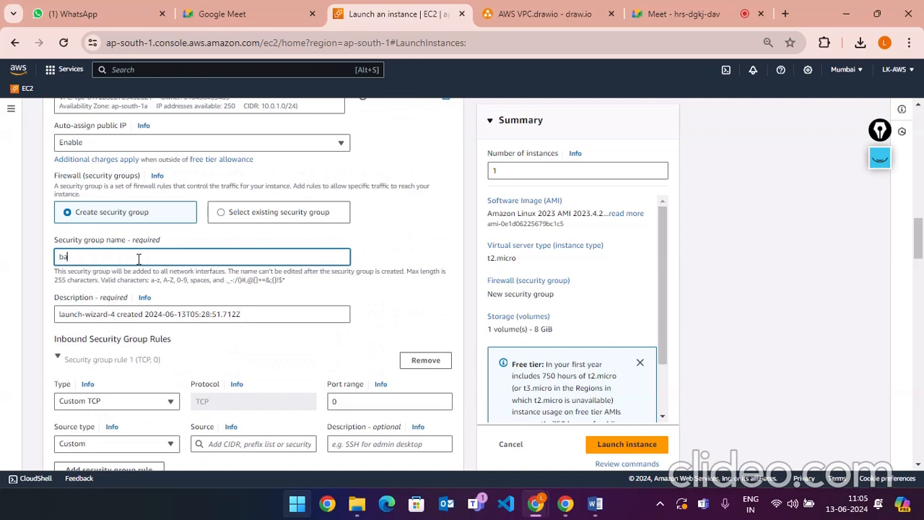
text(stian)
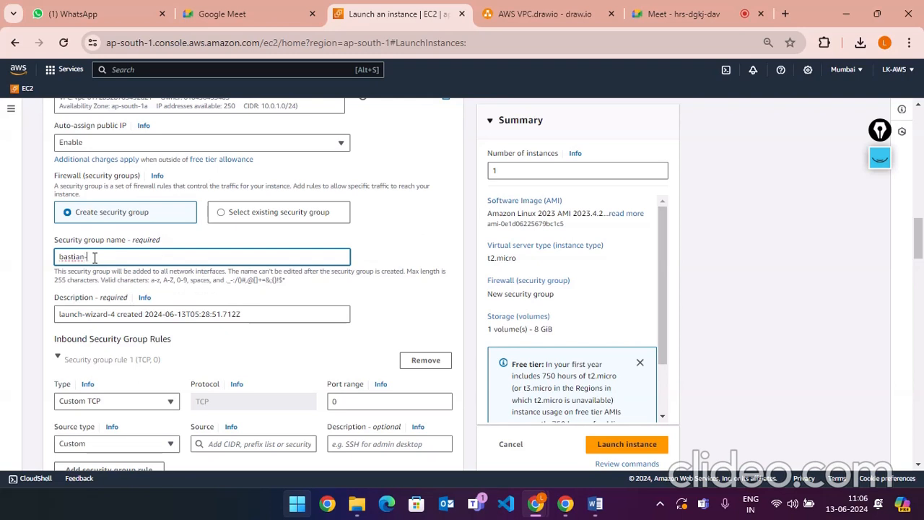
text(-jump)
click(388, 316)
- Set the type of the first inbound security group rule to ssh
scroll(222, 304, down, 1)
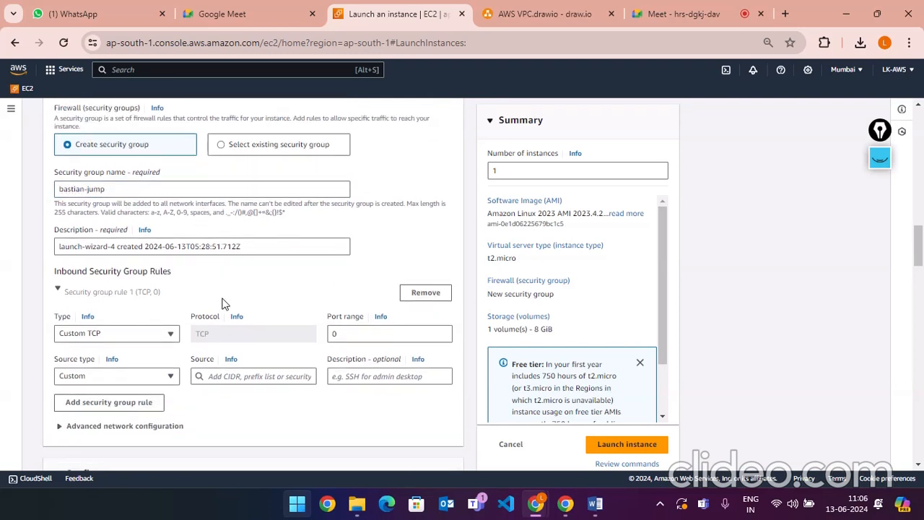
click(120, 333)
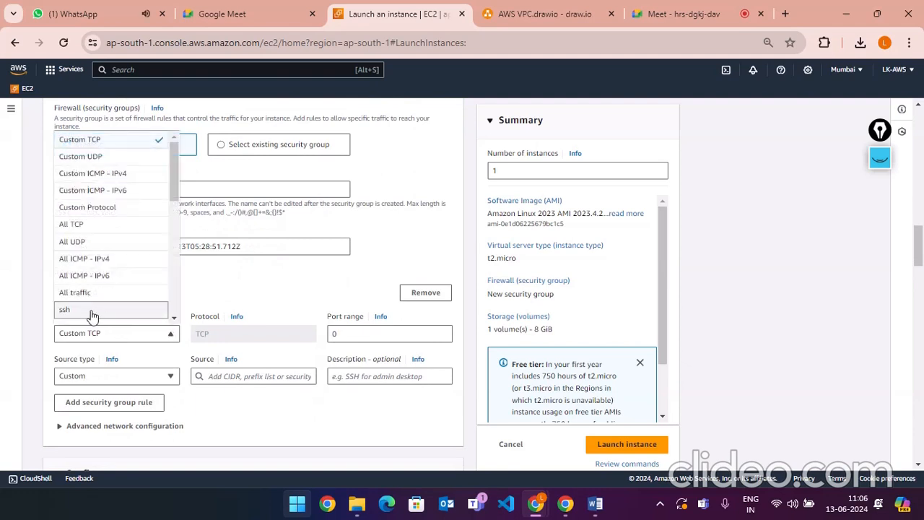
click(93, 312)
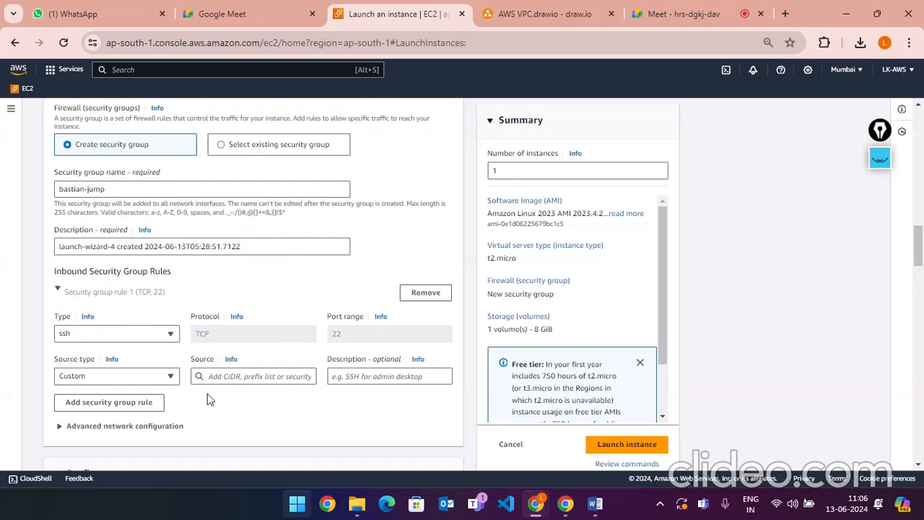
- Try to launch the instance with the ssh rule's source left unspecified
scroll(290, 371, down, 5)
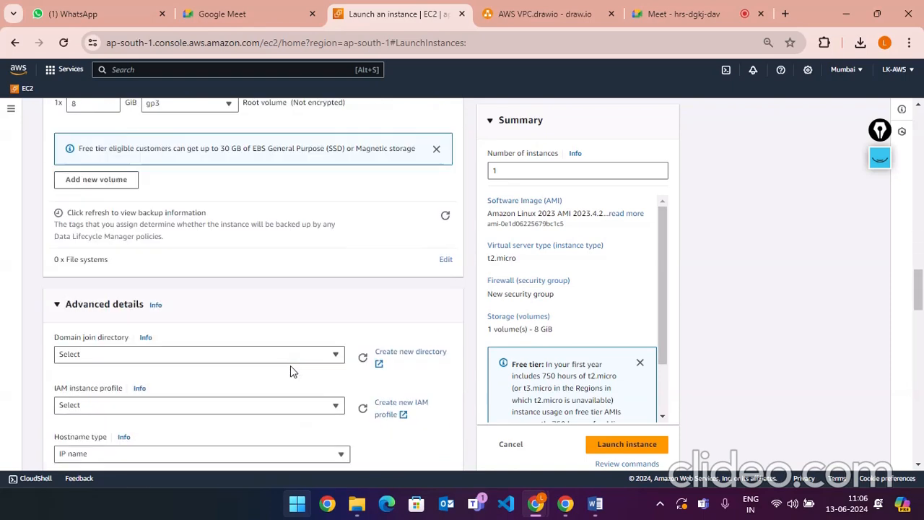
scroll(290, 366, down, 10)
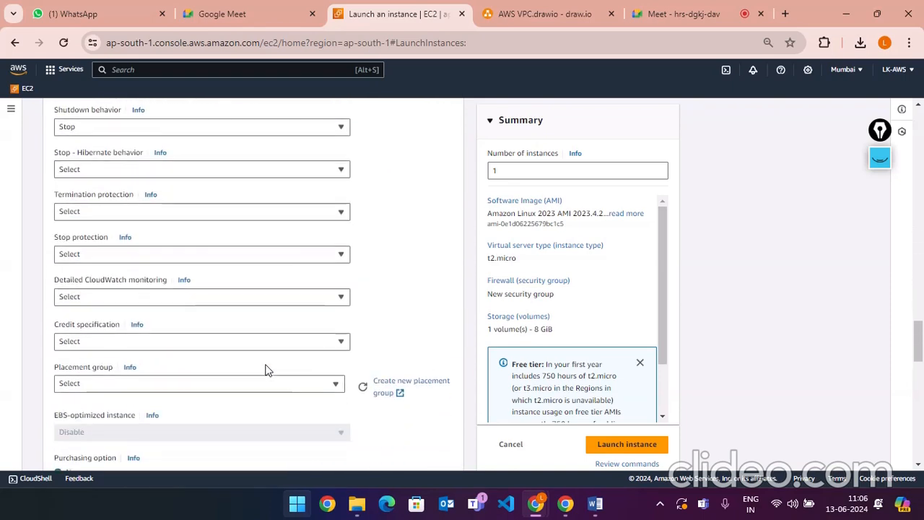
scroll(265, 369, down, 8)
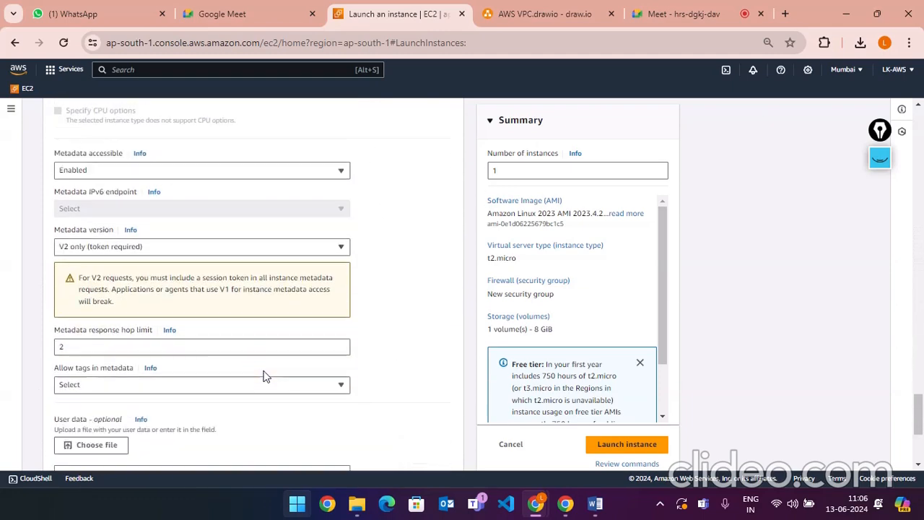
scroll(264, 375, down, 4)
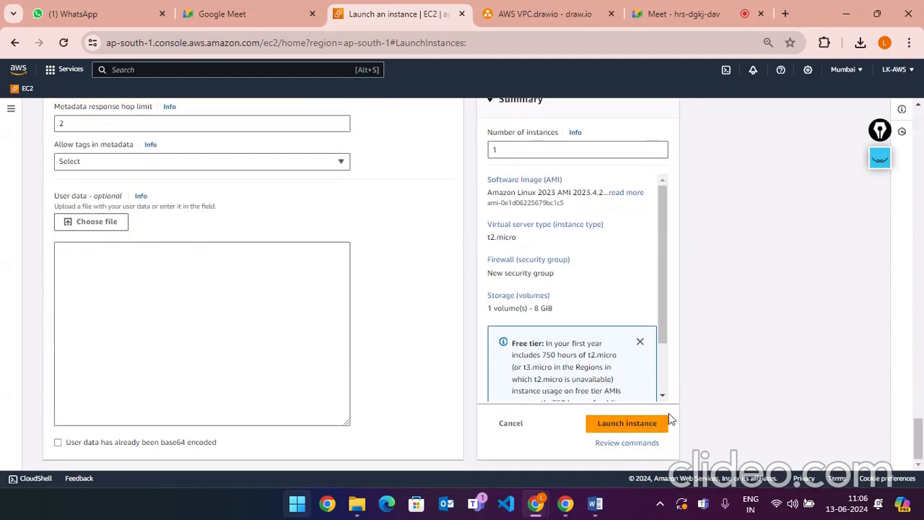
scroll(577, 347, down, 2)
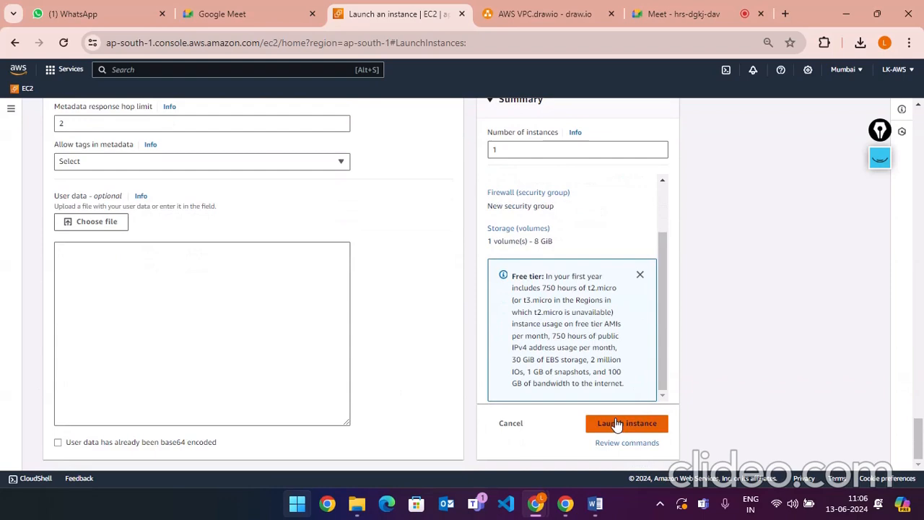
- Set the source type of the ssh inbound rule to My IP
scroll(618, 424, up, 10)
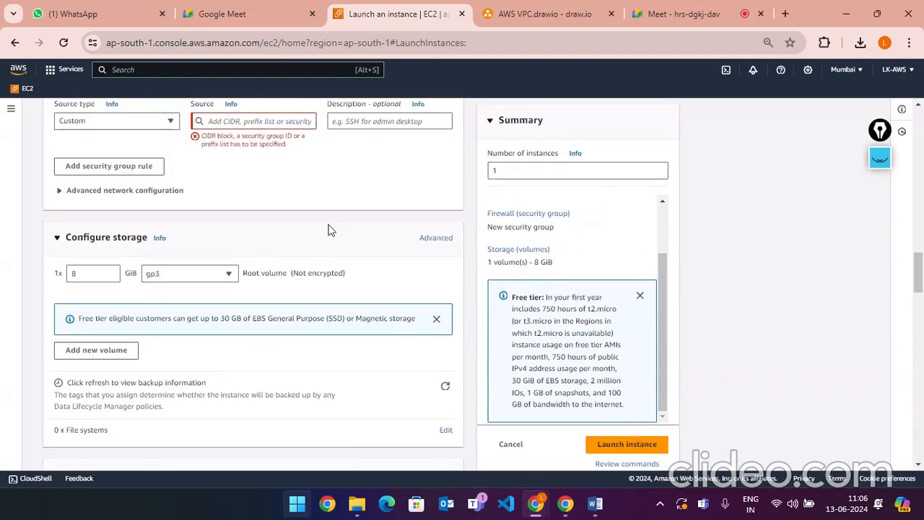
scroll(329, 231, up, 2)
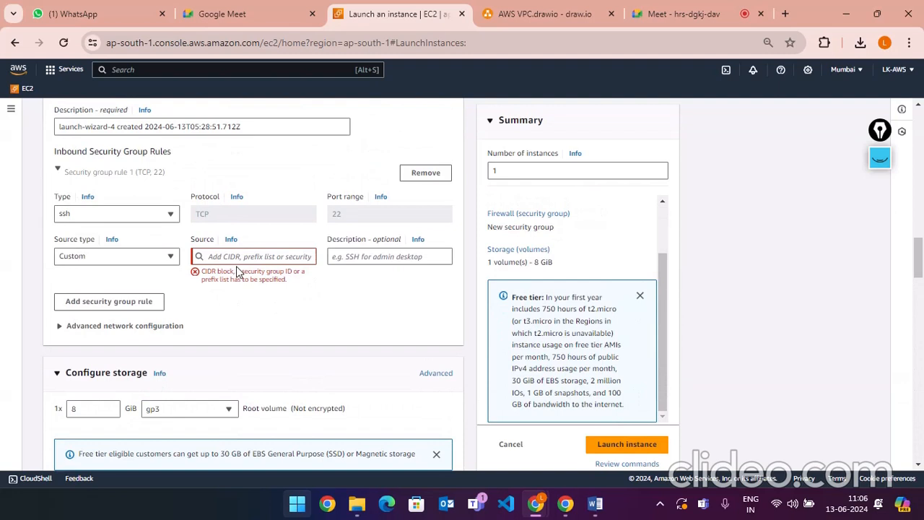
click(152, 258)
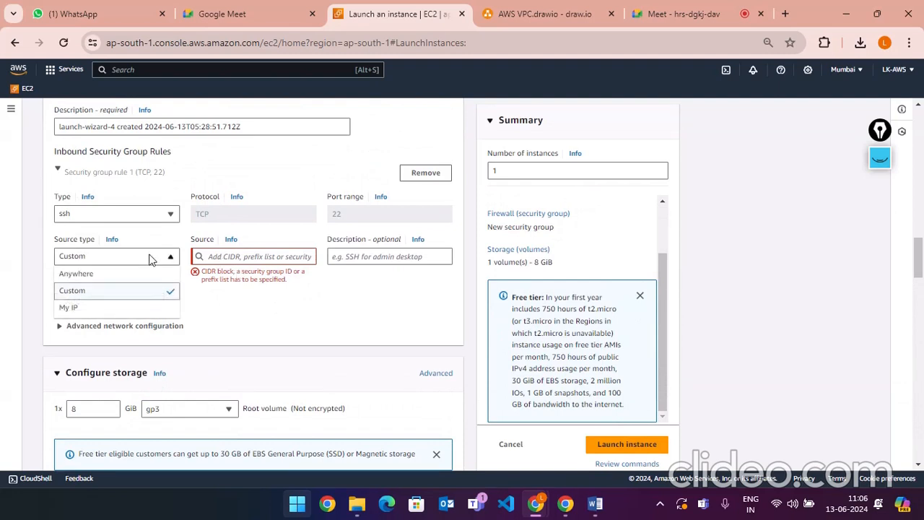
click(79, 307)
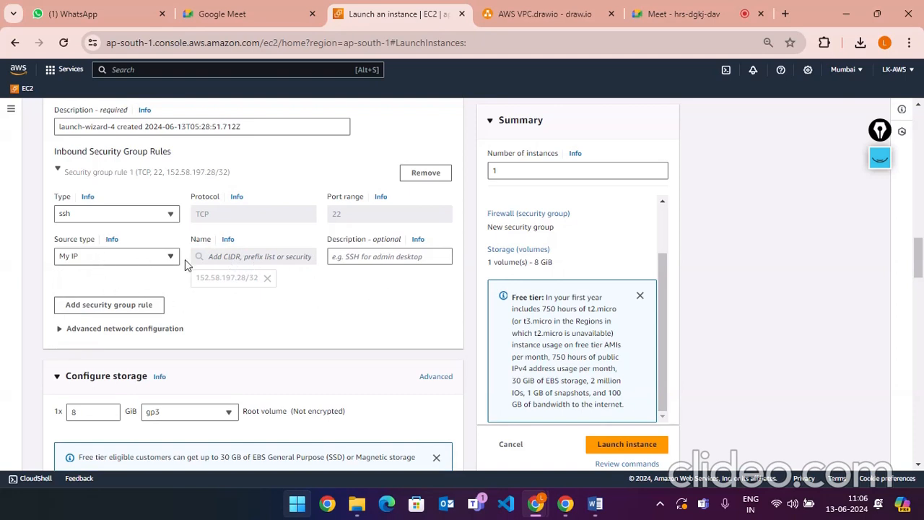
- Launch the instance and go to the list of all instances
scroll(231, 294, down, 2)
scroll(231, 294, down, 1)
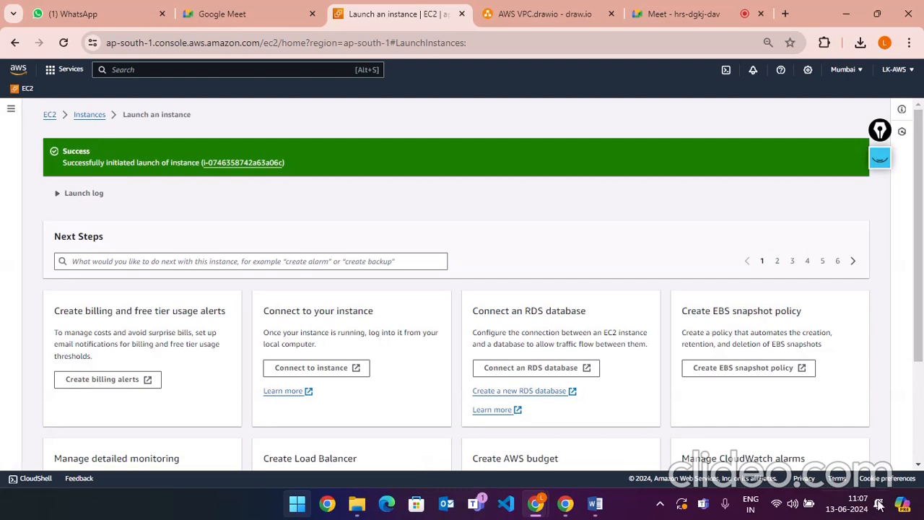
scroll(621, 387, down, 2)
click(854, 450)
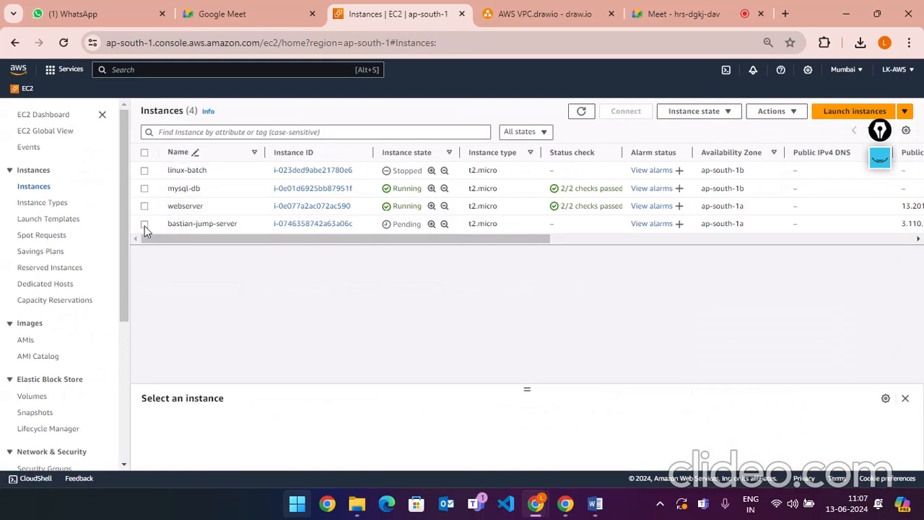
- Open the bastian-jump-server instance's details, examine its private IPv4 address and launch details, and return to the EC2 dashboard
click(470, 227)
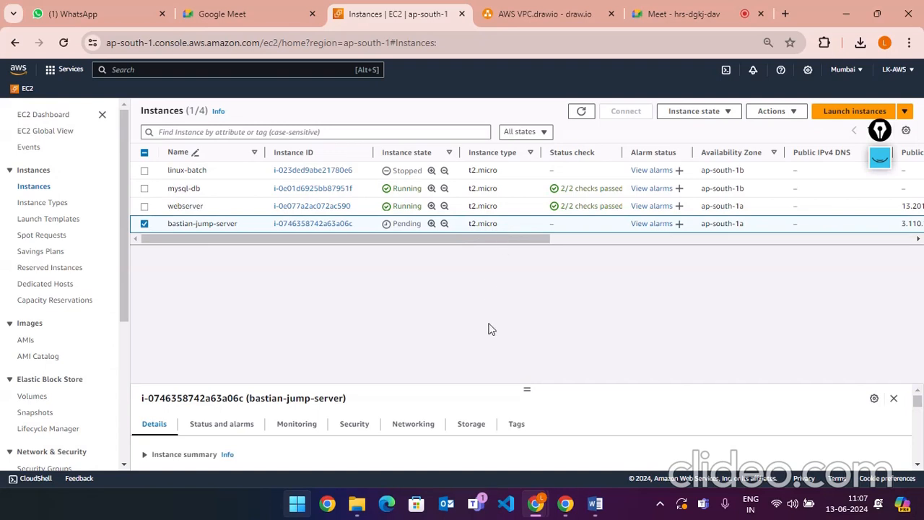
click(310, 224)
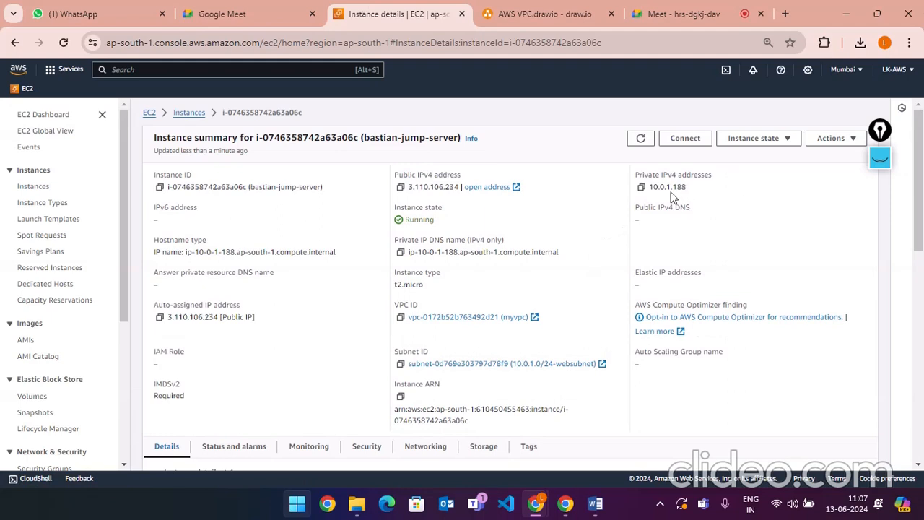
drag(689, 193, 650, 192)
scroll(622, 337, down, 6)
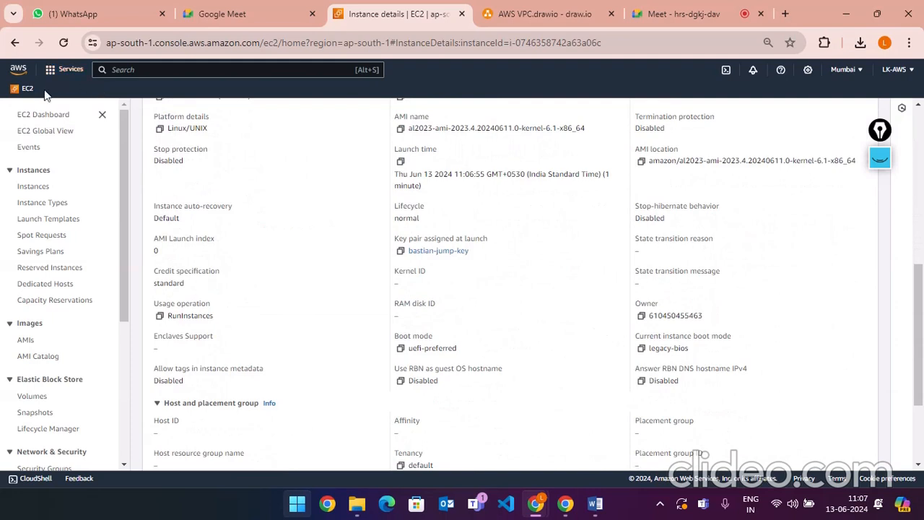
click(52, 114)
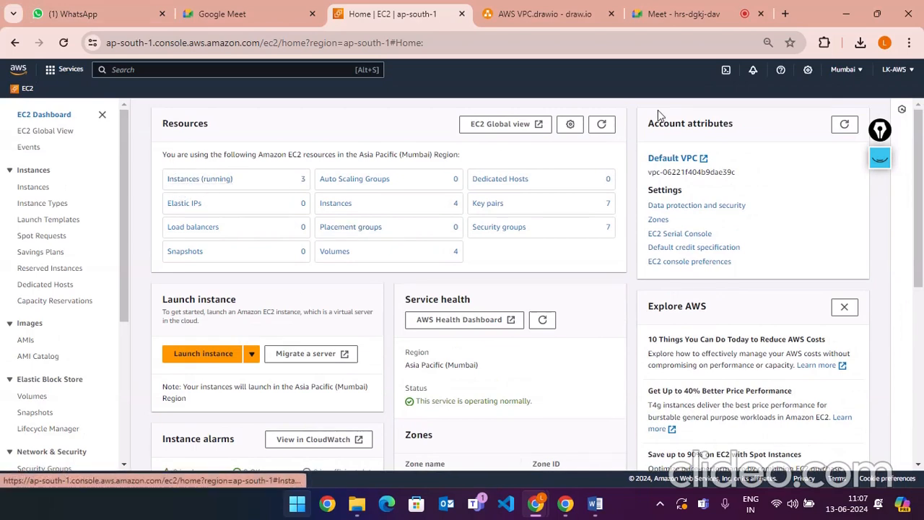
- Switch to the AWS VPC diagram in draw.io and draw a blue box around DB with the annotation pen
click(534, 14)
click(875, 163)
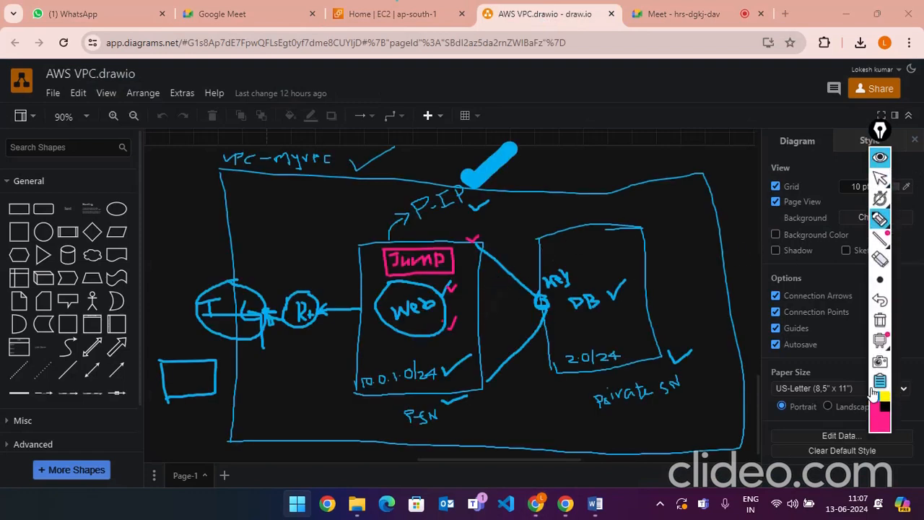
click(879, 426)
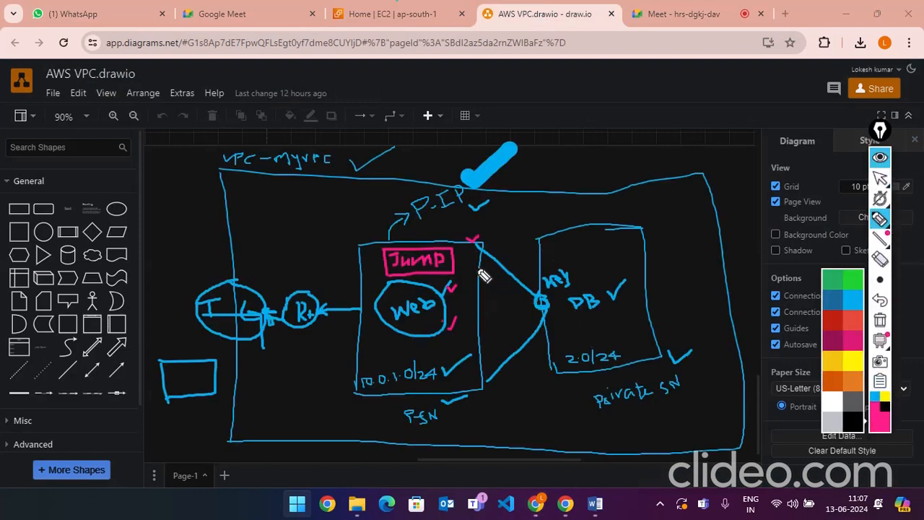
mouse_move(482, 264)
mouse_down()
mouse_move(455, 261)
mouse_move(549, 271)
mouse_up()
drag(544, 269, 536, 272)
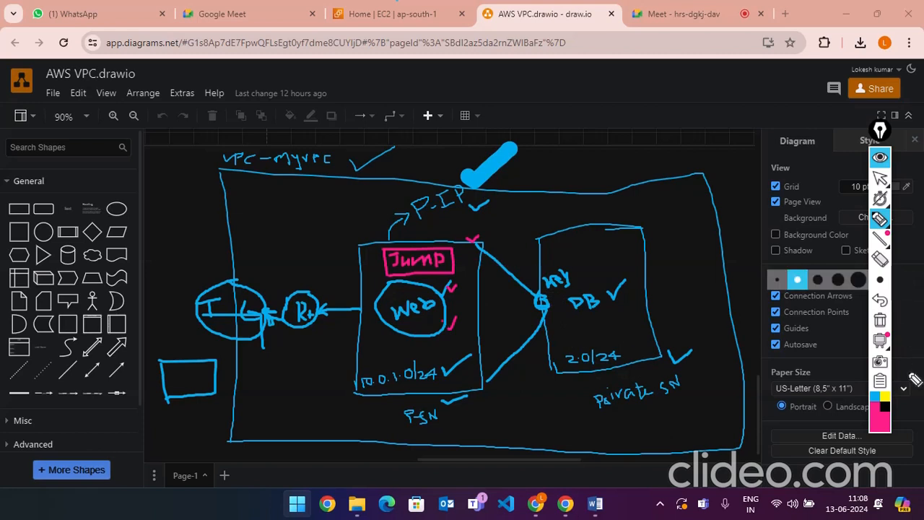
click(875, 396)
drag(564, 273, 565, 329)
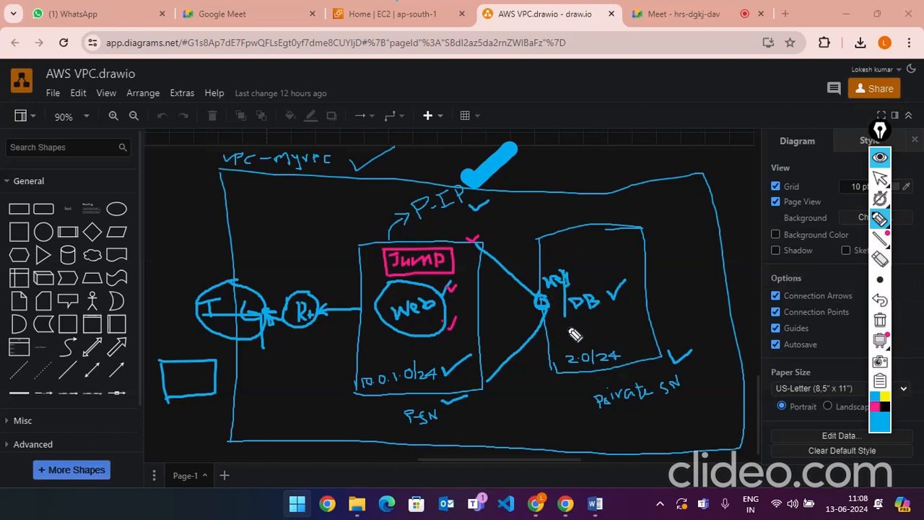
mouse_move(566, 270)
mouse_down()
mouse_move(612, 274)
mouse_move(616, 321)
mouse_move(575, 333)
mouse_up()
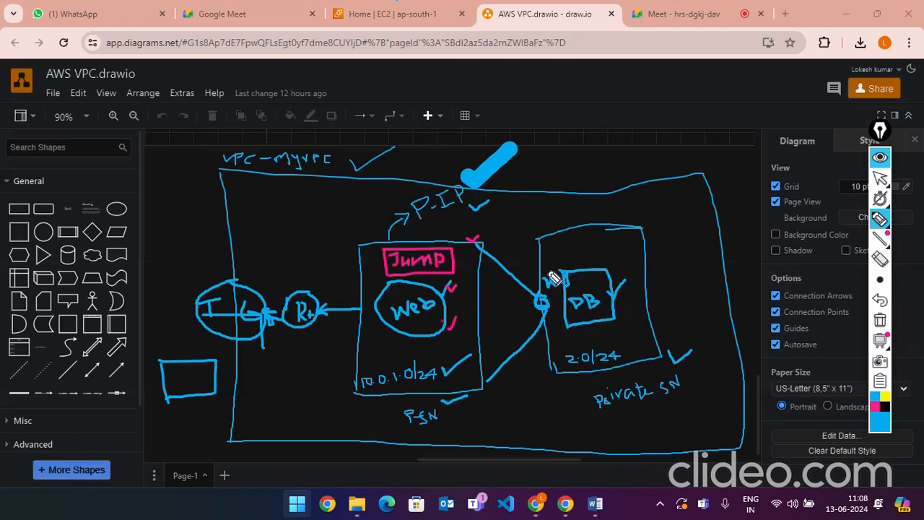
- Draw a pink line from the Jump box to the DB box and put the annotation tools away
click(875, 406)
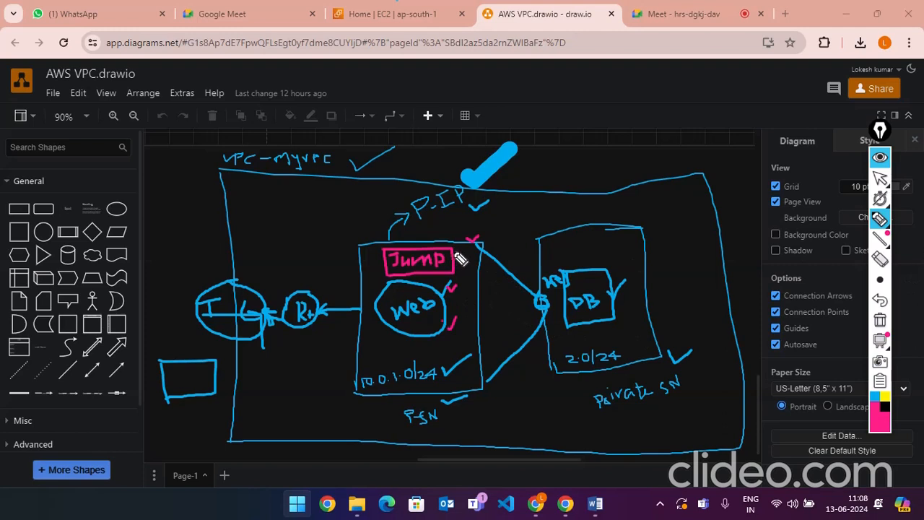
drag(452, 258, 567, 288)
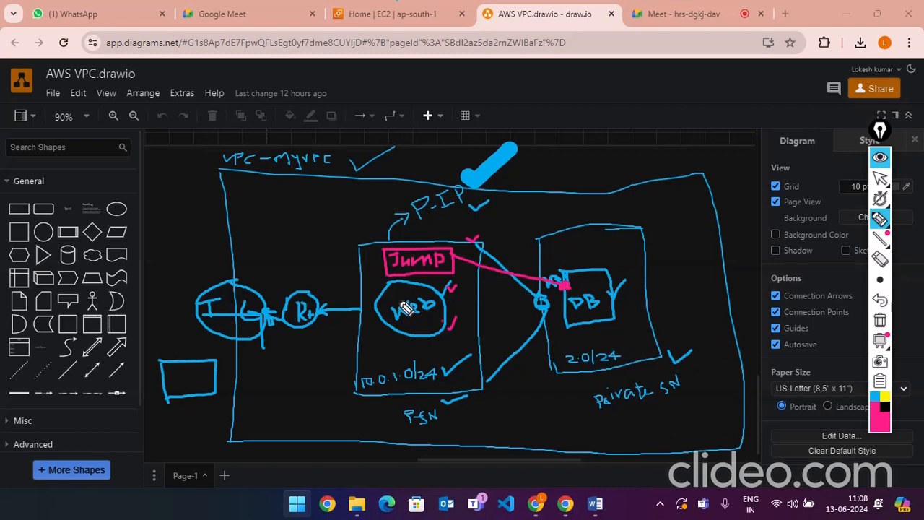
click(879, 158)
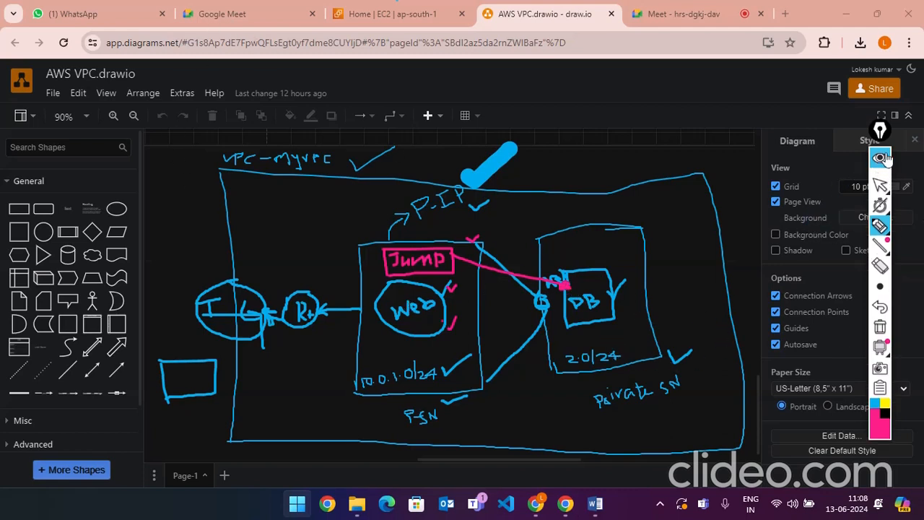
- Switch back to the EC2 console, list the running instances, select bastian-jump-server and refresh the list
click(390, 13)
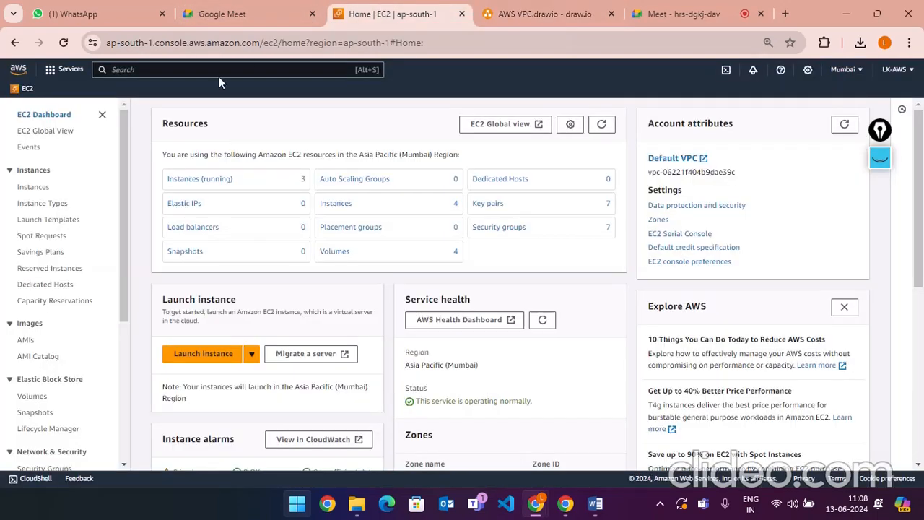
click(187, 189)
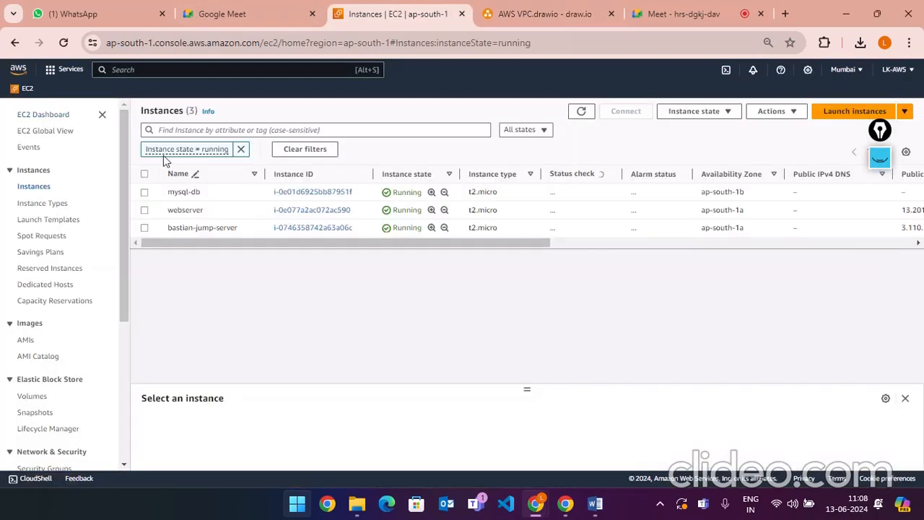
click(147, 228)
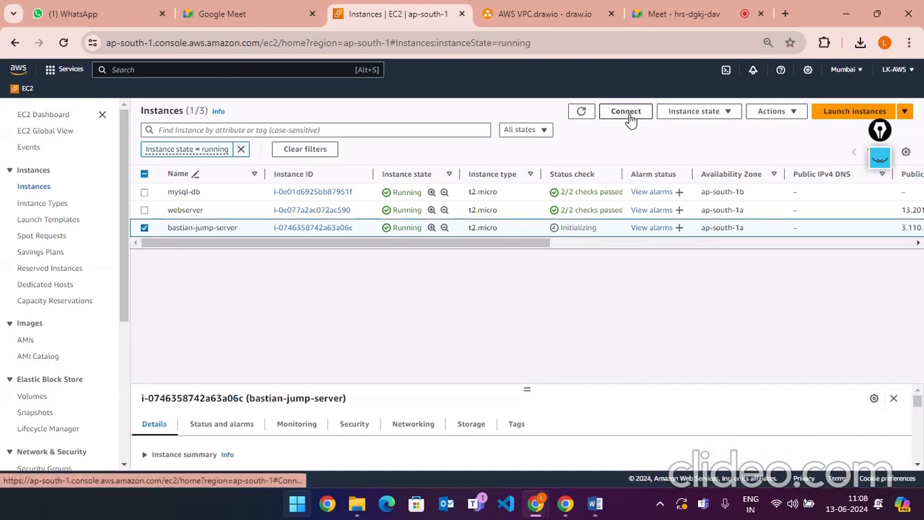
click(582, 113)
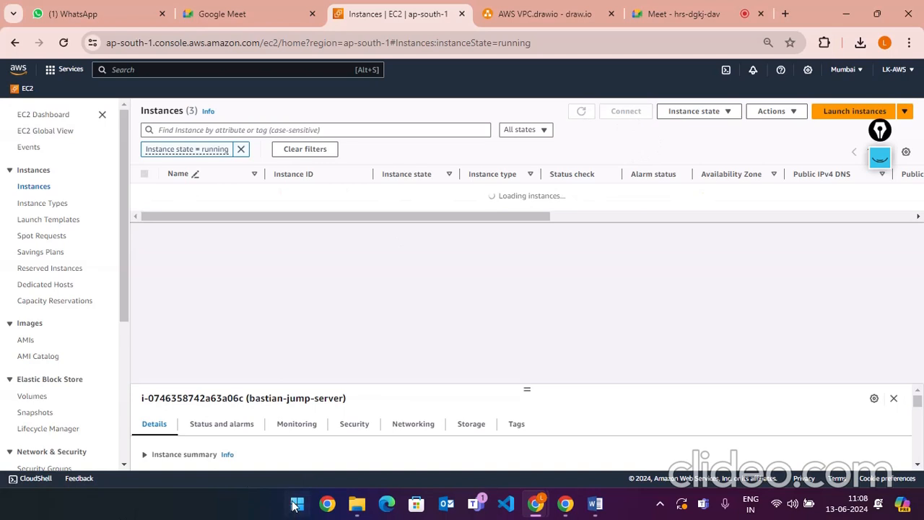
mouse_move(356, 506)
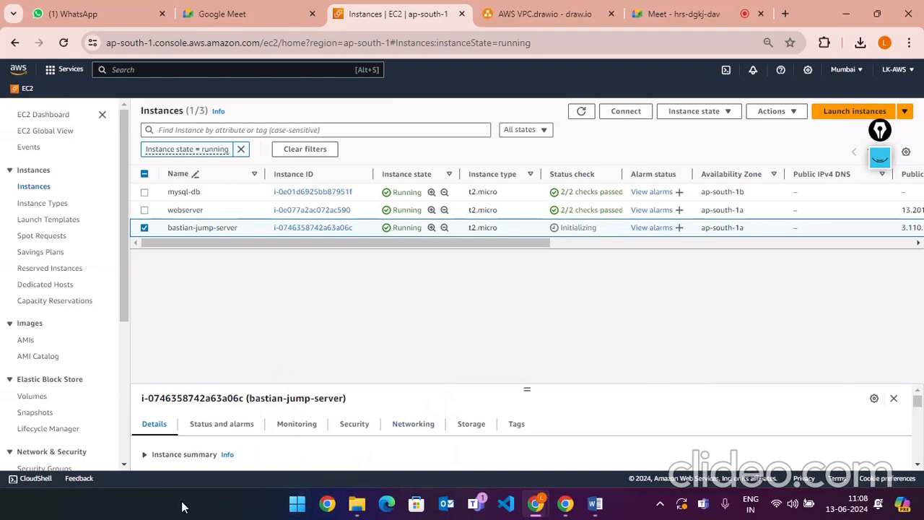
- Search the installed apps for MobaXterm and launch it
click(290, 514)
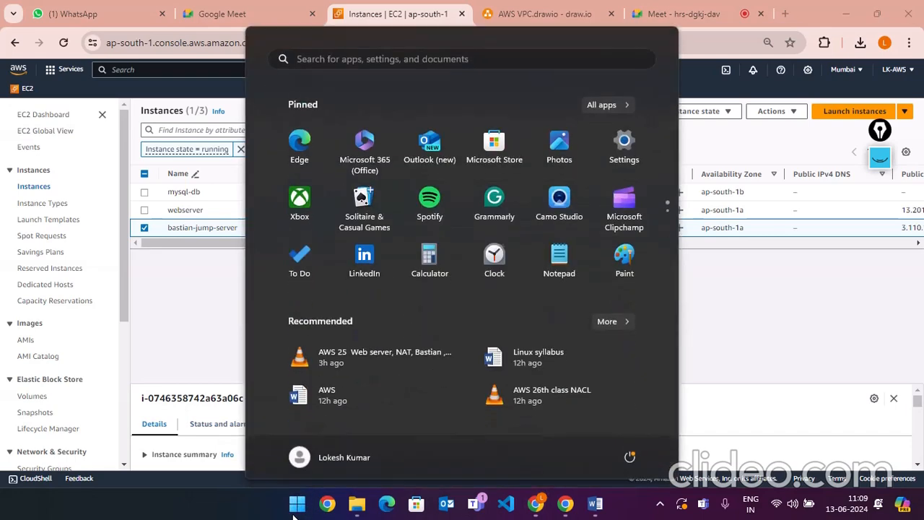
key(Escape)
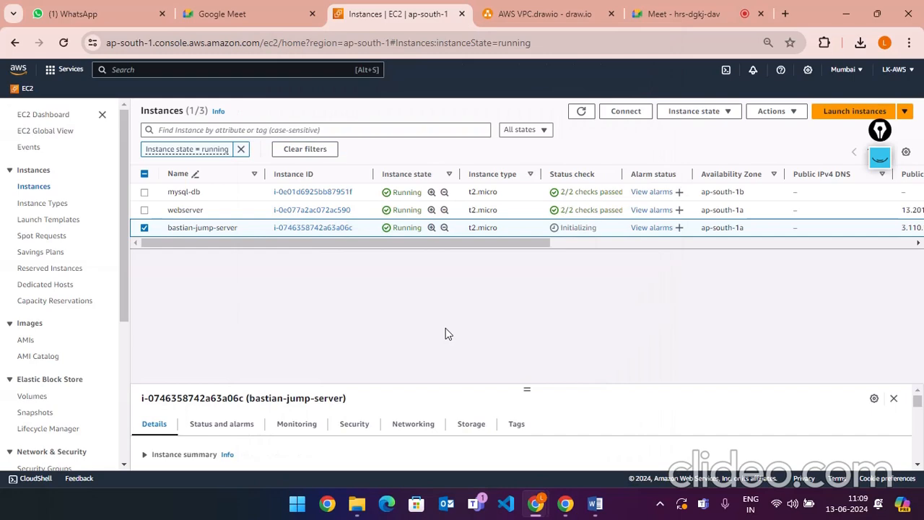
key(super)
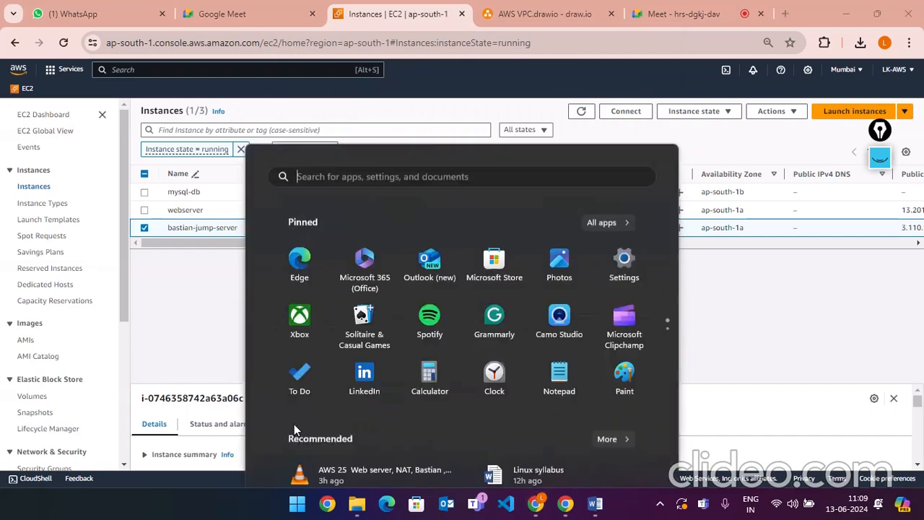
text(mo)
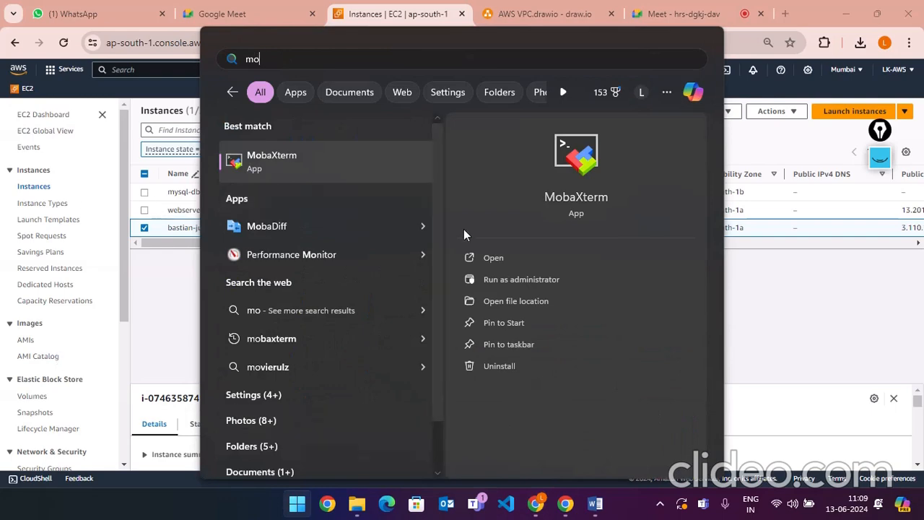
click(493, 258)
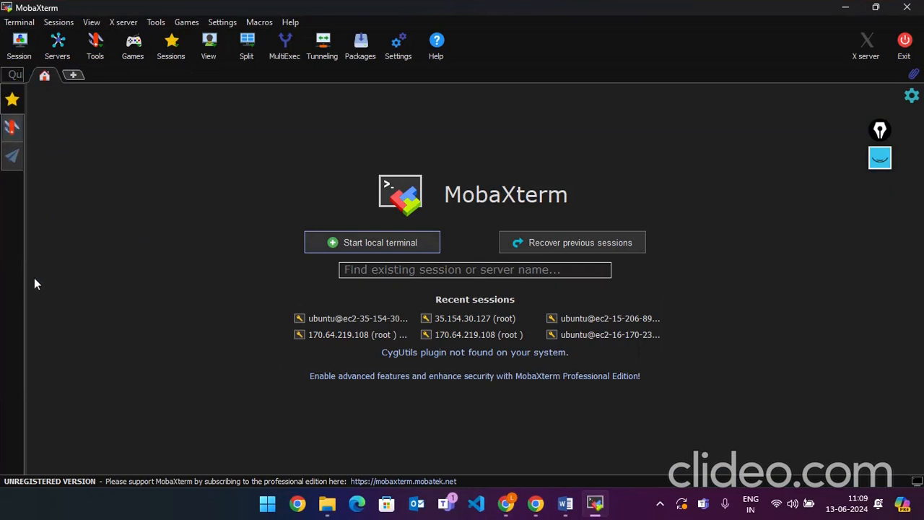
- Expand the saved sessions list, delete all the saved user sessions, and collapse the list again
drag(25, 282, 200, 289)
click(107, 225)
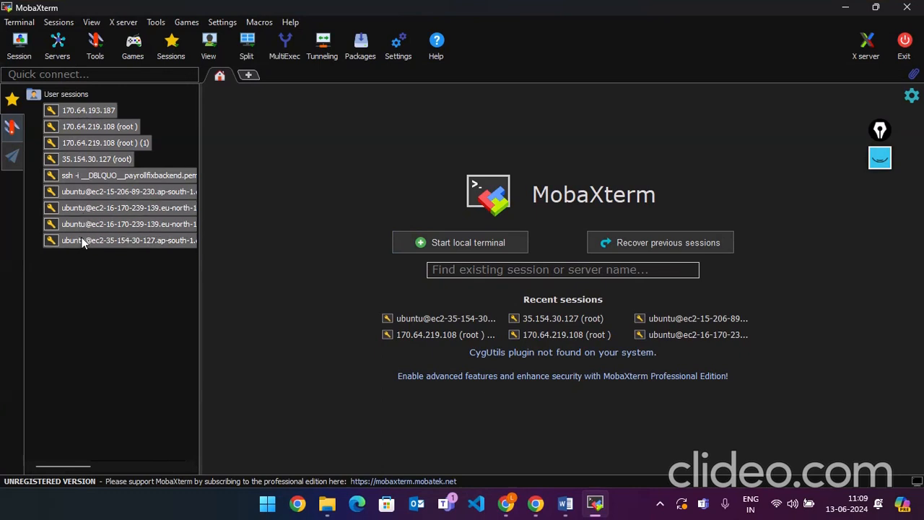
key(Delete)
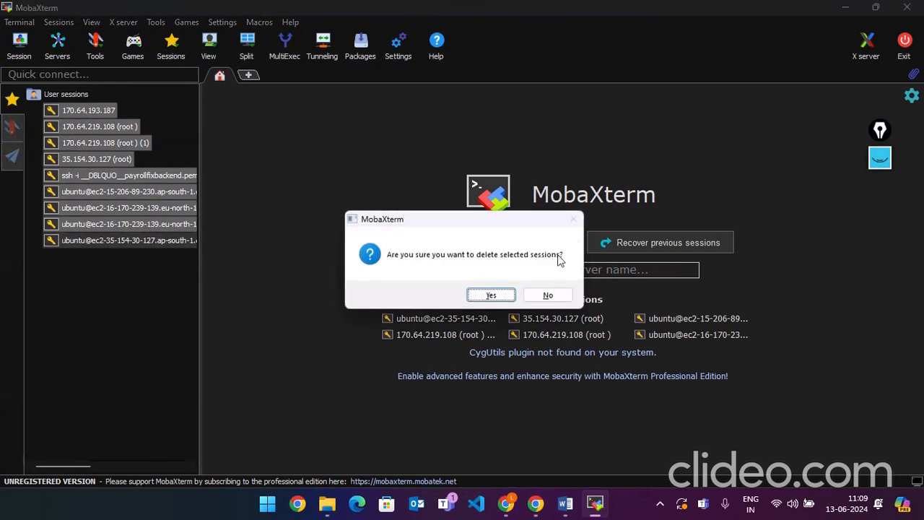
click(482, 296)
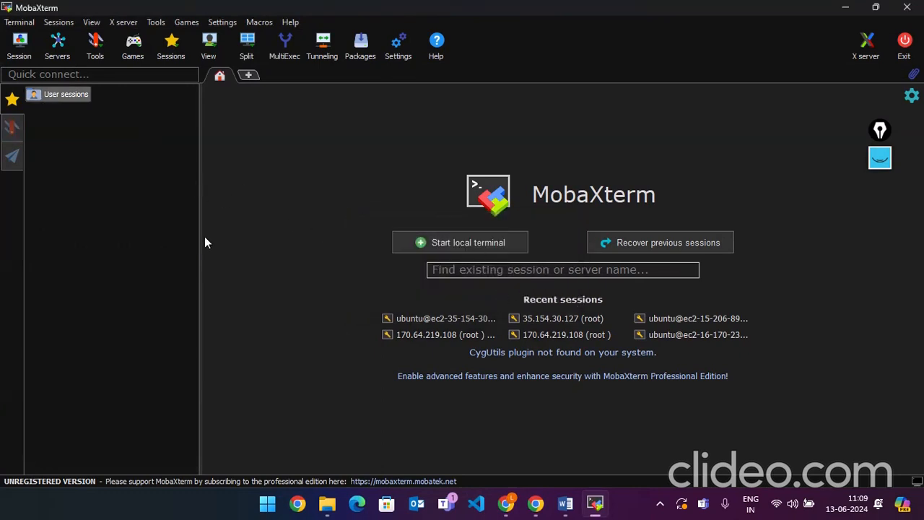
drag(200, 242, 29, 252)
click(58, 22)
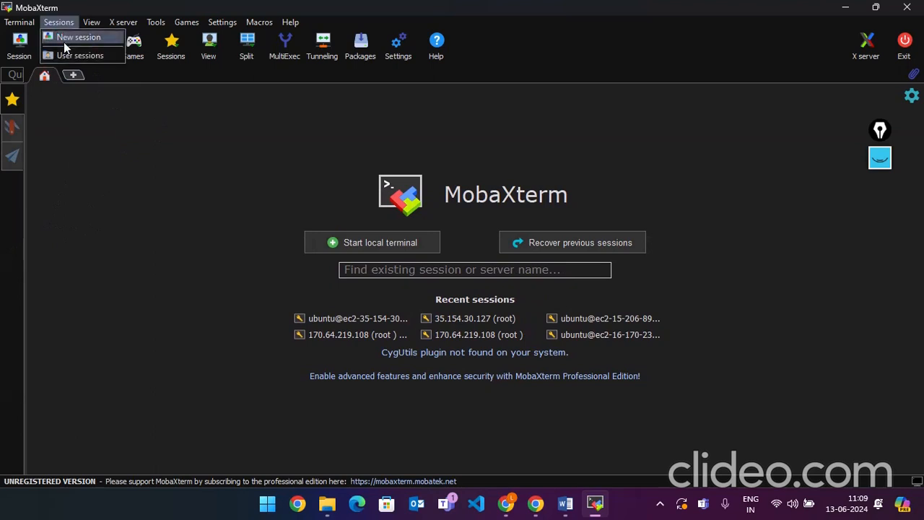
click(64, 43)
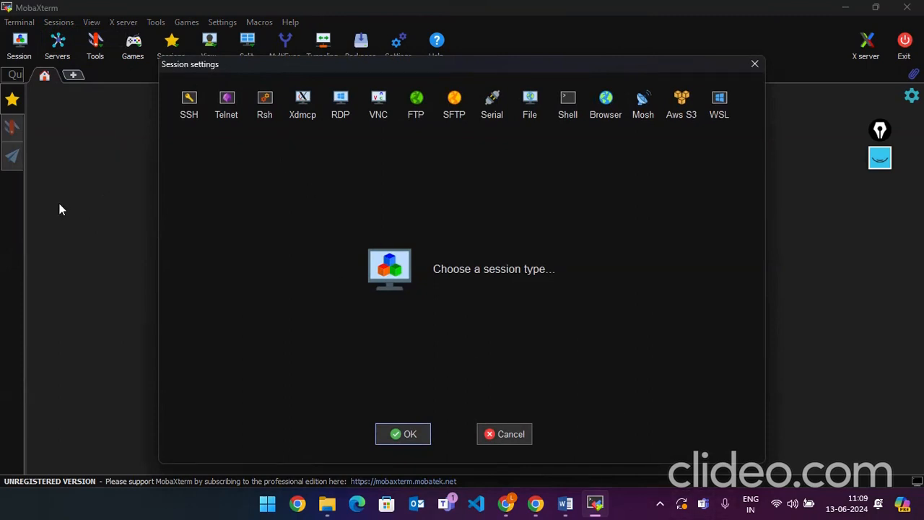
click(190, 120)
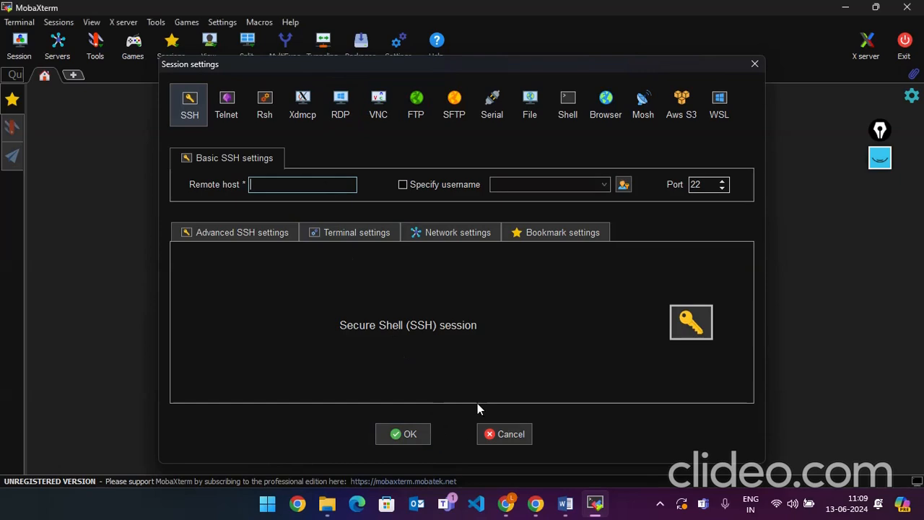
click(498, 434)
- Switch to the EC2 console in Chrome and refresh the list of running instances
click(536, 504)
mouse_move(506, 503)
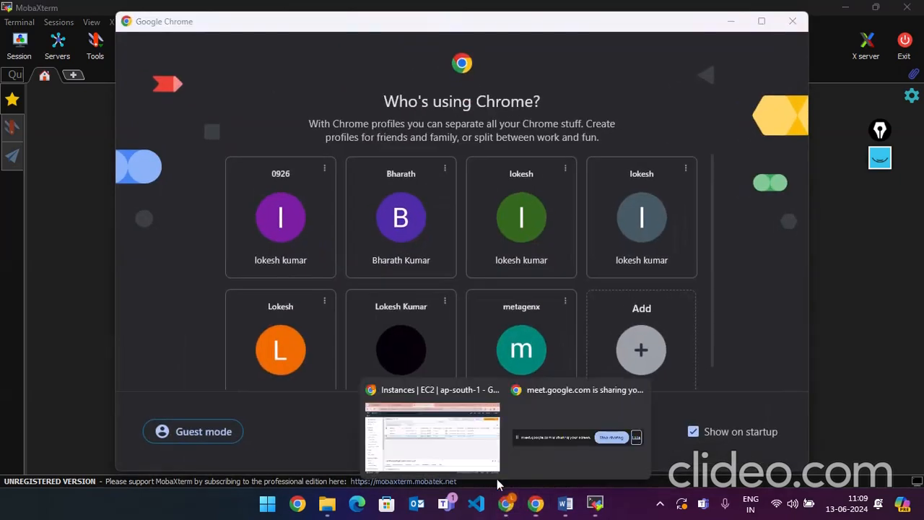
click(447, 462)
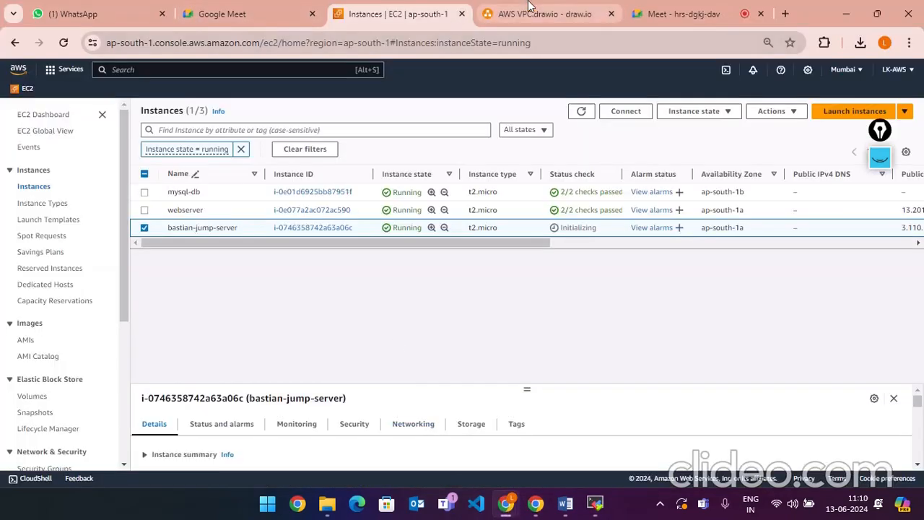
click(581, 110)
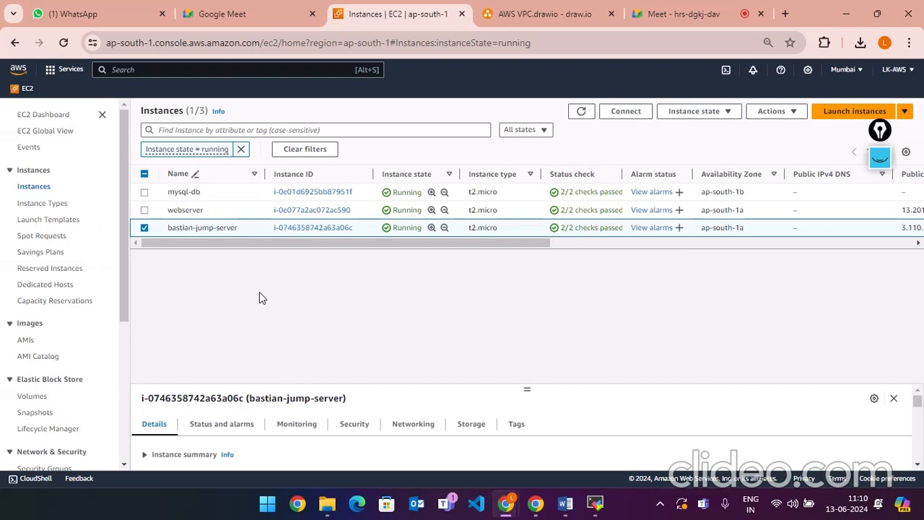
- Open the connection options for bastian-jump-server and copy the example SSH command for an SSH client
click(625, 113)
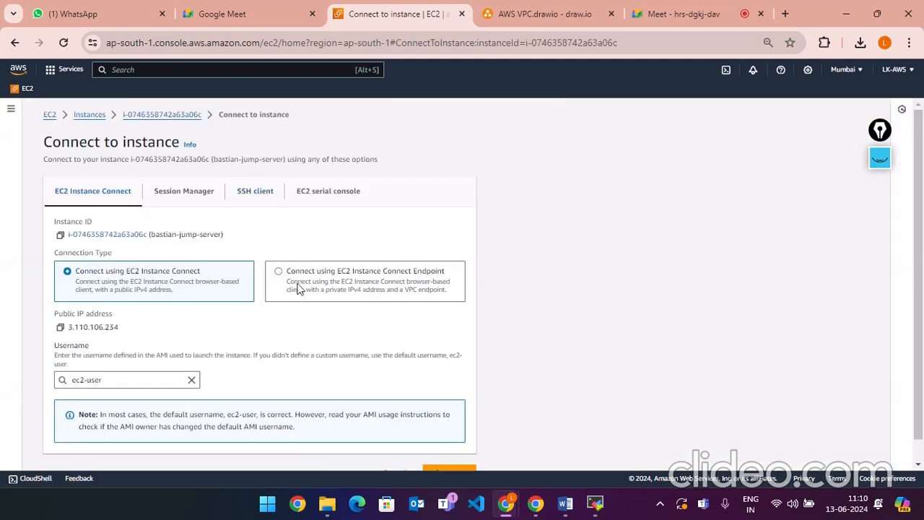
scroll(289, 268, down, 1)
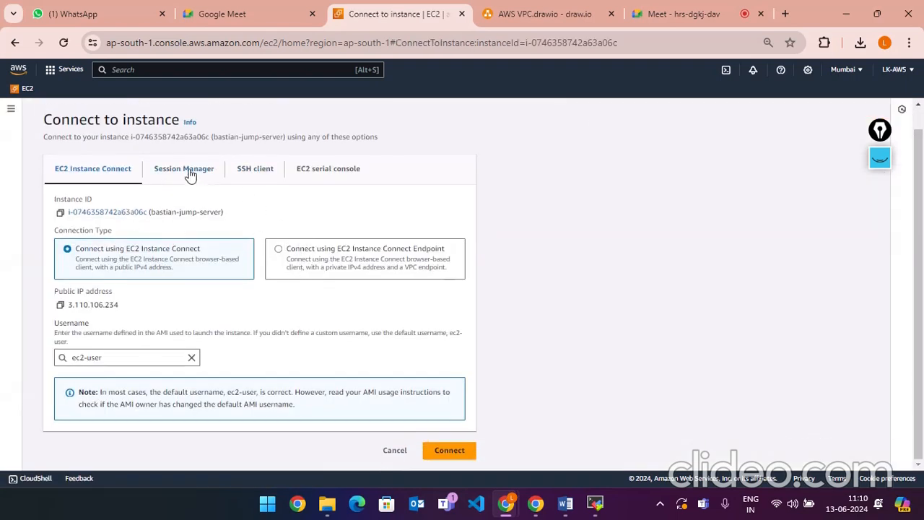
click(245, 178)
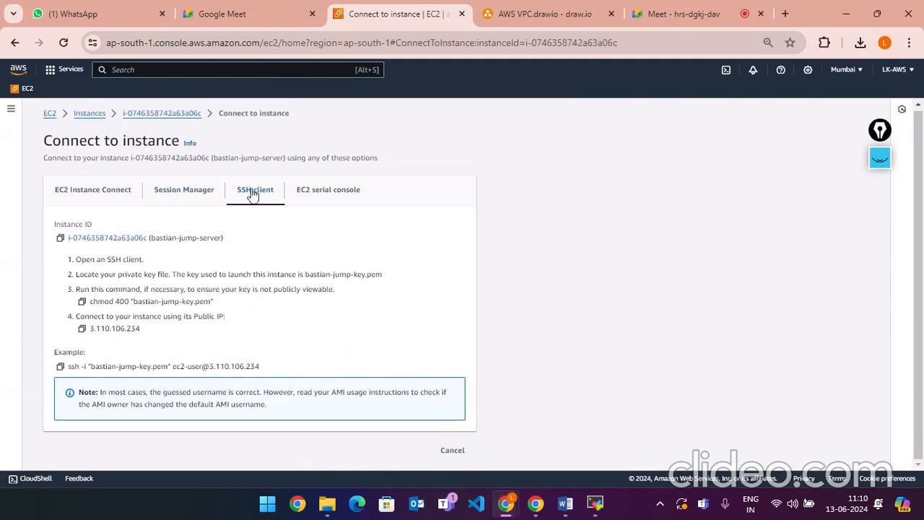
click(60, 366)
click(595, 503)
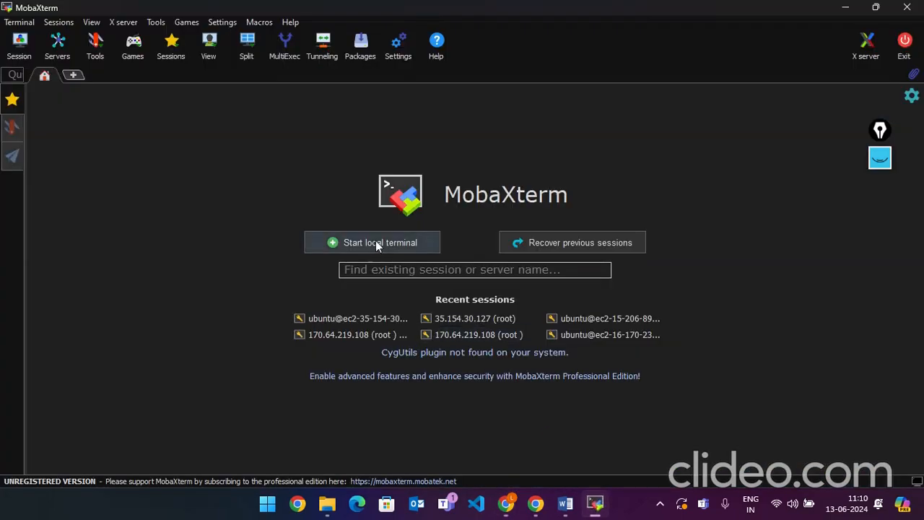
click(57, 23)
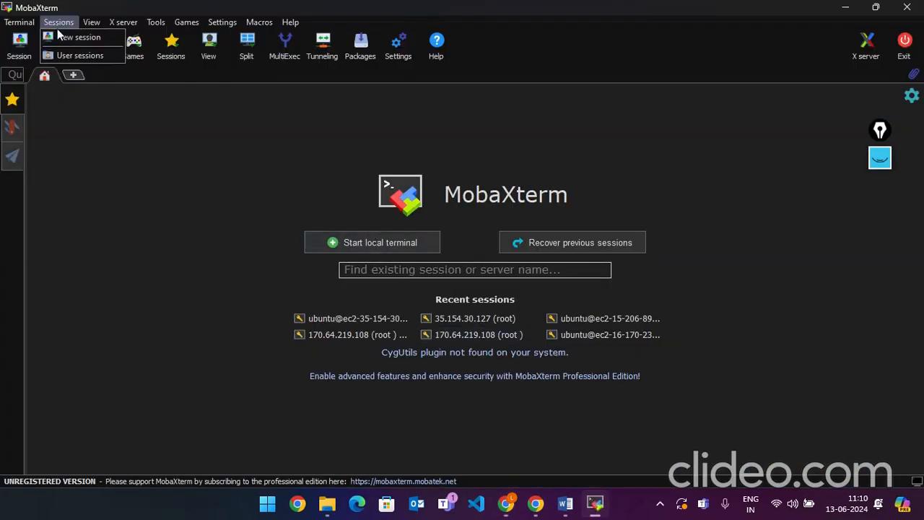
click(63, 36)
click(196, 110)
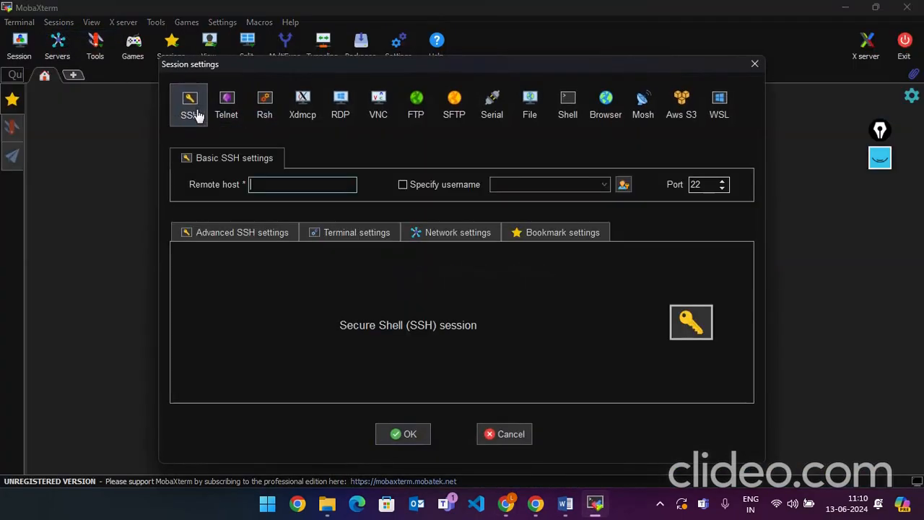
key(ctrl+v)
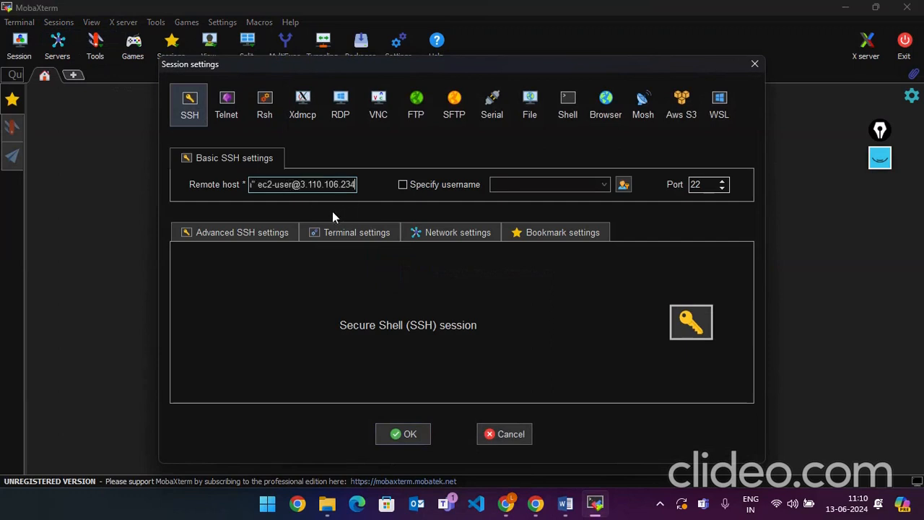
- Set the session to use the bastian-jump-key private key from Downloads and try to connect
click(228, 229)
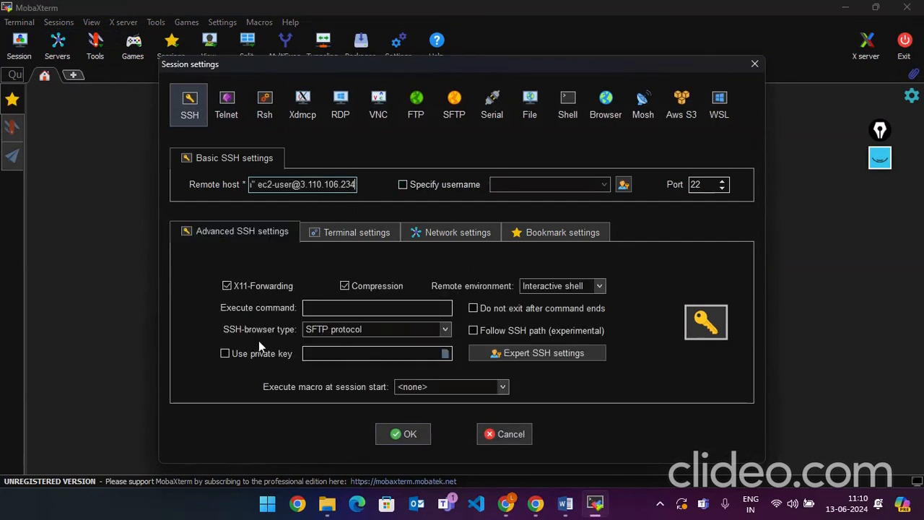
click(257, 351)
click(444, 354)
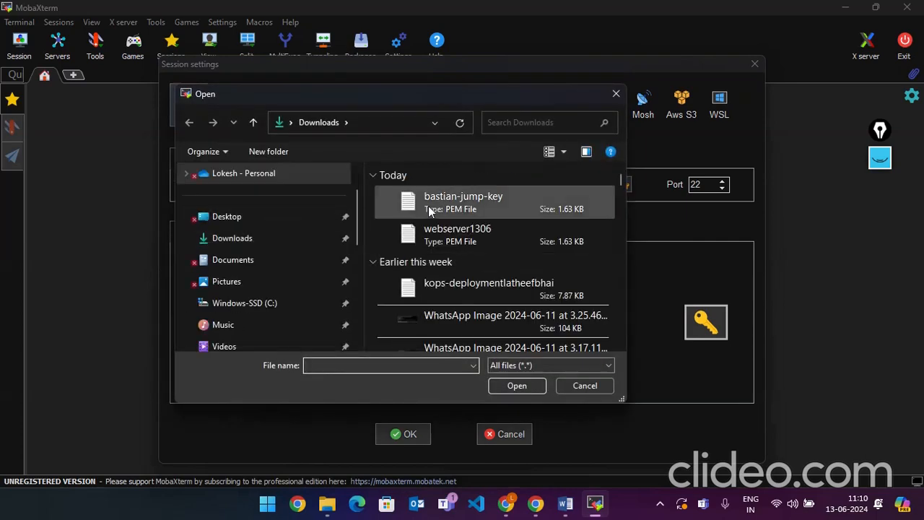
click(433, 203)
click(505, 385)
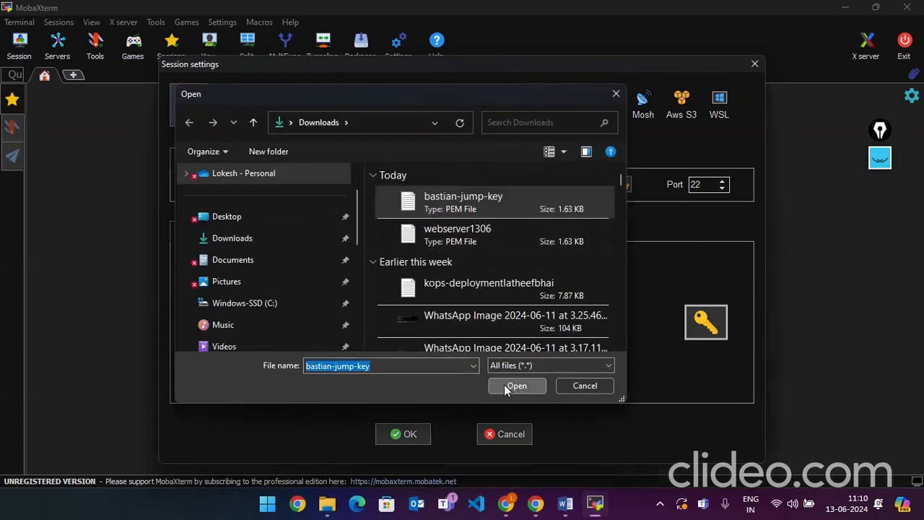
click(406, 436)
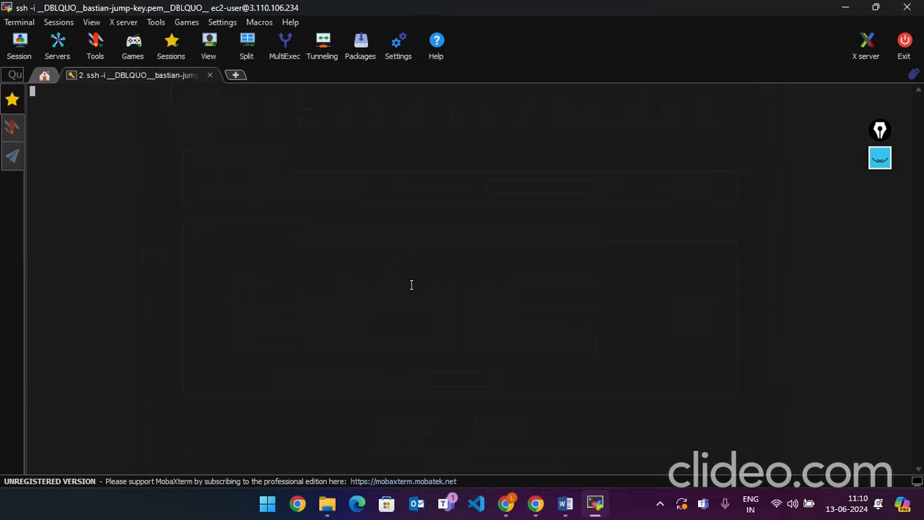
mouse_move(506, 504)
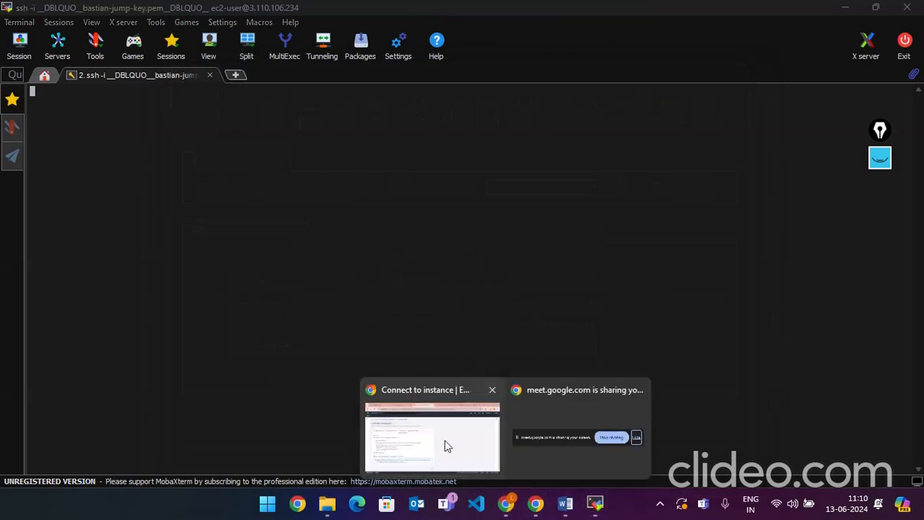
click(446, 442)
click(654, 13)
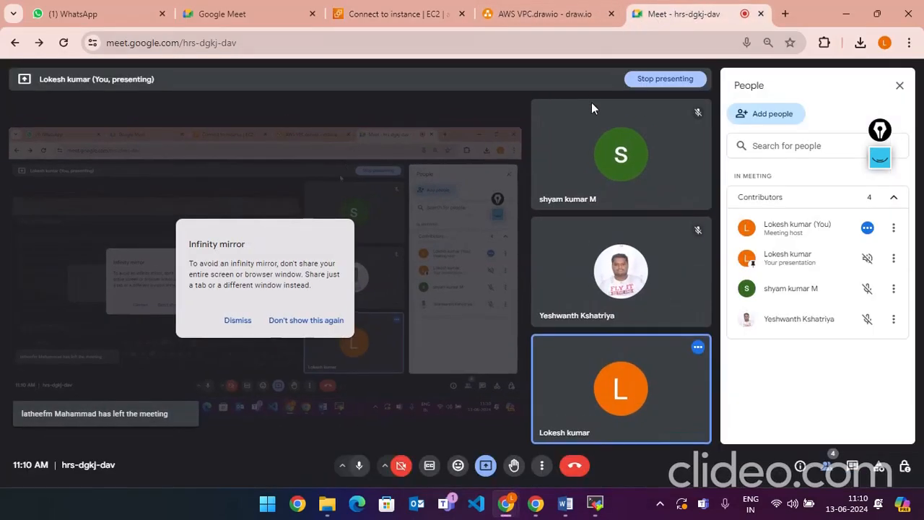
click(555, 14)
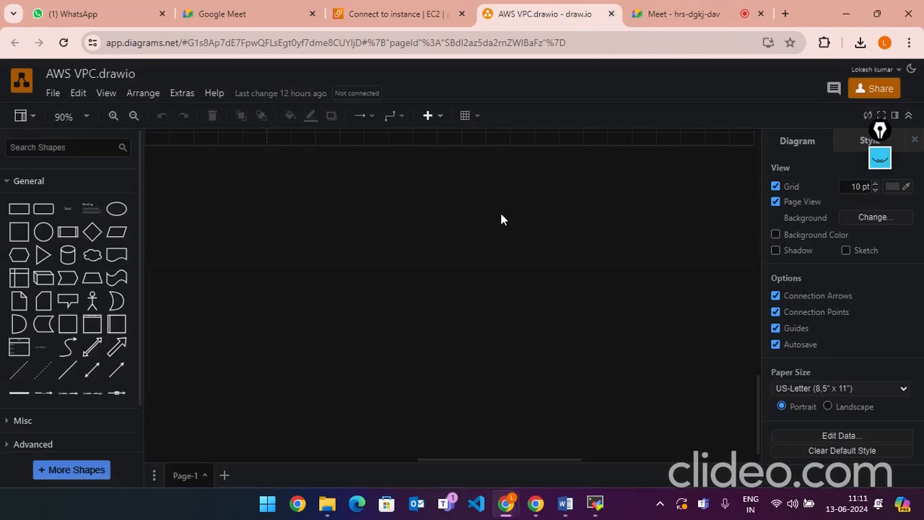
- Switch back to MobaXterm and open the settings for another SSH session
key(alt+Tab)
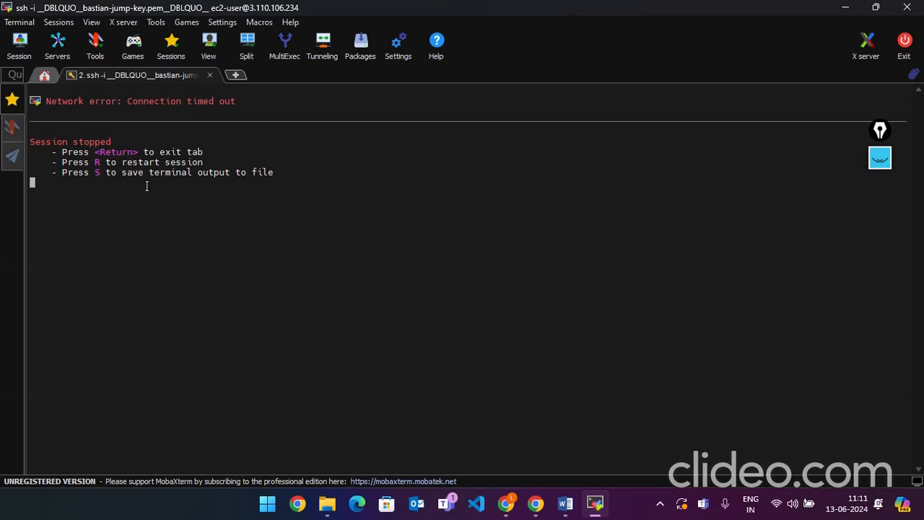
click(57, 23)
click(59, 38)
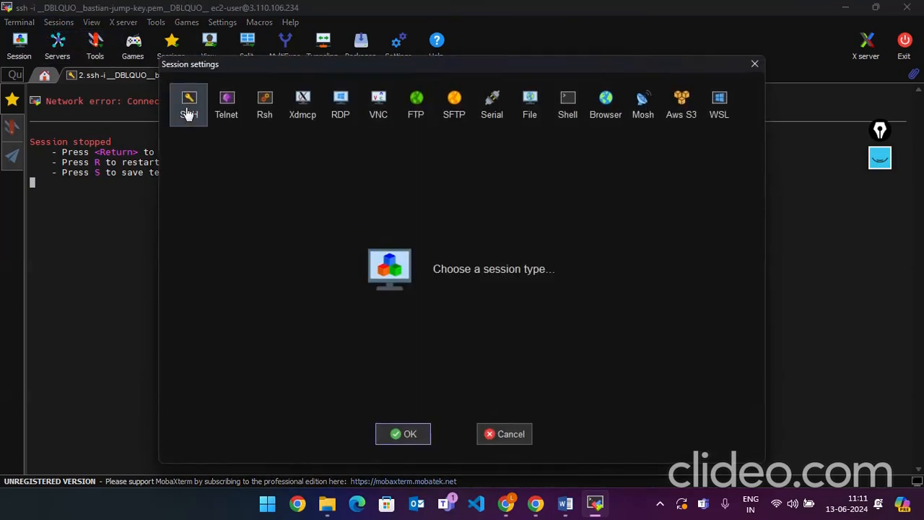
click(188, 110)
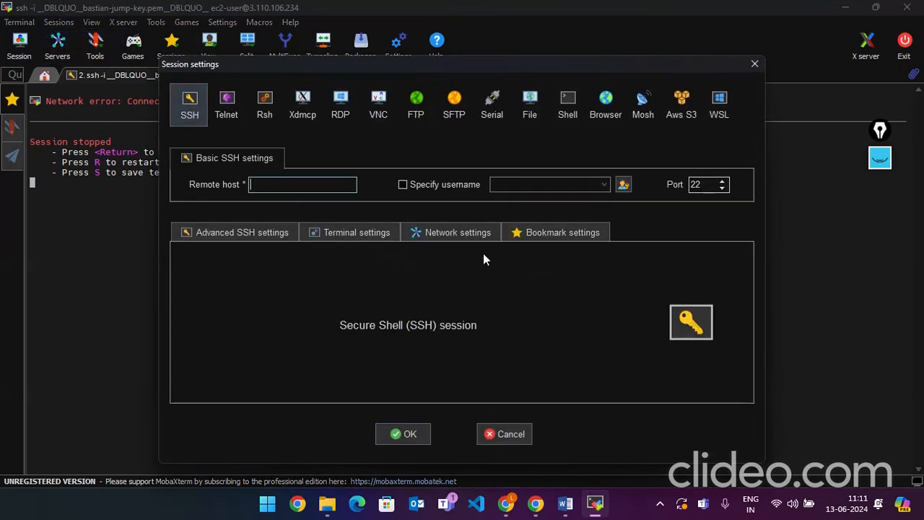
- Switch to the EC2 console, try to connect to bastian-jump-server with EC2 Instance Connect as ec2-user, and return to the instances list
key(alt+Tab)
click(408, 15)
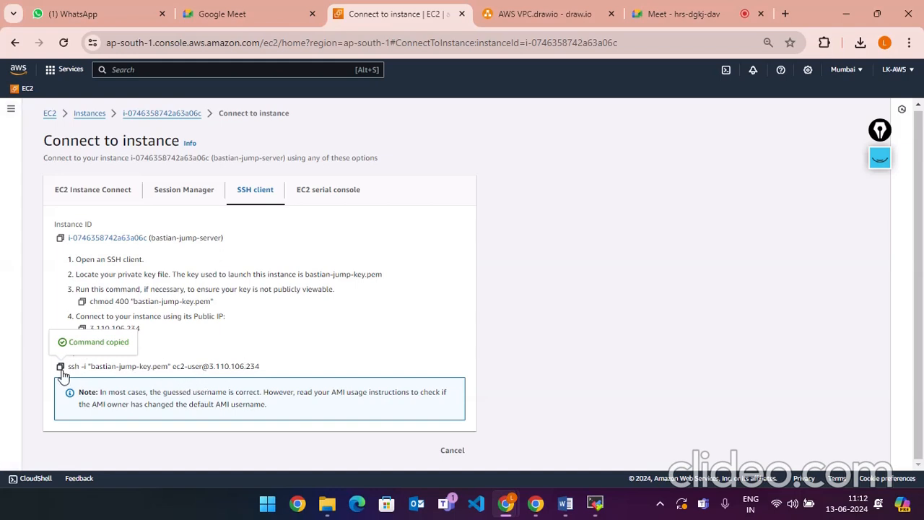
click(101, 204)
scroll(304, 313, down, 1)
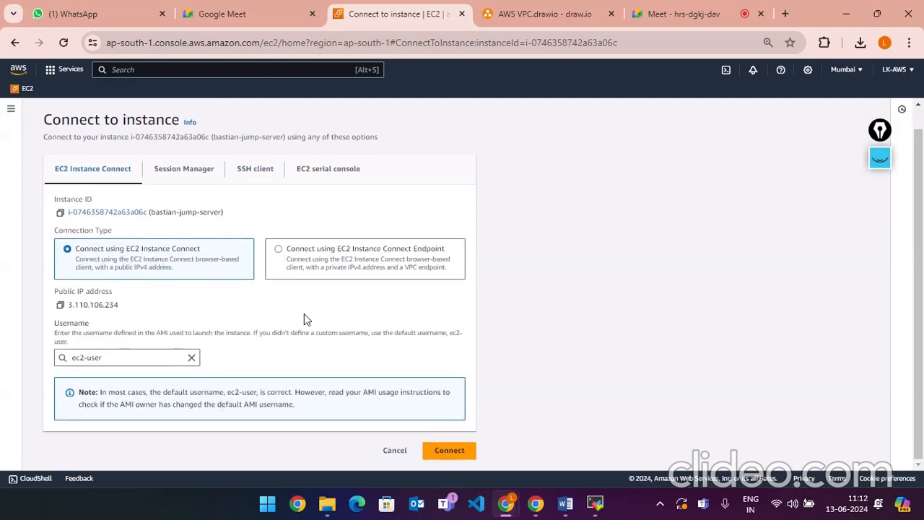
click(439, 452)
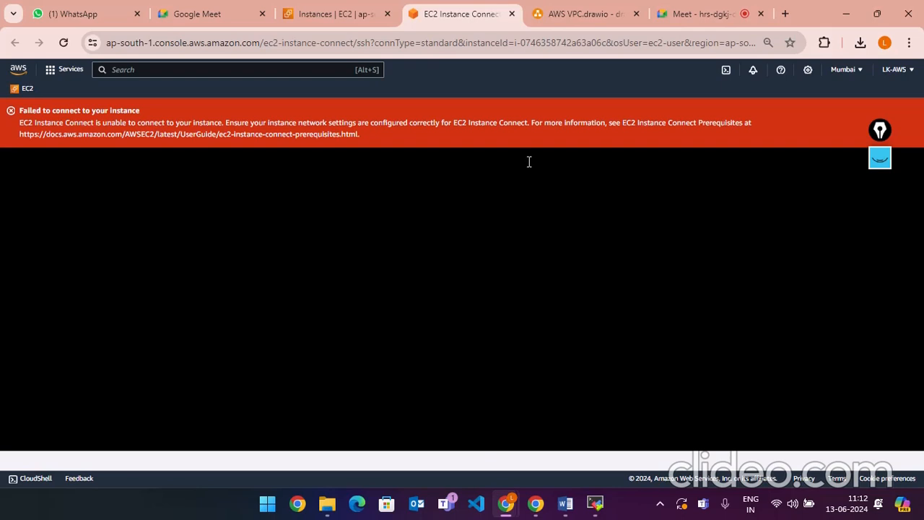
click(345, 14)
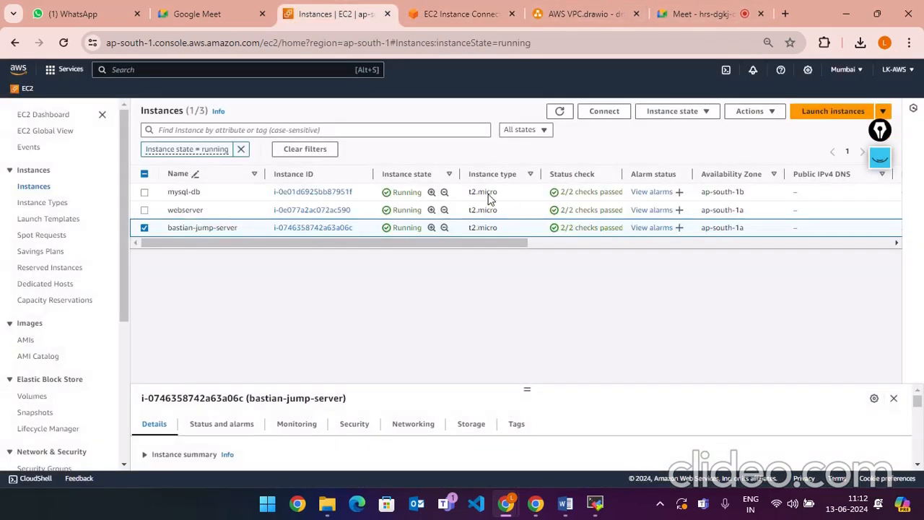
- Open bastian-jump-server's details and review its instance summary, platform and launch key pair
click(340, 228)
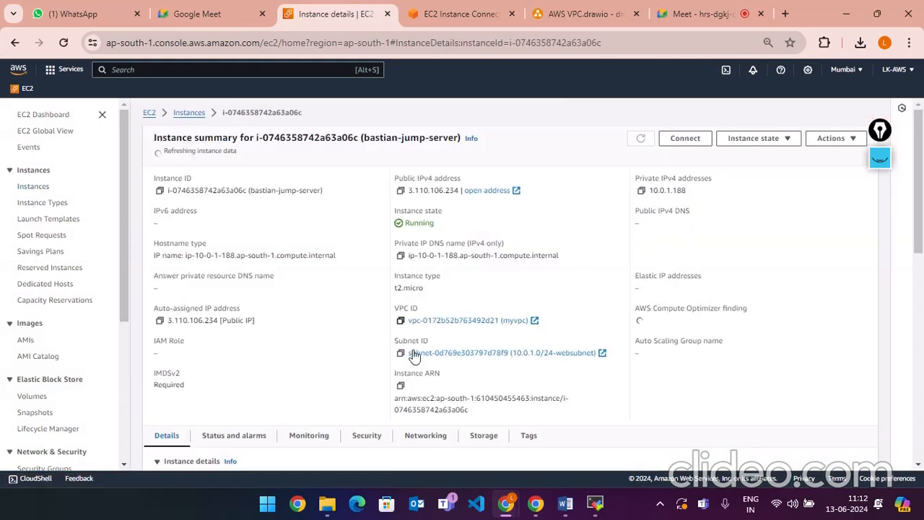
scroll(455, 328, down, 3)
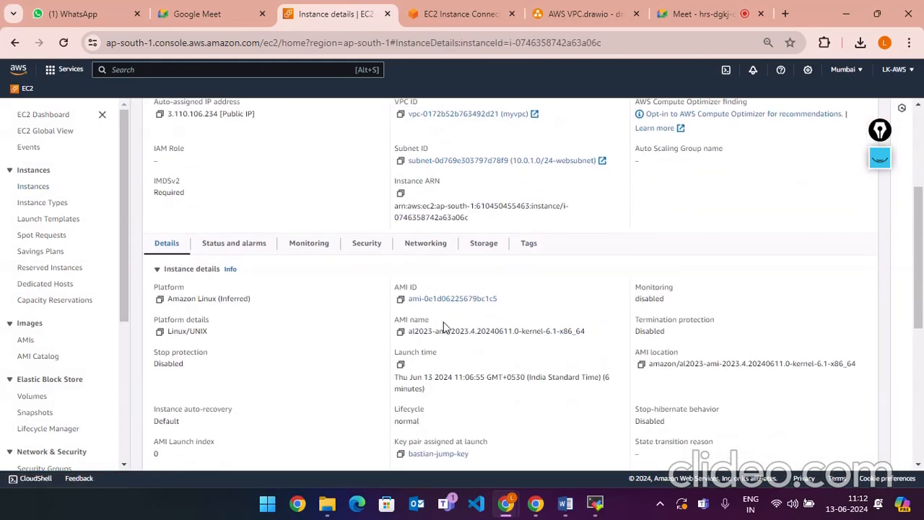
scroll(444, 327, down, 3)
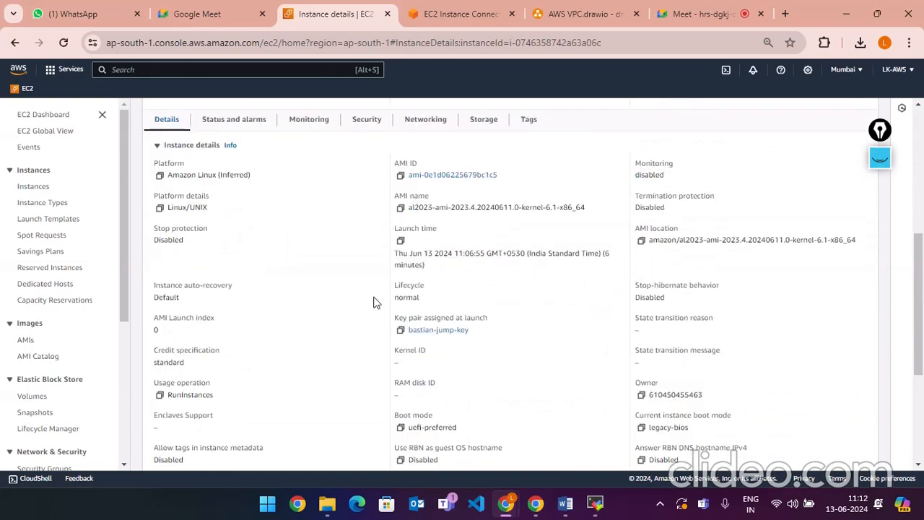
scroll(374, 303, up, 5)
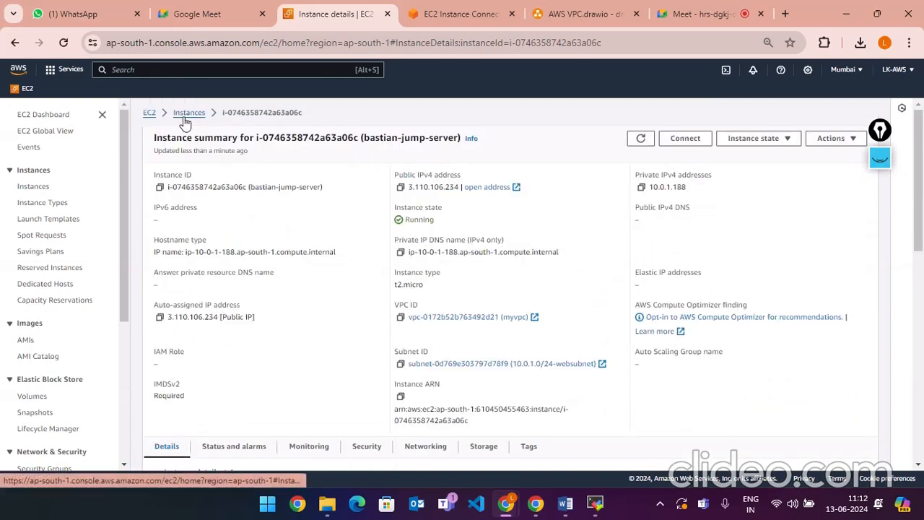
scroll(353, 309, down, 3)
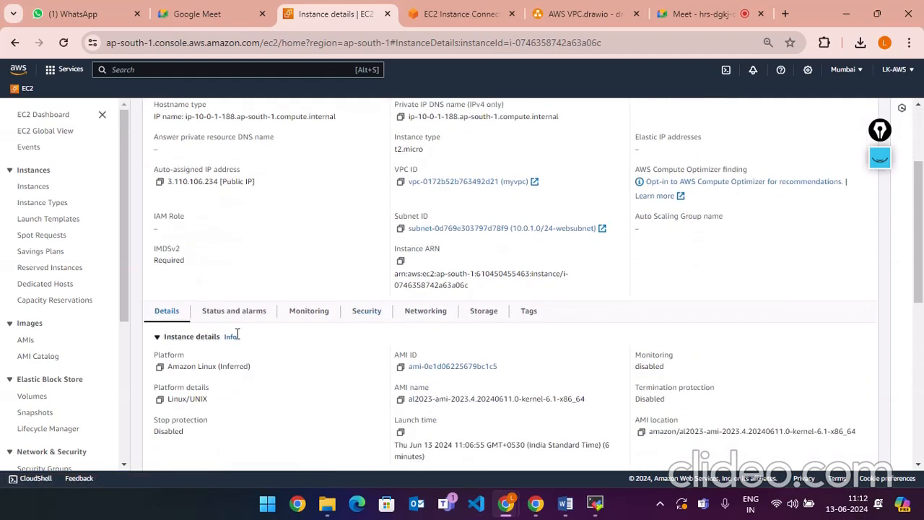
- Check bastian-jump-server's networking details, open its websubnet in the VPC console with the subnet filter cleared, and return to the instance
click(414, 318)
scroll(353, 328, down, 4)
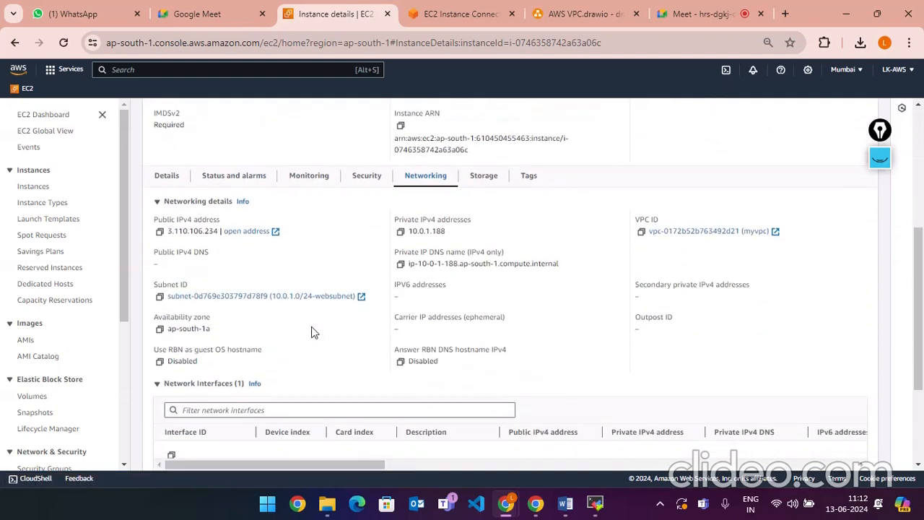
scroll(347, 332, down, 2)
scroll(332, 335, up, 3)
click(360, 298)
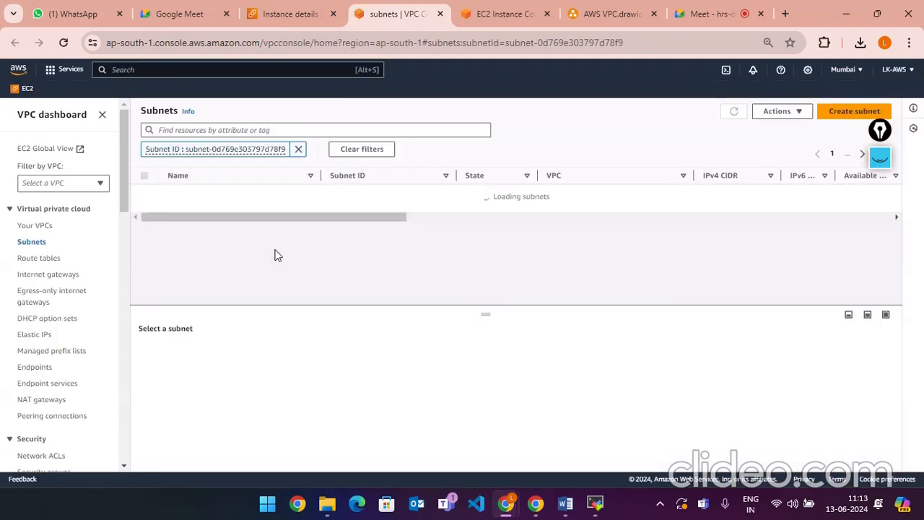
click(298, 152)
click(287, 22)
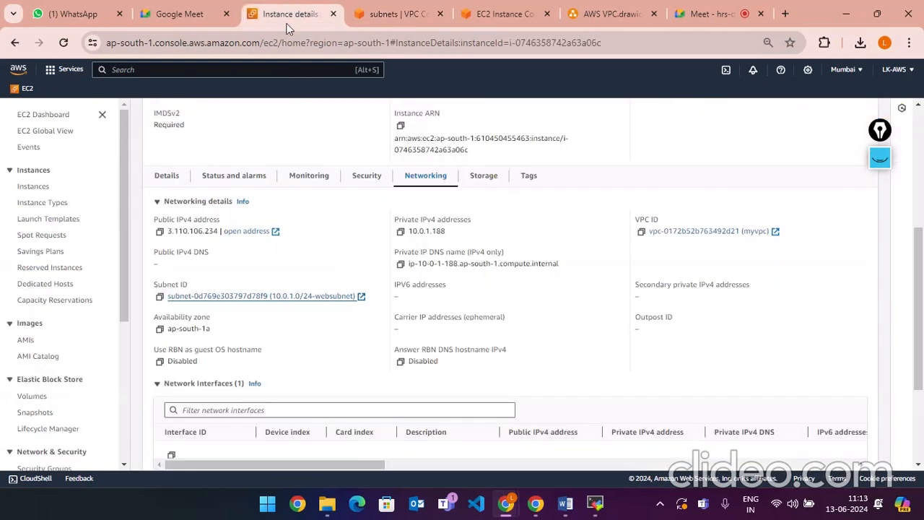
- Examine the network interface and Elastic IP sections of bastian-jump-server's networking details
scroll(291, 334, down, 5)
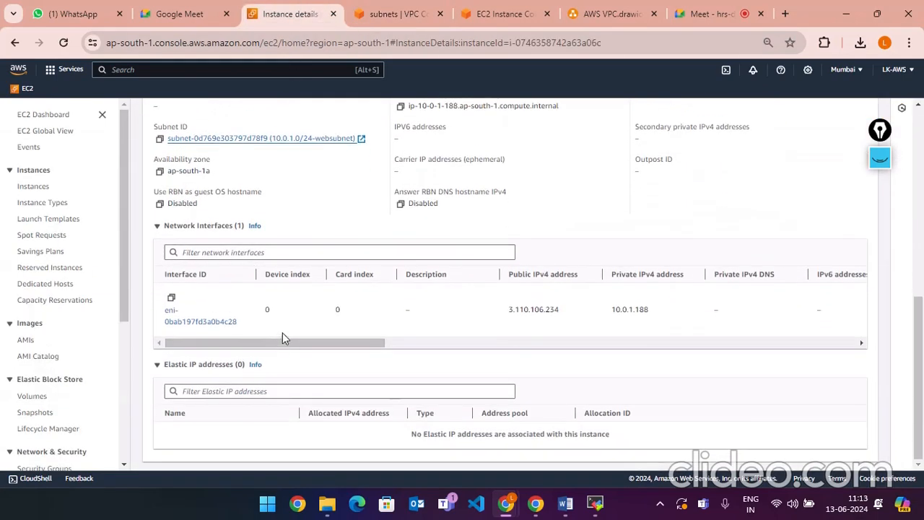
drag(248, 344, 160, 343)
scroll(246, 304, up, 3)
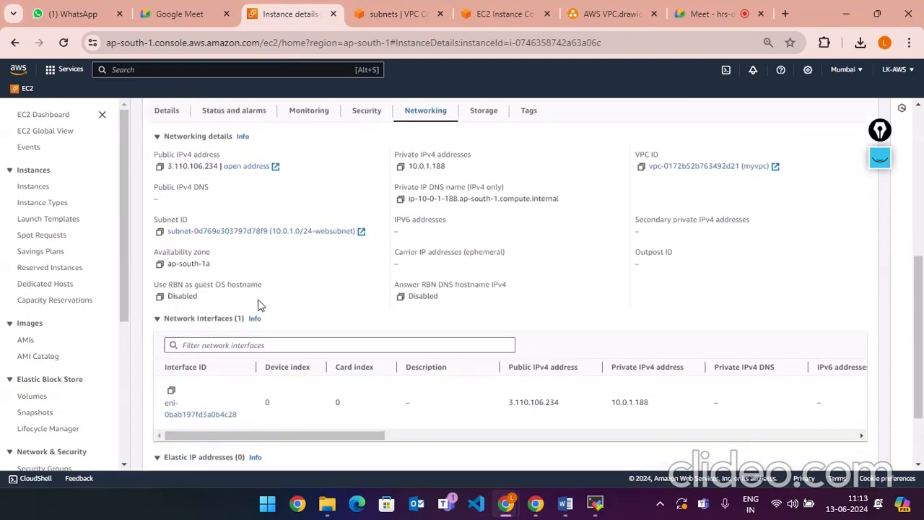
scroll(257, 316, down, 3)
scroll(265, 376, up, 10)
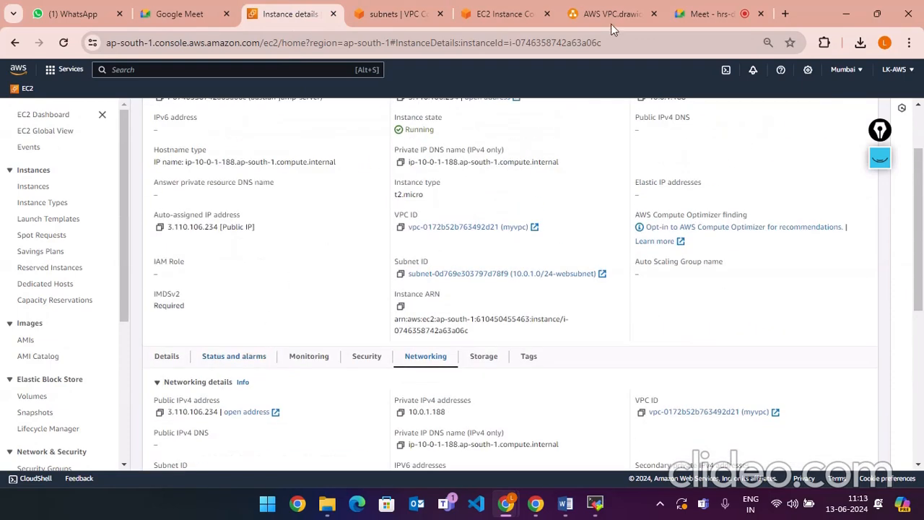
click(685, 13)
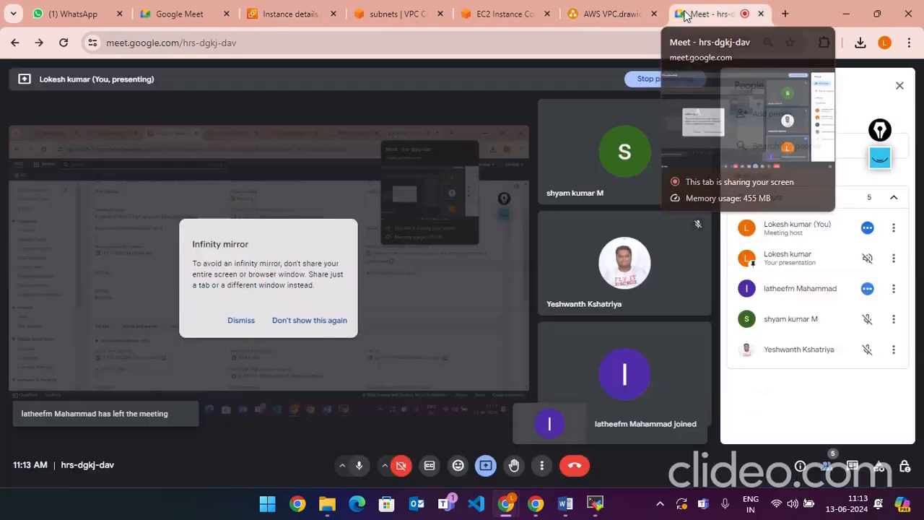
click(280, 13)
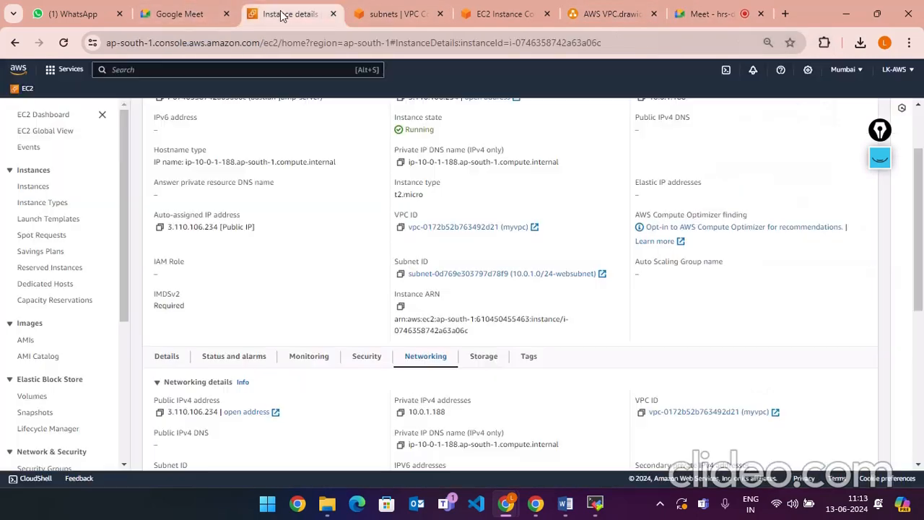
scroll(323, 296, down, 3)
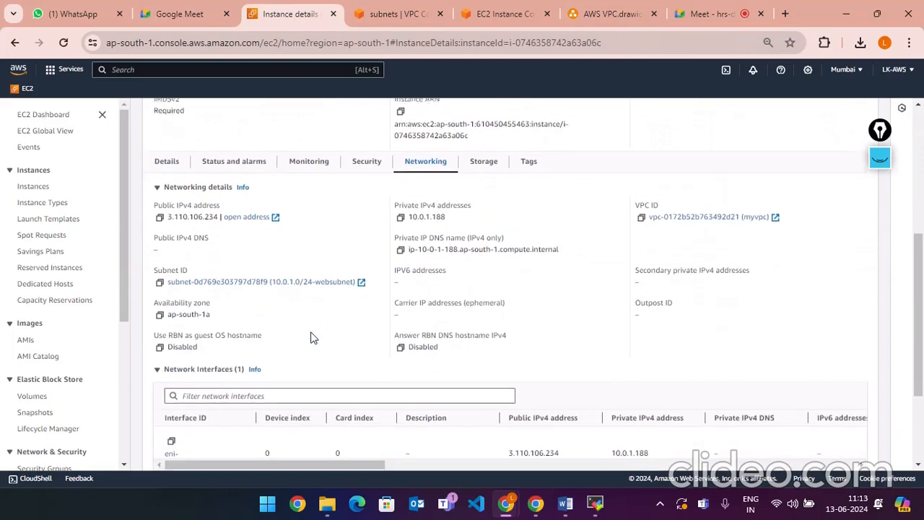
scroll(311, 336, up, 4)
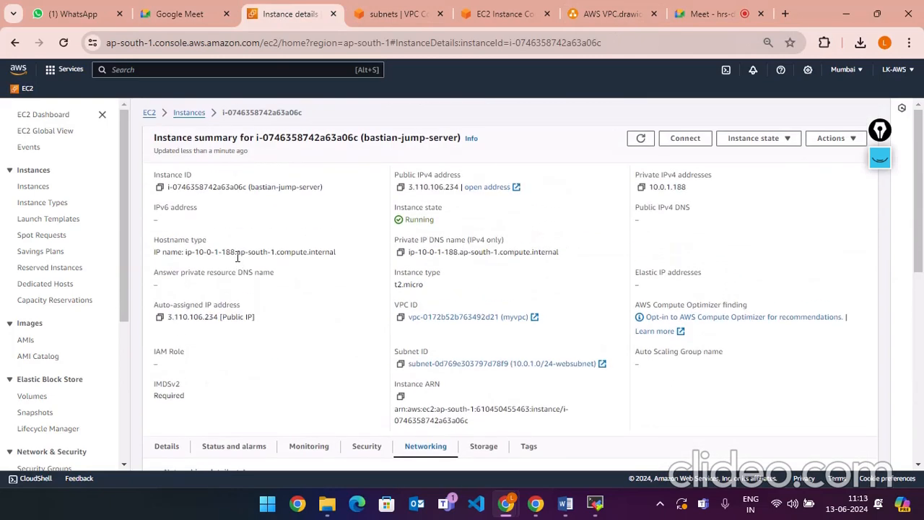
- Check bastian-jump-server's instance state options and return to the list of running instances
click(753, 139)
click(588, 230)
click(145, 115)
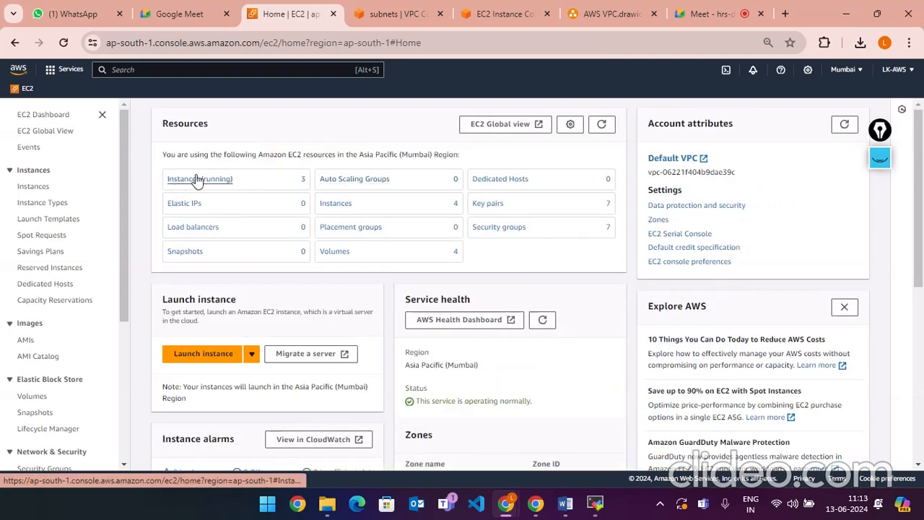
click(196, 179)
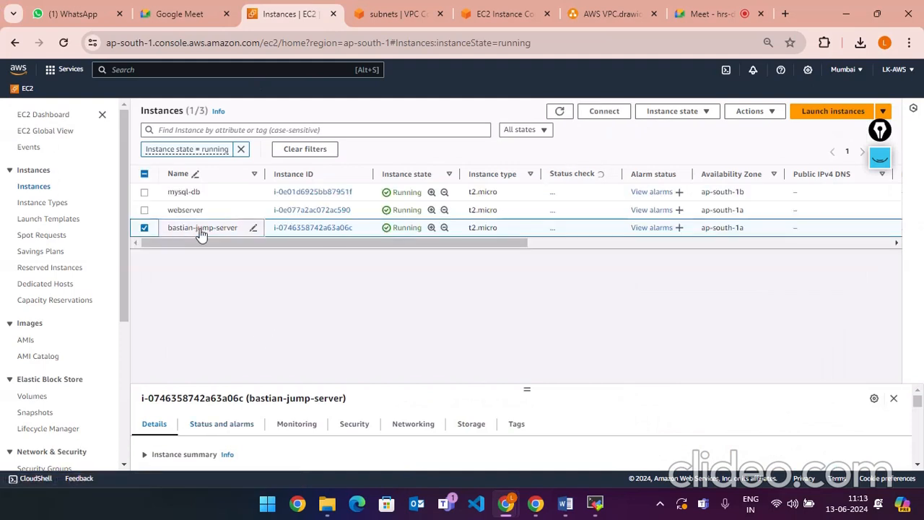
- Reopen bastian-jump-server's details and look through its available instance settings and networking actions
click(306, 228)
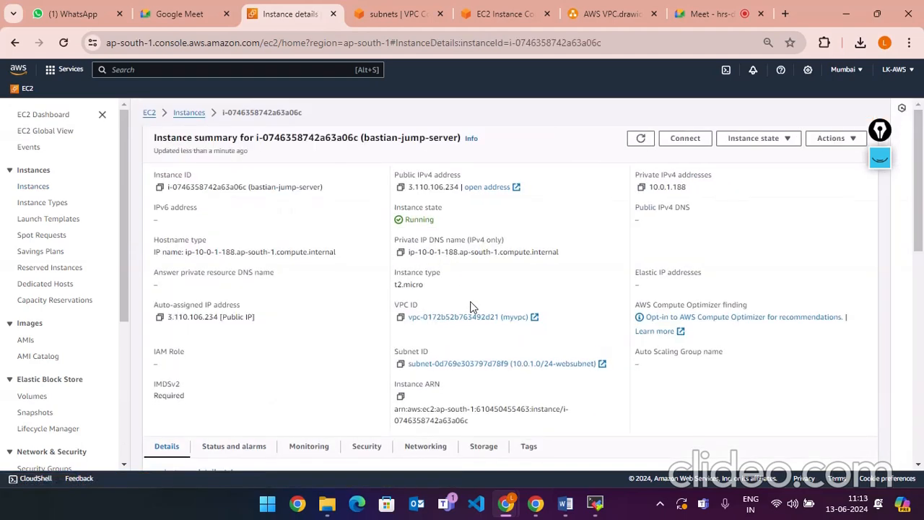
scroll(471, 306, down, 1)
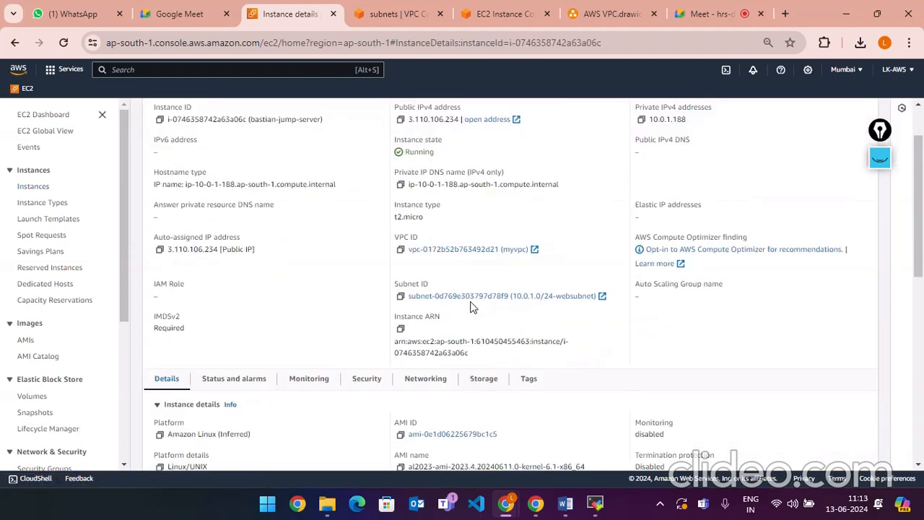
scroll(471, 307, up, 1)
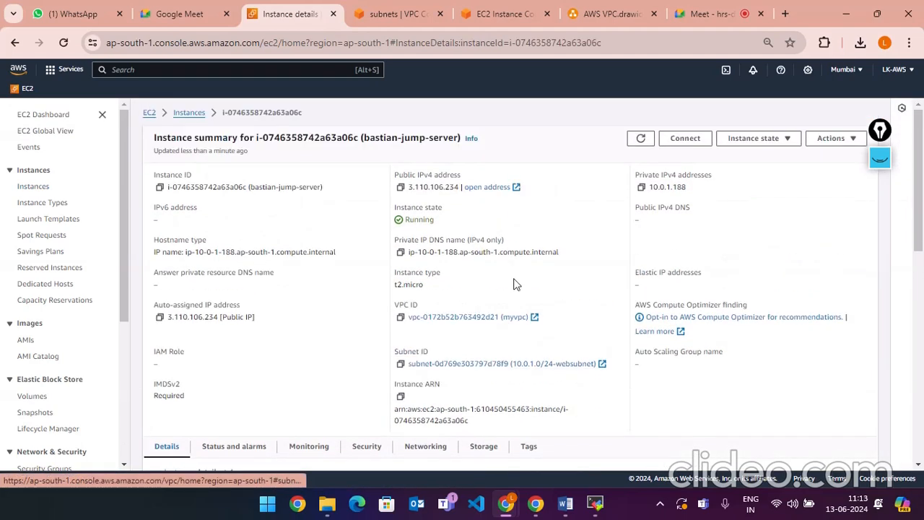
click(834, 142)
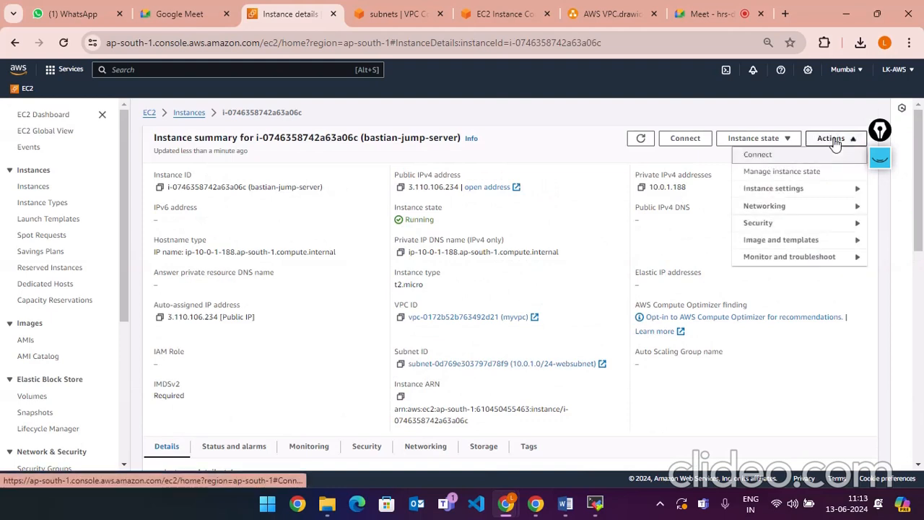
click(802, 194)
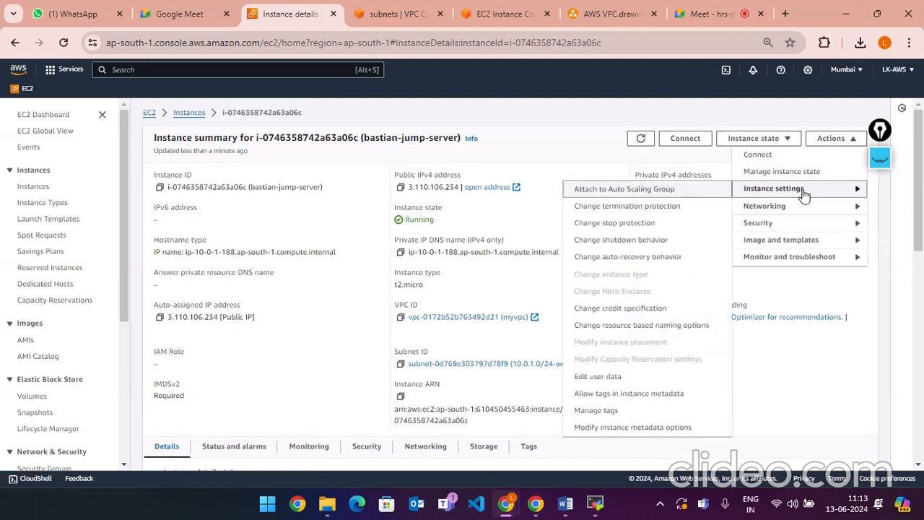
mouse_move(810, 206)
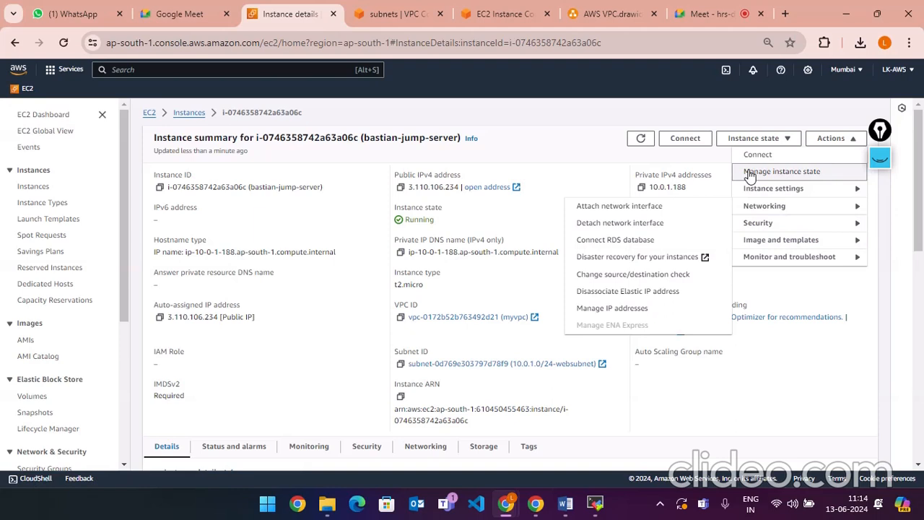
click(715, 401)
- Examine bastian-jump-server's instance details for its AMI, key pair and host placement settings
scroll(425, 289, down, 3)
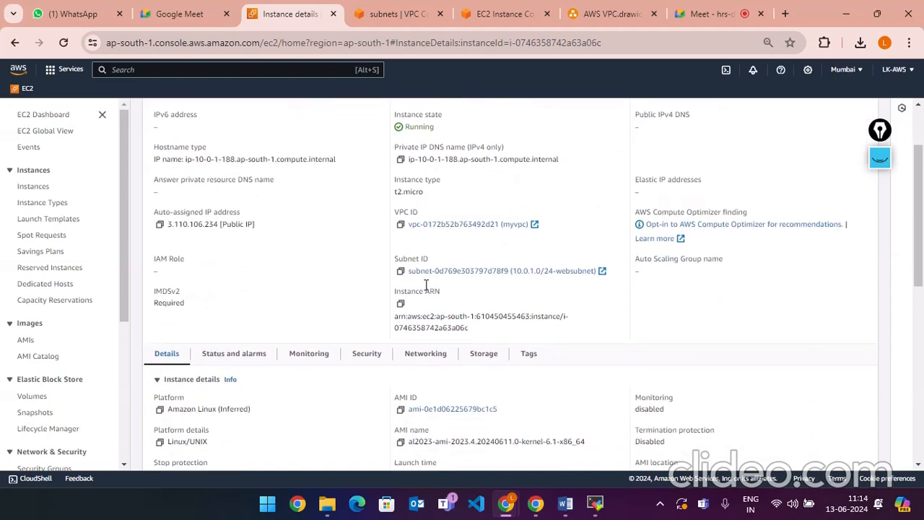
scroll(285, 305, down, 1)
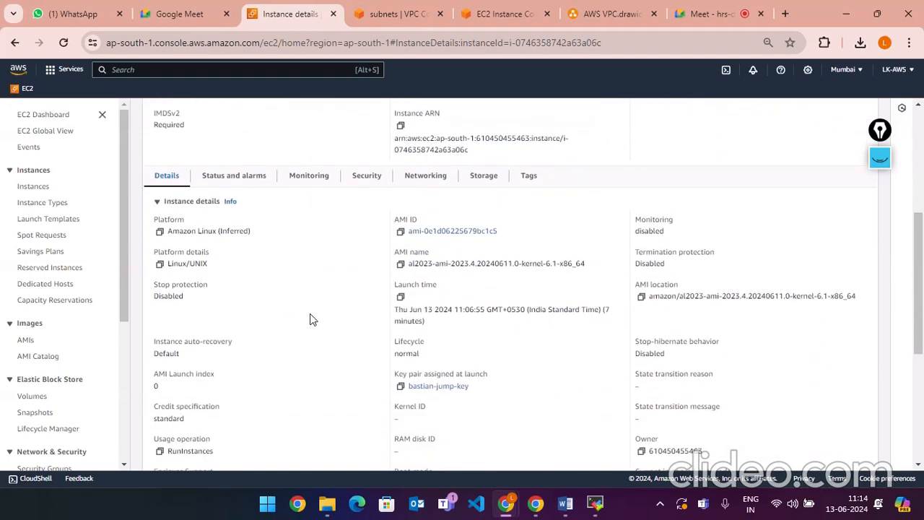
scroll(310, 320, down, 1)
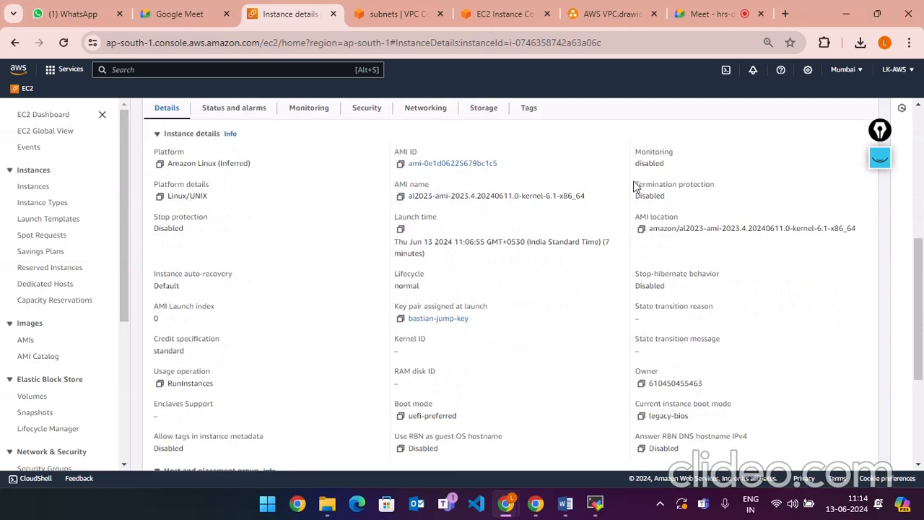
scroll(397, 339, down, 2)
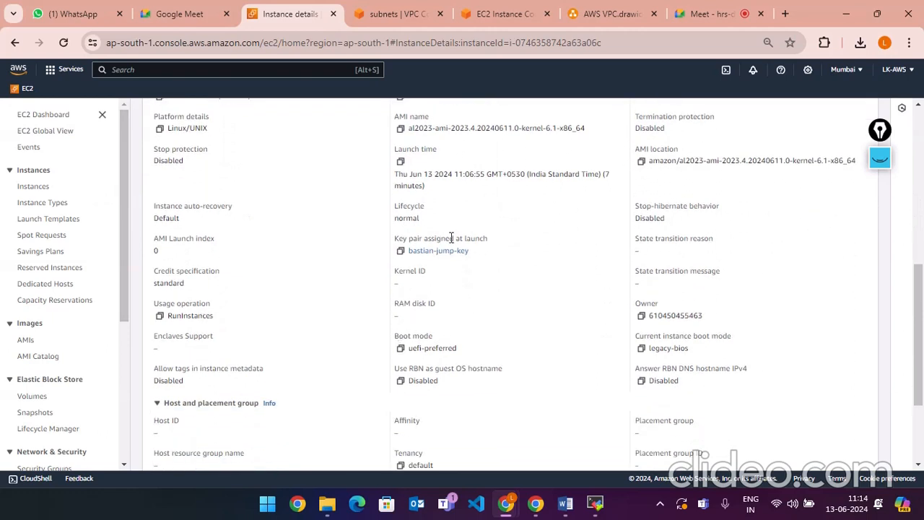
scroll(448, 328, down, 1)
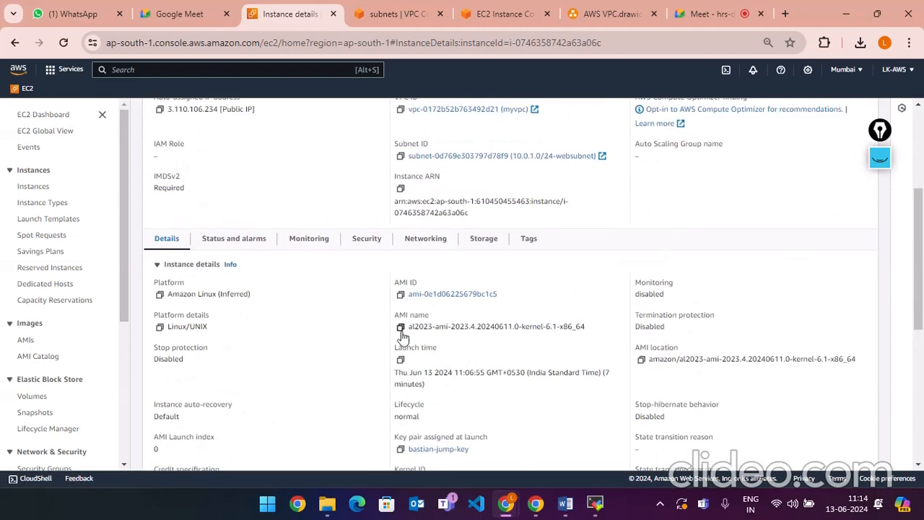
- Check the inbound and outbound security group rules of bastian-jump-server
click(363, 244)
scroll(341, 266, down, 3)
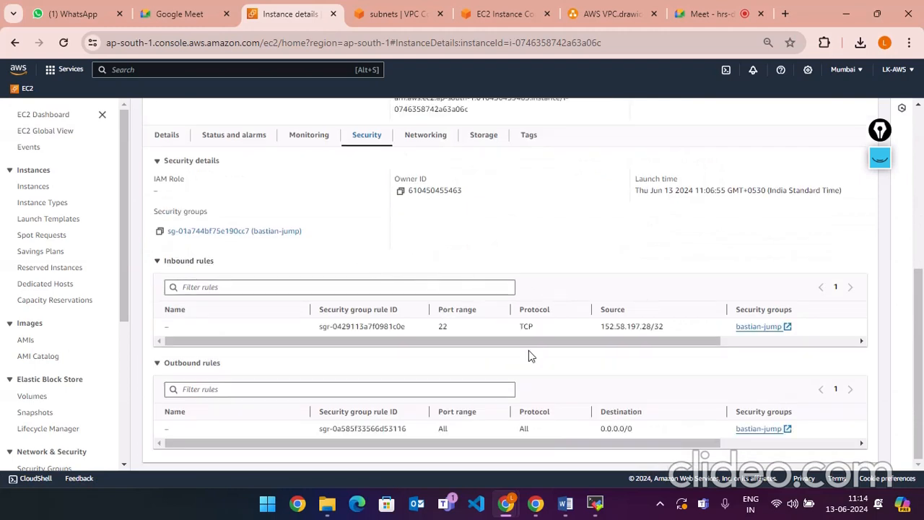
scroll(458, 281, up, 5)
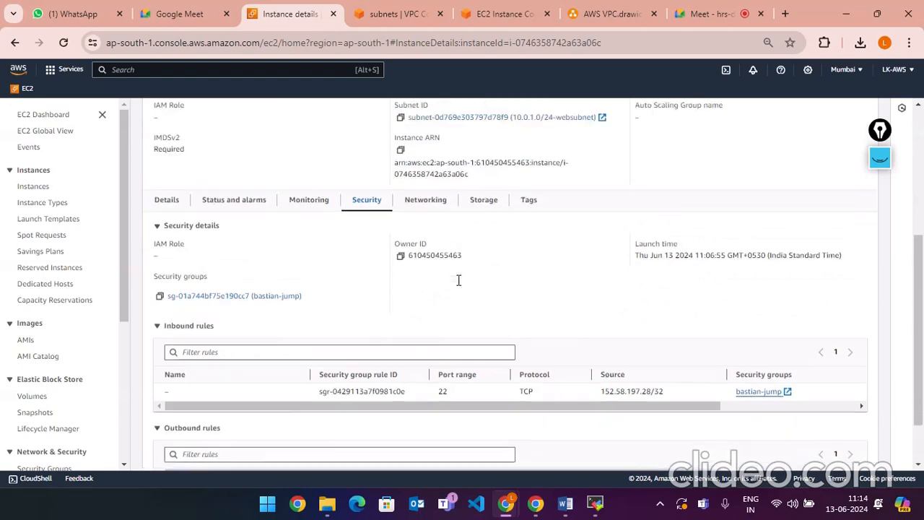
- Return to the running instances list, enlarge bastian-jump-server's detail pane and review its expanded instance summary and details
click(149, 114)
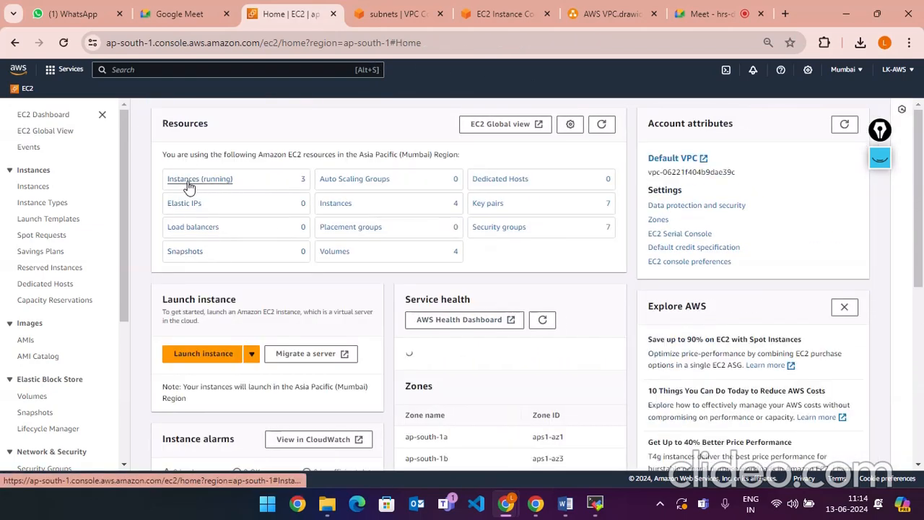
click(191, 180)
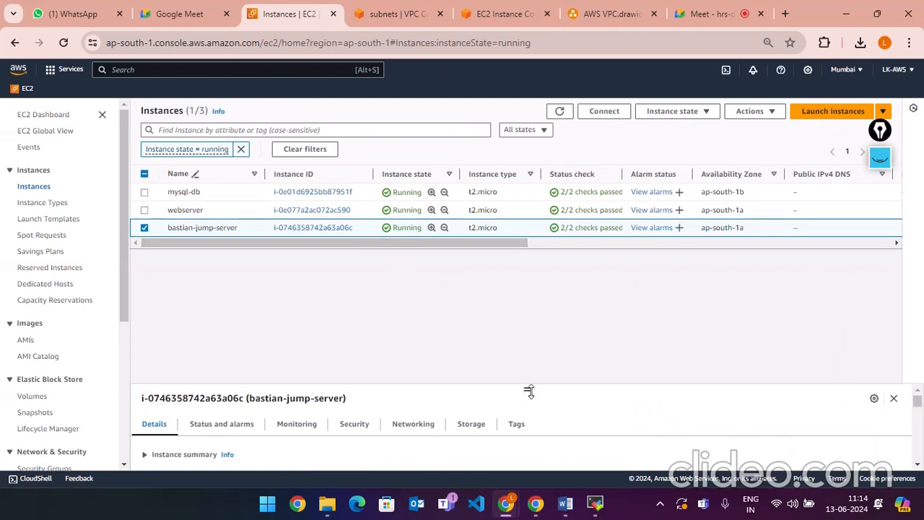
drag(528, 390, 522, 270)
click(153, 337)
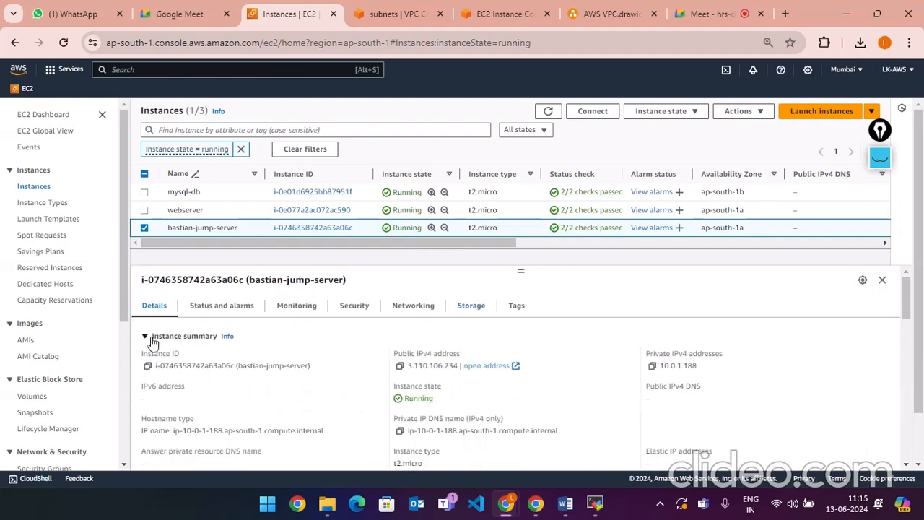
scroll(386, 368, down, 6)
scroll(386, 369, down, 5)
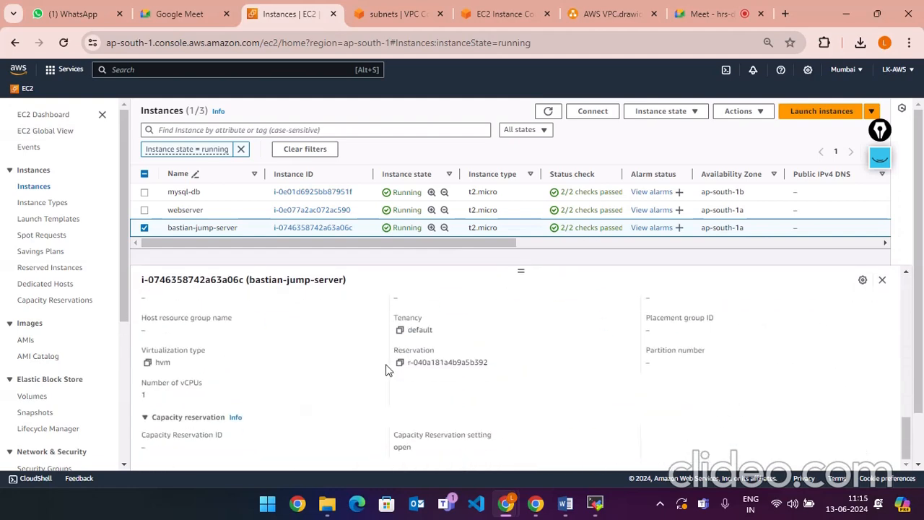
scroll(329, 363, up, 7)
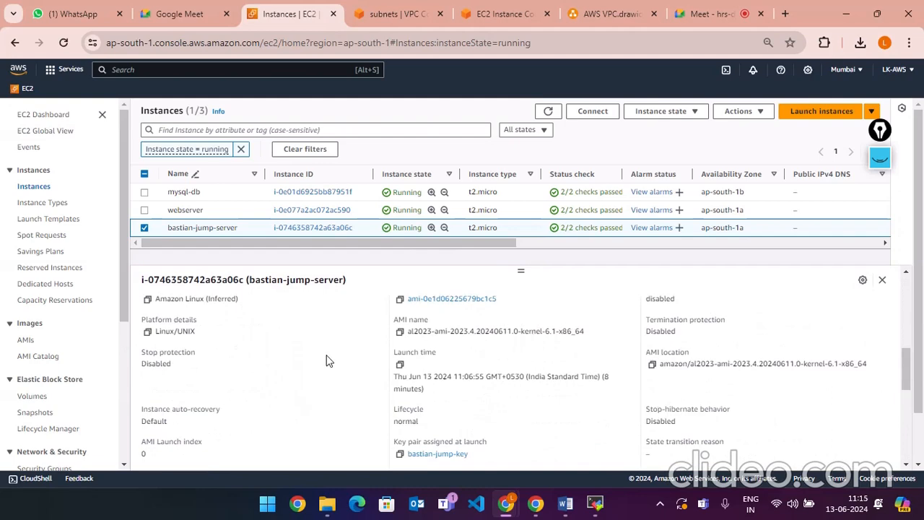
- Examine the rest of bastian-jump-server's instance details, including its host placement and capacity reservation settings
click(862, 280)
click(672, 199)
scroll(396, 305, down, 5)
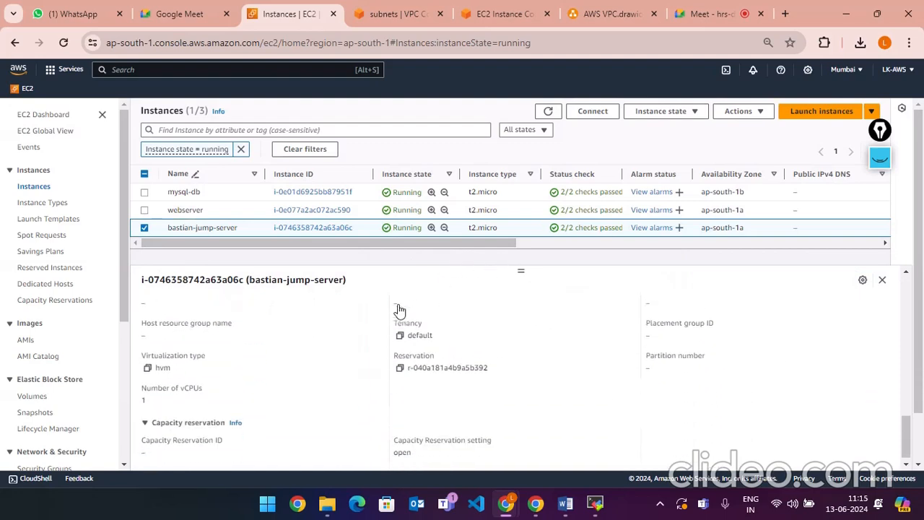
click(145, 228)
click(156, 229)
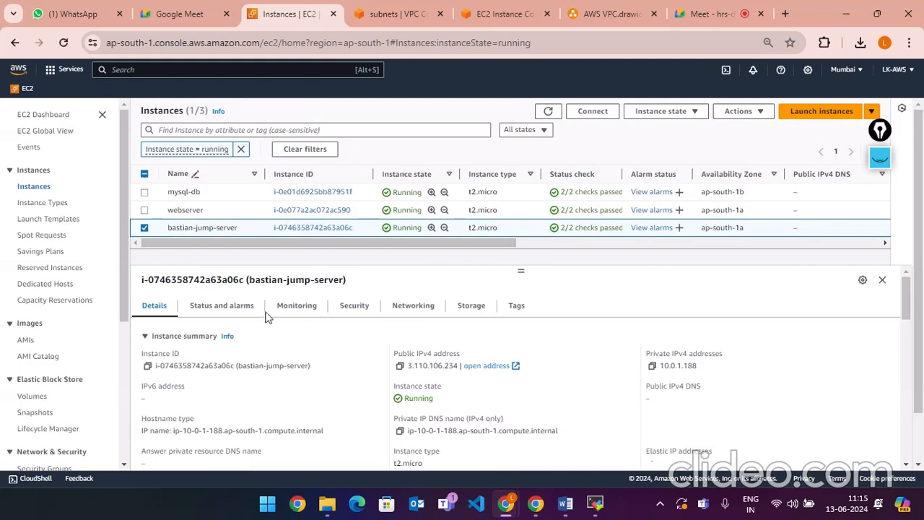
- Review the inbound and outbound security rules attached to bastian-jump-server
click(354, 309)
scroll(533, 309, down, 3)
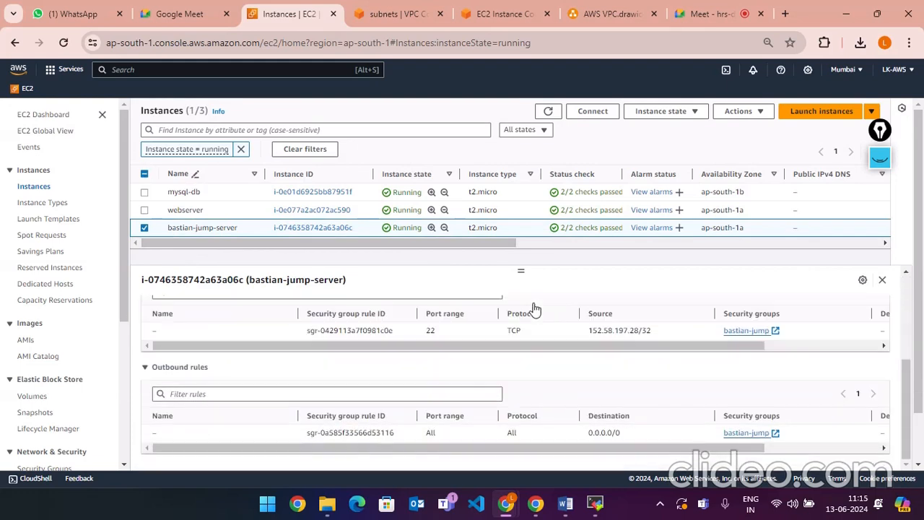
click(863, 280)
click(867, 288)
scroll(382, 366, up, 5)
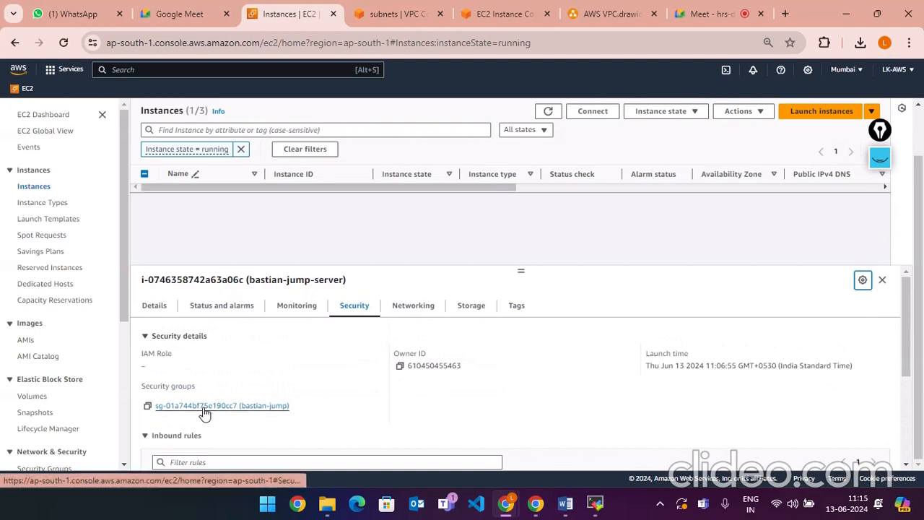
- Open the bastian-jump security group of the instance and inspect its inbound SSH rule
click(205, 408)
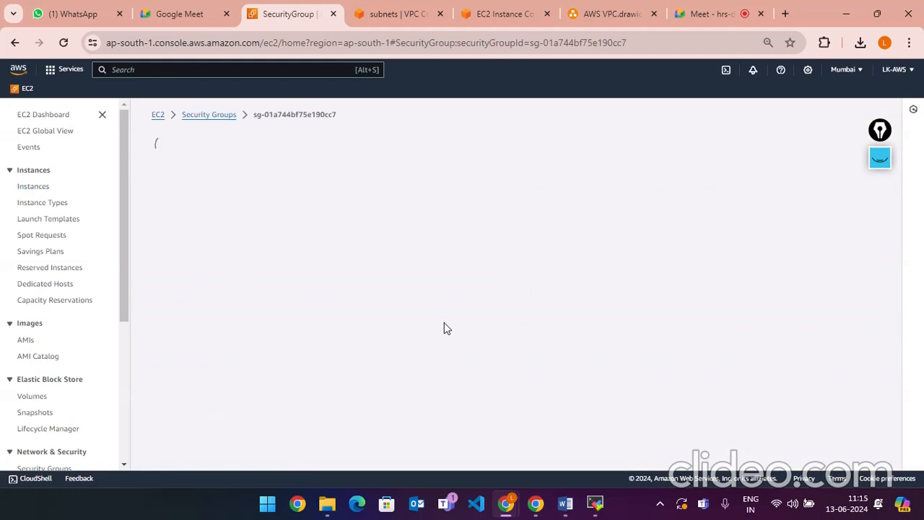
scroll(562, 340, down, 1)
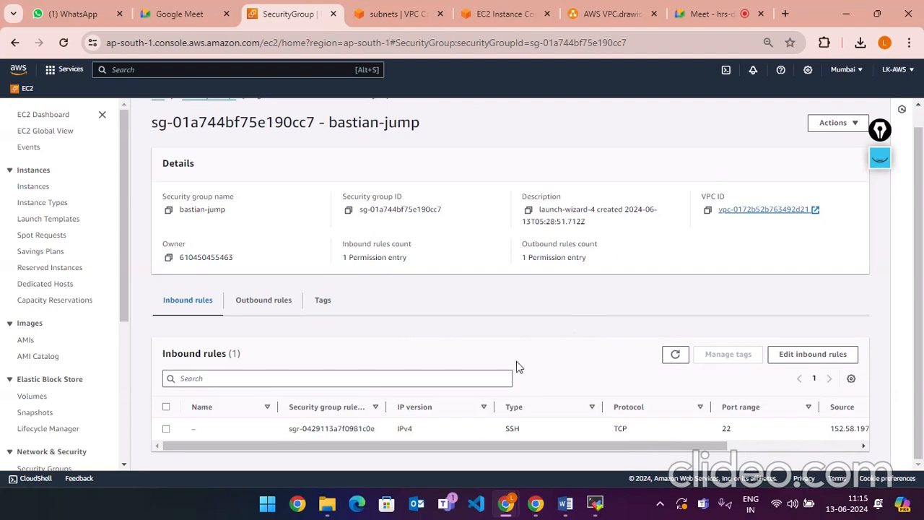
drag(508, 443, 462, 442)
click(804, 358)
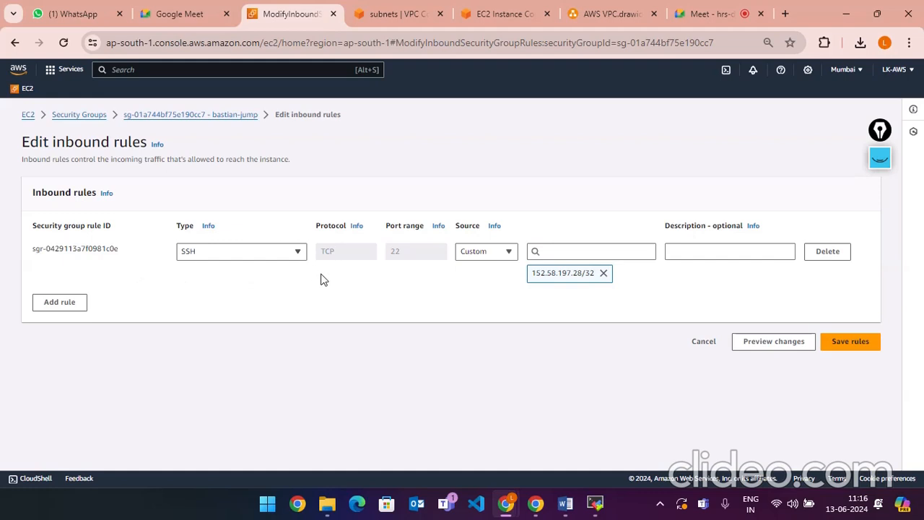
click(480, 249)
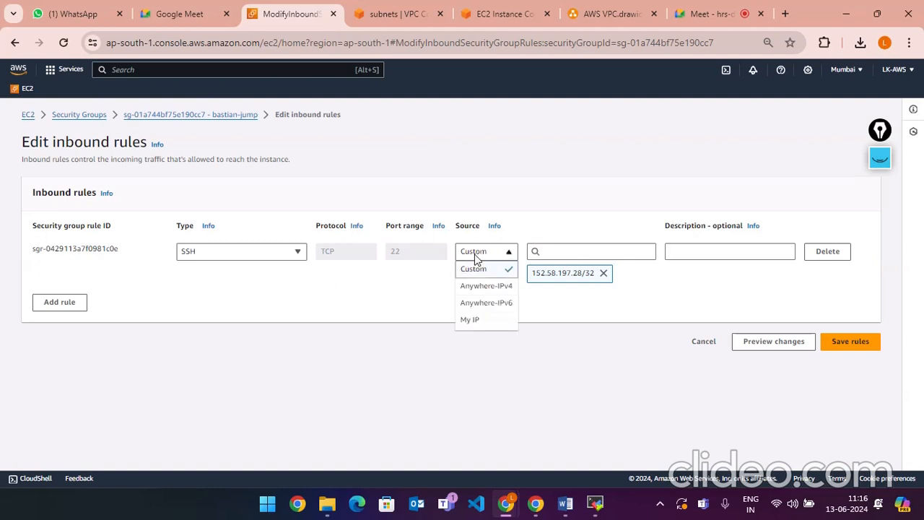
click(464, 320)
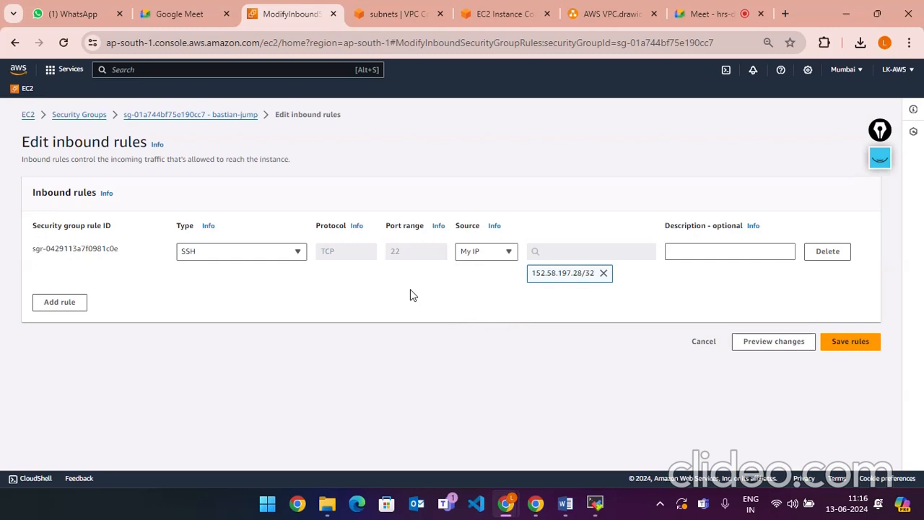
click(703, 343)
- Recheck the bastian-jump security group's details and its inbound rules
scroll(615, 327, down, 1)
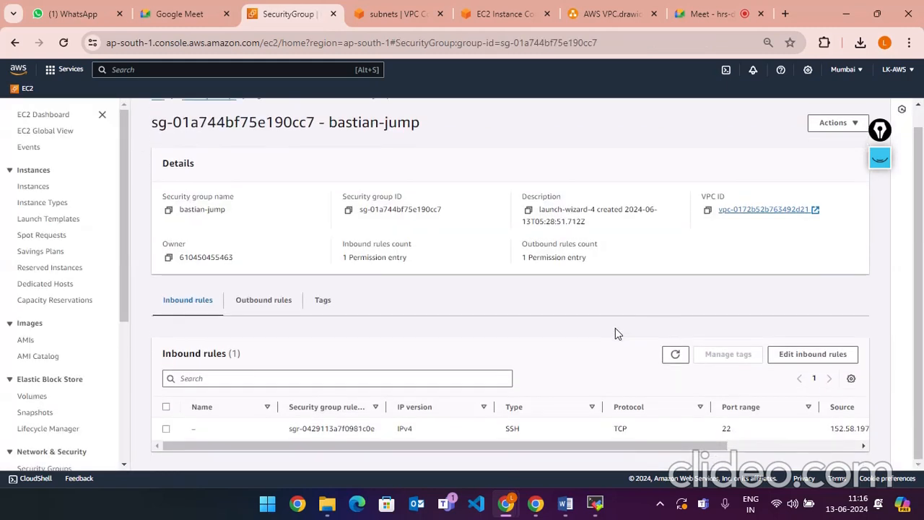
scroll(544, 347, up, 1)
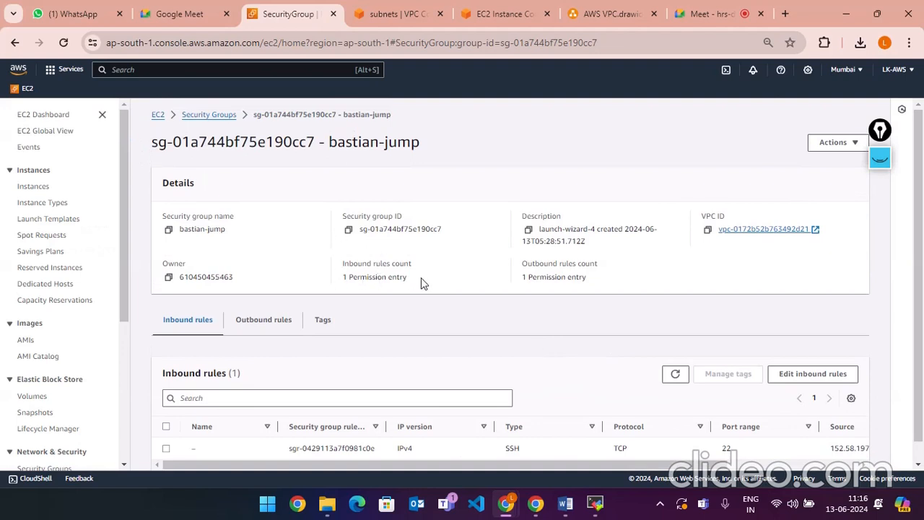
drag(422, 279, 340, 278)
click(414, 297)
scroll(322, 302, down, 1)
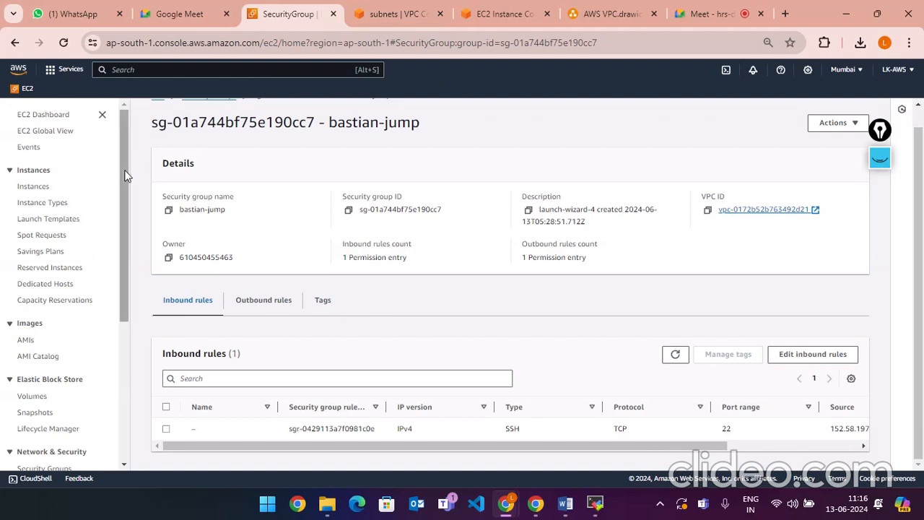
mouse_move(124, 166)
mouse_down()
mouse_move(131, 265)
mouse_move(121, 156)
mouse_up()
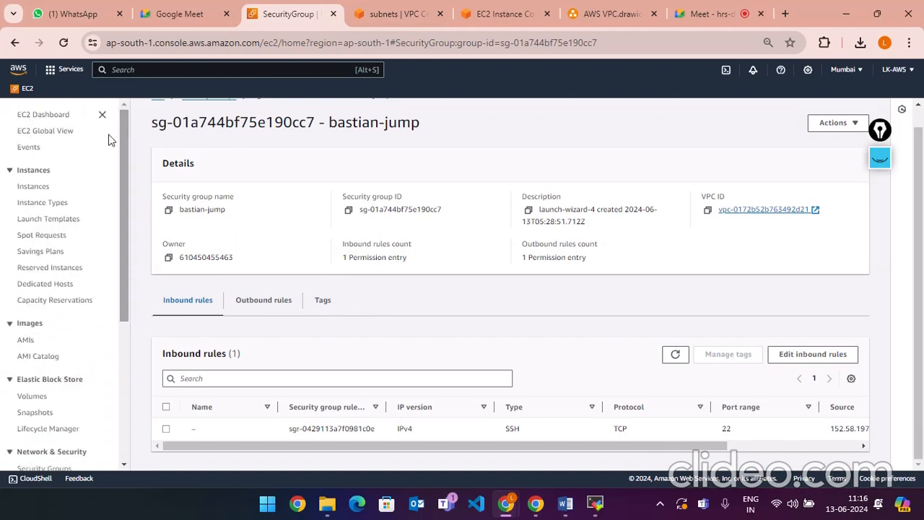
- Start launching a new EC2 instance from the EC2 dashboard and name it bastian-2
click(28, 88)
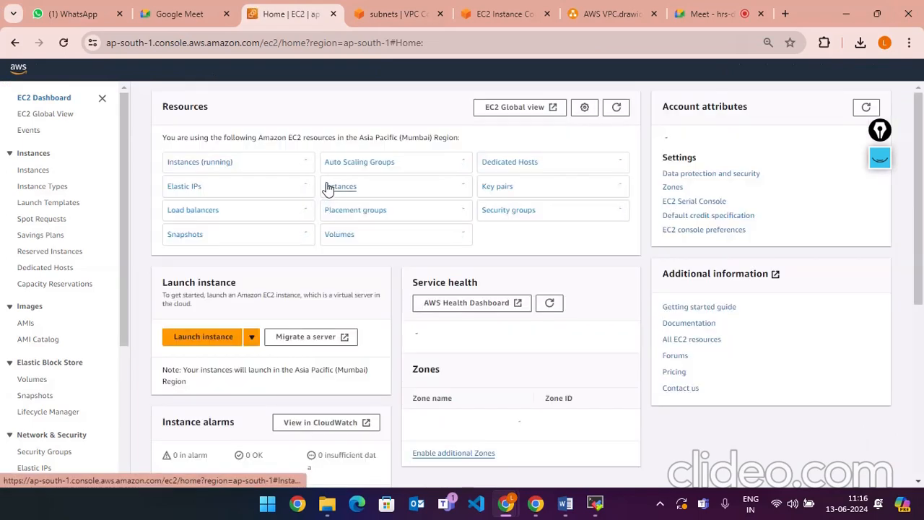
click(194, 341)
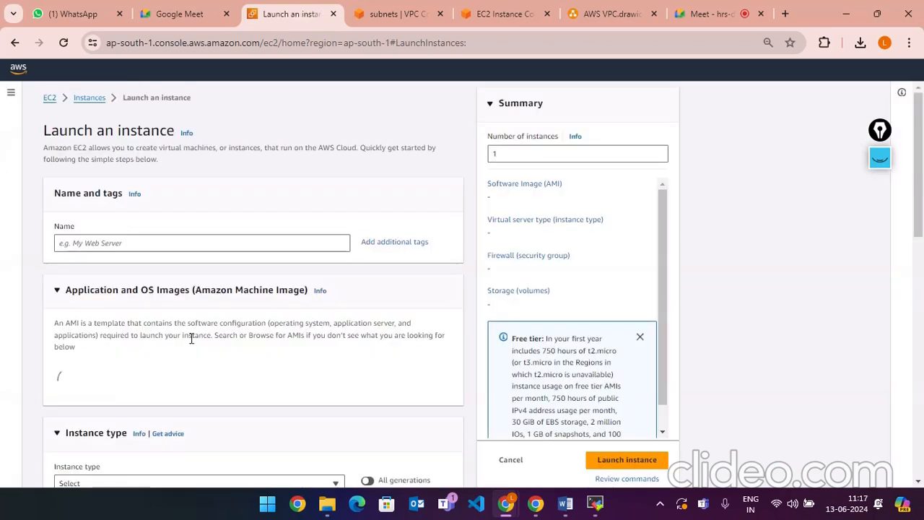
click(193, 243)
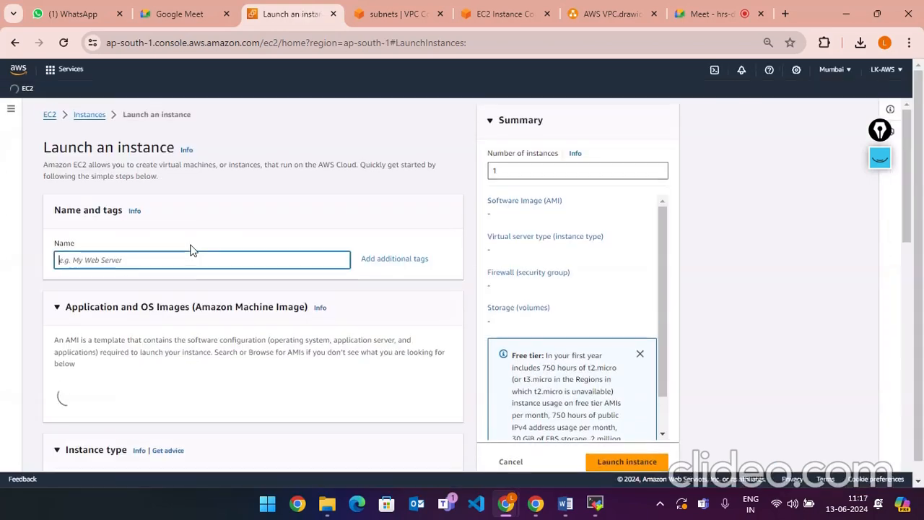
text(bas)
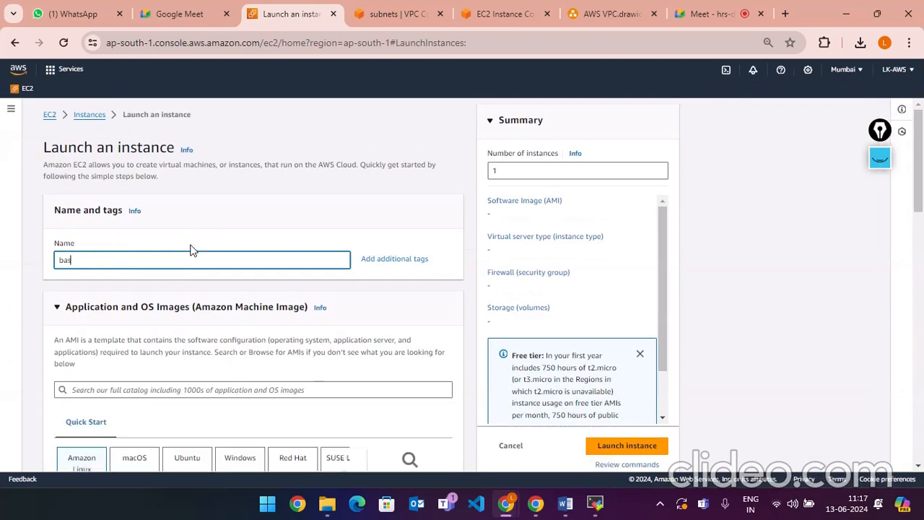
text(tian-2)
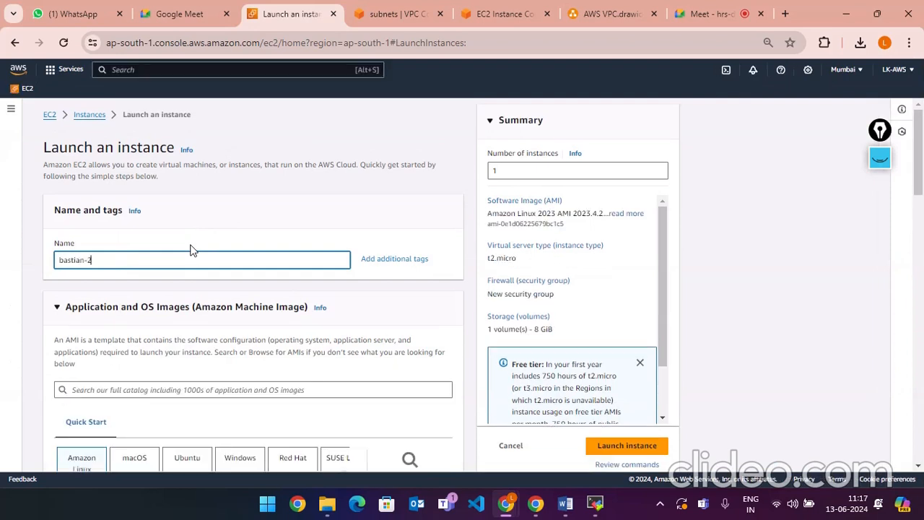
- Create a new RSA key pair named bastian2 in .pem format for the instance's login
scroll(313, 283, down, 2)
scroll(313, 283, down, 3)
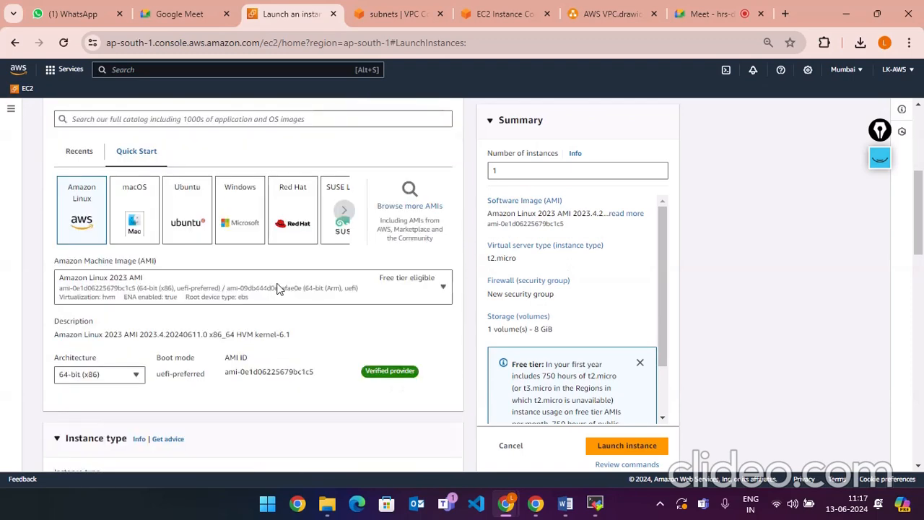
scroll(275, 298, down, 5)
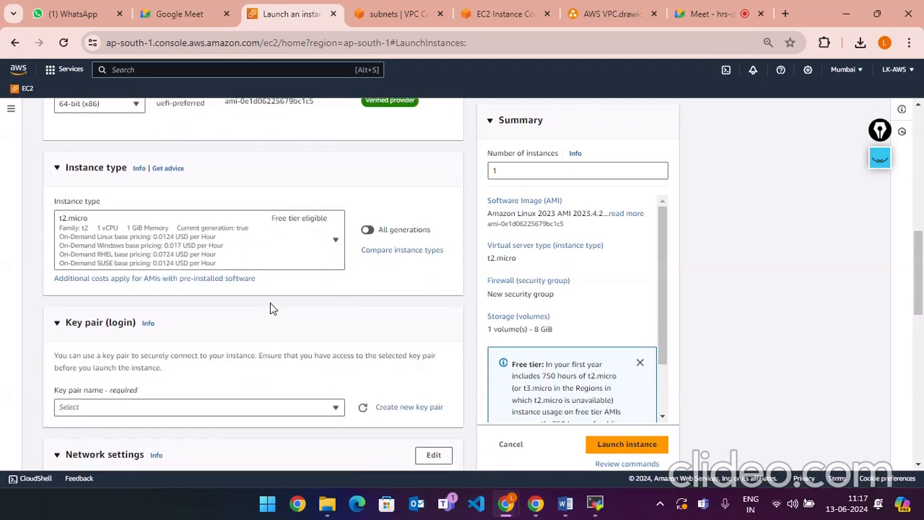
click(387, 276)
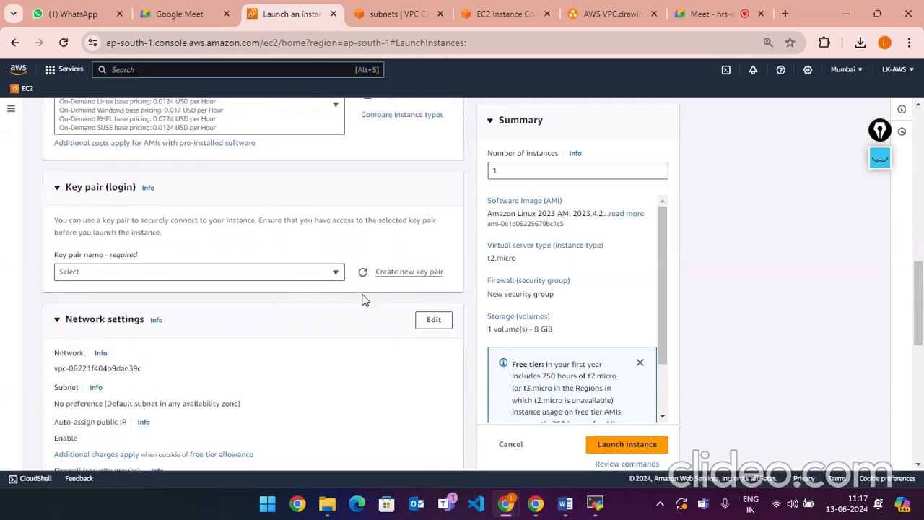
click(407, 193)
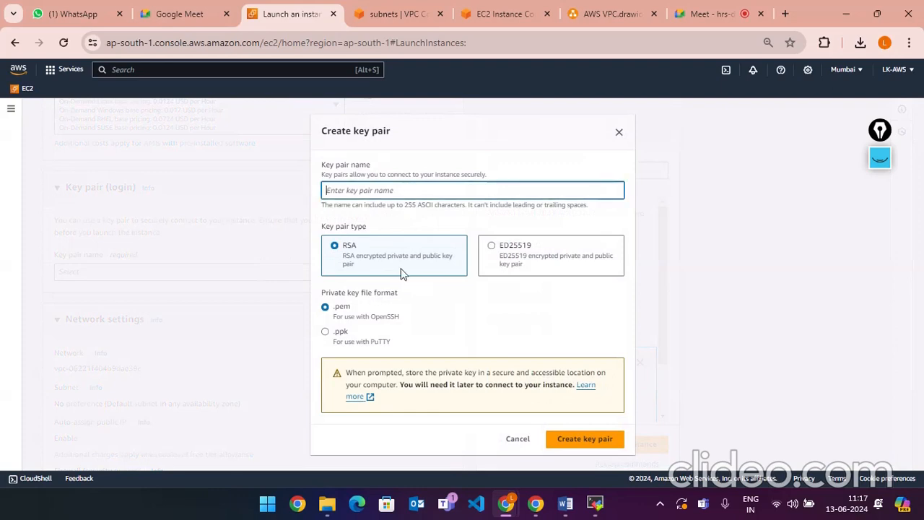
text(bastia)
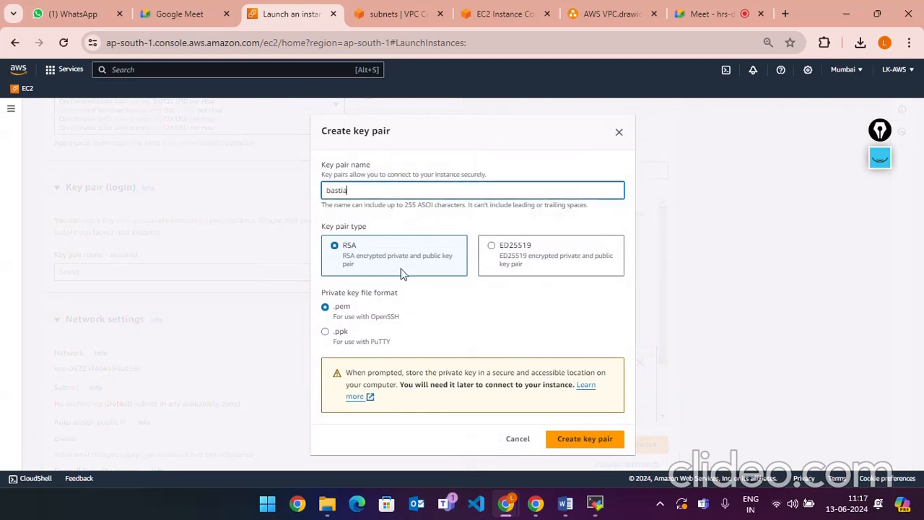
text(n2)
click(603, 438)
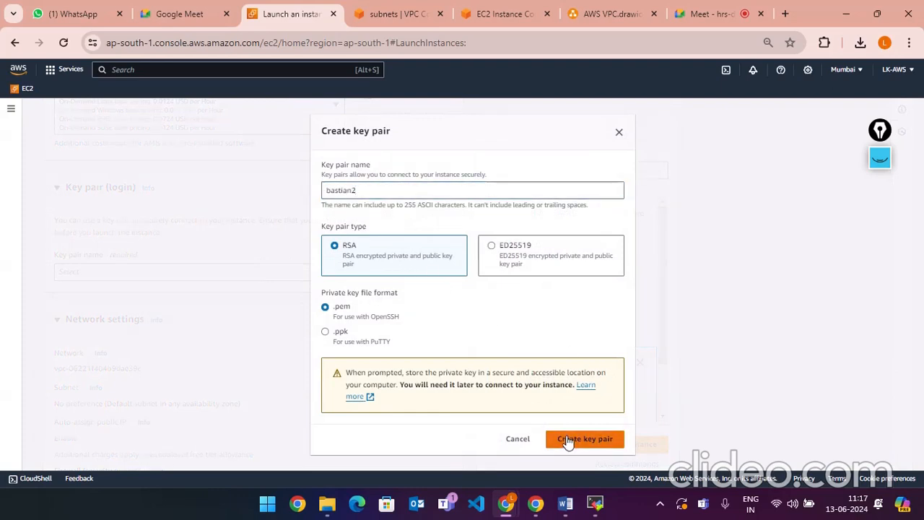
- Allow SSH traffic only from My IP in the new security group for bastian-2
scroll(290, 292, down, 4)
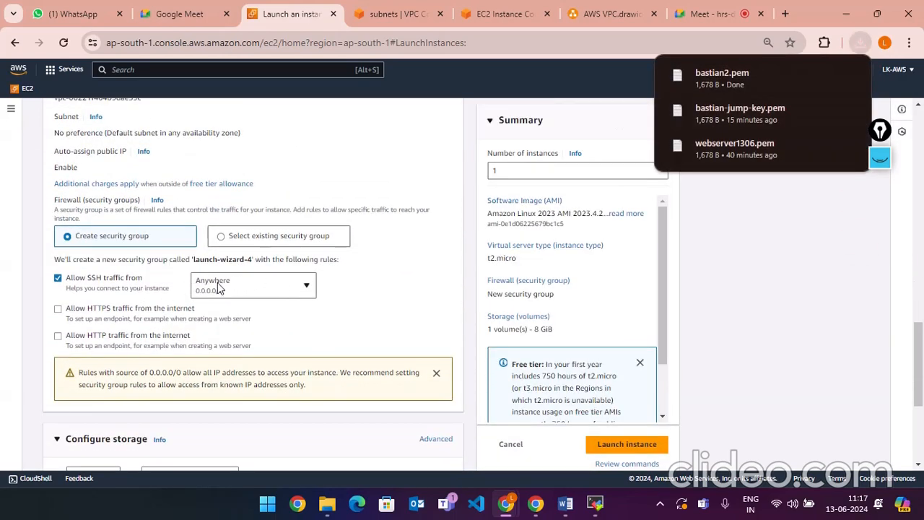
click(219, 287)
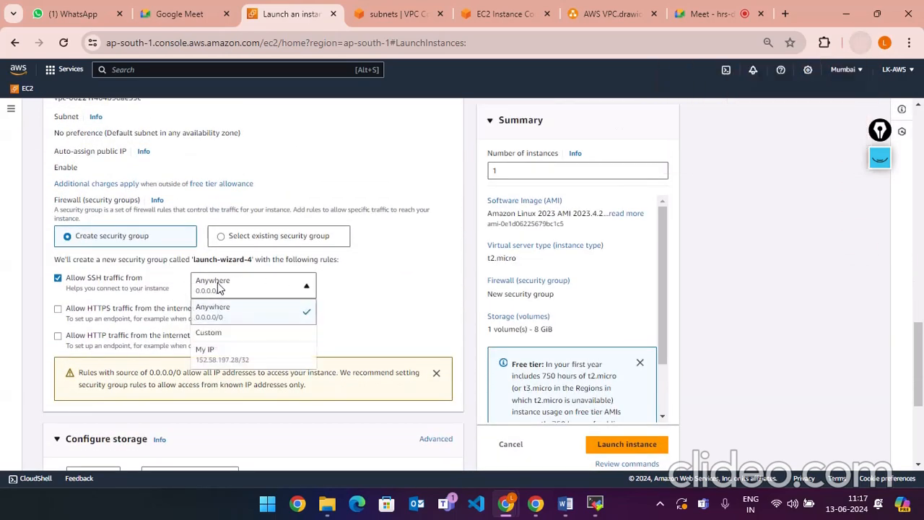
click(230, 354)
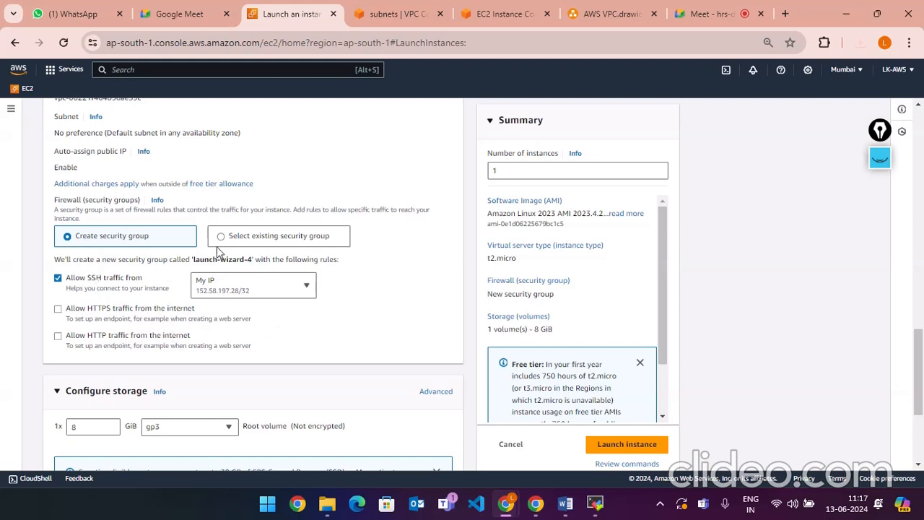
scroll(202, 310, down, 3)
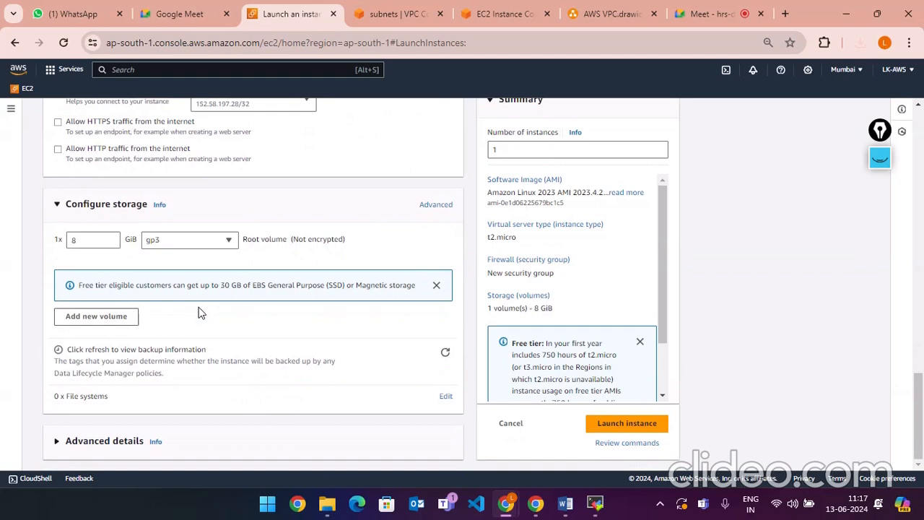
scroll(201, 312, up, 4)
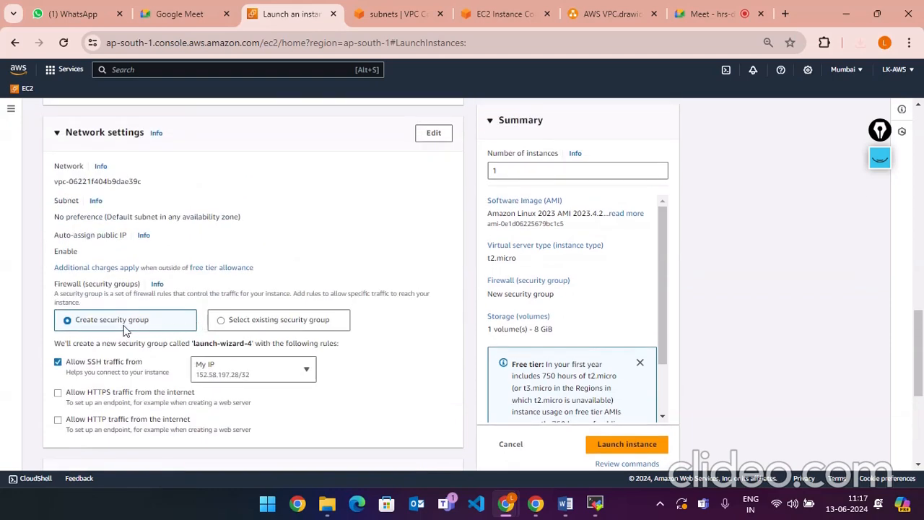
click(70, 366)
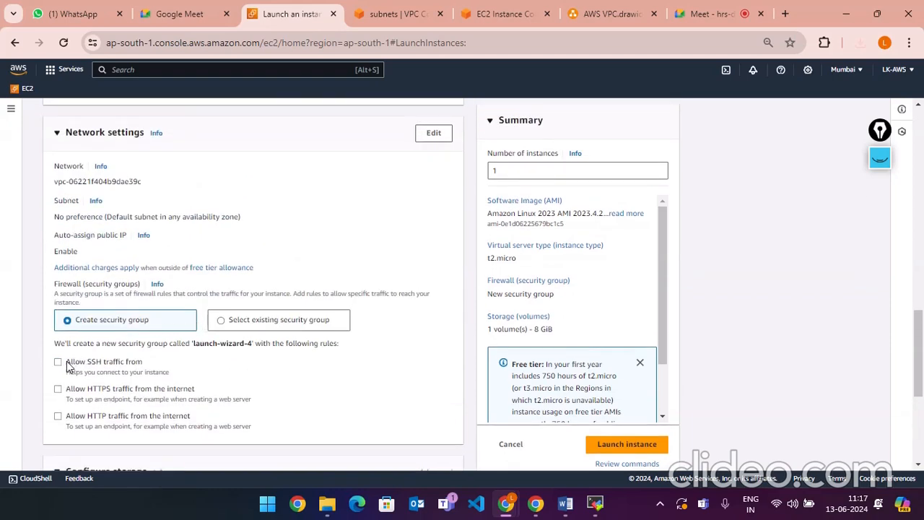
click(69, 366)
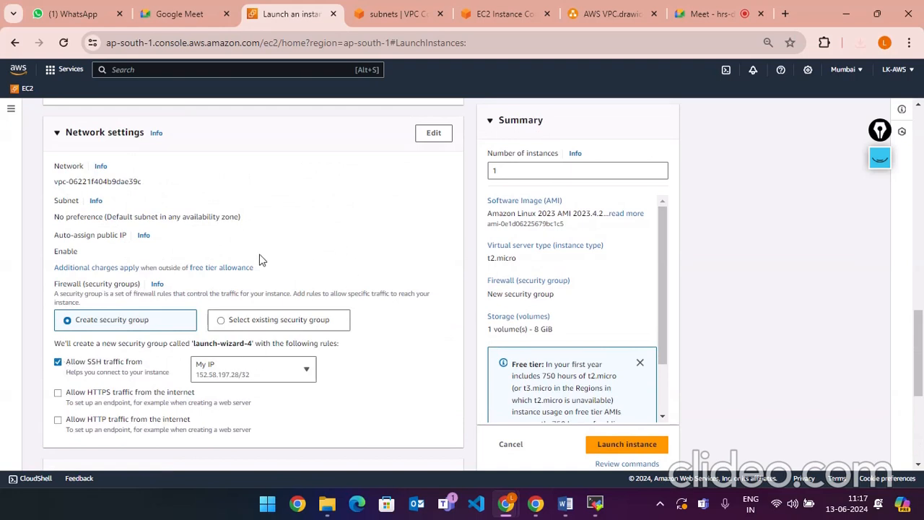
- Review the network settings and SSH rule in detail, keep My IP as the source type, and launch the bastian-2 instance
click(442, 138)
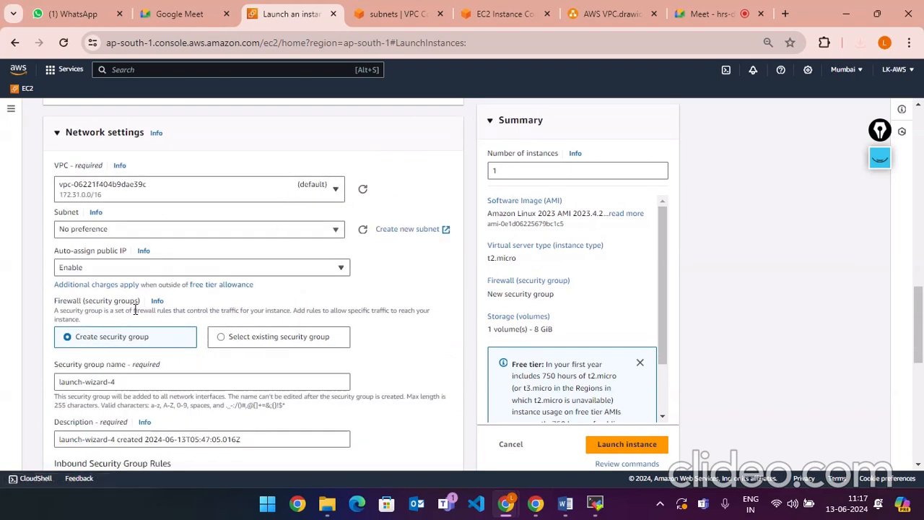
scroll(146, 309, down, 1)
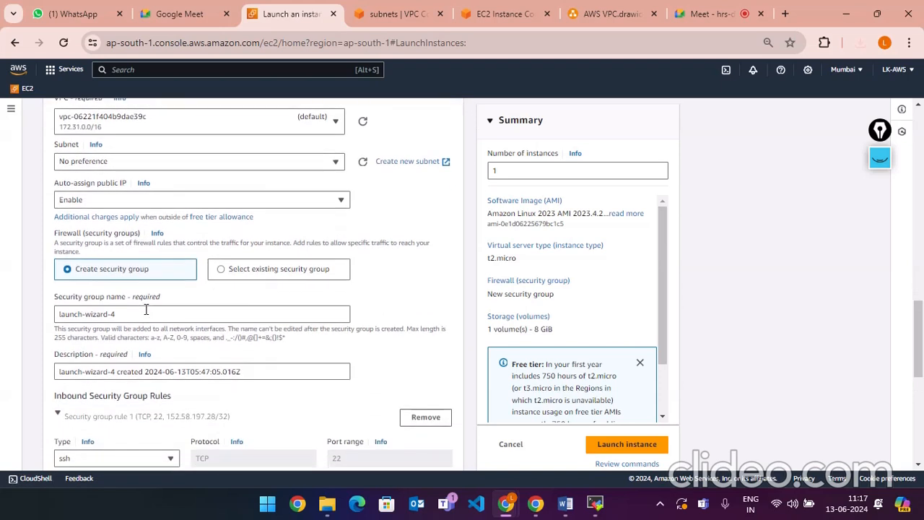
scroll(146, 309, down, 2)
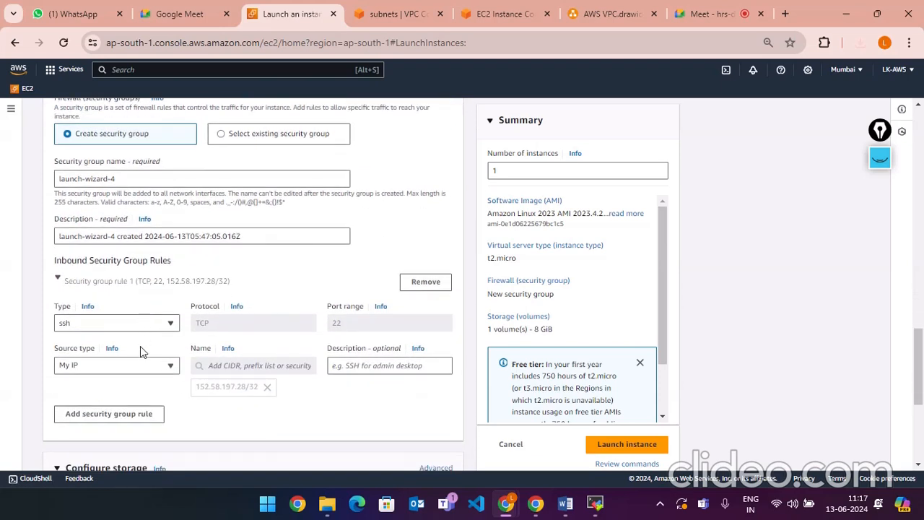
click(132, 369)
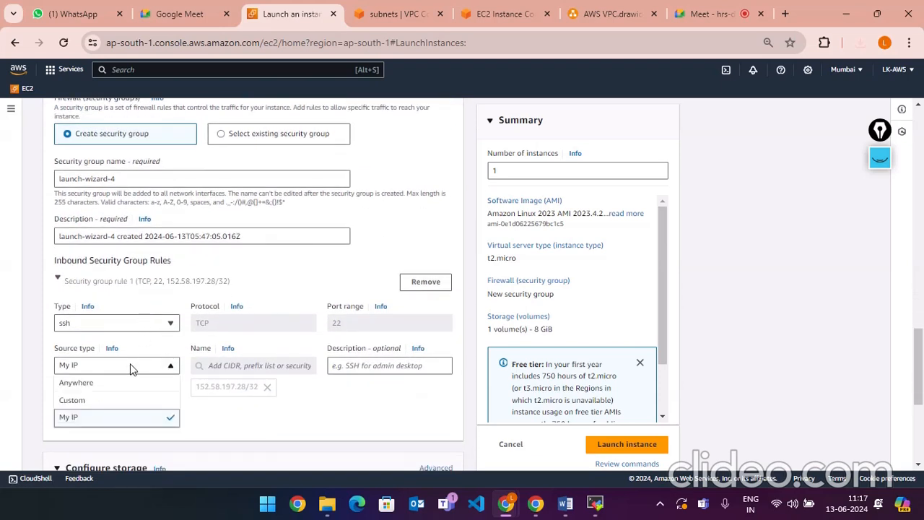
click(190, 399)
click(595, 449)
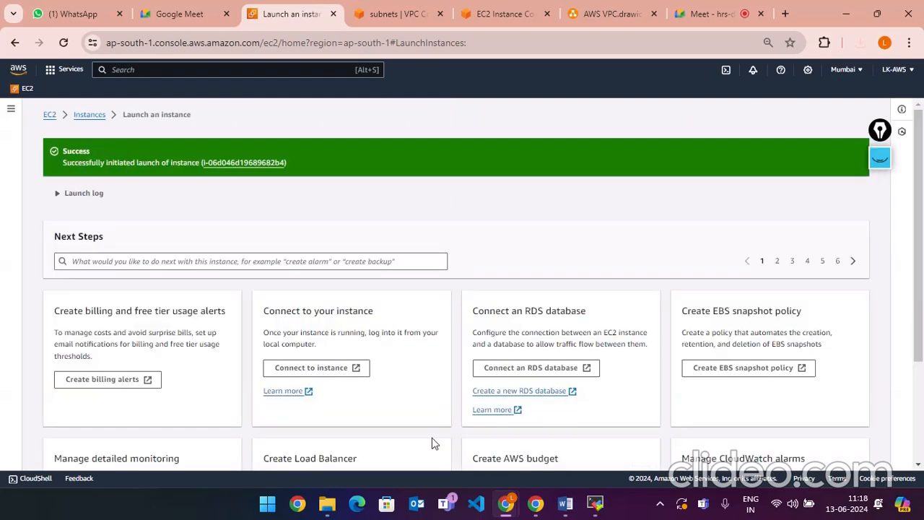
- Return to the EC2 dashboard, open the instances list and clear its running-state filter
click(49, 114)
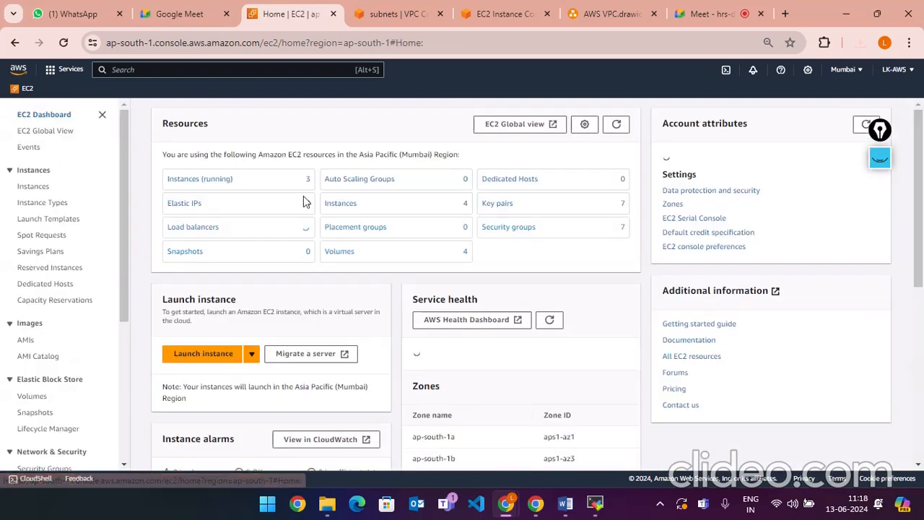
click(214, 182)
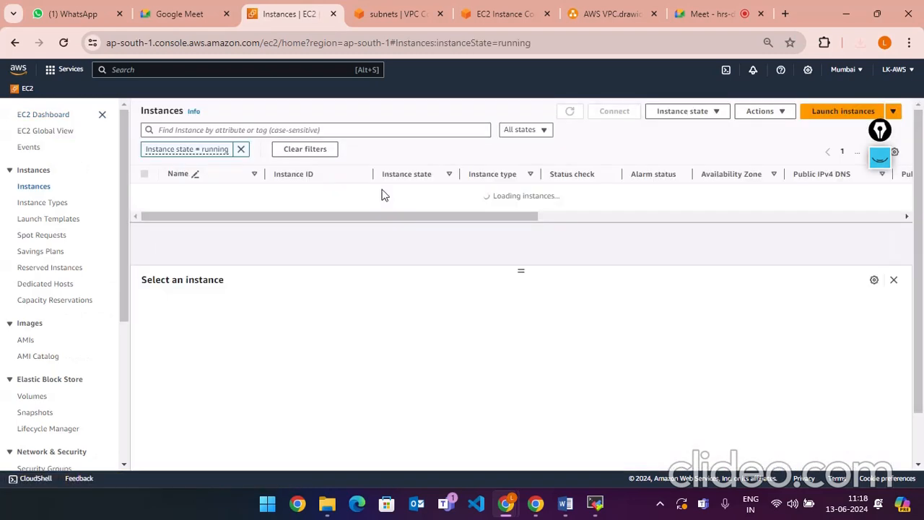
click(241, 149)
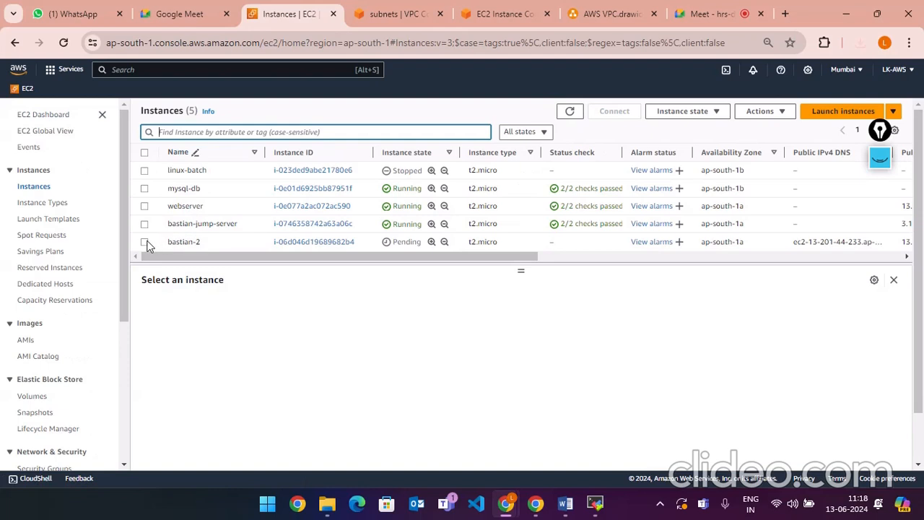
- Refresh the instances list repeatedly to check bastian-2's instance state and status check
click(574, 114)
double_click(576, 115)
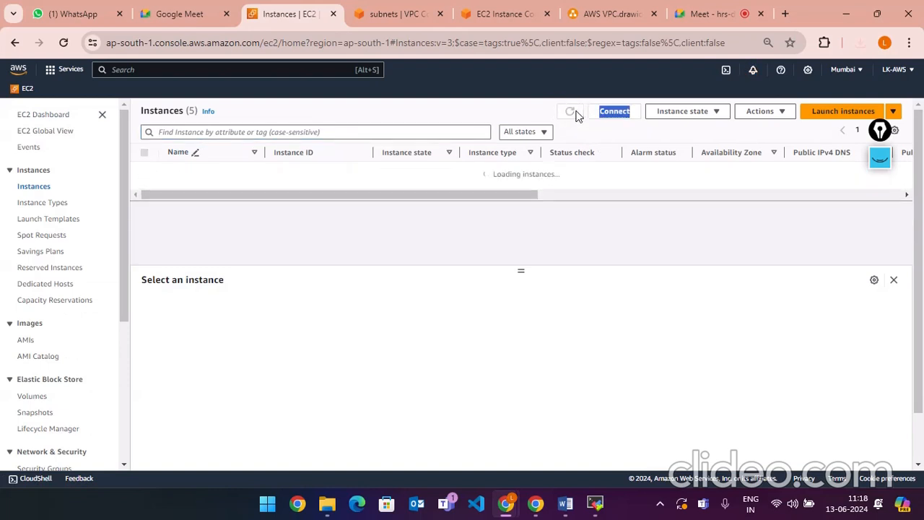
click(571, 115)
double_click(571, 116)
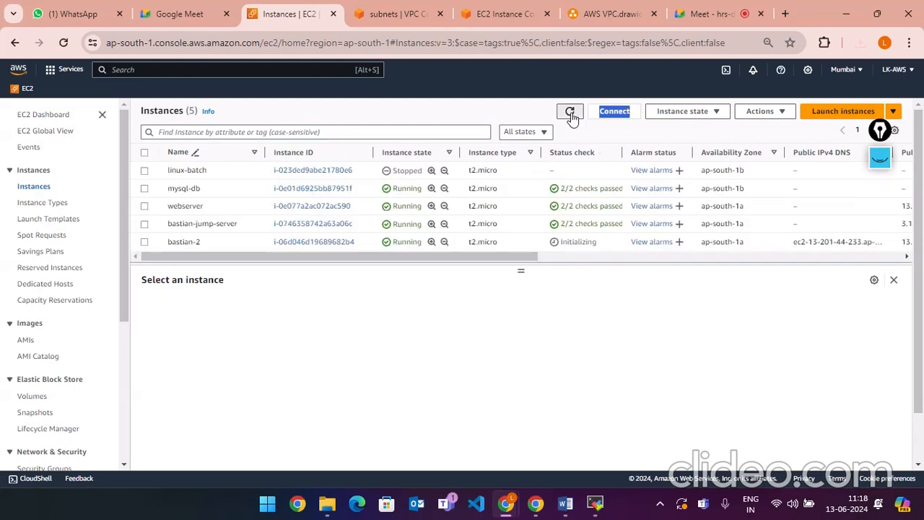
click(571, 114)
click(571, 114)
click(572, 114)
click(571, 114)
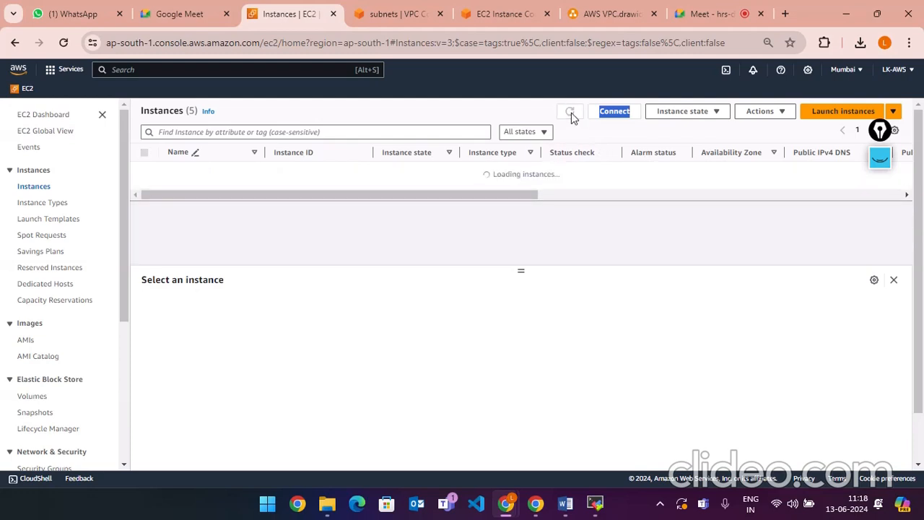
click(571, 115)
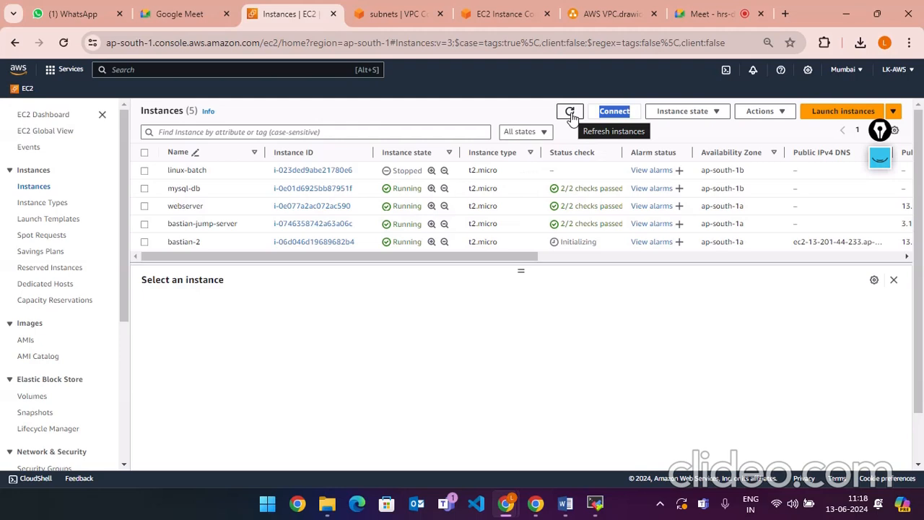
click(570, 113)
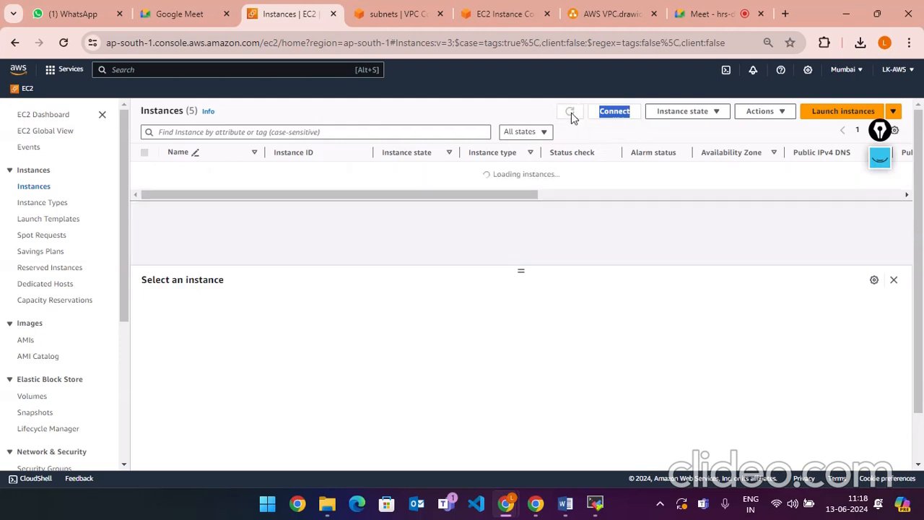
click(570, 112)
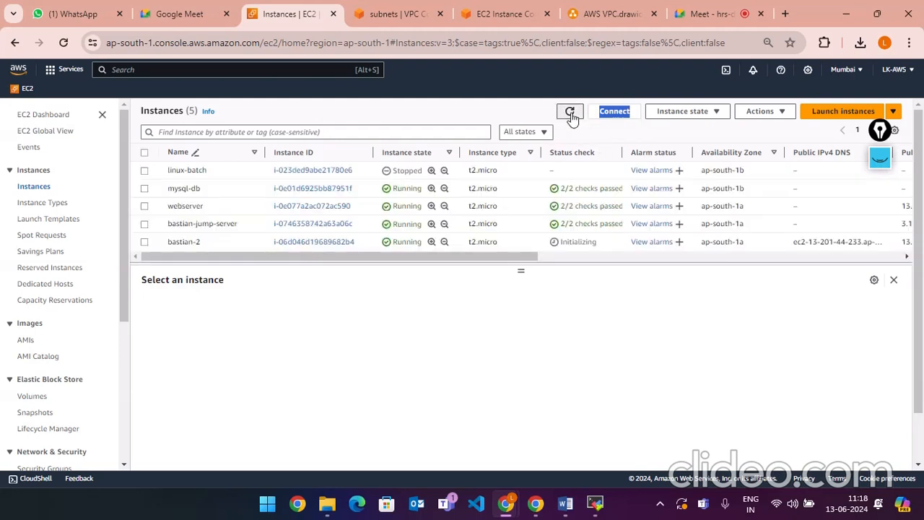
click(571, 114)
click(571, 114)
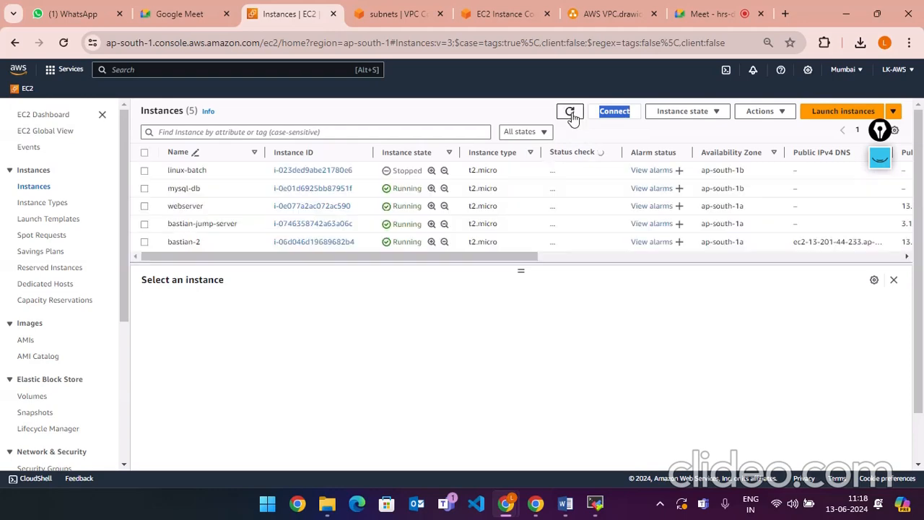
click(571, 114)
click(570, 113)
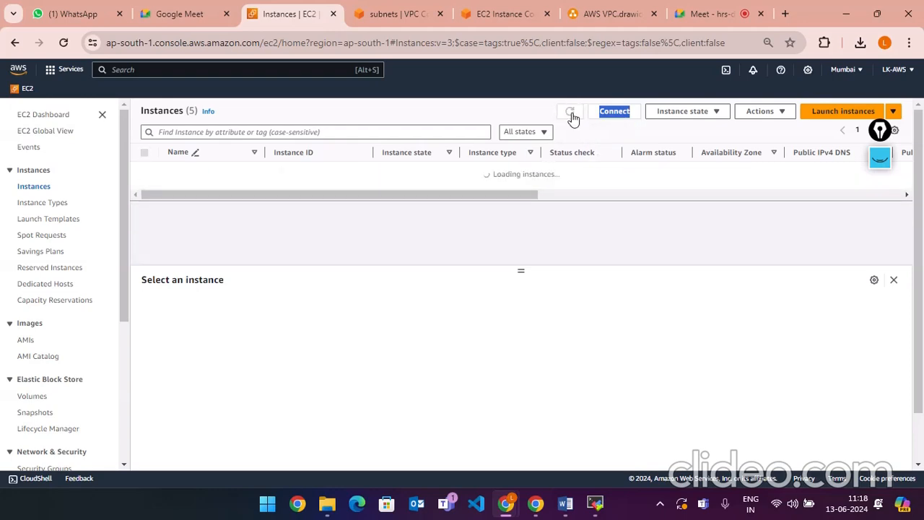
click(570, 113)
click(571, 114)
click(546, 394)
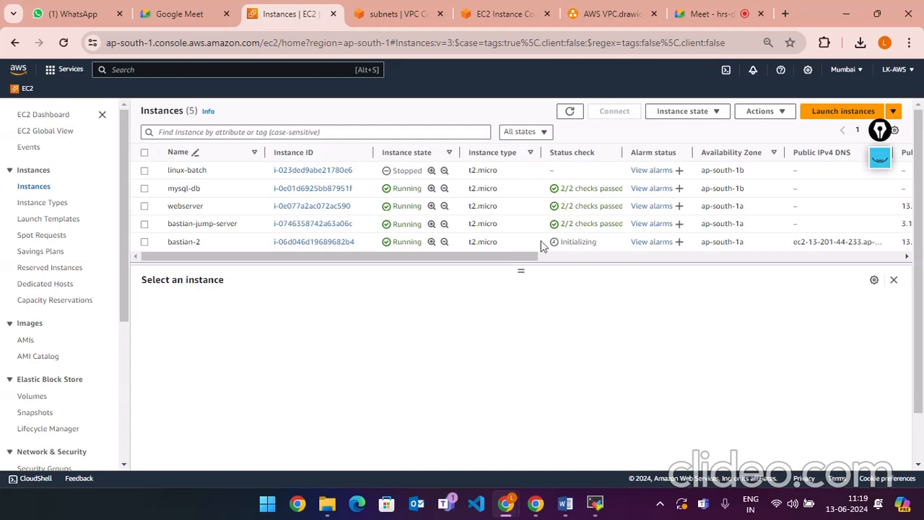
click(569, 112)
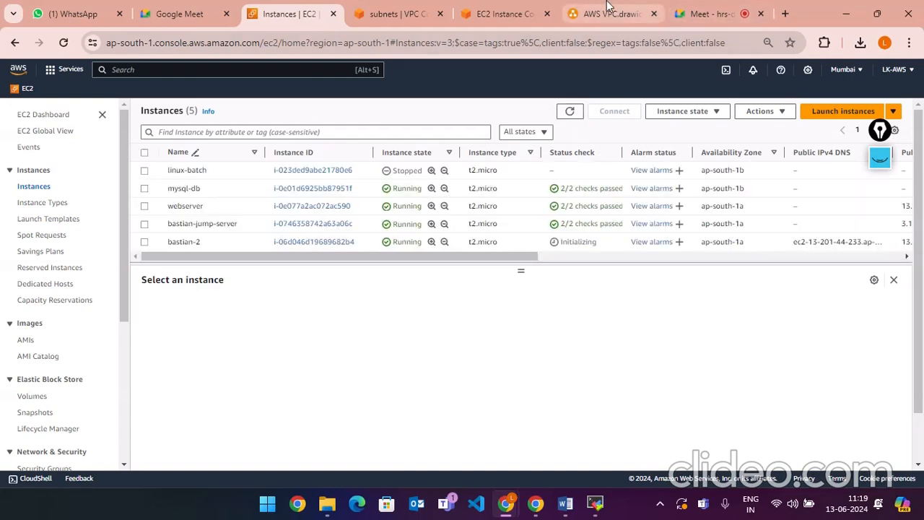
- Switch to the Google Meet call and leave the microphone muted after briefly unmuting it
click(606, 14)
click(708, 13)
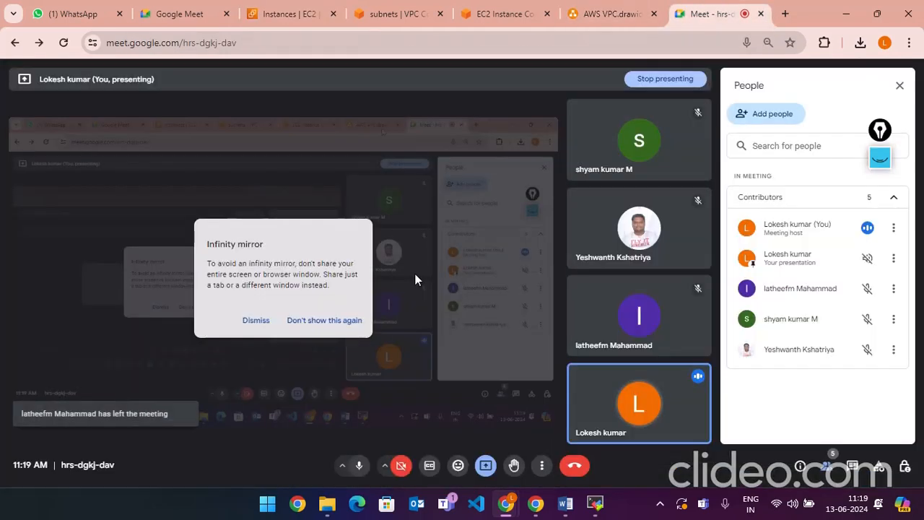
click(358, 464)
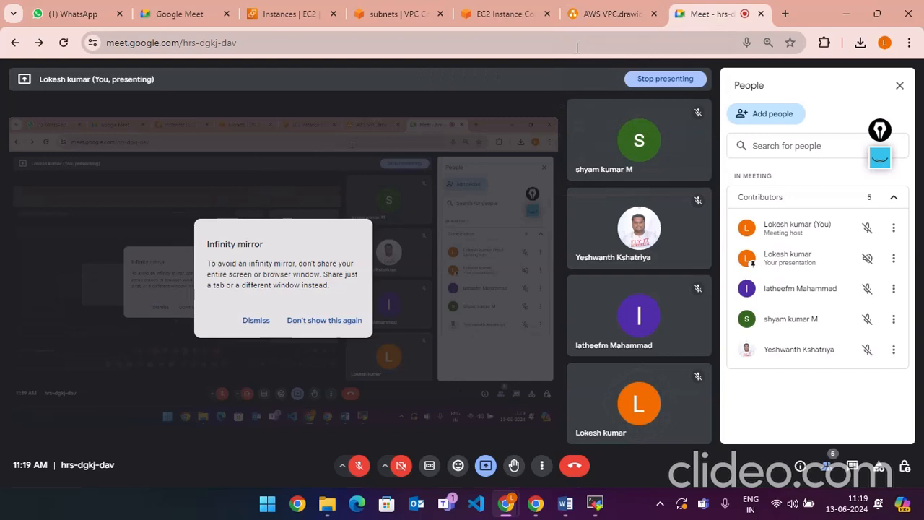
click(617, 7)
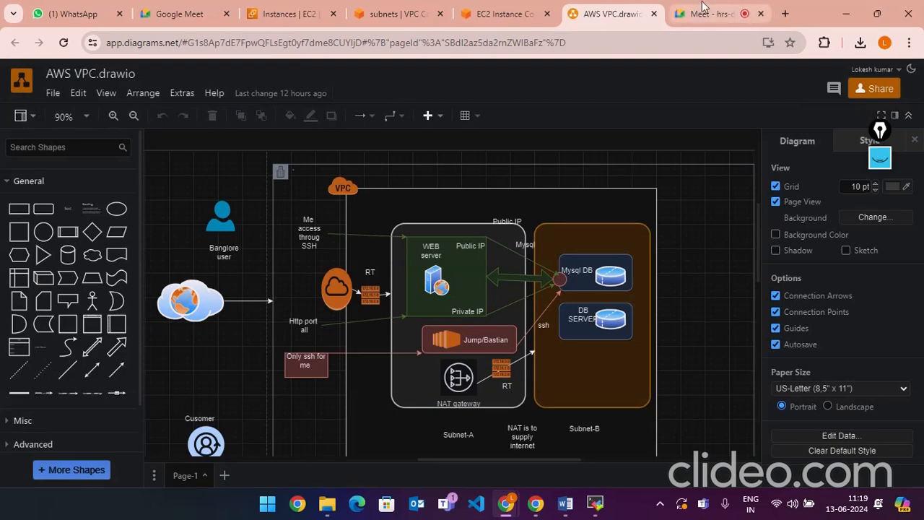
click(709, 13)
click(359, 470)
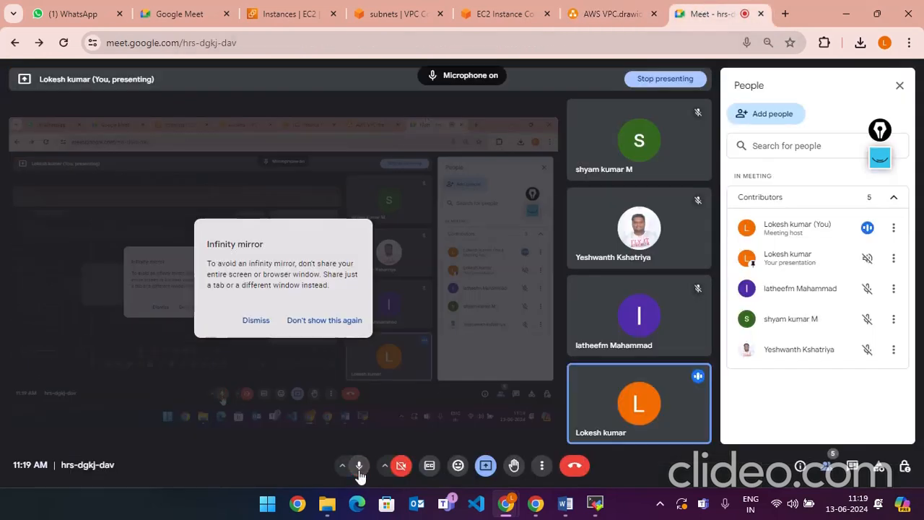
click(358, 469)
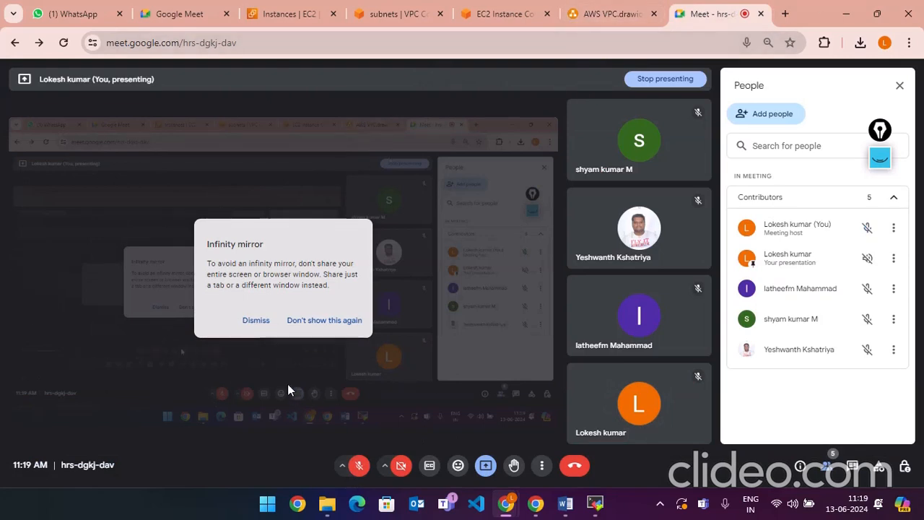
- Close the failed EC2 Instance Connect page and return to the EC2 instances list
click(612, 13)
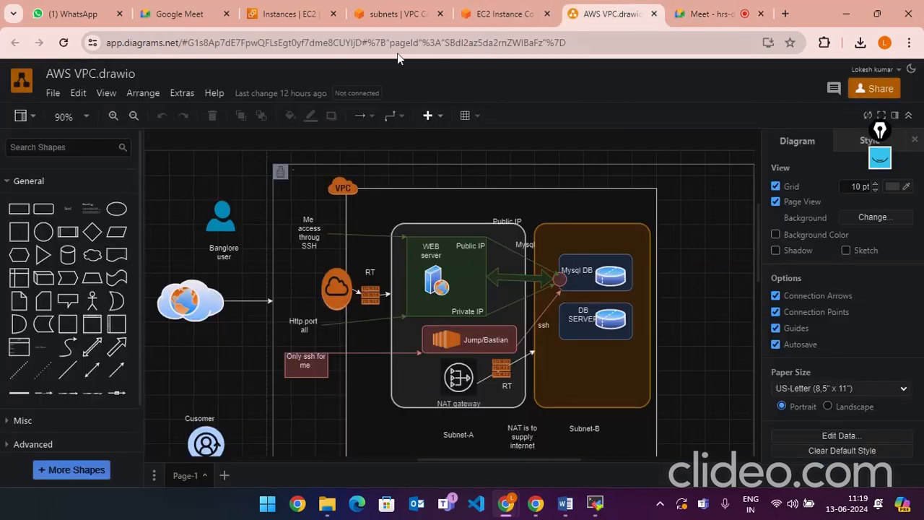
click(471, 10)
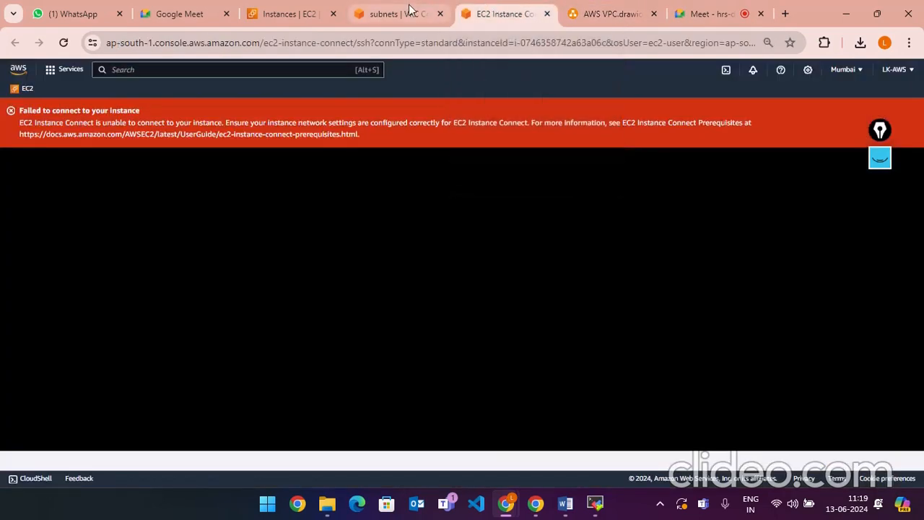
click(546, 14)
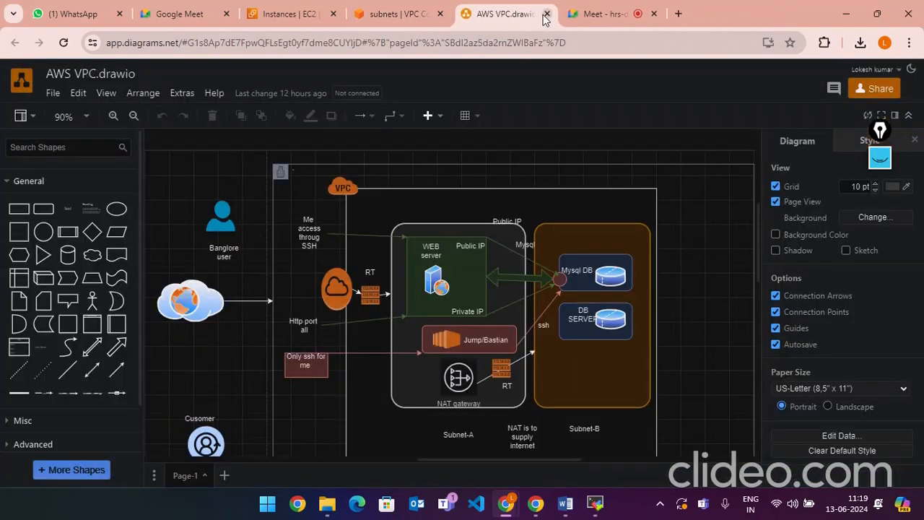
click(409, 9)
click(298, 14)
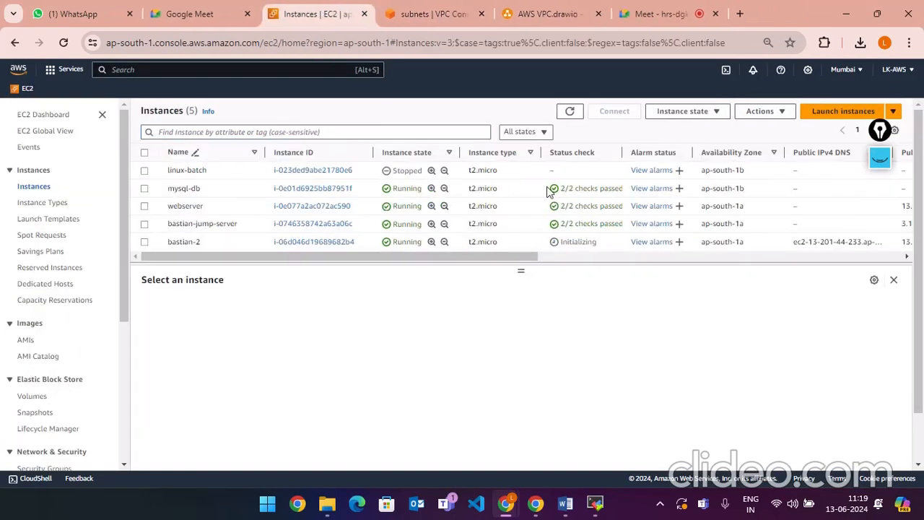
- Select bastian-2 in the instances list and refresh the list to recheck its status check
click(569, 113)
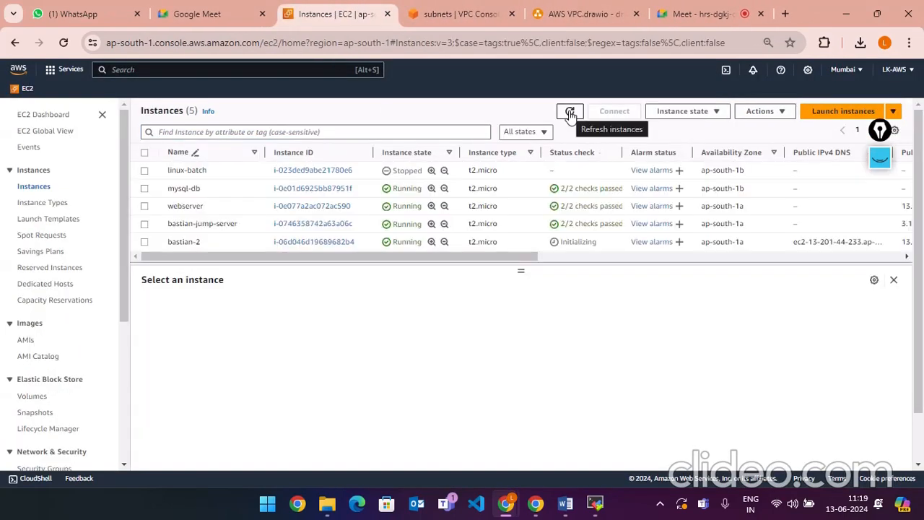
click(569, 114)
click(570, 114)
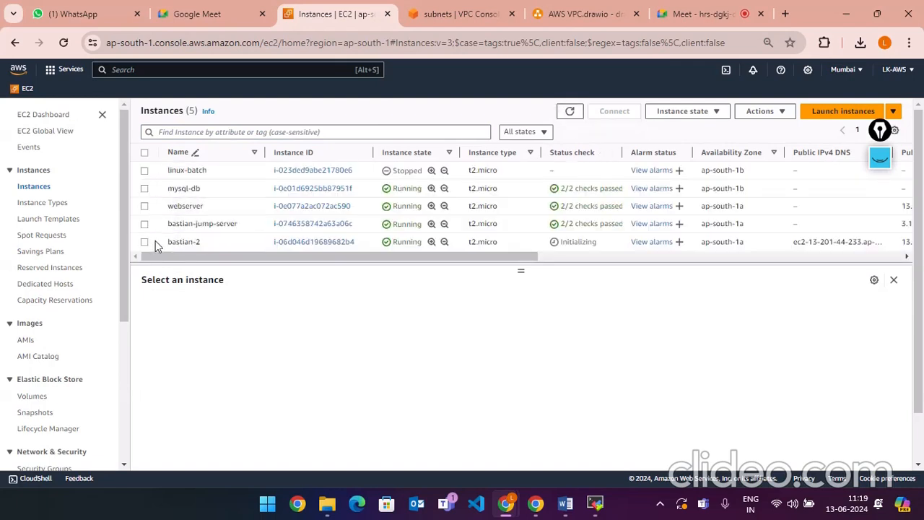
click(148, 244)
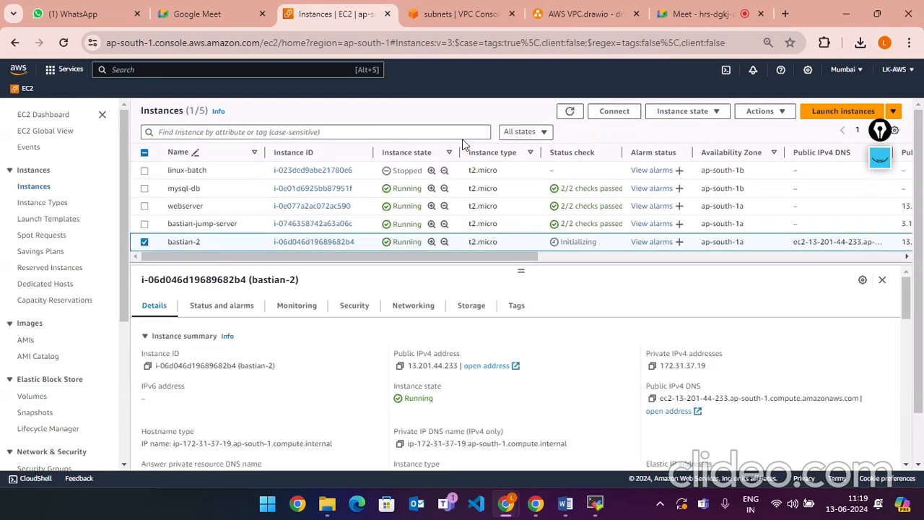
click(451, 14)
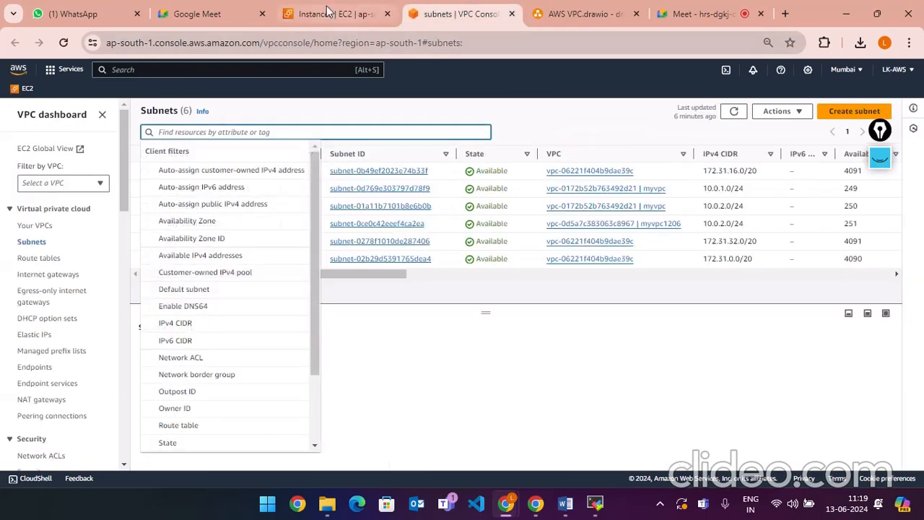
click(336, 14)
click(569, 115)
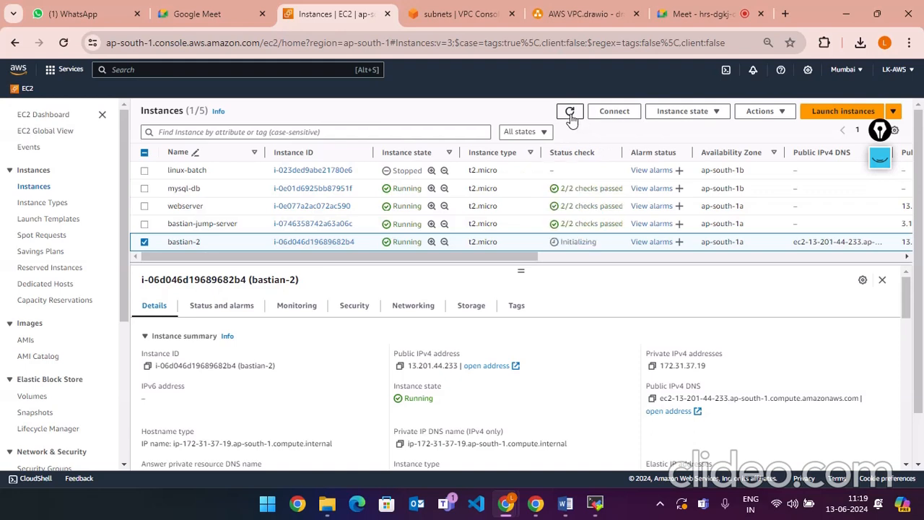
click(570, 115)
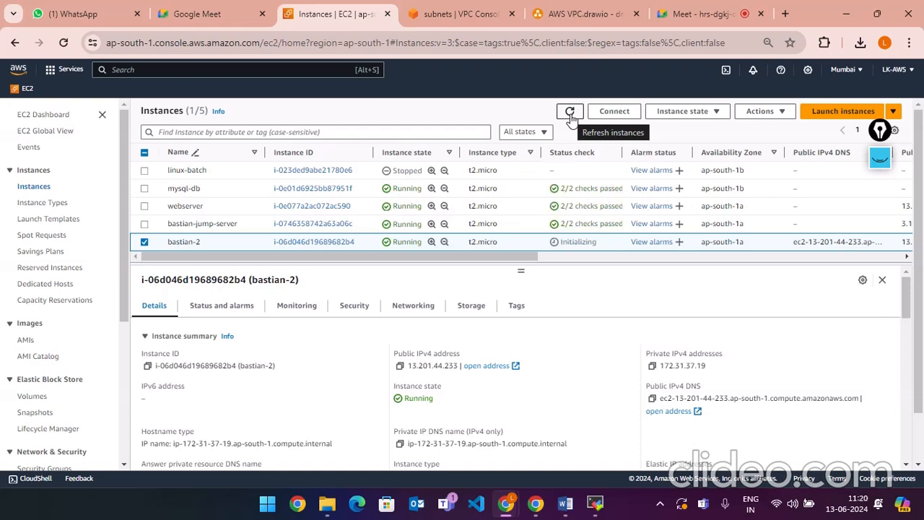
- Examine bastian-2's instance details, including its IP addresses, VPC, subnet and assigned key pair
scroll(666, 332, down, 2)
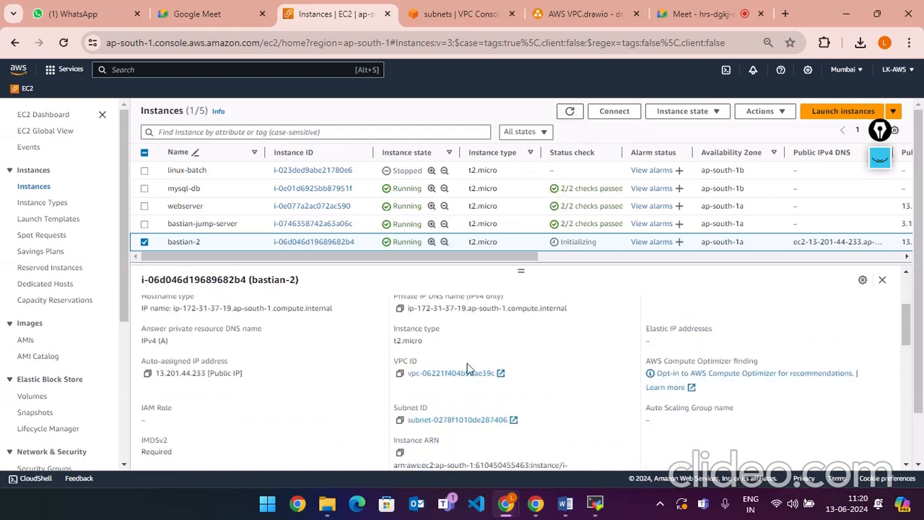
scroll(467, 369, up, 3)
scroll(572, 398, down, 3)
scroll(569, 406, down, 5)
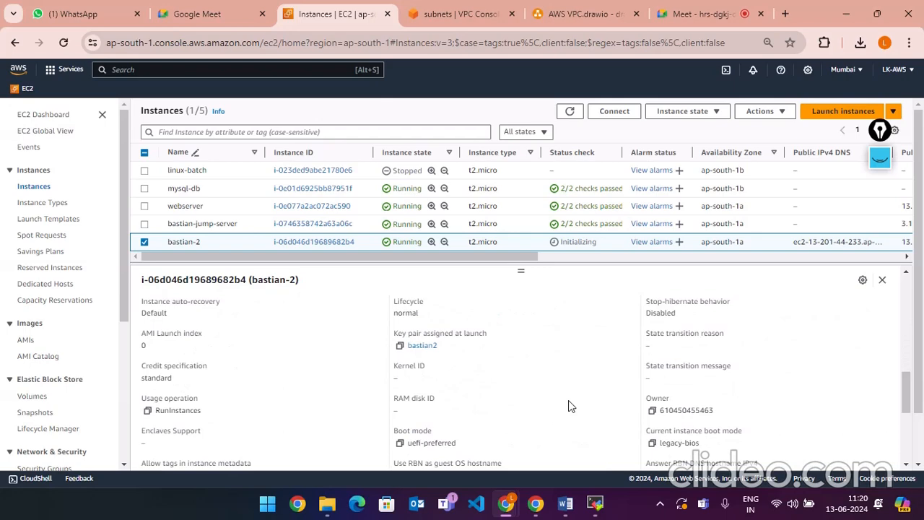
- Terminate the bastian-jump-server and bastian-2 instances together and refresh the instances list
scroll(569, 406, down, 2)
scroll(567, 402, up, 6)
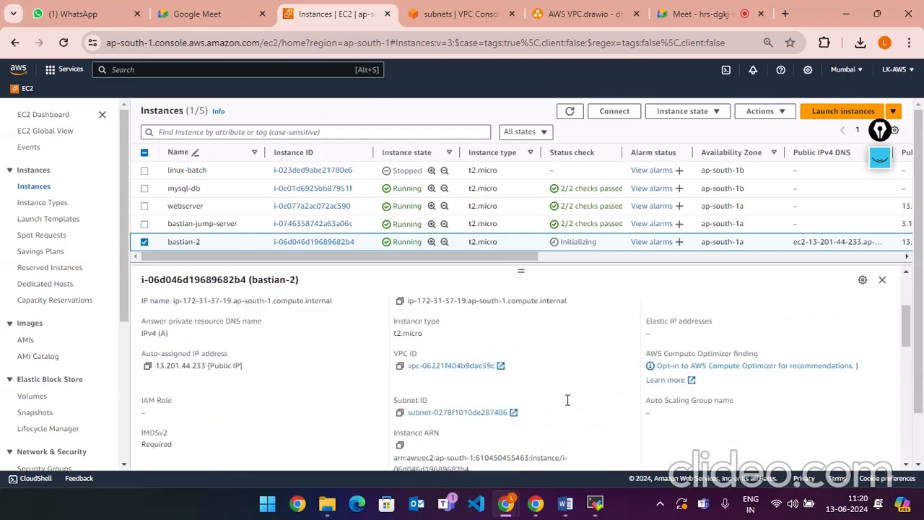
scroll(567, 399, up, 3)
scroll(577, 386, down, 1)
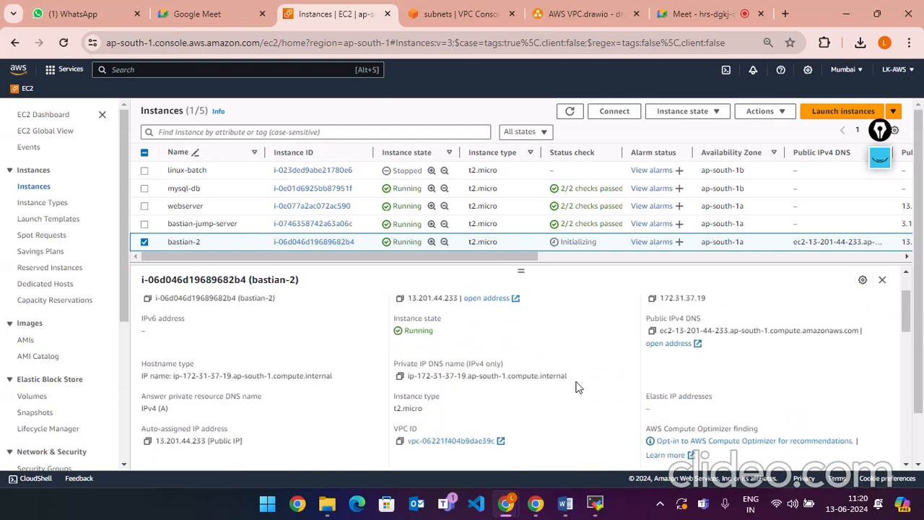
scroll(577, 386, up, 1)
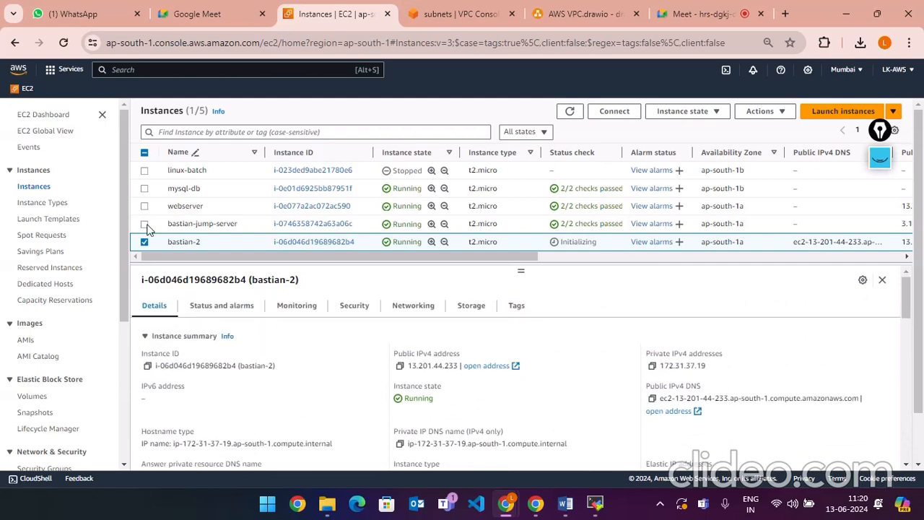
click(169, 226)
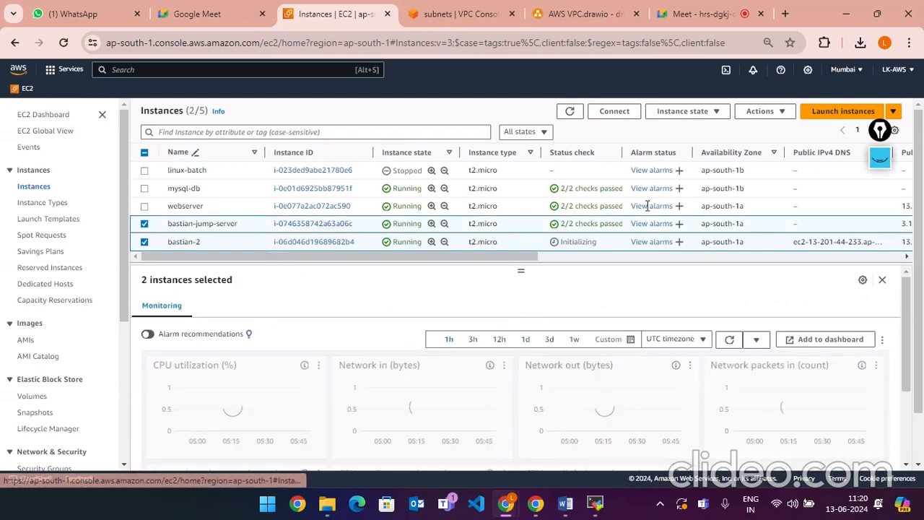
click(658, 112)
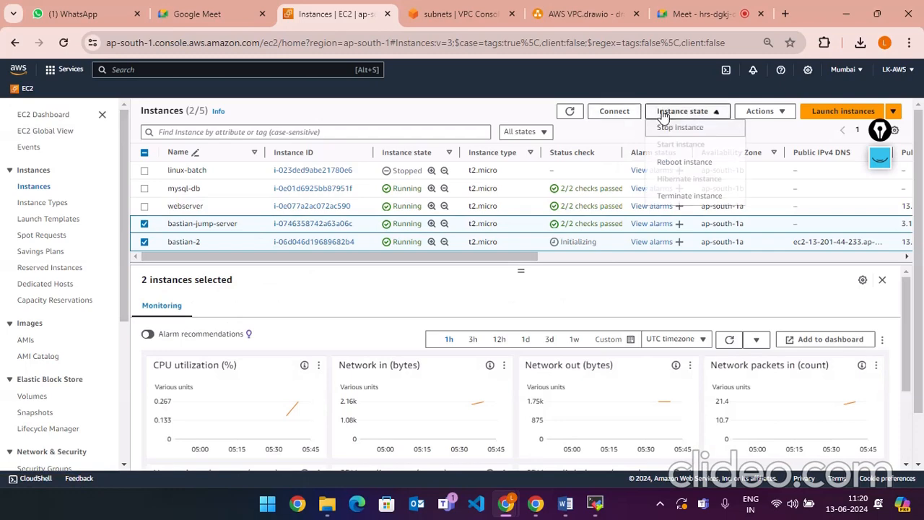
click(671, 198)
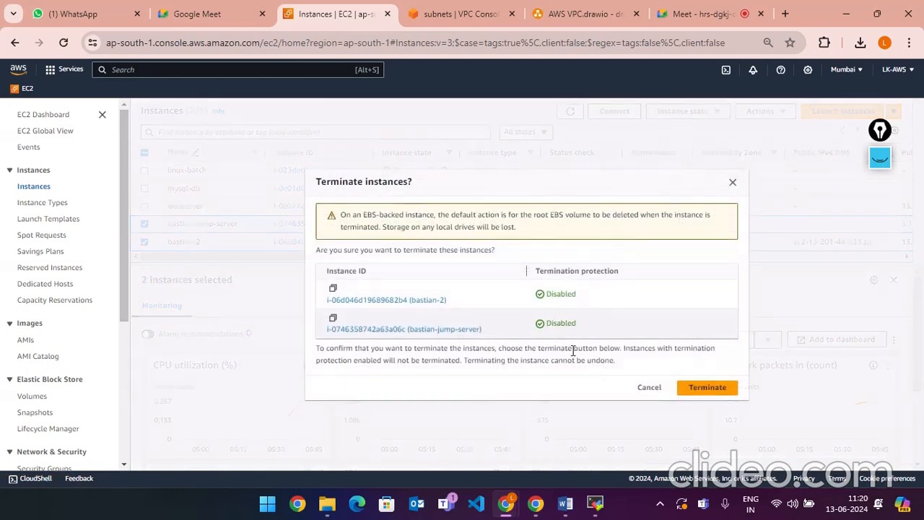
click(704, 388)
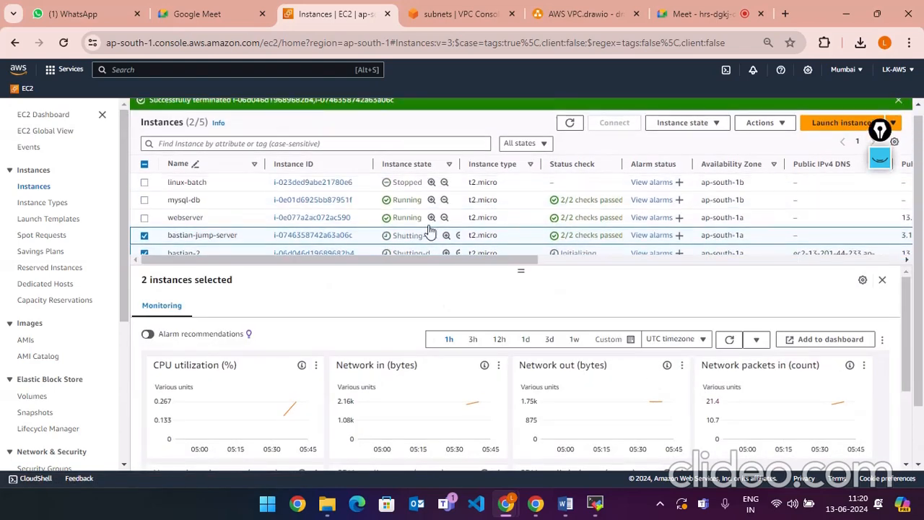
click(569, 131)
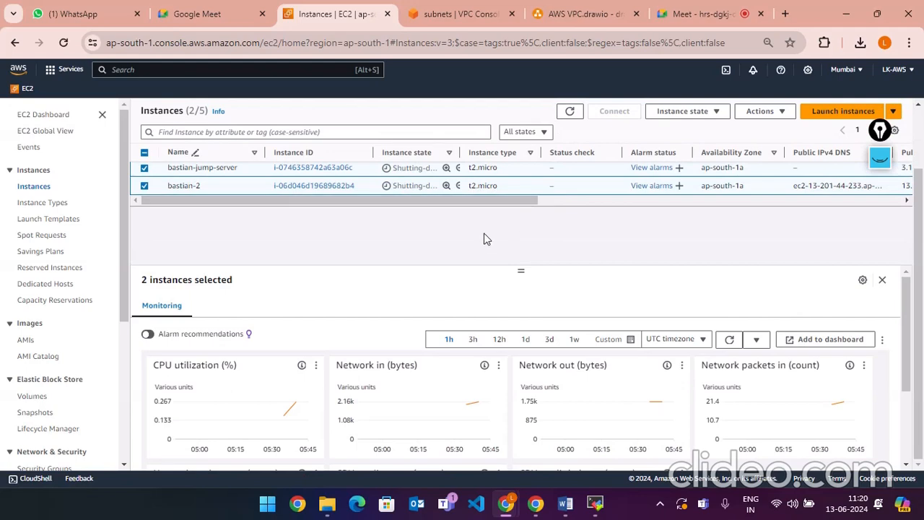
- Unmute the microphone in the Google Meet call and return to the EC2 instances list
click(690, 14)
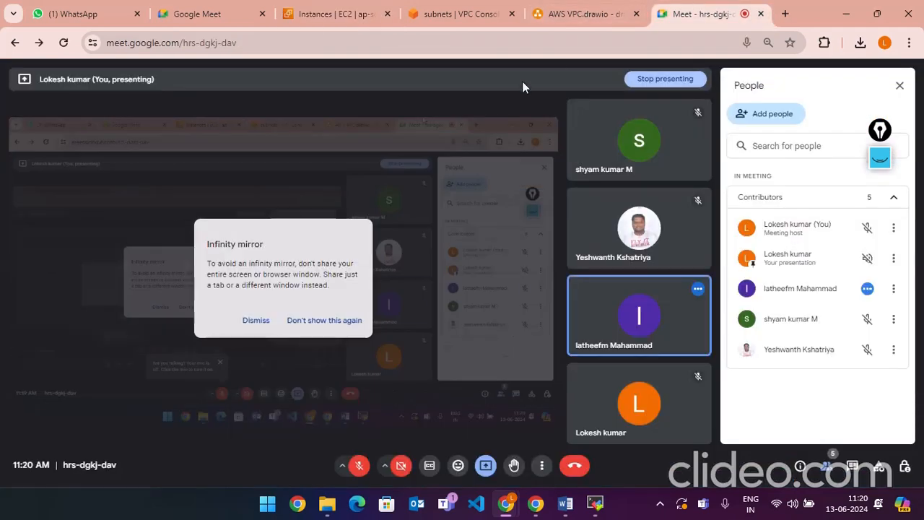
click(359, 466)
click(583, 7)
click(462, 8)
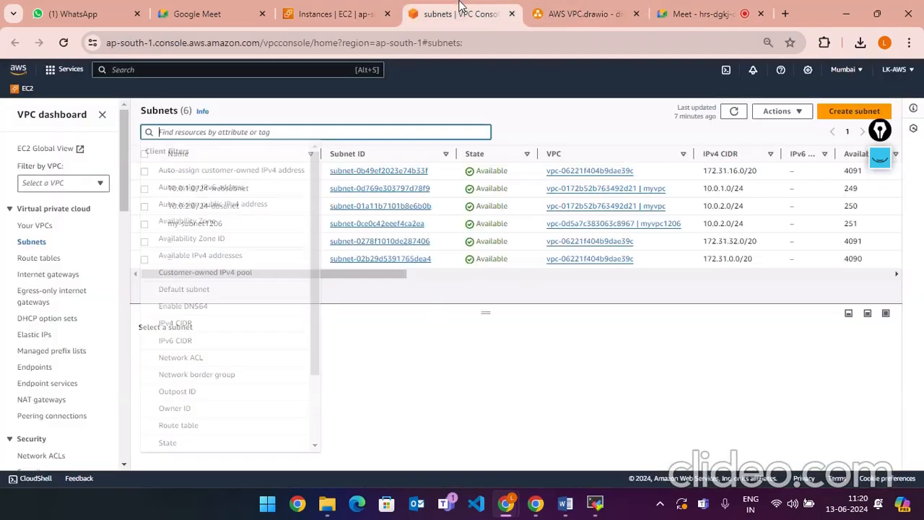
click(340, 11)
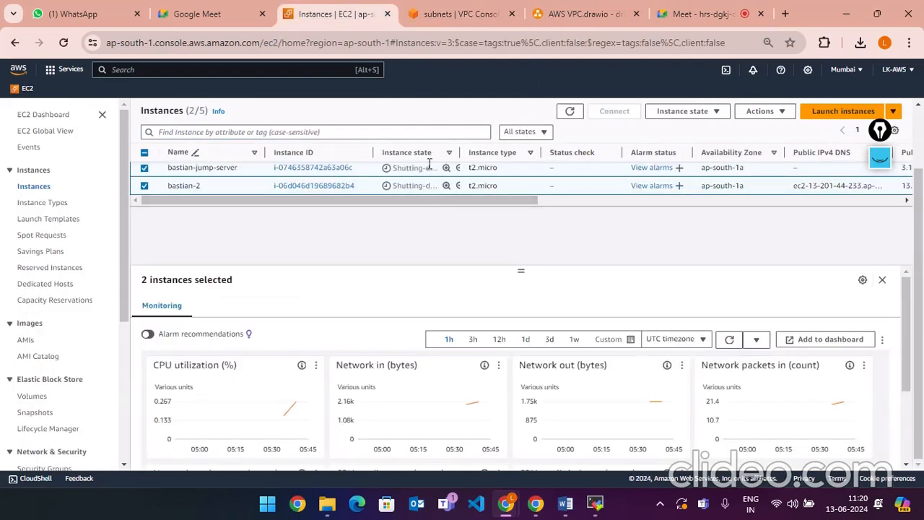
- Refresh the instances list to check the shutdown state of bastian-jump-server and bastian-2
scroll(423, 226, down, 3)
scroll(422, 220, up, 3)
click(570, 122)
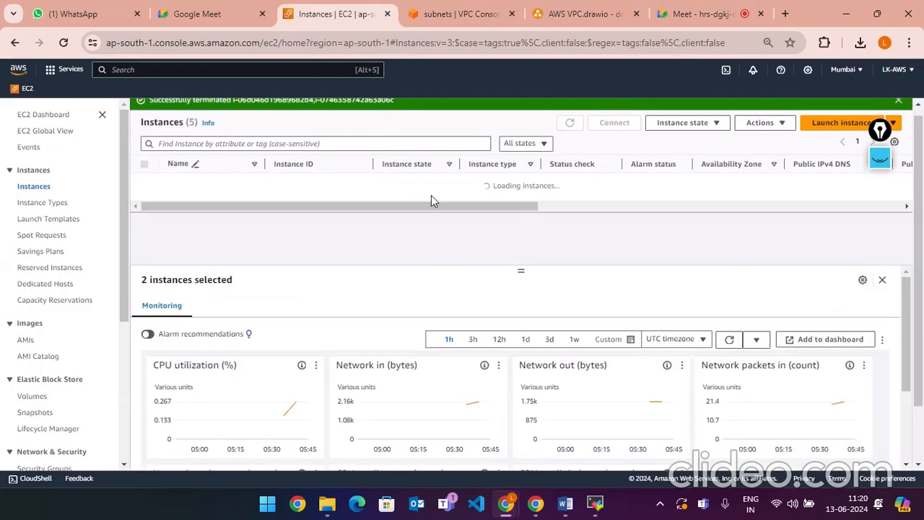
scroll(477, 191, down, 2)
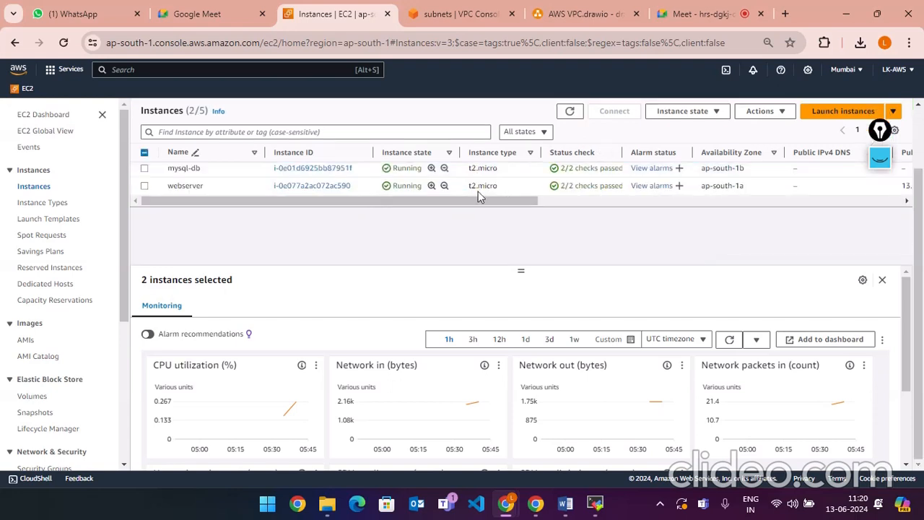
scroll(277, 192, up, 2)
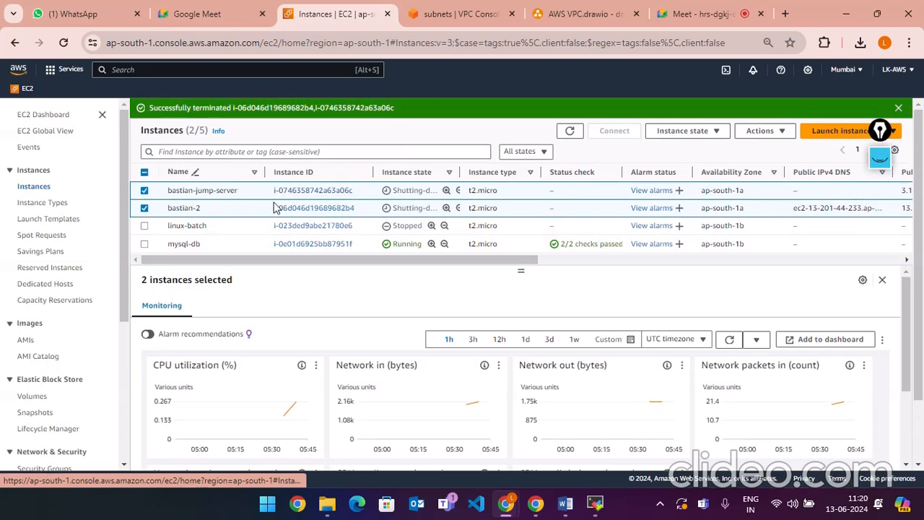
scroll(300, 207, down, 1)
scroll(299, 207, down, 1)
scroll(300, 207, up, 2)
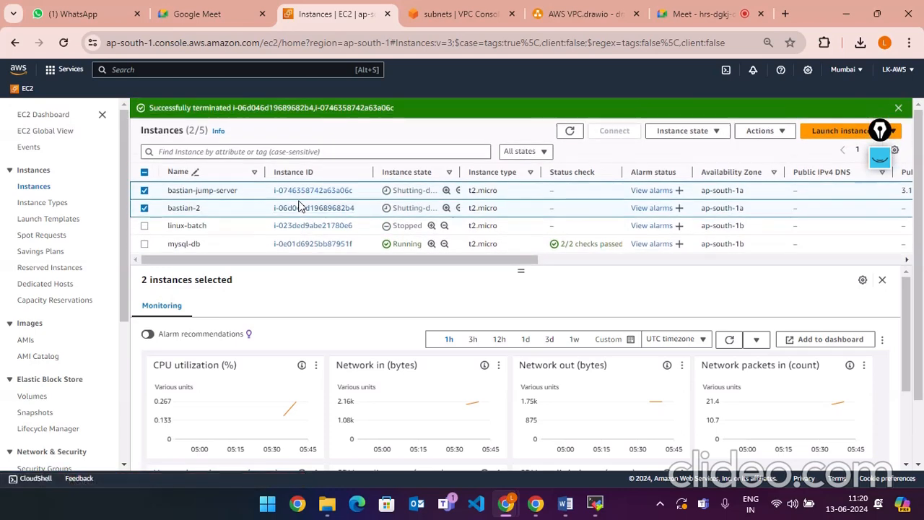
click(568, 132)
click(568, 133)
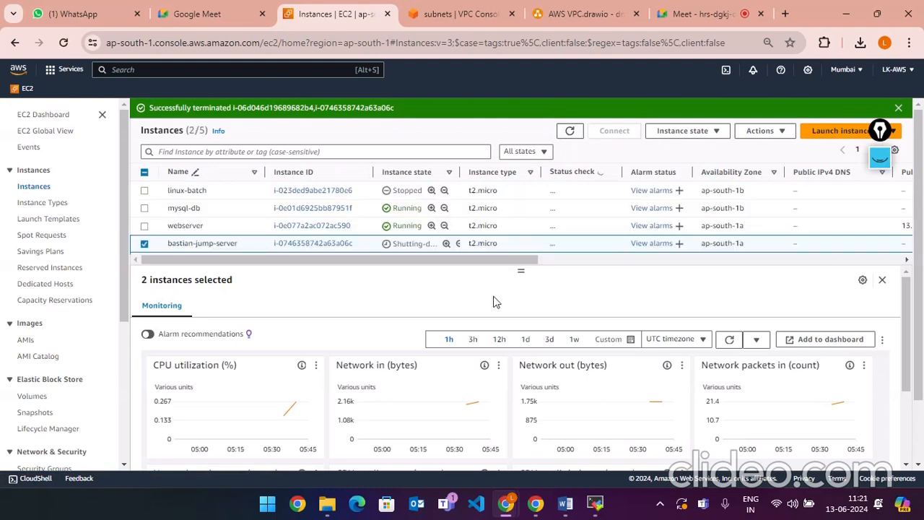
- Enlarge the instances list by shrinking the details pane, and deselect bastian-jump-server and bastian-2
drag(519, 280, 515, 330)
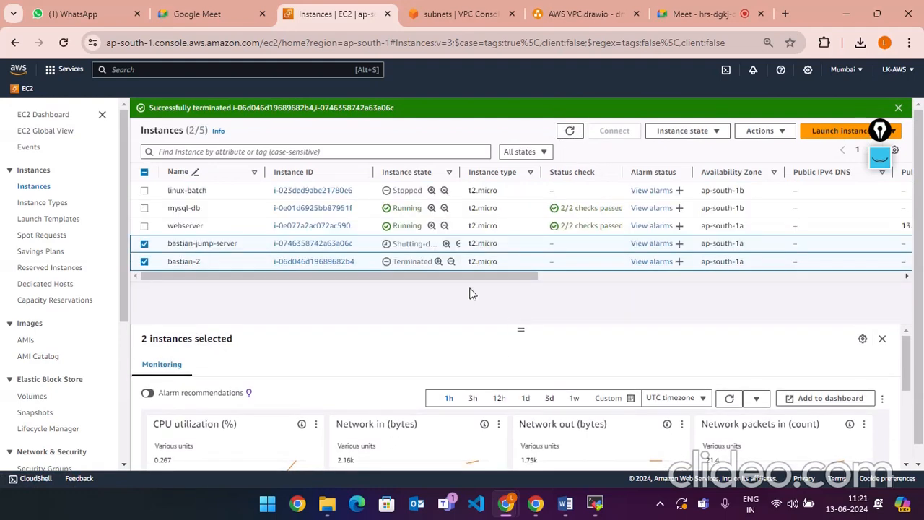
scroll(482, 238, down, 1)
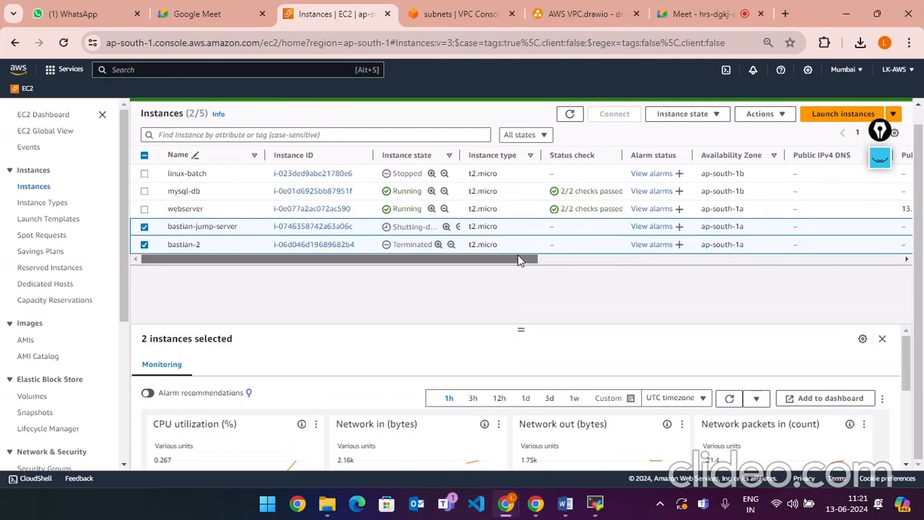
drag(522, 258, 410, 250)
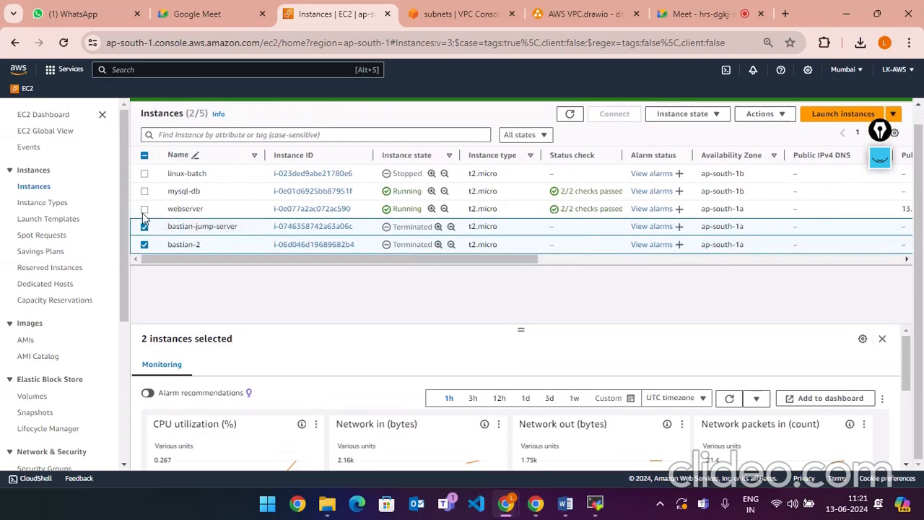
click(144, 244)
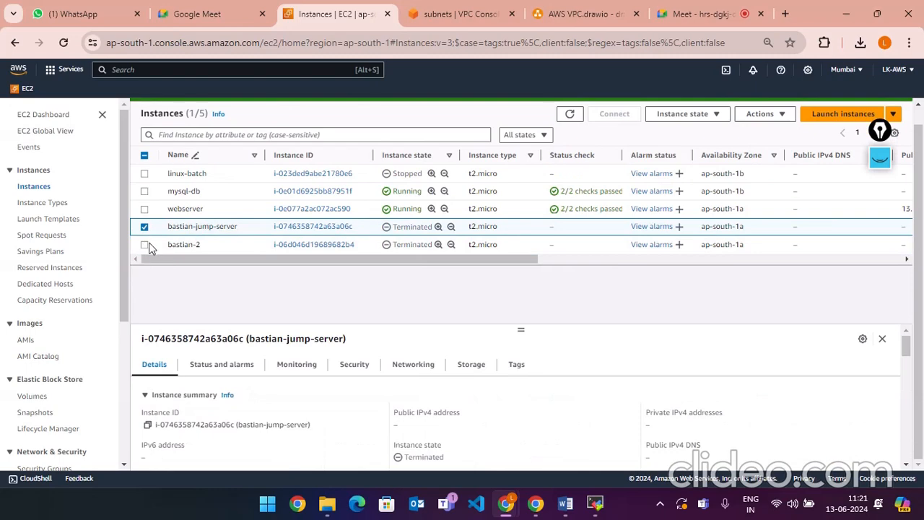
click(145, 245)
click(145, 226)
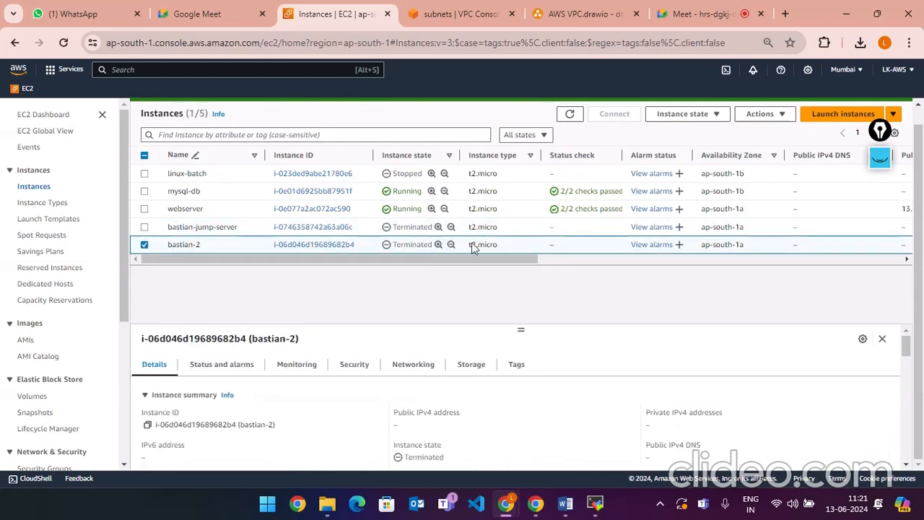
click(568, 113)
click(144, 244)
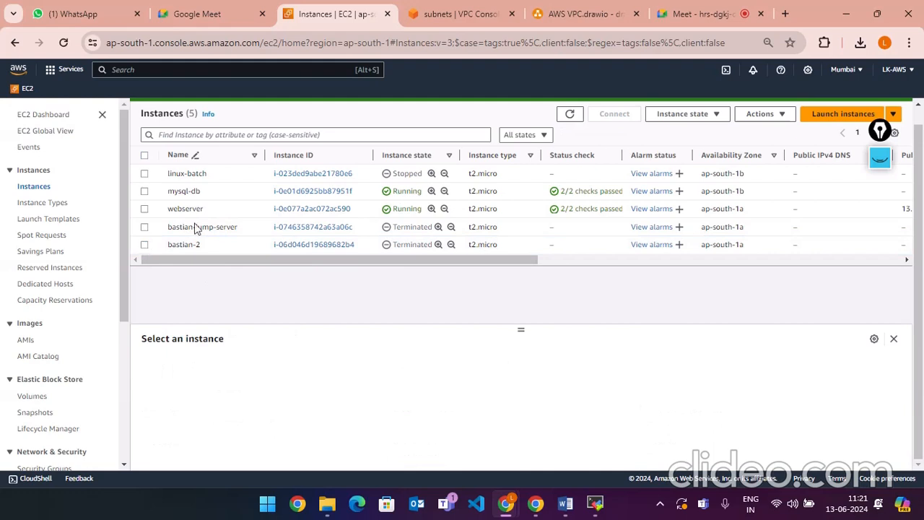
- Start launching a new EC2 instance and name it bastian
click(831, 116)
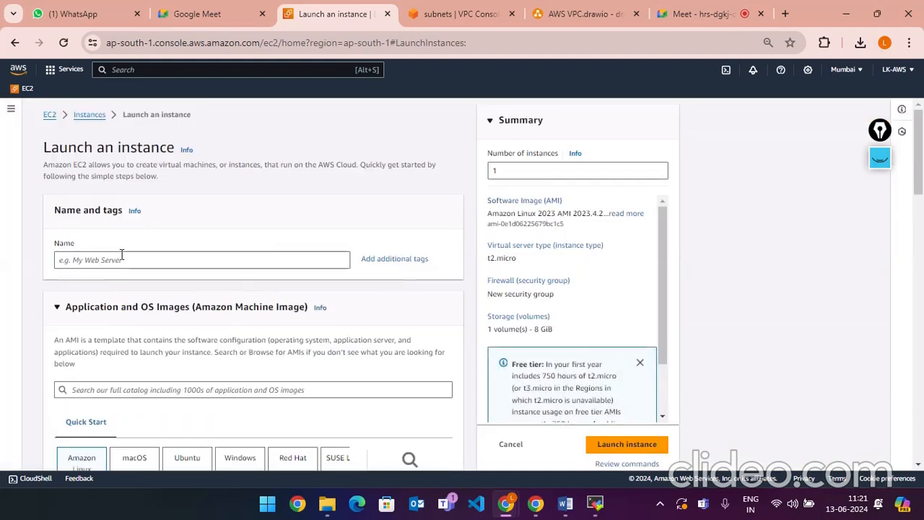
click(120, 258)
text(bastian)
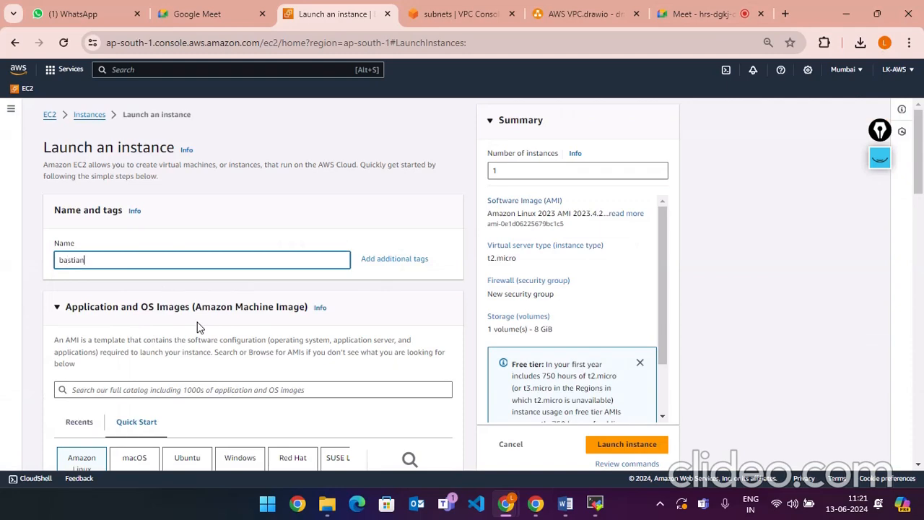
scroll(330, 378, down, 4)
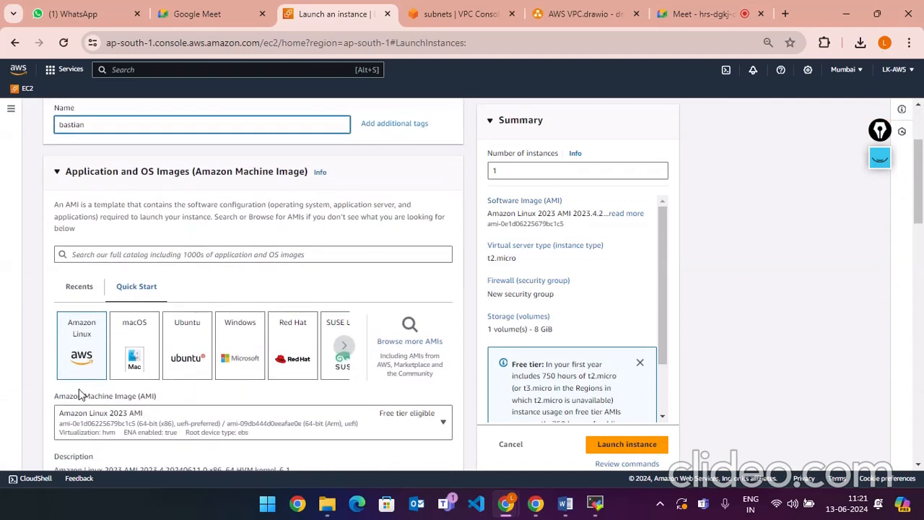
scroll(232, 392, down, 3)
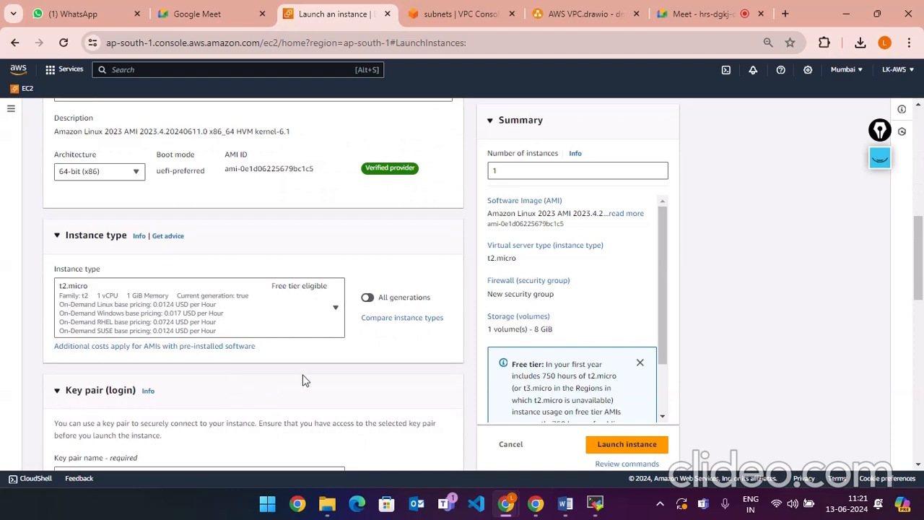
scroll(304, 379, down, 2)
click(401, 340)
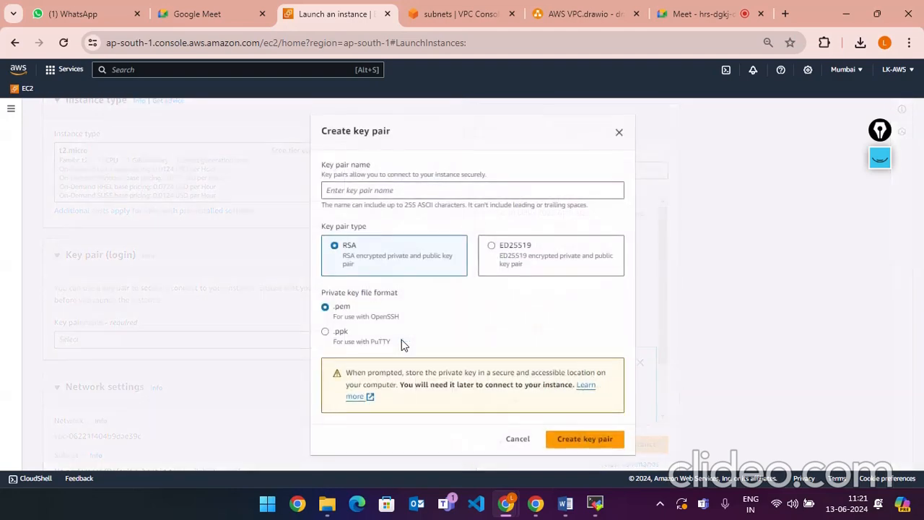
click(198, 246)
scroll(164, 294, up, 4)
scroll(142, 379, up, 4)
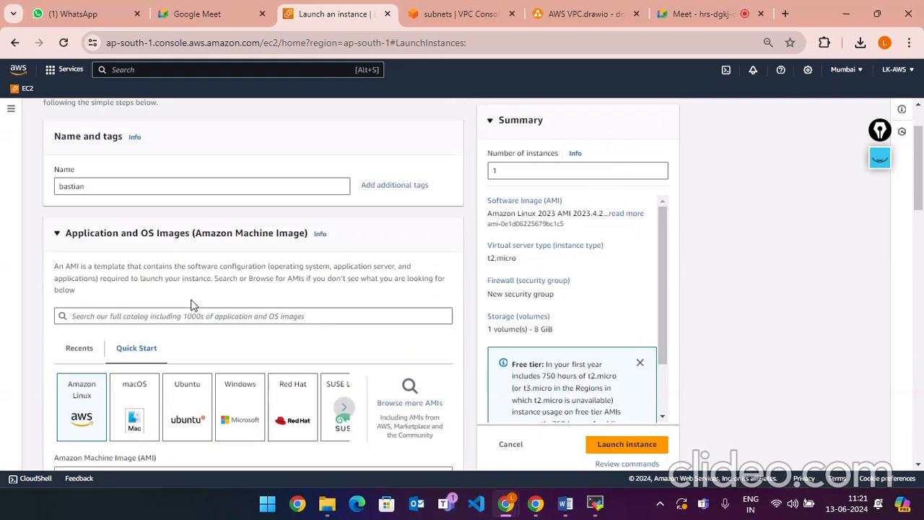
- Change the new instance's name to bastian3 and create an RSA key pair named bastian3 in .pem format for it
click(106, 194)
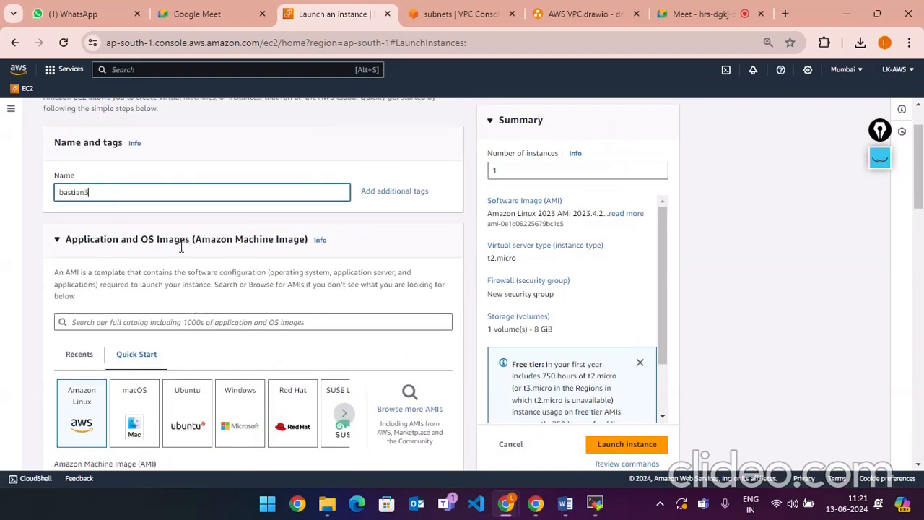
text(3)
scroll(181, 248, down, 10)
click(159, 280)
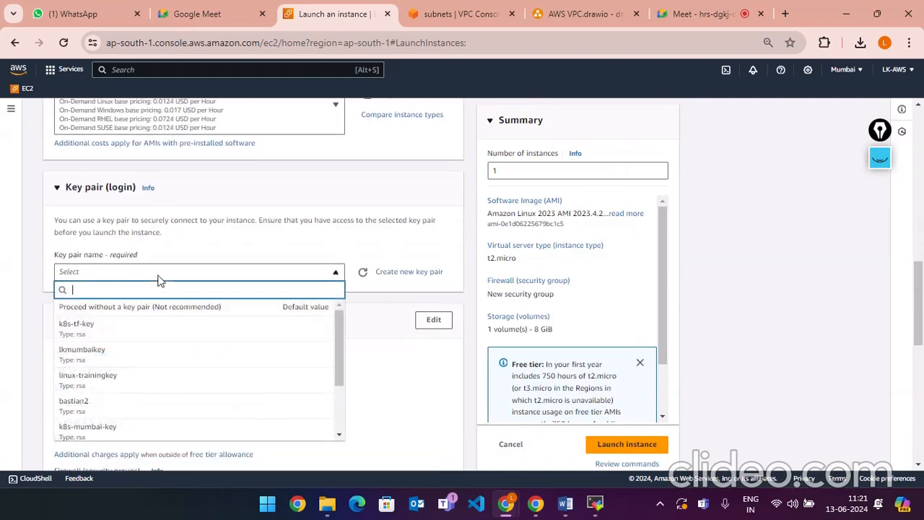
click(192, 272)
click(404, 272)
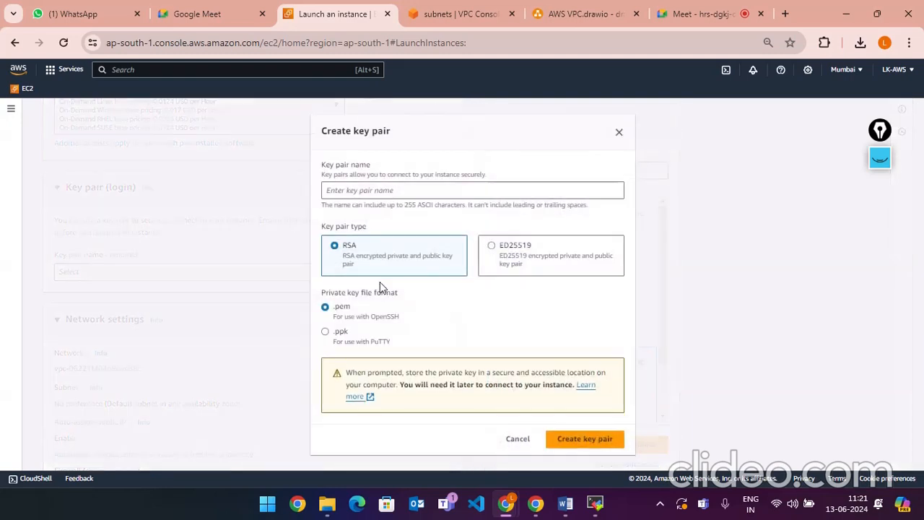
click(369, 189)
text(bastian3)
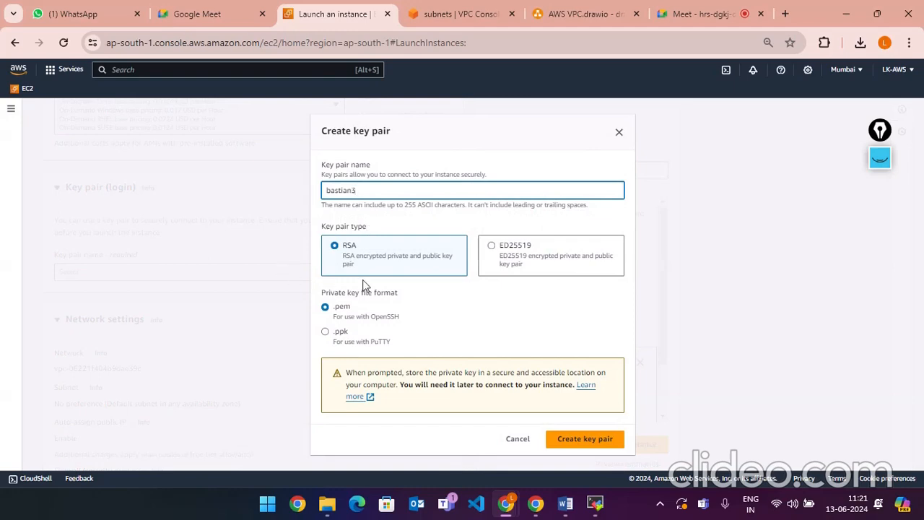
click(564, 449)
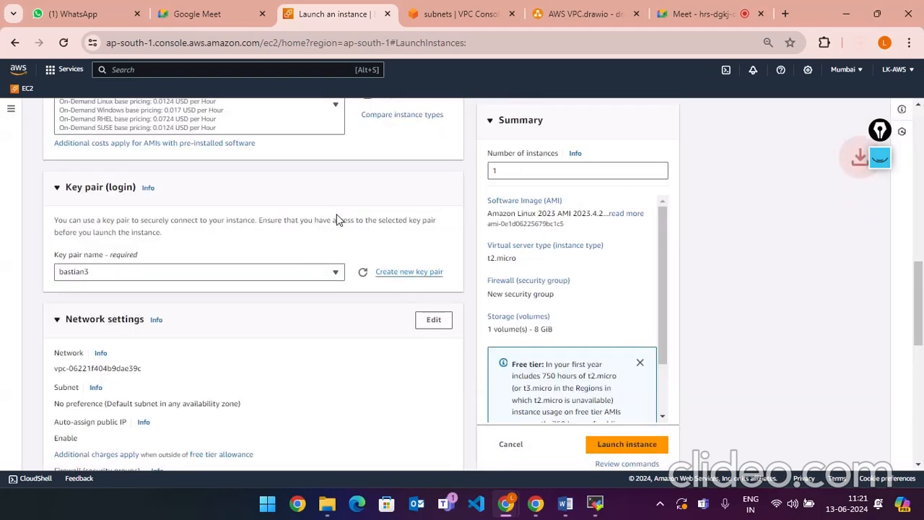
- Restrict the new bastian3 instance's SSH access to My IP and launch the instance
scroll(345, 321, down, 3)
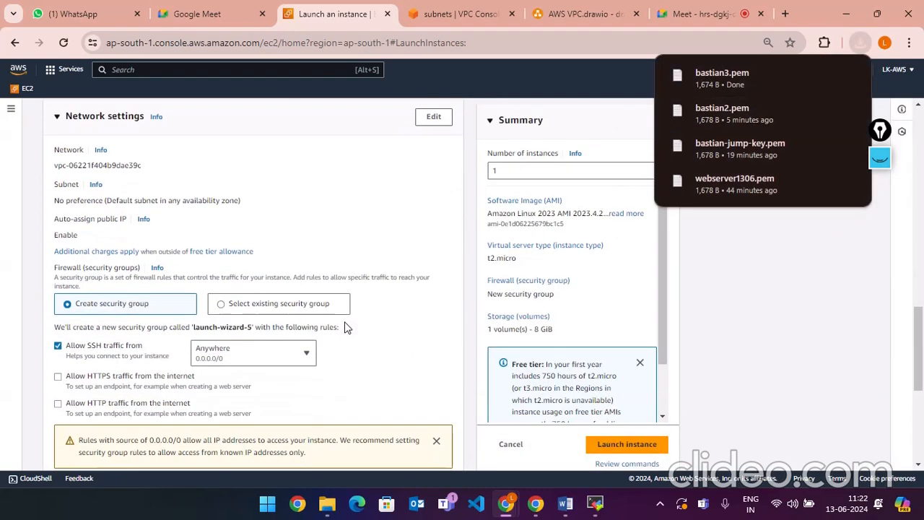
click(243, 356)
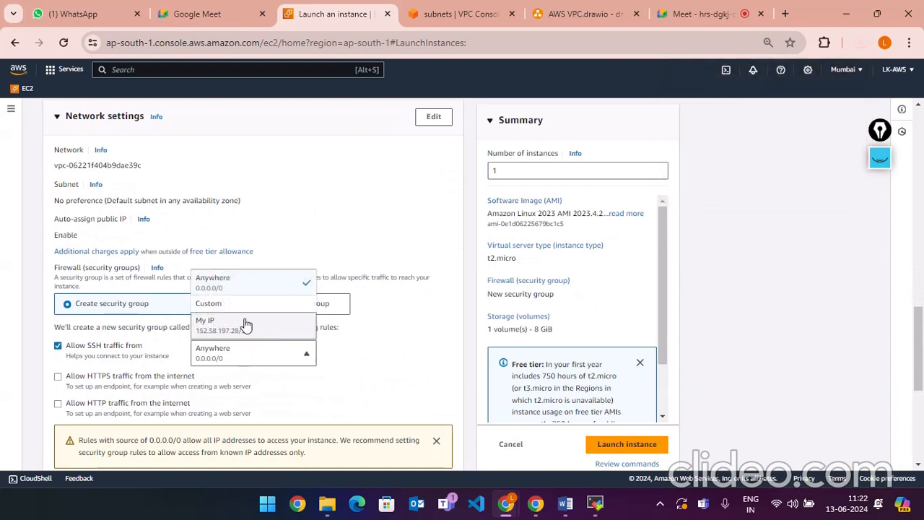
click(243, 324)
scroll(404, 364, down, 1)
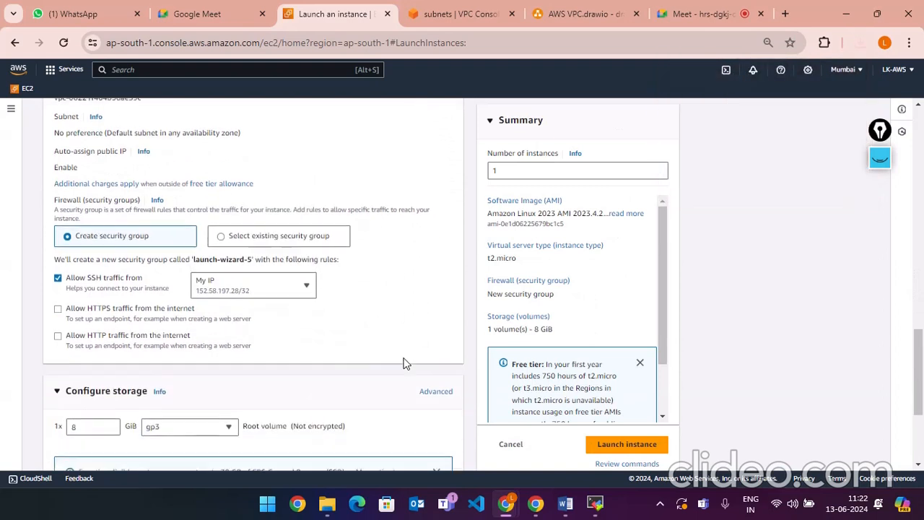
scroll(404, 364, down, 3)
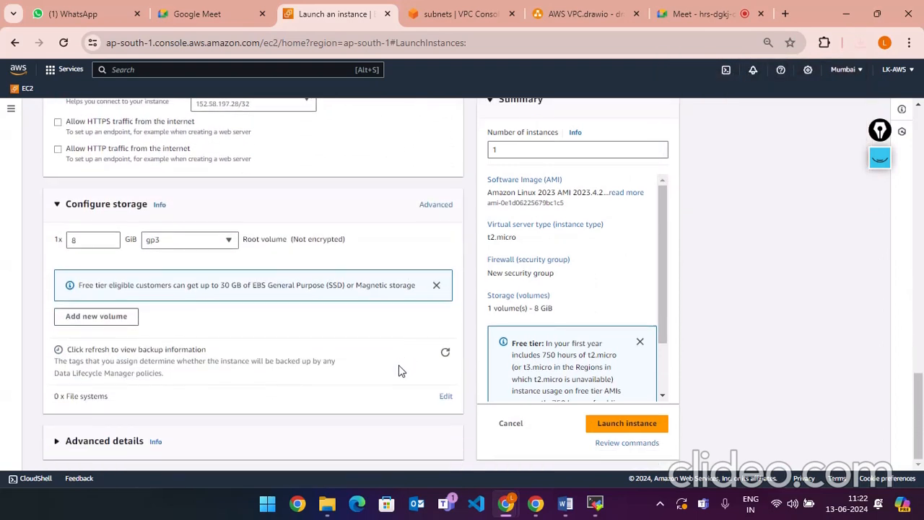
click(627, 427)
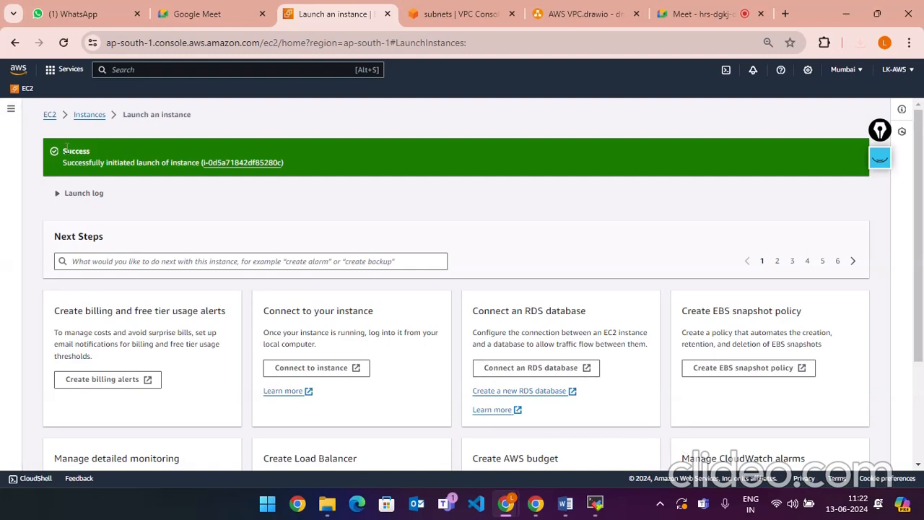
- Open the list of running EC2 instances and remove its instance state filter to list all instances
click(49, 116)
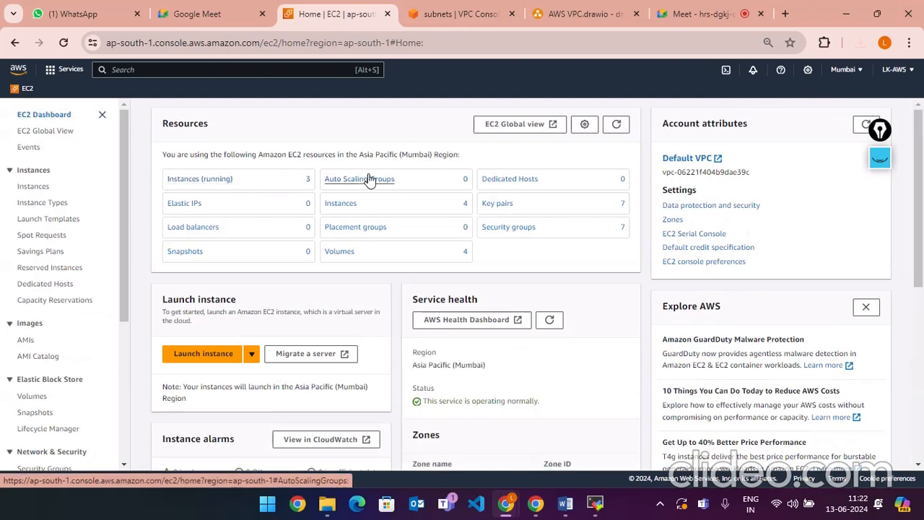
click(196, 182)
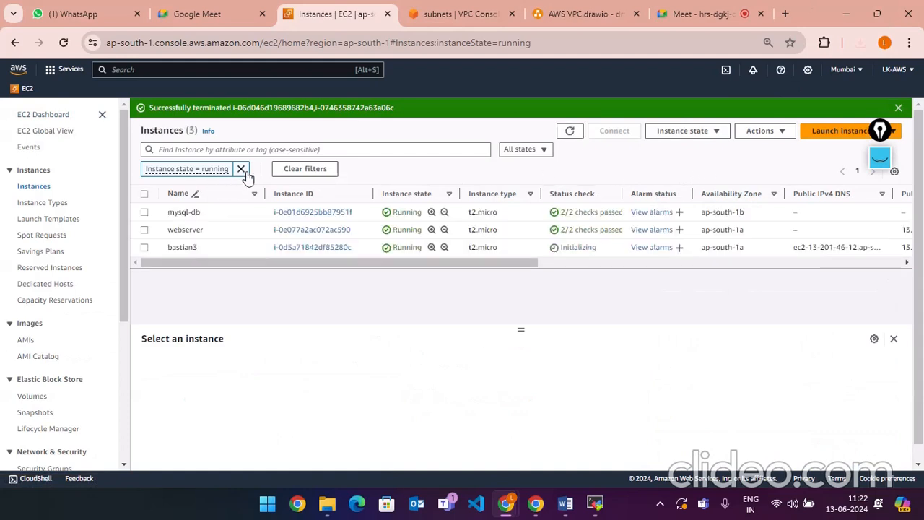
click(241, 170)
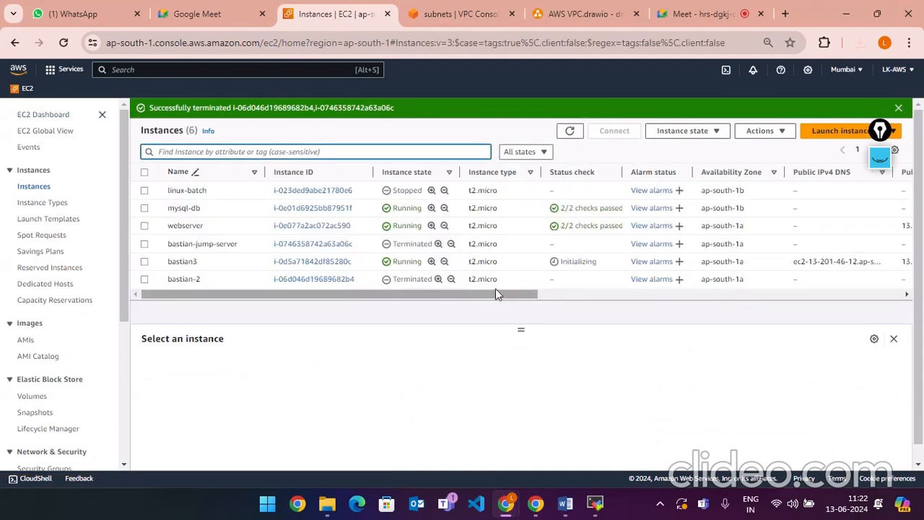
- Refresh the instances list repeatedly to monitor the status check of bastian3
double_click(570, 132)
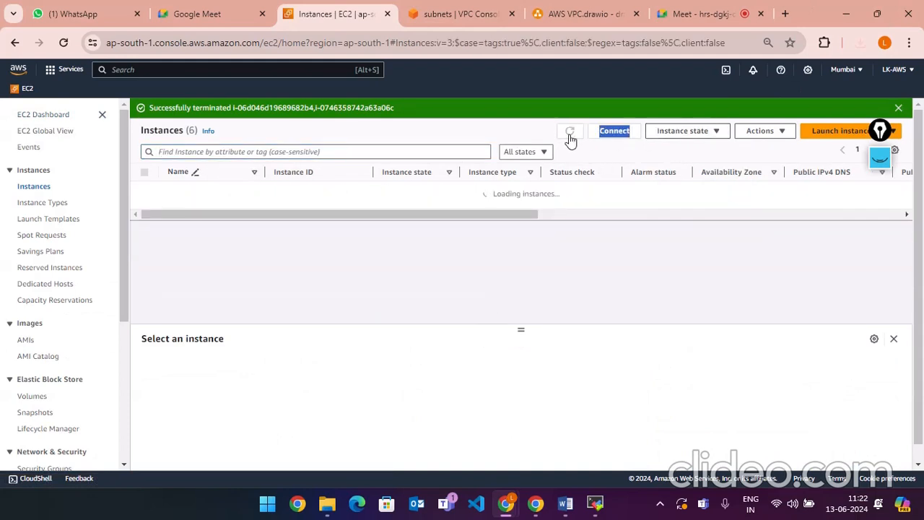
click(570, 132)
click(569, 133)
click(570, 133)
click(570, 133)
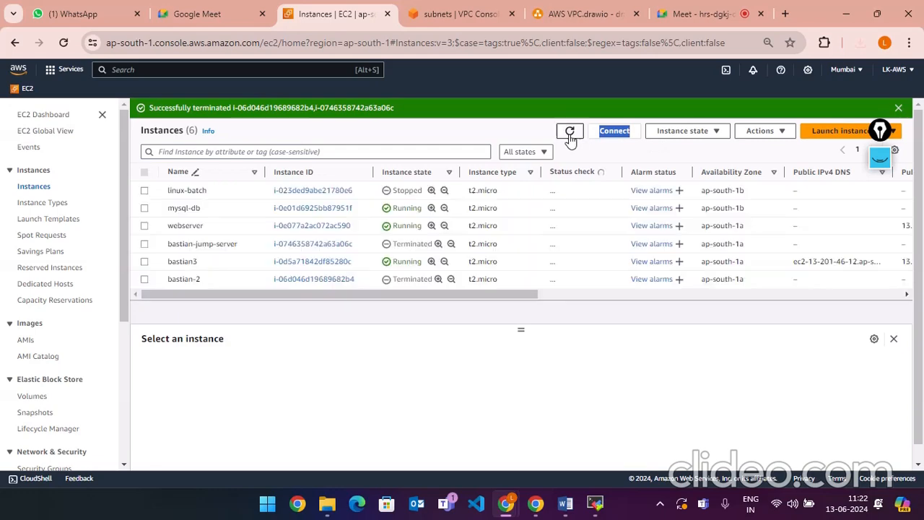
click(570, 133)
click(570, 133)
click(570, 133)
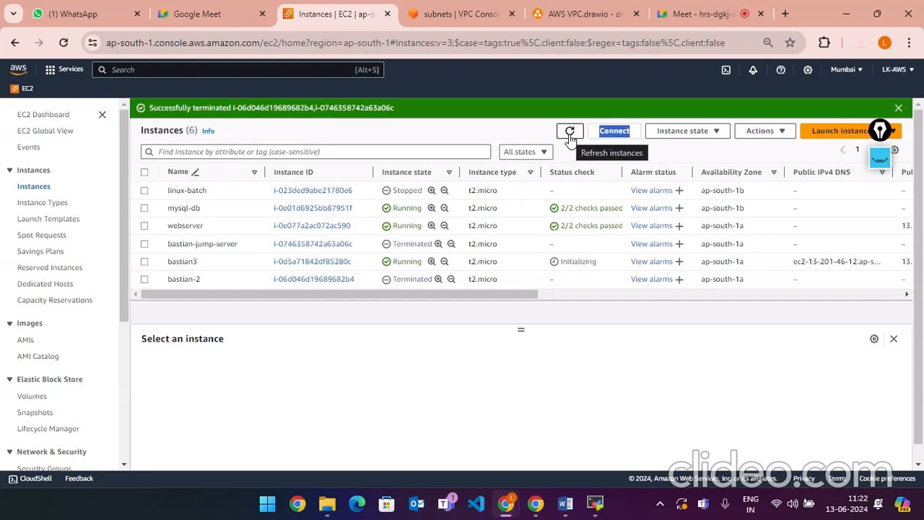
click(570, 133)
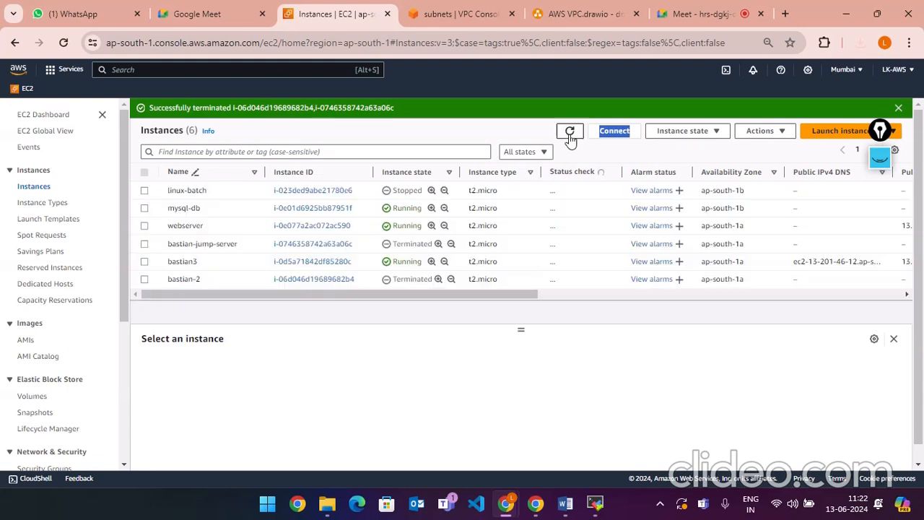
click(570, 136)
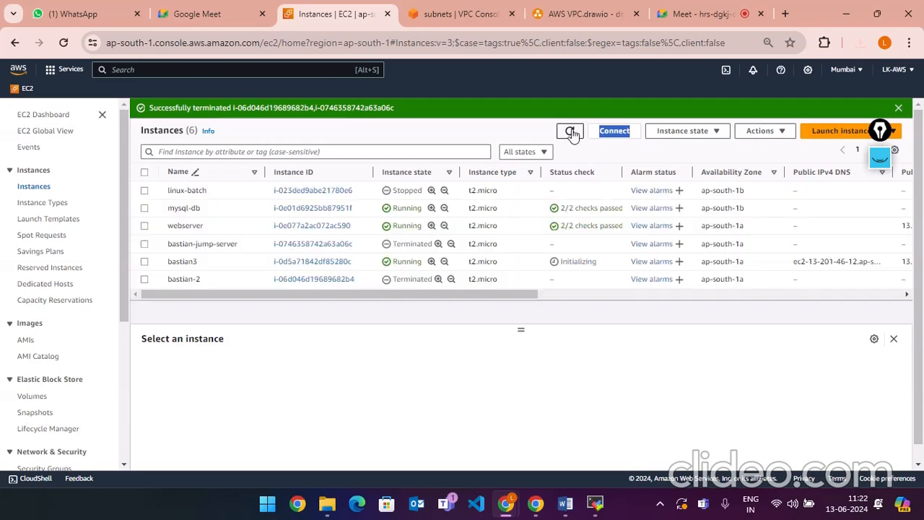
click(570, 134)
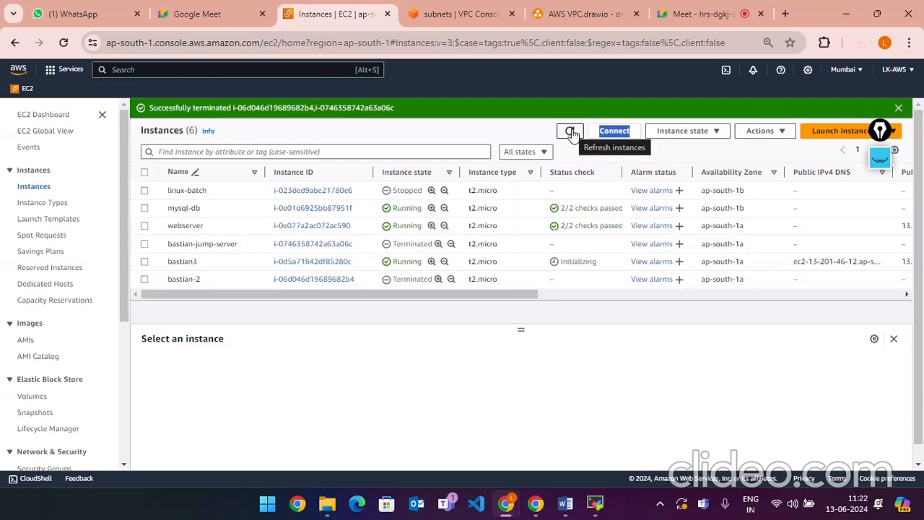
click(570, 134)
click(572, 135)
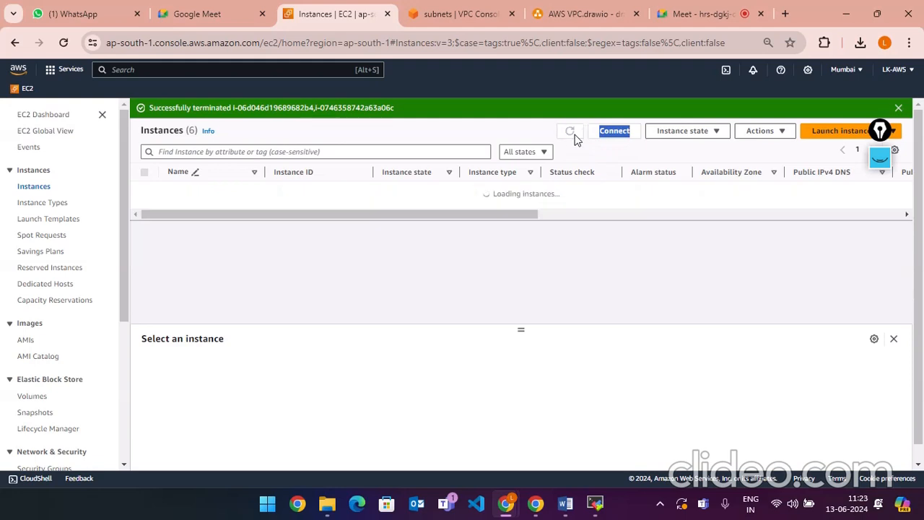
click(572, 135)
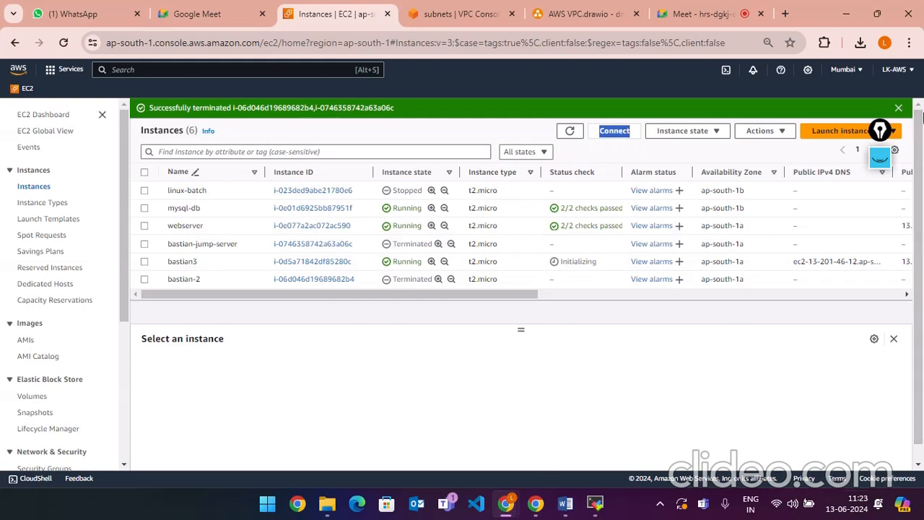
click(570, 132)
click(570, 132)
click(570, 133)
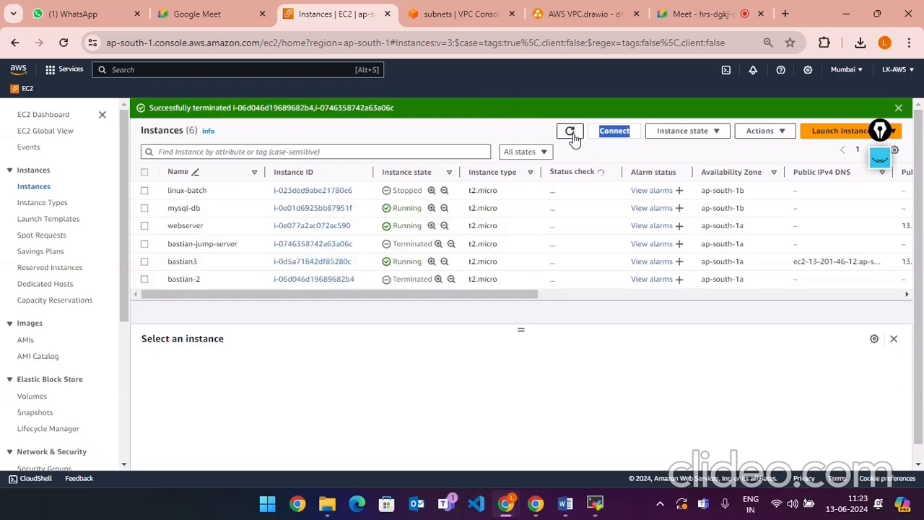
click(570, 132)
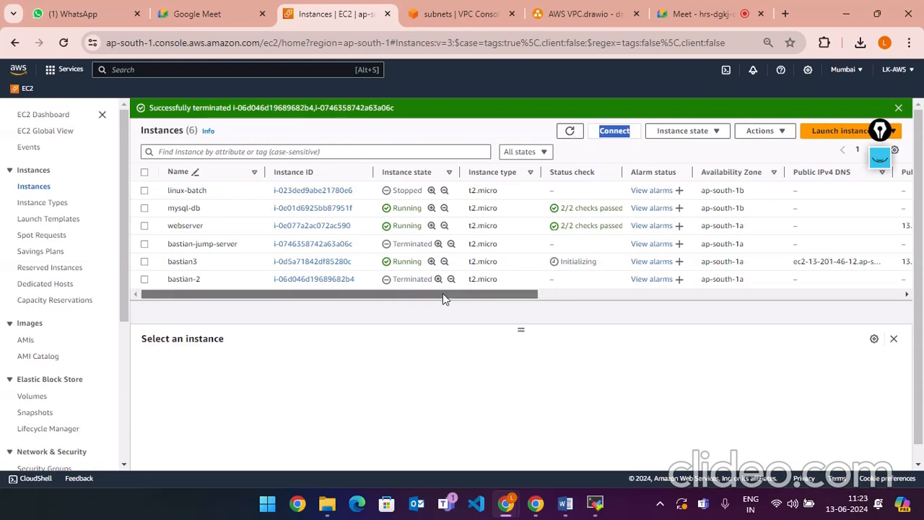
drag(391, 293, 306, 296)
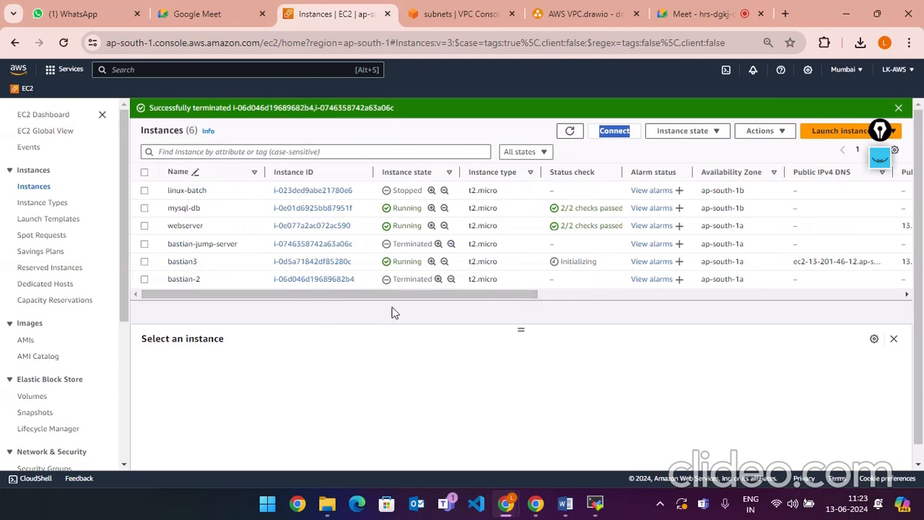
drag(305, 294, 205, 296)
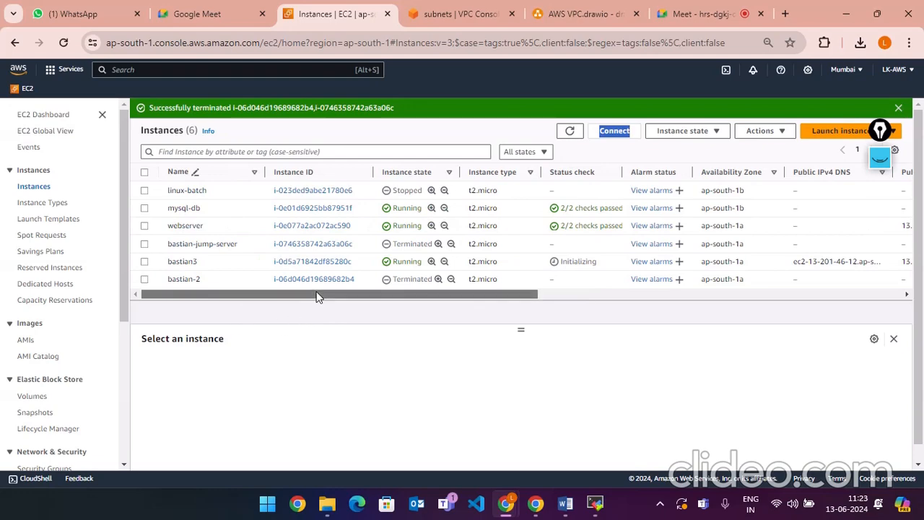
drag(320, 295, 268, 302)
drag(353, 293, 284, 296)
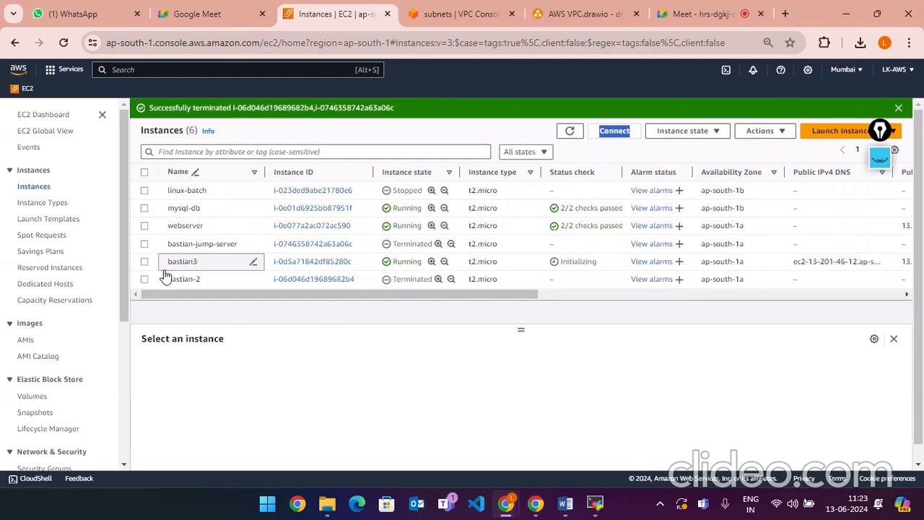
- Keep reloading the instances list to see whether bastian3 has finished initializing
click(570, 132)
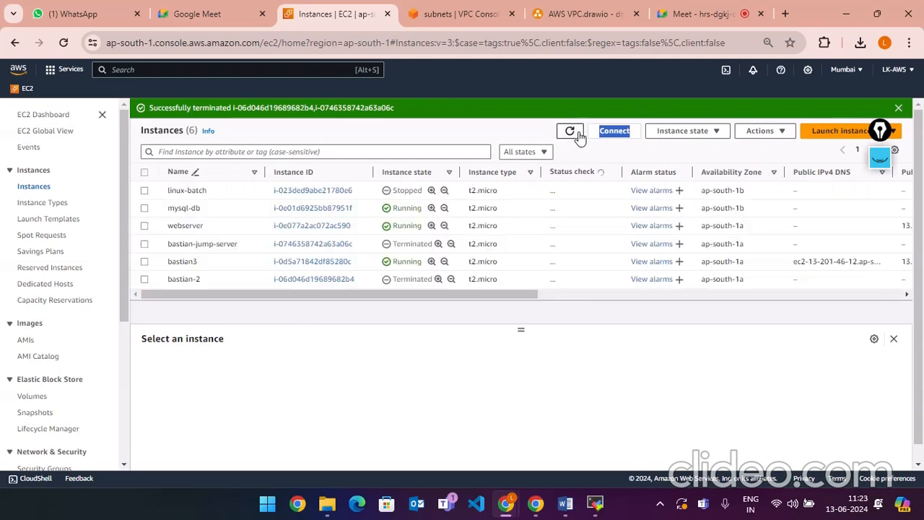
click(579, 135)
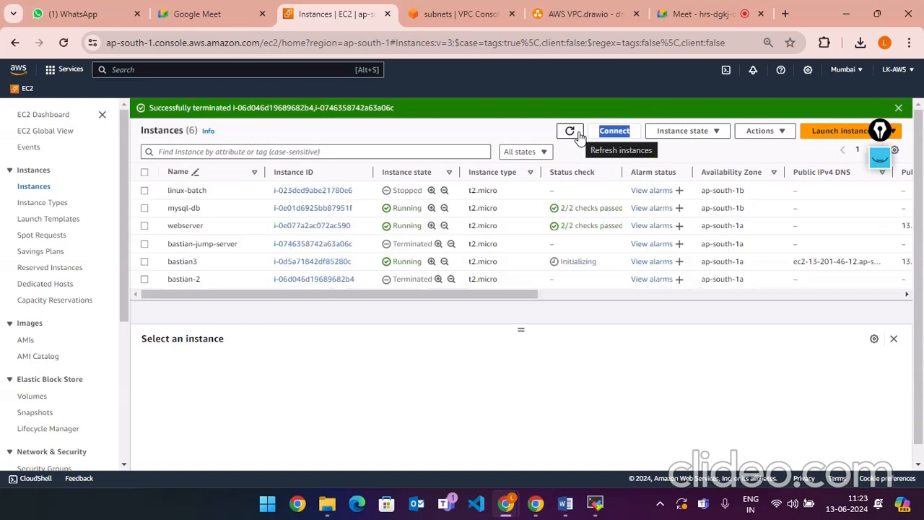
click(578, 136)
click(578, 136)
click(577, 138)
click(573, 135)
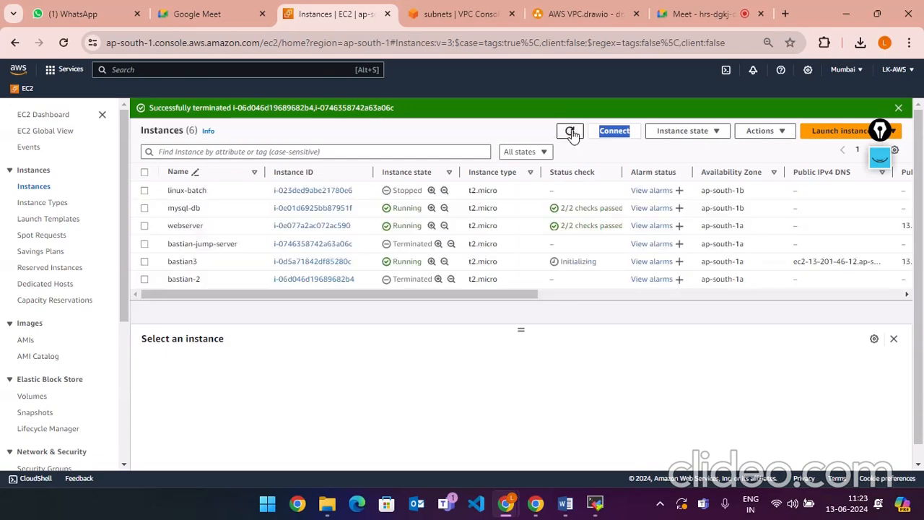
click(572, 137)
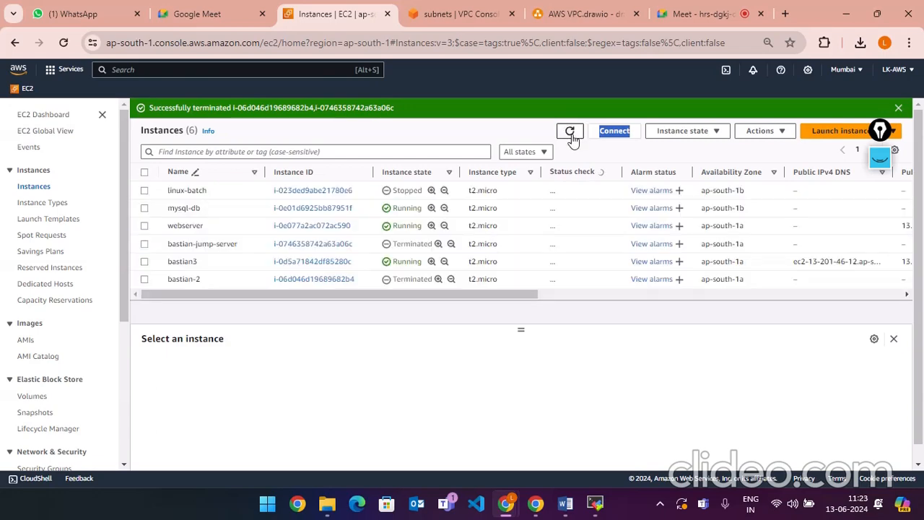
click(572, 137)
click(572, 137)
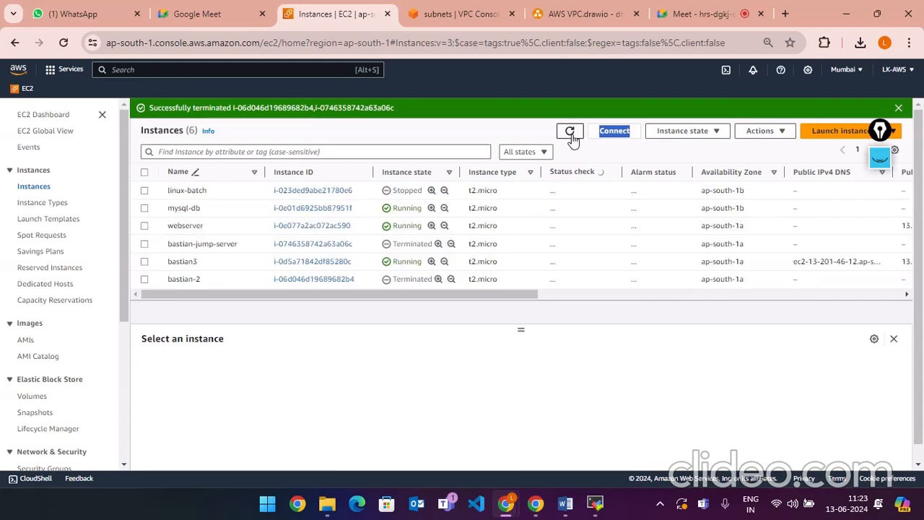
click(573, 137)
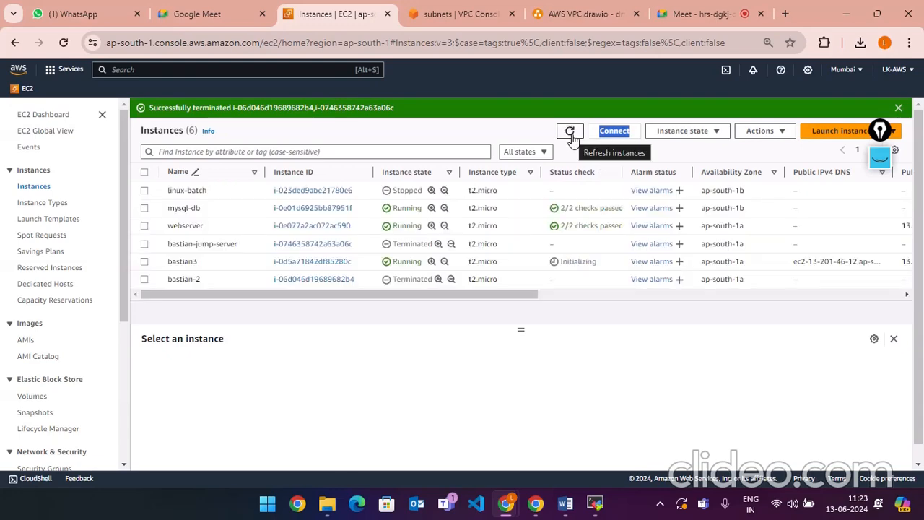
click(573, 136)
click(572, 136)
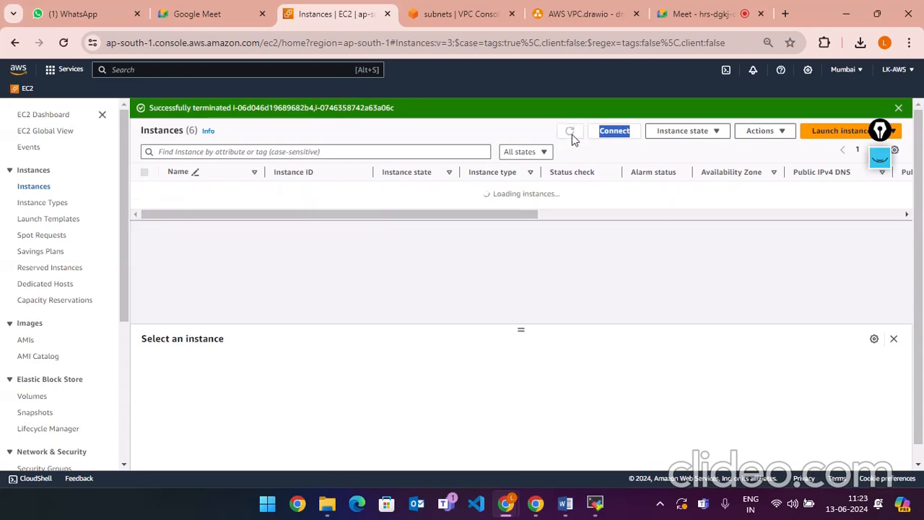
click(572, 133)
click(571, 133)
drag(499, 293, 195, 294)
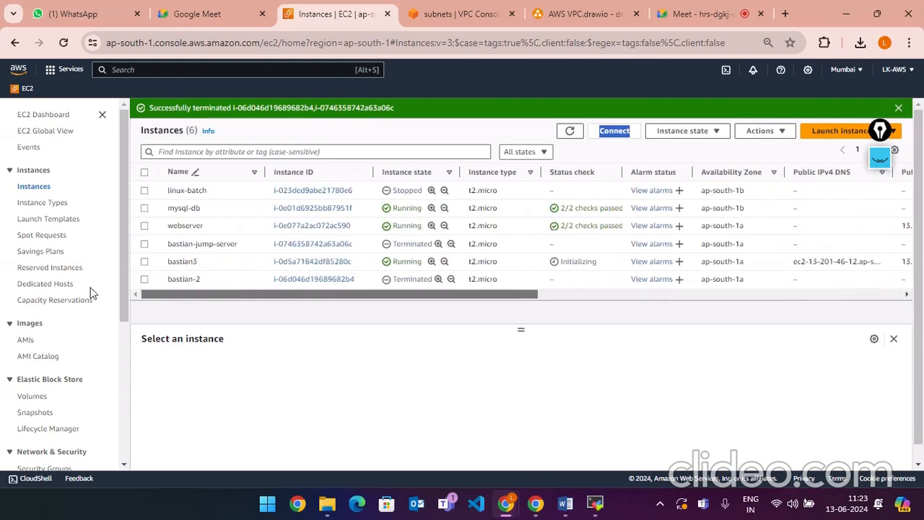
click(75, 13)
click(182, 11)
click(339, 8)
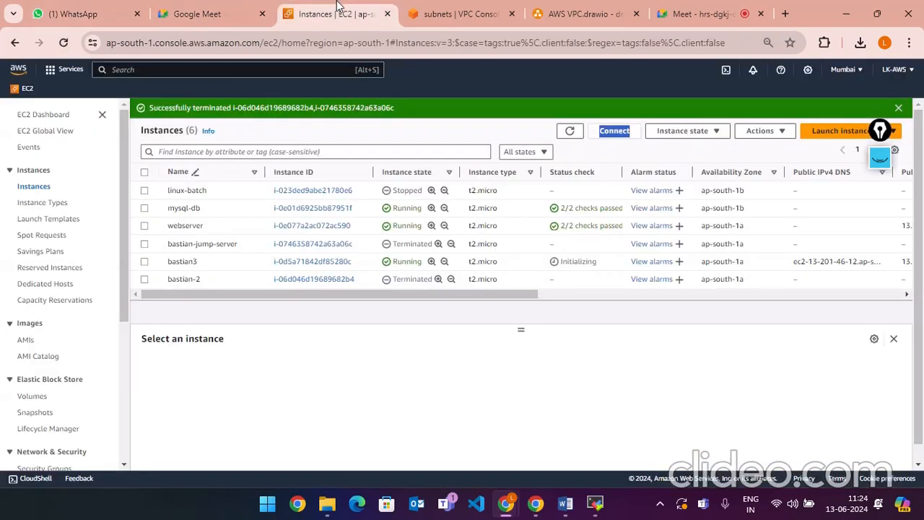
click(503, 7)
click(369, 8)
- Refresh the instances list to recheck bastian3's status, and open the Connect to instance page for bastian3
click(570, 131)
drag(526, 295, 314, 303)
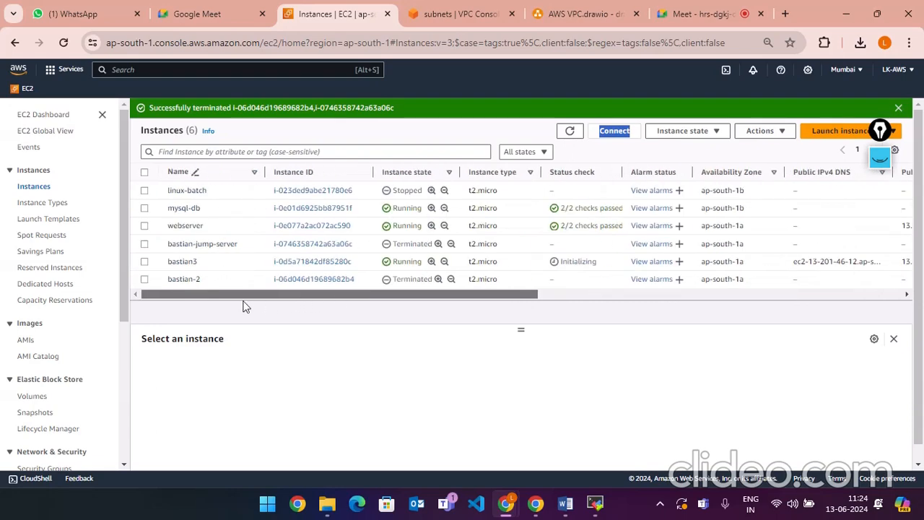
scroll(404, 261, down, 1)
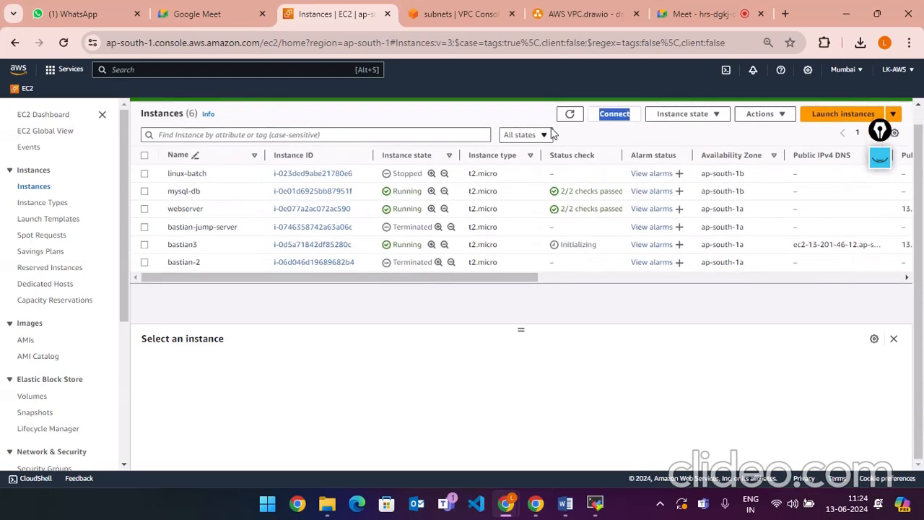
click(569, 115)
click(569, 115)
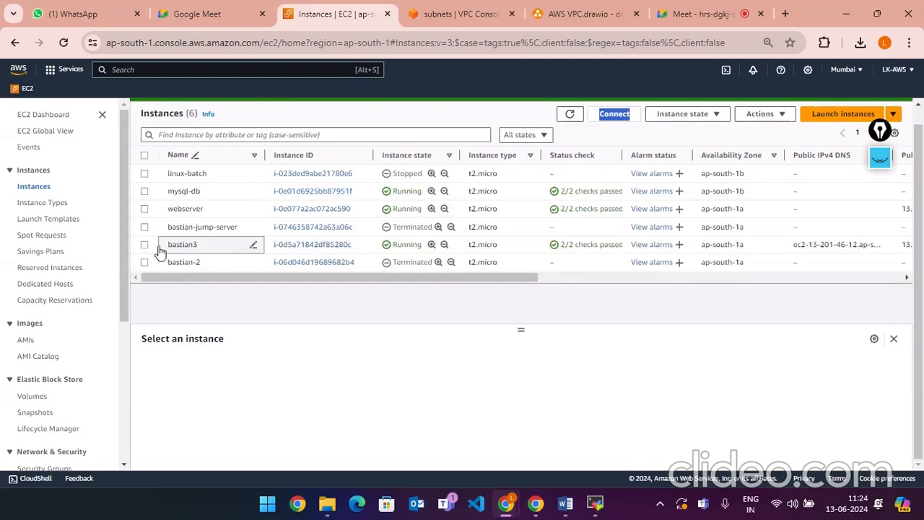
click(144, 245)
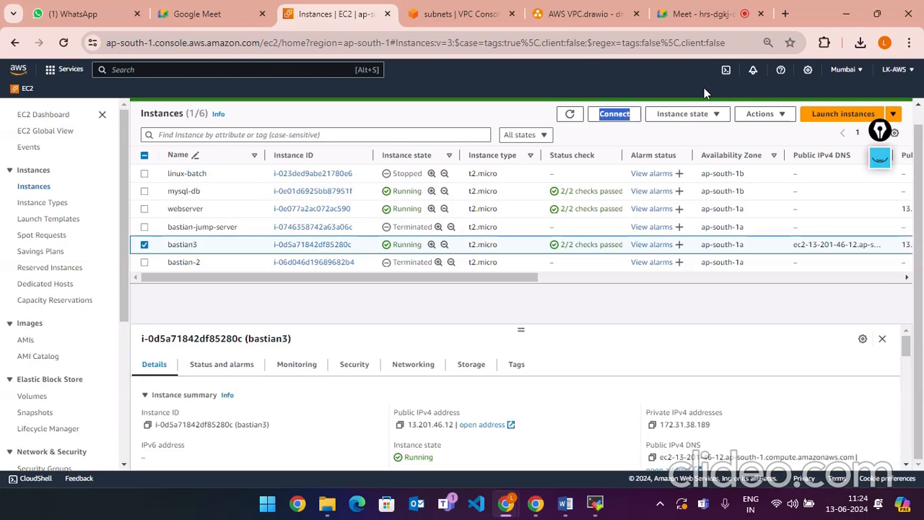
click(617, 116)
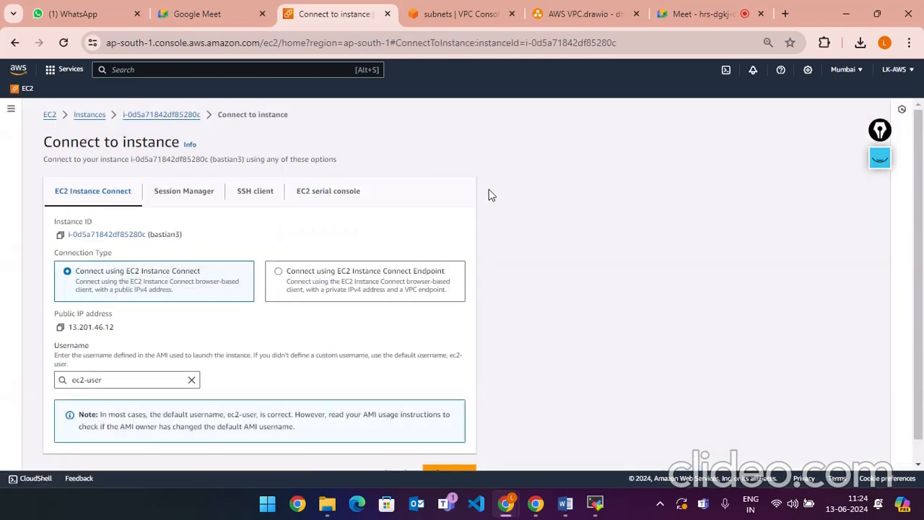
- Copy the example SSH client command for bastian3 and switch to MobaXterm
scroll(217, 281, down, 1)
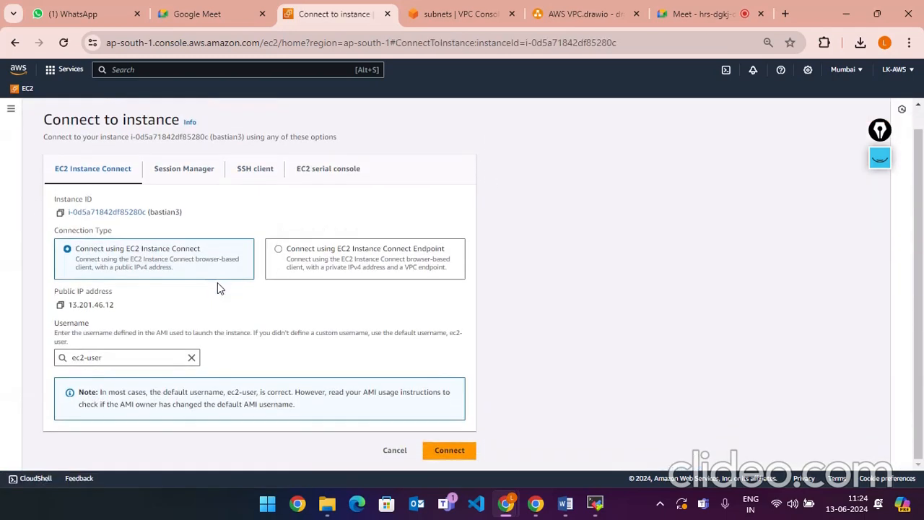
click(246, 170)
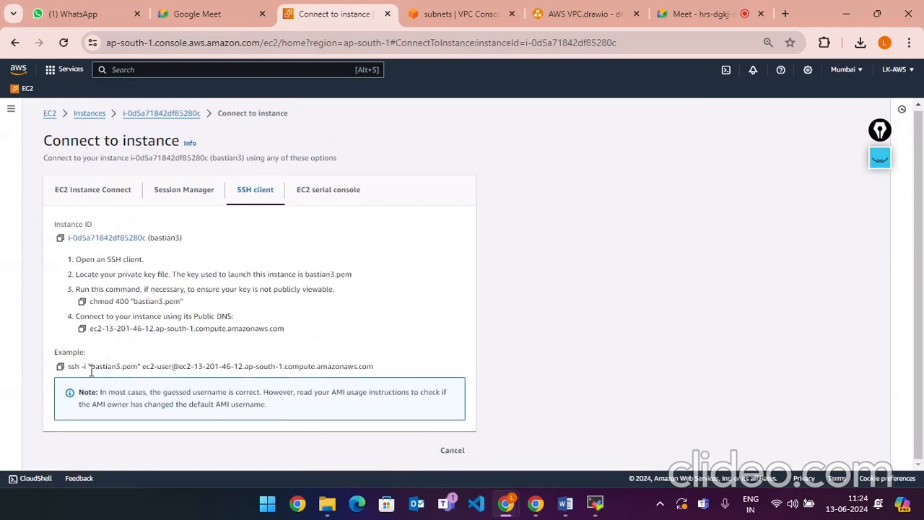
click(60, 366)
click(570, 507)
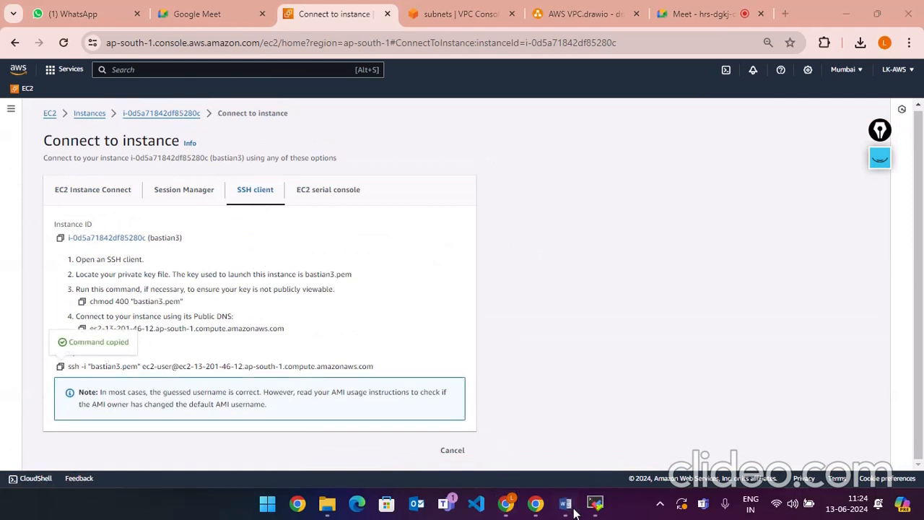
click(598, 506)
- Paste the full copied SSH command as the session's remote host and use the bastian3 PEM file from Downloads as private key
click(258, 184)
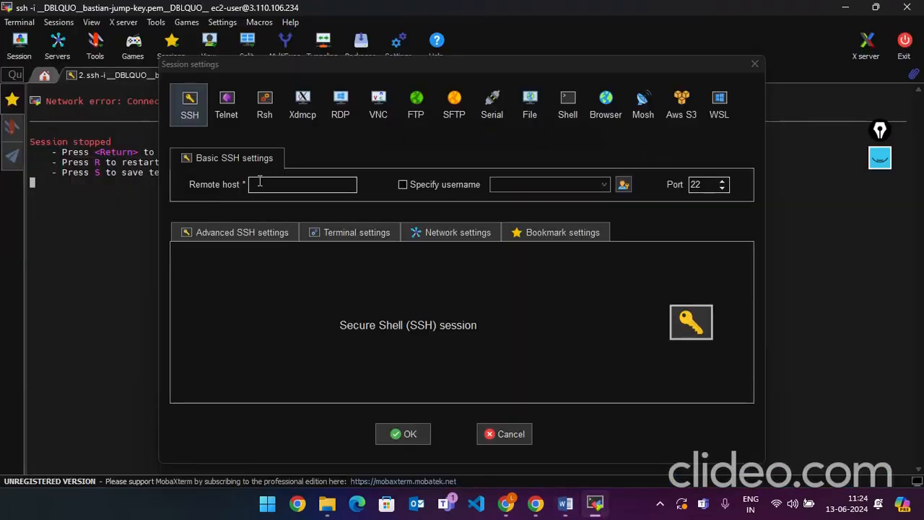
key(ctrl+v)
click(231, 232)
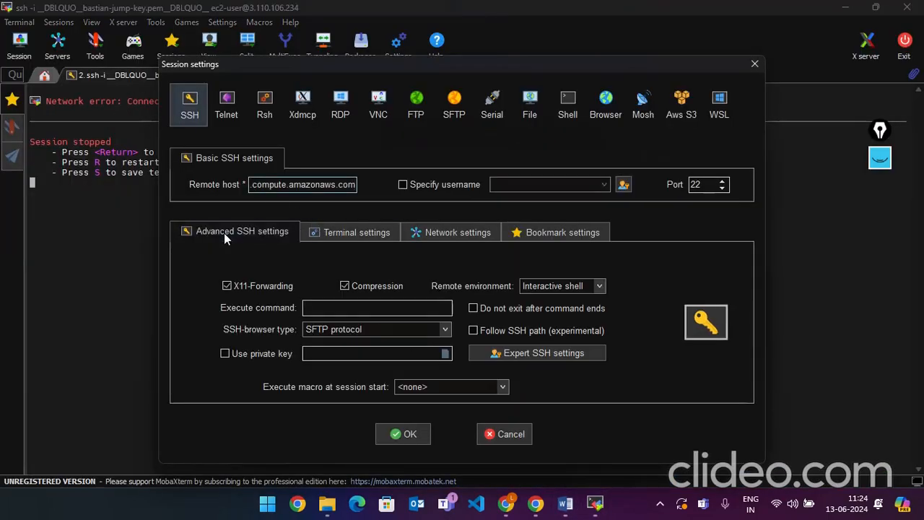
click(445, 354)
click(453, 197)
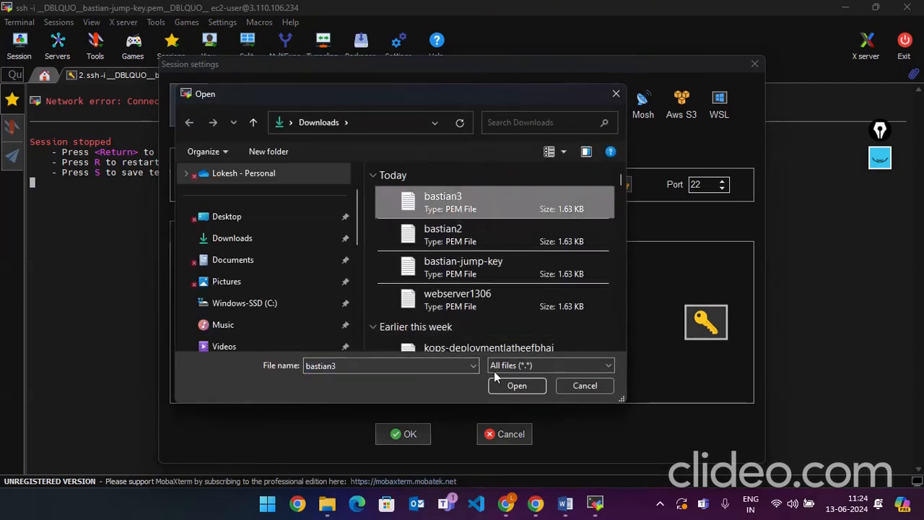
click(517, 386)
- Try to start the SSH session with no username specified, accepting the remote host's identity
click(463, 186)
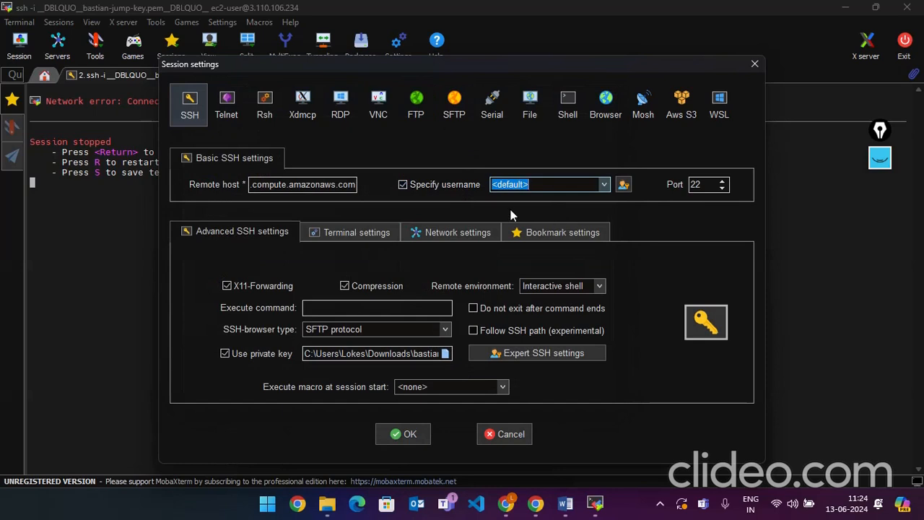
click(438, 185)
click(431, 190)
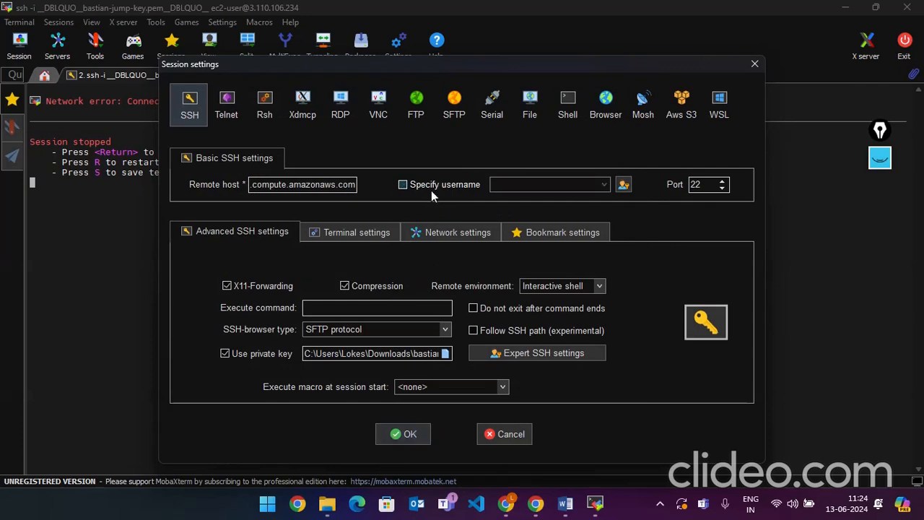
click(425, 188)
click(410, 435)
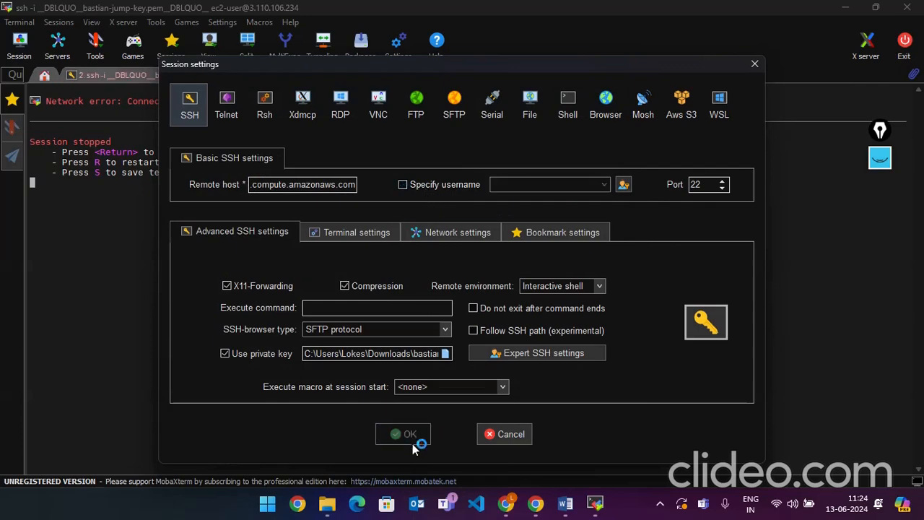
click(392, 289)
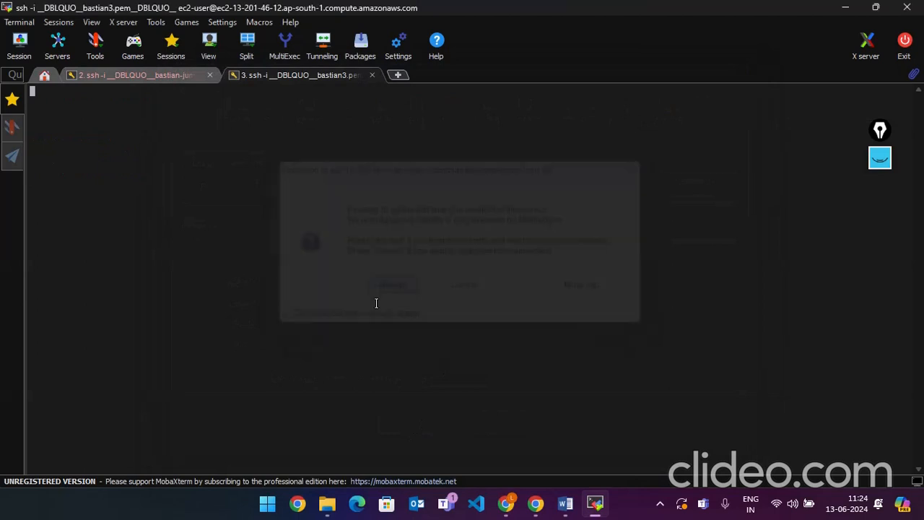
- Close both open session tabs and start setting up a new SSH session
click(209, 75)
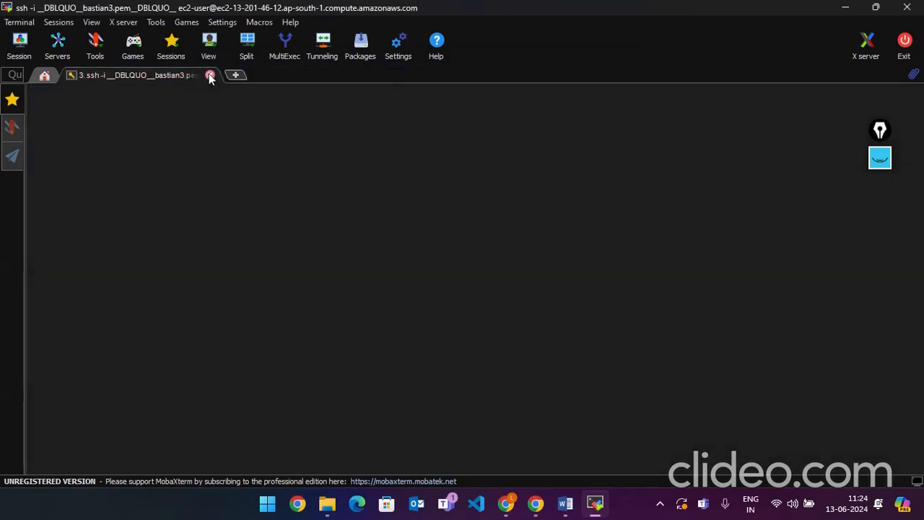
click(210, 75)
click(49, 23)
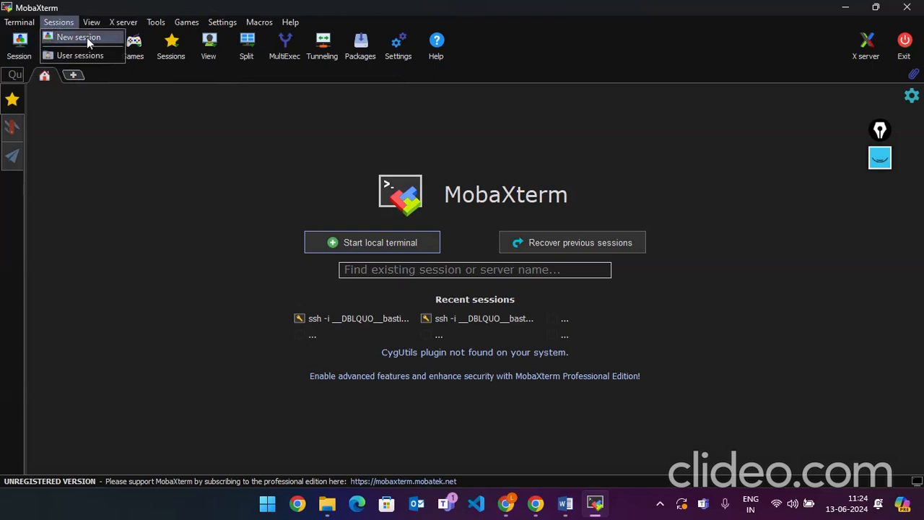
click(87, 37)
click(186, 107)
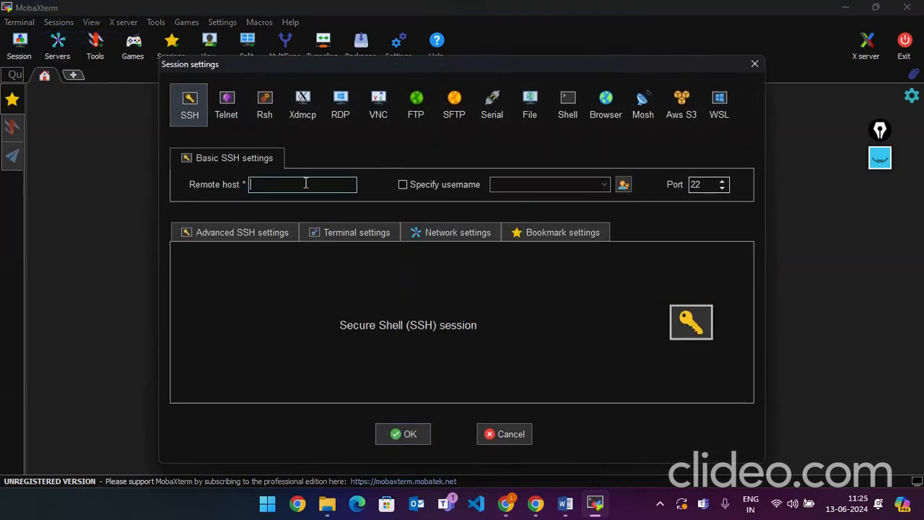
click(565, 503)
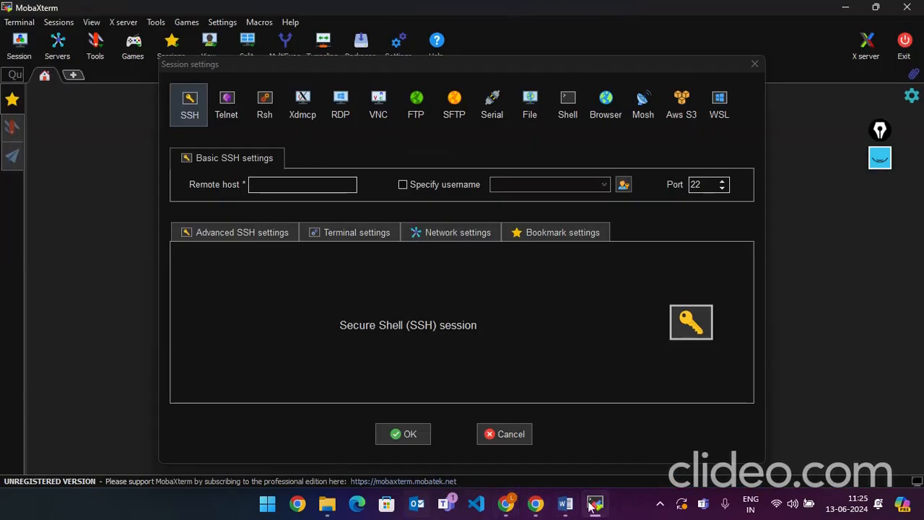
click(506, 503)
click(484, 469)
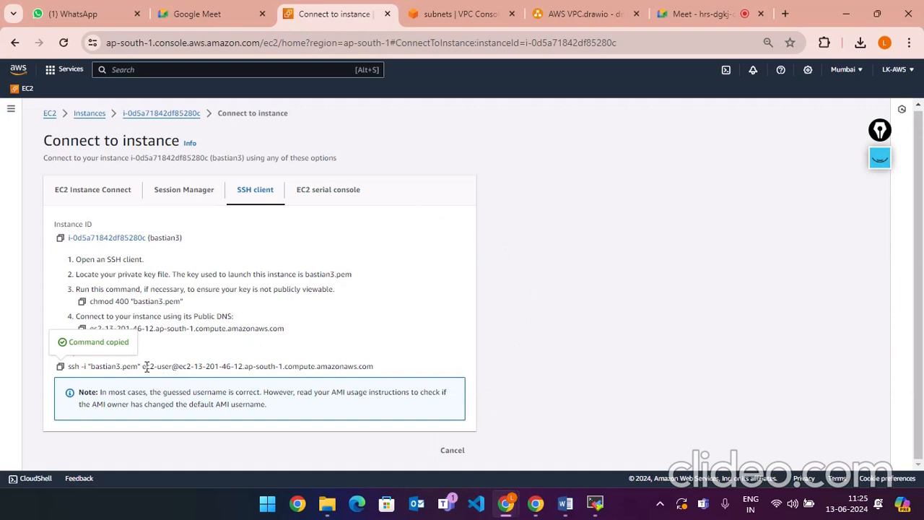
drag(144, 366, 406, 372)
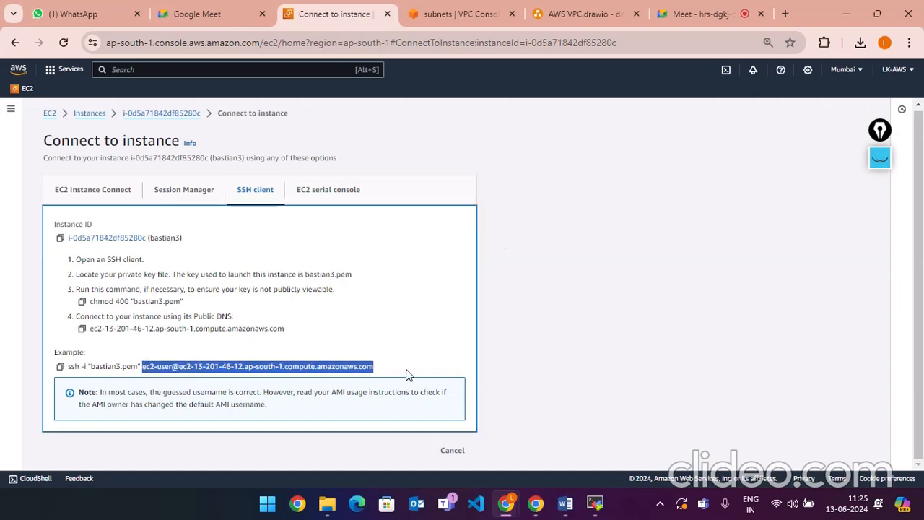
key(alt+Tab)
click(333, 187)
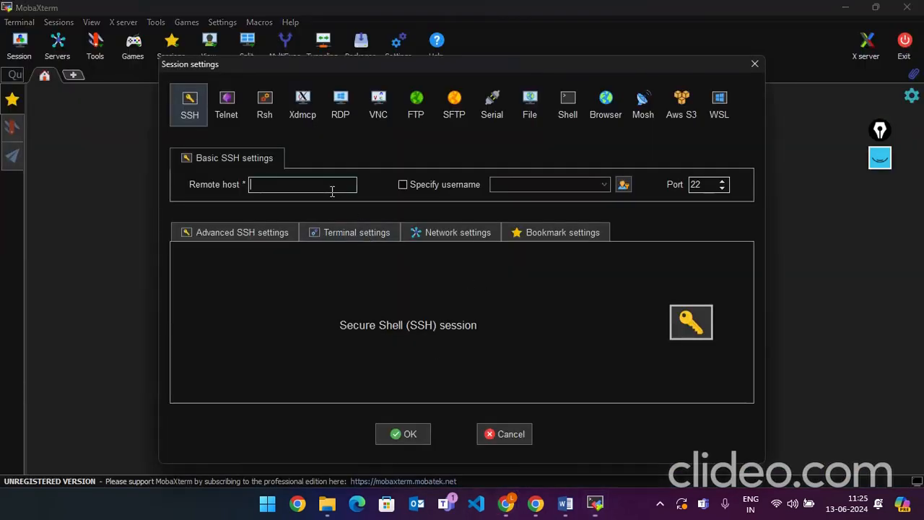
key(ctrl+v)
- Enable private key use with the bastian3 PEM file from Downloads and start the SSH session
click(268, 234)
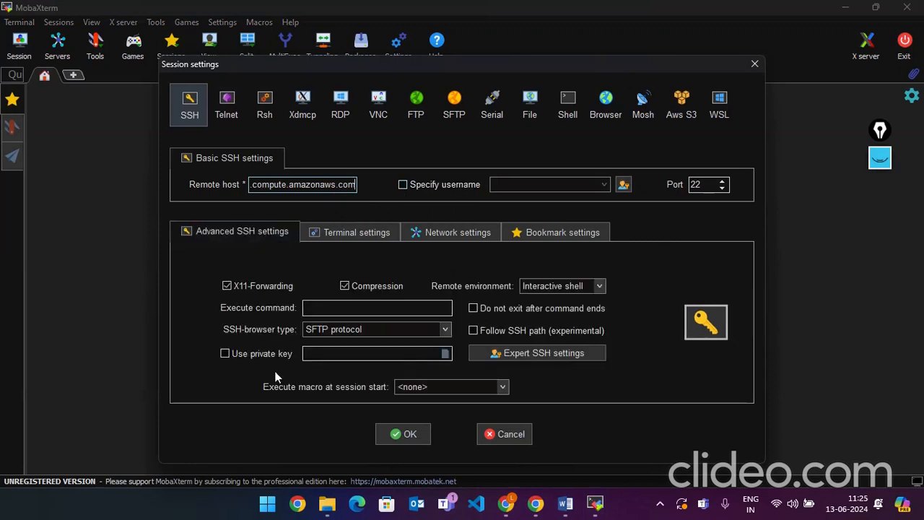
click(288, 354)
click(446, 353)
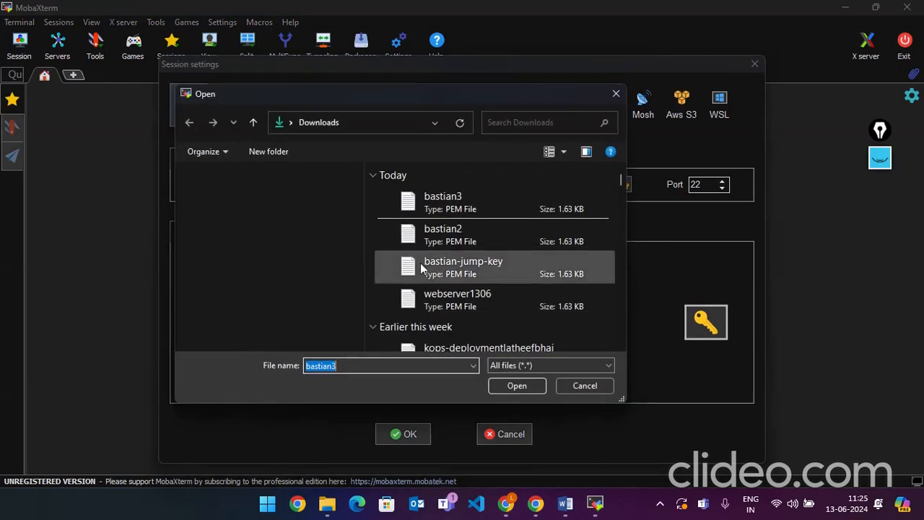
click(455, 207)
click(522, 393)
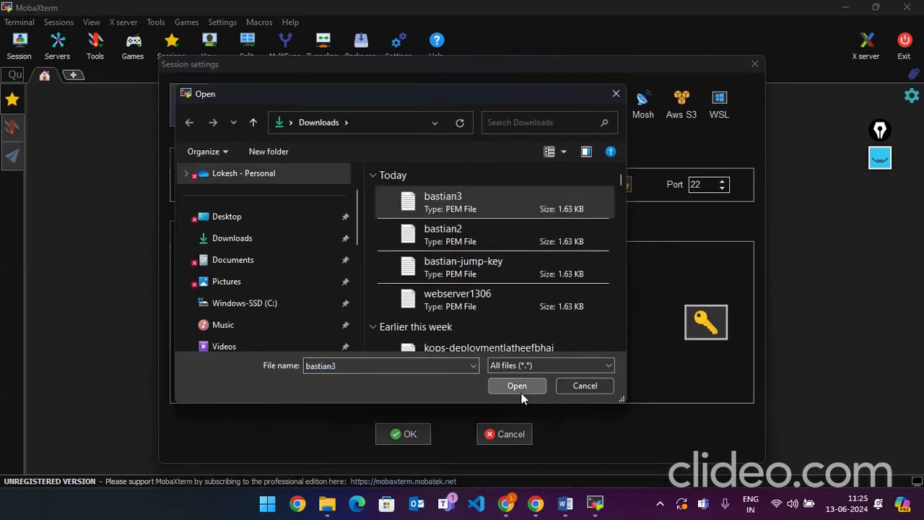
click(380, 436)
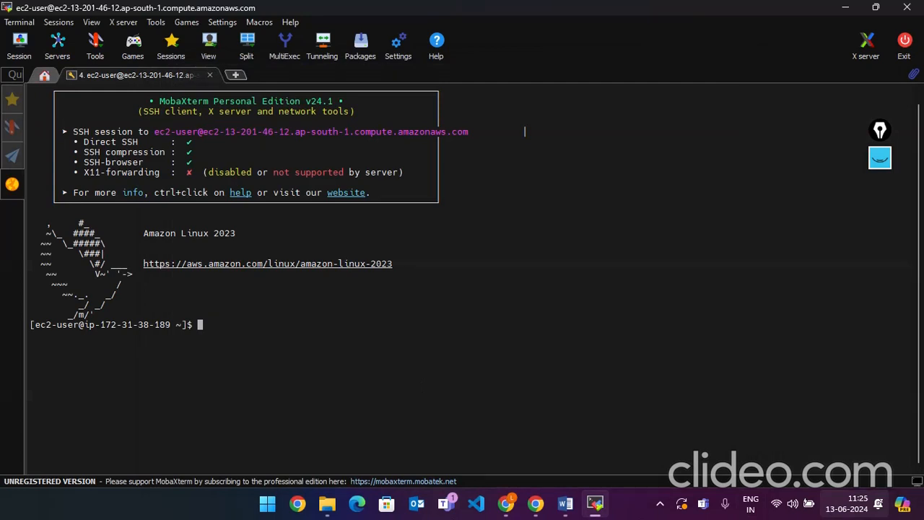
- Switch to the root user with "sudo su -" and update the packages with "yum update -y"
text(sudo su -)
key(Return)
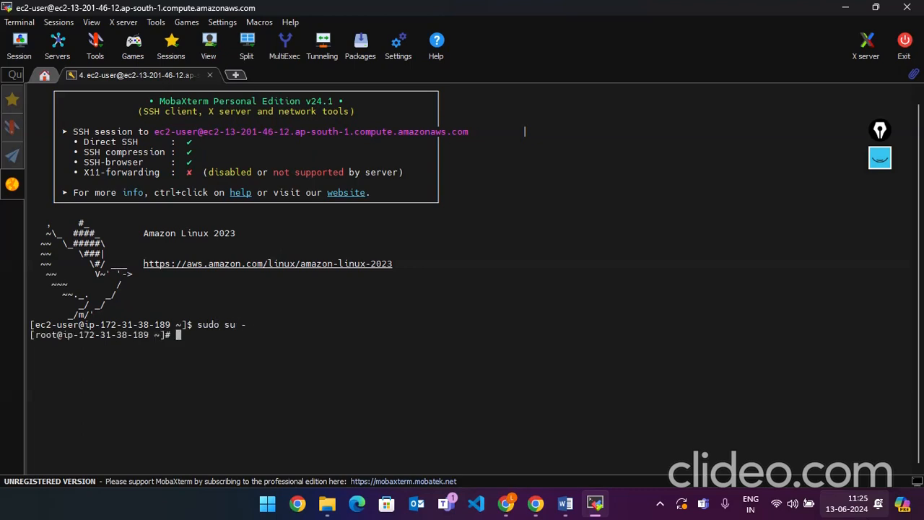
text(yum update -y)
key(Return)
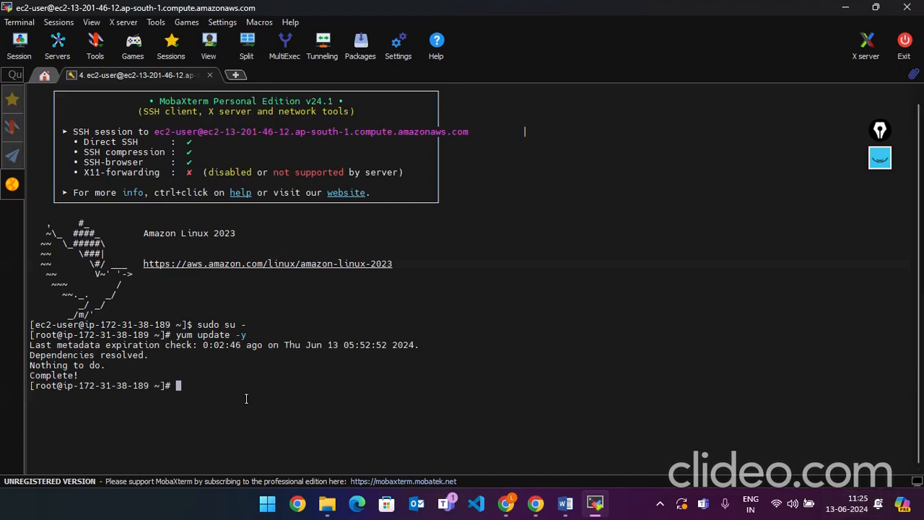
- Clear the terminal output on the bastion server
drag(246, 397, 38, 86)
click(636, 348)
key(ctrl+l)
- Show the hand-drawn VPC diagram over the terminal to review the jump server's place in it, and hide it again
click(880, 158)
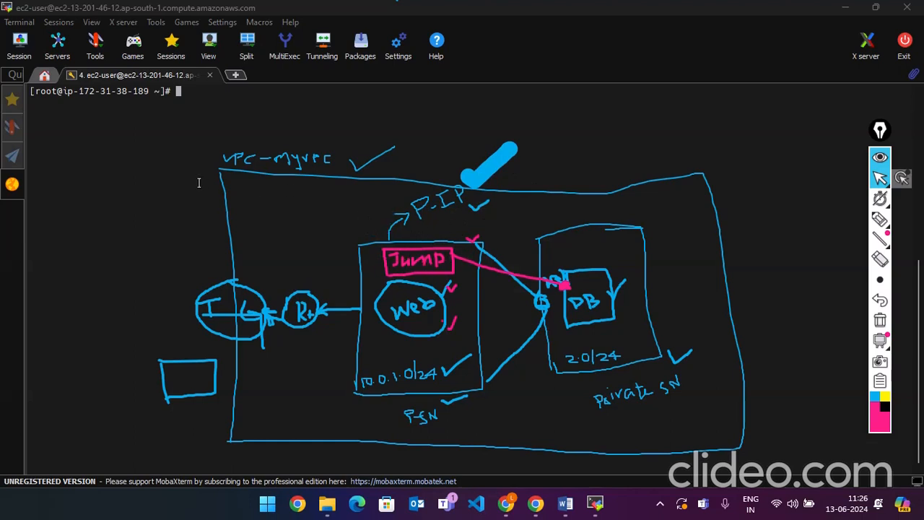
click(154, 76)
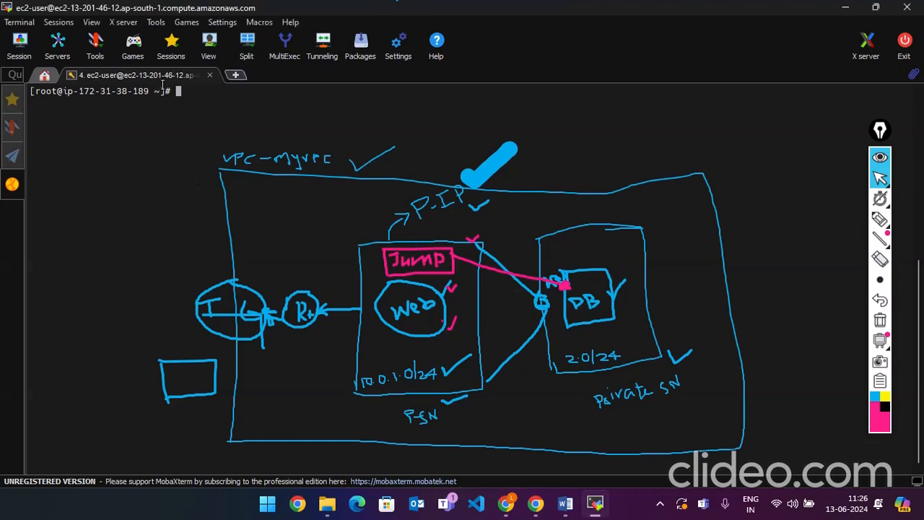
click(879, 157)
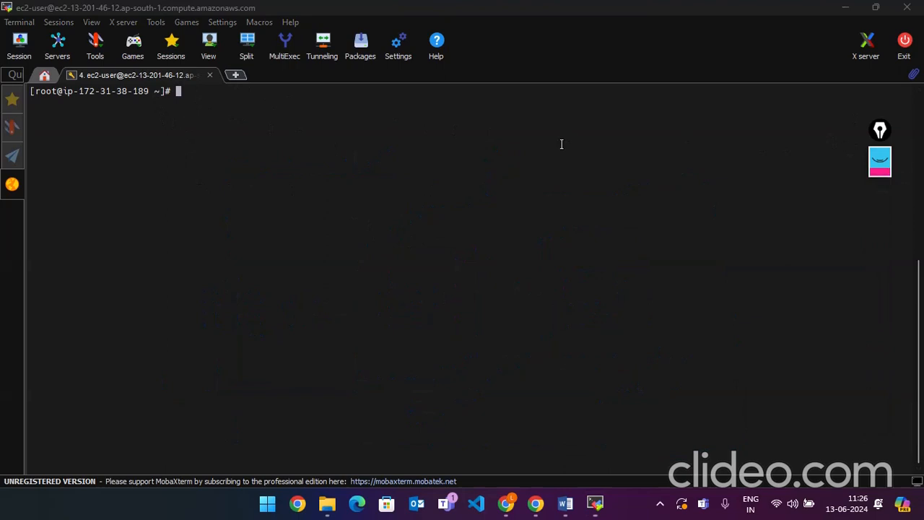
- Rename the SSH session's terminal tab to Bastian3
click(125, 82)
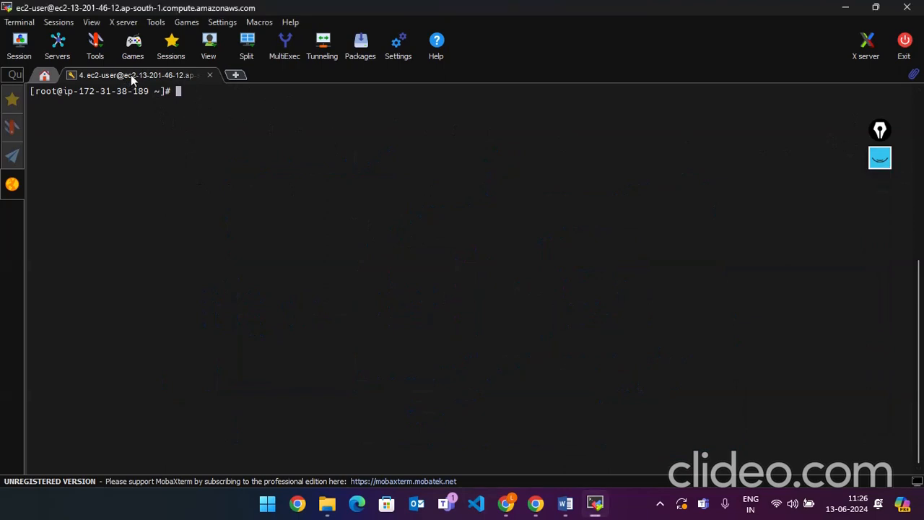
right_click(131, 74)
click(171, 84)
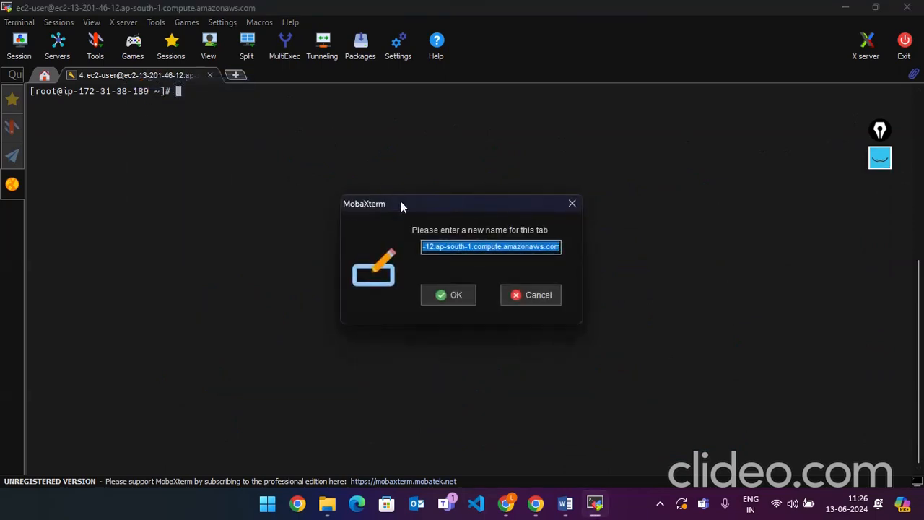
text(Bastian3)
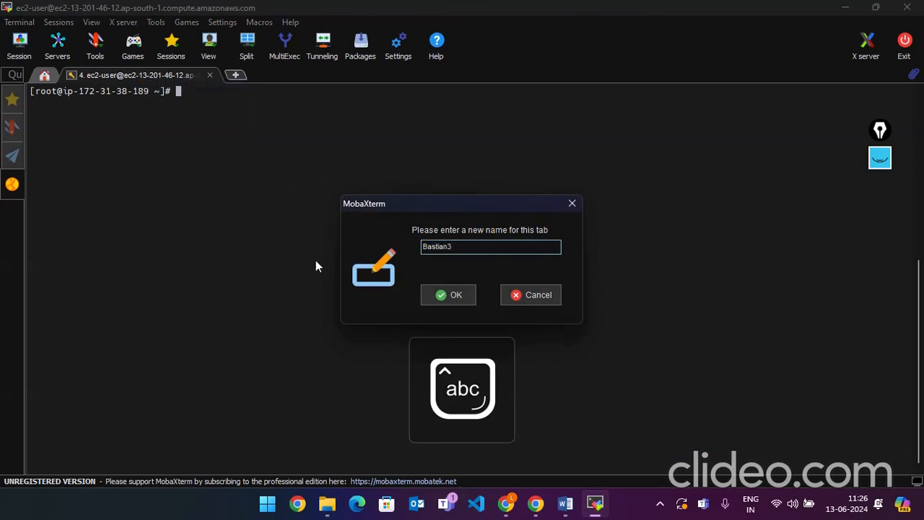
click(455, 294)
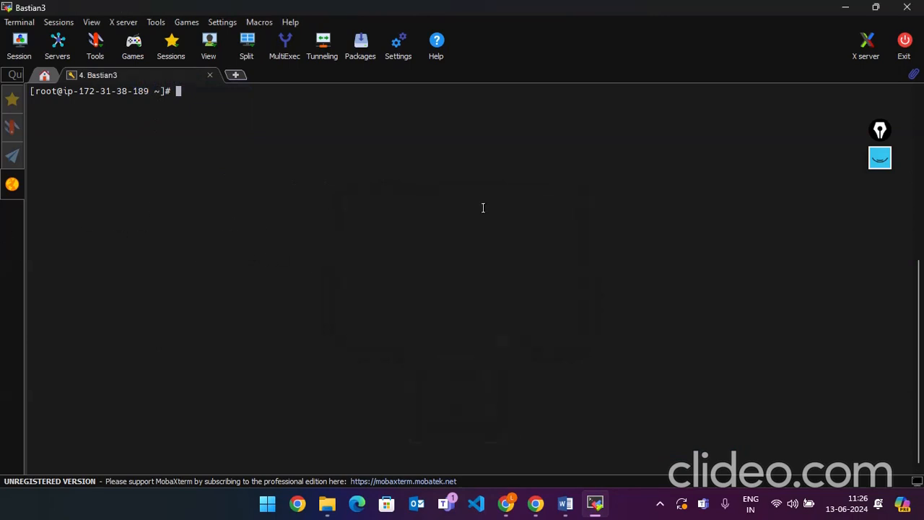
- Bring back the VPC drawing to examine the connection from the jump server to the private DB server, and hide the drawing
click(887, 164)
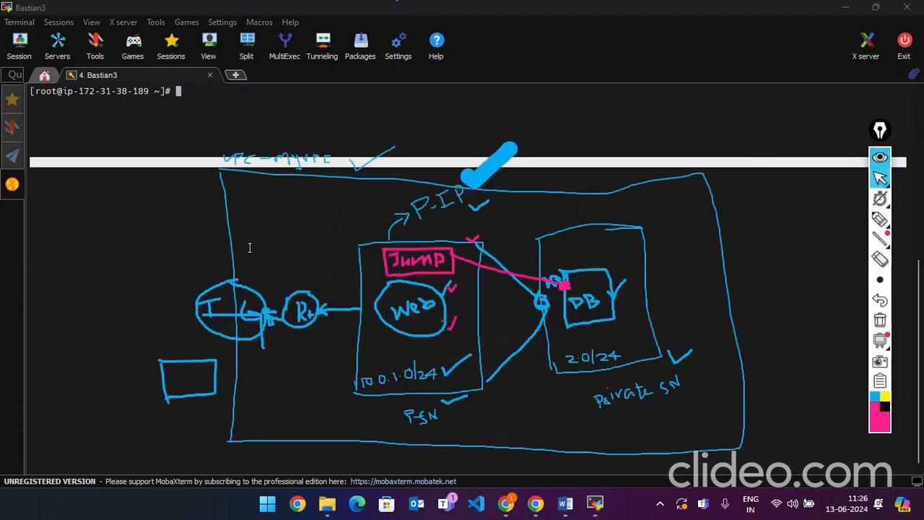
click(395, 364)
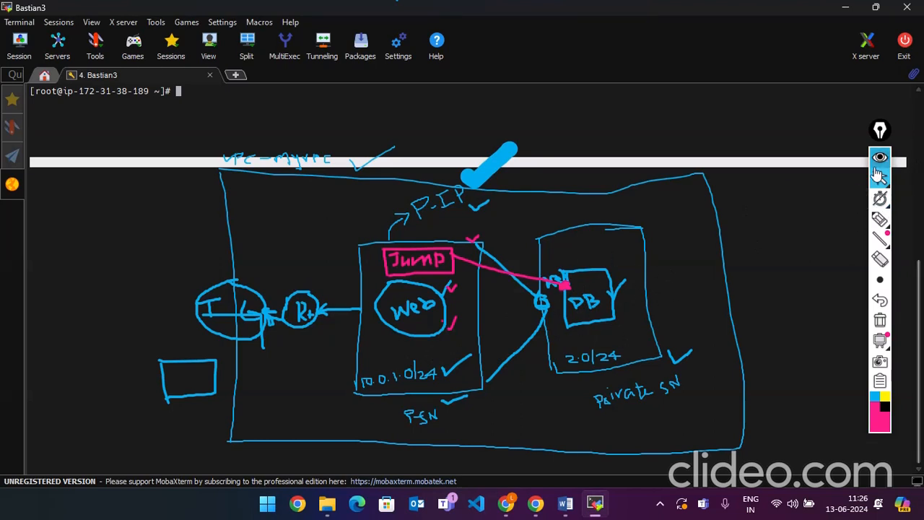
click(879, 158)
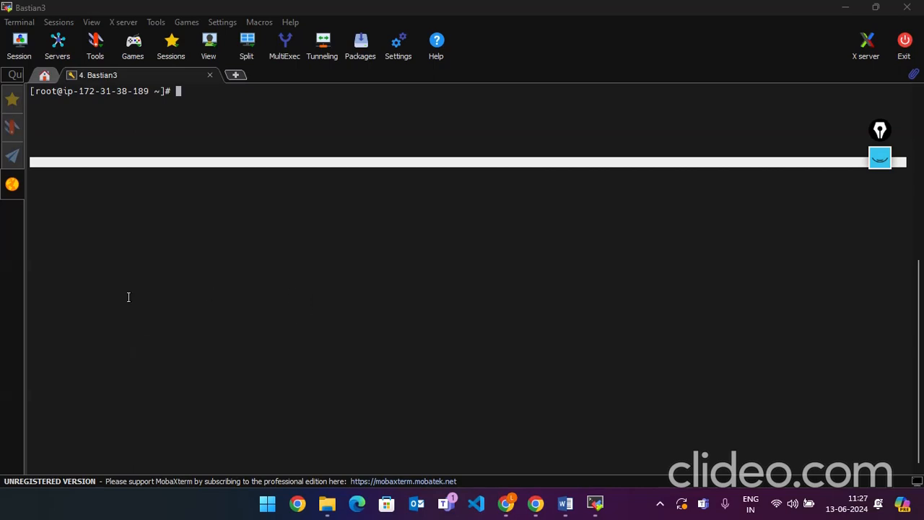
- Minimize MobaXterm and switch to the subnets list of the VPC console in the browser
click(843, 8)
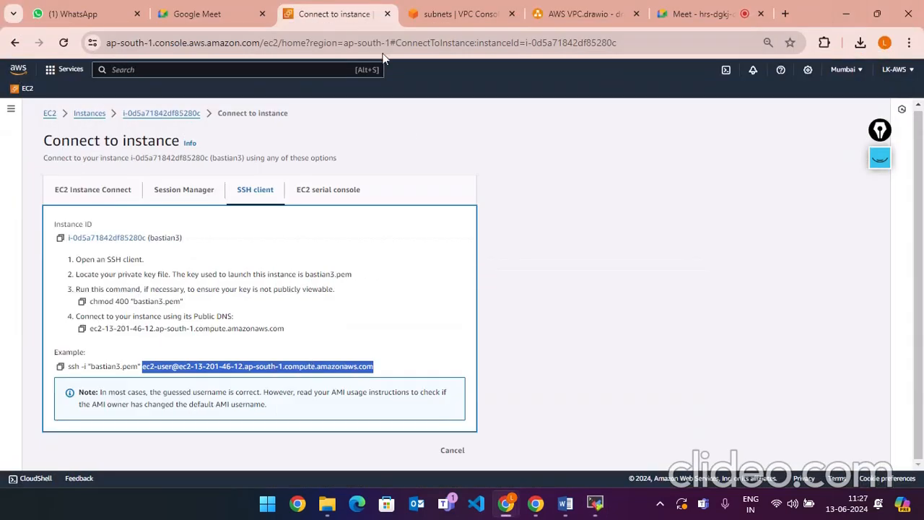
click(442, 10)
click(466, 368)
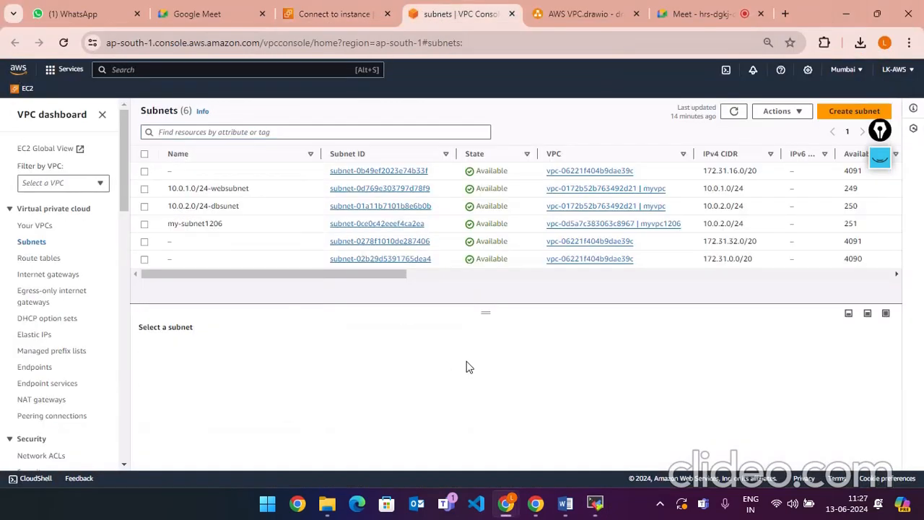
- Return to the EC2 instances list and remove the running-state filter so all instances are listed
click(334, 13)
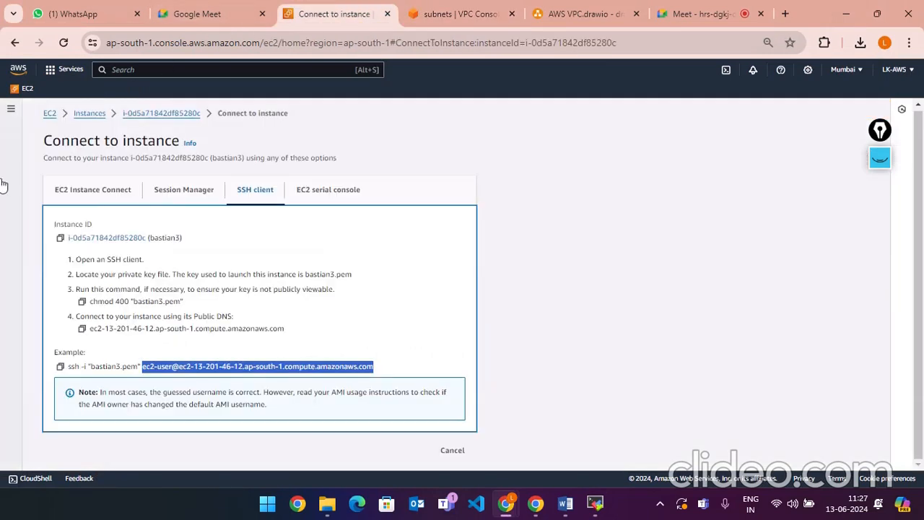
click(48, 114)
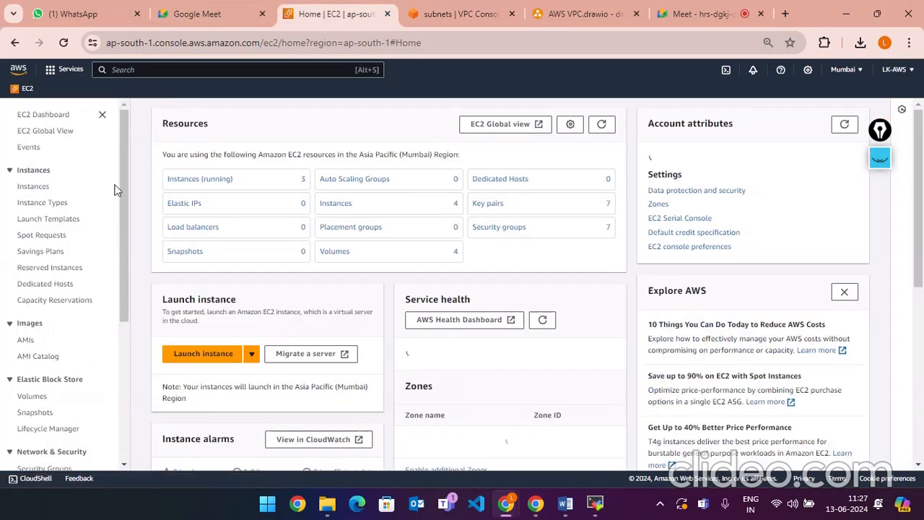
click(203, 179)
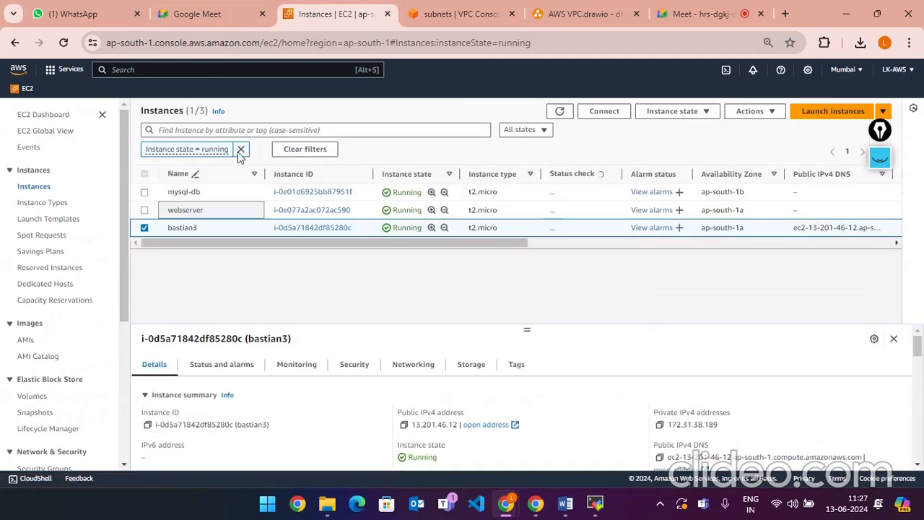
click(241, 150)
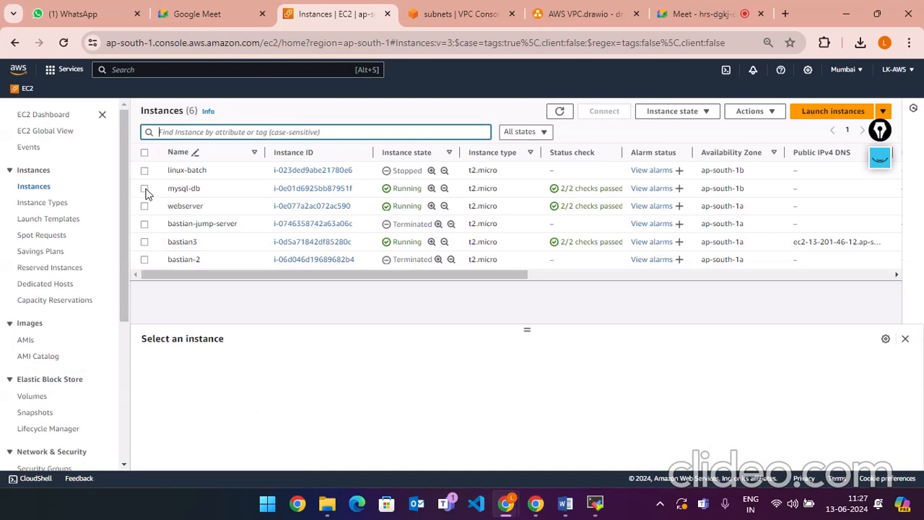
- Open the SSH client connection instructions for the mysql-db instance and examine the port 22 warning
click(145, 188)
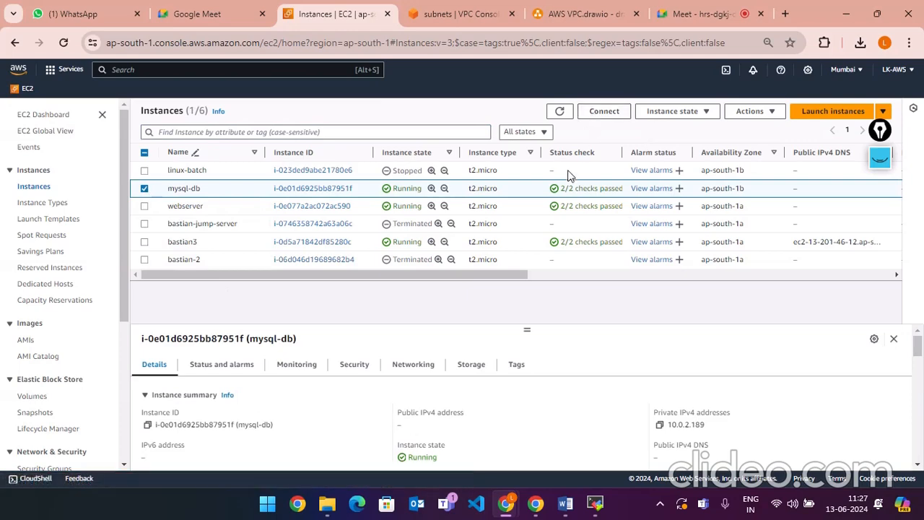
click(597, 111)
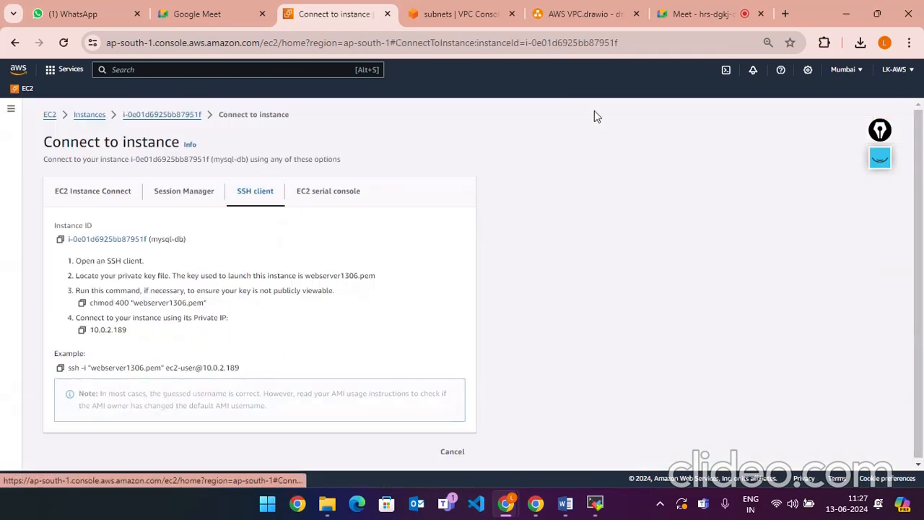
scroll(283, 289, down, 1)
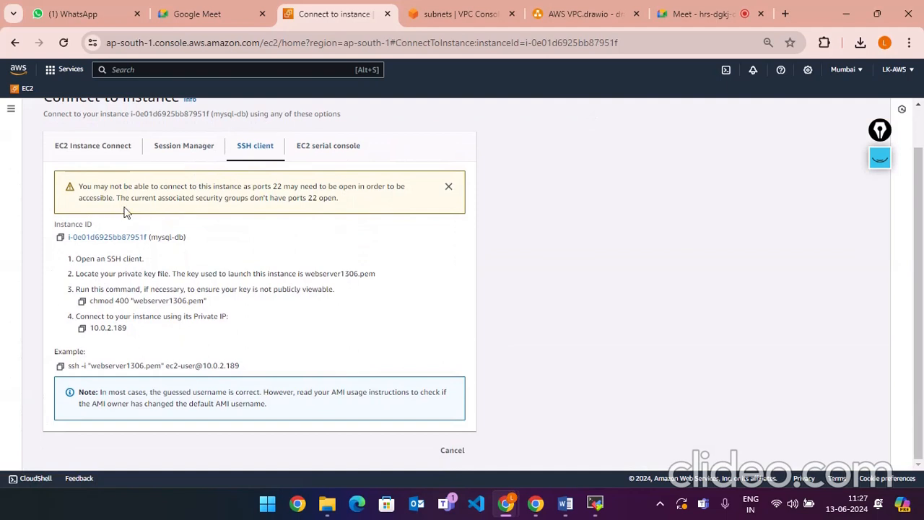
drag(340, 199, 78, 186)
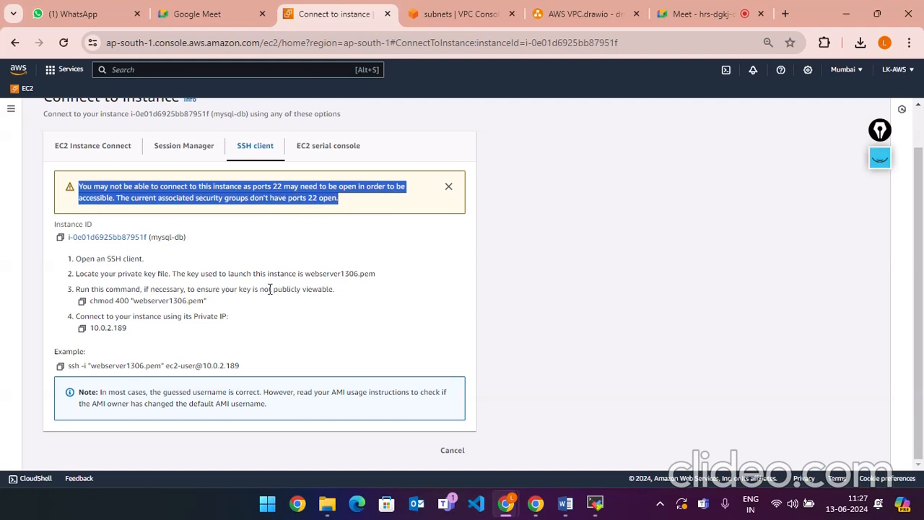
double_click(281, 322)
click(260, 337)
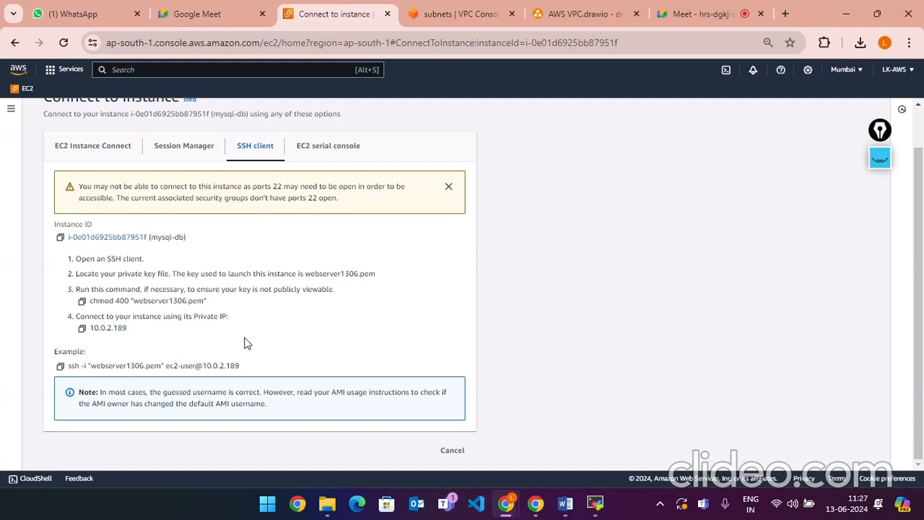
mouse_move(606, 512)
scroll(371, 278, up, 1)
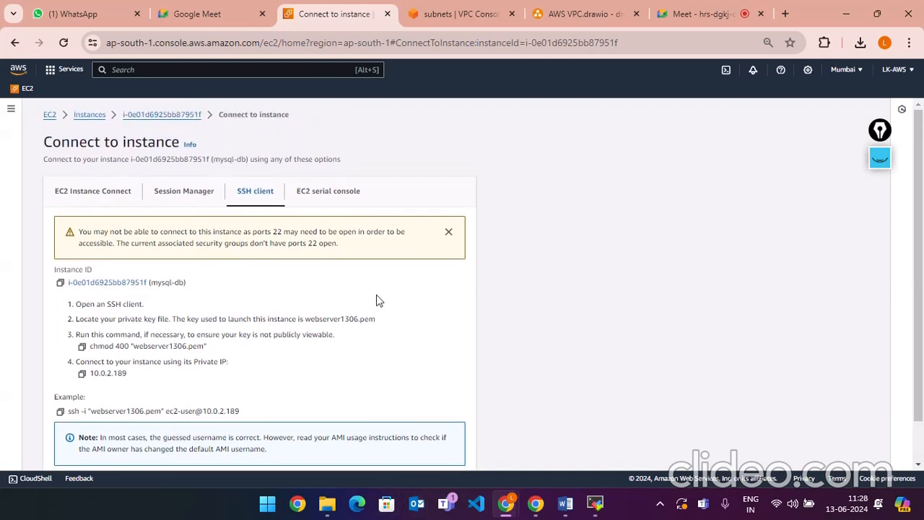
- Review the EC2 Instance Connect option for the mysql-db instance
click(82, 192)
scroll(406, 354, down, 3)
scroll(203, 241, up, 3)
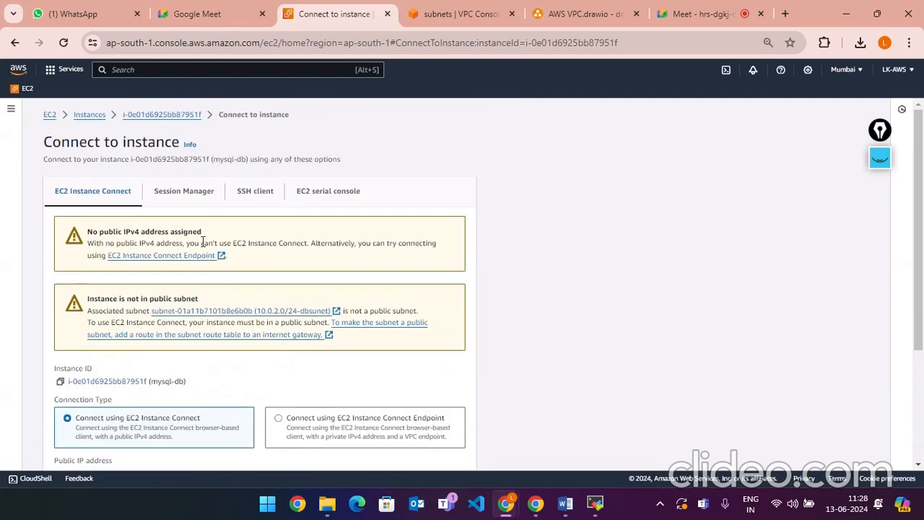
- Go back to the instances list and look through the mysql-db instance's details
click(90, 115)
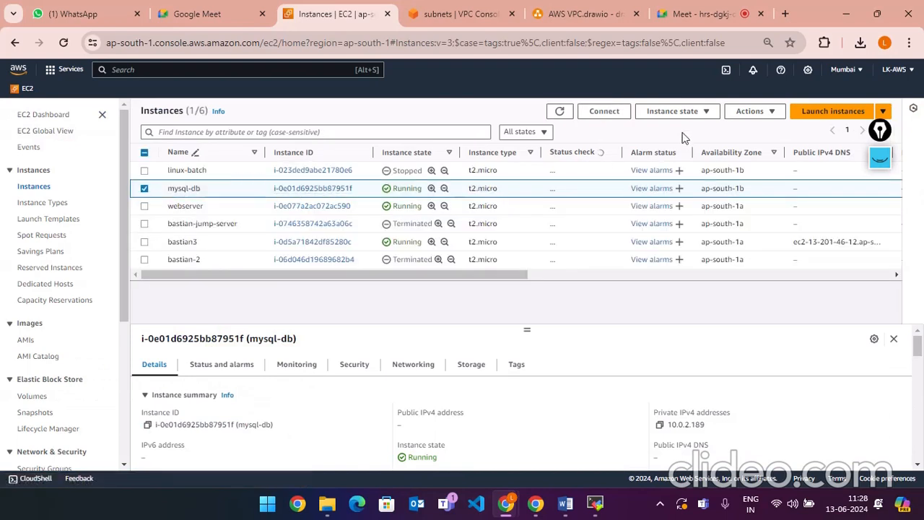
scroll(439, 371, down, 1)
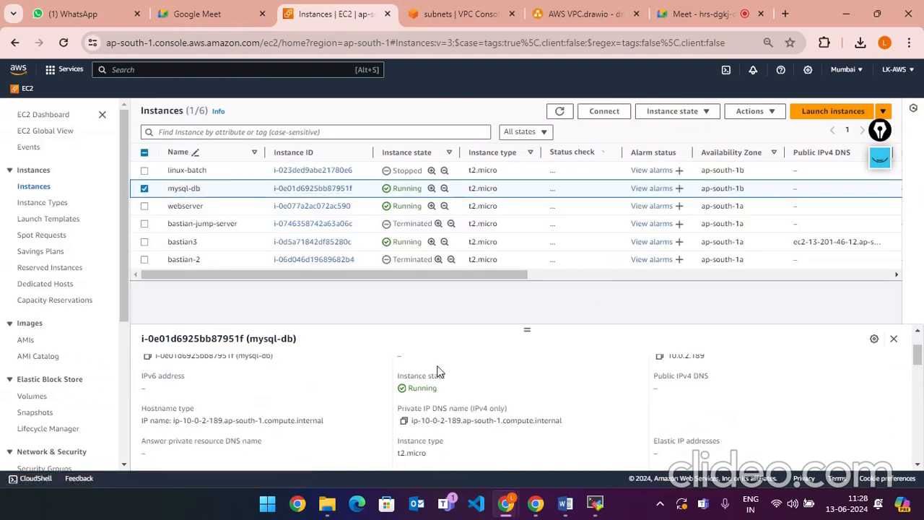
scroll(404, 370, down, 3)
scroll(375, 382, up, 6)
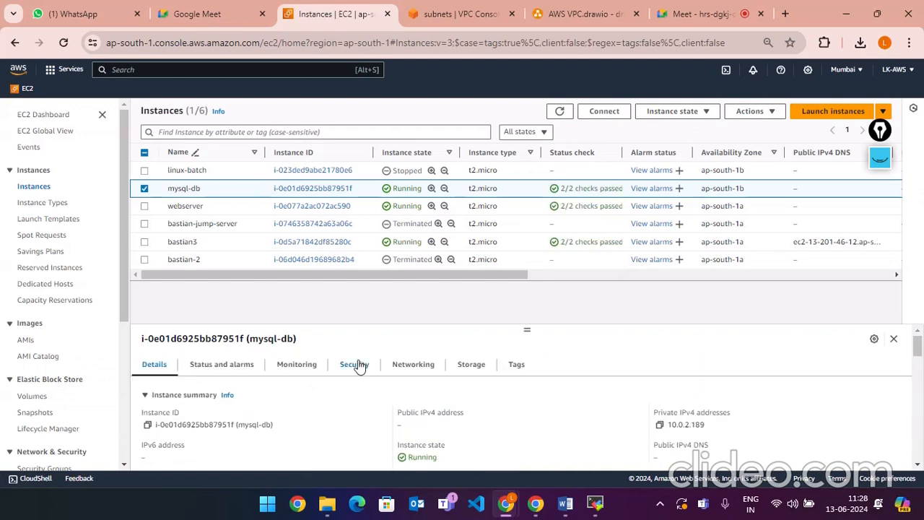
- Examine the mysql-db instance's security settings, including its security group and inbound rules
click(356, 365)
scroll(626, 358, down, 1)
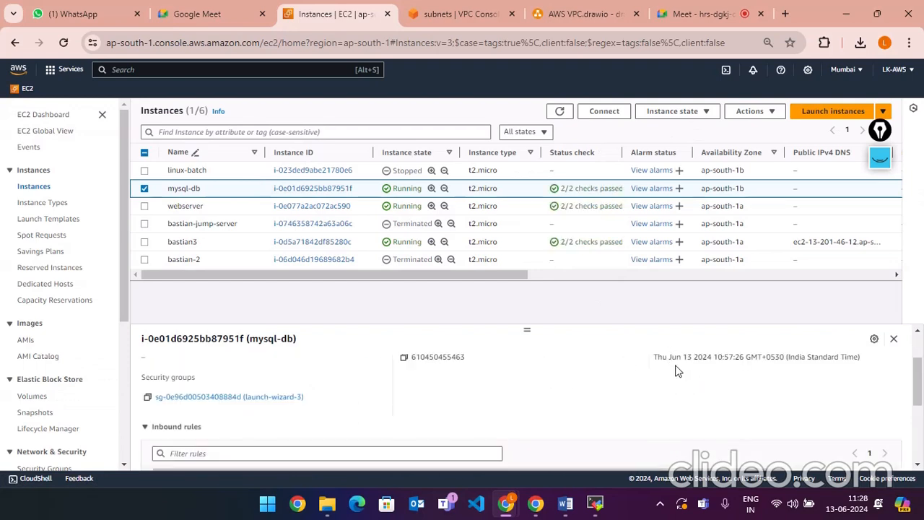
scroll(579, 367, down, 1)
scroll(570, 371, up, 1)
scroll(559, 377, down, 1)
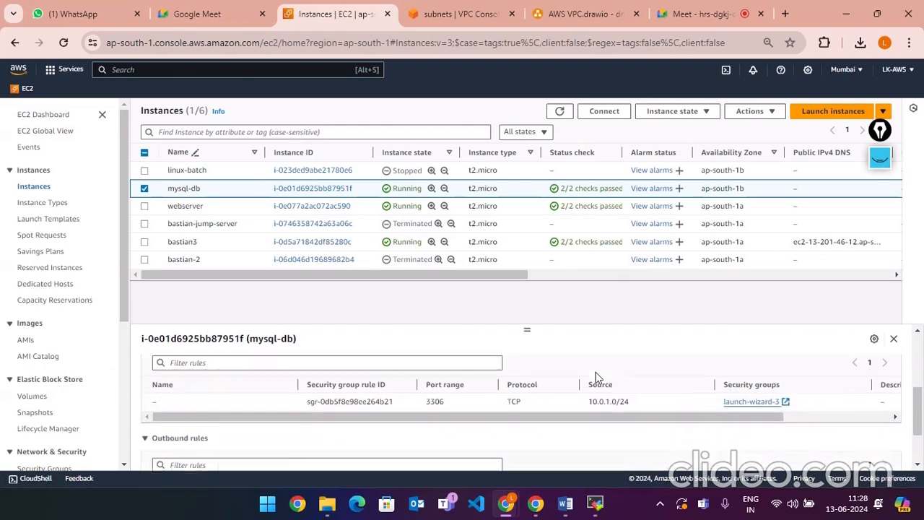
scroll(614, 370, down, 1)
scroll(407, 390, up, 1)
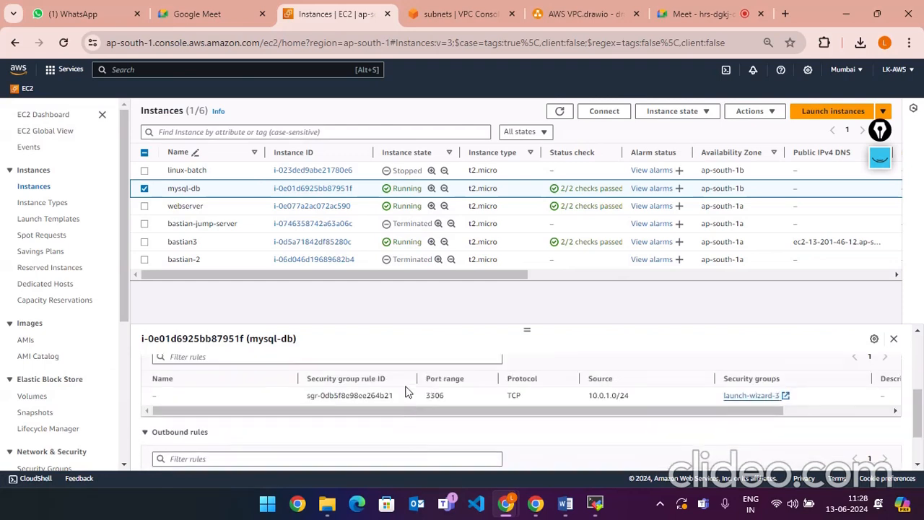
scroll(361, 391, up, 1)
scroll(248, 392, down, 1)
scroll(153, 391, up, 1)
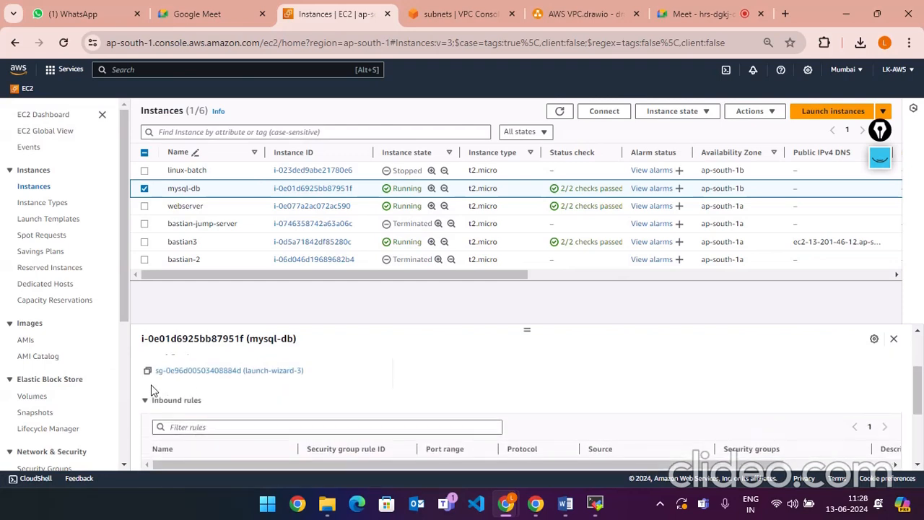
- Open the inbound rules of mysql-db's launch-wizard-3 security group for editing, add a blank rule and show its type choices
click(191, 371)
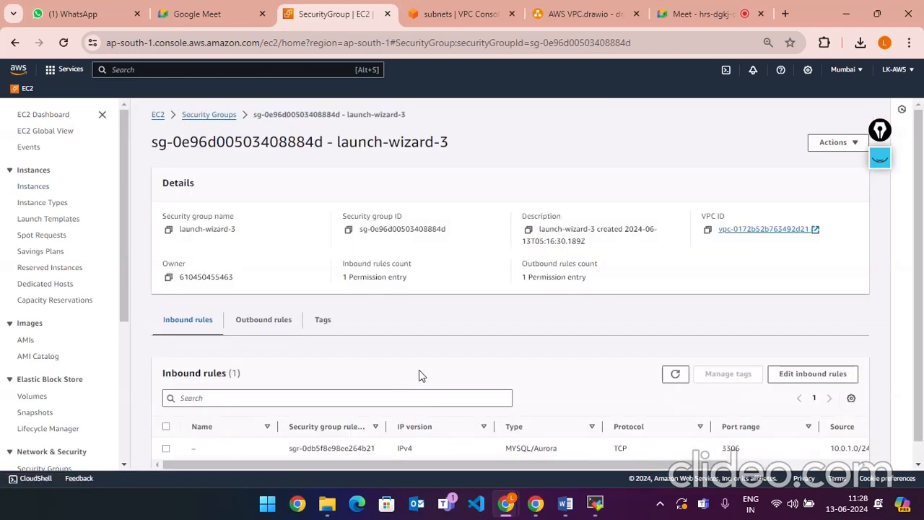
scroll(466, 326, down, 1)
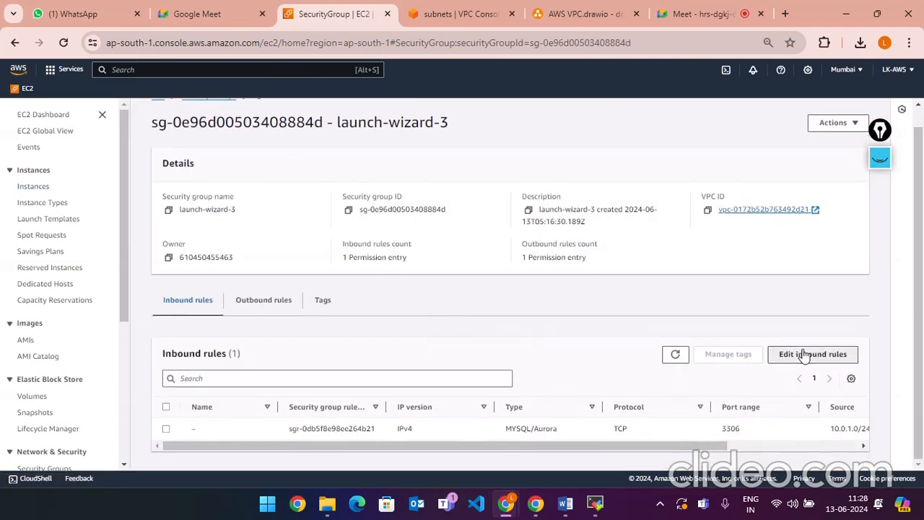
click(801, 355)
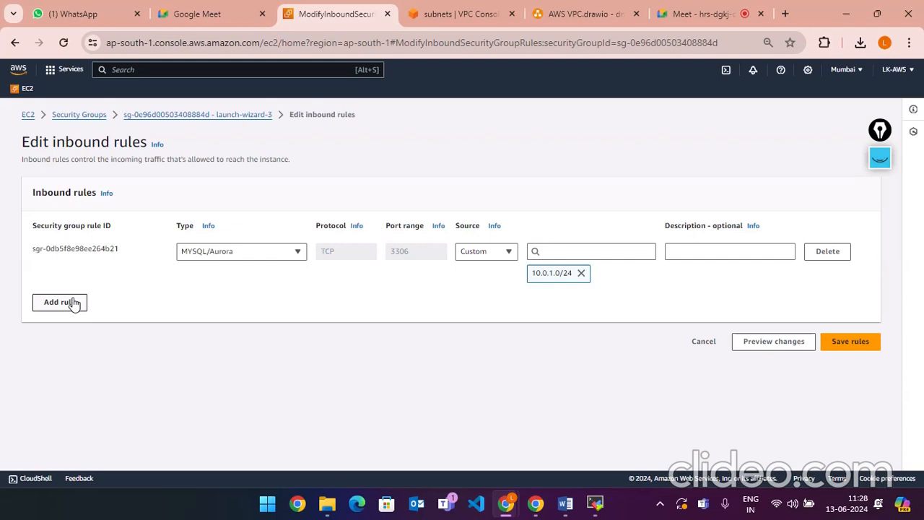
click(48, 304)
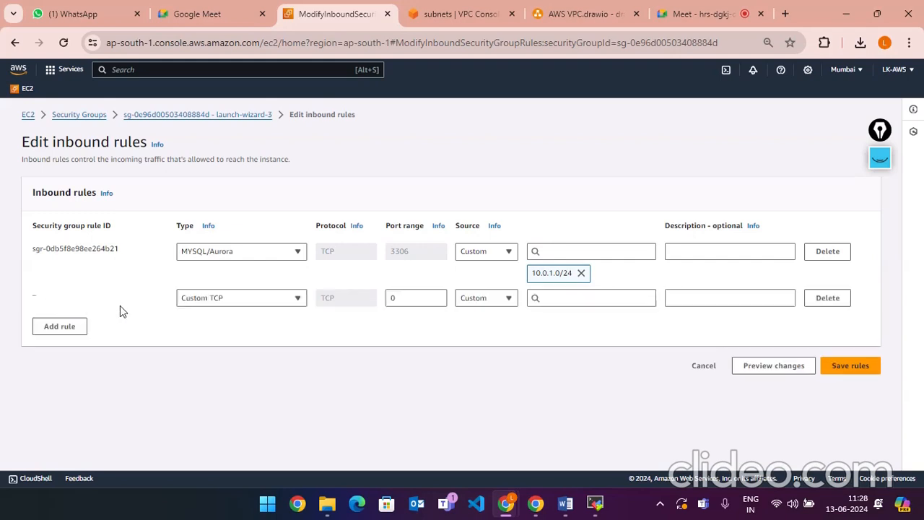
click(227, 300)
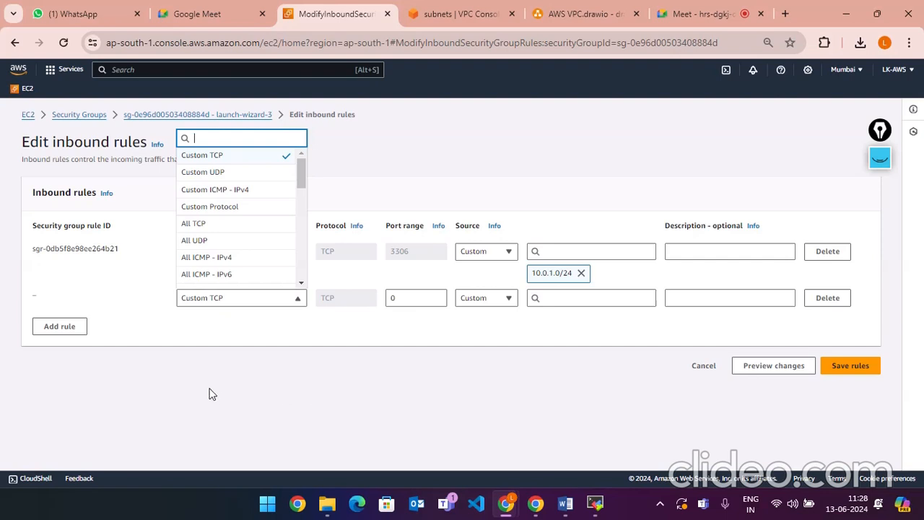
- Show the VPC drawing over the console and the subnets list, hide it, and return to the inbound rules editor
click(879, 157)
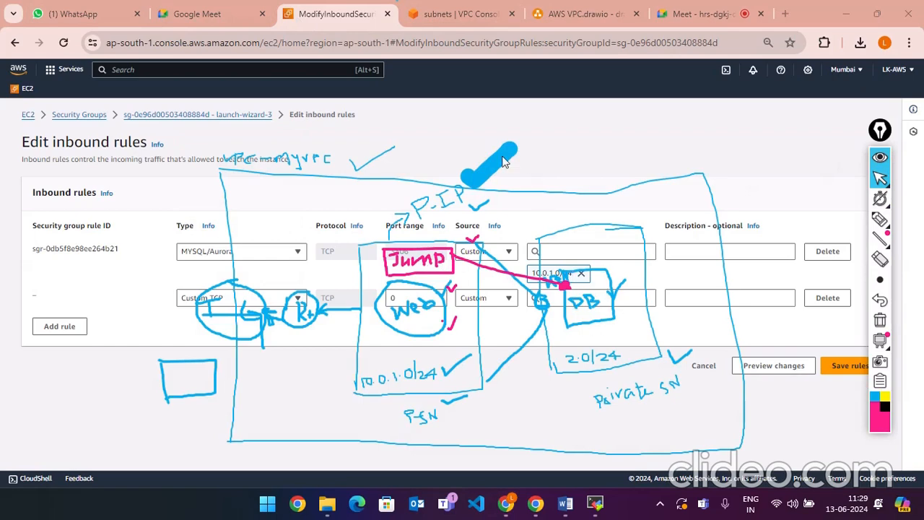
click(462, 13)
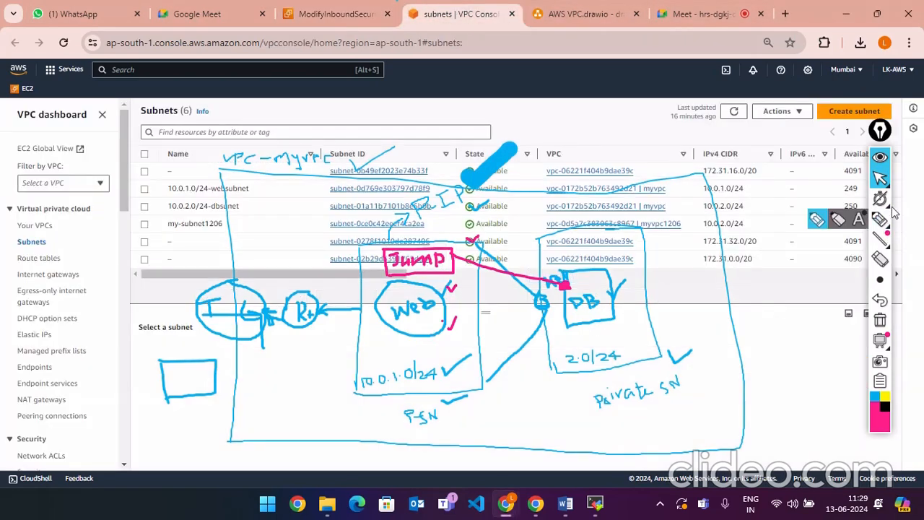
click(879, 157)
click(334, 8)
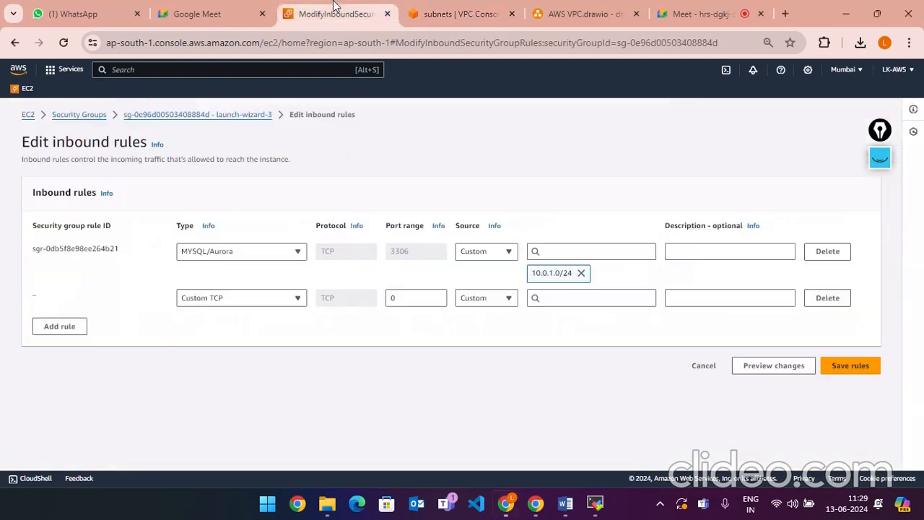
- Duplicate the inbound rules editor's browser tab and return to the original tab
right_click(323, 17)
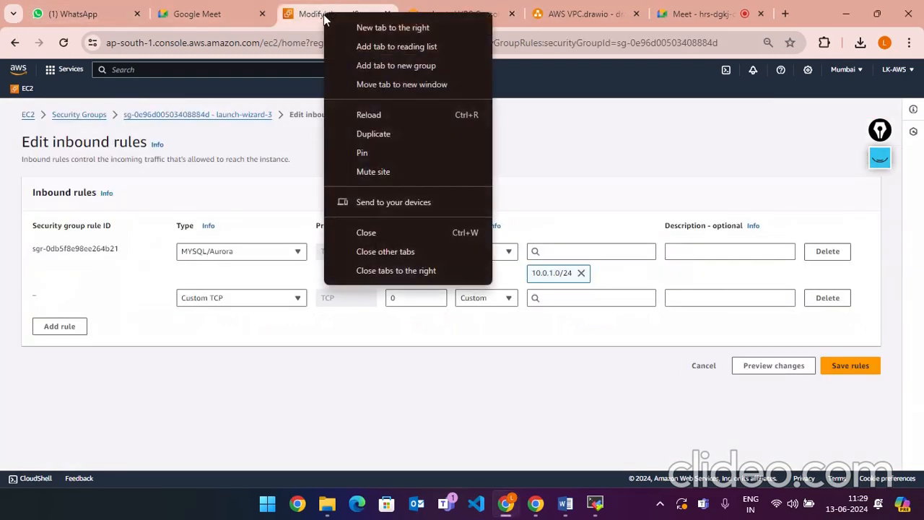
click(371, 133)
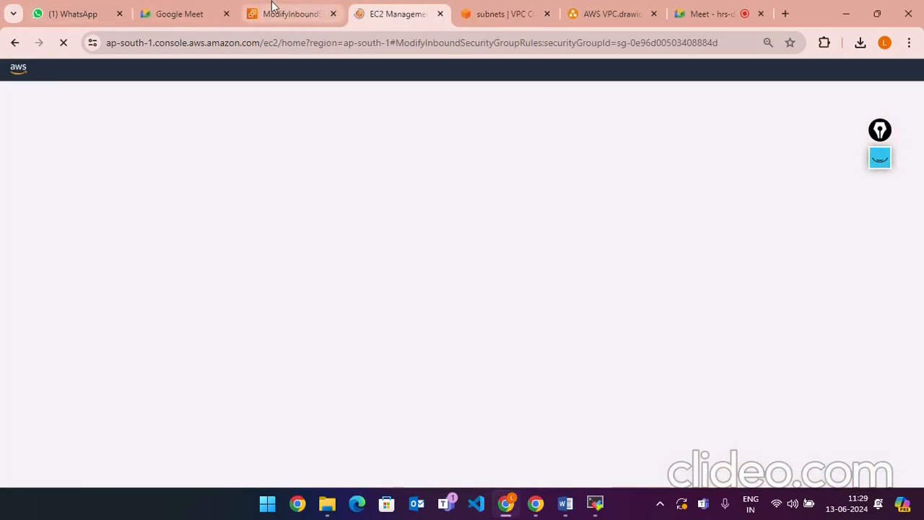
click(268, 6)
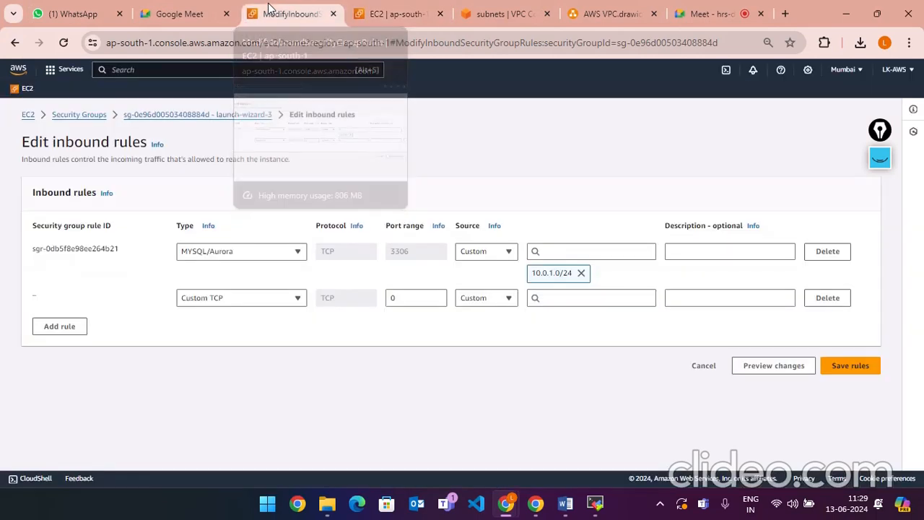
click(382, 13)
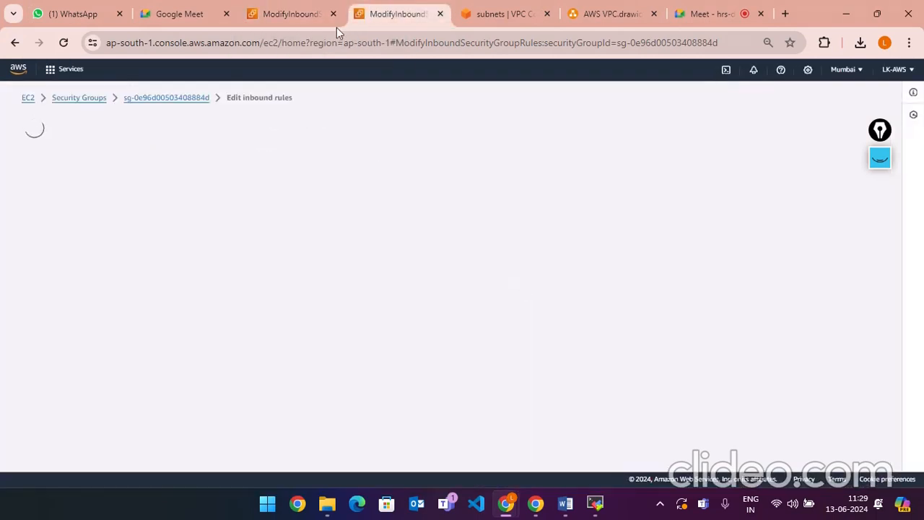
click(289, 10)
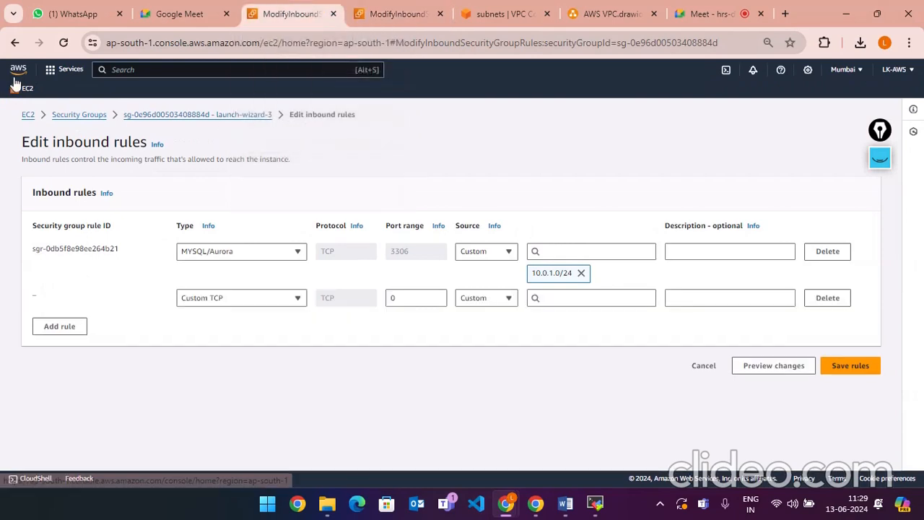
- List the running EC2 instances in the original tab and view the details of bastian3
click(29, 116)
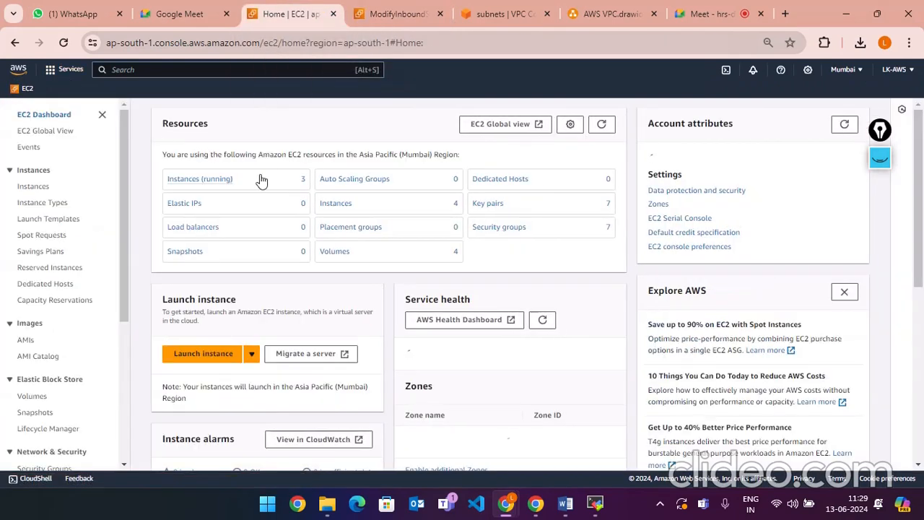
click(200, 179)
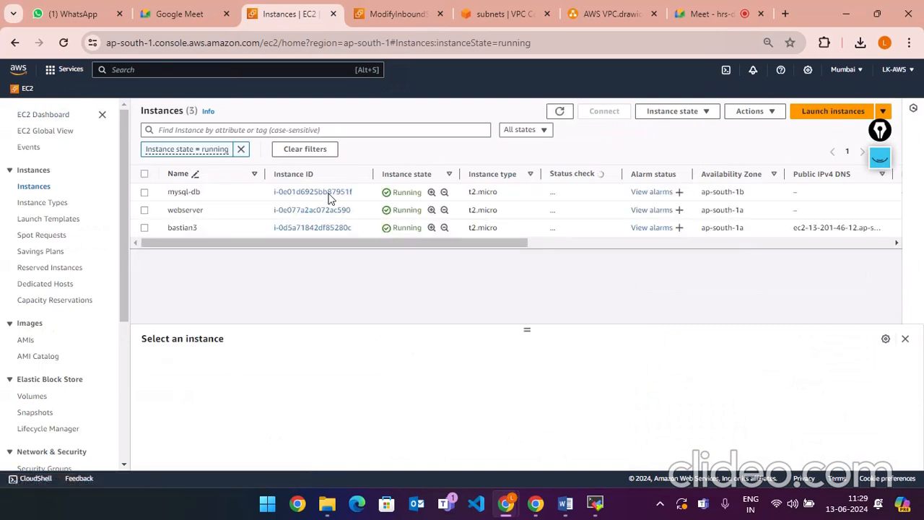
click(145, 228)
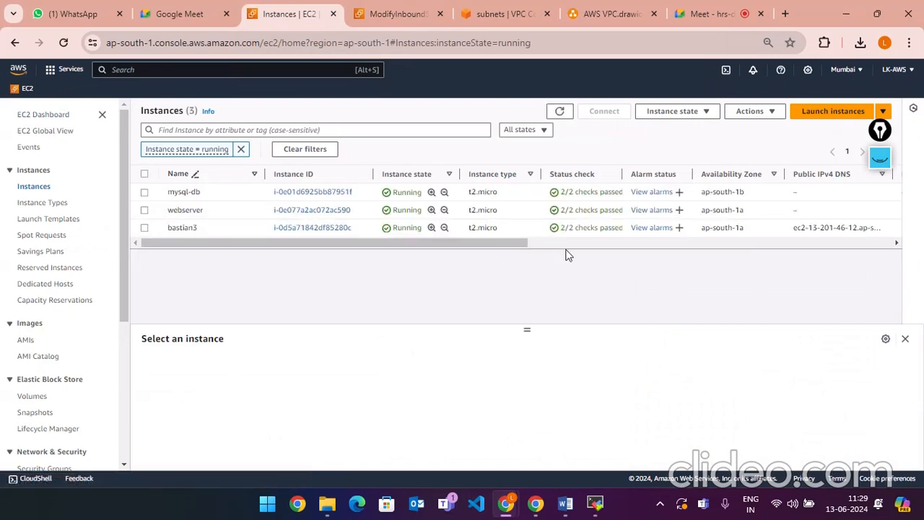
scroll(714, 435, down, 1)
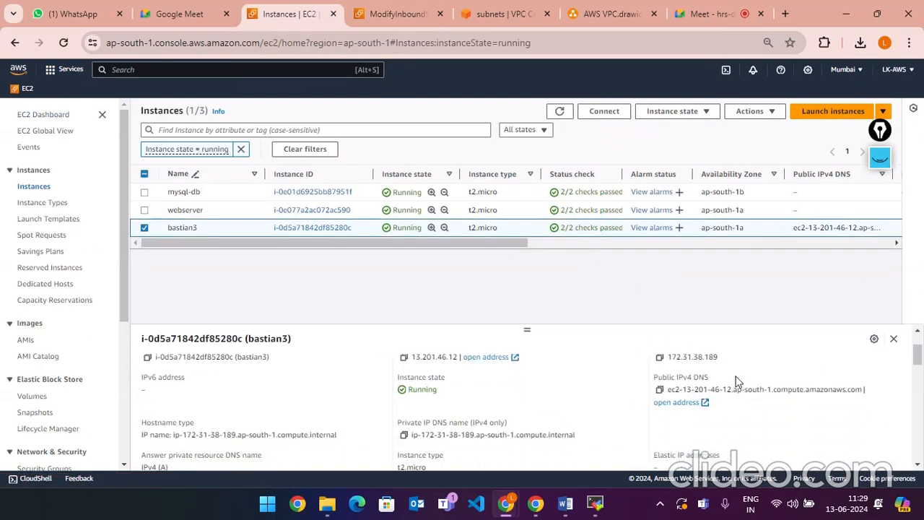
- Copy bastian3's private IPv4 address and add an SSH rule to the inbound rules of launch-wizard-3
drag(721, 355, 665, 363)
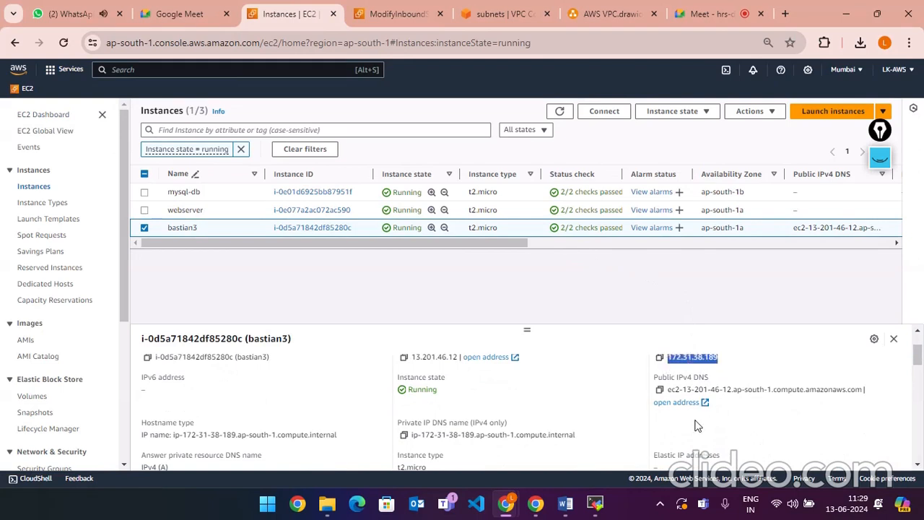
click(381, 15)
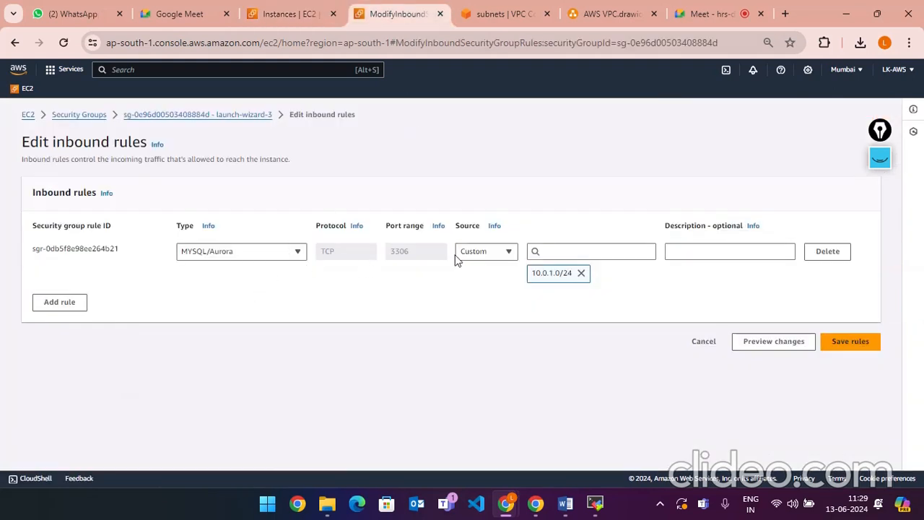
click(575, 251)
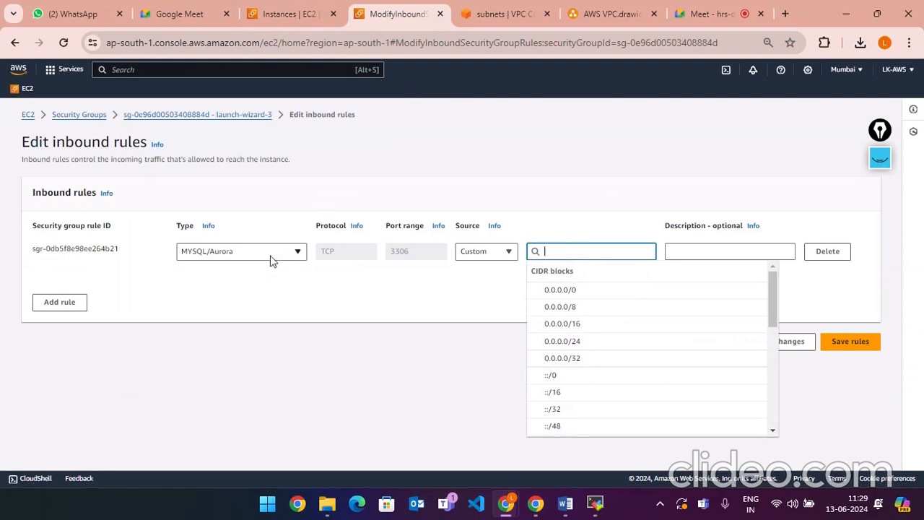
click(238, 301)
click(54, 302)
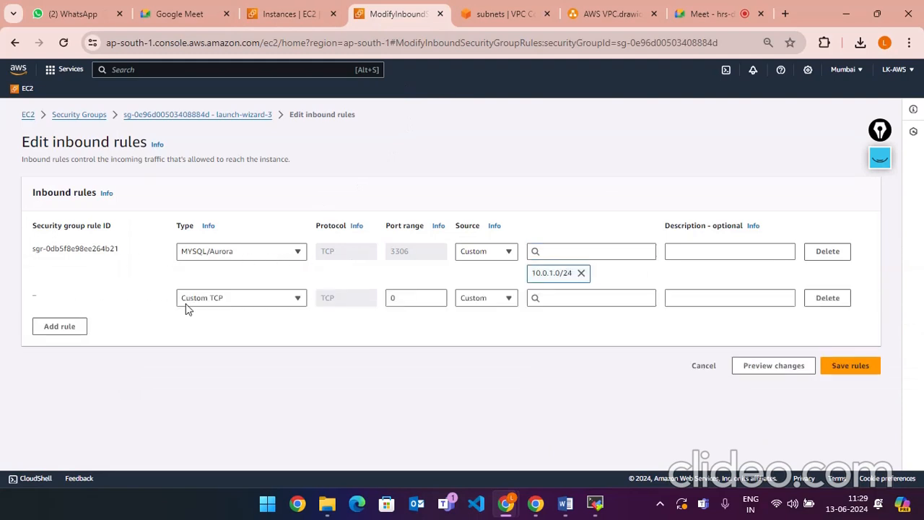
click(241, 298)
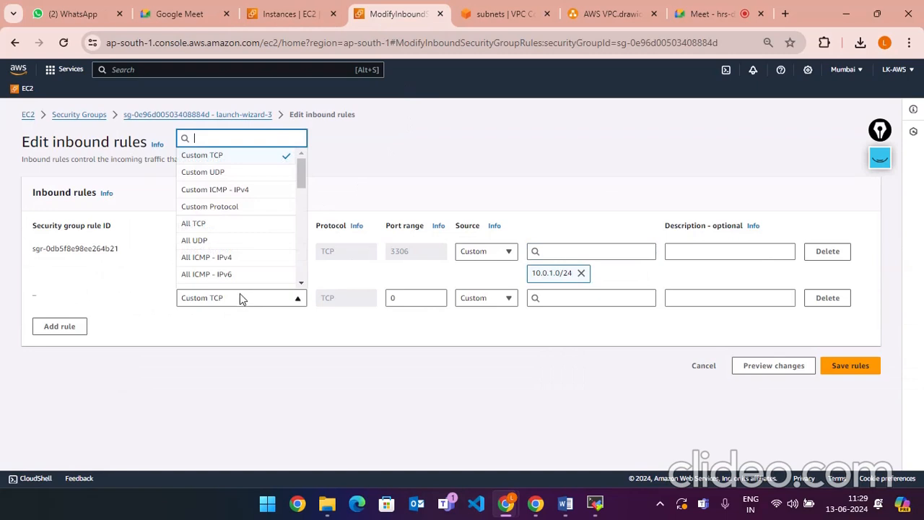
scroll(226, 244, down, 1)
click(208, 246)
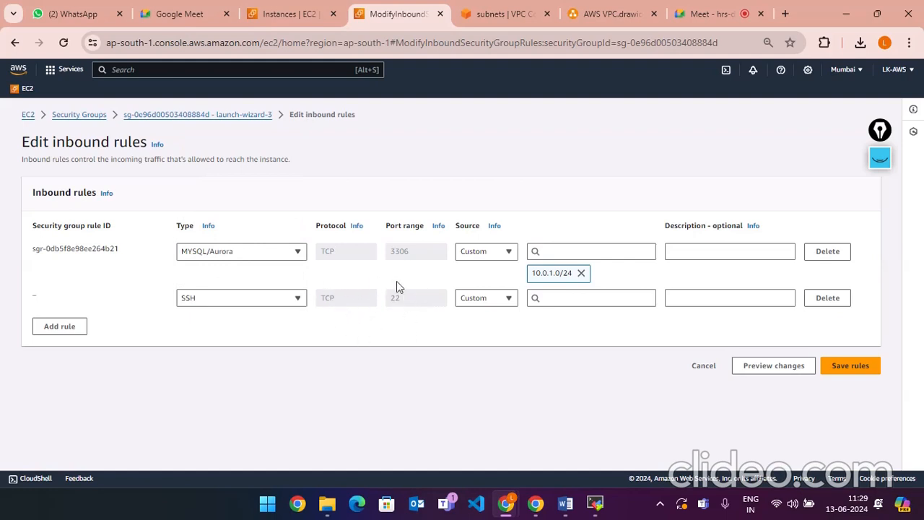
- Set the new SSH rule's source to 172.31.38.189/32 and save the inbound rules
click(563, 302)
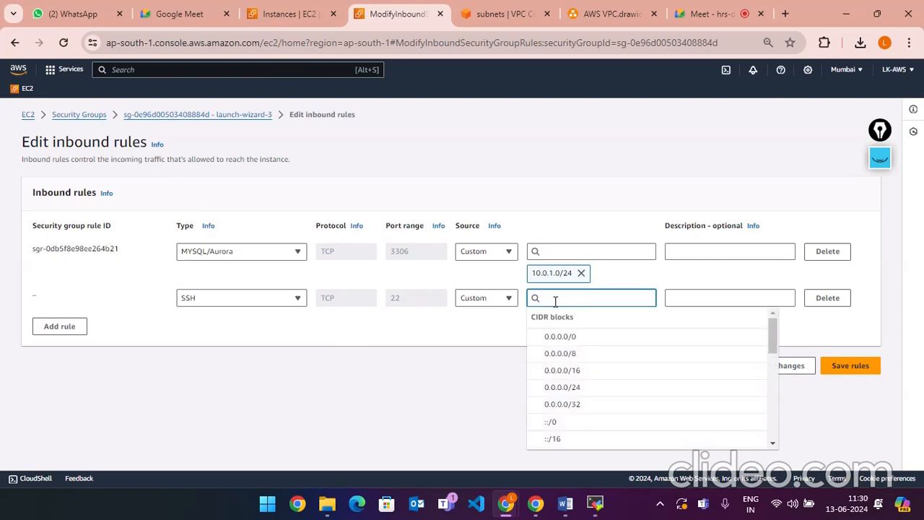
key(ctrl+v)
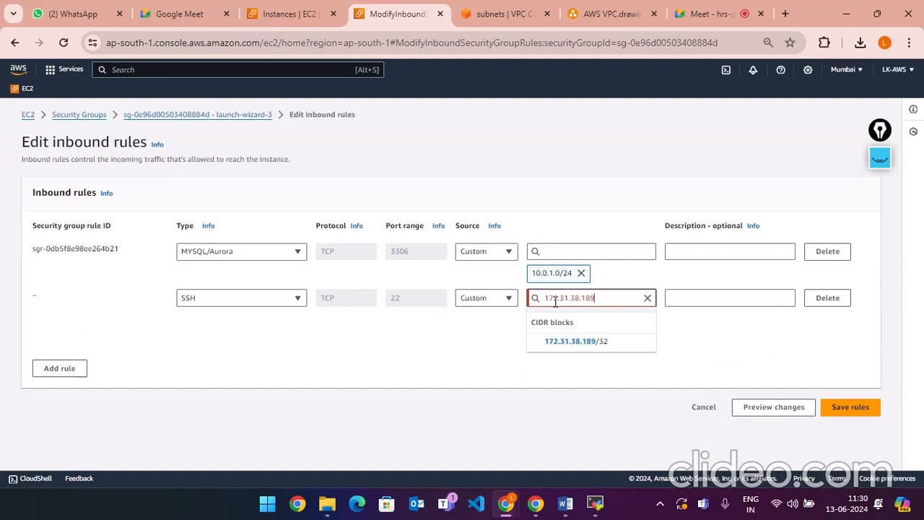
click(564, 340)
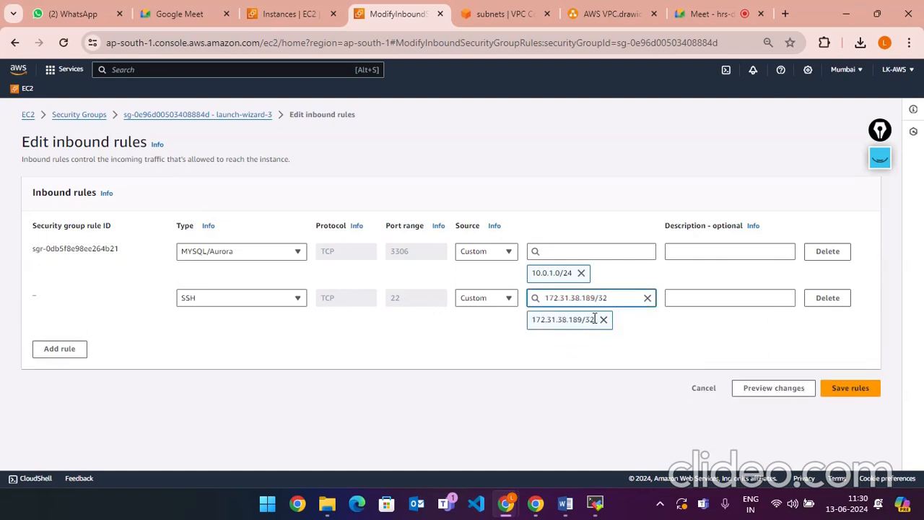
drag(595, 319, 592, 319)
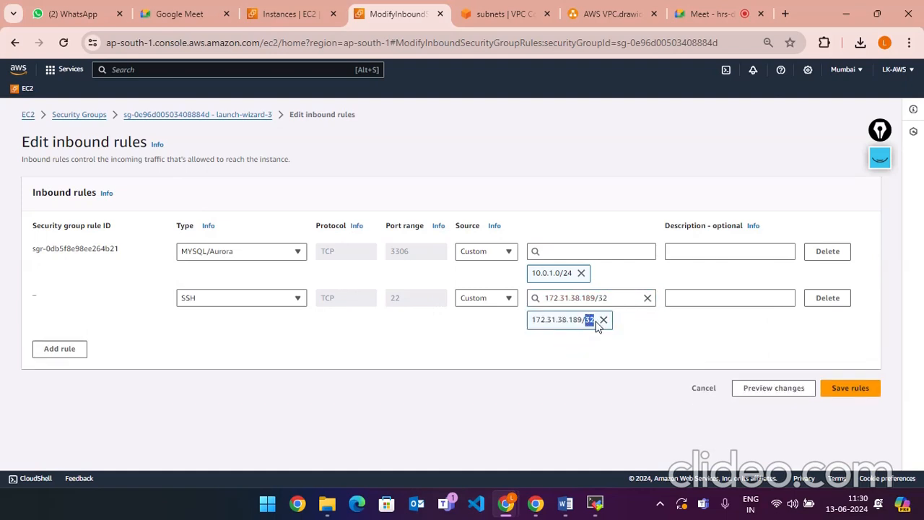
drag(596, 319, 585, 321)
click(565, 339)
drag(608, 300, 538, 301)
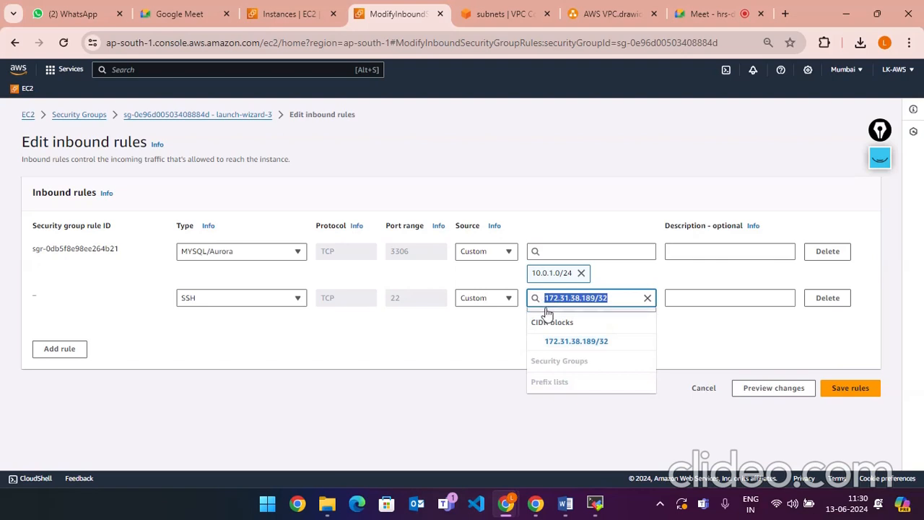
click(487, 324)
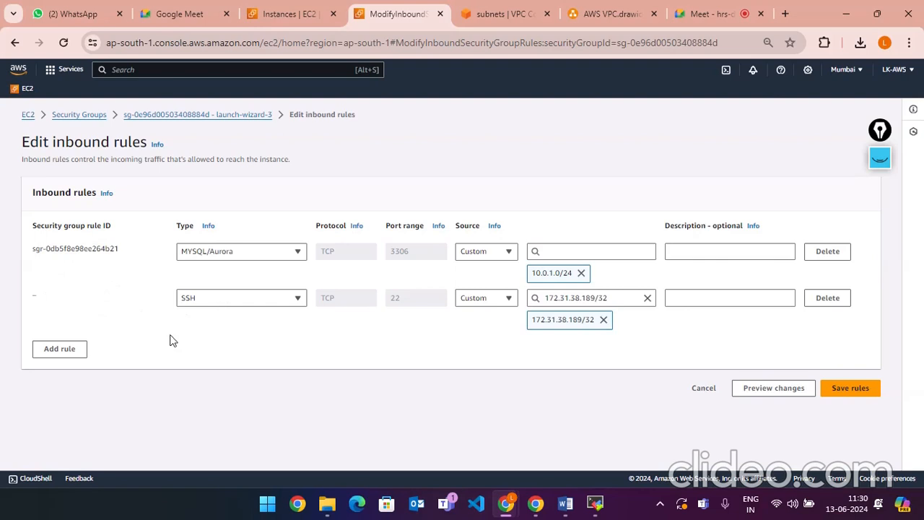
click(842, 389)
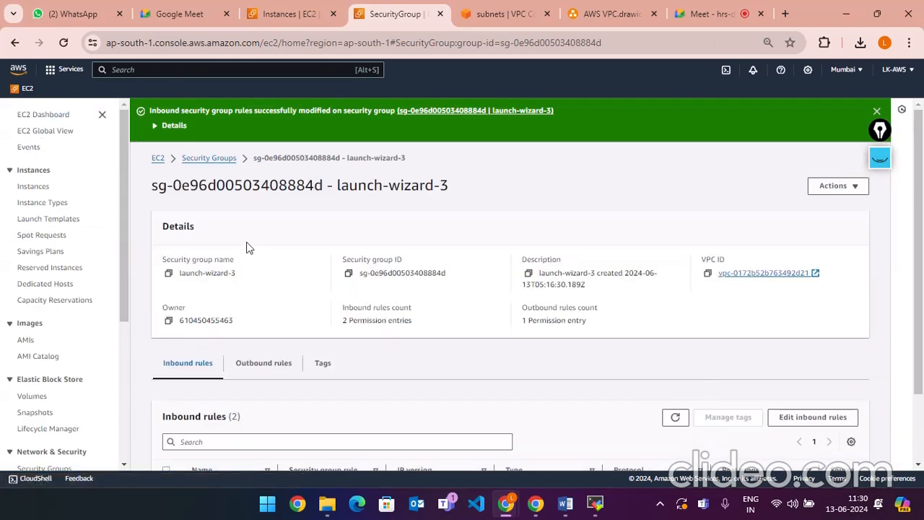
- Open the connection page of the running mysql-db instance and show its SSH client instructions
click(160, 163)
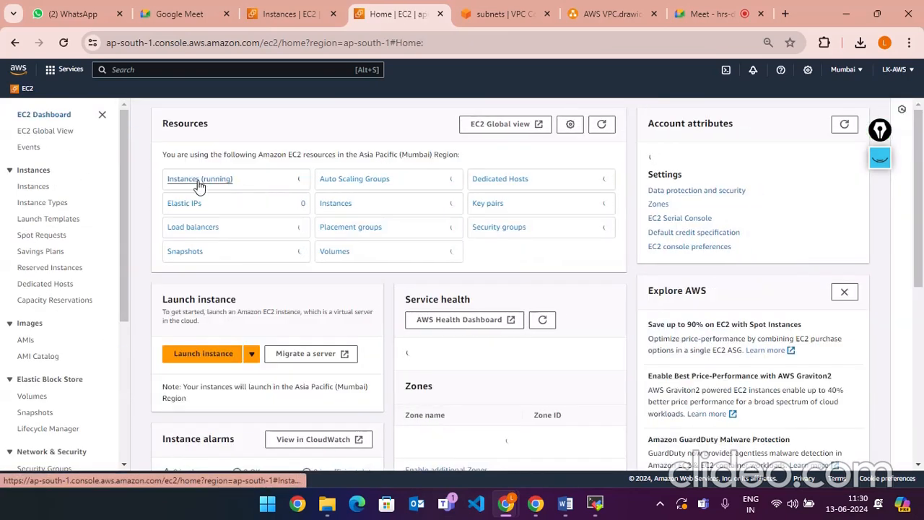
click(194, 180)
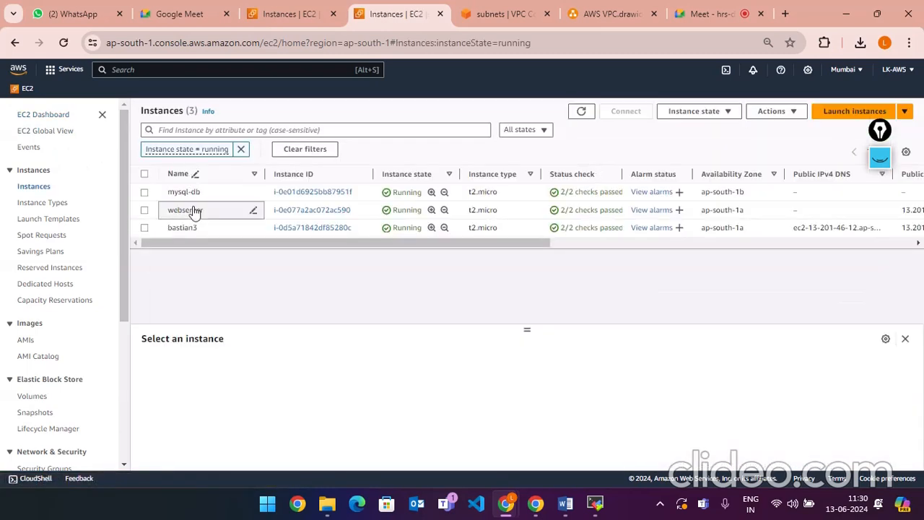
click(144, 193)
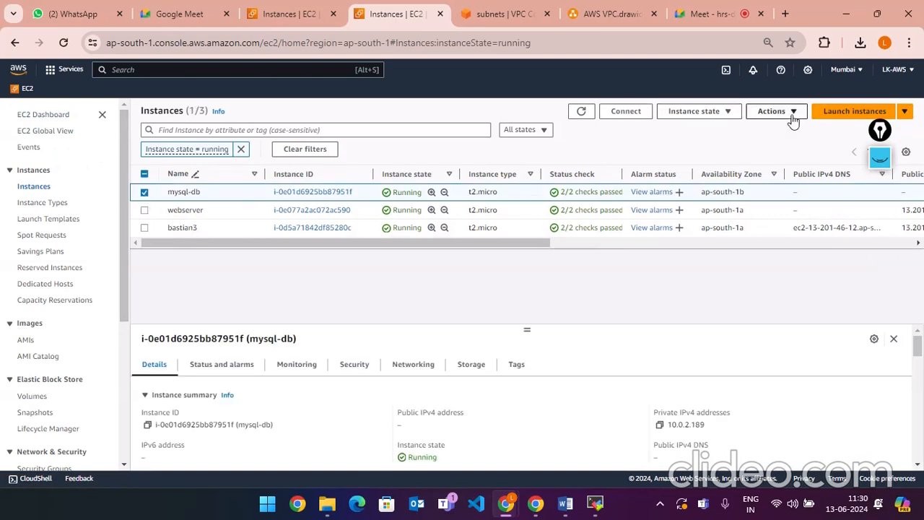
click(627, 114)
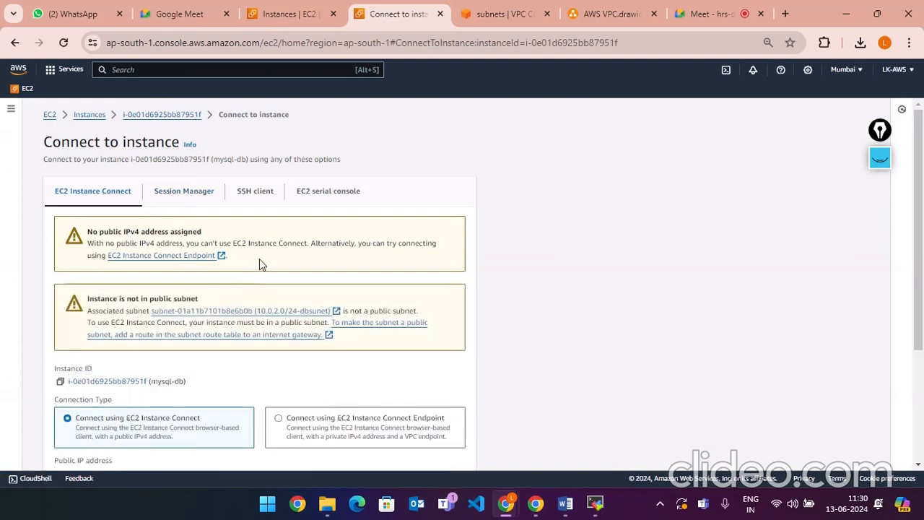
scroll(259, 258, down, 1)
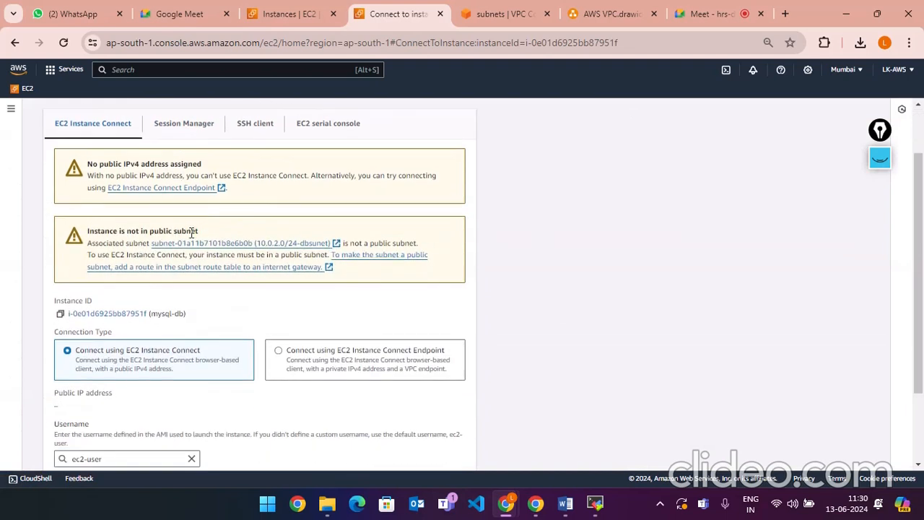
scroll(245, 179, down, 1)
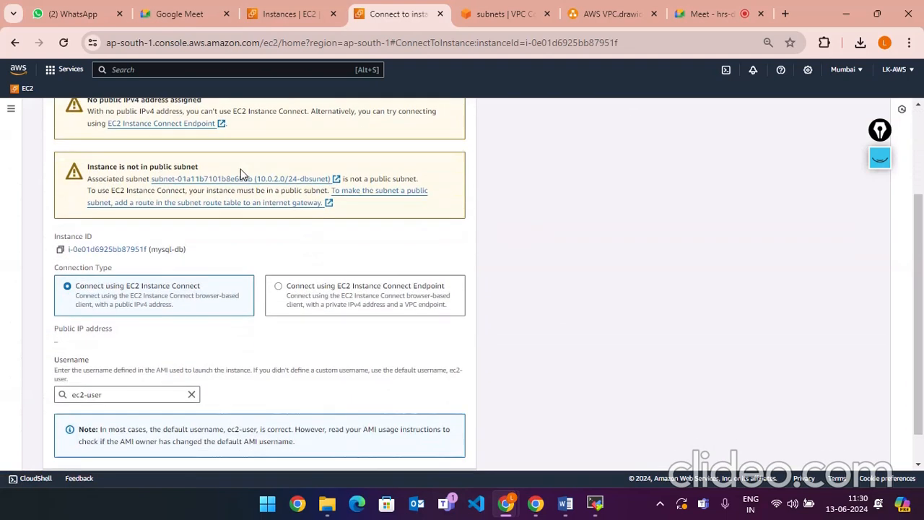
scroll(217, 195, up, 1)
scroll(232, 209, up, 1)
click(255, 190)
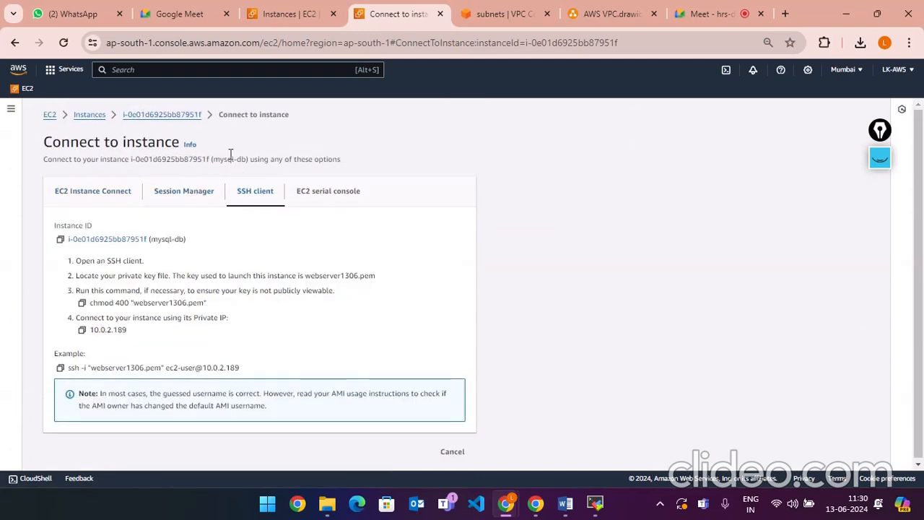
drag(252, 368, 165, 367)
click(209, 363)
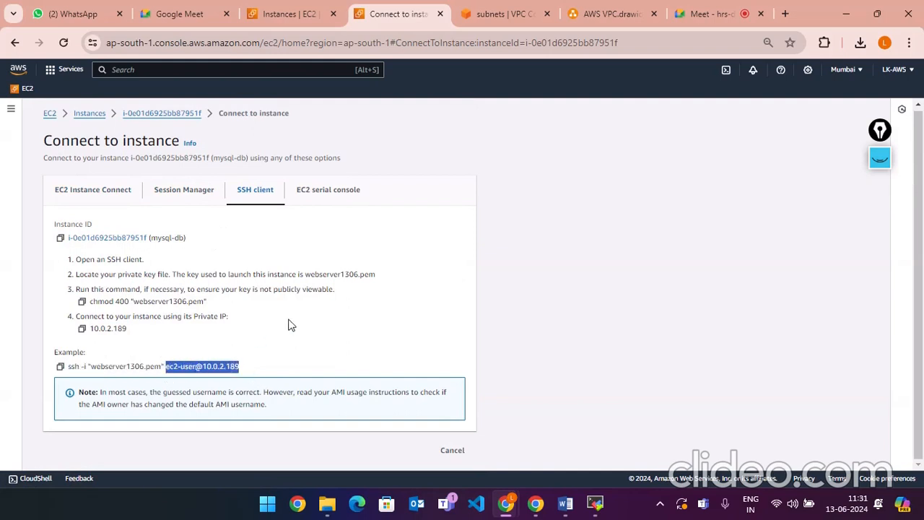
click(70, 334)
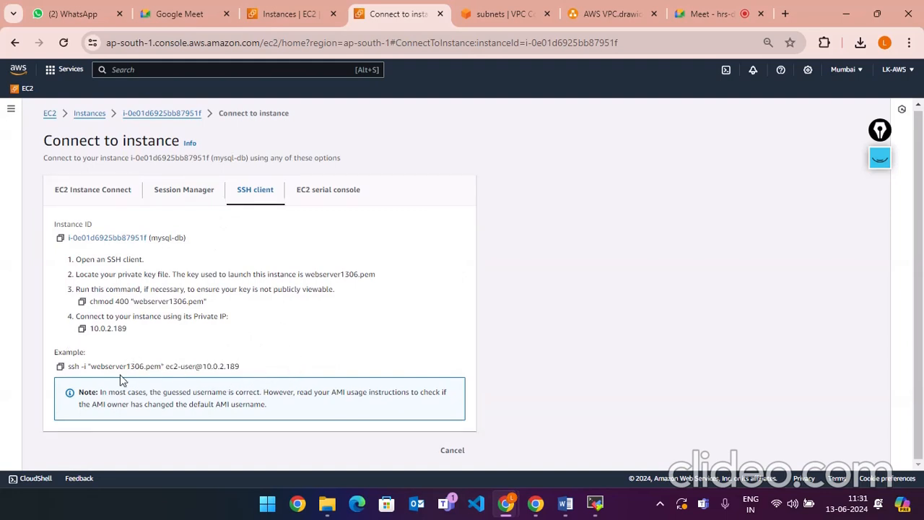
drag(239, 366, 165, 366)
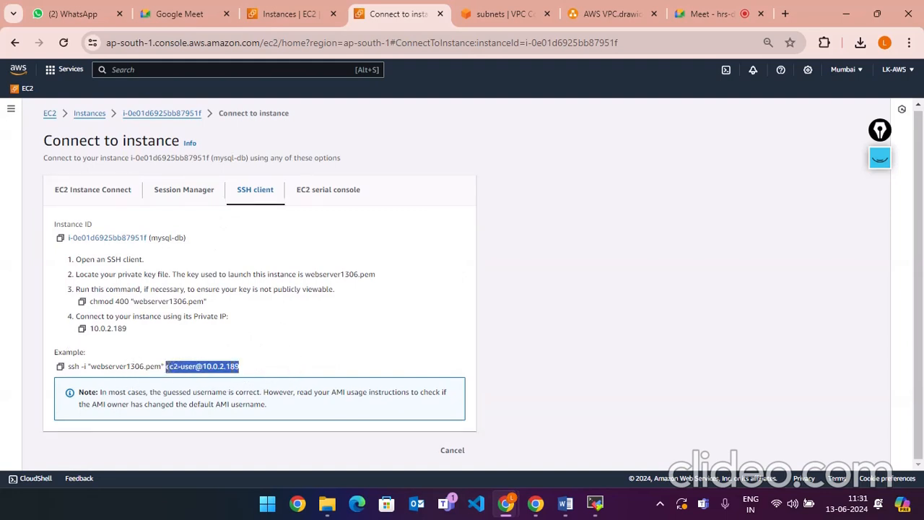
key(ctrl+c)
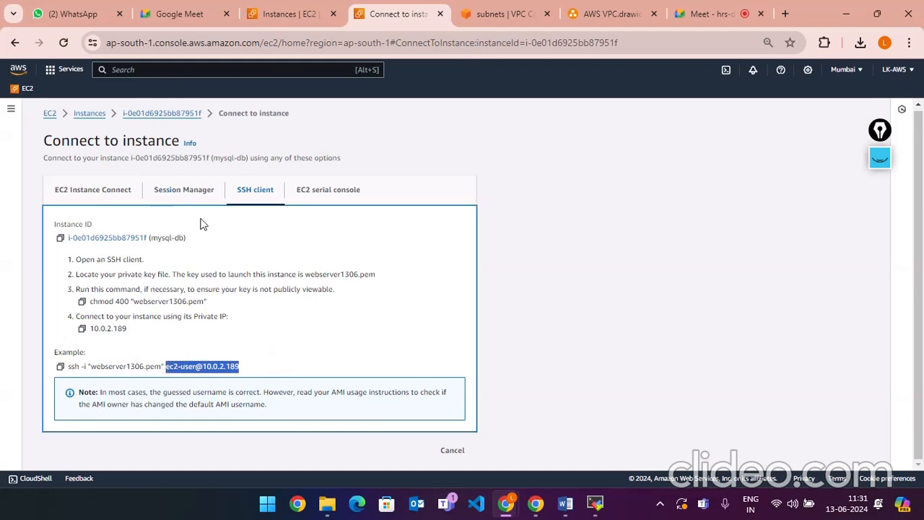
scroll(227, 238, up, 1)
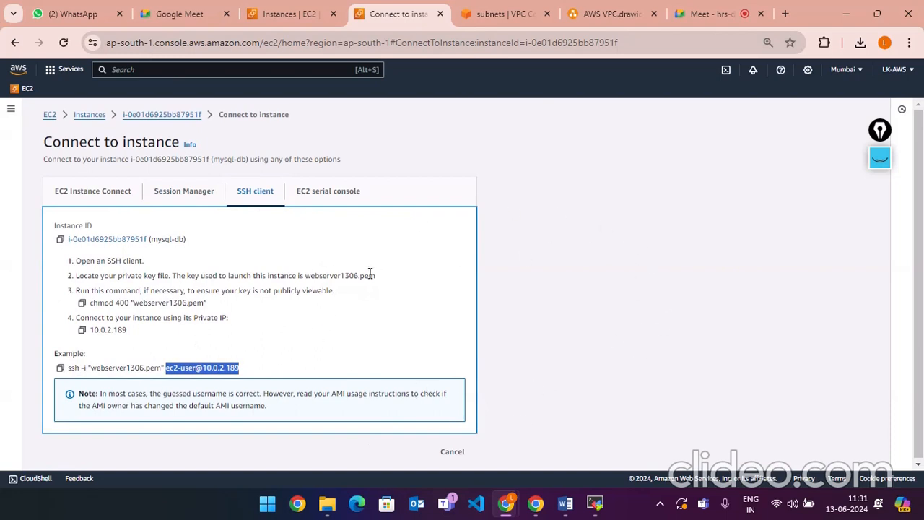
click(595, 503)
click(56, 23)
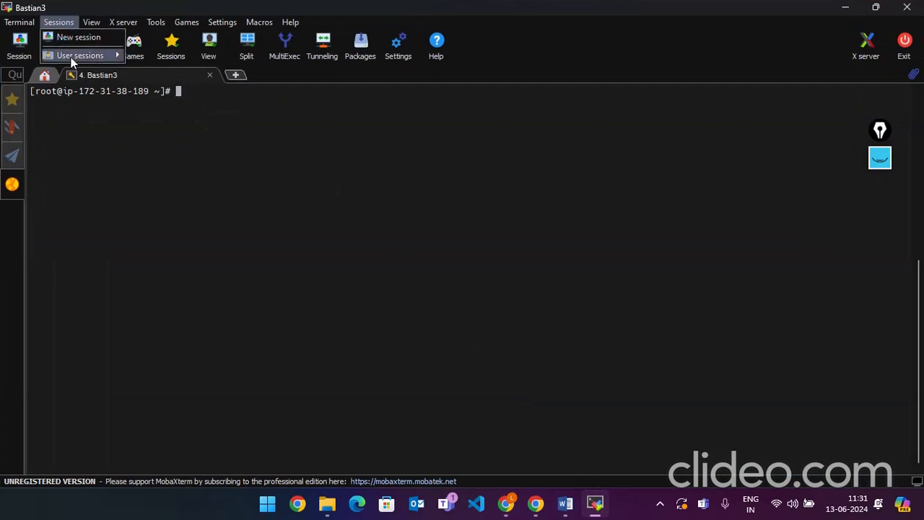
click(75, 36)
click(189, 104)
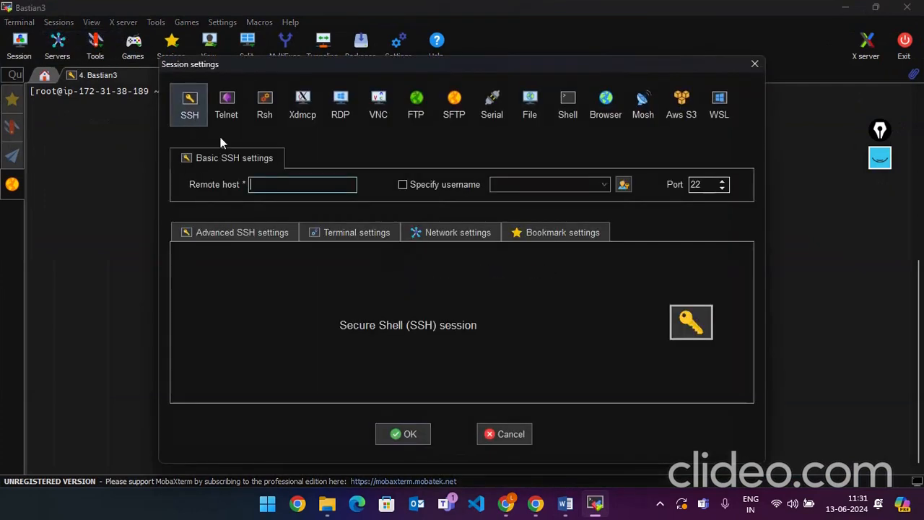
click(277, 184)
key(ctrl+v)
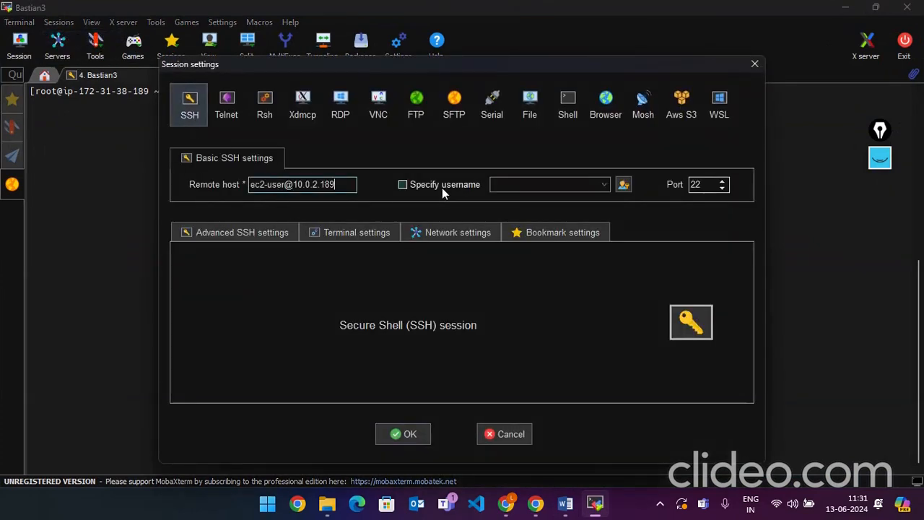
- Enable private key use with the webserver1306 PEM file from Downloads and start the SSH session
click(183, 232)
click(280, 354)
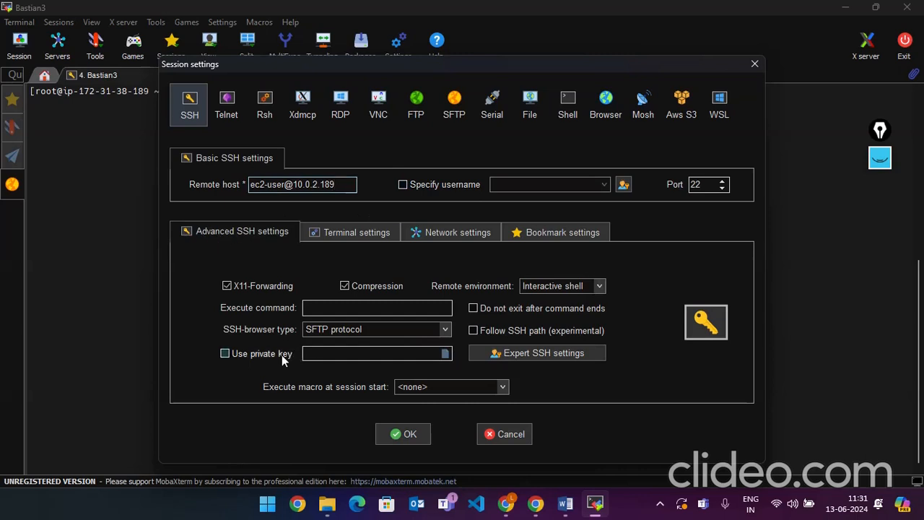
click(446, 353)
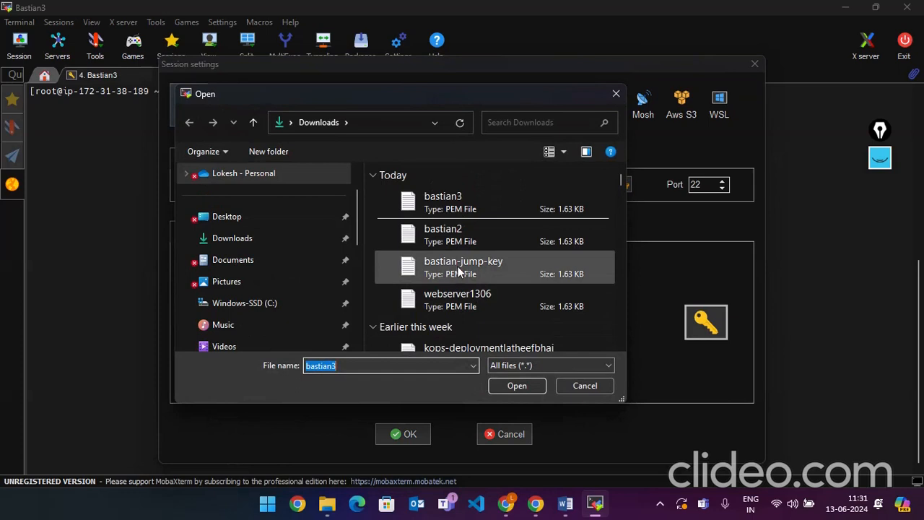
scroll(460, 272, down, 1)
click(430, 279)
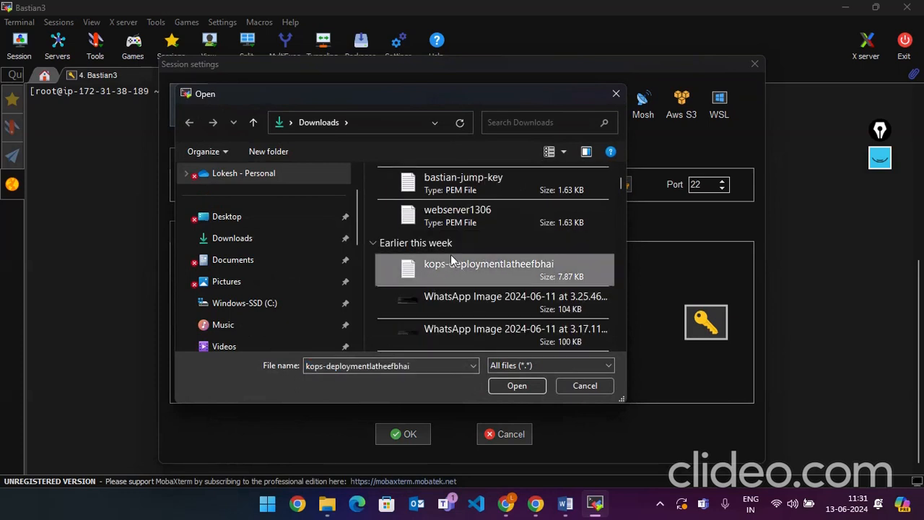
scroll(447, 267, up, 1)
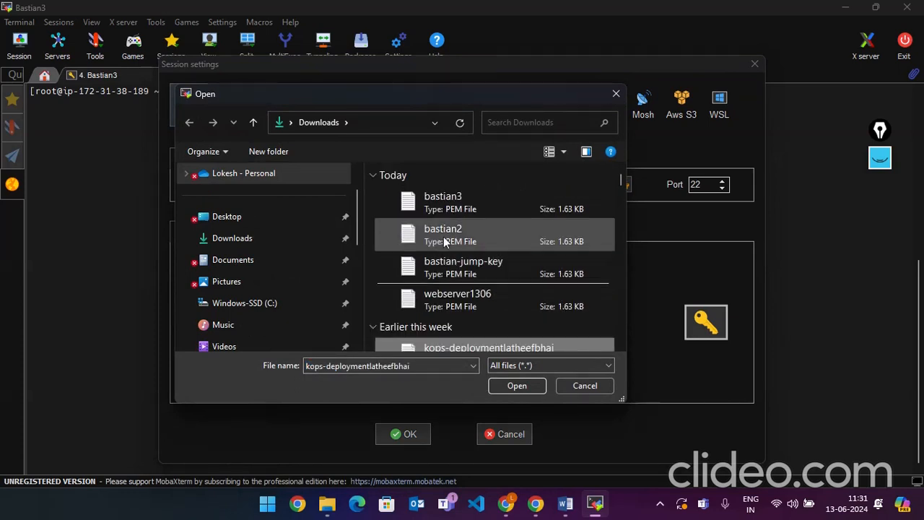
scroll(473, 270, down, 2)
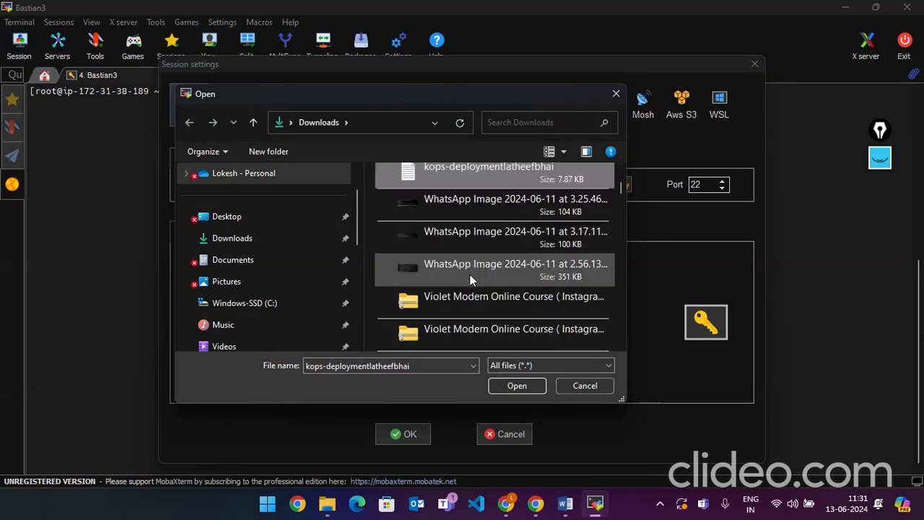
scroll(455, 278, up, 2)
click(460, 298)
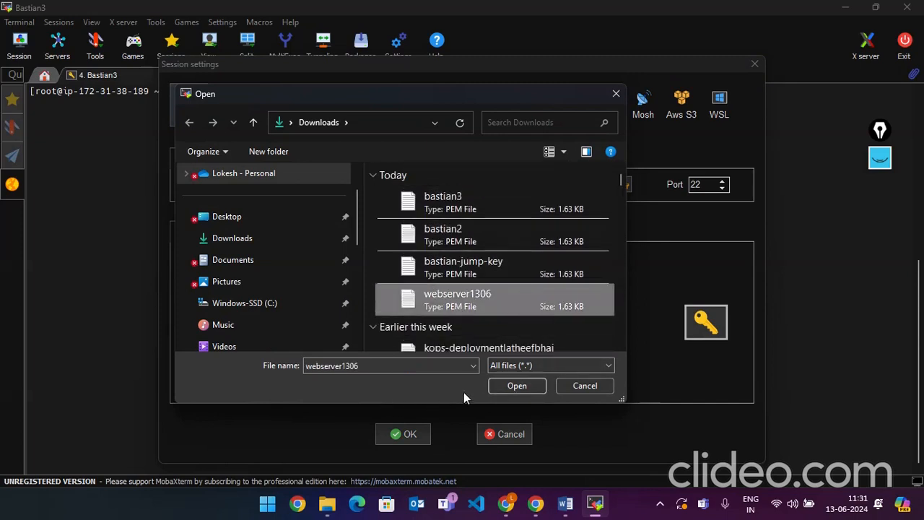
click(514, 386)
click(408, 433)
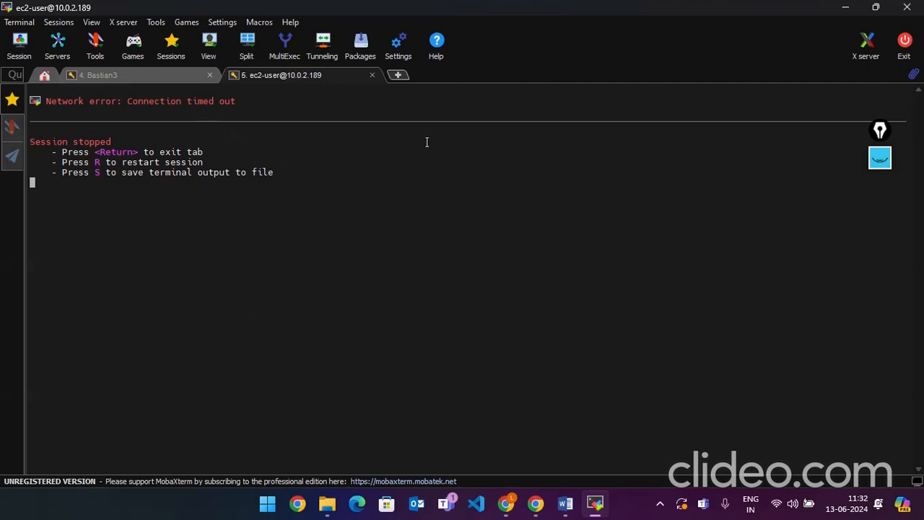
- Switch to the AWS console in Chrome and list the running EC2 instances from the EC2 dashboard
key(alt+Tab)
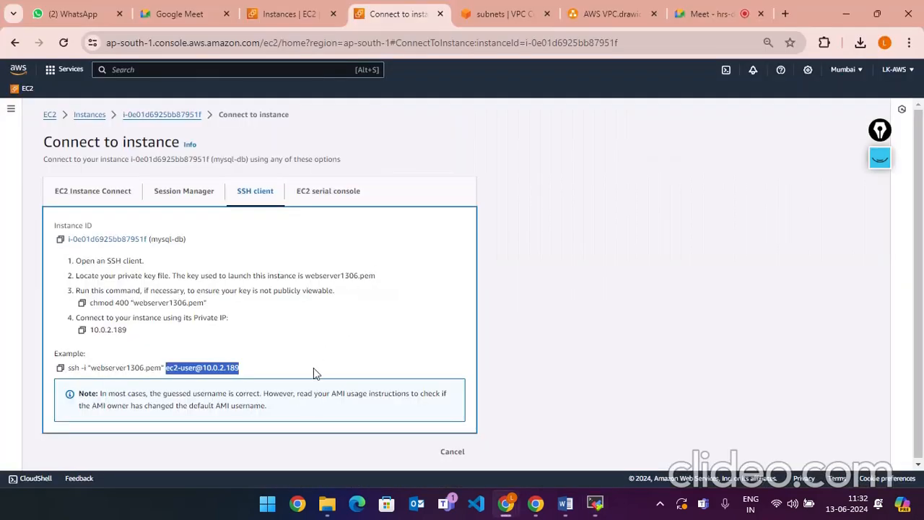
click(281, 356)
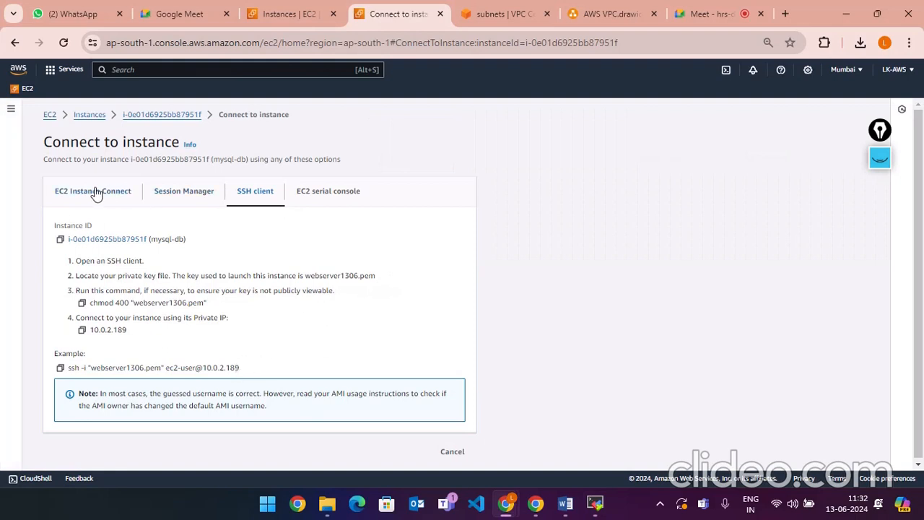
click(48, 115)
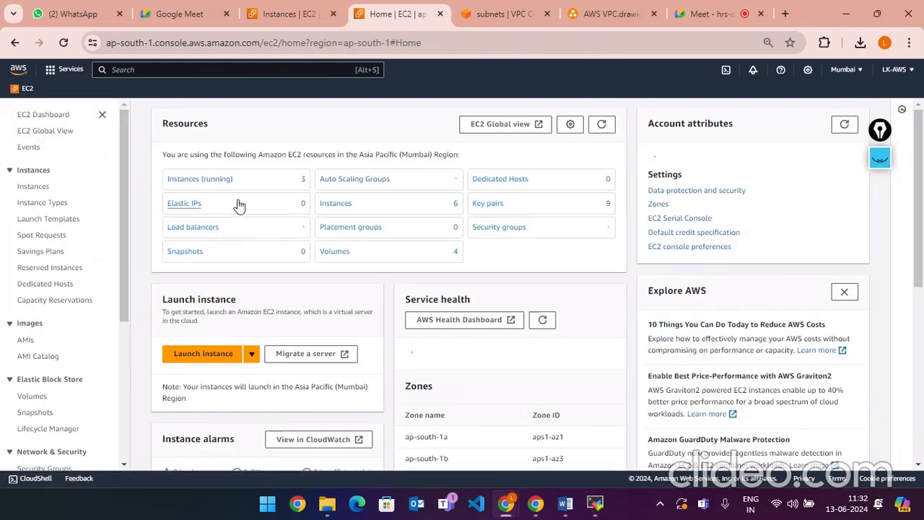
click(183, 180)
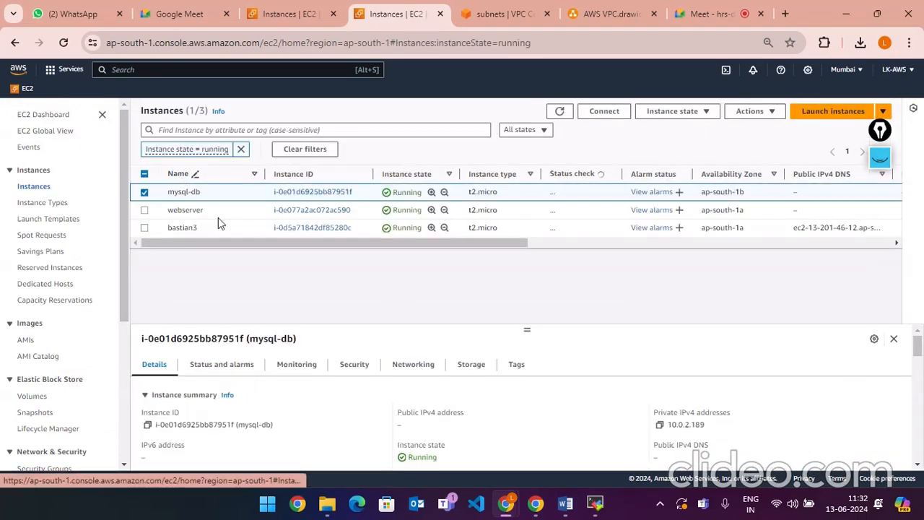
- Show the hand-drawn VPC diagram over the MobaXterm session, return to the AWS console and hide the drawing
click(595, 503)
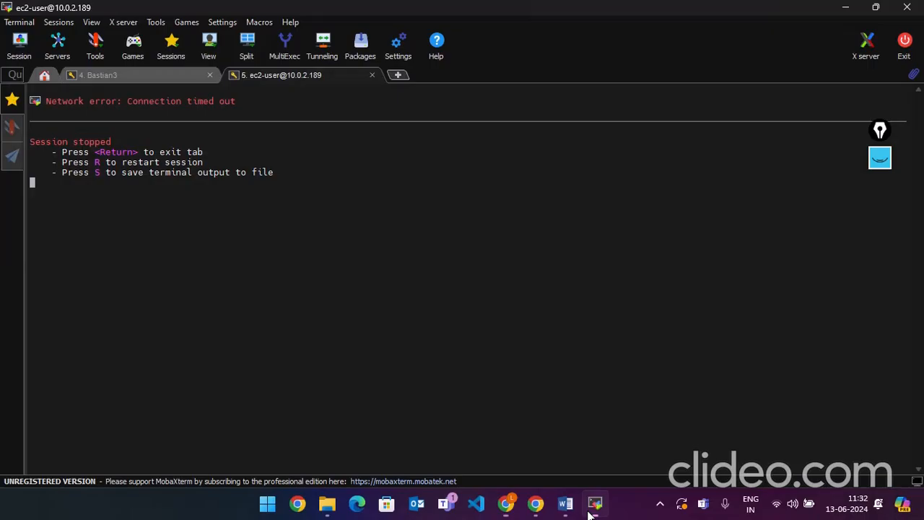
click(880, 157)
click(885, 177)
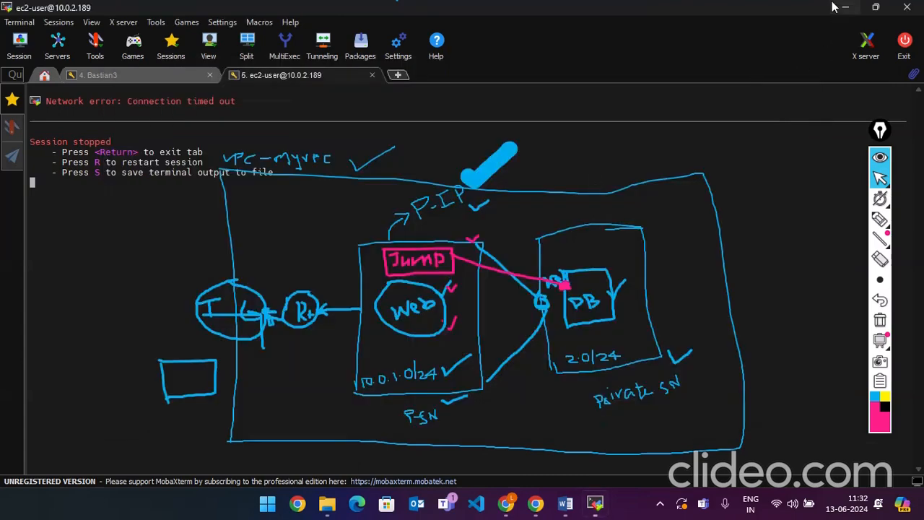
key(alt+Tab)
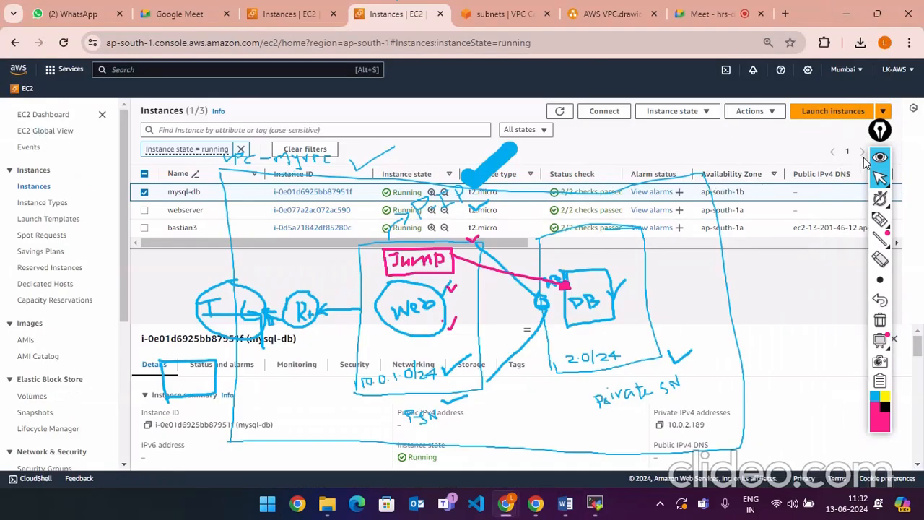
click(880, 158)
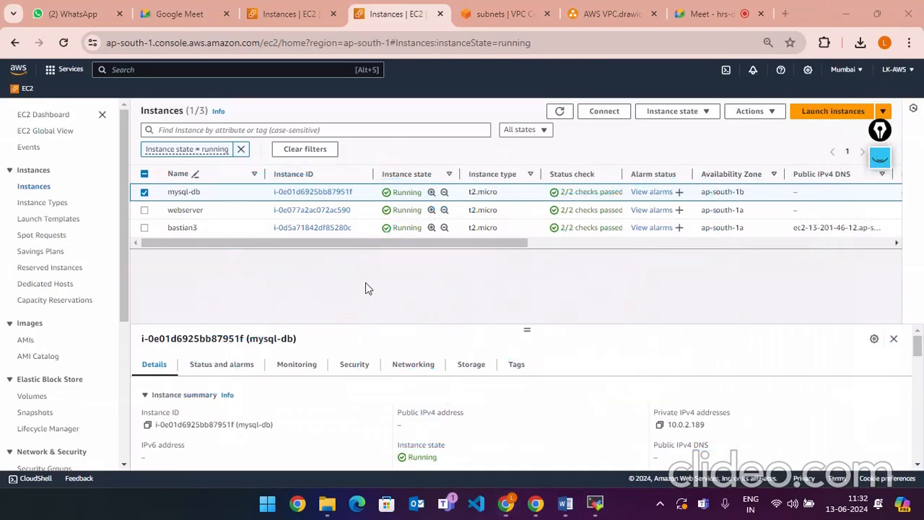
- Clear the running-state filter from the instance list and open the connection page of mysql-db
click(240, 149)
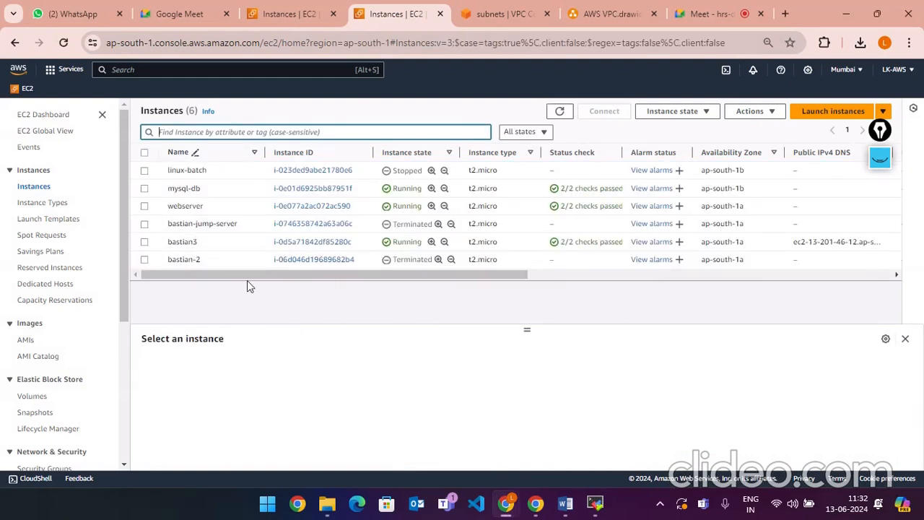
mouse_move(182, 278)
mouse_down()
mouse_move(279, 277)
mouse_move(176, 277)
mouse_up()
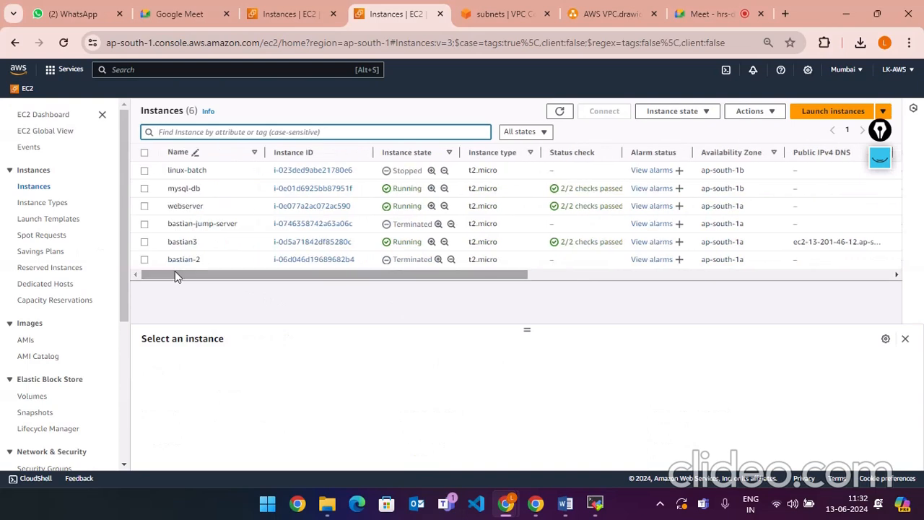
click(153, 189)
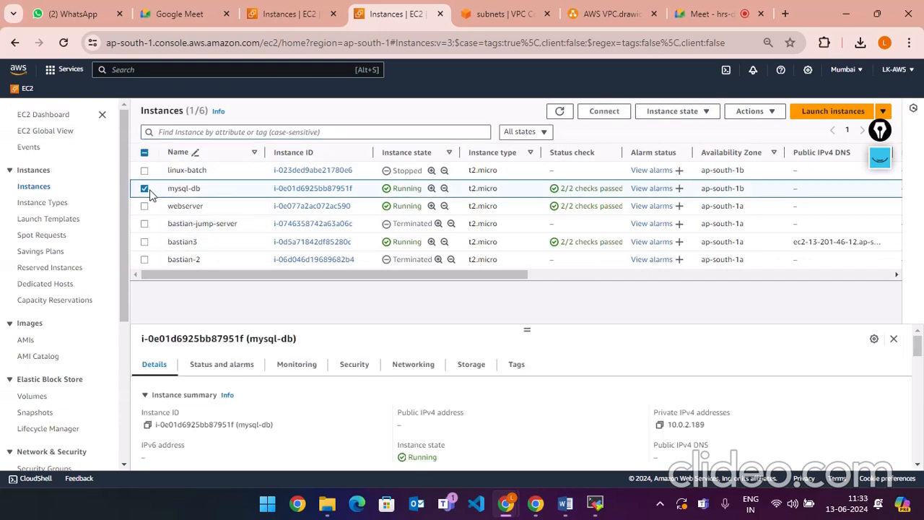
click(603, 117)
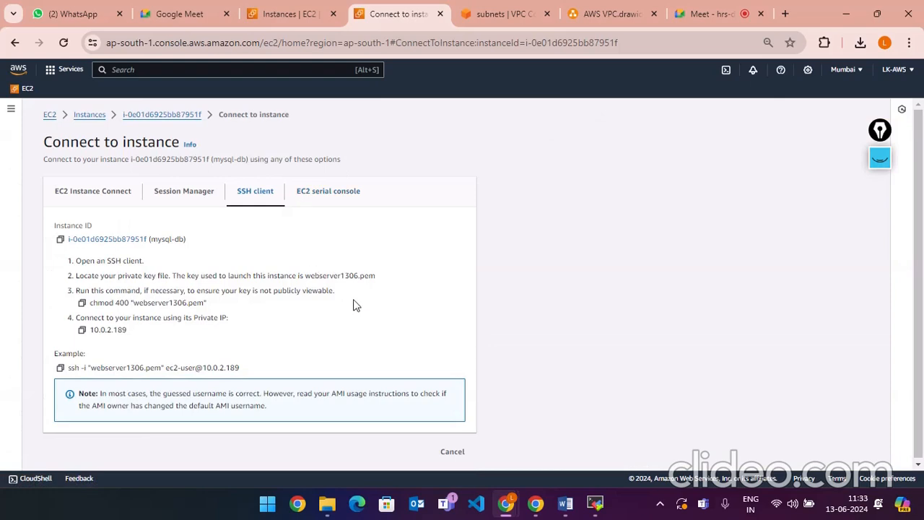
- Examine the EC2 Instance Connect notices on mysql-db's public IPv4 address and subnet, plus the connection type and username options
click(84, 191)
scroll(370, 231, down, 3)
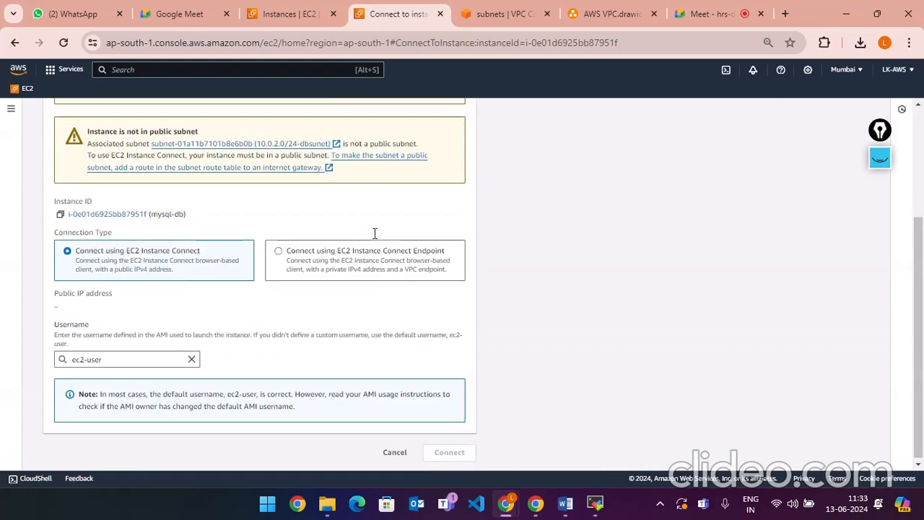
scroll(202, 264, up, 2)
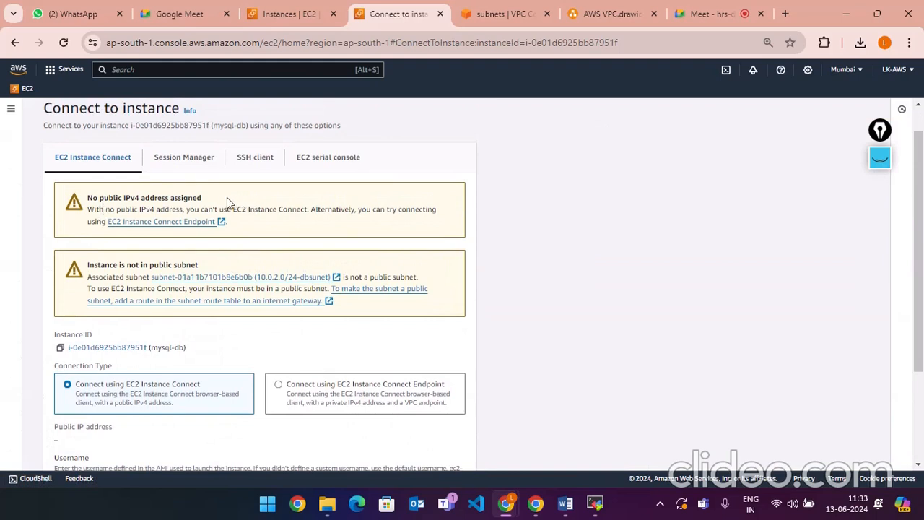
drag(227, 199, 86, 198)
click(243, 271)
drag(199, 264, 70, 264)
click(334, 270)
scroll(242, 262, down, 4)
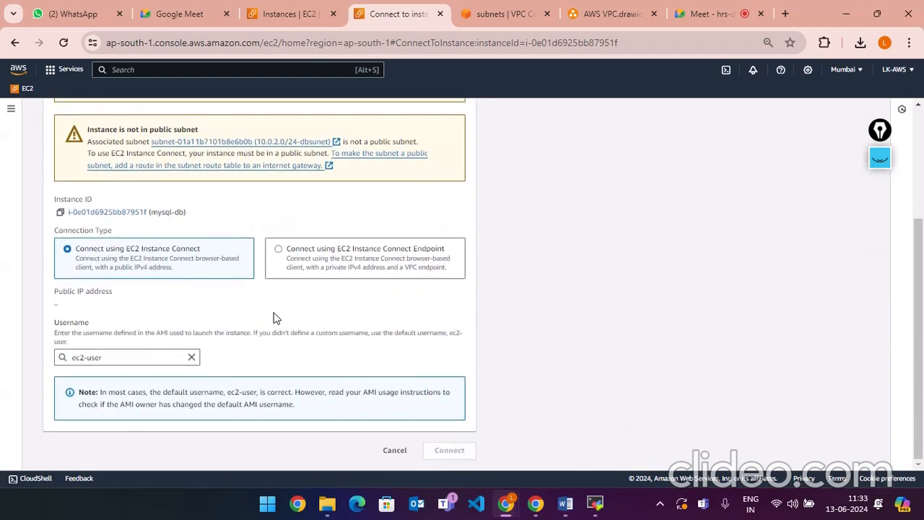
scroll(271, 325, up, 5)
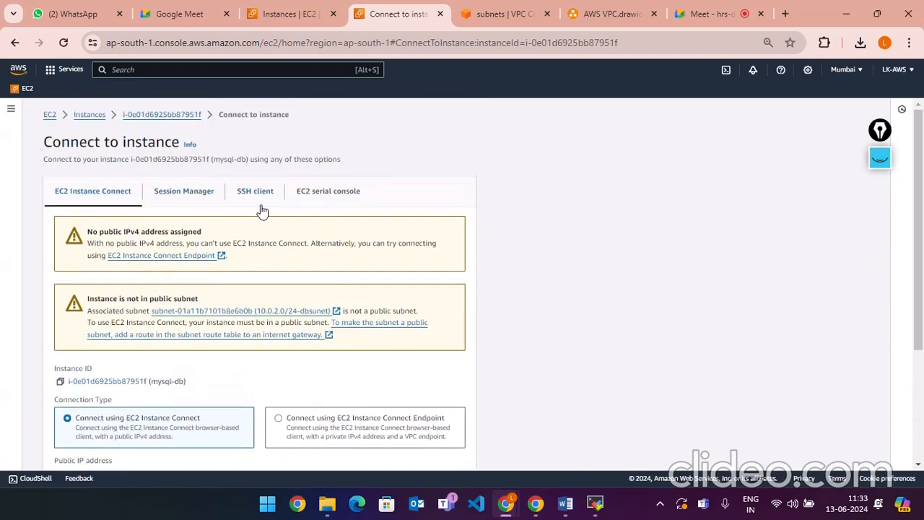
- Check the Session Manager option for mysql-db, then highlight the public IPv4 and subnet notices under EC2 Instance Connect again
click(182, 195)
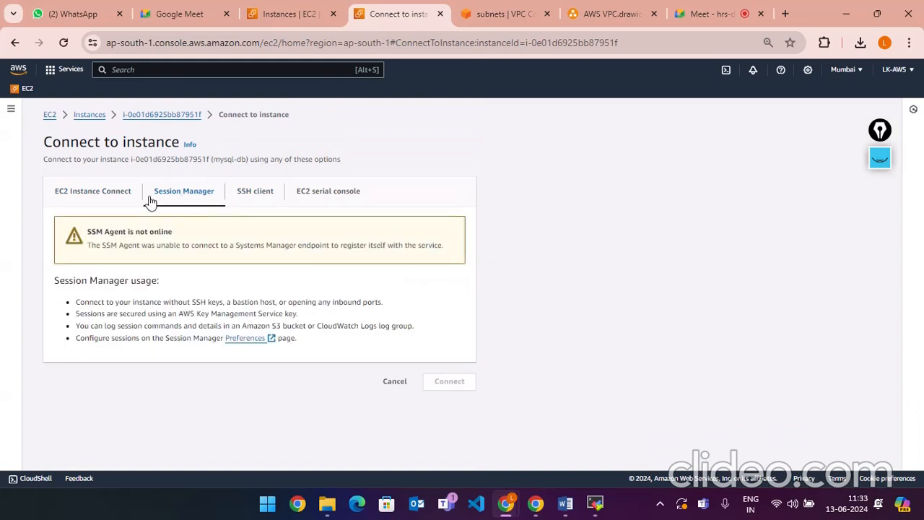
click(92, 194)
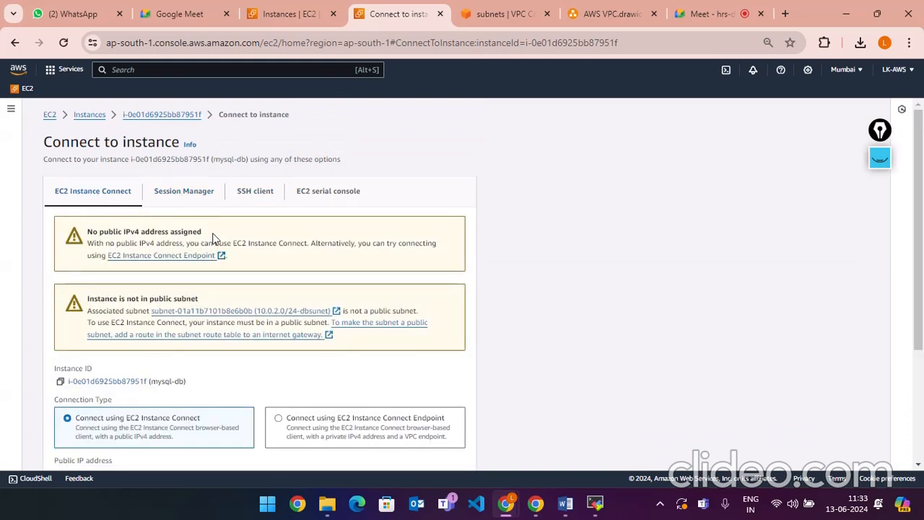
drag(210, 235, 85, 232)
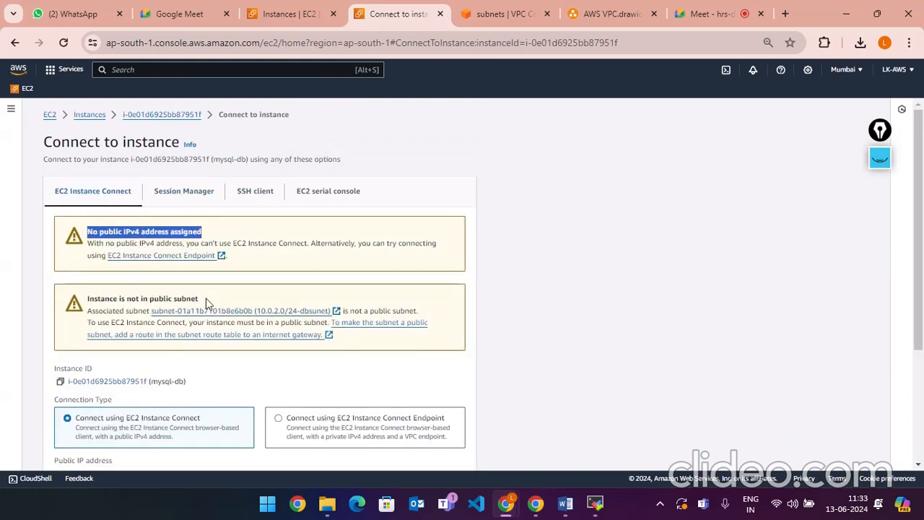
drag(206, 298, 86, 298)
click(256, 252)
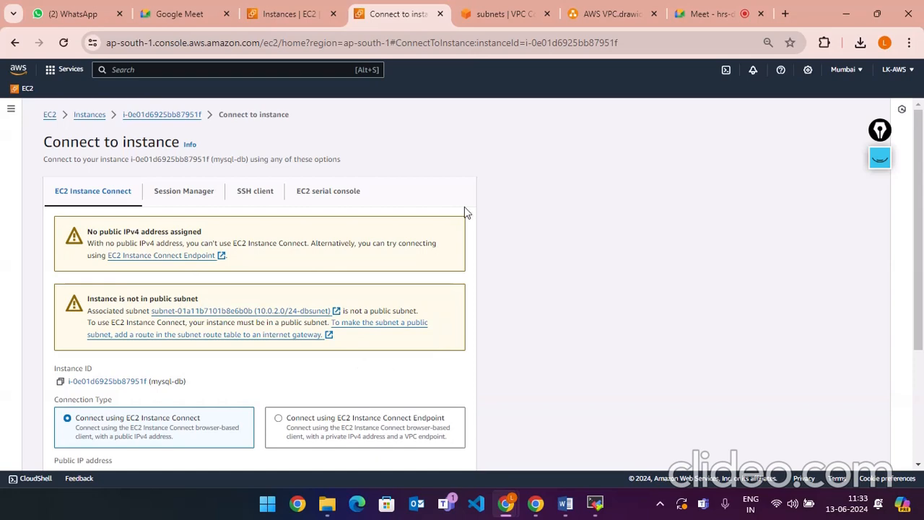
- Switch to the AWS VPC diagram and examine the hand-drawn sketch of the jump server, web server and database subnets
click(610, 13)
scroll(511, 245, down, 10)
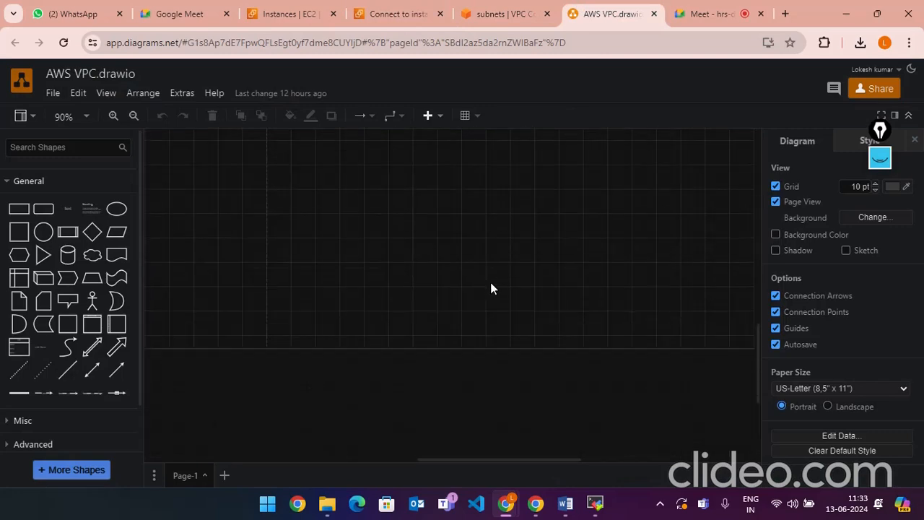
scroll(487, 283, up, 1)
scroll(486, 282, down, 1)
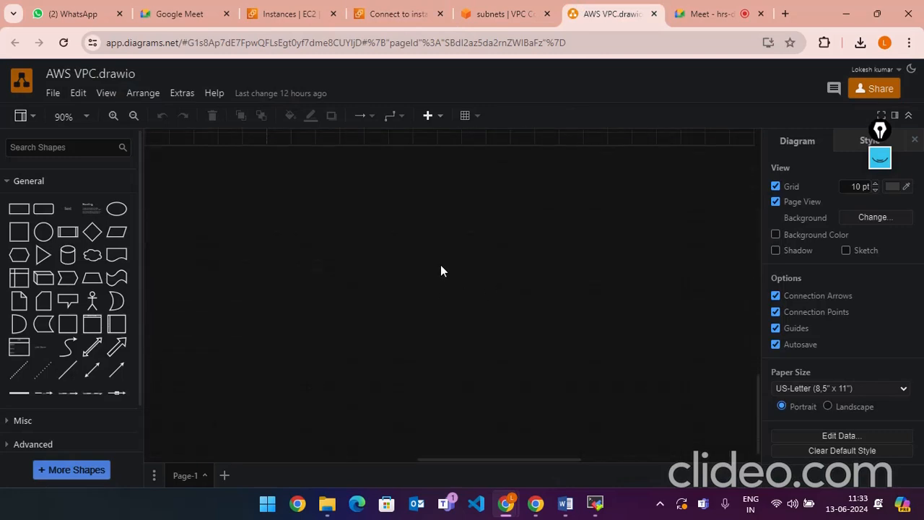
click(879, 158)
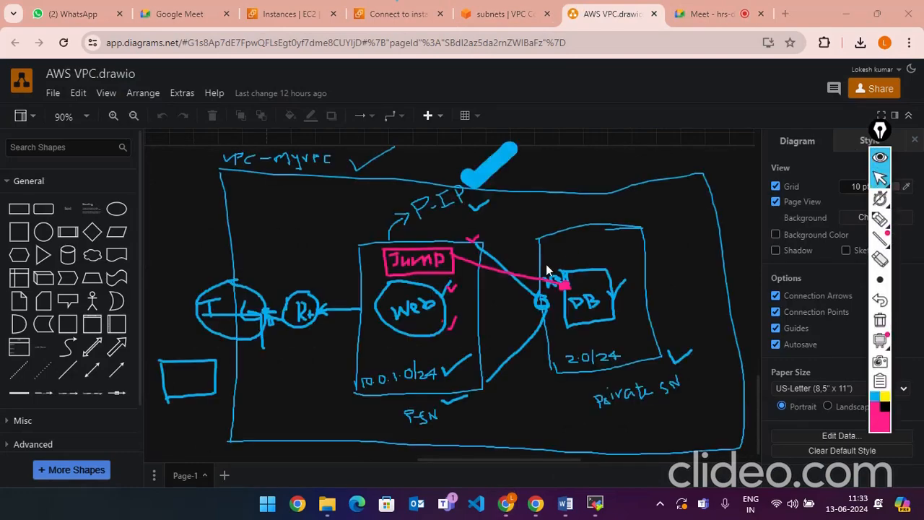
scroll(479, 292, up, 3)
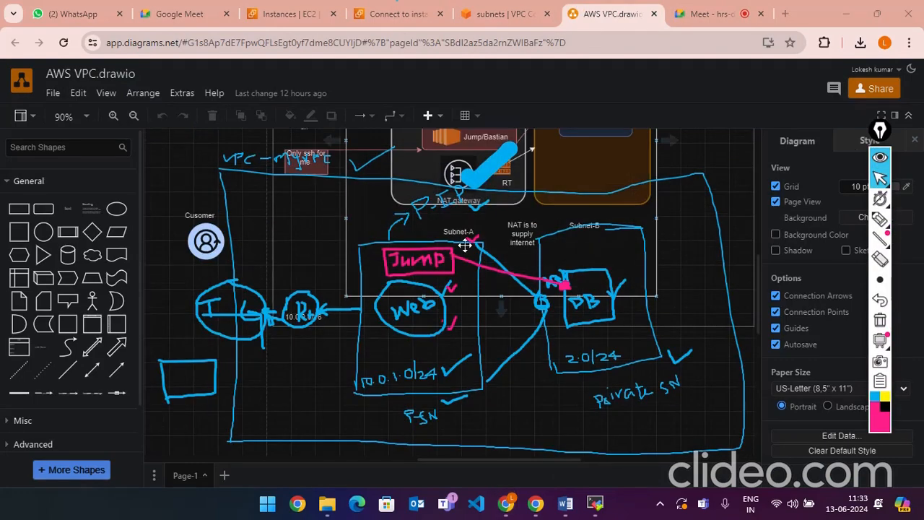
scroll(463, 254, down, 3)
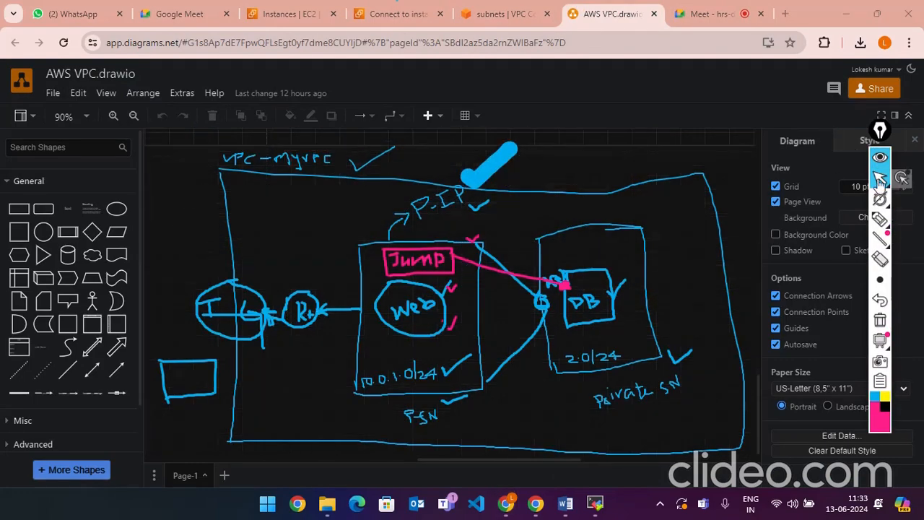
click(880, 158)
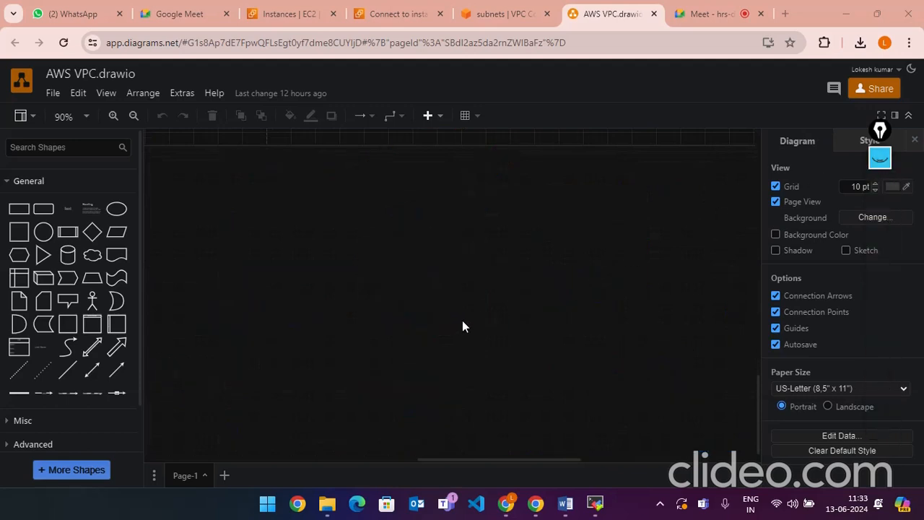
click(880, 158)
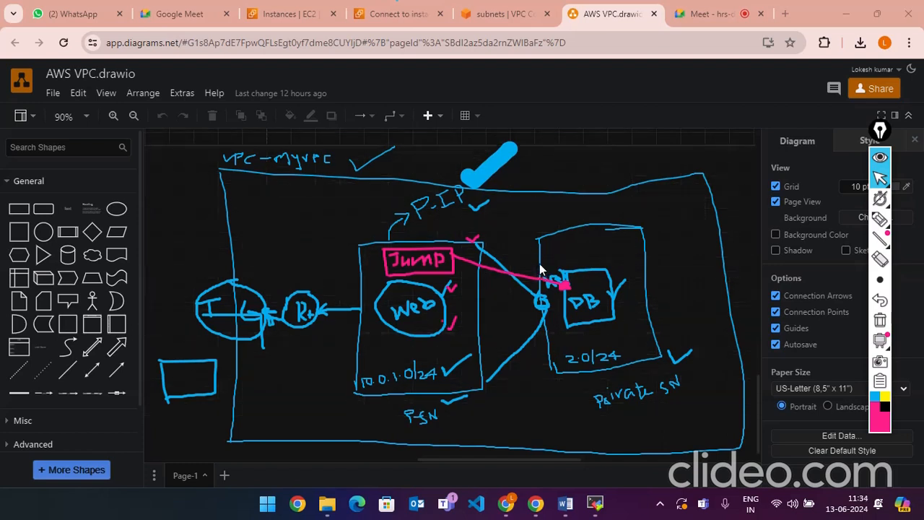
click(881, 158)
click(879, 158)
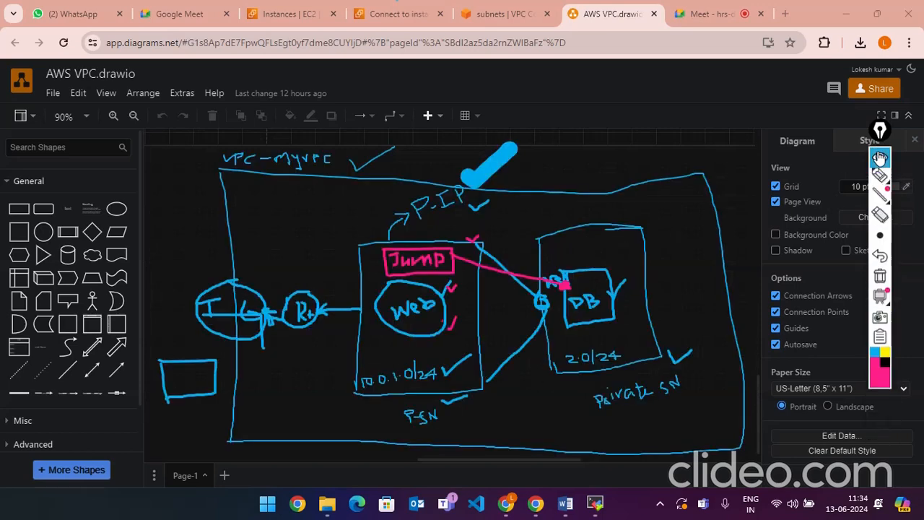
click(879, 158)
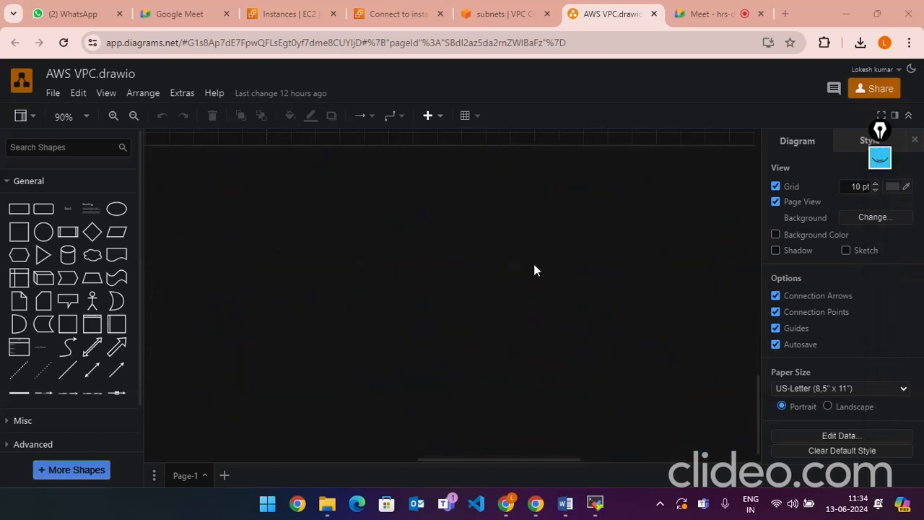
- Examine the diagram's Subnet-A, Subnet-B, Jump/Bastian host and NAT gateway together with the hand-drawn VPC sketch
click(460, 306)
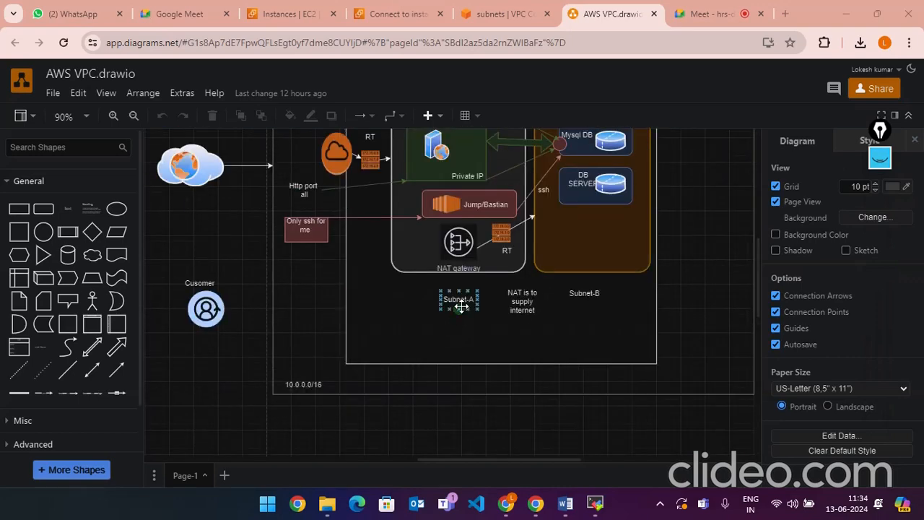
scroll(459, 325, down, 2)
scroll(459, 325, up, 5)
scroll(520, 322, down, 2)
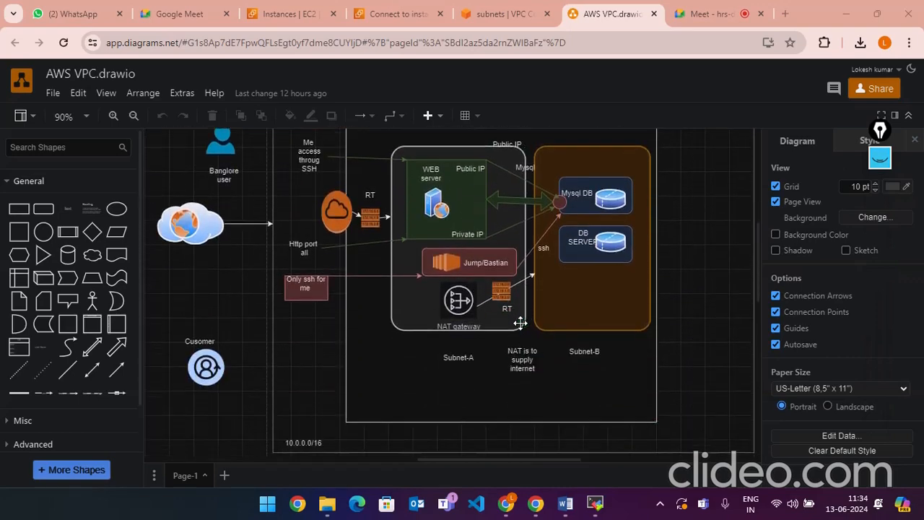
scroll(520, 323, down, 5)
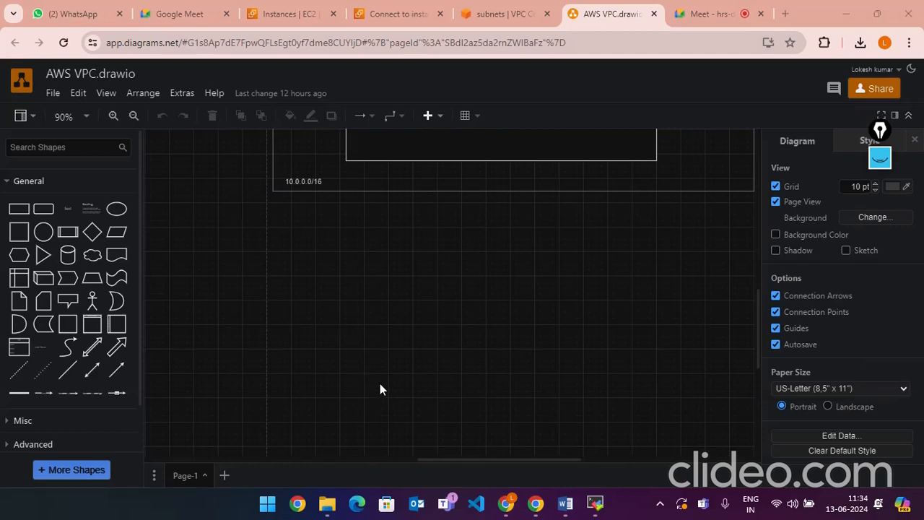
scroll(351, 325, up, 5)
click(877, 161)
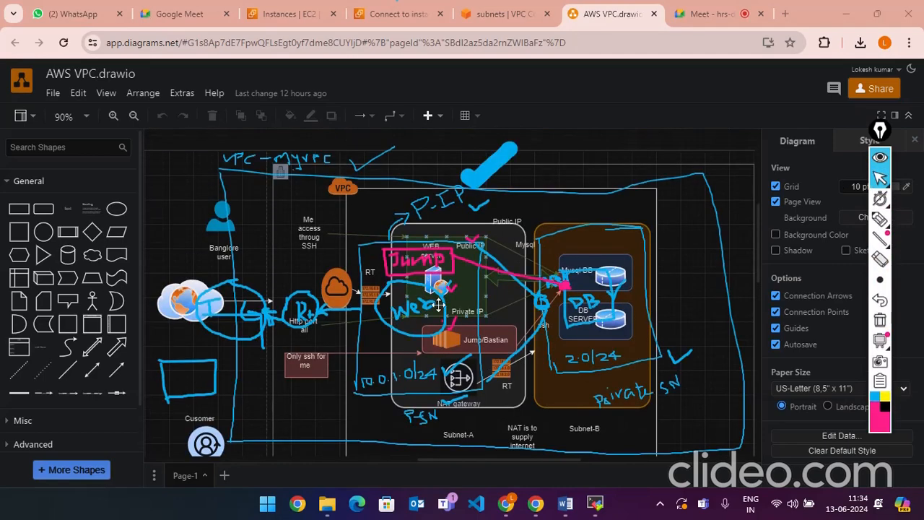
scroll(438, 305, down, 6)
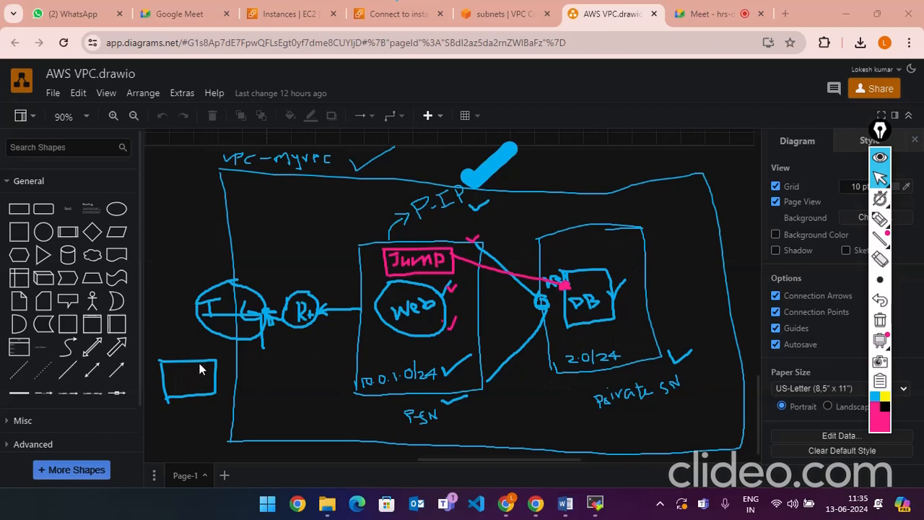
click(879, 157)
click(595, 509)
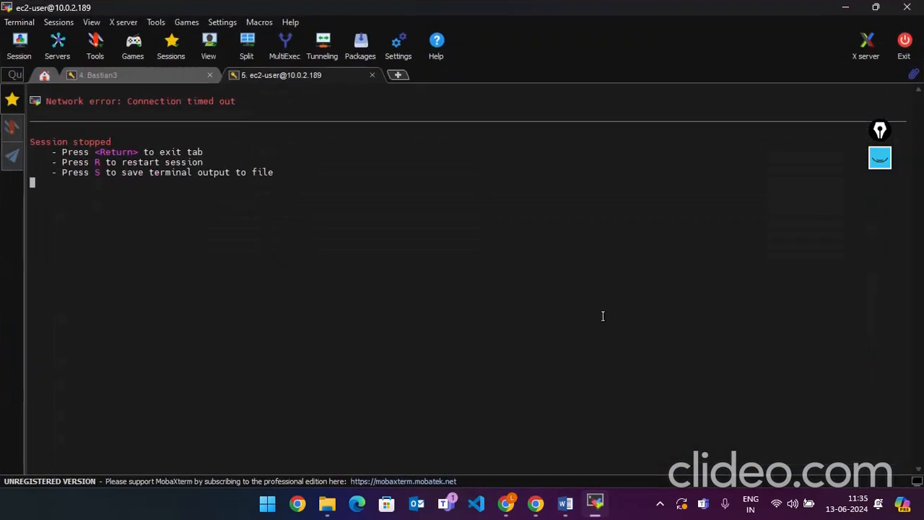
click(372, 75)
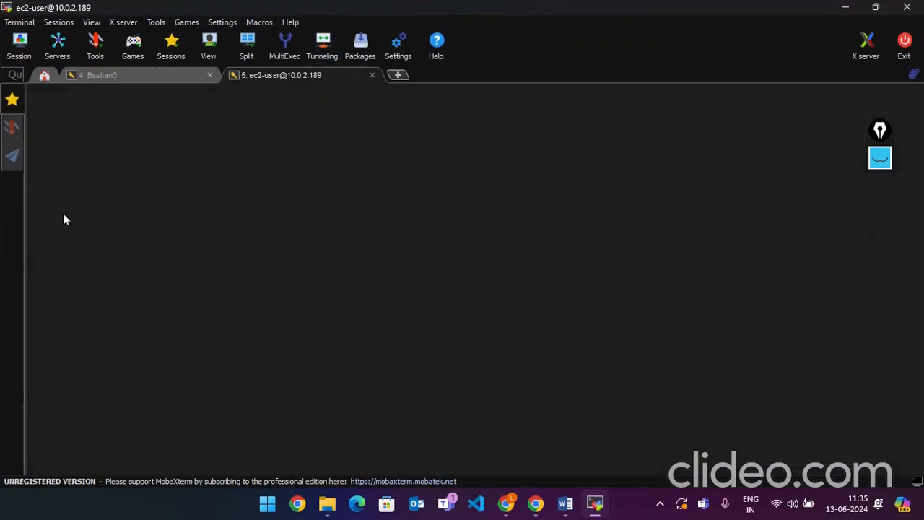
- Expand the MobaXterm sidebar and look through its macros, tools and saved sessions
drag(24, 254, 138, 274)
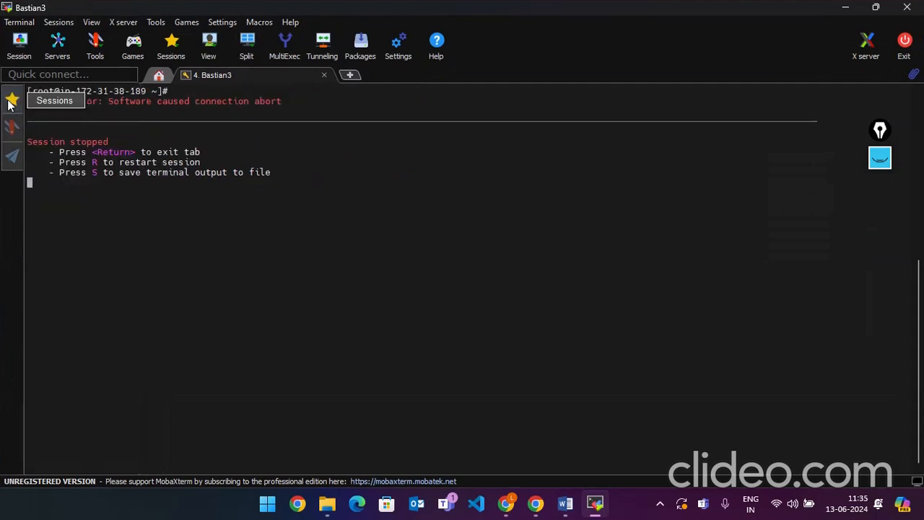
click(11, 128)
click(9, 156)
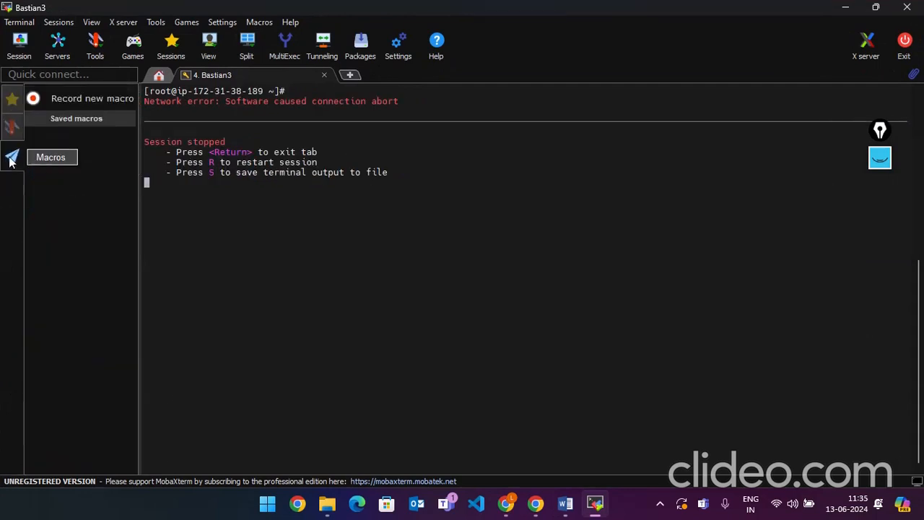
click(11, 101)
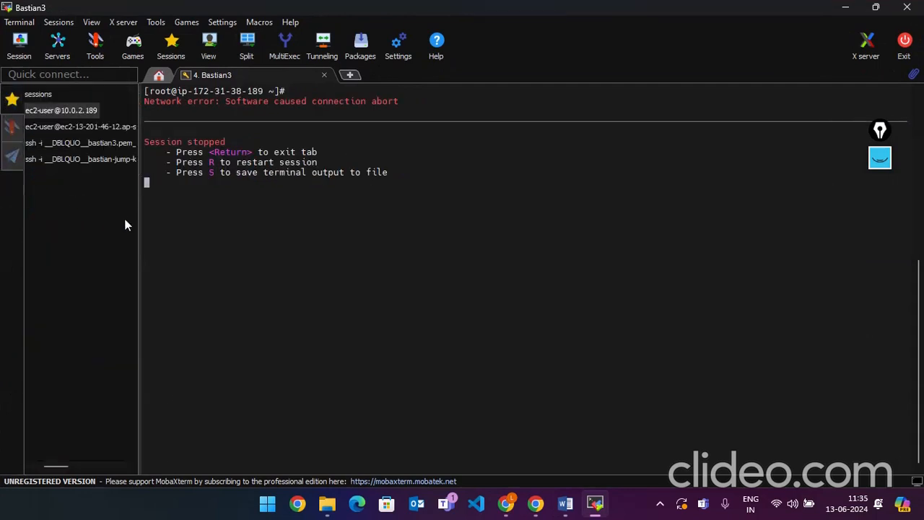
click(10, 127)
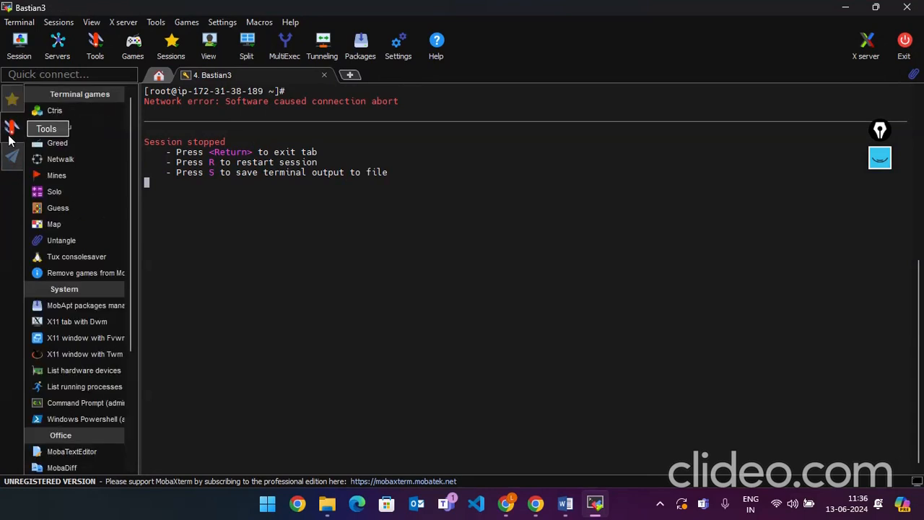
scroll(84, 238, down, 3)
scroll(89, 267, down, 2)
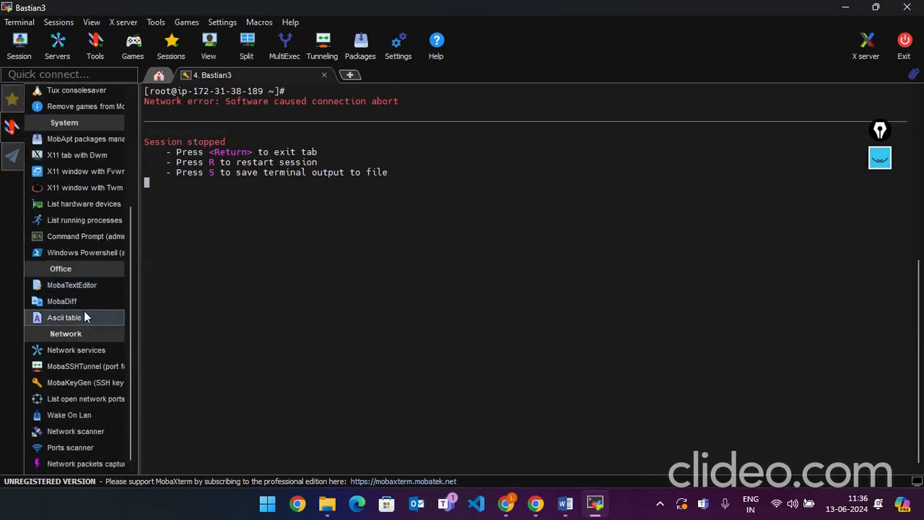
scroll(83, 310, up, 5)
click(8, 134)
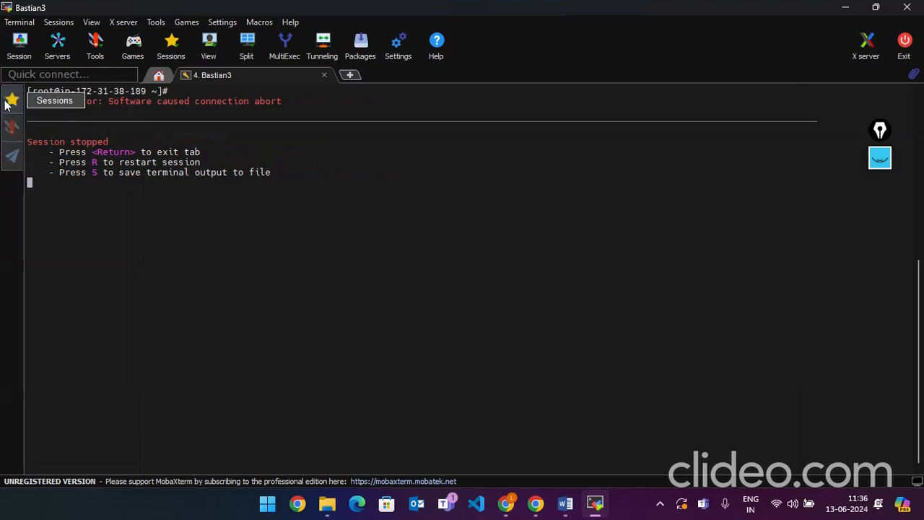
click(12, 99)
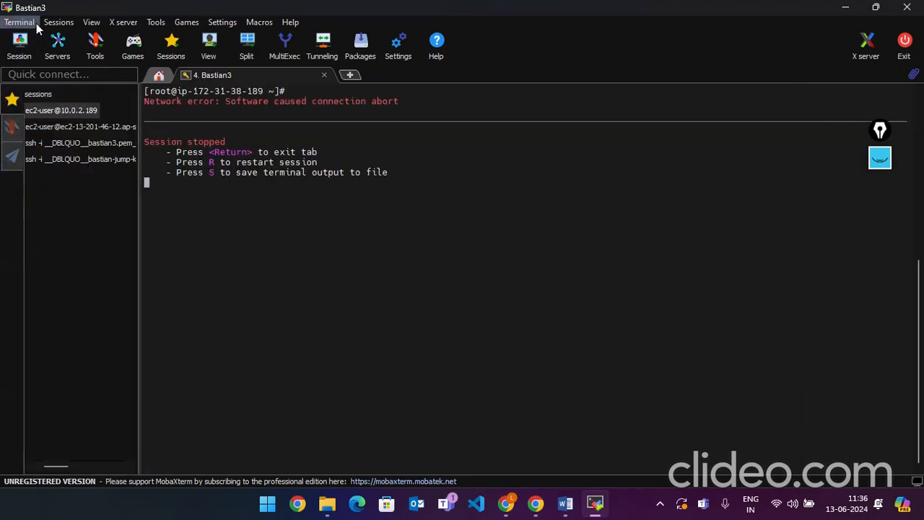
- Arrange a reduced MobaXterm window above a File Explorer window showing the Downloads folder, with the webserver1306 key file selected
drag(505, 10, 637, 61)
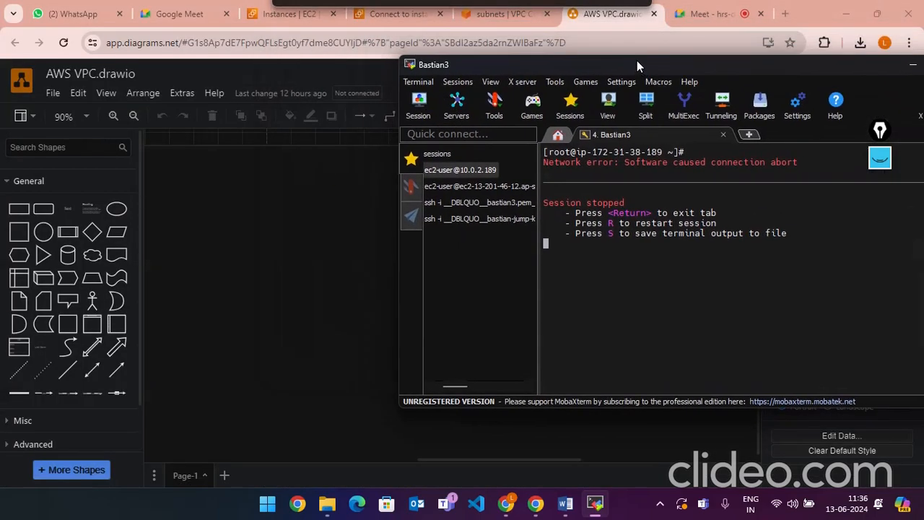
click(836, 18)
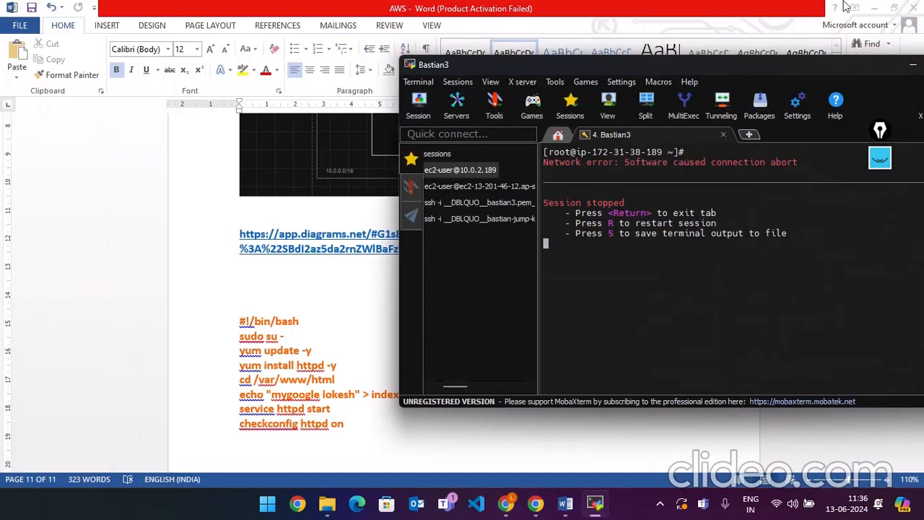
click(323, 507)
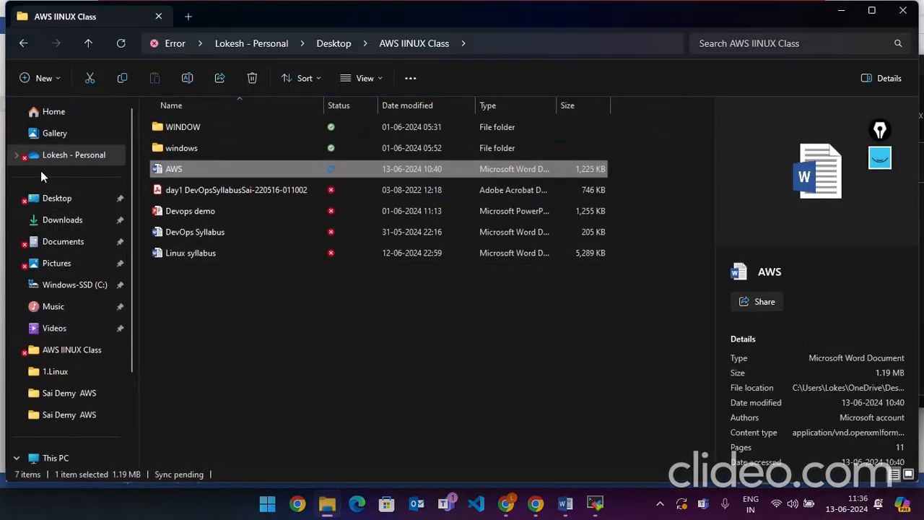
click(59, 220)
drag(599, 19, 634, 220)
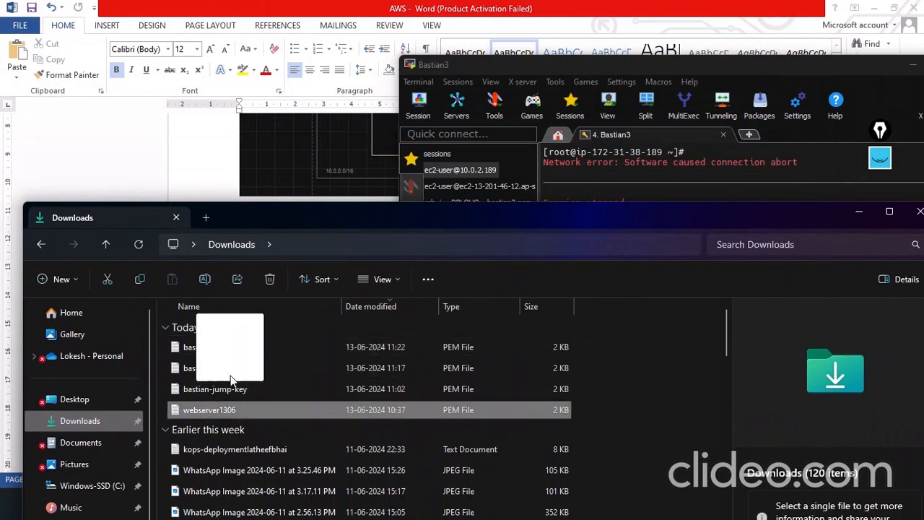
click(202, 410)
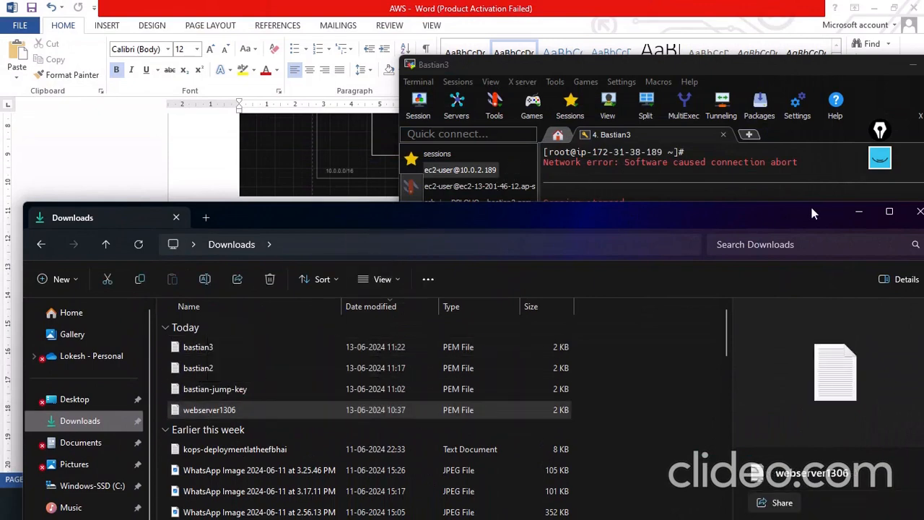
drag(811, 211, 817, 272)
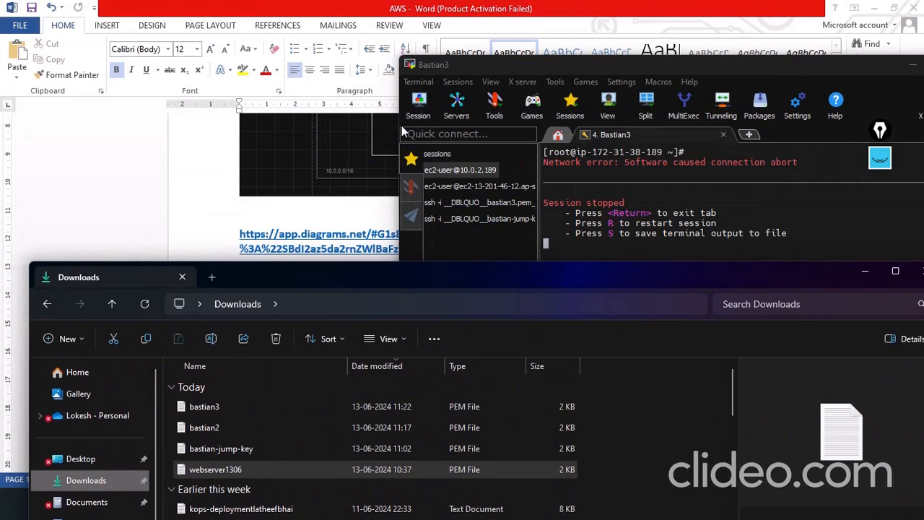
- Check the MobaXterm tools and macros, maximise its window and close the stopped Bastian3 session
click(408, 189)
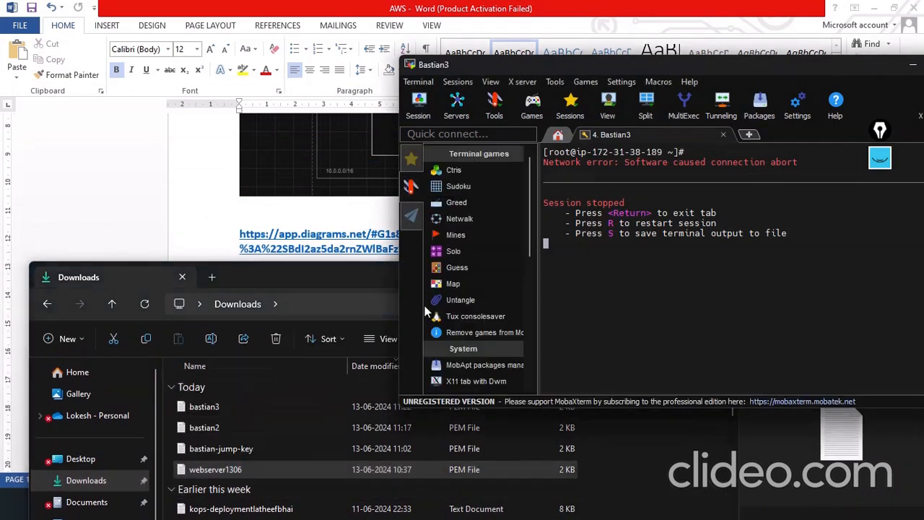
click(411, 215)
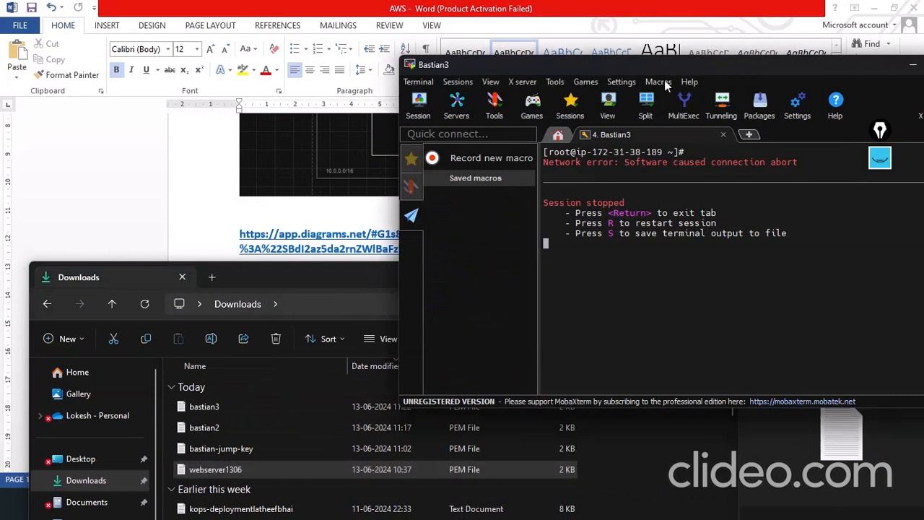
double_click(872, 66)
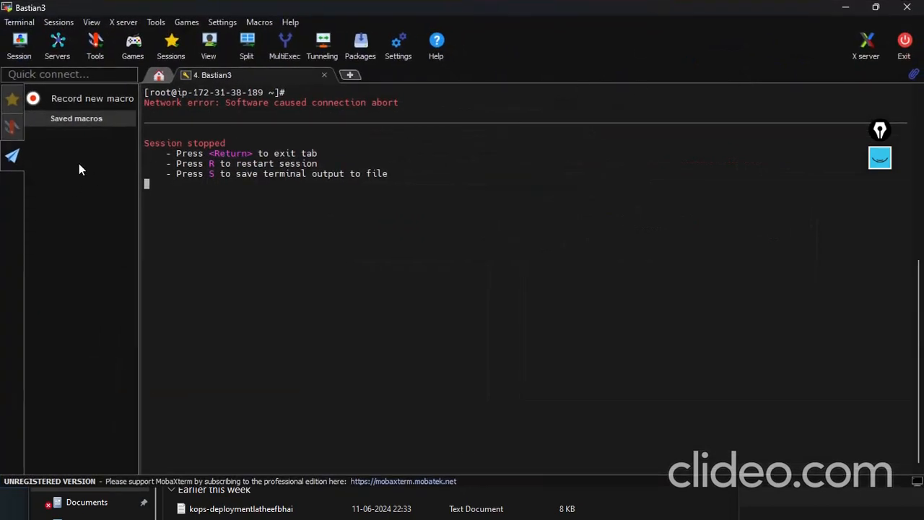
click(12, 99)
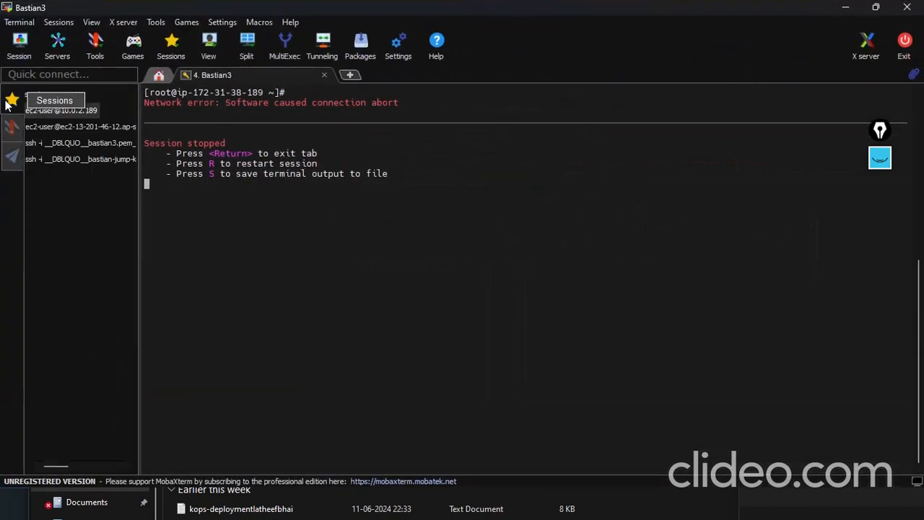
click(324, 75)
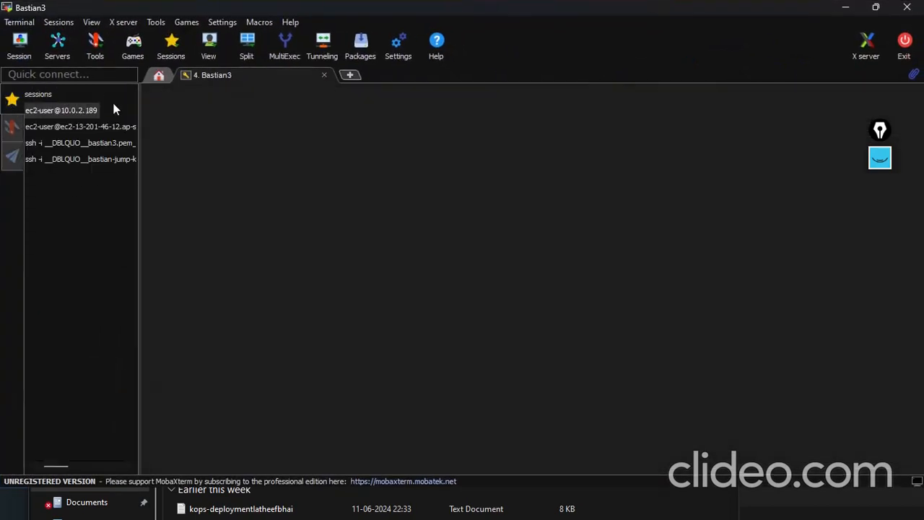
click(11, 128)
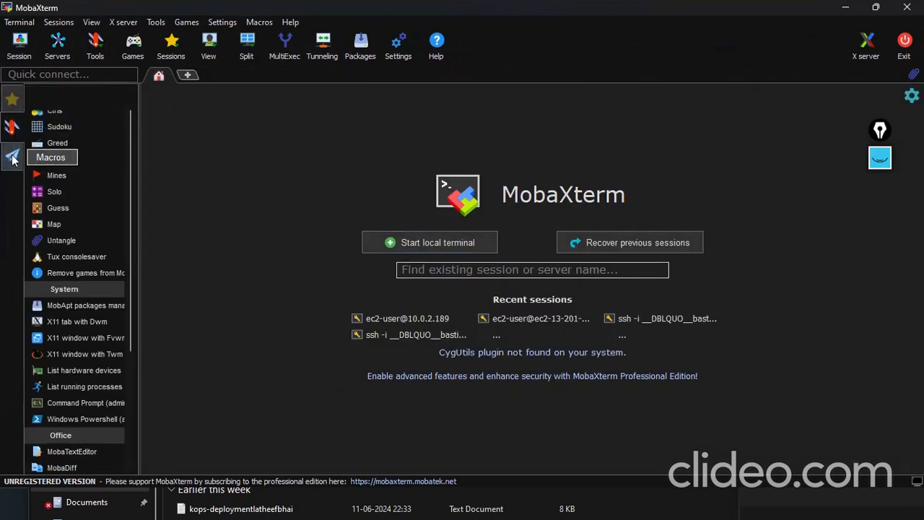
click(11, 155)
click(12, 99)
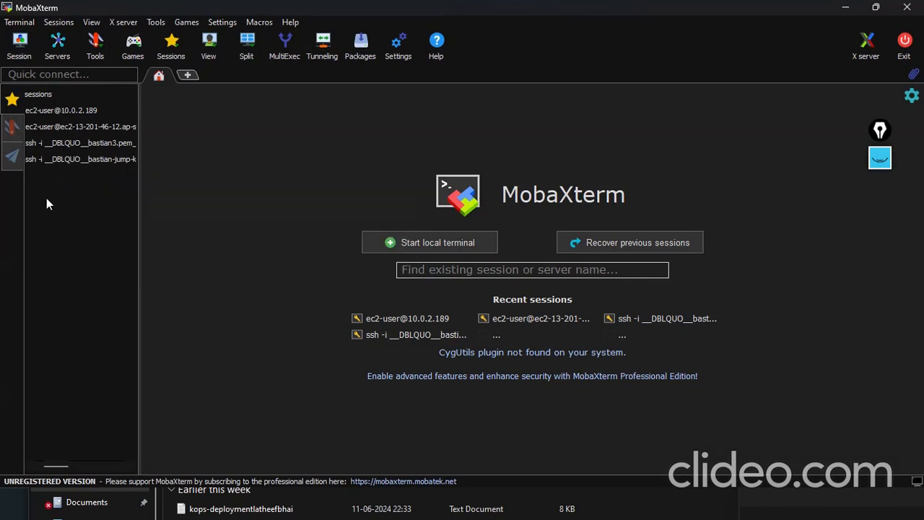
click(55, 161)
click(65, 146)
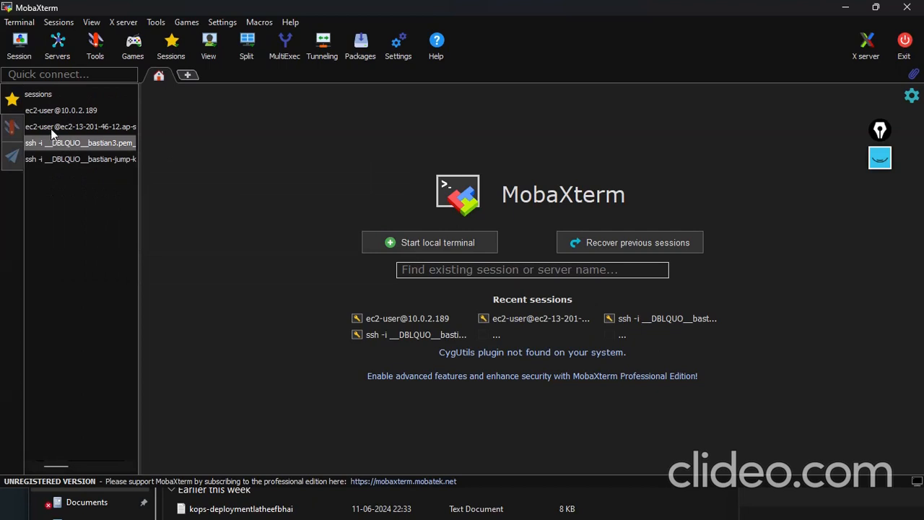
click(51, 129)
click(56, 110)
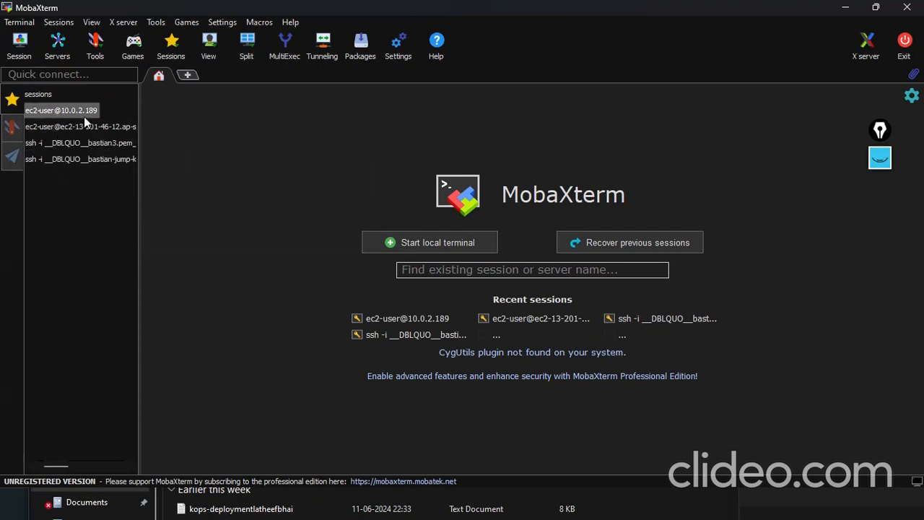
click(64, 130)
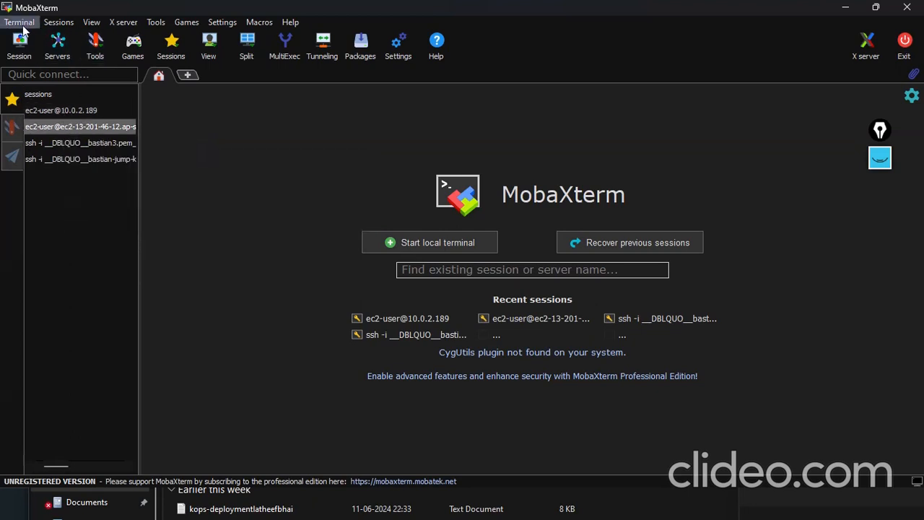
click(57, 24)
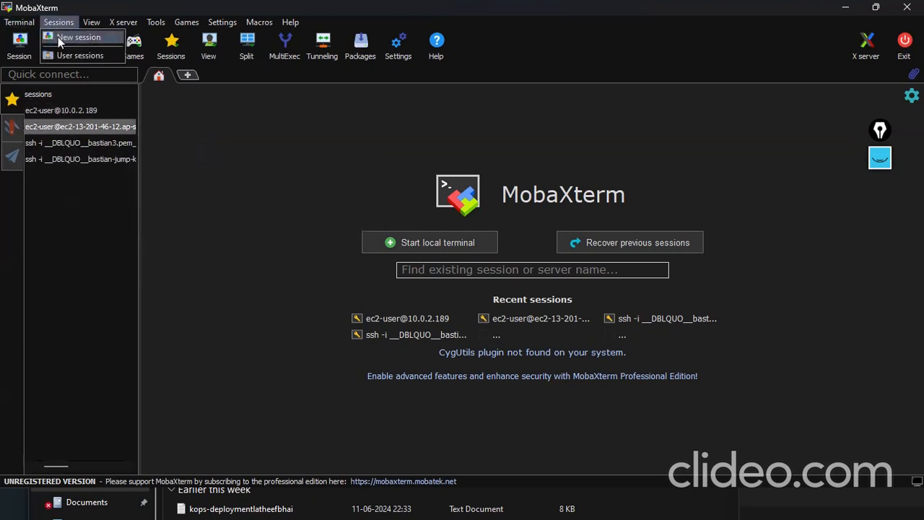
click(73, 37)
click(198, 109)
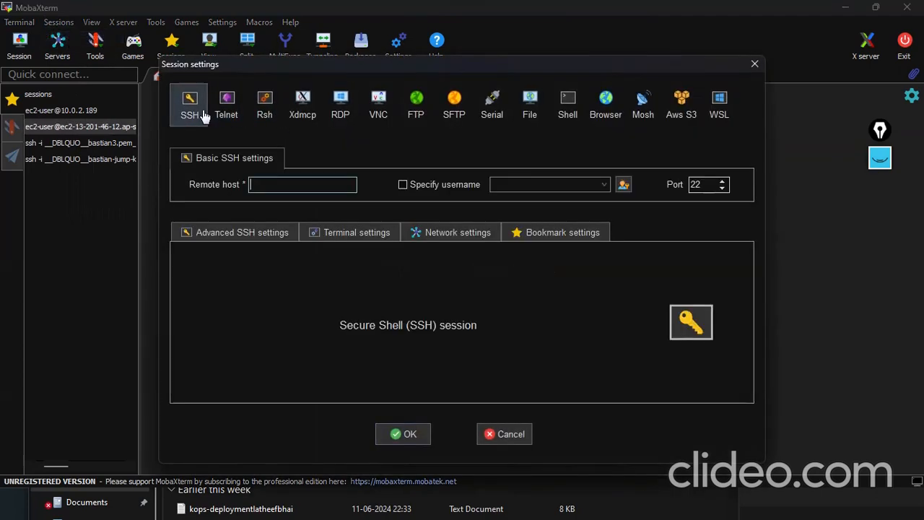
click(286, 185)
click(754, 64)
- Minimise MobaXterm and the Downloads folder window, and switch to the Chrome window with the AWS console tabs
click(845, 7)
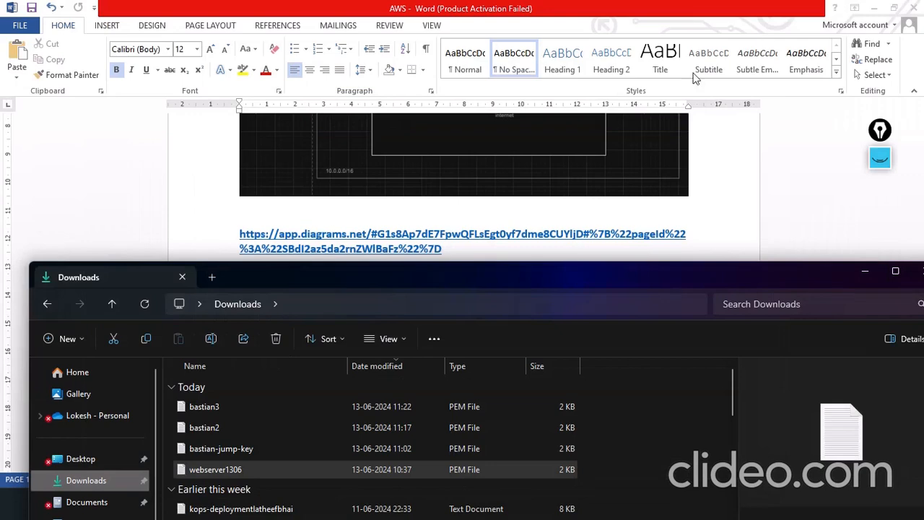
click(866, 272)
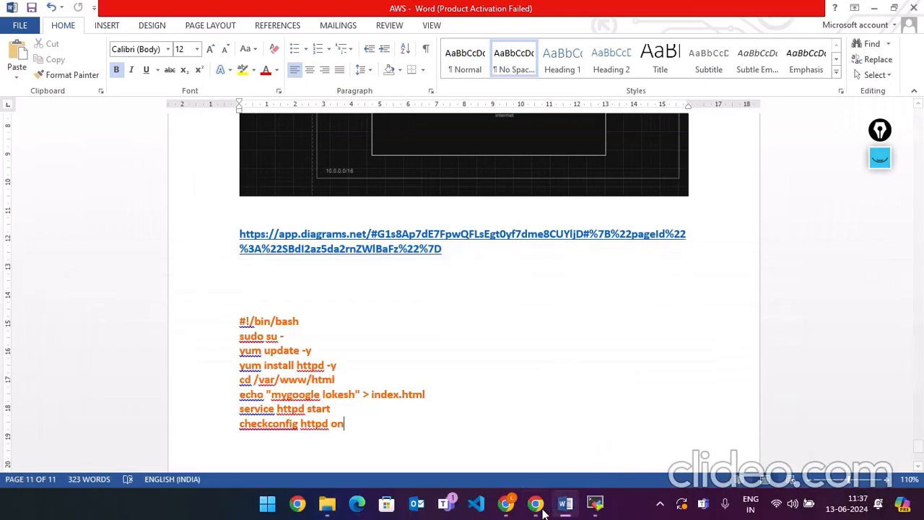
mouse_move(496, 509)
click(458, 450)
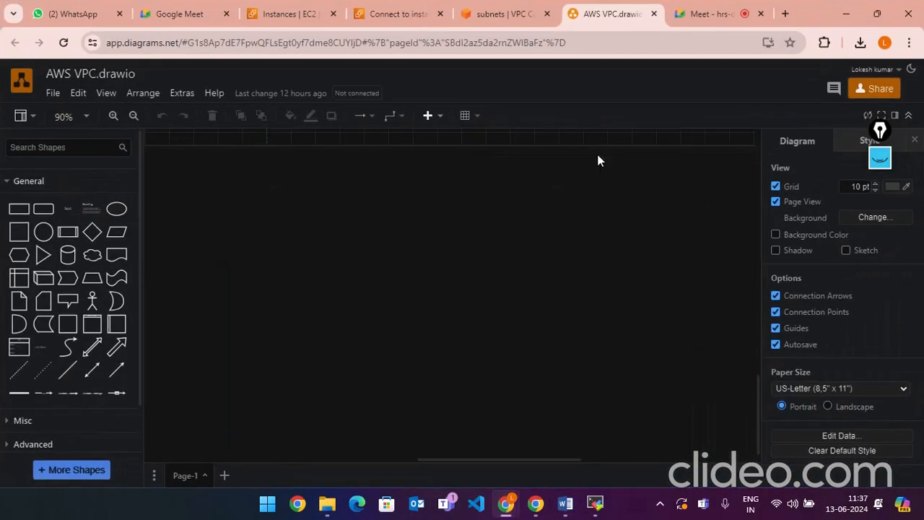
- Examine the connection options for the mysql-db instance and copy its example SSH command, ending on the EC2 Instance Connect settings
click(384, 13)
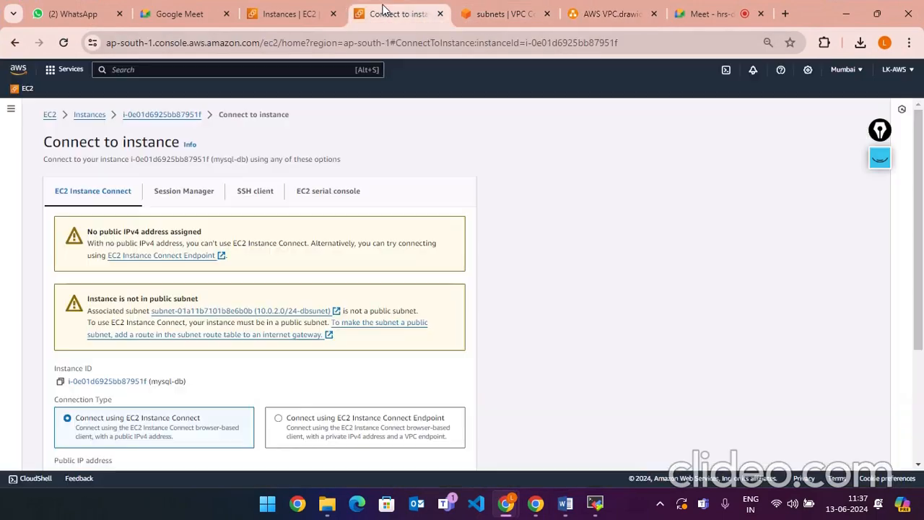
scroll(320, 322, down, 3)
scroll(321, 328, up, 4)
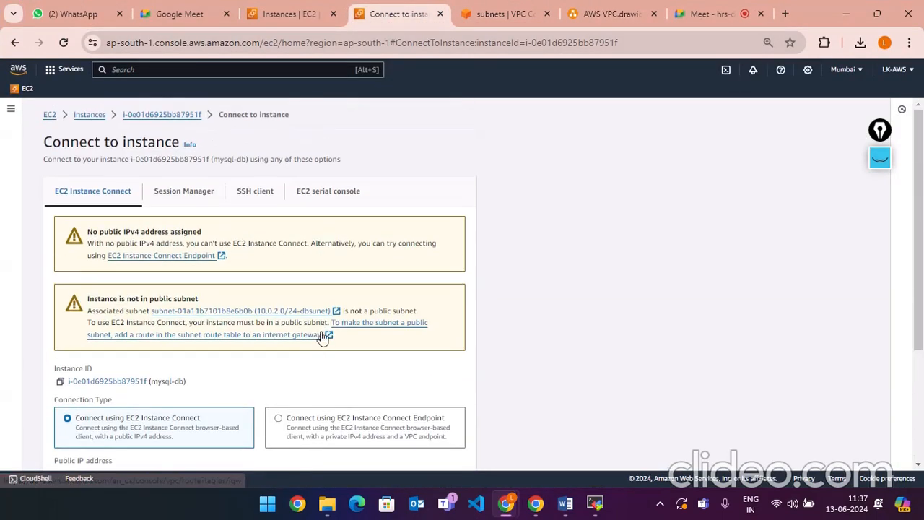
click(253, 191)
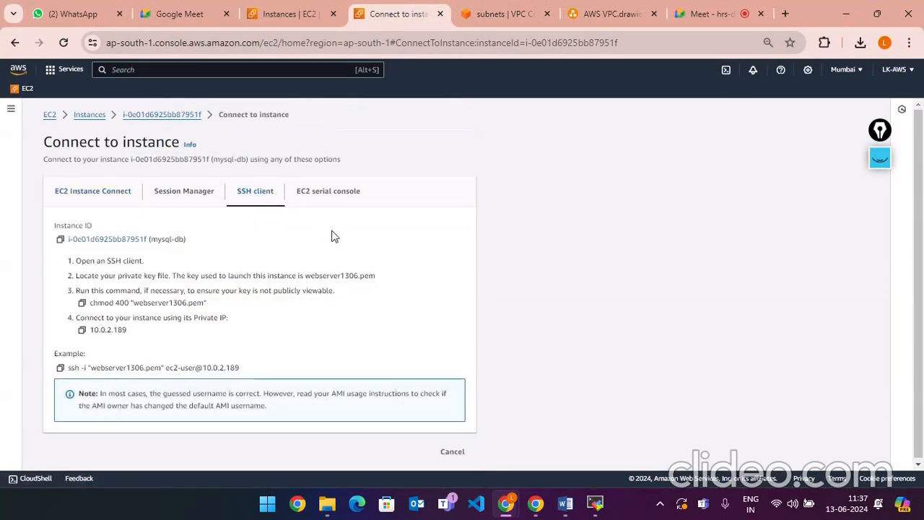
click(60, 366)
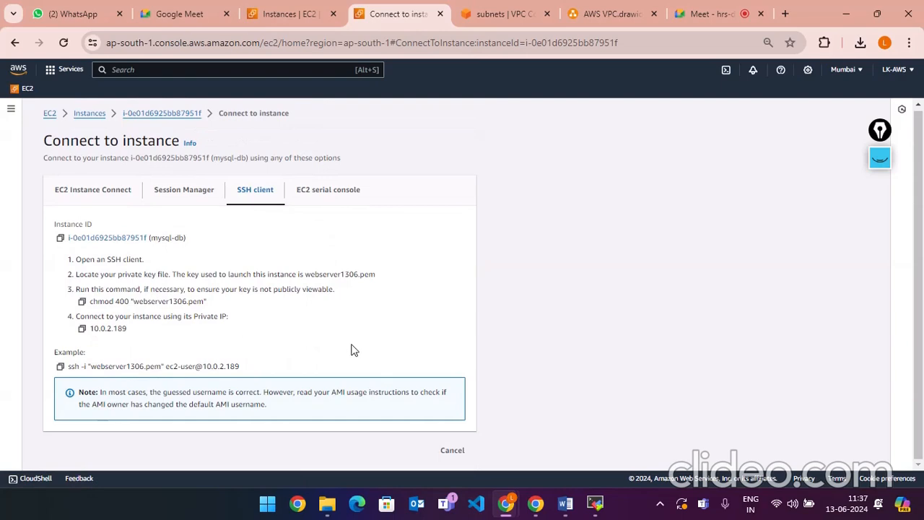
click(69, 189)
scroll(361, 322, down, 3)
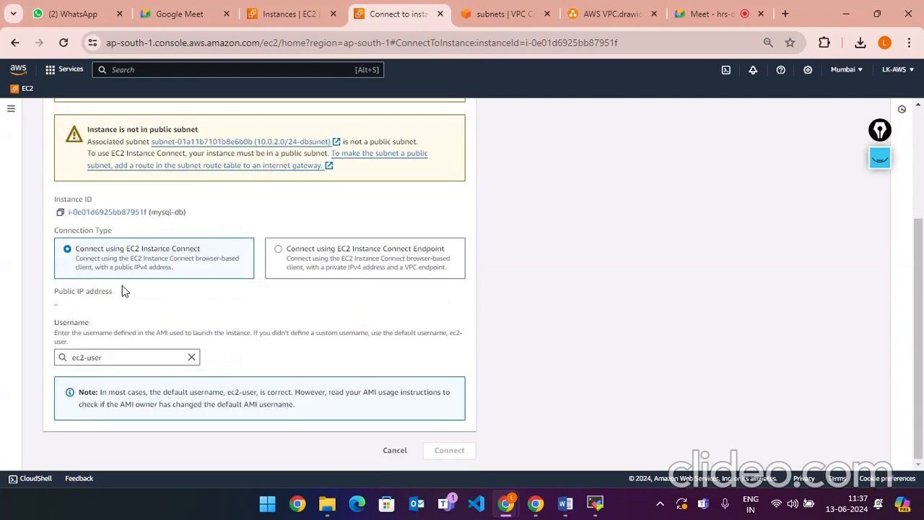
- Switch to the Google Meet call, unmute the microphone and mute it again
click(704, 13)
click(360, 465)
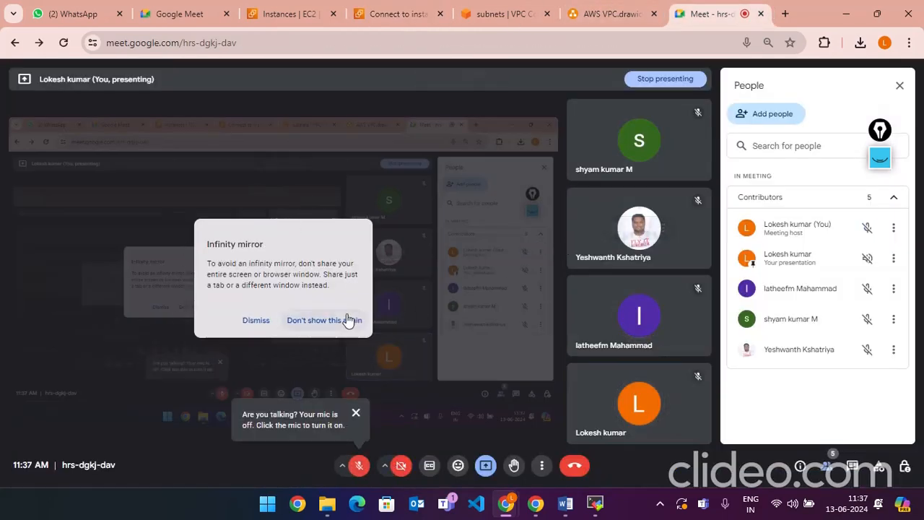
mouse_move(608, 12)
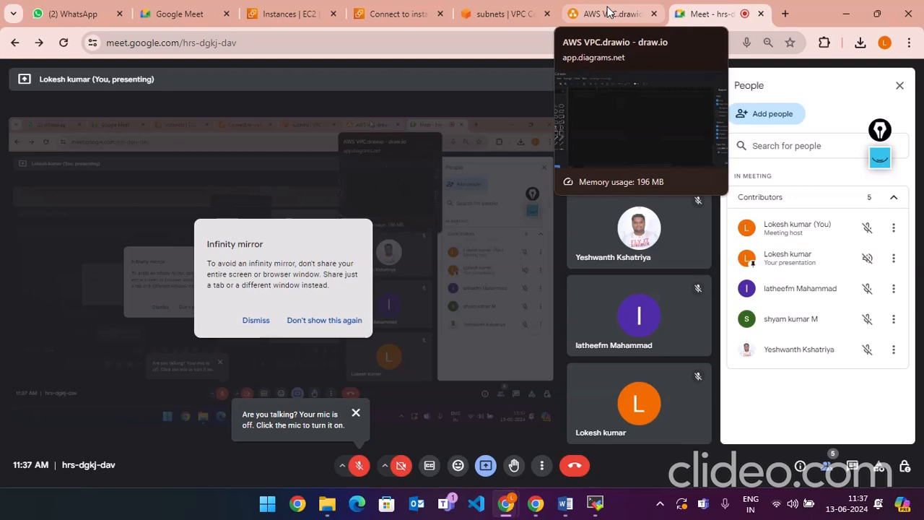
click(358, 466)
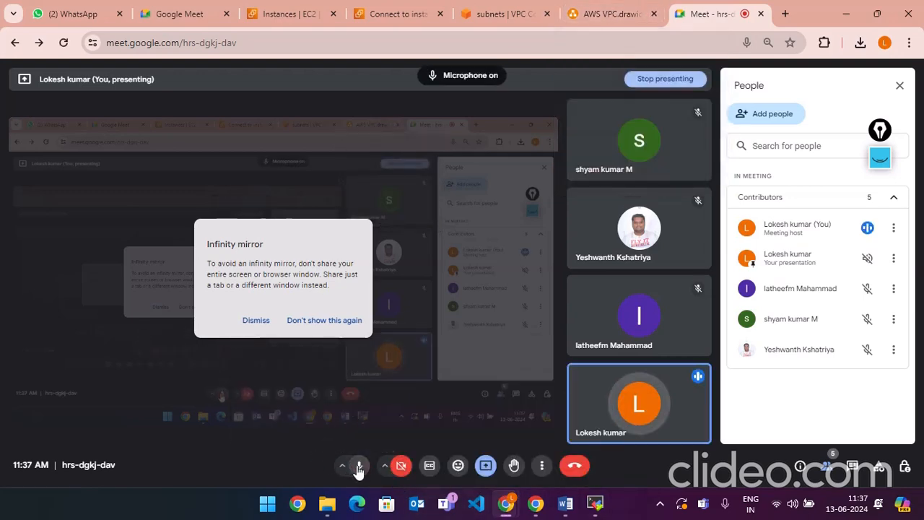
click(359, 466)
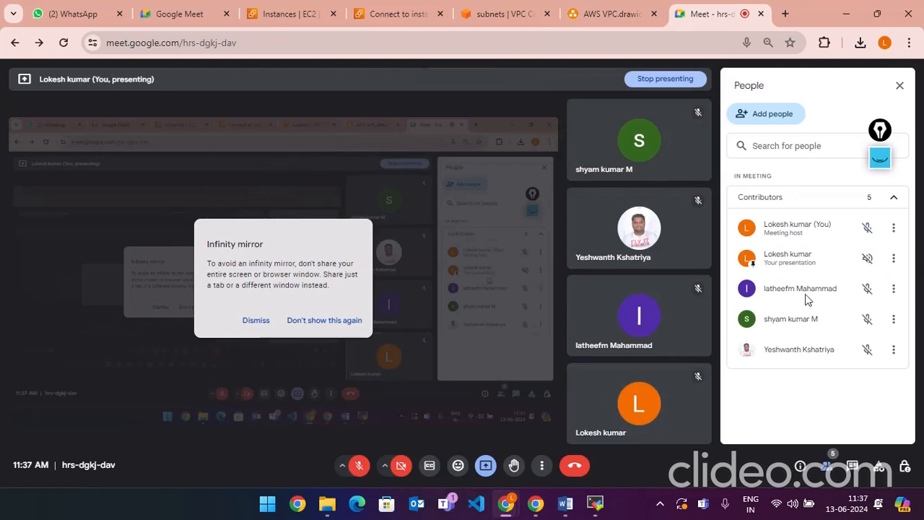
- Try to connect to the bastian3 instance through EC2 Instance Connect with the username ec2-user
click(295, 13)
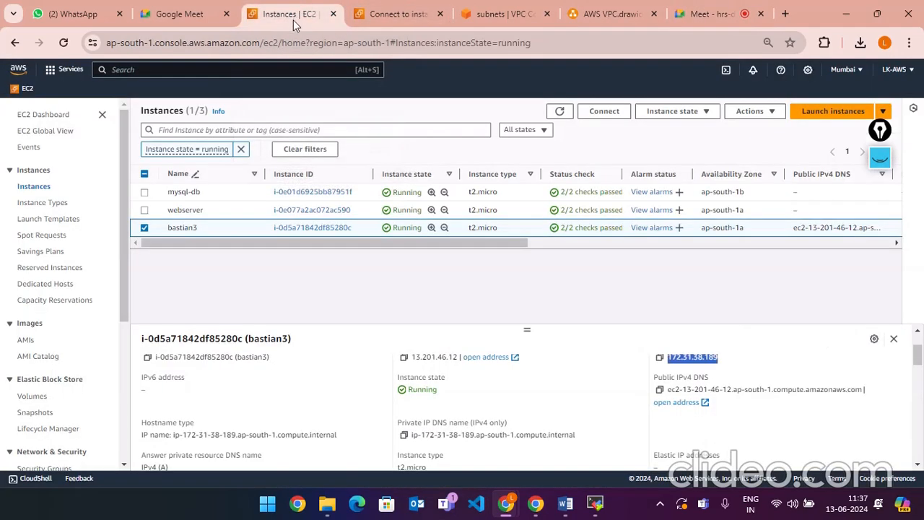
click(145, 192)
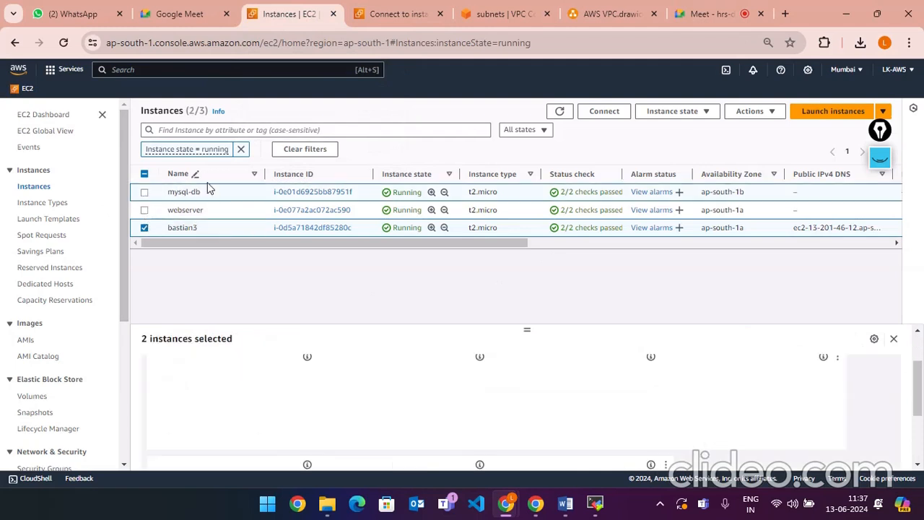
click(600, 115)
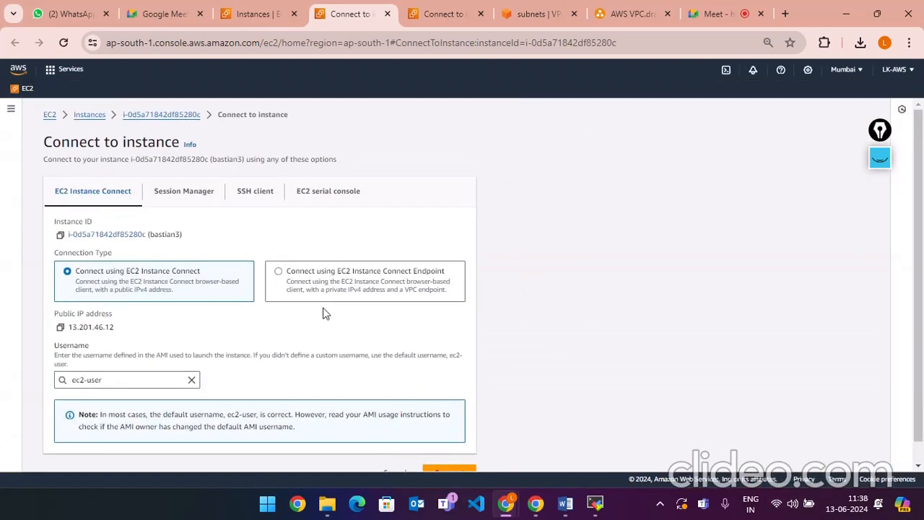
scroll(457, 397, down, 1)
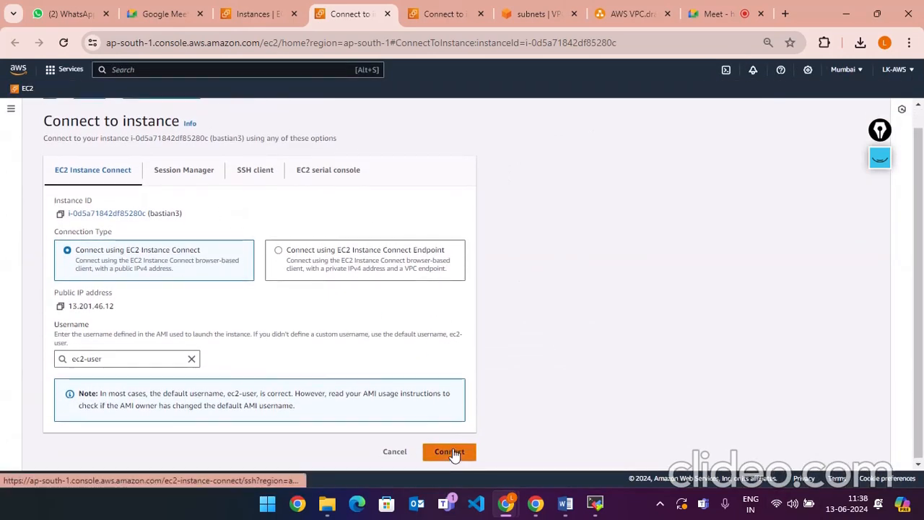
click(451, 451)
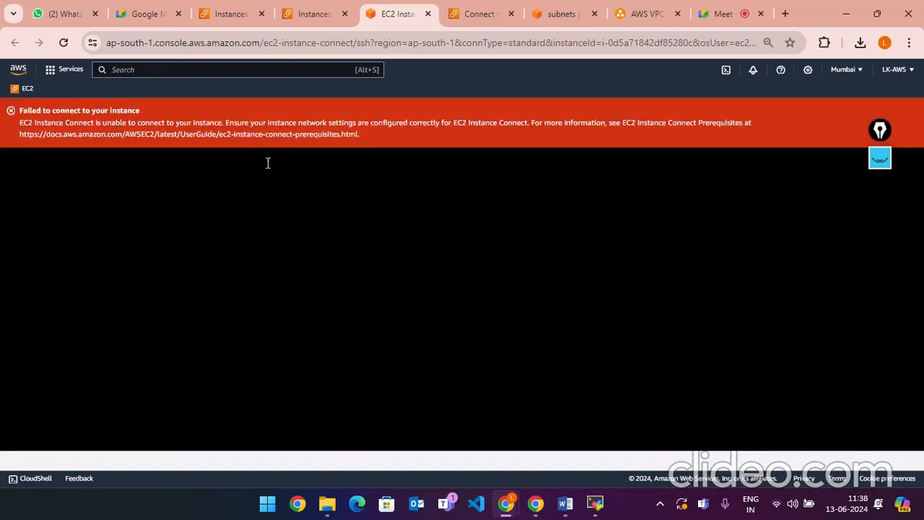
- Return to the unfiltered EC2 instances list, deselect bastian3 and select the mysql-db instance
click(312, 13)
click(229, 15)
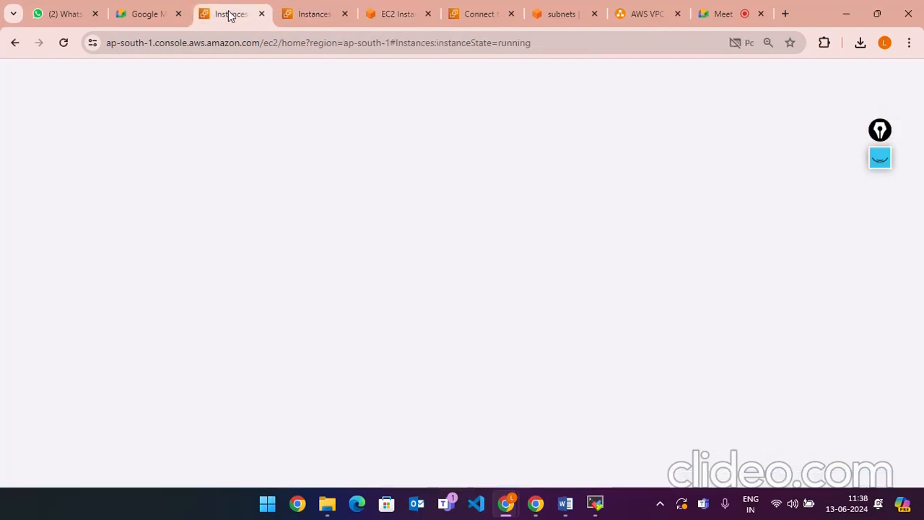
click(301, 5)
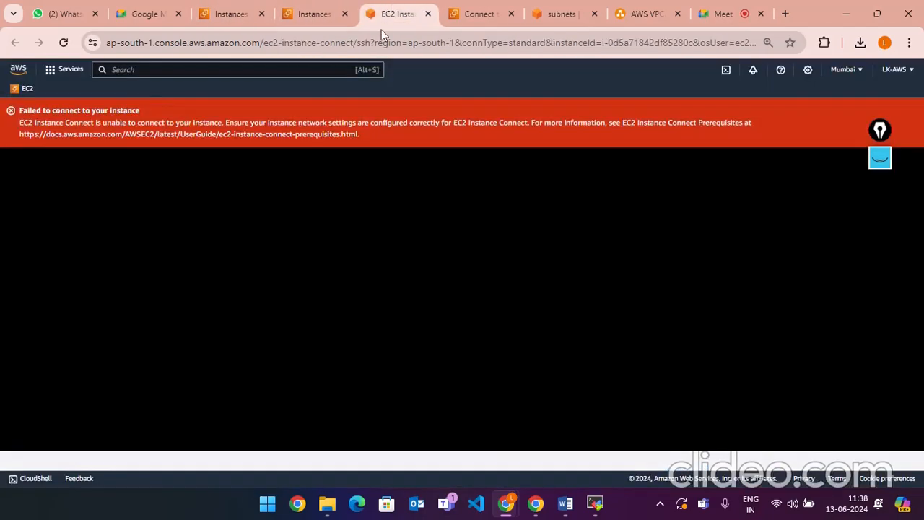
click(395, 14)
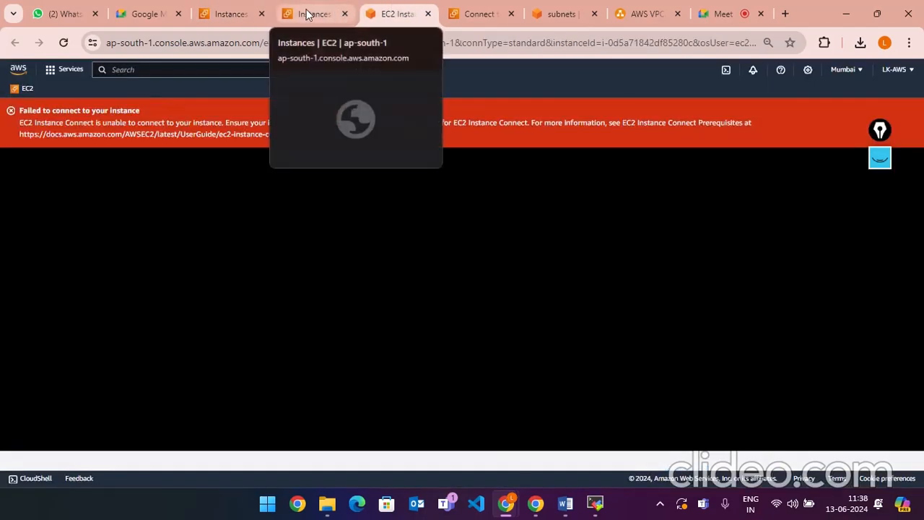
click(309, 15)
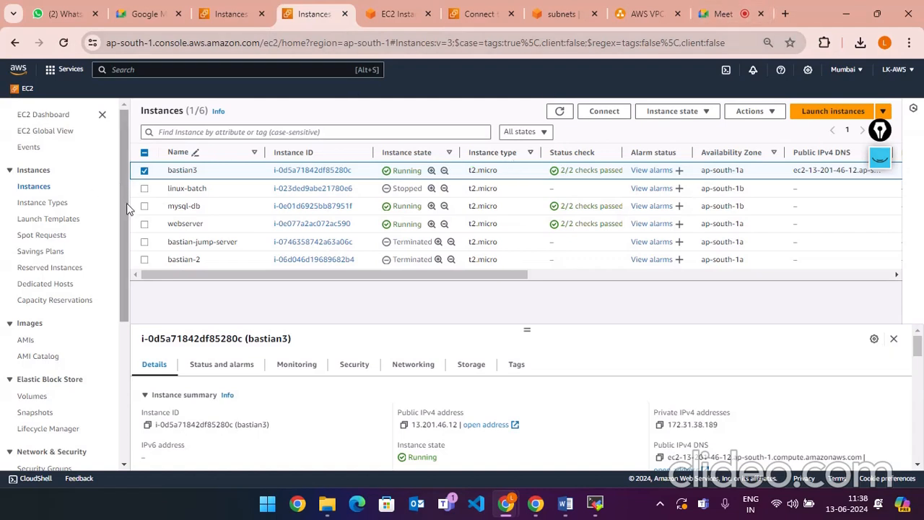
click(144, 172)
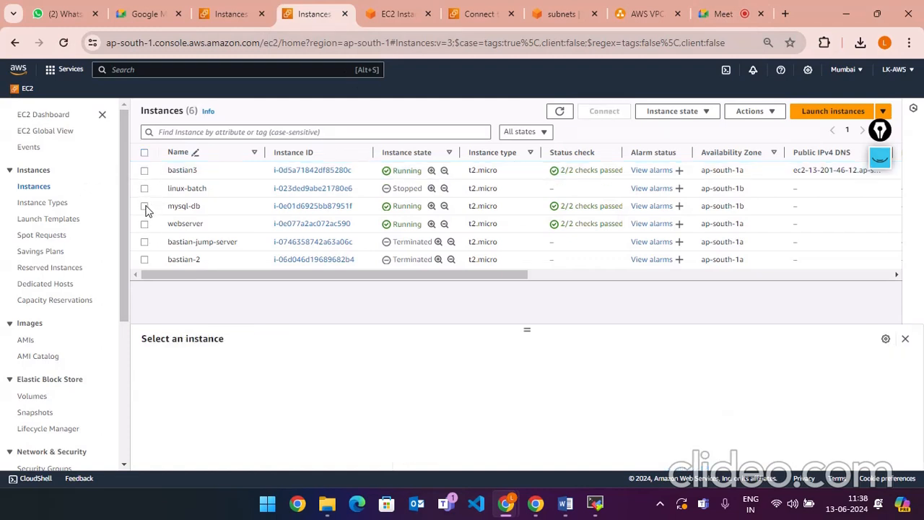
click(145, 207)
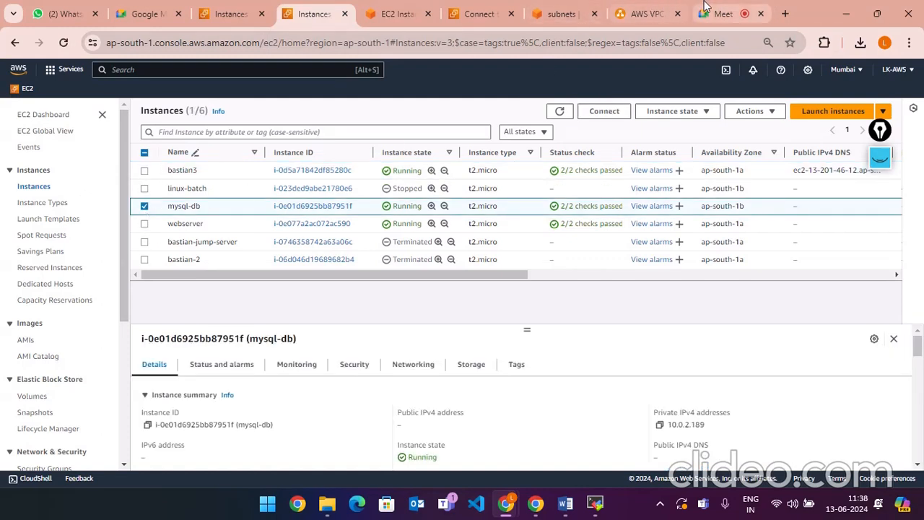
- Turn on the microphone in the Google Meet call and return to the EC2 instances list
click(722, 14)
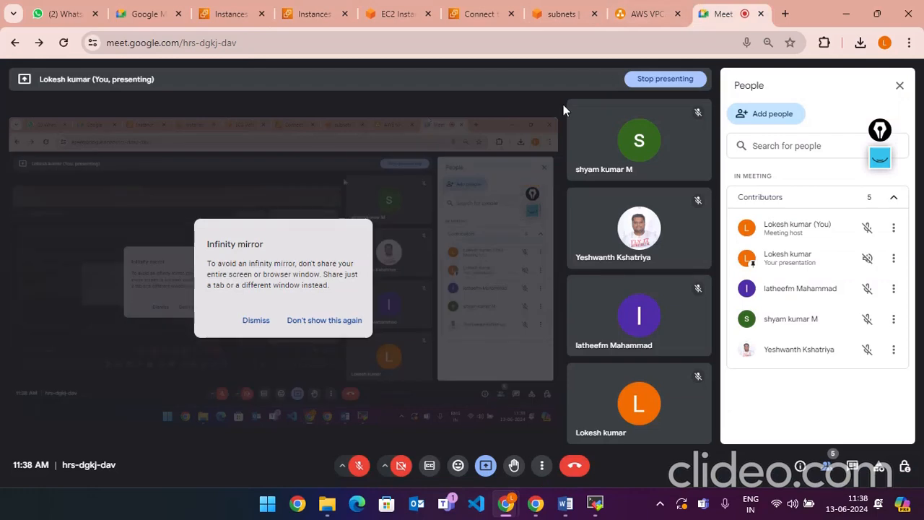
click(357, 466)
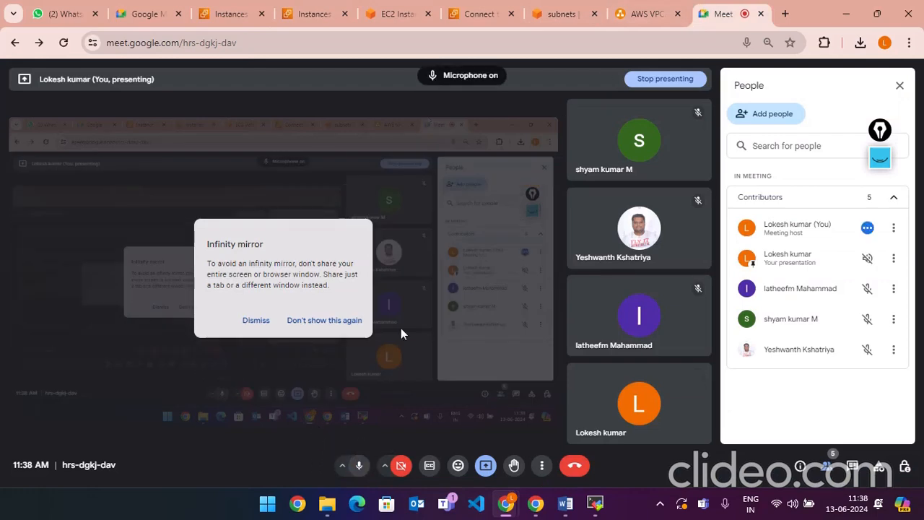
click(314, 17)
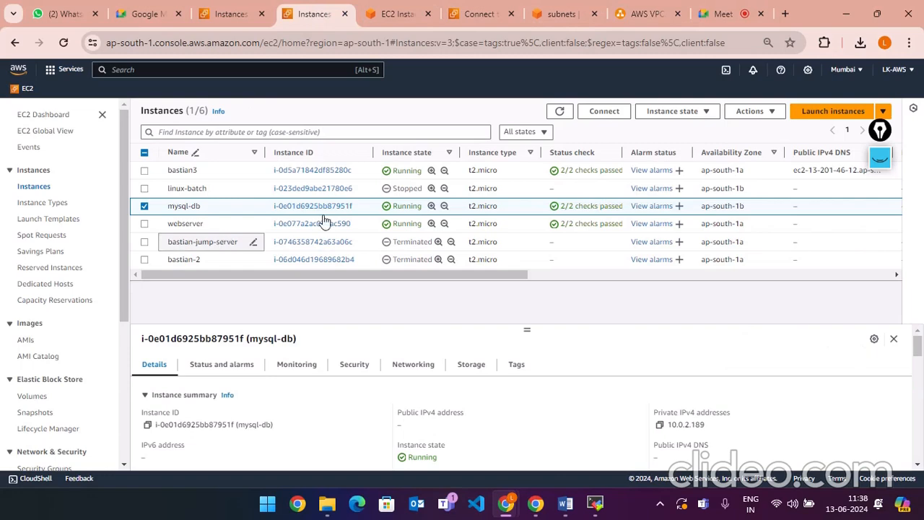
- Open the connection page for the mysql-db instance and show its SSH client instructions
click(601, 112)
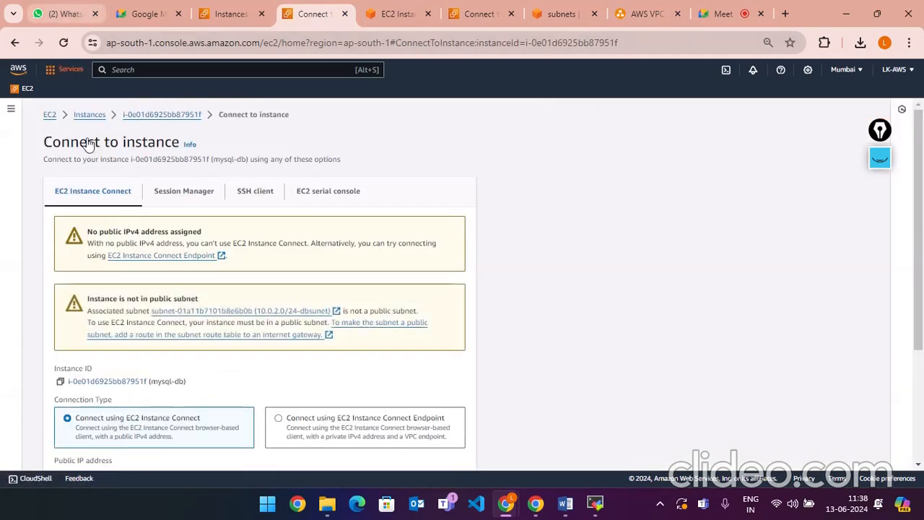
scroll(262, 227, down, 3)
scroll(248, 256, up, 3)
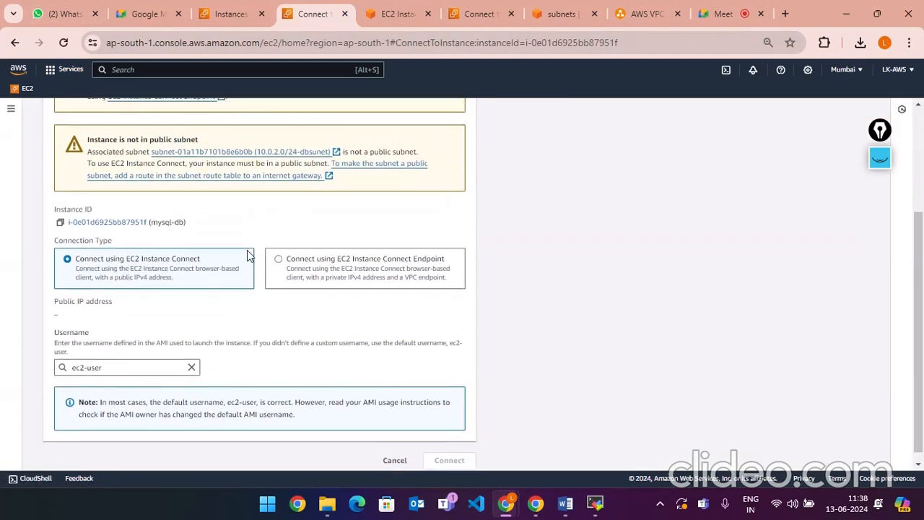
click(264, 197)
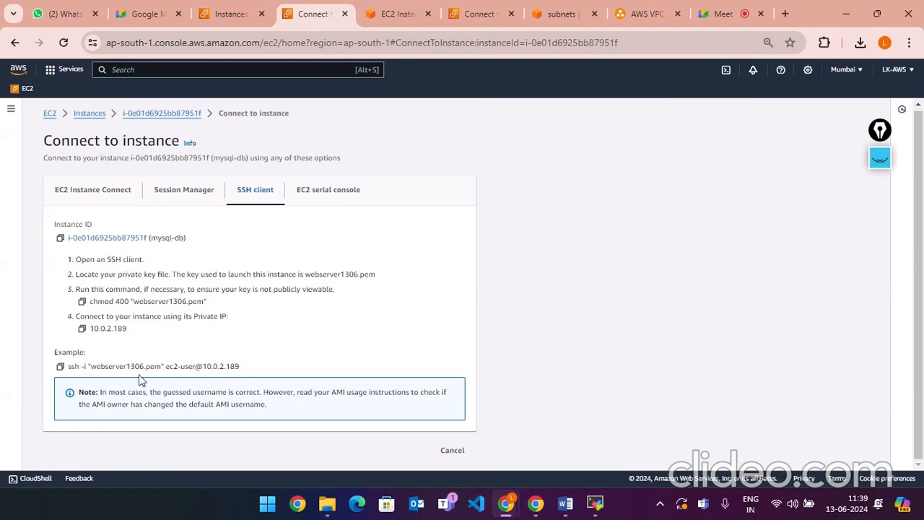
- Copy the example SSH command for mysql-db and paste it as the remote host of a new SSH session in MobaXterm
click(60, 367)
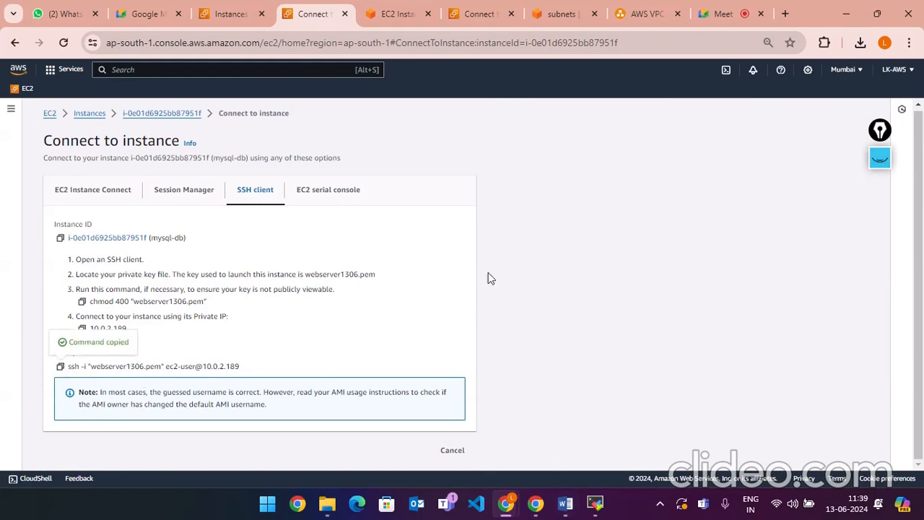
click(595, 503)
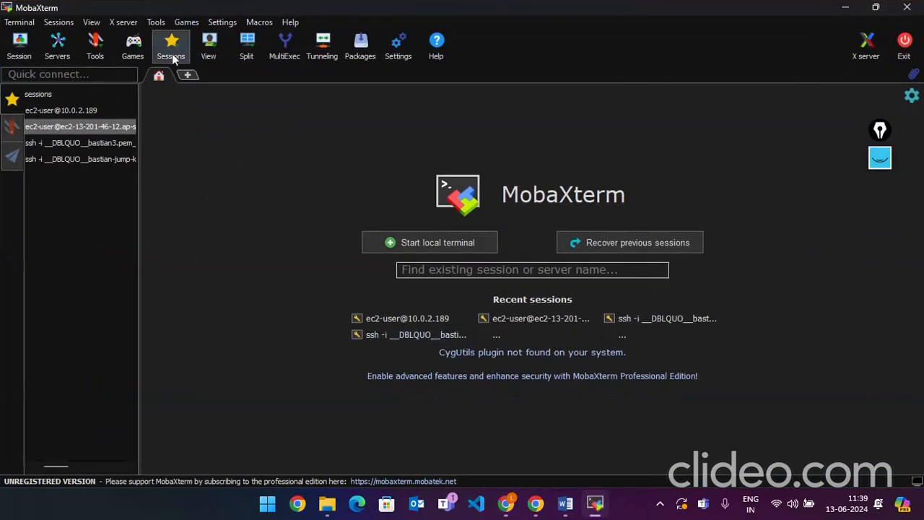
click(60, 23)
click(76, 36)
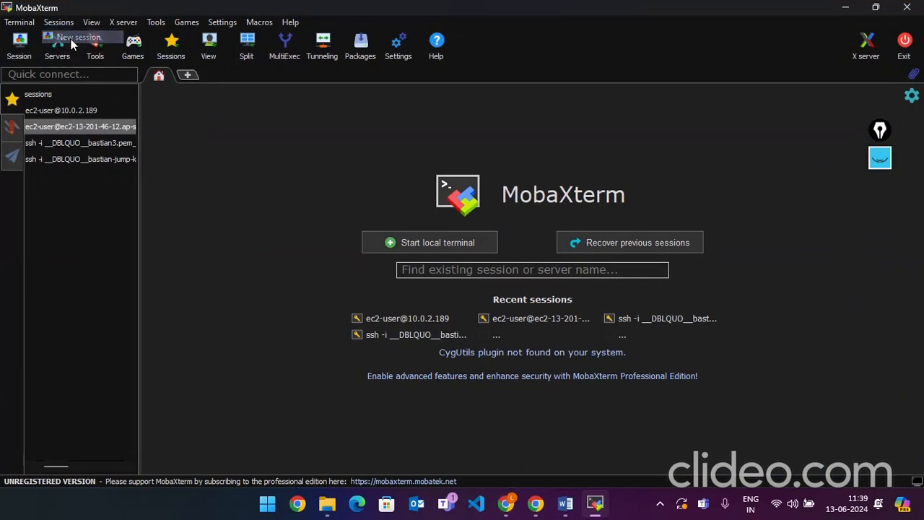
click(189, 107)
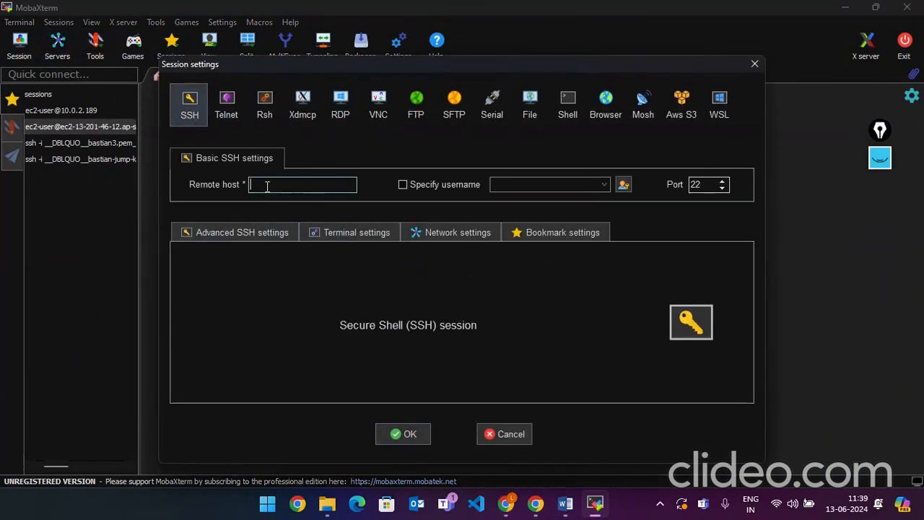
key(ctrl+v)
- Set the webserver1306 PEM file from Downloads as the session's private key and try to connect
click(264, 232)
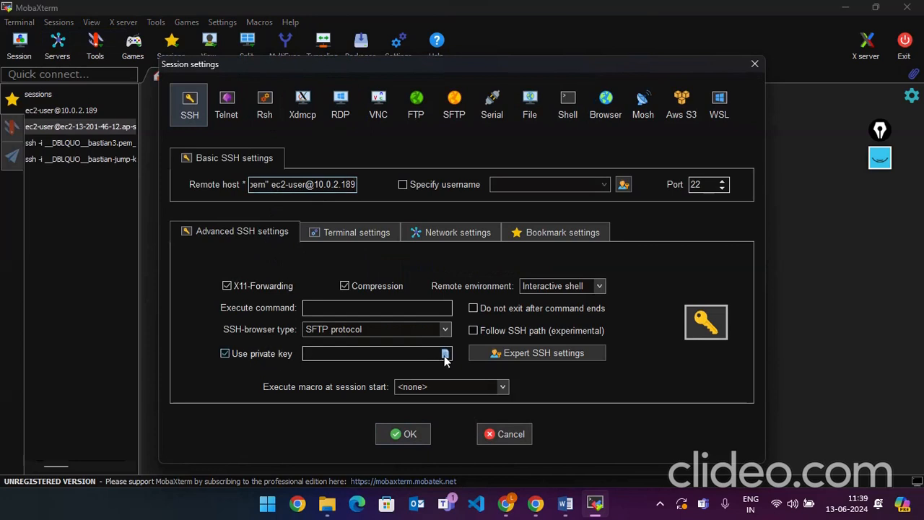
click(446, 354)
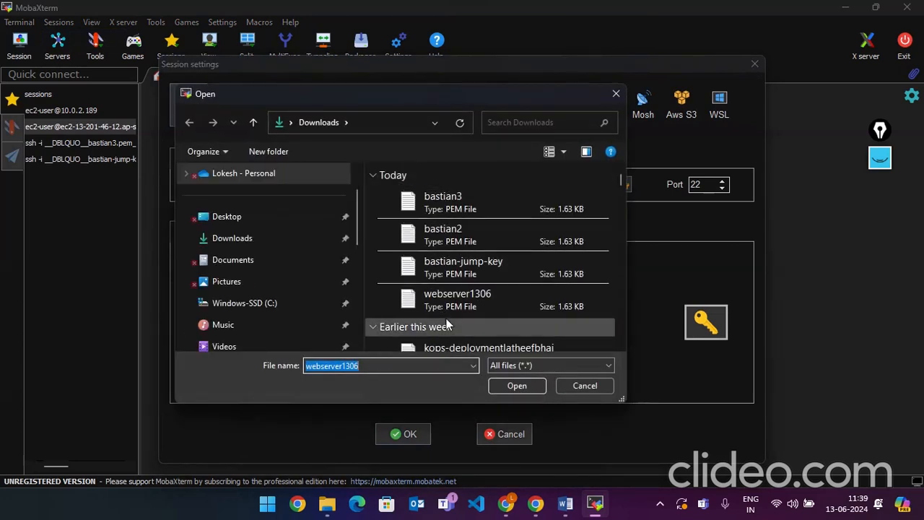
click(444, 307)
click(517, 386)
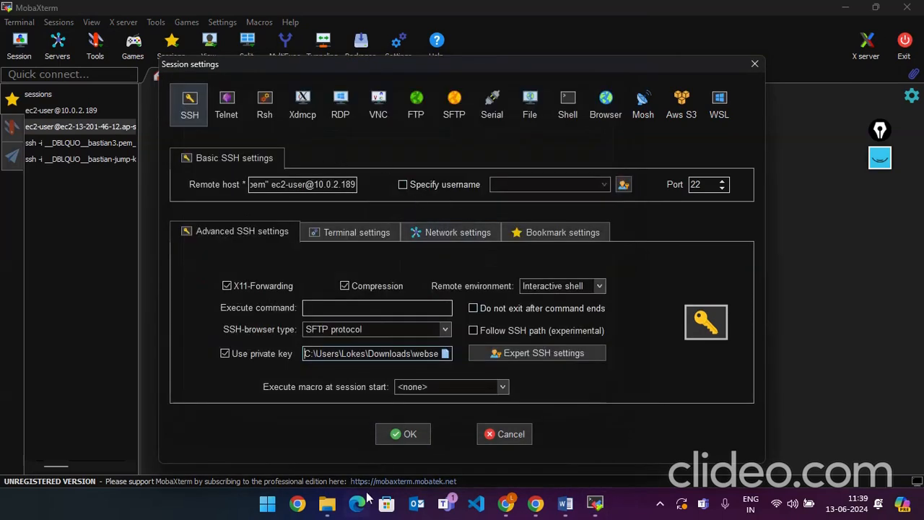
click(412, 439)
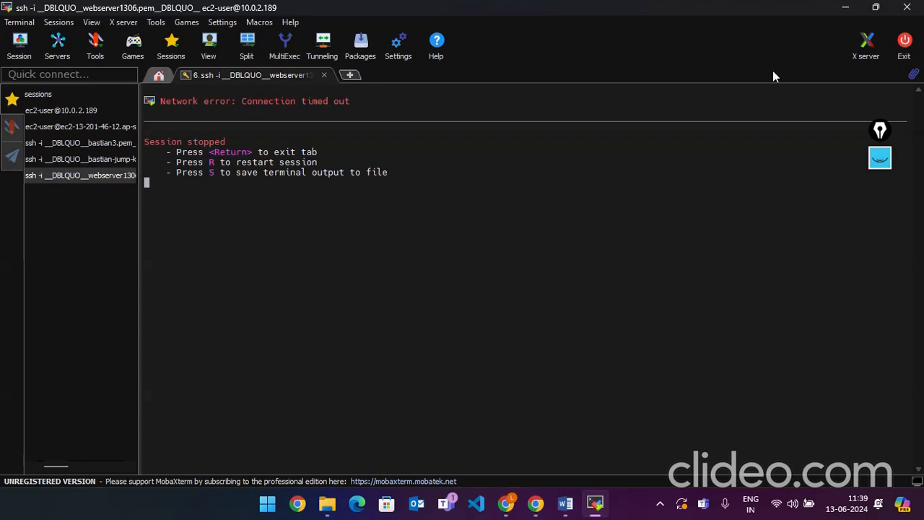
- Switch back to the AWS console, return to the running instances list and examine the security details and inbound rules of mysql-db
click(845, 8)
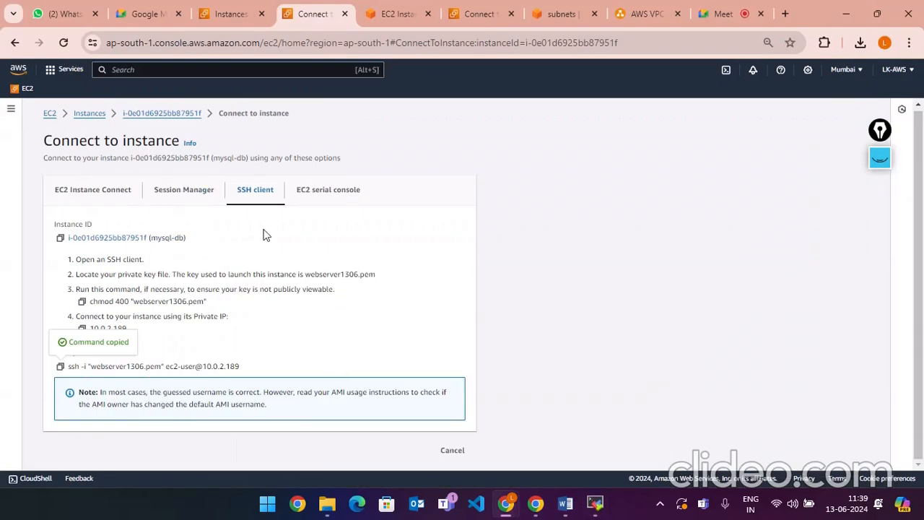
click(49, 114)
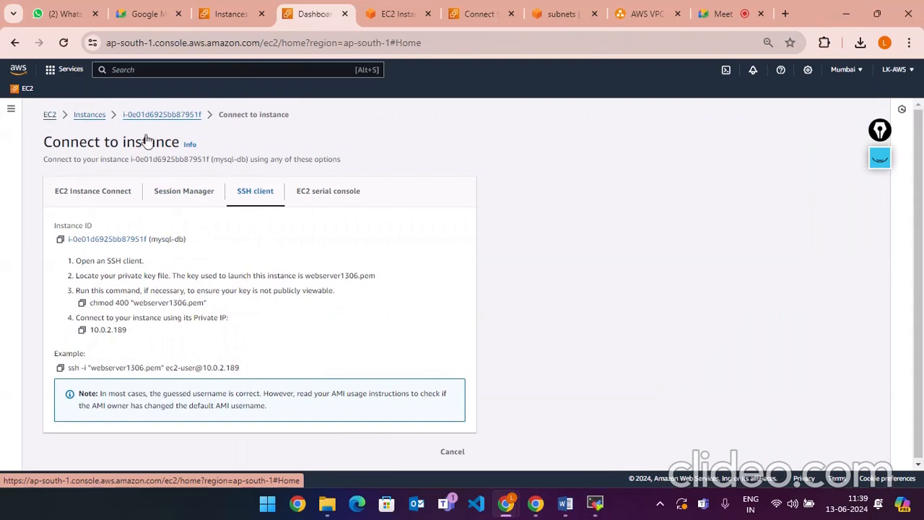
click(179, 180)
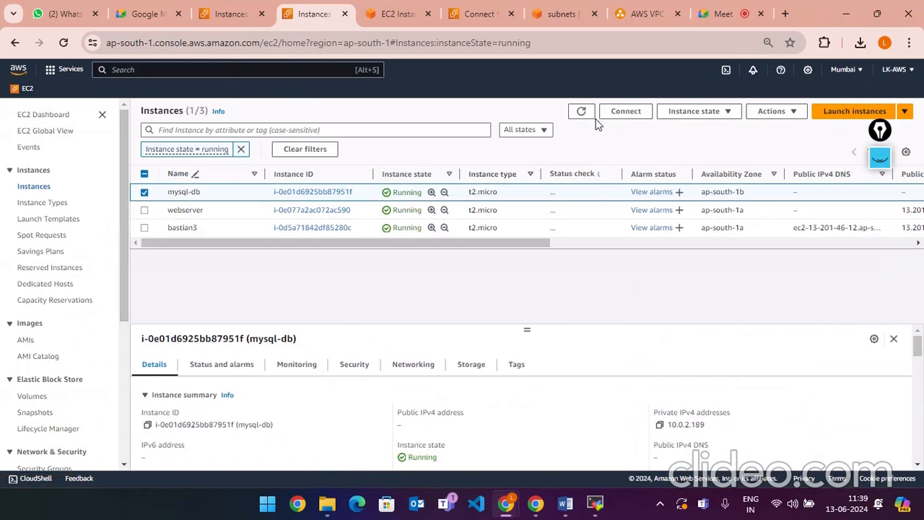
click(355, 365)
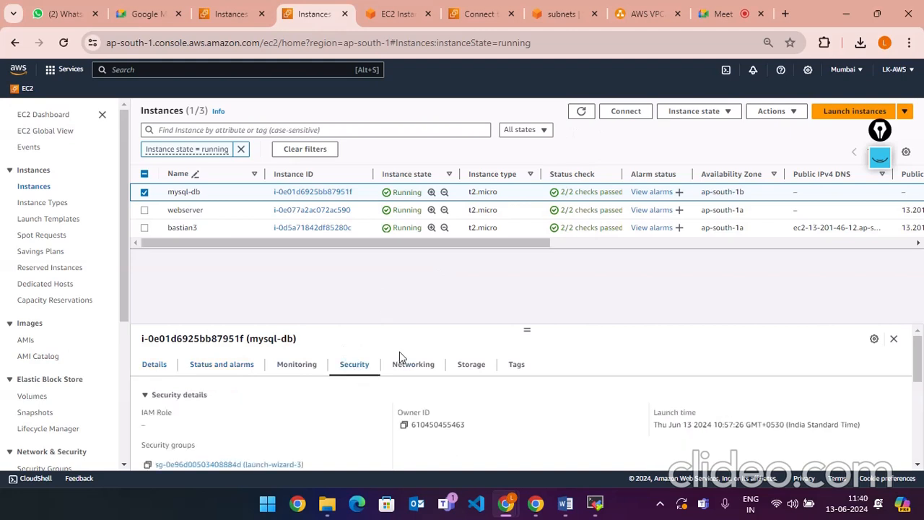
scroll(650, 379, down, 5)
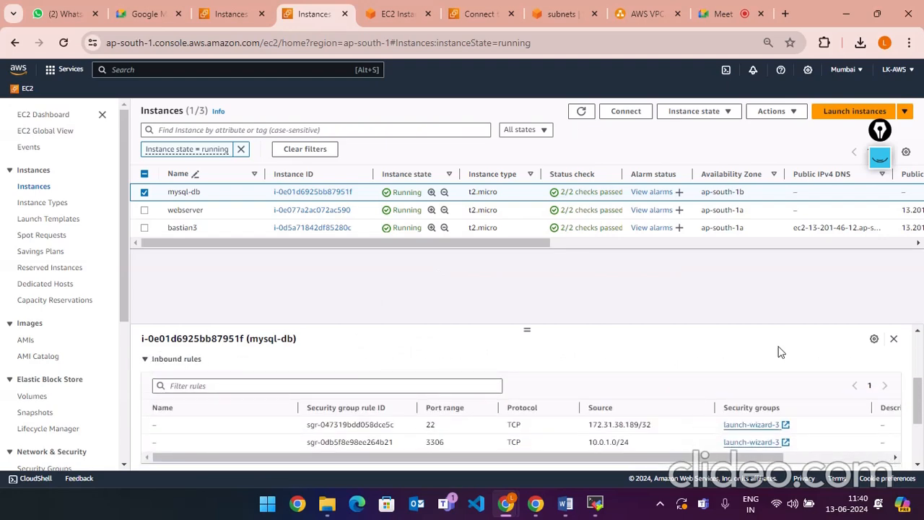
click(872, 341)
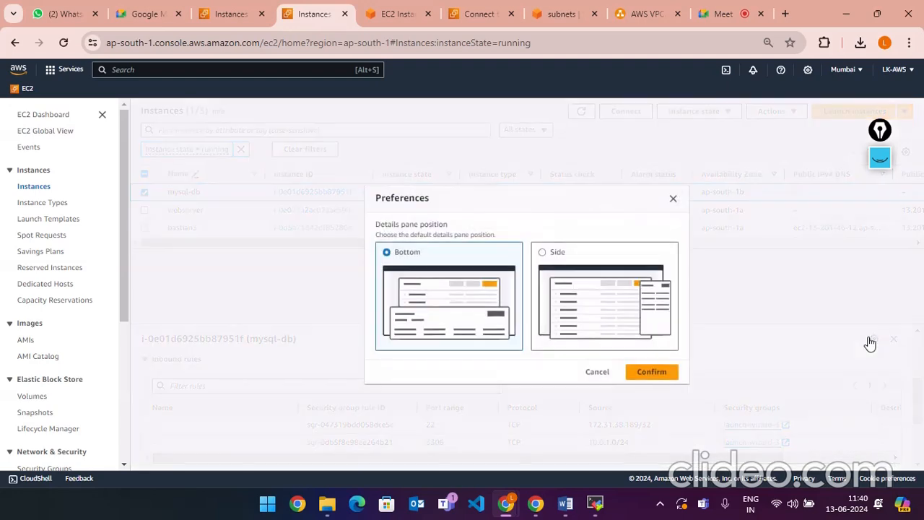
click(672, 199)
scroll(195, 368, up, 5)
scroll(209, 390, down, 3)
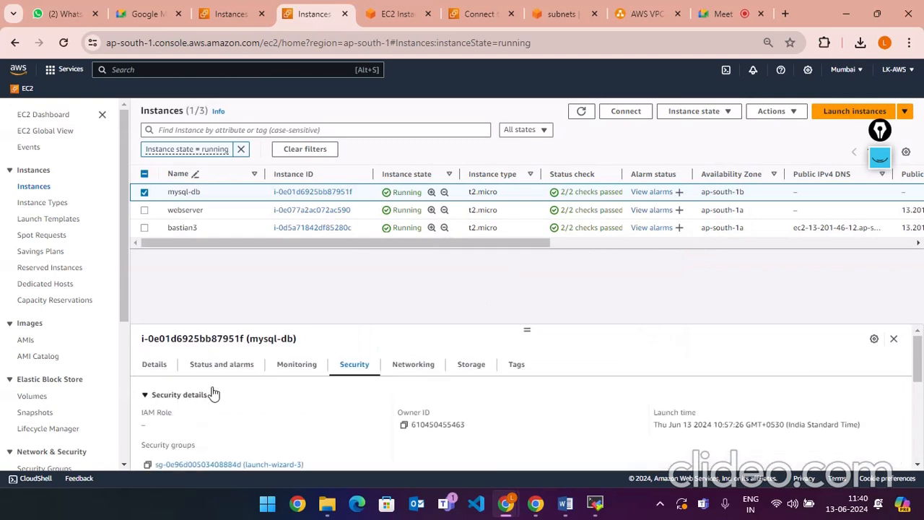
- Edit the inbound rules of the launch-wizard-3 security group, setting both the SSH and MYSQL/Aurora sources to My IP, and save them
click(213, 399)
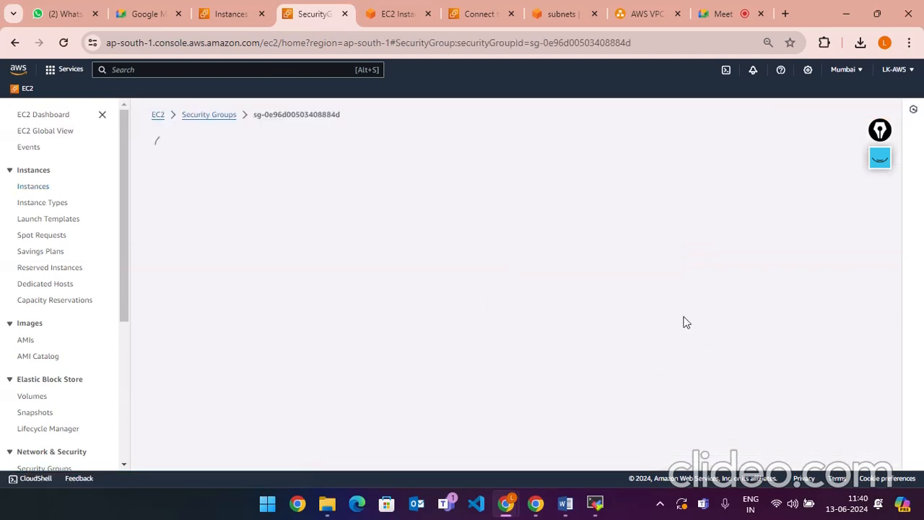
click(816, 377)
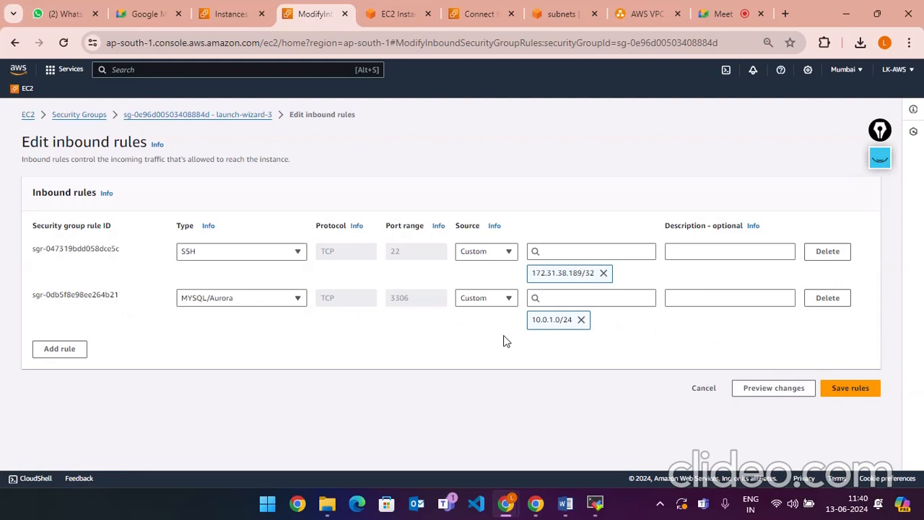
click(508, 298)
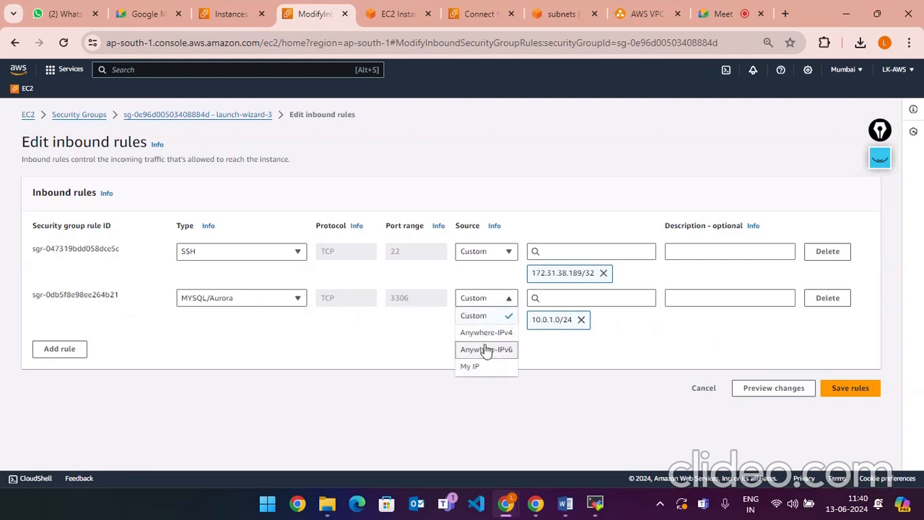
click(477, 366)
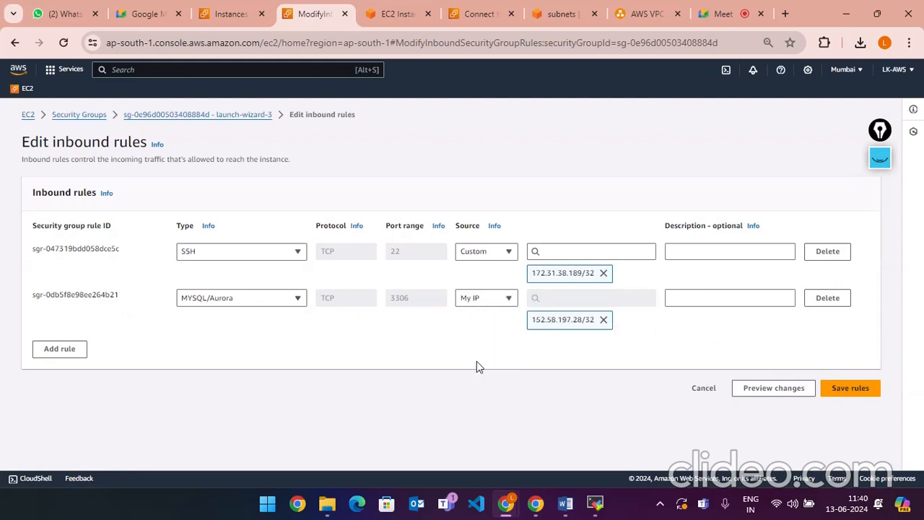
click(508, 253)
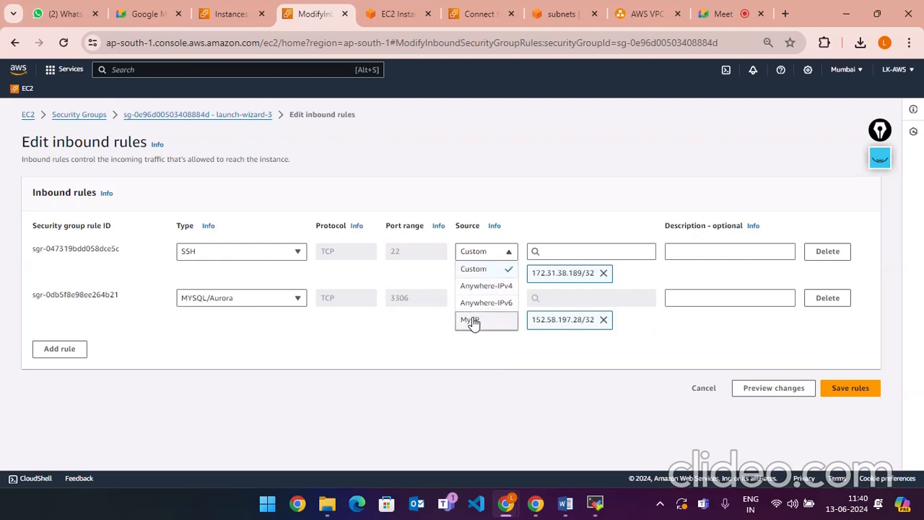
click(473, 321)
click(837, 387)
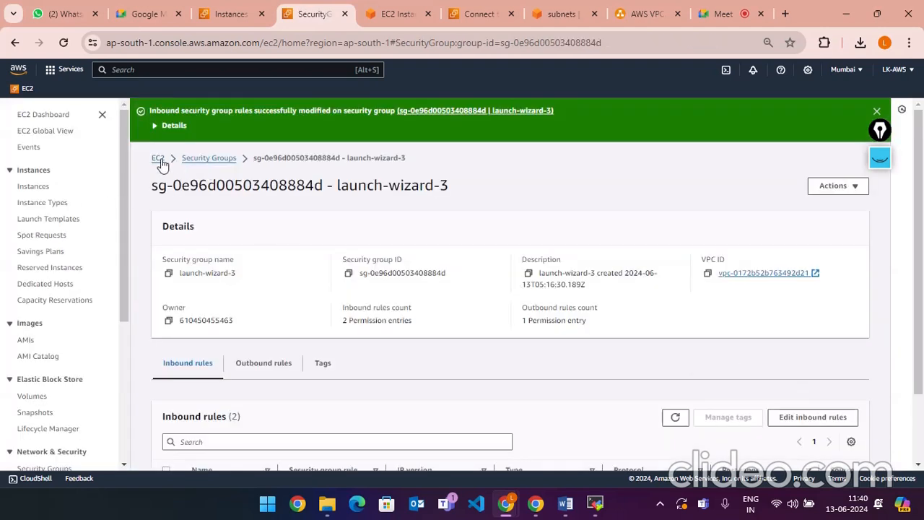
- Reopen the connection page for mysql-db and review its EC2 Instance Connect and Session Manager options
click(158, 158)
click(203, 180)
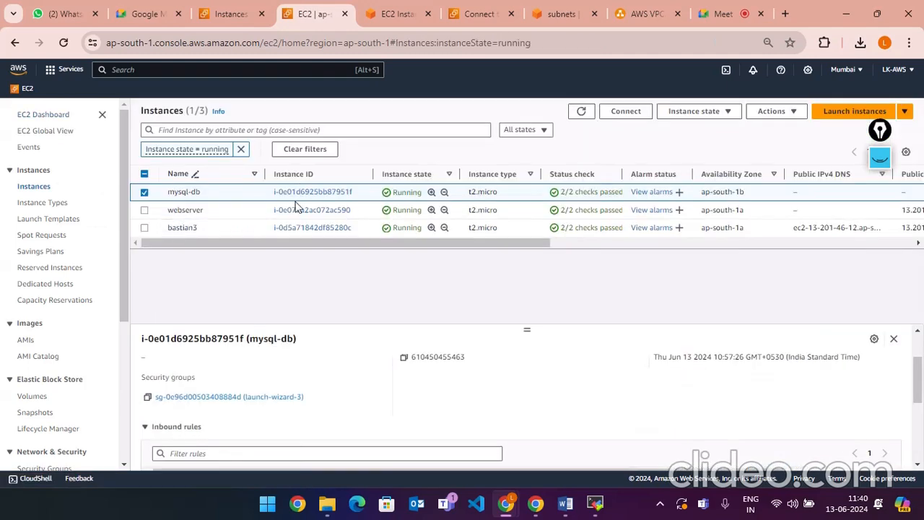
click(625, 111)
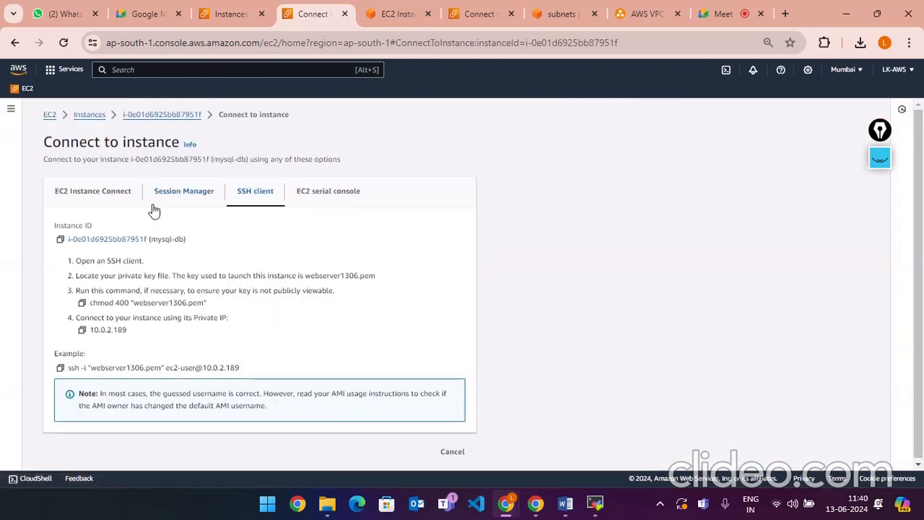
click(94, 196)
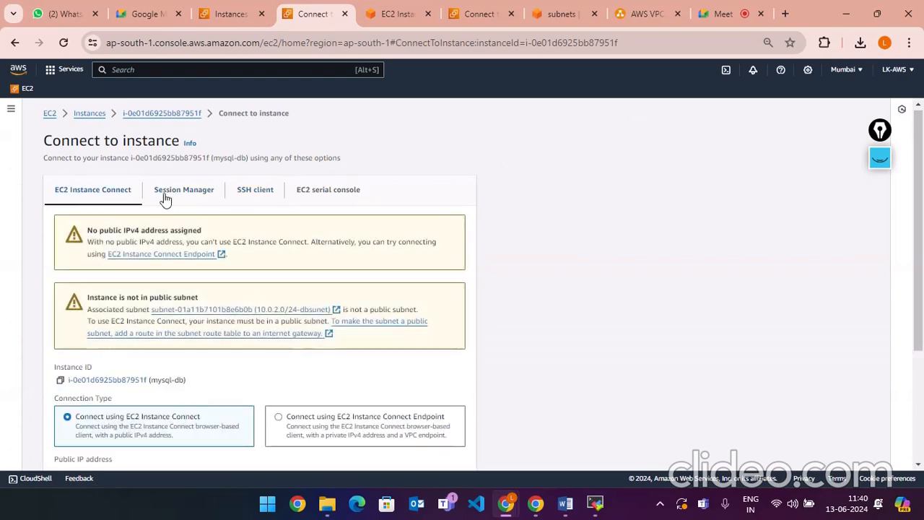
scroll(303, 316, down, 3)
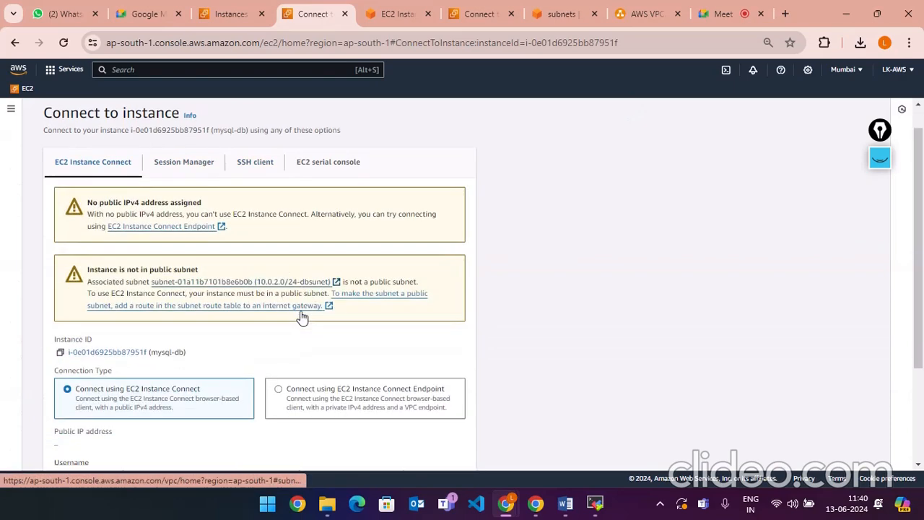
scroll(187, 304, up, 3)
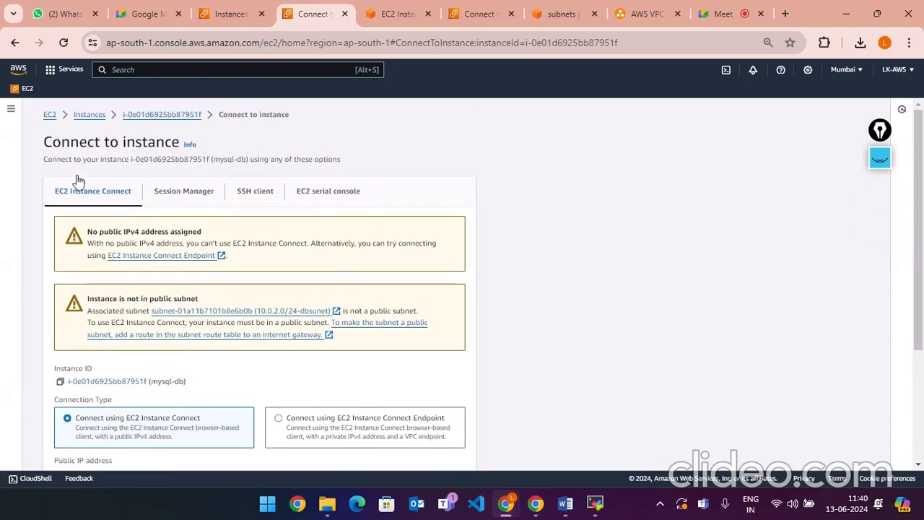
click(183, 191)
- Return to the running instances list and reopen the mysql-db connection page at its SSH client instructions
click(50, 116)
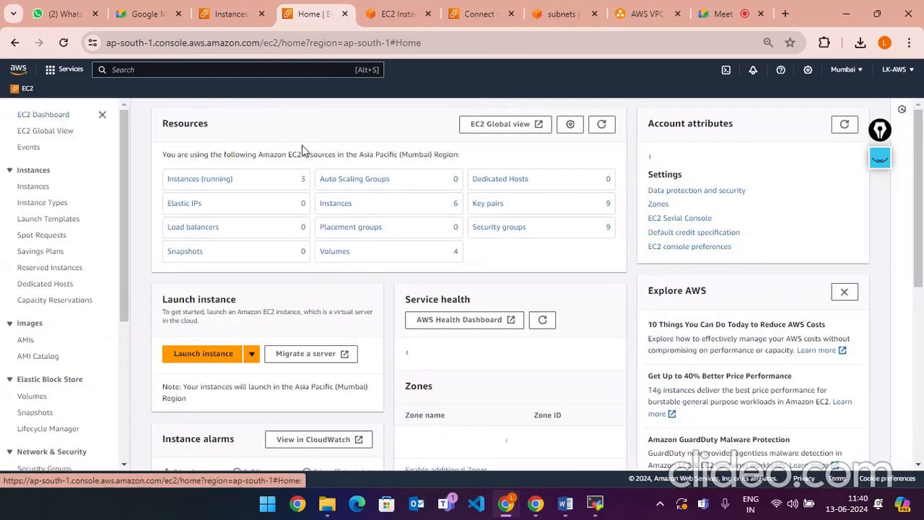
click(224, 179)
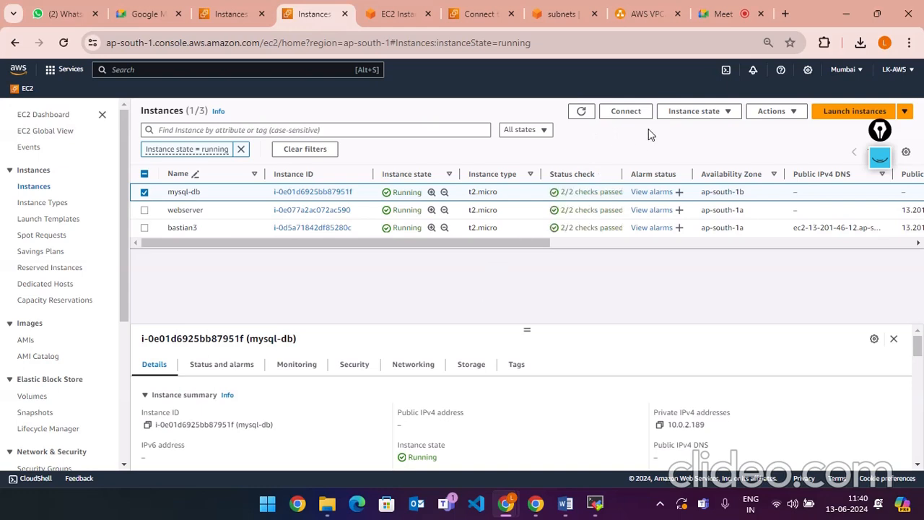
click(626, 112)
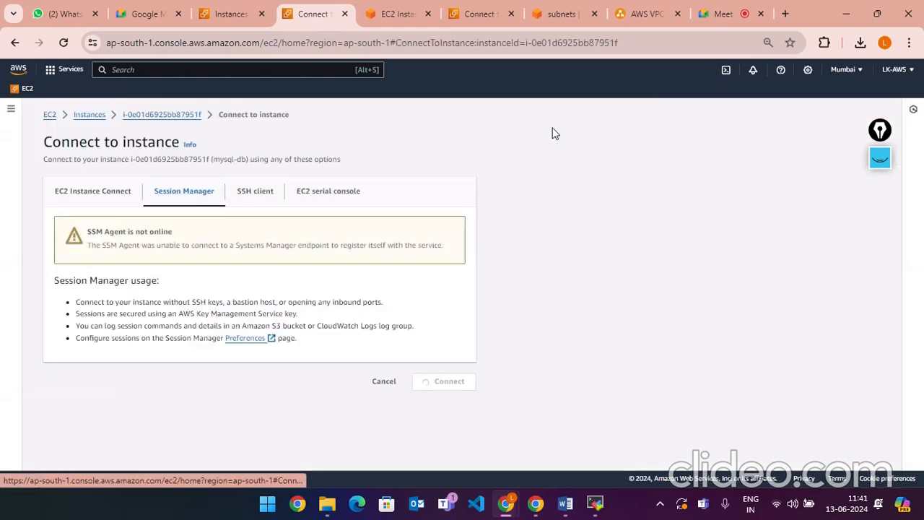
click(248, 195)
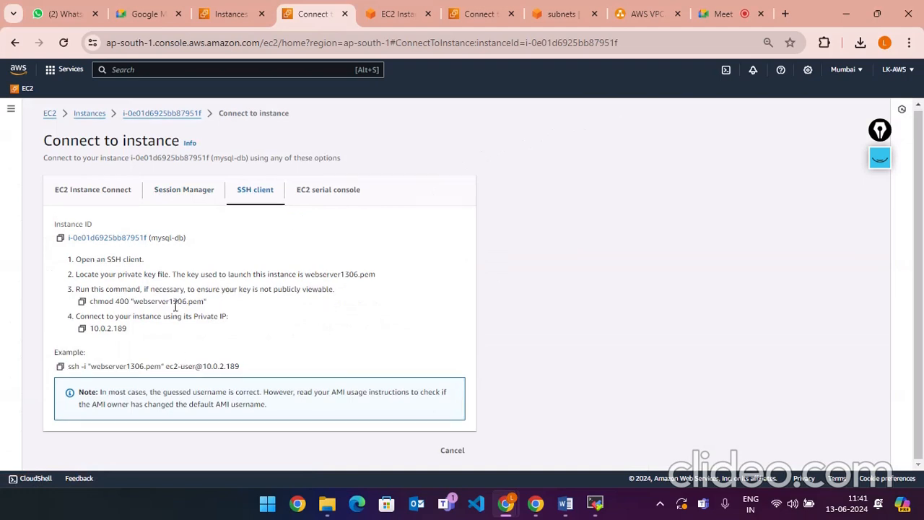
- Check the EC2 Instance Connect type and username options for mysql-db and copy the example command from its SSH client instructions
click(113, 192)
scroll(268, 259, down, 3)
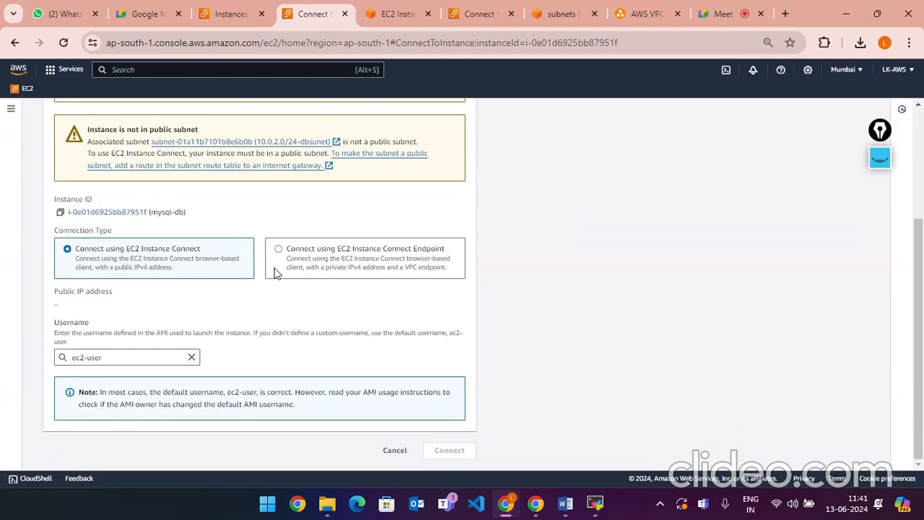
click(153, 361)
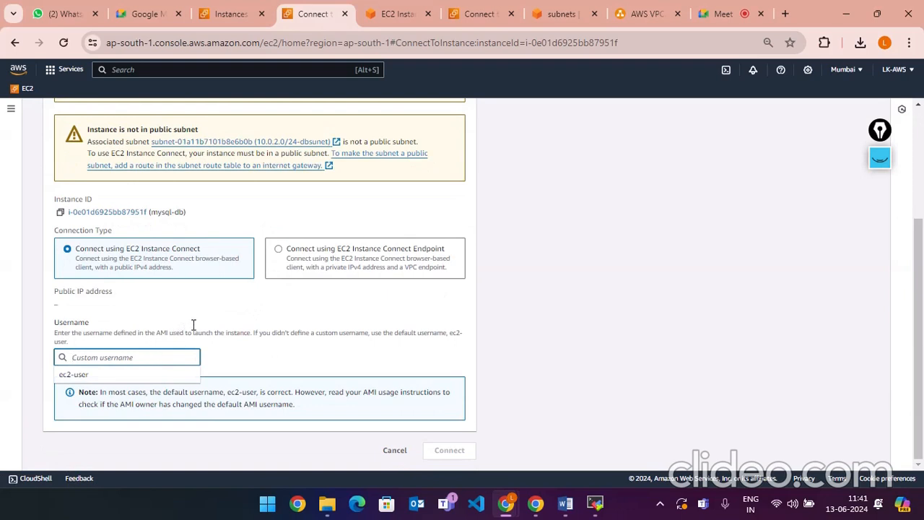
click(194, 325)
scroll(145, 325, up, 3)
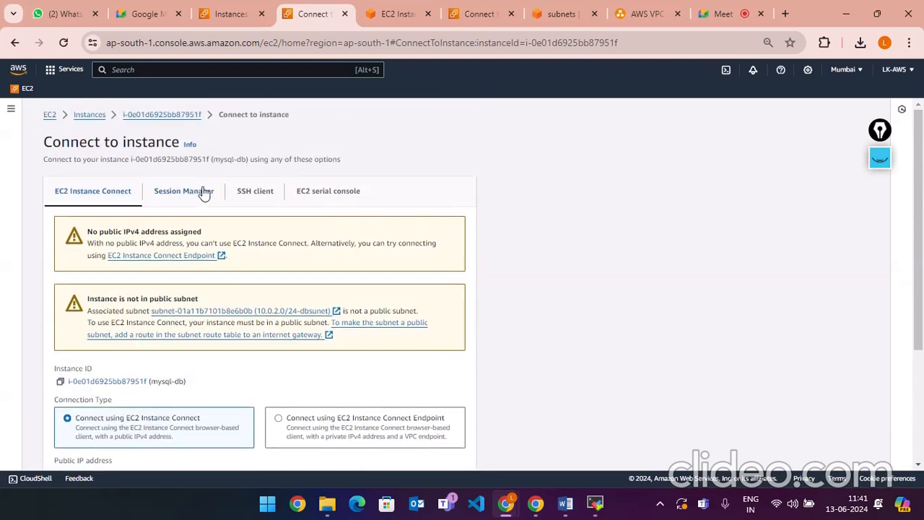
click(256, 192)
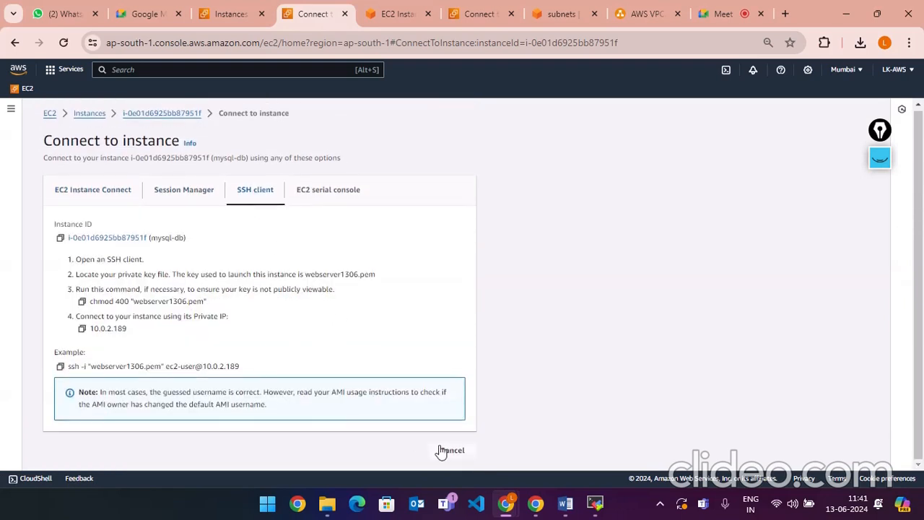
click(61, 366)
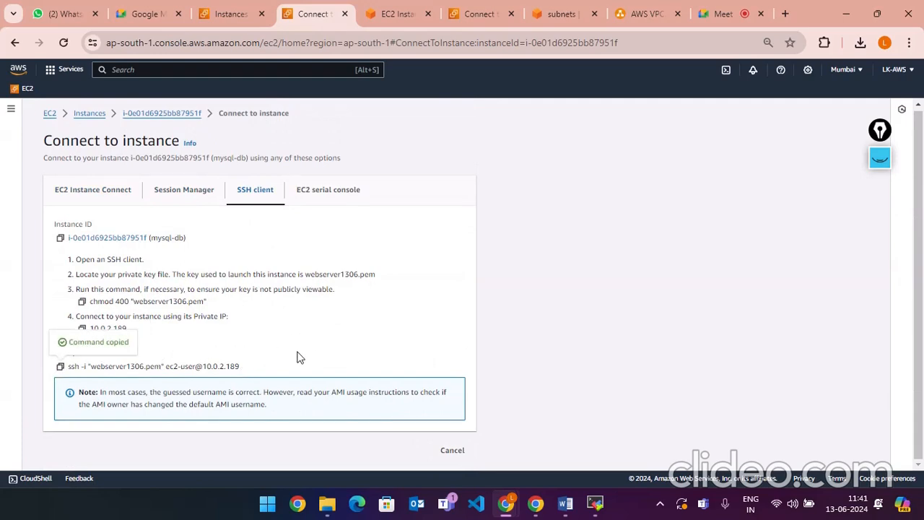
click(594, 503)
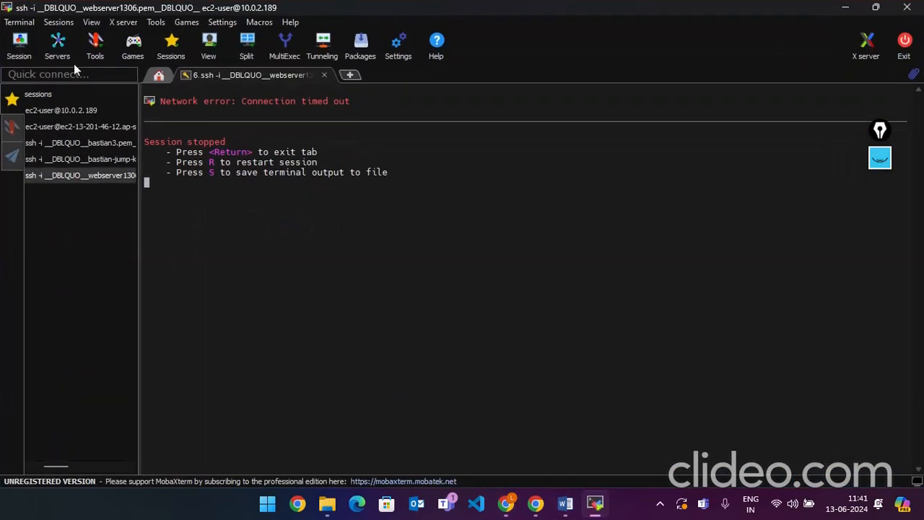
click(58, 21)
click(59, 42)
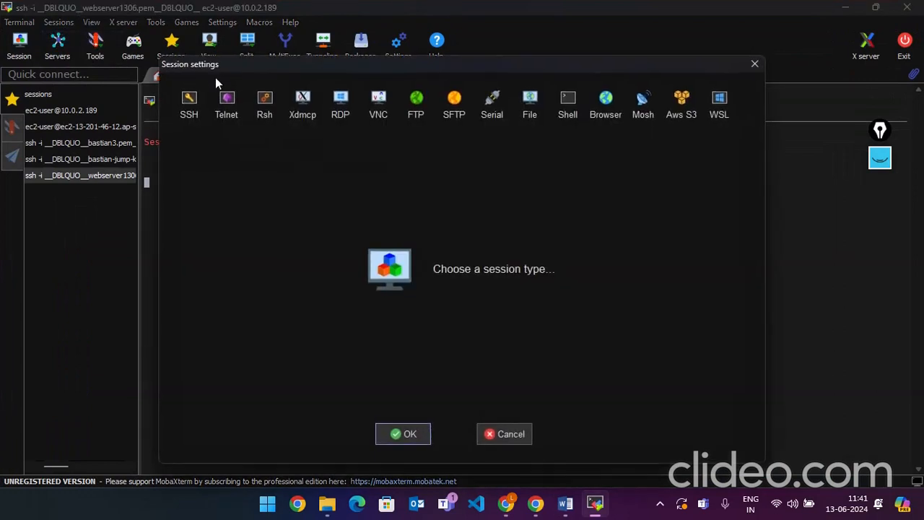
click(191, 115)
key(ctrl+v)
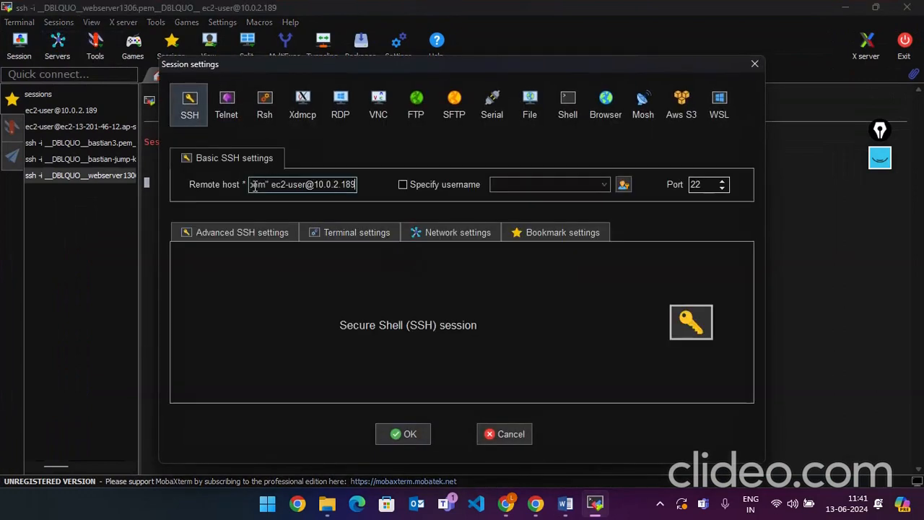
- Assign the webserver1306 PEM file from Downloads as the session's private key and start the SSH session
click(226, 232)
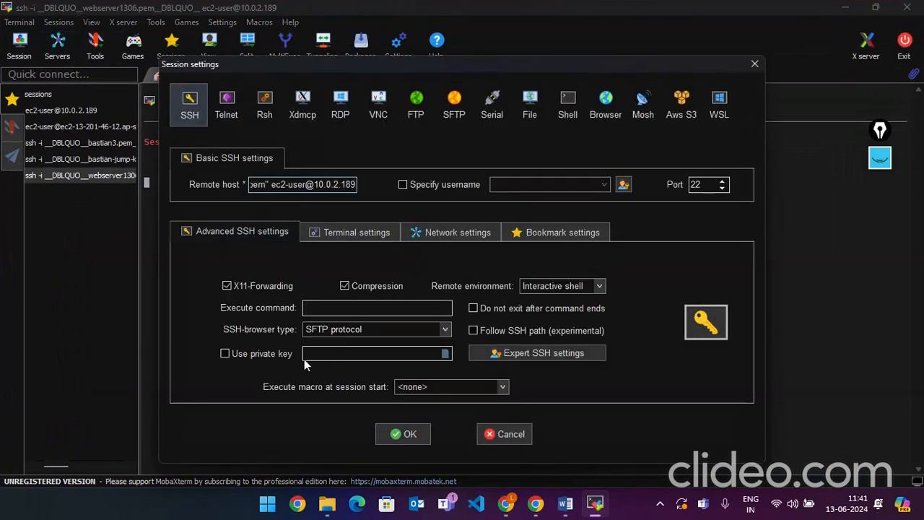
click(445, 353)
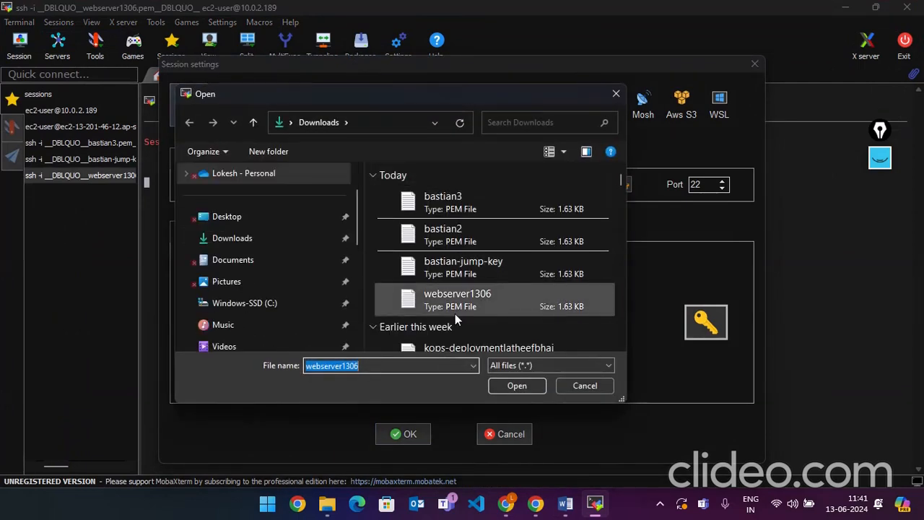
click(455, 307)
click(511, 389)
click(378, 434)
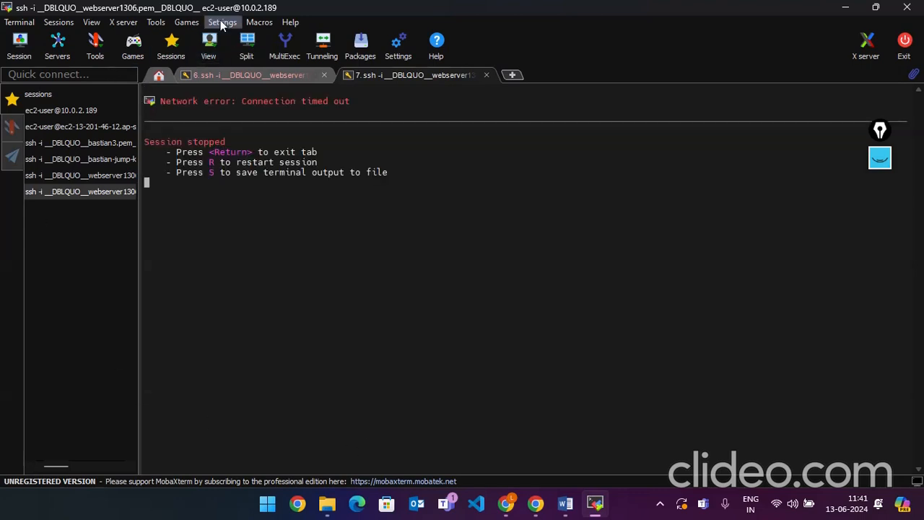
- Look through MobaXterm's sidebar lists of tools, macros and saved sessions
click(51, 24)
click(52, 24)
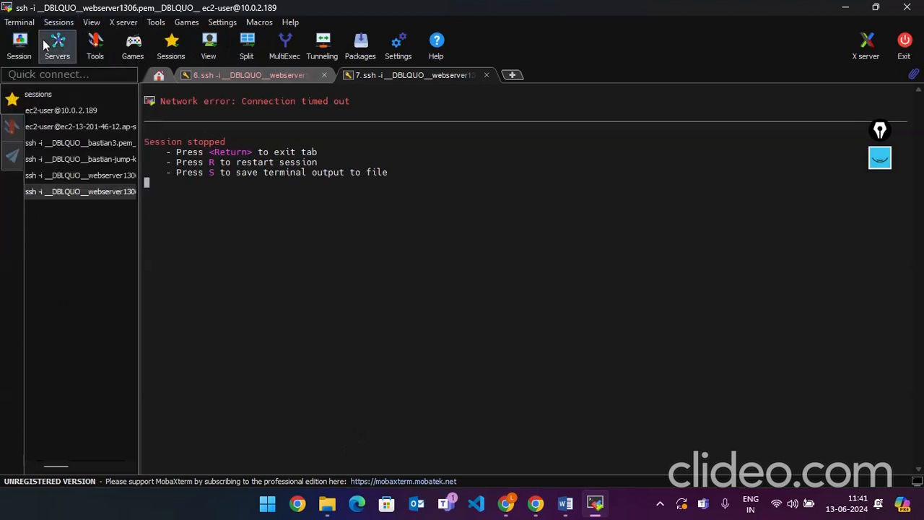
click(13, 129)
scroll(82, 270, down, 3)
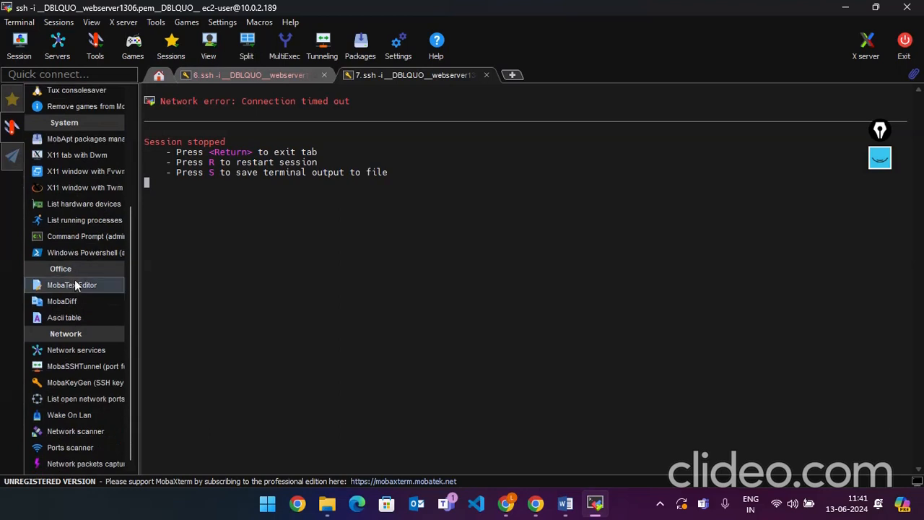
scroll(84, 286, up, 3)
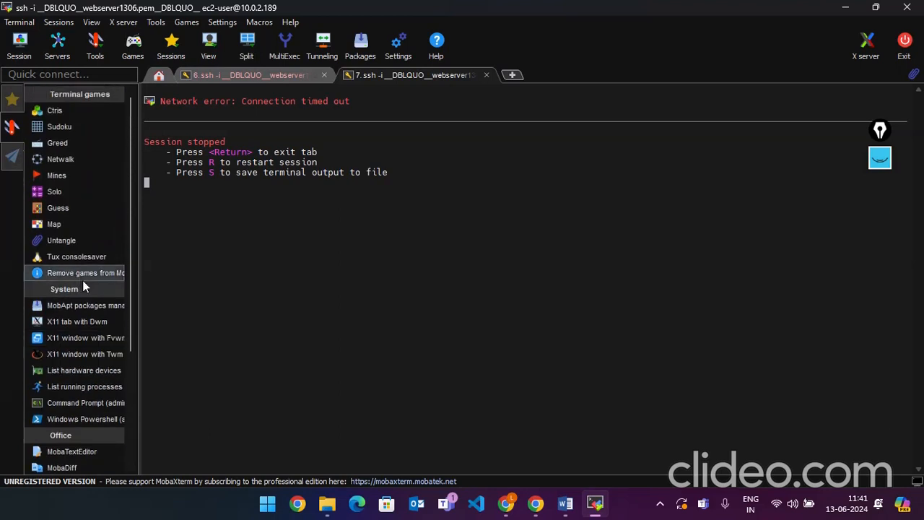
click(12, 155)
click(11, 126)
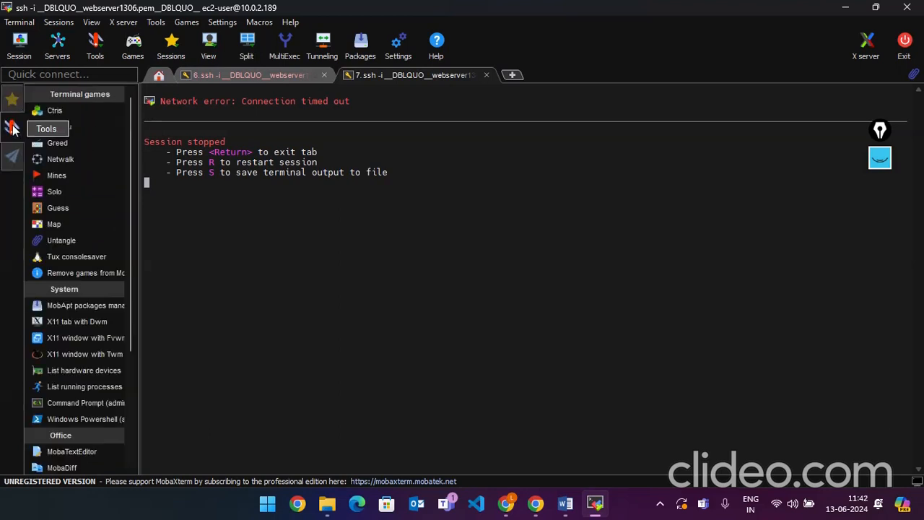
click(12, 99)
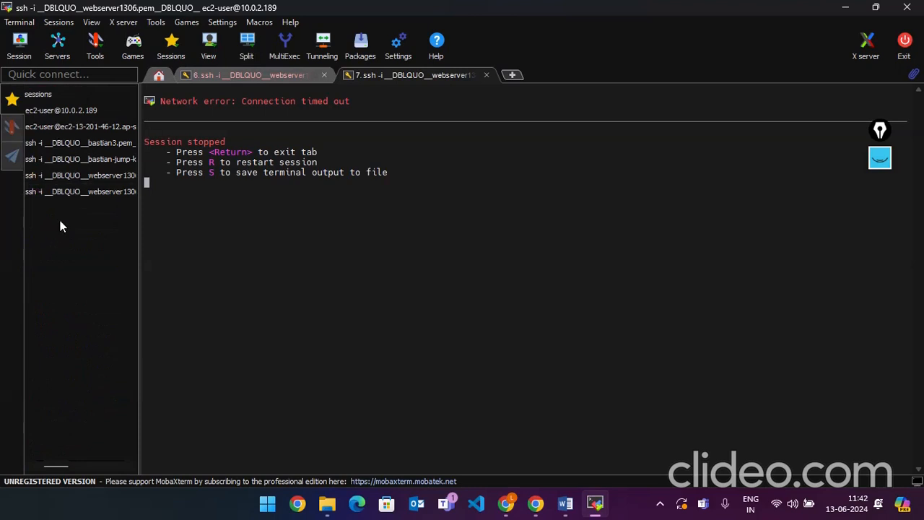
click(11, 126)
scroll(62, 167, down, 3)
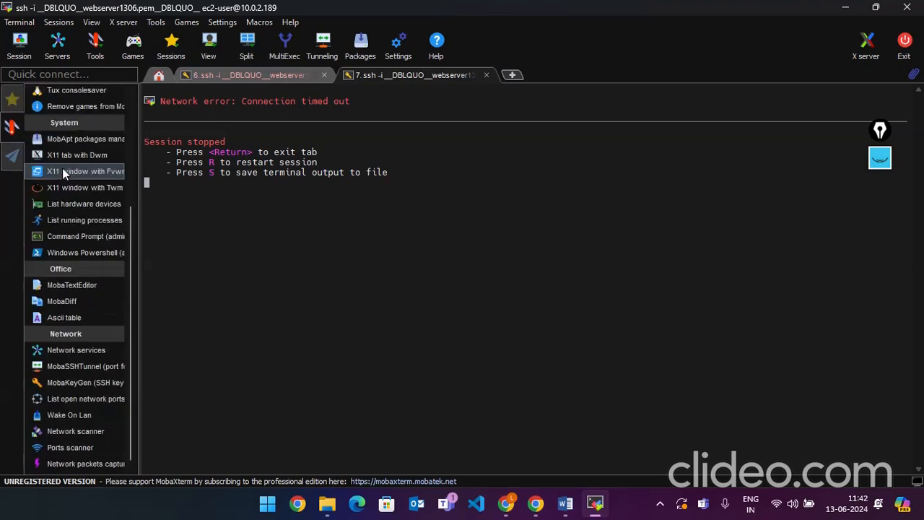
scroll(29, 118, up, 3)
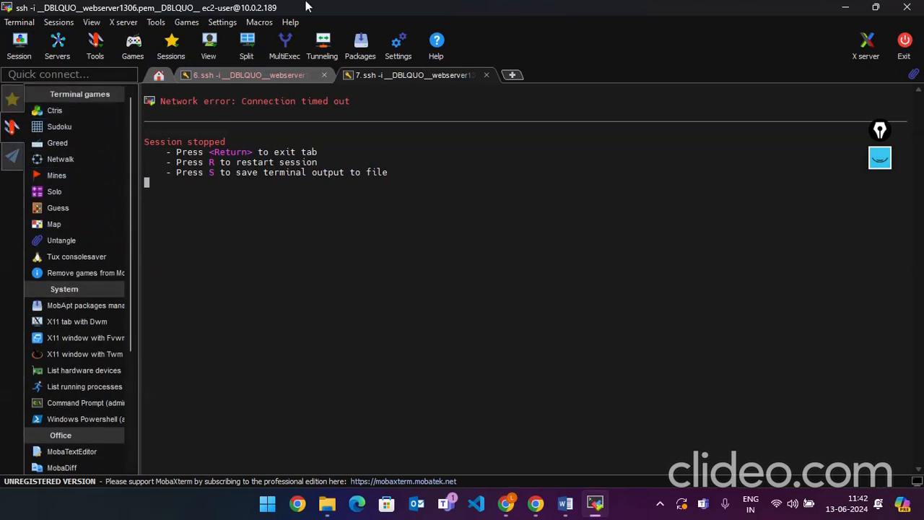
- Shrink the MobaXterm window over the browser and recheck its network tools, saved sessions and macros
drag(422, 9, 631, 49)
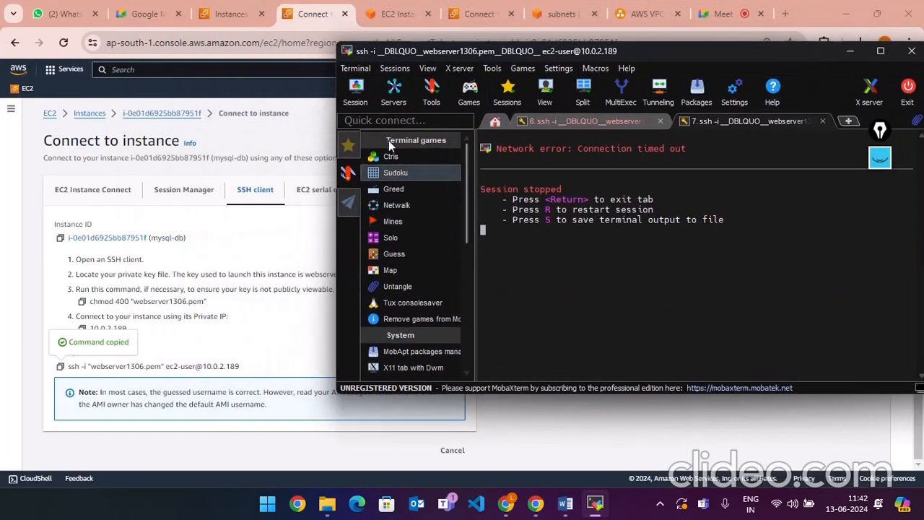
scroll(407, 231, down, 5)
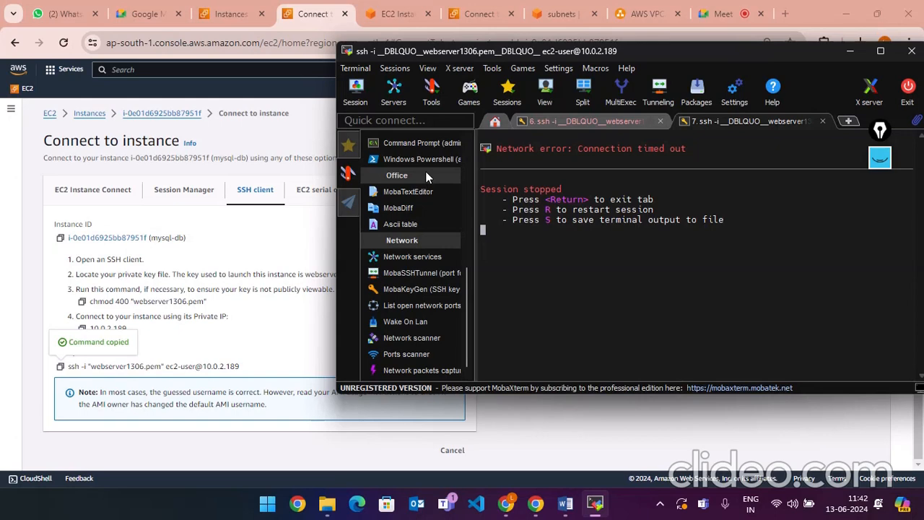
click(348, 145)
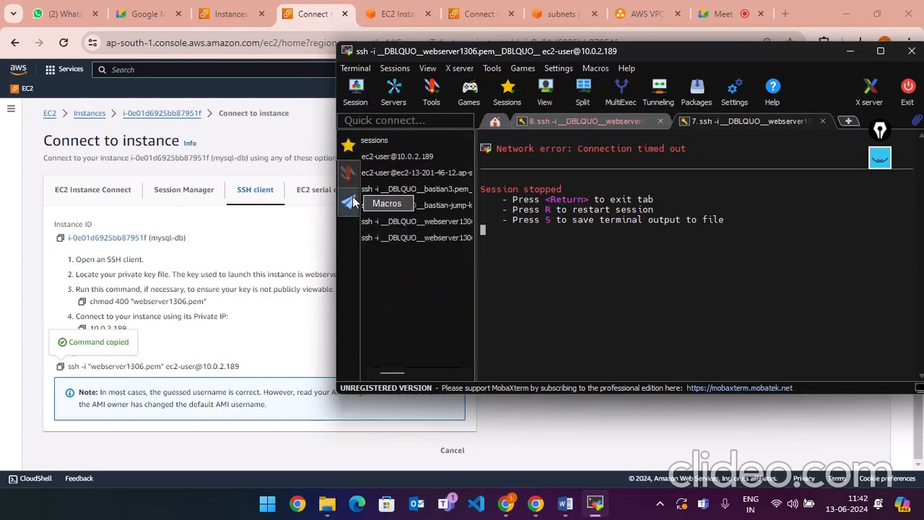
click(348, 202)
click(349, 173)
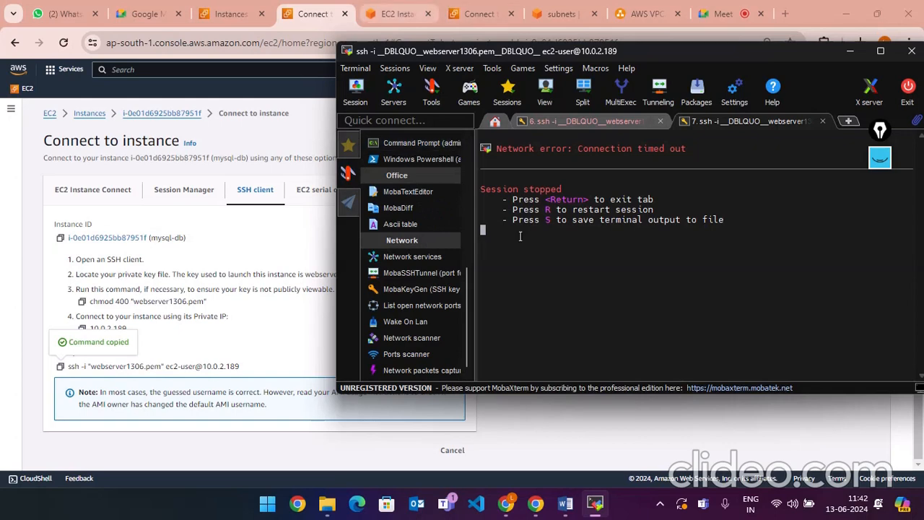
- Try to transfer the webserver1306 PEM file from the Downloads folder into MobaXterm's sidebar and terminal
click(327, 503)
click(428, 228)
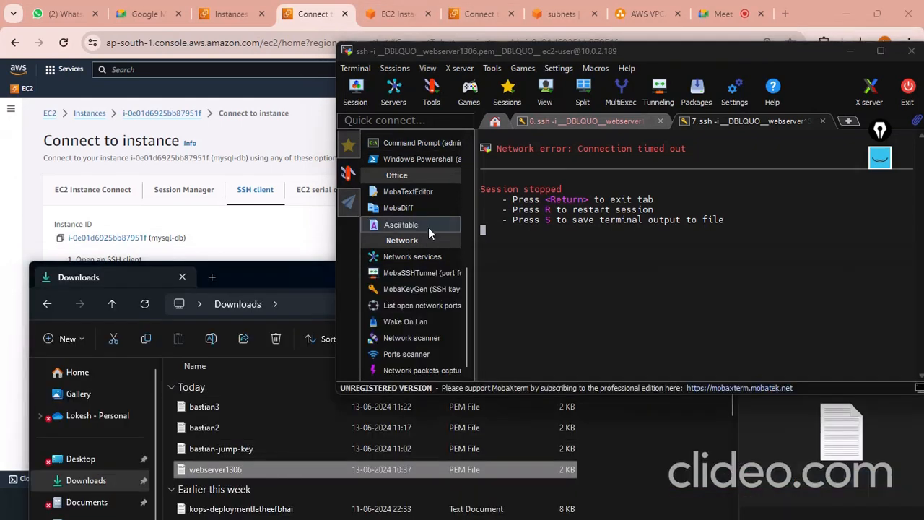
click(427, 213)
click(480, 326)
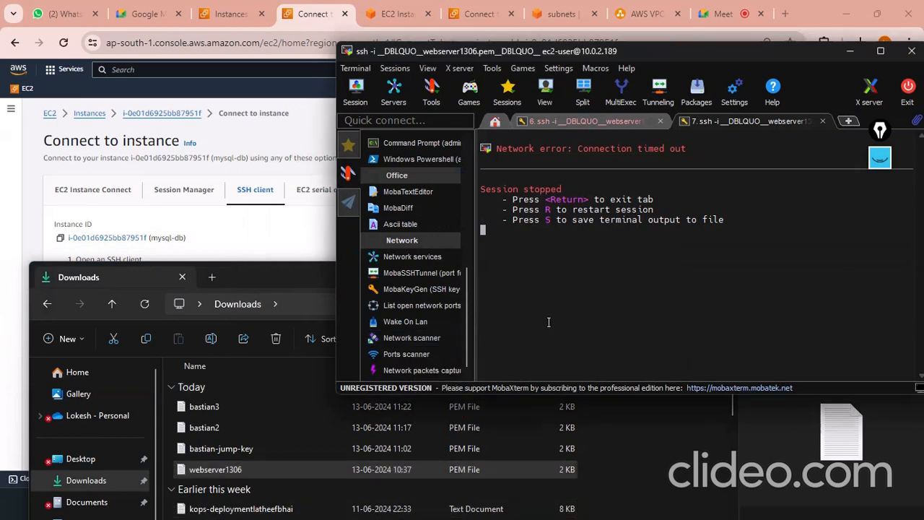
drag(247, 469, 347, 205)
click(349, 208)
drag(200, 470, 470, 200)
click(191, 465)
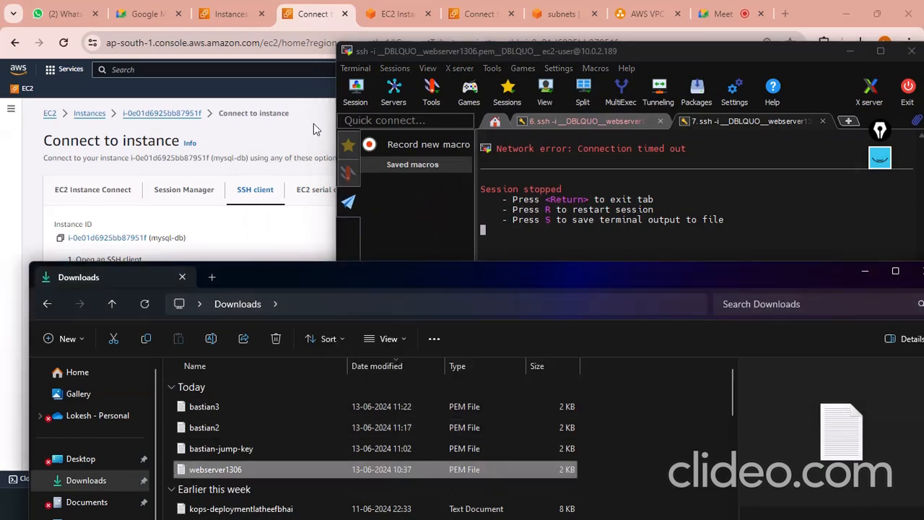
click(348, 147)
drag(205, 473, 397, 291)
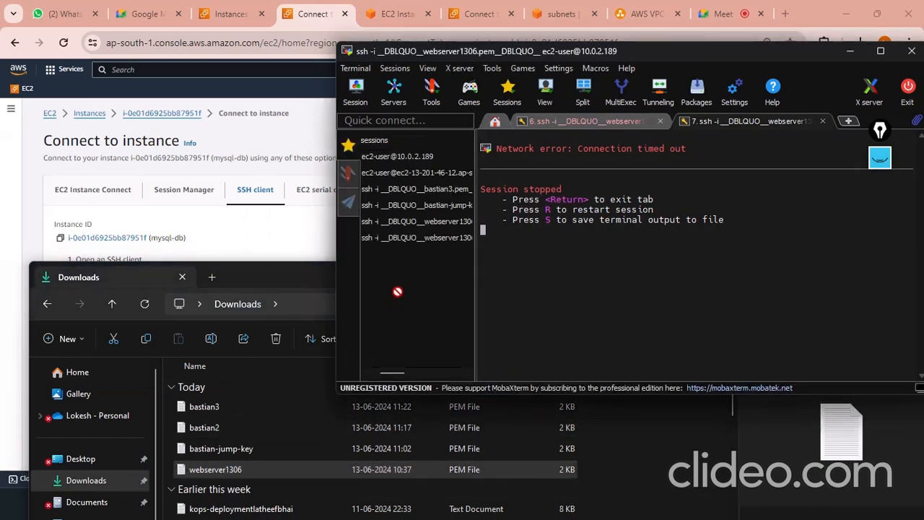
- Return to the AWS console in the browser, search for vpc and open the VPC service's list of NAT gateways
click(880, 50)
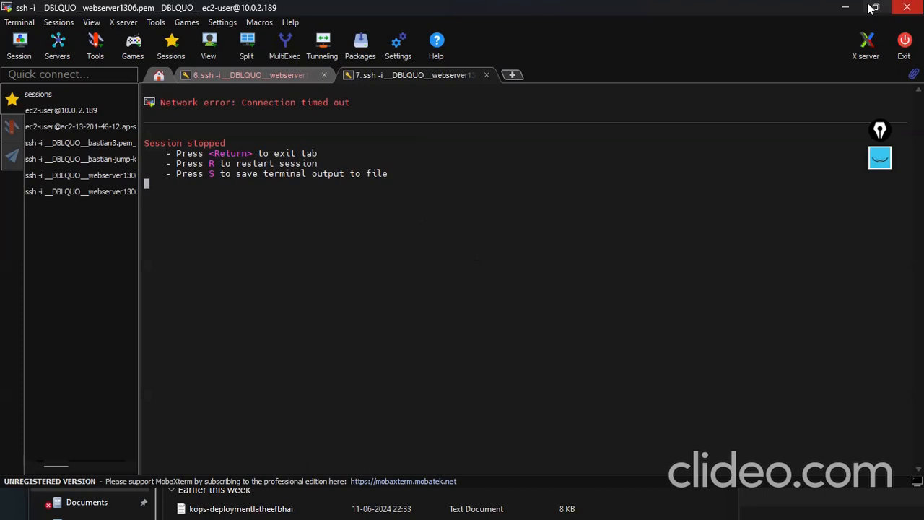
click(843, 8)
click(605, 168)
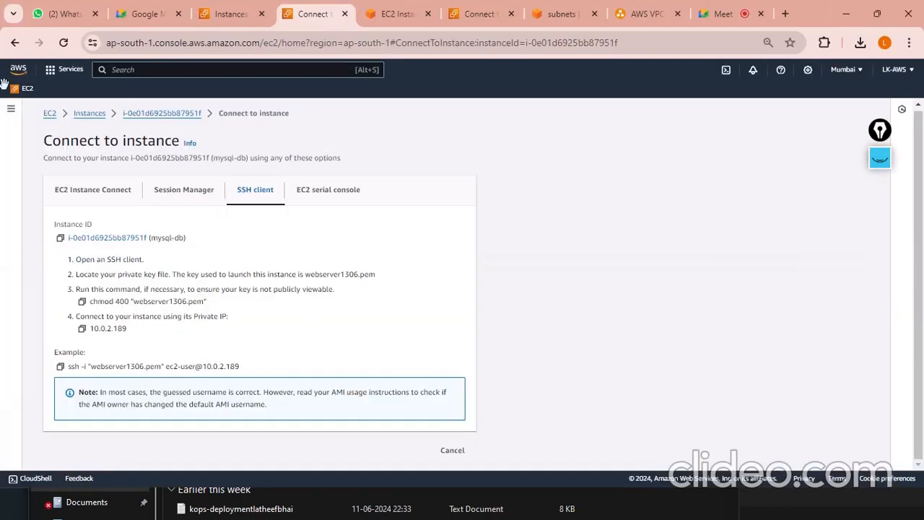
click(50, 113)
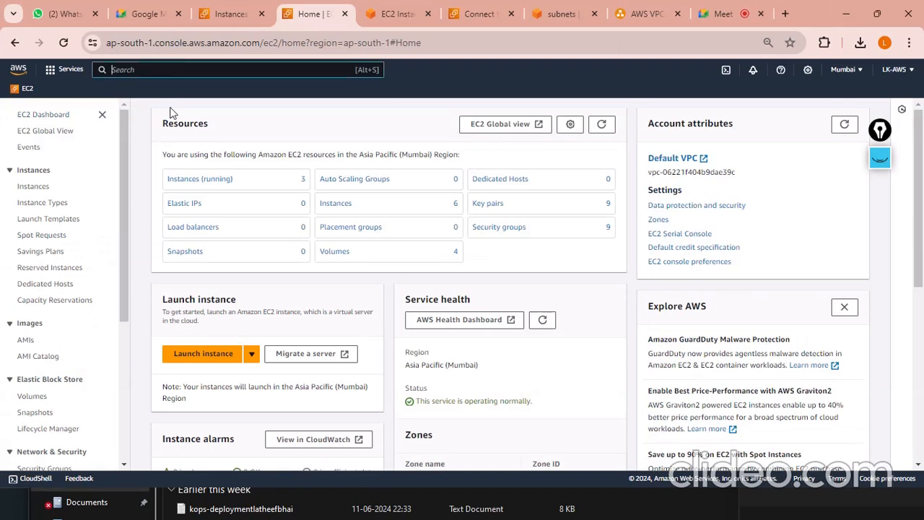
text(vpc)
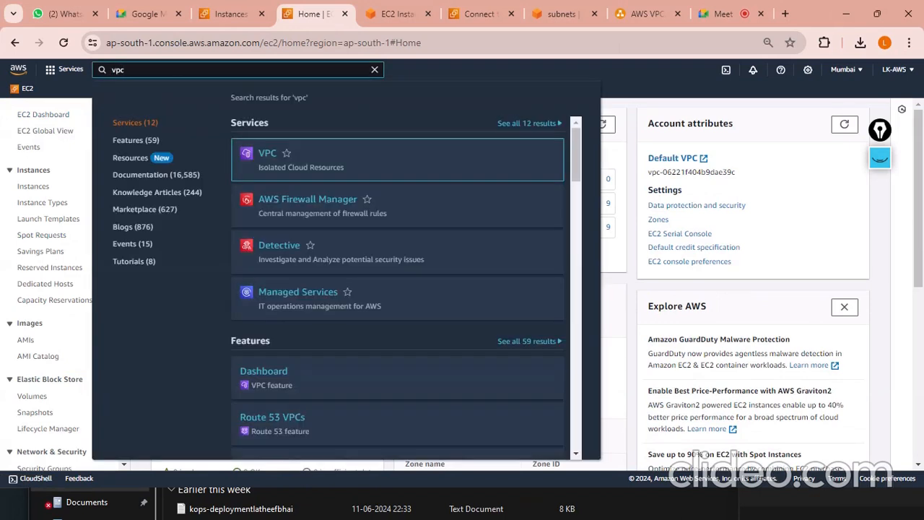
key(Return)
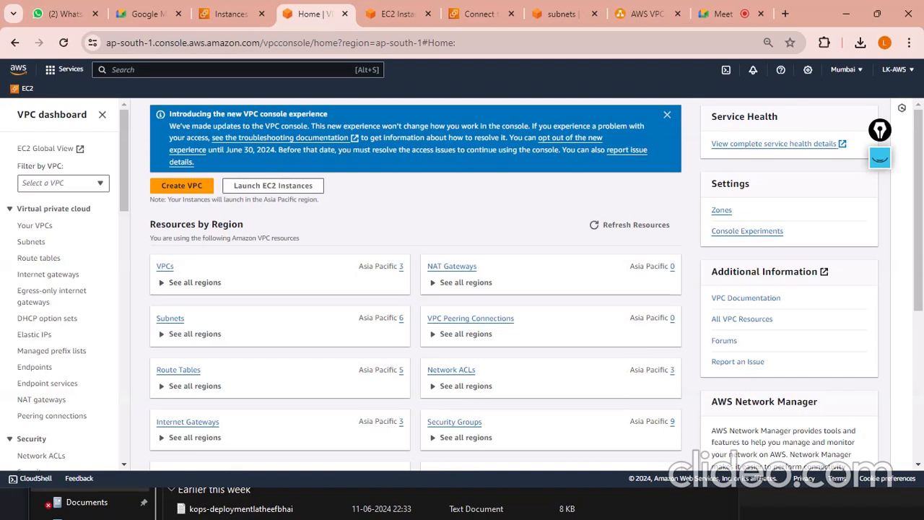
click(58, 400)
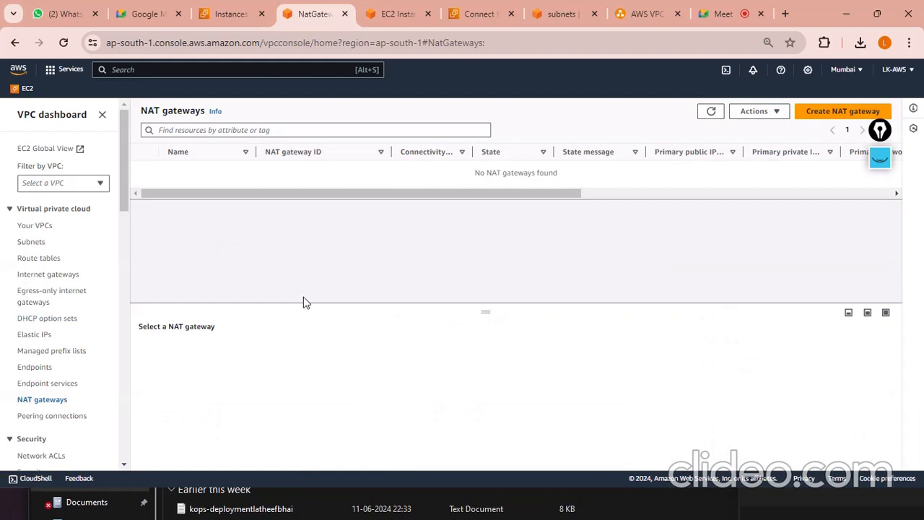
- Start creating a new NAT gateway and name it my-NAT
click(842, 114)
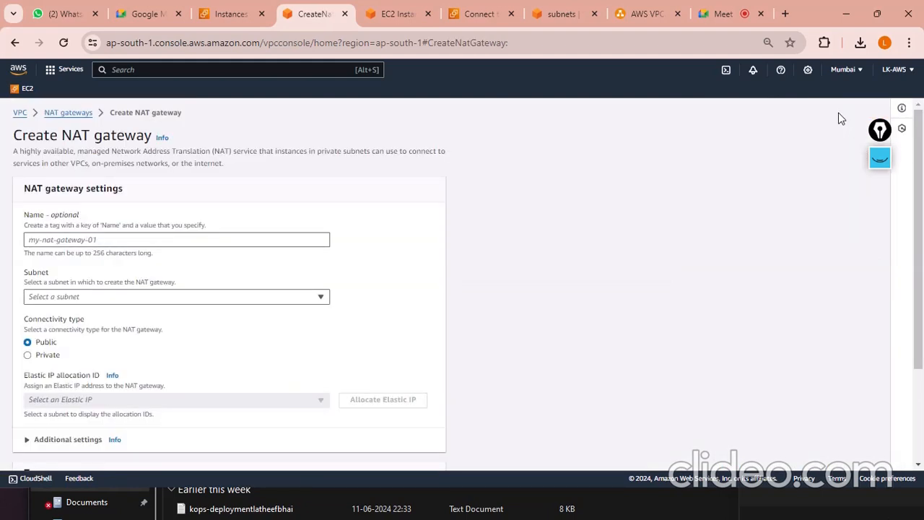
click(198, 241)
text(my)
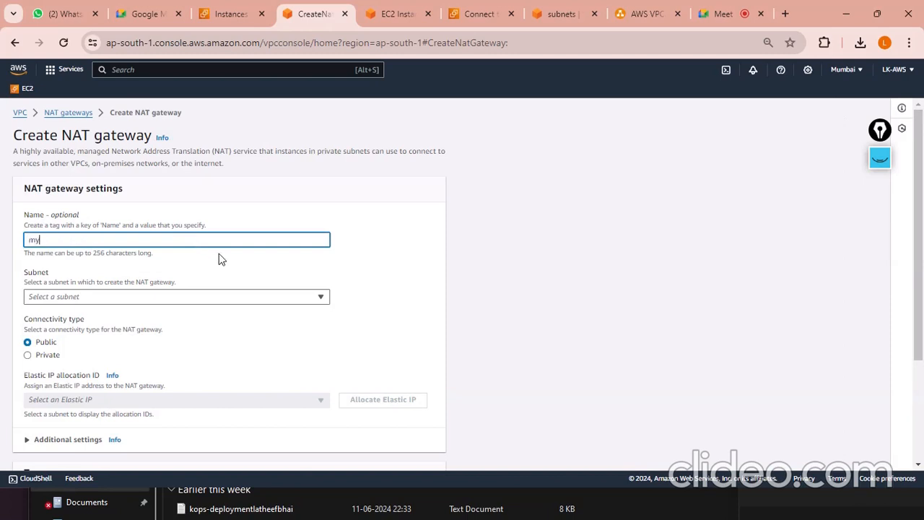
text(-)
key(Caps_Lock)
text(NAT)
- Choose the public web subnet 10.0.1.0/24-websubnet in ap-south-1a for the my-NAT gateway
click(61, 294)
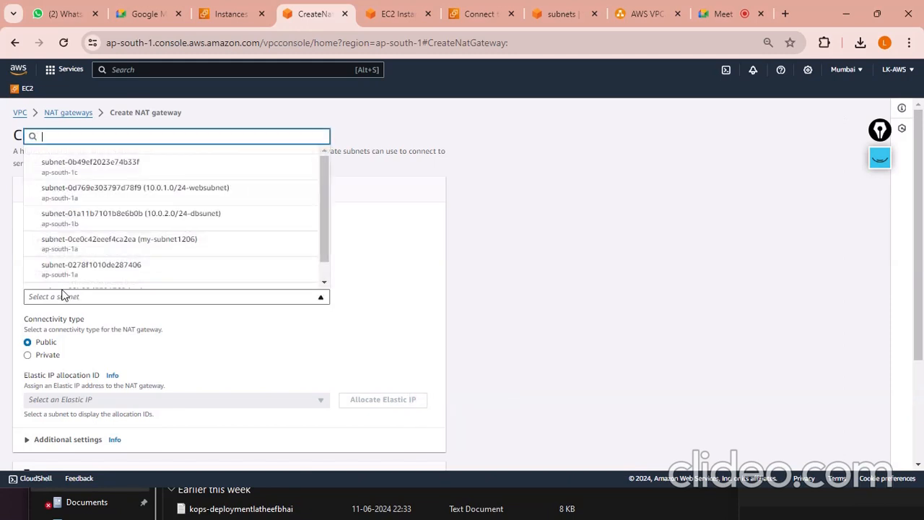
click(65, 295)
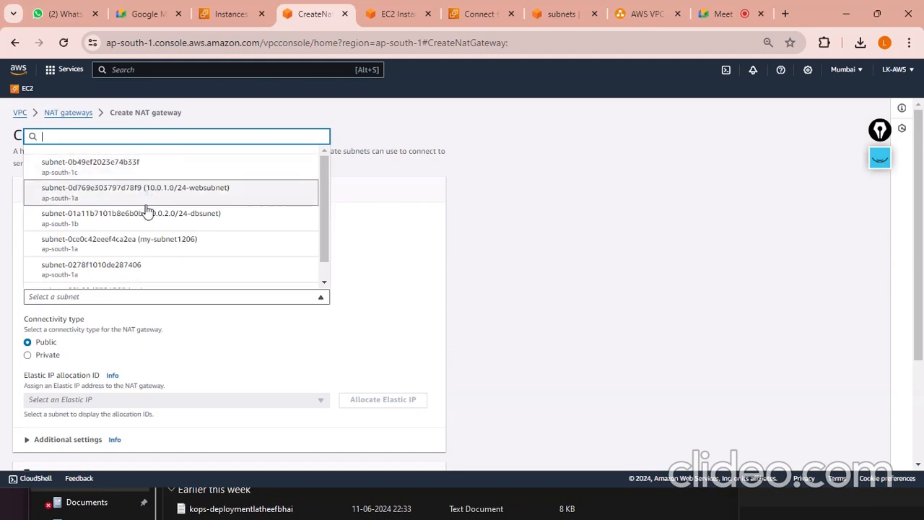
scroll(151, 212, down, 1)
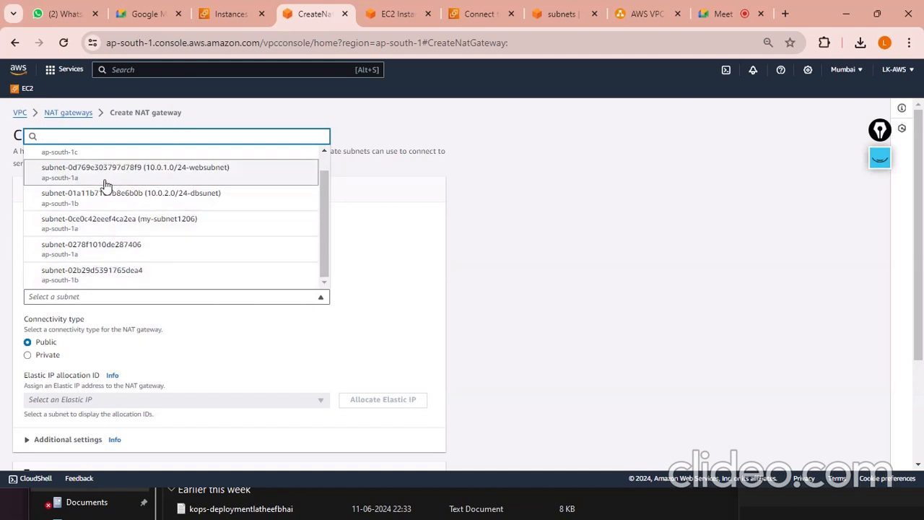
click(147, 177)
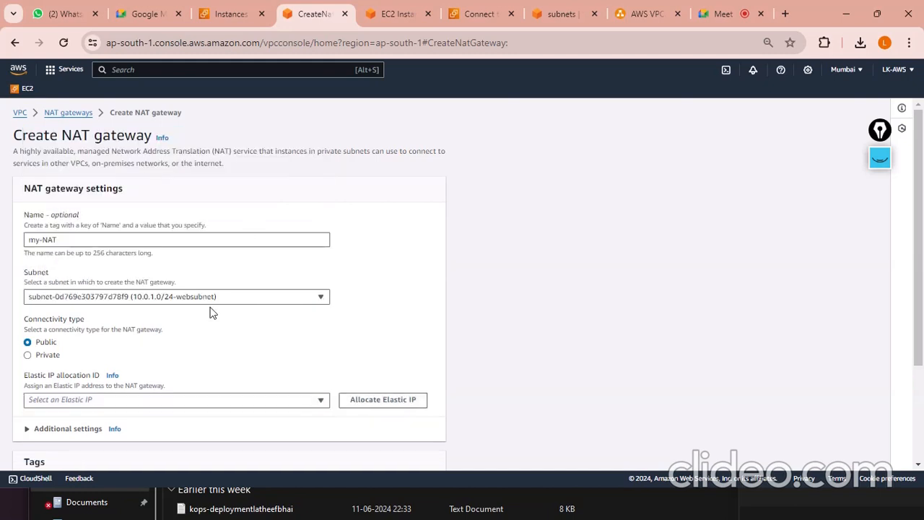
scroll(212, 312, down, 1)
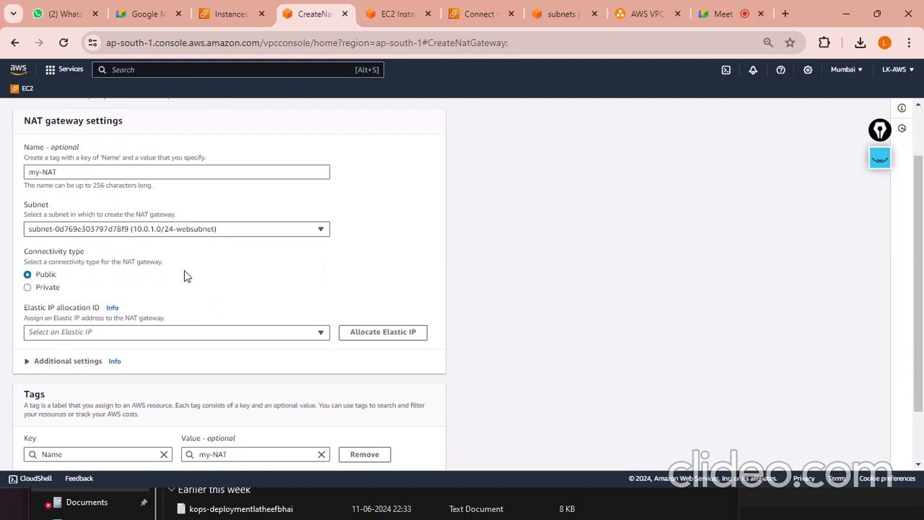
scroll(214, 262, down, 1)
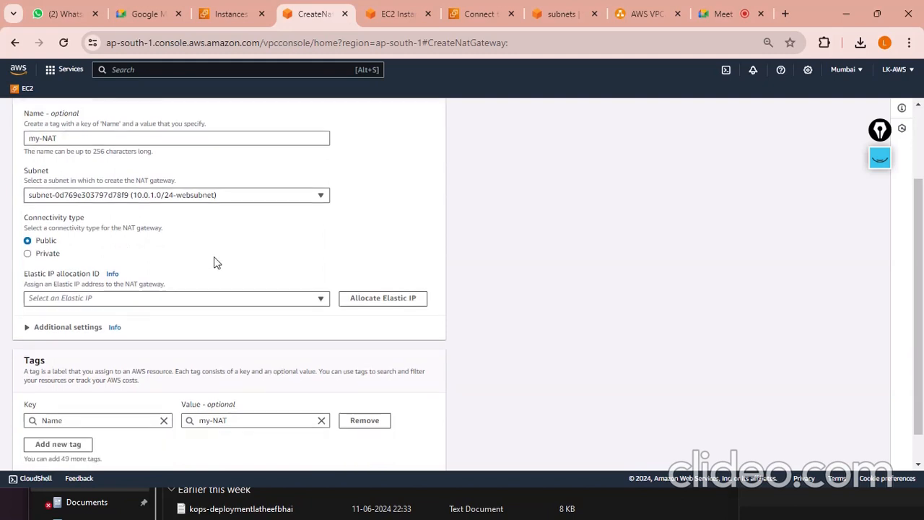
- Switch to the AWS VPC diagram and sketch a yellow box labelled NAT inside the 10.0.1.0/24 subnet, below the Web circle
scroll(213, 262, down, 1)
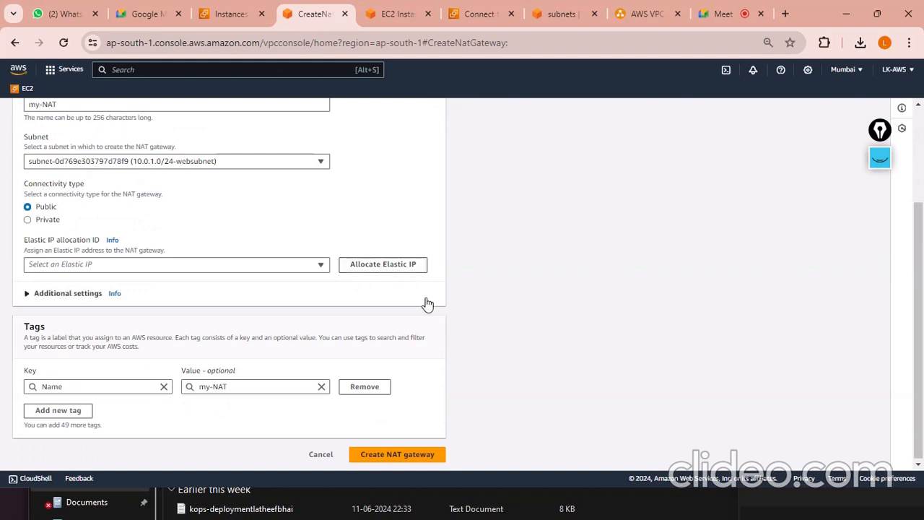
click(879, 157)
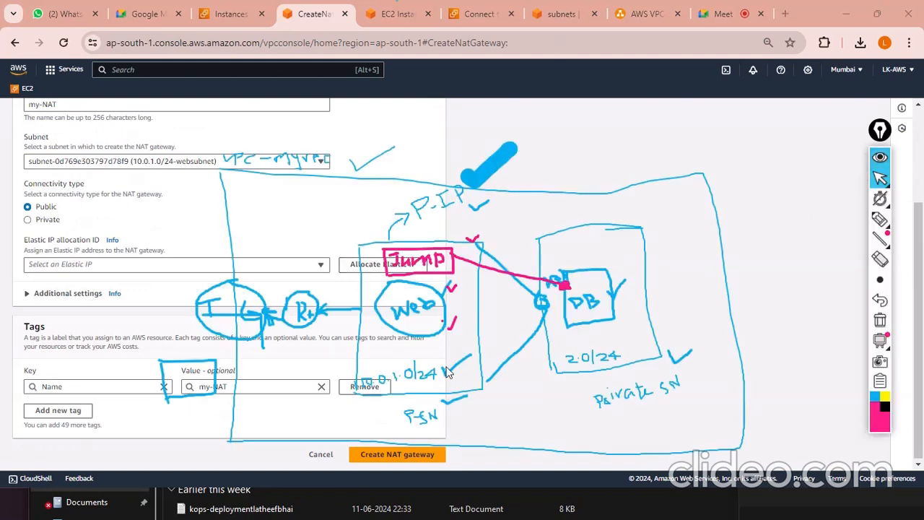
click(881, 156)
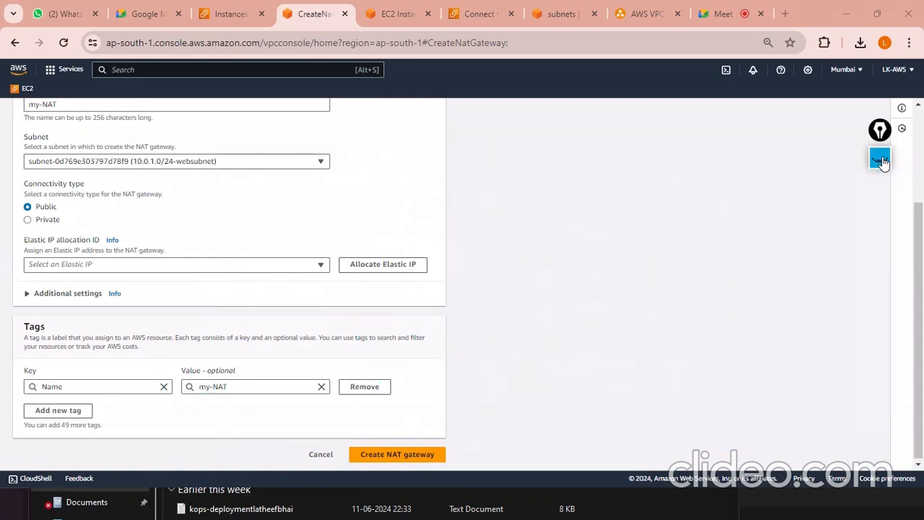
click(621, 9)
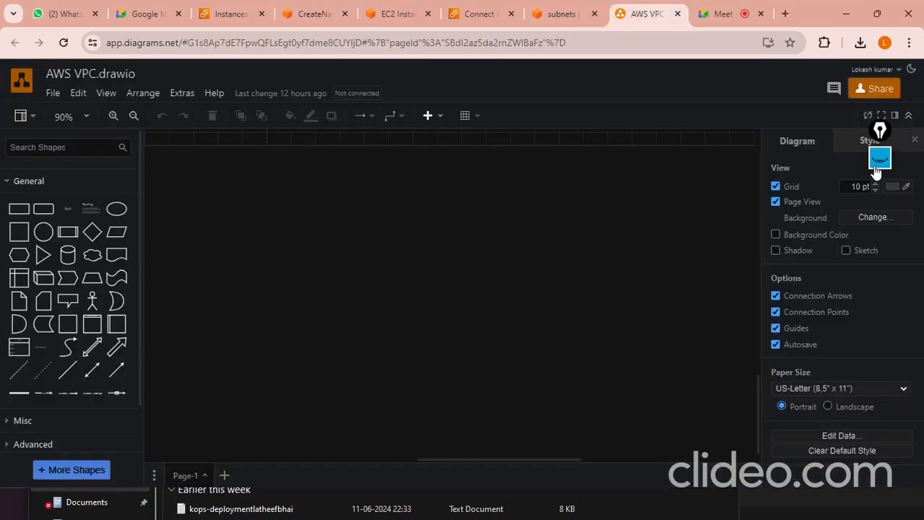
click(880, 157)
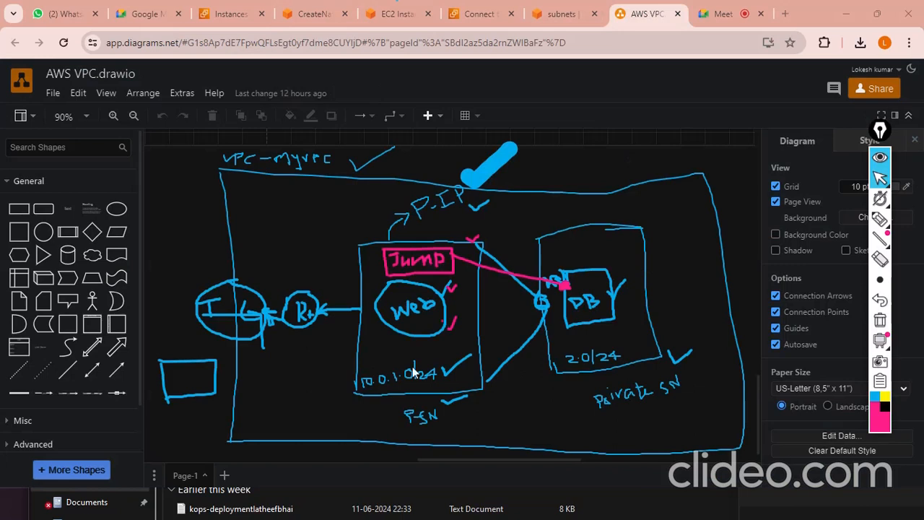
click(880, 218)
click(385, 342)
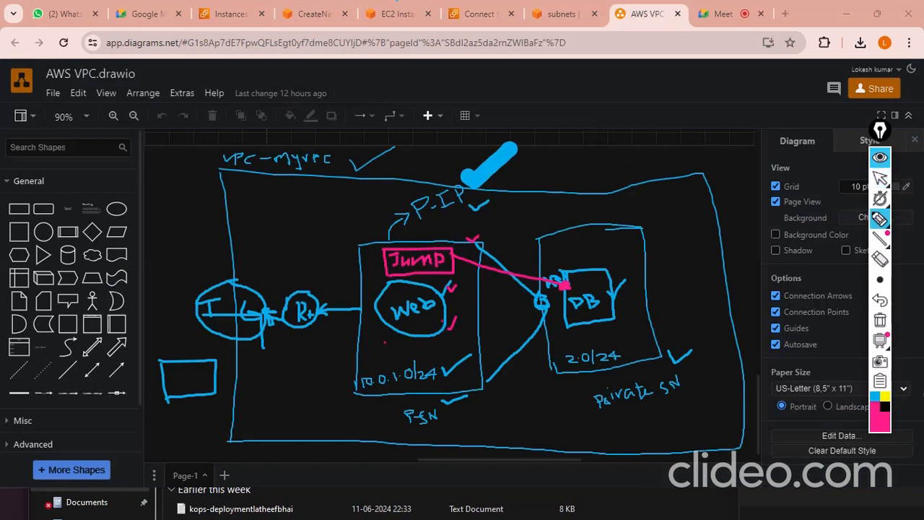
click(885, 399)
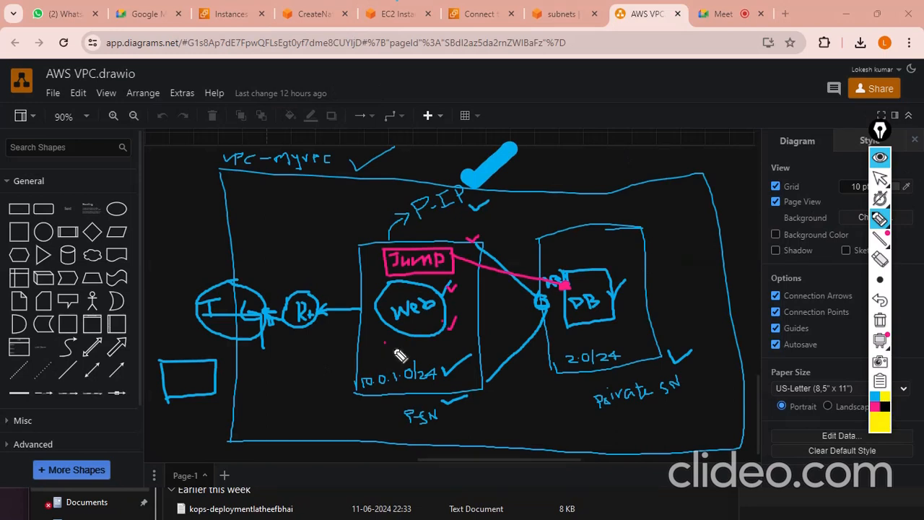
drag(392, 347, 390, 377)
mouse_move(391, 345)
mouse_down()
mouse_move(459, 378)
mouse_move(390, 347)
mouse_move(437, 368)
mouse_move(464, 337)
mouse_move(474, 345)
mouse_up()
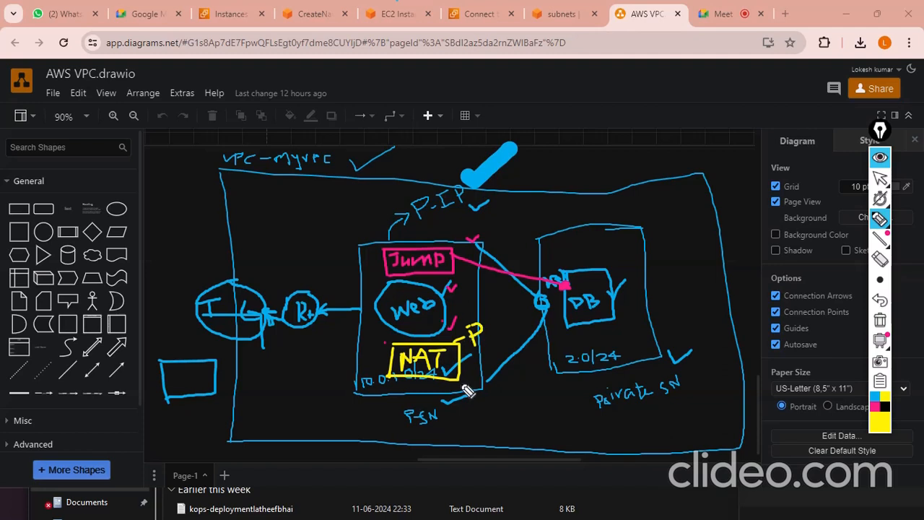
- Try to label the NAT box's two connections with P and Pr, and undo those annotation strokes
mouse_move(460, 373)
mouse_down()
mouse_move(473, 375)
mouse_move(479, 401)
mouse_up()
mouse_move(471, 385)
mouse_down()
mouse_move(487, 399)
mouse_move(490, 386)
mouse_up()
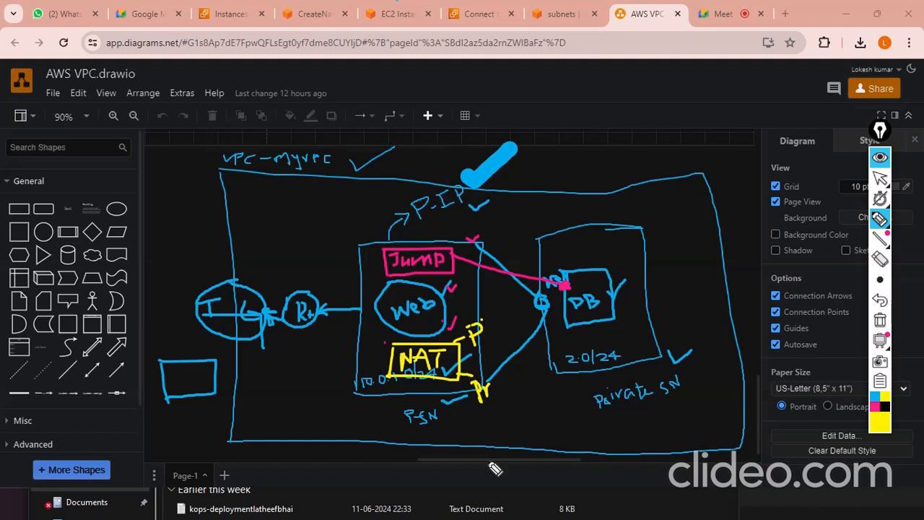
mouse_move(465, 325)
mouse_down()
mouse_move(470, 344)
mouse_move(478, 322)
mouse_move(477, 332)
mouse_up()
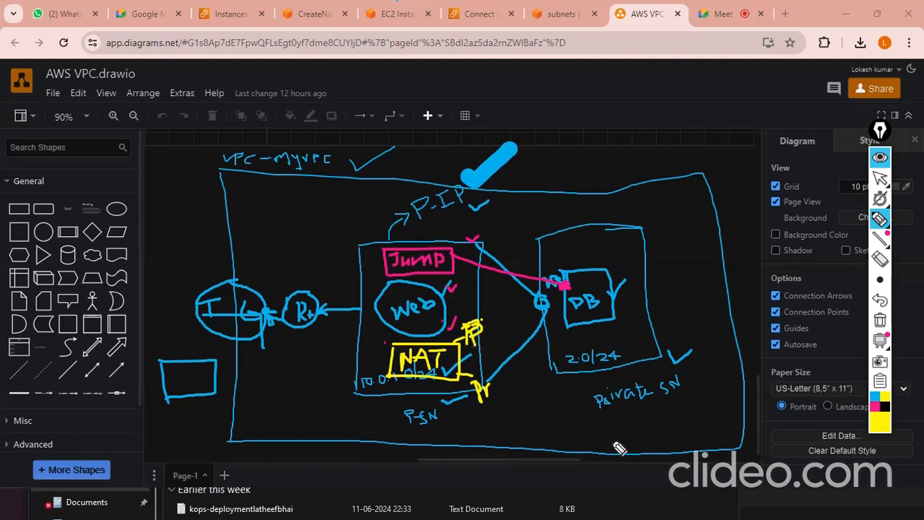
click(881, 300)
click(880, 300)
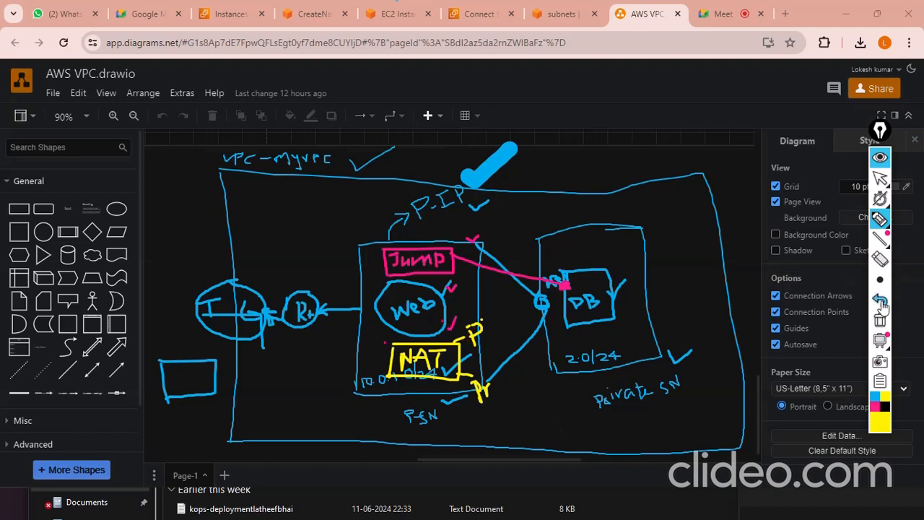
click(880, 299)
click(881, 300)
click(880, 299)
click(880, 300)
click(880, 300)
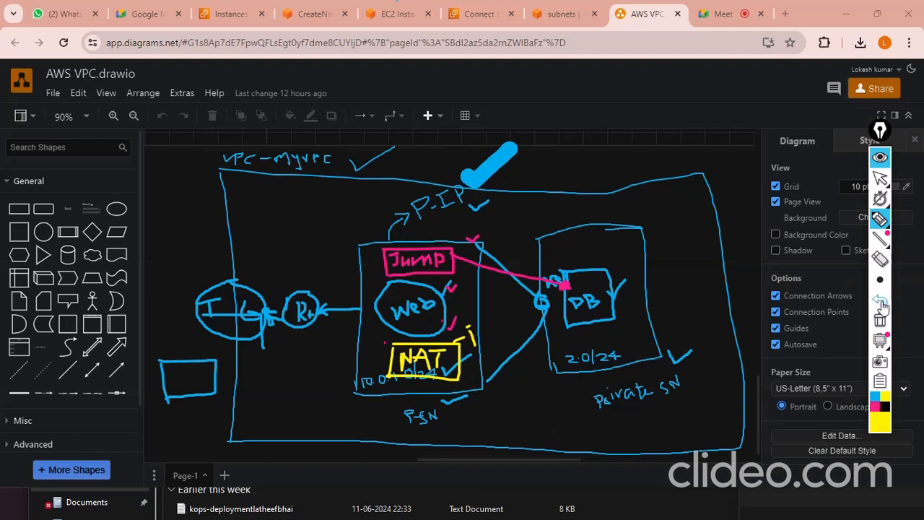
click(880, 300)
click(880, 299)
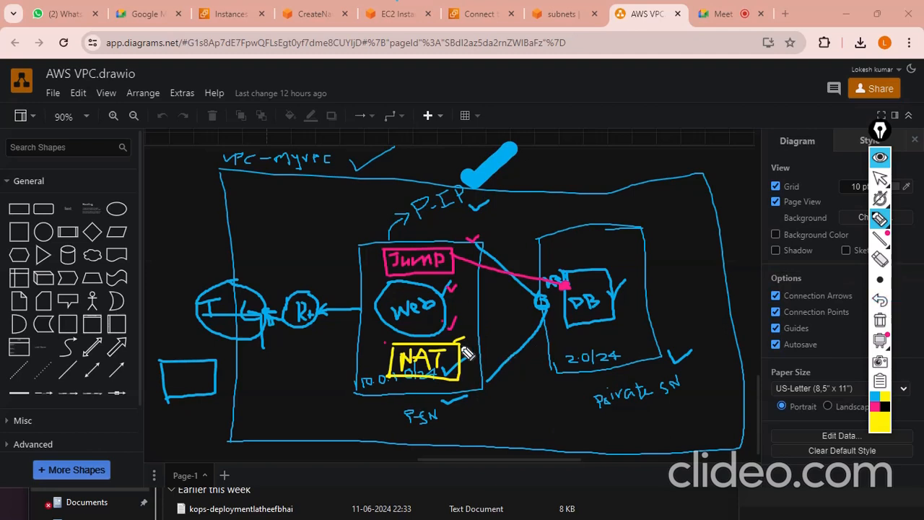
- Sketch a crossed-out yellow line from the NAT box to the DB box, and undo those strokes
drag(460, 335, 497, 323)
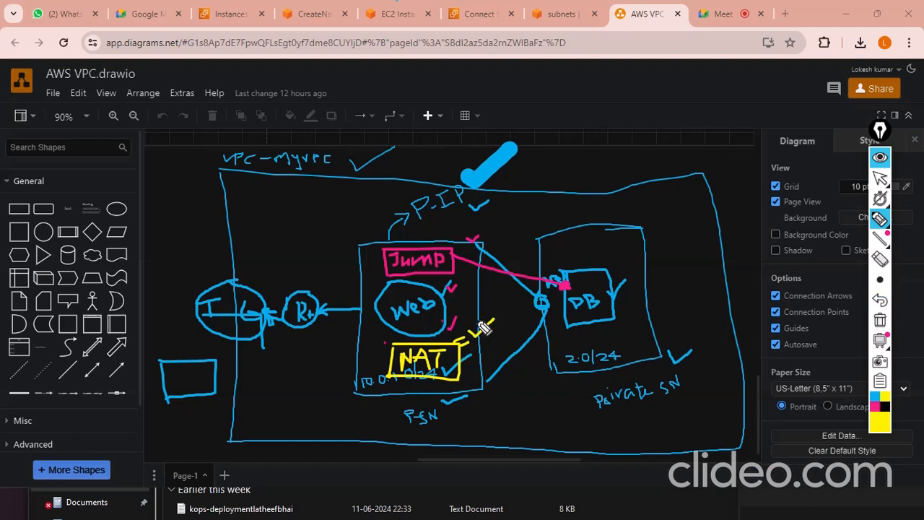
drag(484, 329, 494, 339)
drag(458, 365, 593, 309)
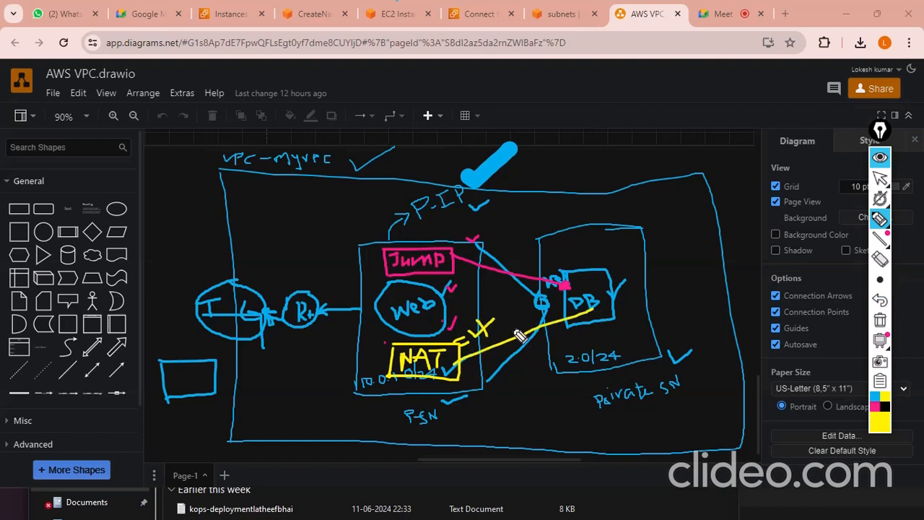
drag(504, 328, 509, 359)
mouse_move(517, 325)
mouse_down()
mouse_move(492, 353)
mouse_move(523, 359)
mouse_up()
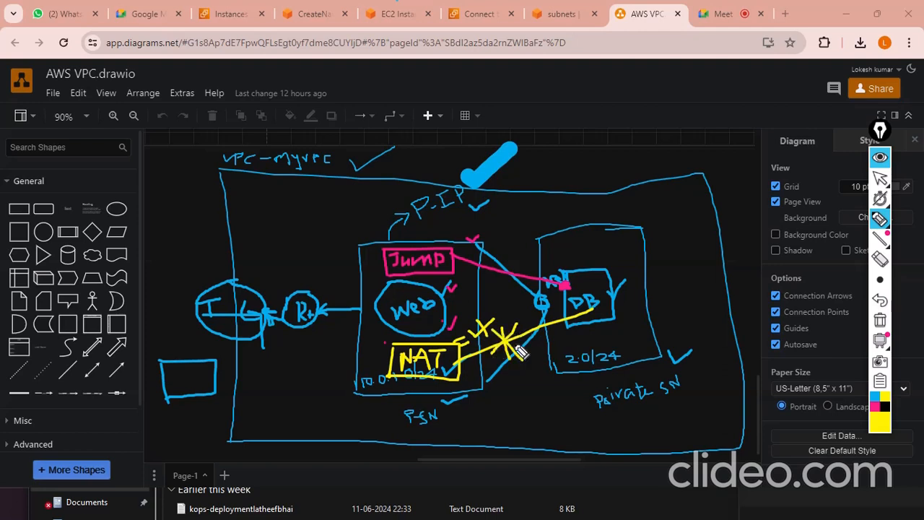
click(880, 300)
click(880, 300)
click(880, 301)
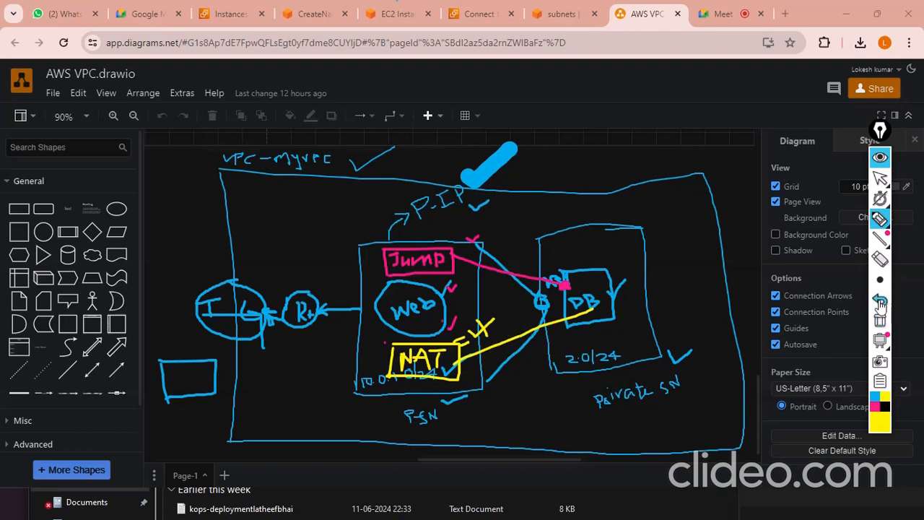
click(880, 301)
click(880, 301)
click(880, 300)
click(880, 301)
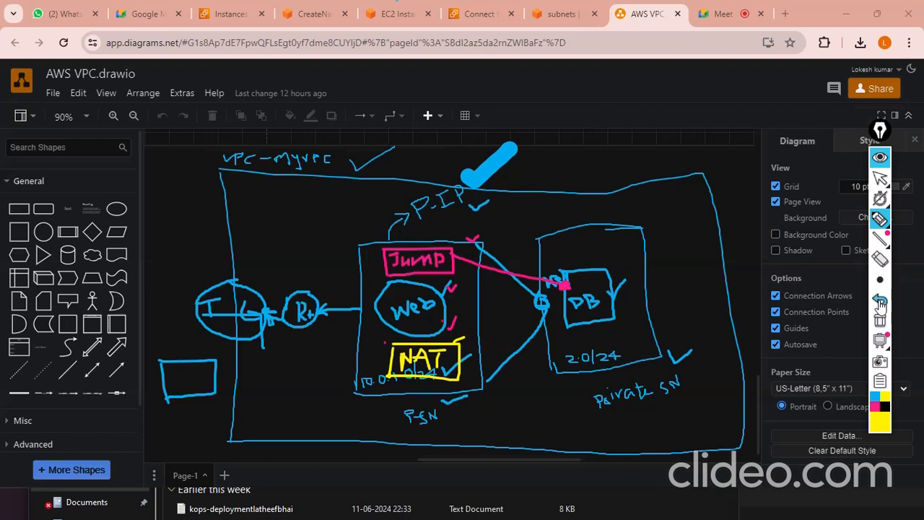
click(880, 304)
- Label the sketched NAT box with EIP and Pr IP in yellow, and hide the annotation overlay
mouse_move(470, 334)
mouse_down()
mouse_move(470, 346)
mouse_move(471, 338)
mouse_move(489, 343)
mouse_move(493, 324)
mouse_move(489, 336)
mouse_up()
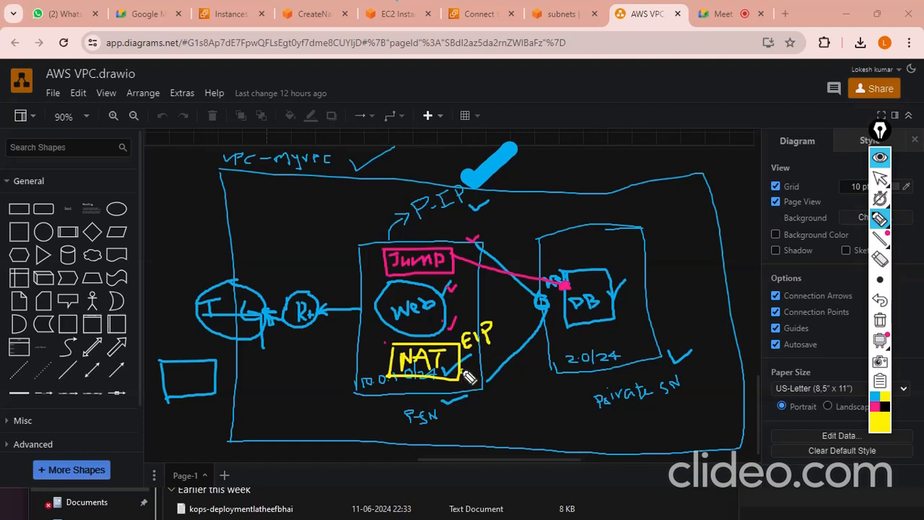
drag(468, 377, 494, 372)
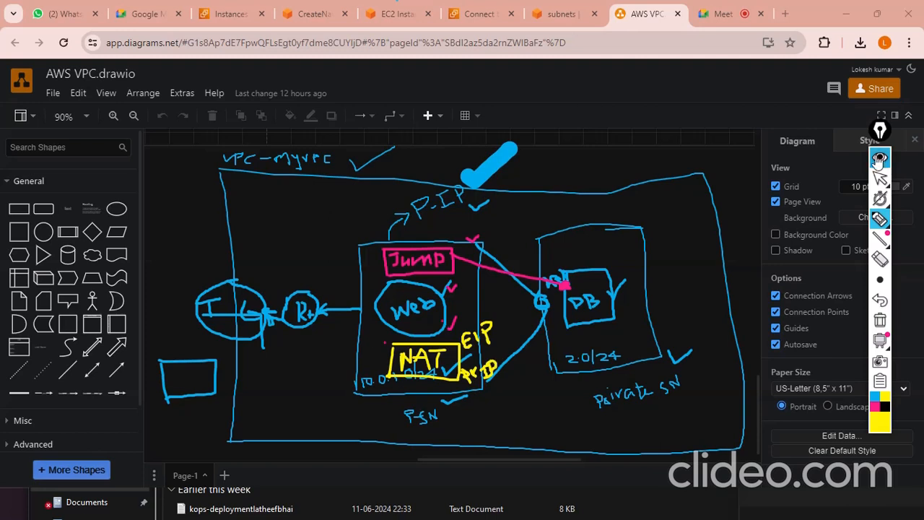
click(879, 159)
- Return to the NAT gateway form, allocate an Elastic IP for it and create the public my-NAT gateway
click(566, 13)
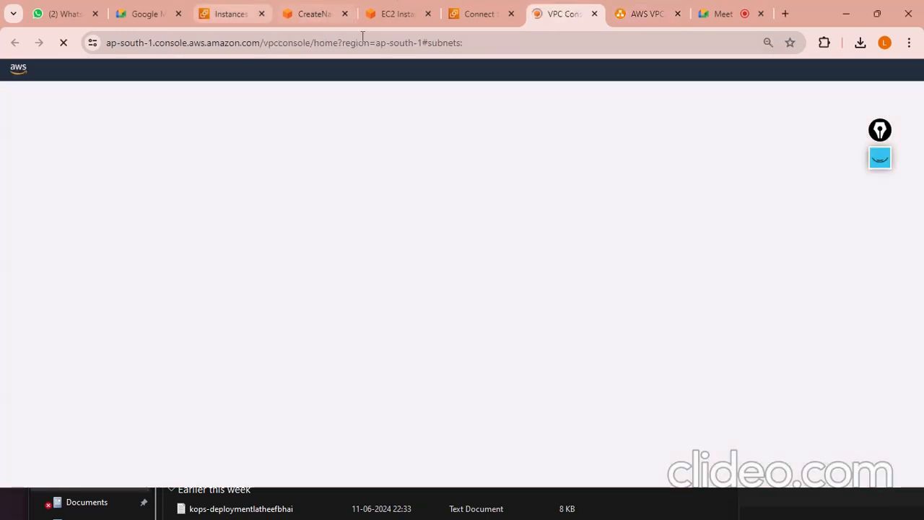
click(314, 14)
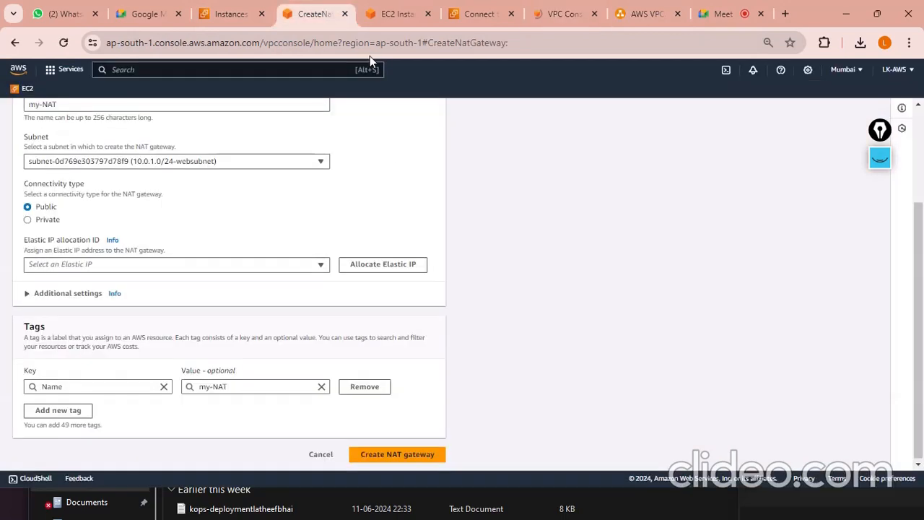
click(383, 265)
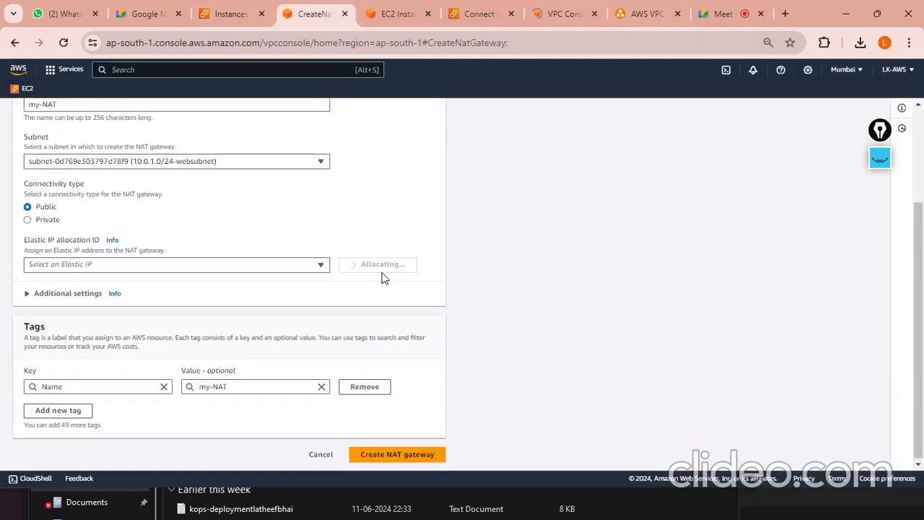
click(173, 271)
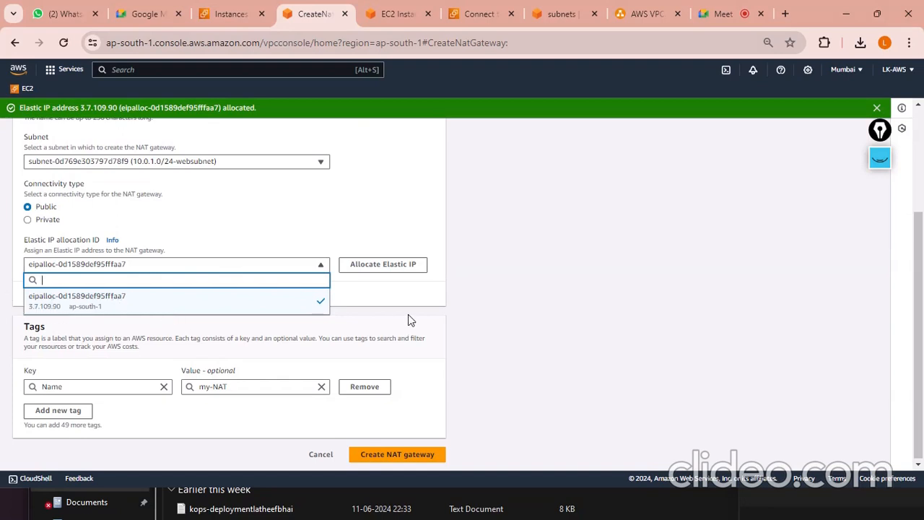
click(382, 323)
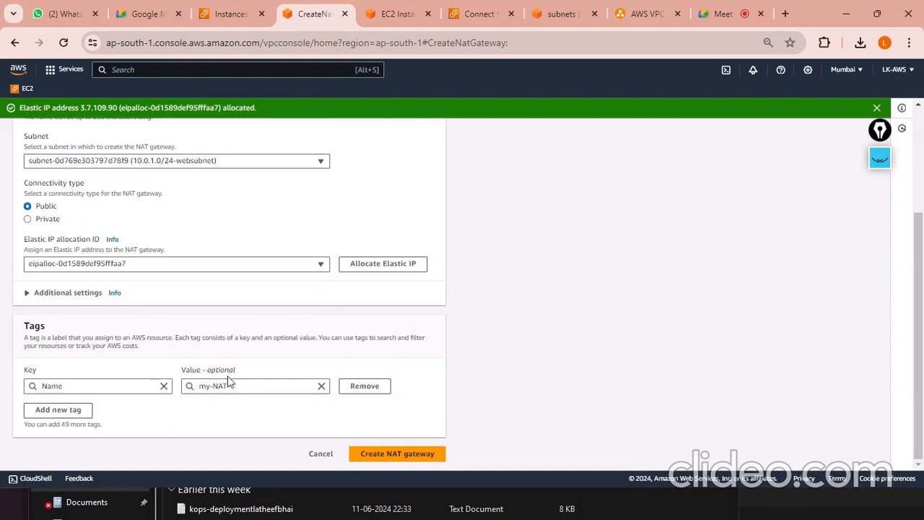
click(383, 455)
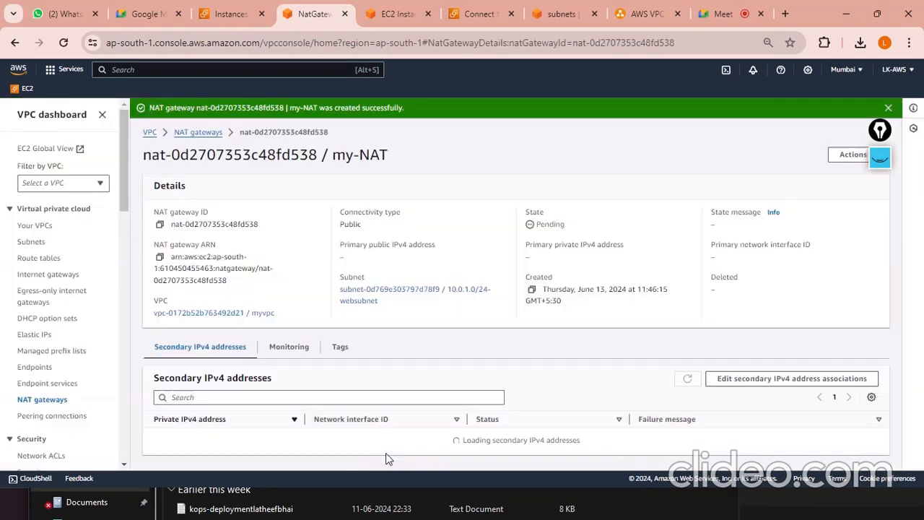
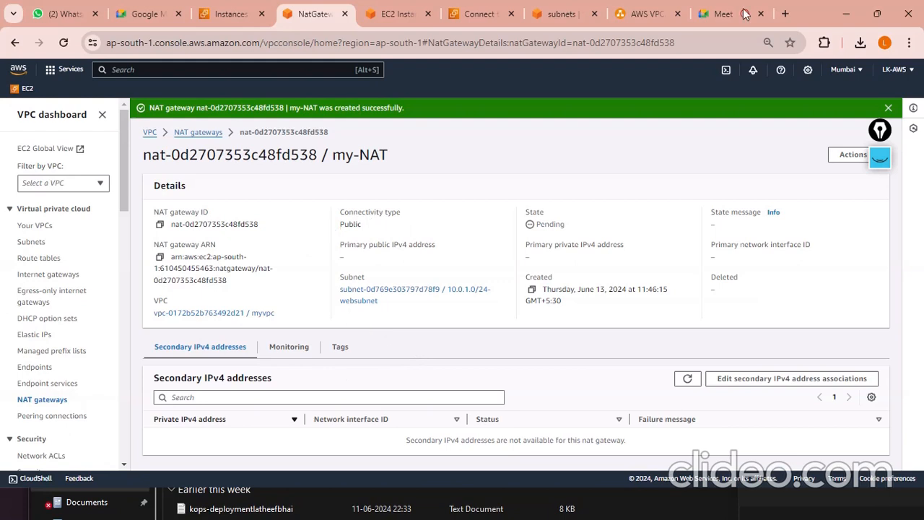
- Sketch a yellow RT circle between the NAT box and the private subnet on the AWS VPC diagram, and hide the annotations
click(646, 14)
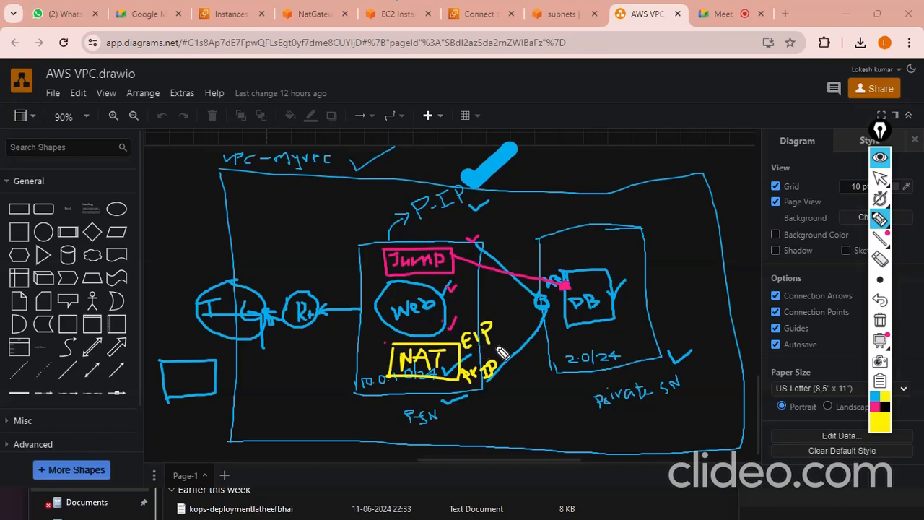
mouse_move(497, 335)
mouse_down()
mouse_move(506, 346)
mouse_move(528, 338)
mouse_move(505, 326)
mouse_move(495, 352)
mouse_move(538, 345)
mouse_move(537, 327)
mouse_move(518, 321)
mouse_up()
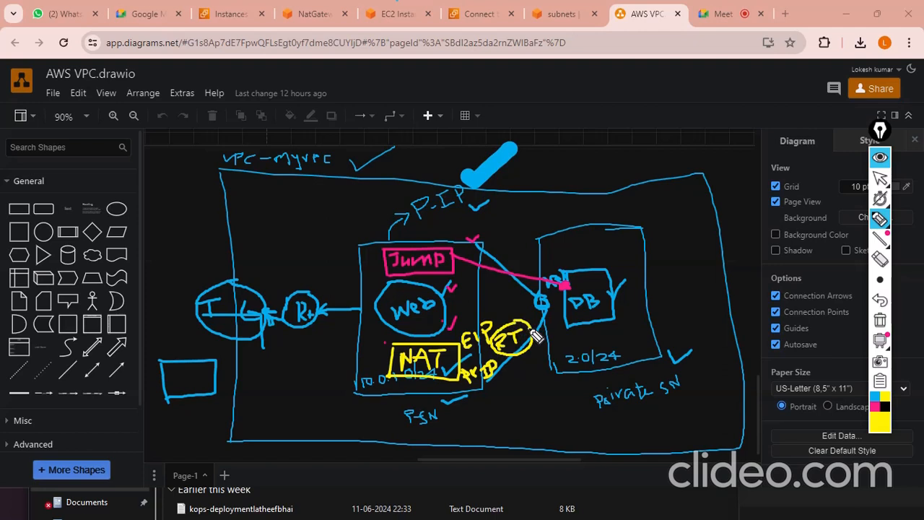
drag(532, 330, 545, 325)
drag(467, 361, 505, 348)
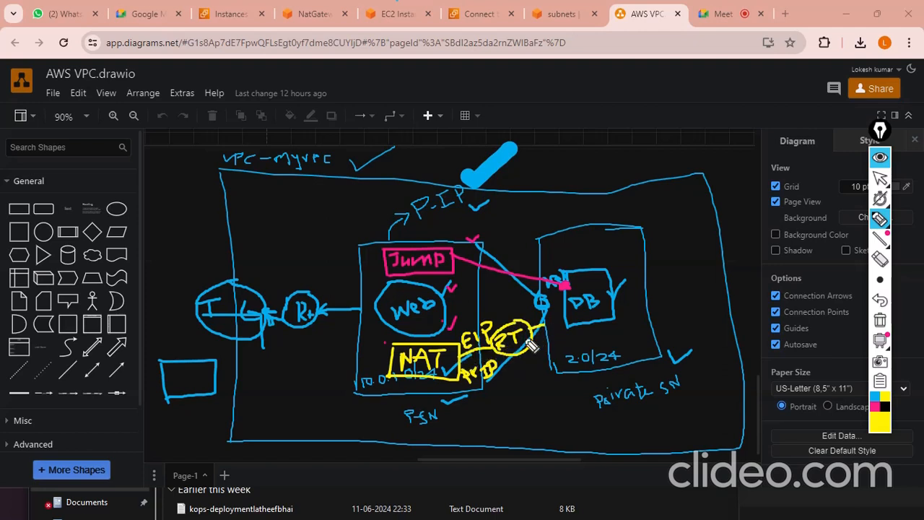
click(878, 301)
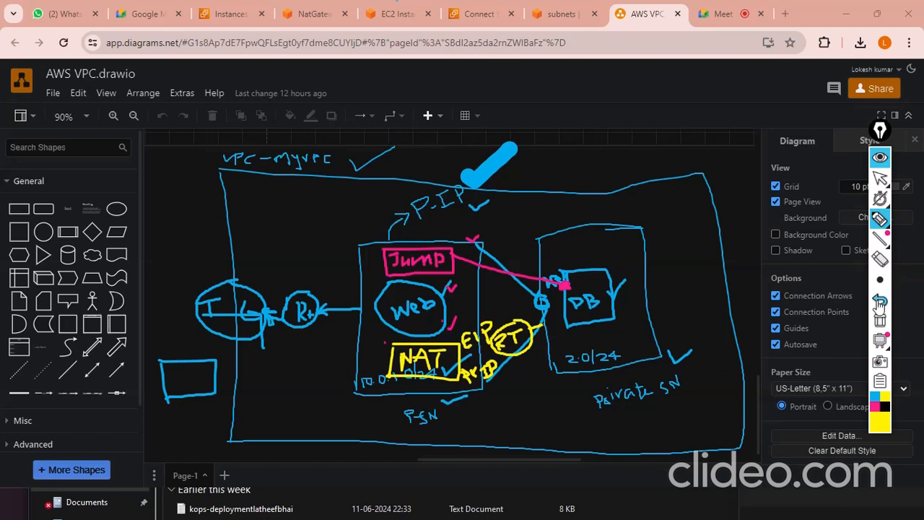
click(878, 302)
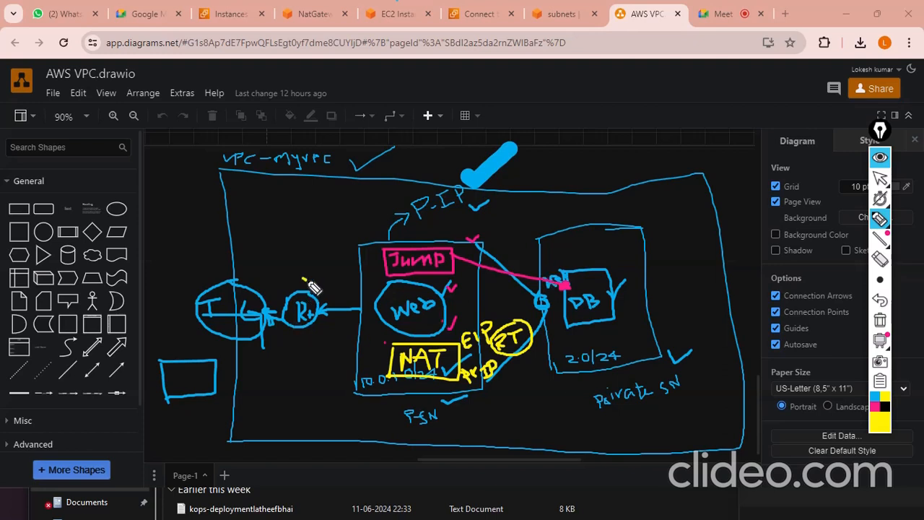
drag(304, 278, 310, 276)
click(880, 157)
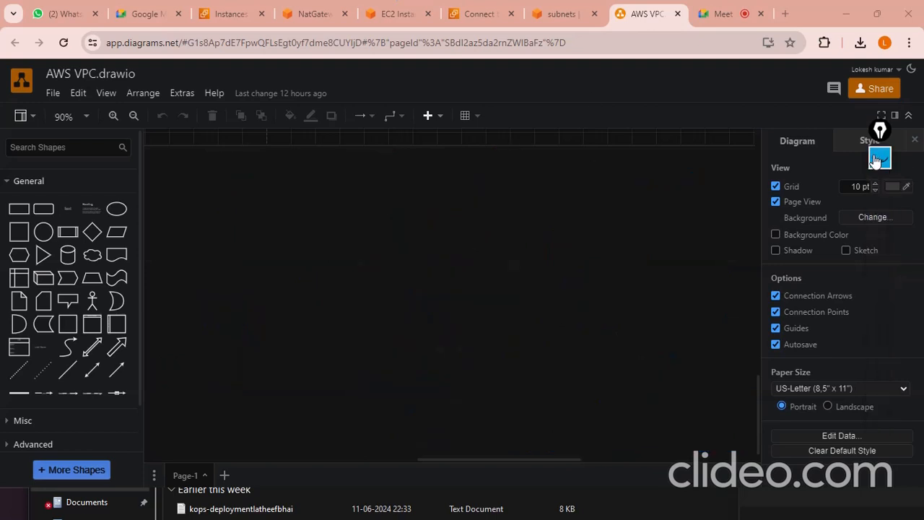
- Return to the my-NAT gateway page in the AWS console and open the list of VPC route tables
click(538, 9)
click(313, 9)
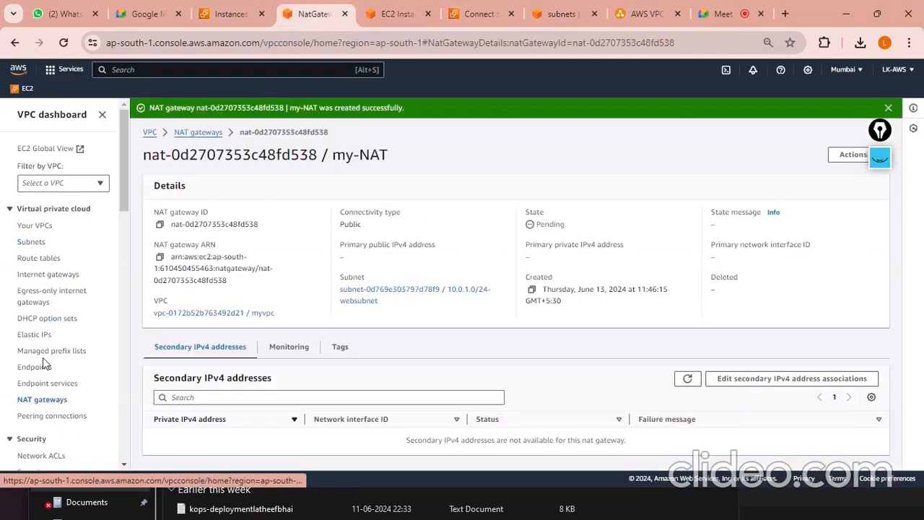
click(33, 259)
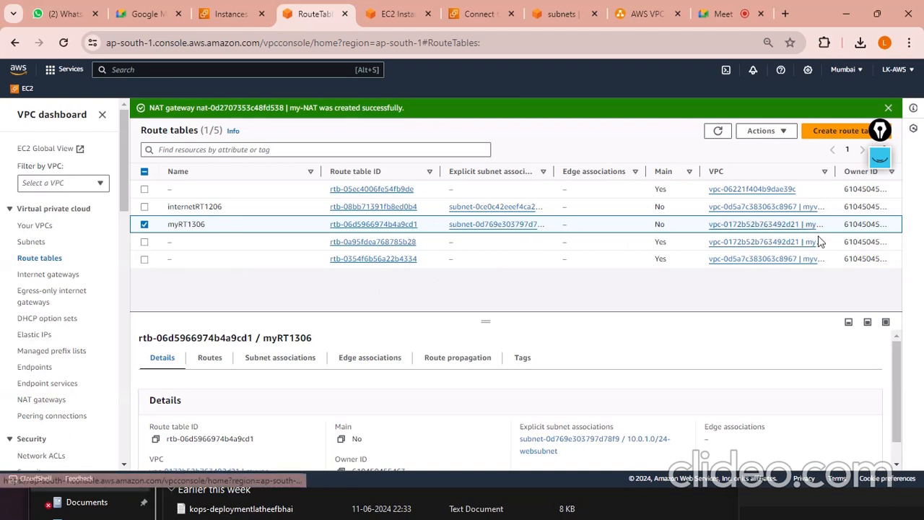
- Widen the VPC column in the route table list and check which VPC each route table, including myRT1306, belongs to
drag(834, 171, 864, 171)
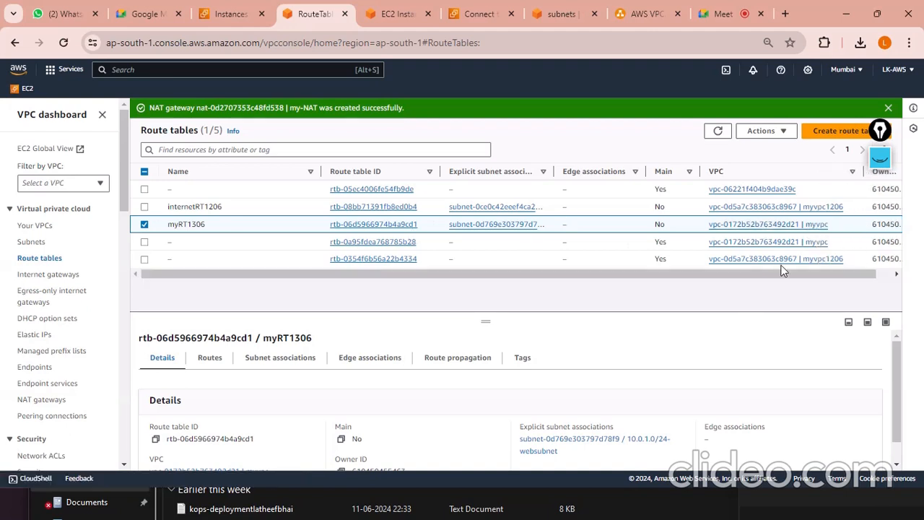
scroll(749, 279, right, 1)
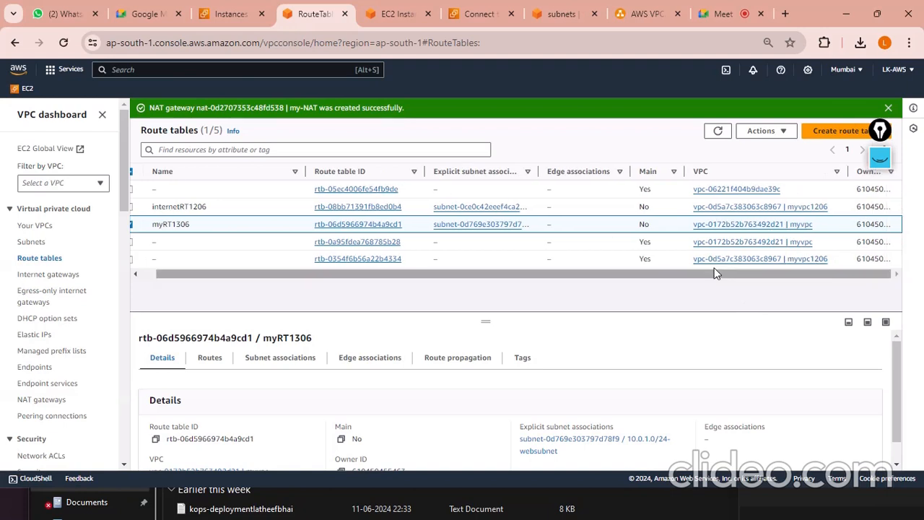
drag(567, 276, 539, 272)
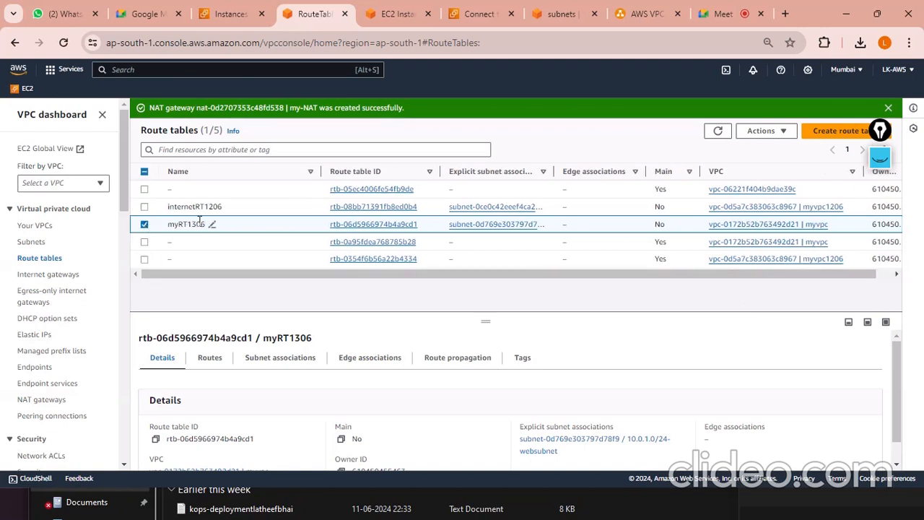
drag(202, 224, 163, 220)
drag(370, 274, 534, 259)
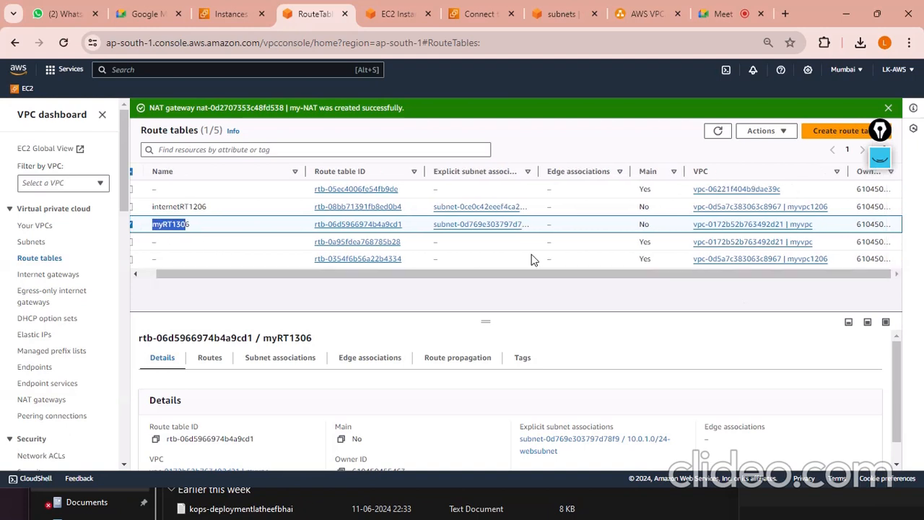
drag(818, 240, 610, 276)
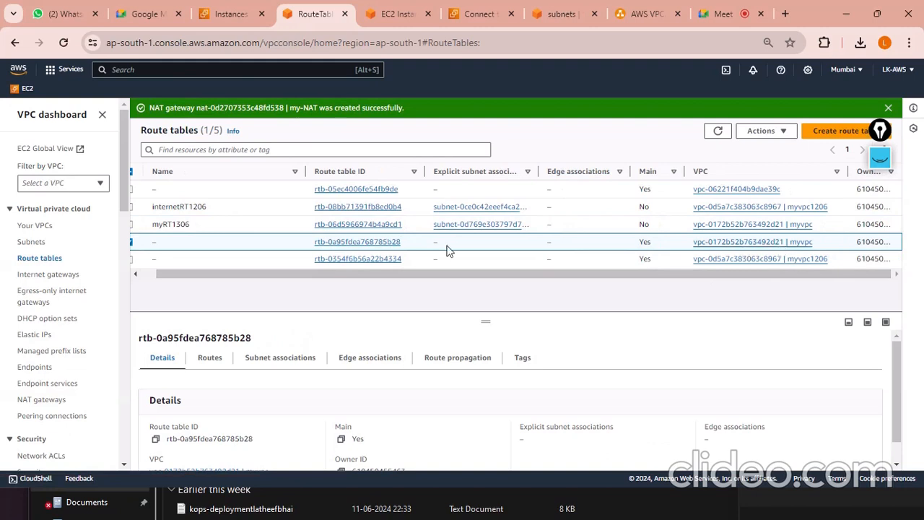
- Explicitly associate the 10.0.2.0/24-dbsunet subnet with the unnamed main route table of myvpc
double_click(655, 245)
click(657, 246)
drag(577, 272, 498, 278)
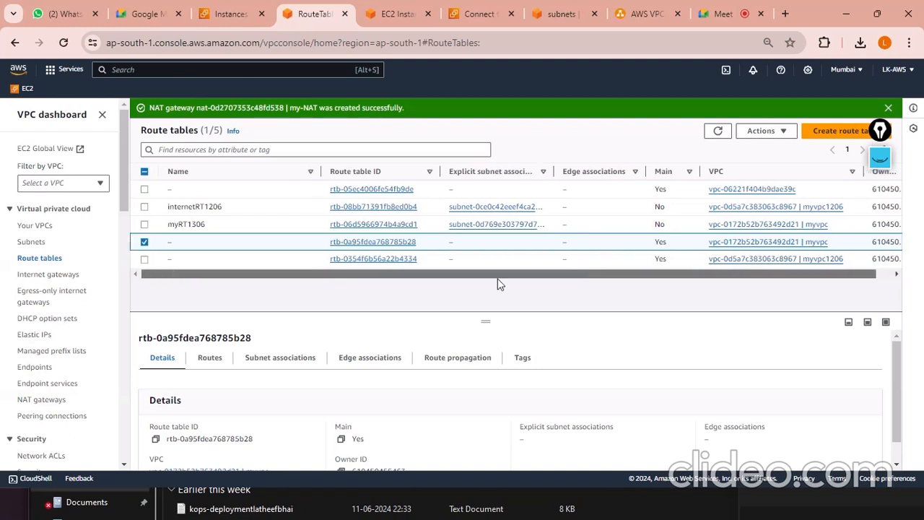
click(765, 131)
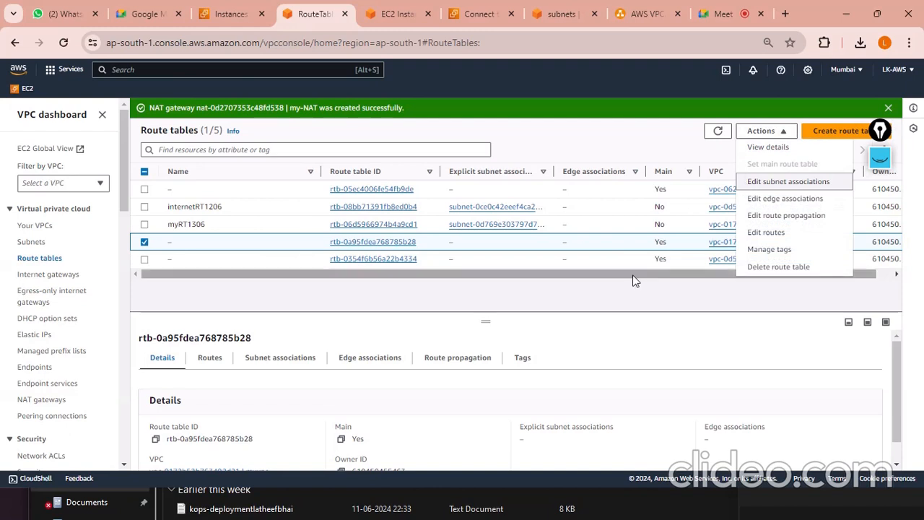
click(668, 294)
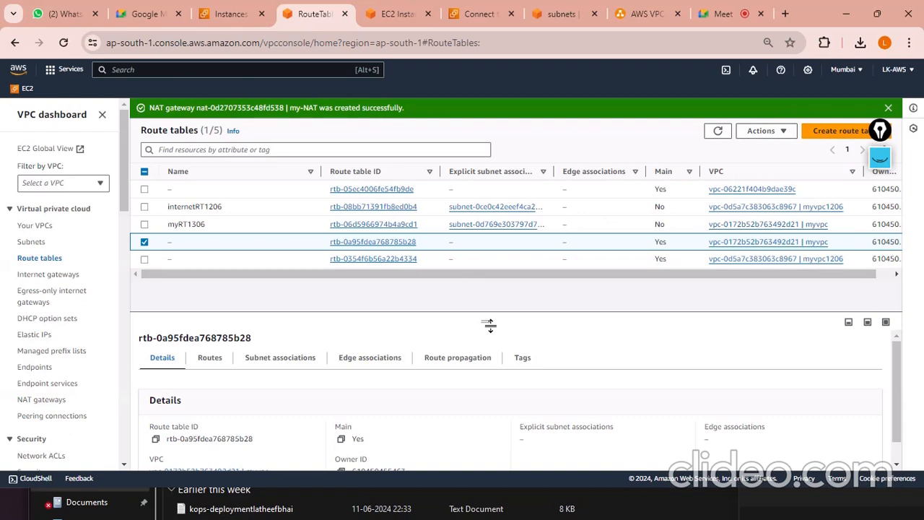
scroll(410, 351, down, 1)
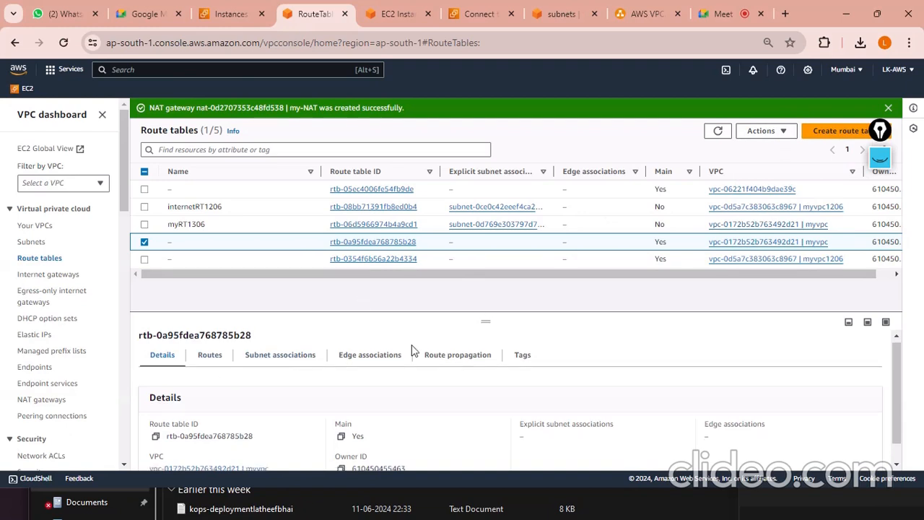
scroll(382, 373, up, 1)
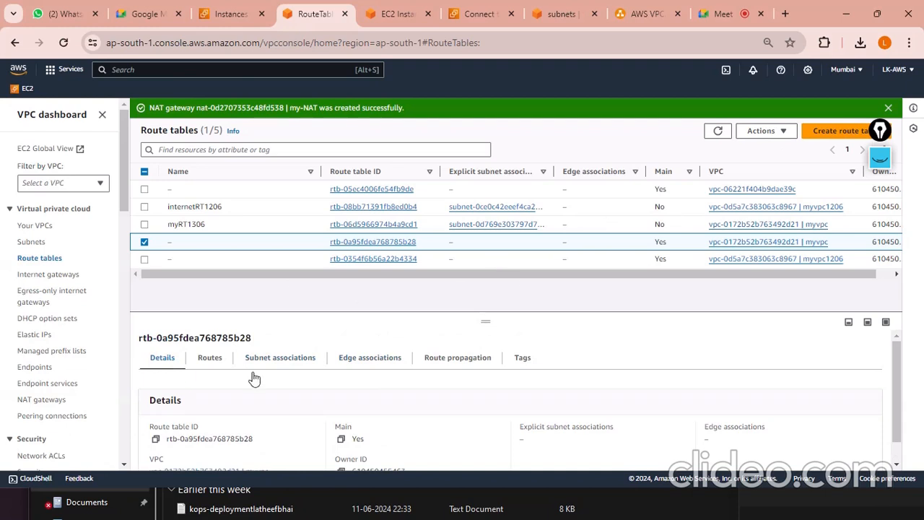
scroll(298, 377, down, 1)
click(764, 131)
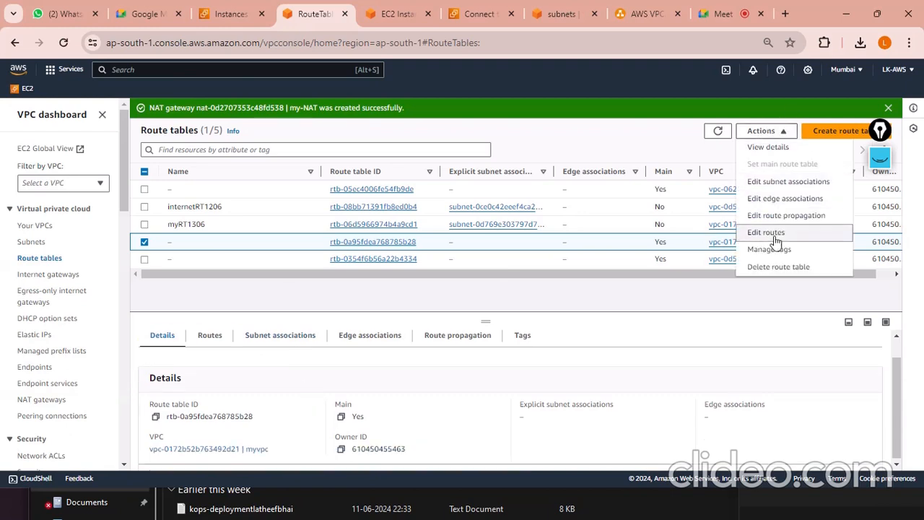
click(770, 185)
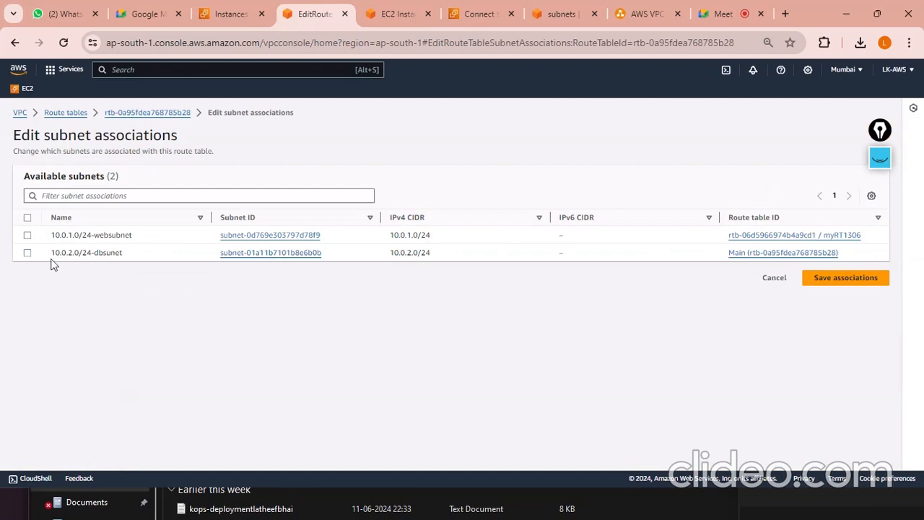
click(28, 255)
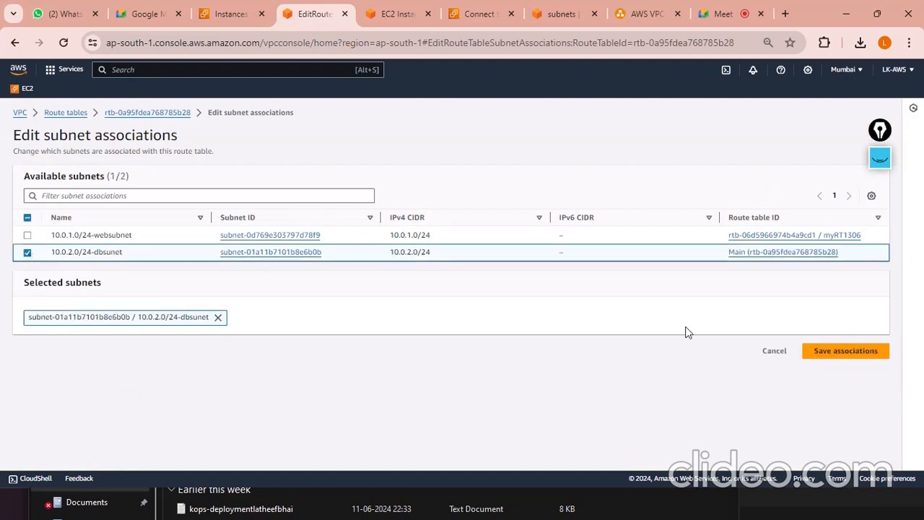
click(825, 354)
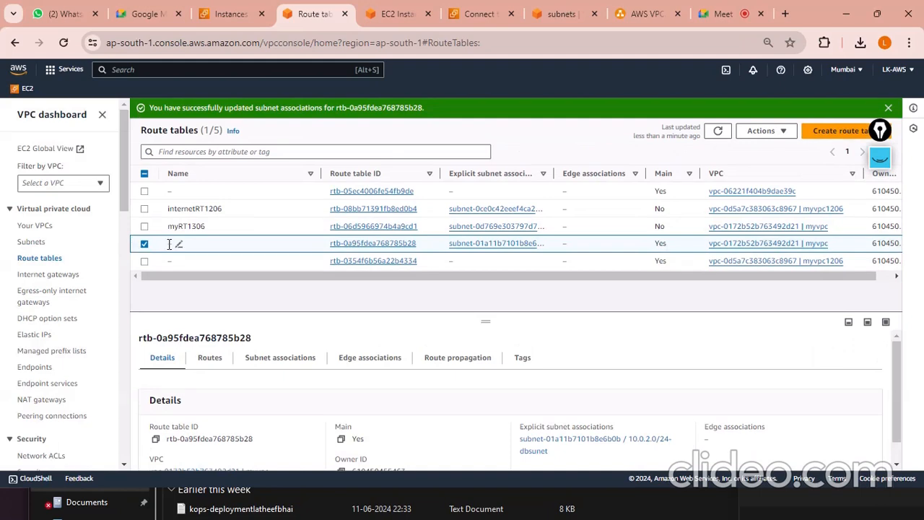
- Name the unnamed main route table of myvpc NAT-RT
click(145, 246)
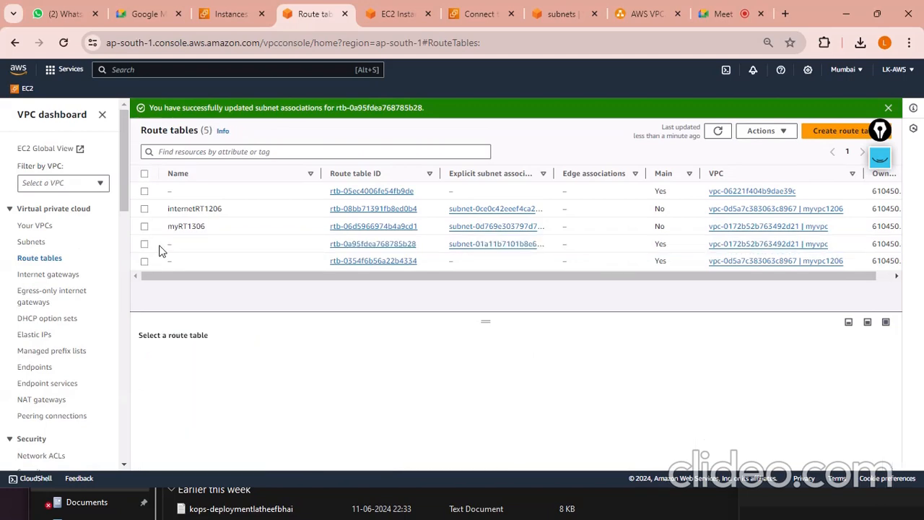
click(178, 244)
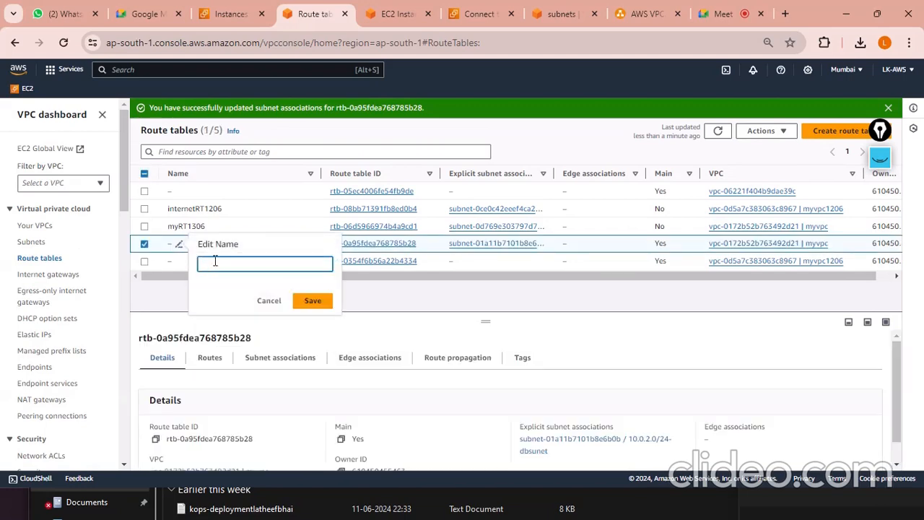
text(NAT-RT)
click(308, 301)
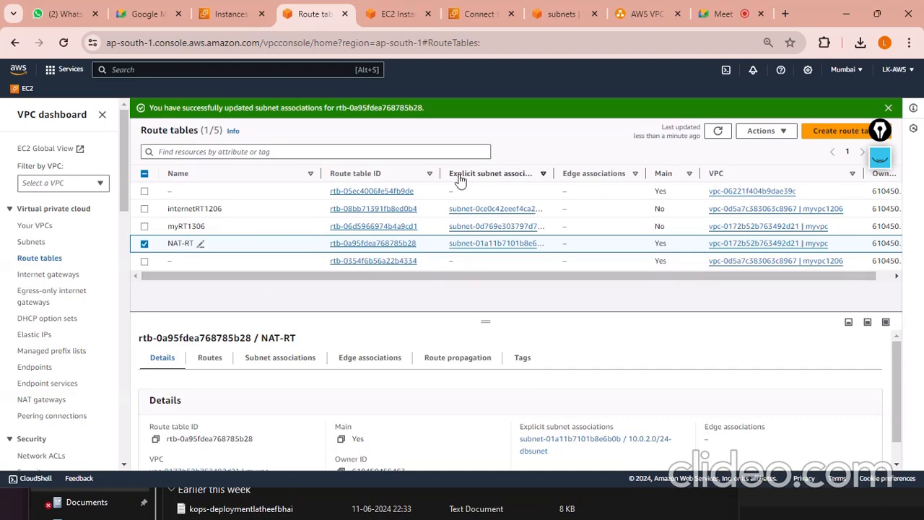
- Inspect the routes of the NAT-RT route table, return to the route table list and view its subnet associations
click(384, 244)
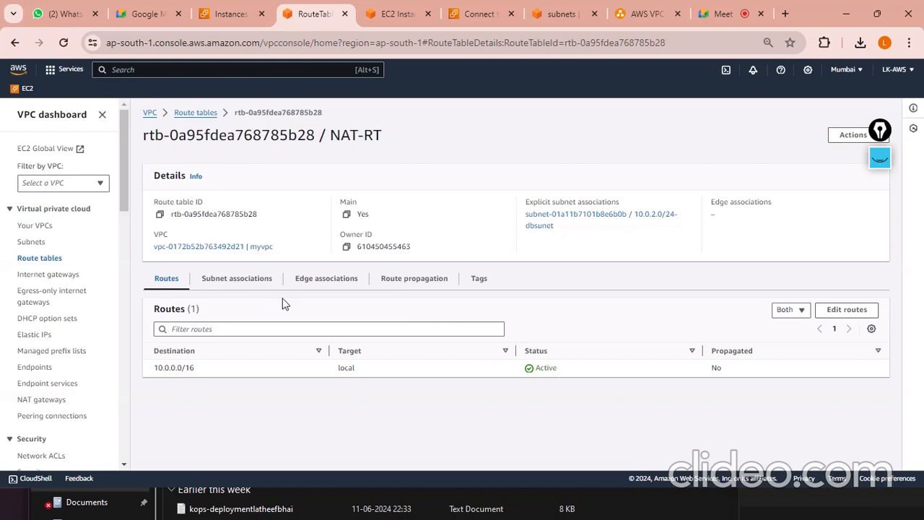
click(40, 258)
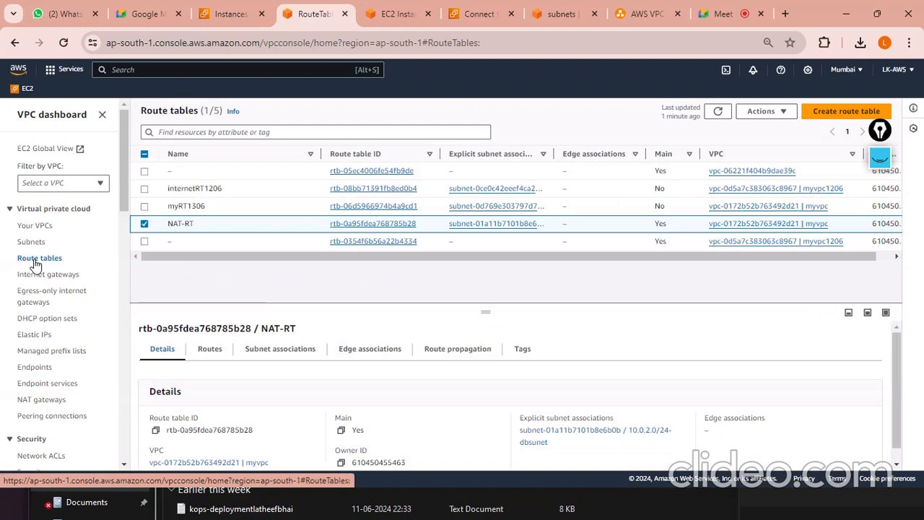
click(144, 224)
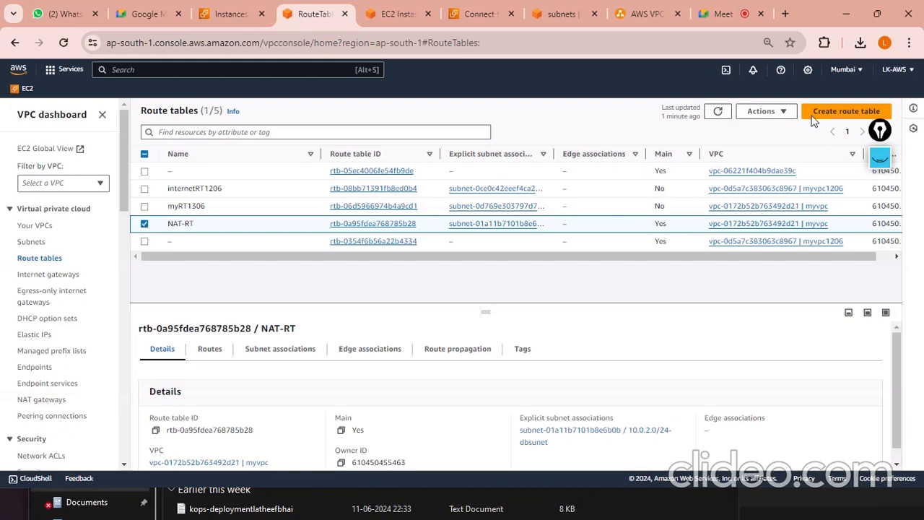
click(762, 111)
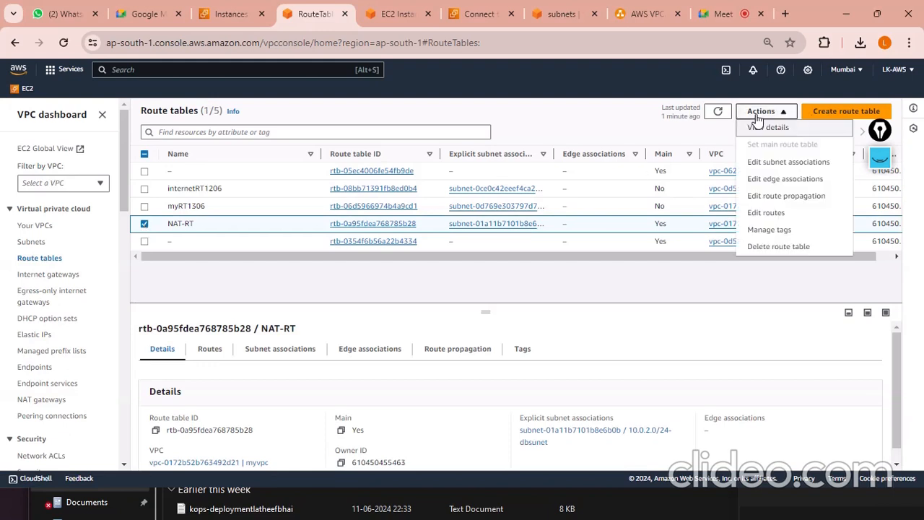
click(287, 354)
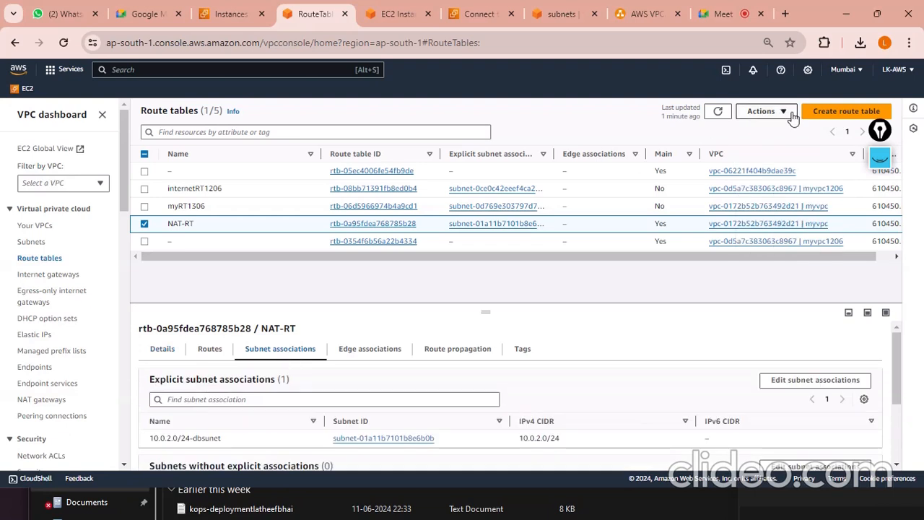
- Reopen NAT-RT's subnet associations for editing and try to save them with only 10.0.2.0/24-dbsunet selected
click(764, 111)
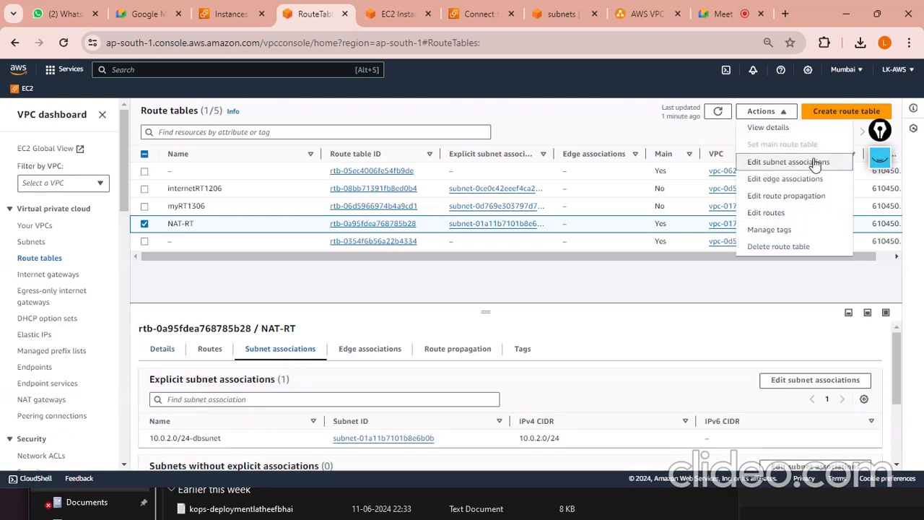
click(278, 353)
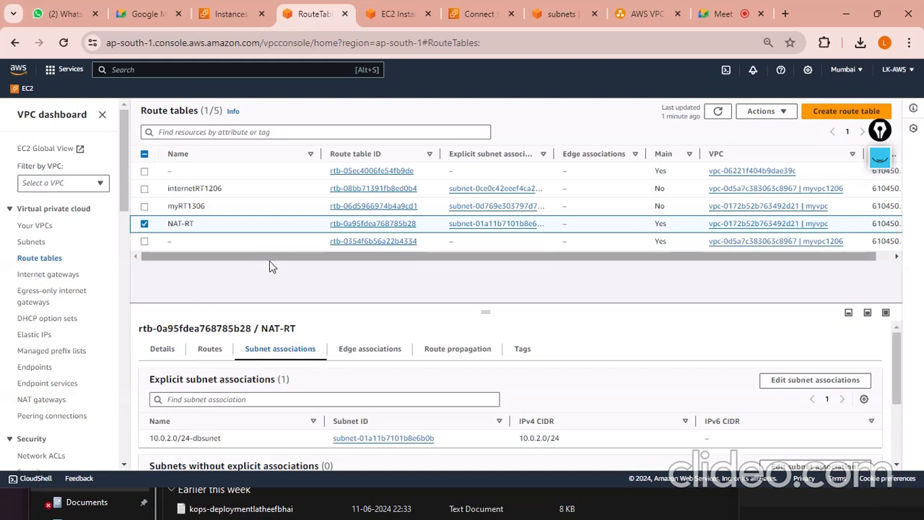
click(795, 383)
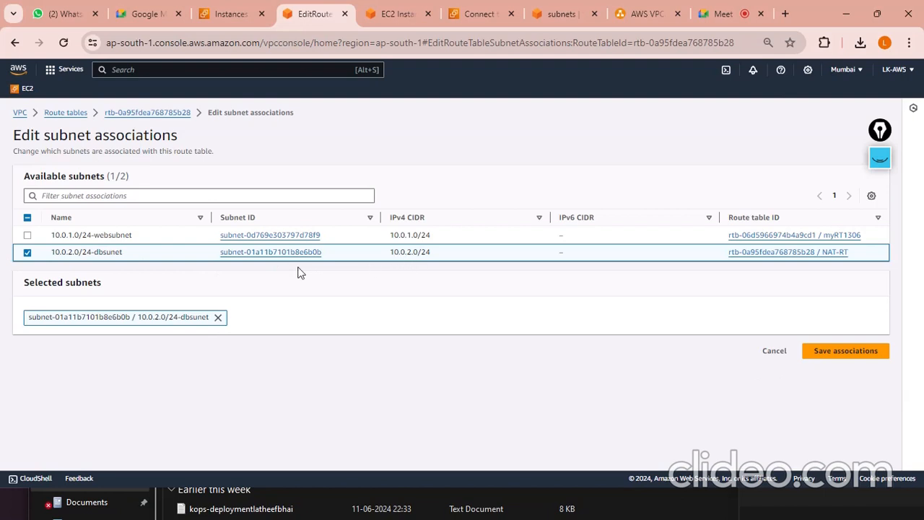
click(818, 354)
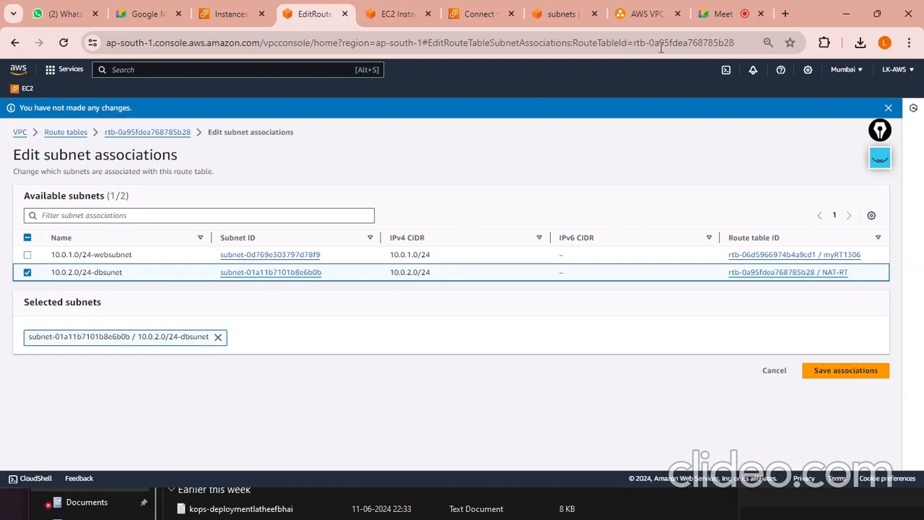
- Minimize the Chrome and Downloads windows, switch to Microsoft Edge and open the Avtx Project Delivery sprint board in Jira
click(846, 13)
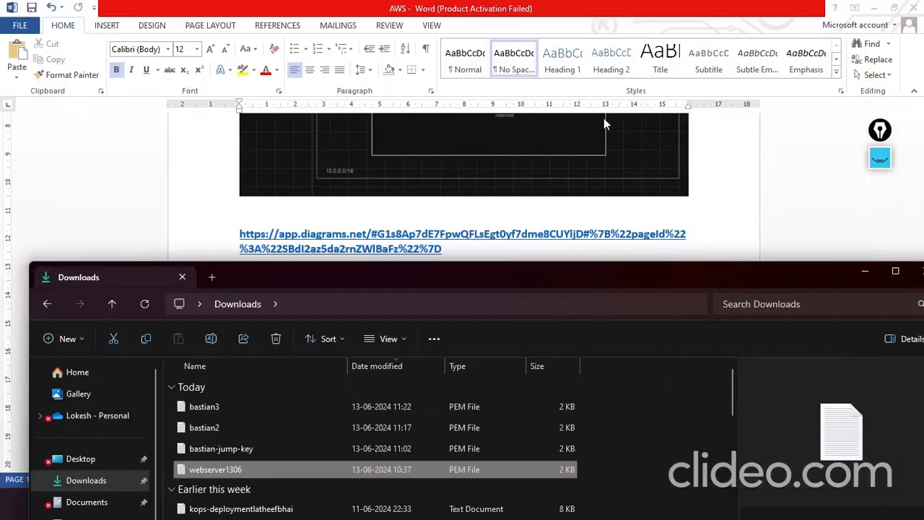
click(864, 271)
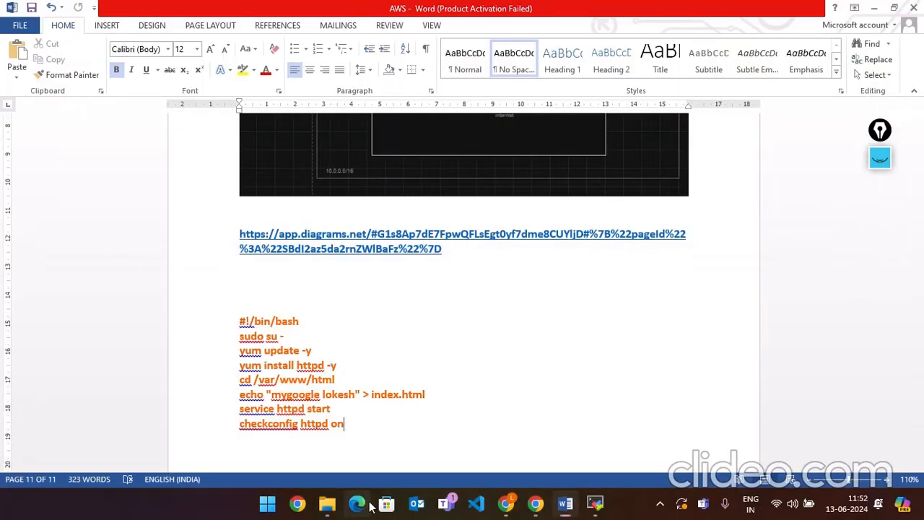
click(369, 506)
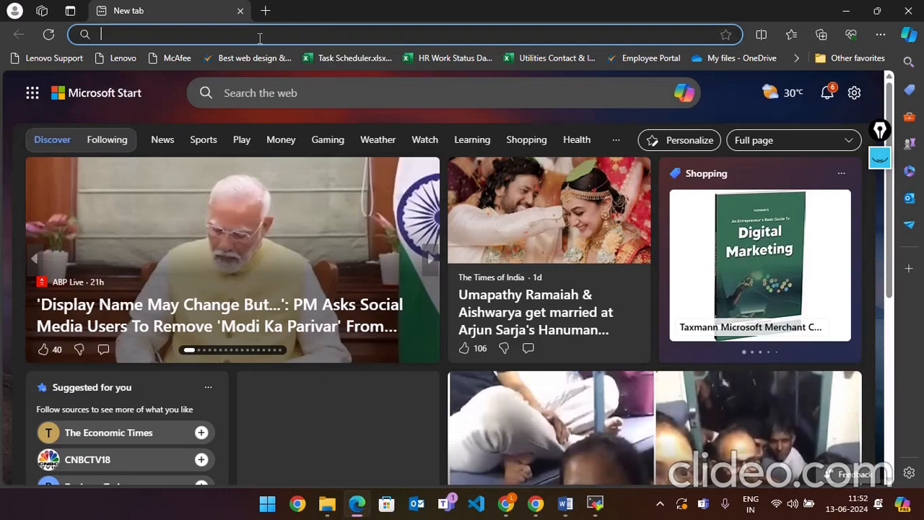
click(260, 34)
text(JIRa)
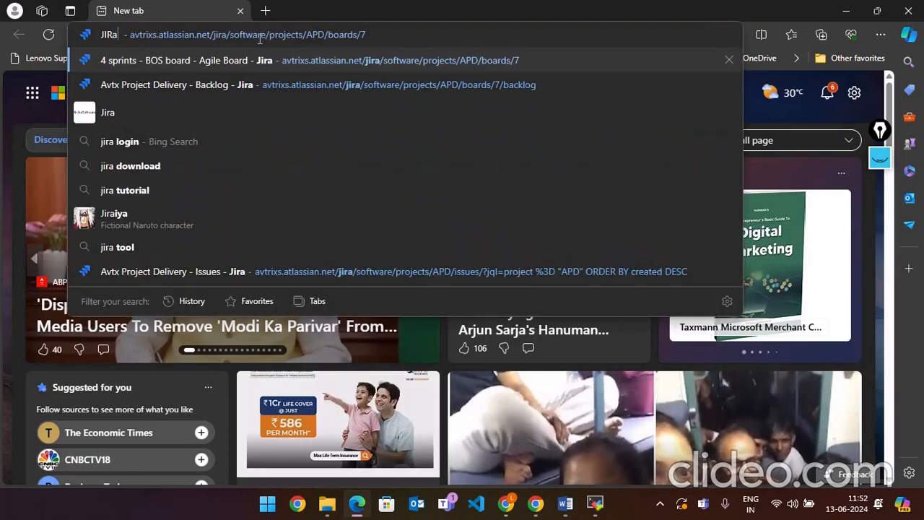
key(Return)
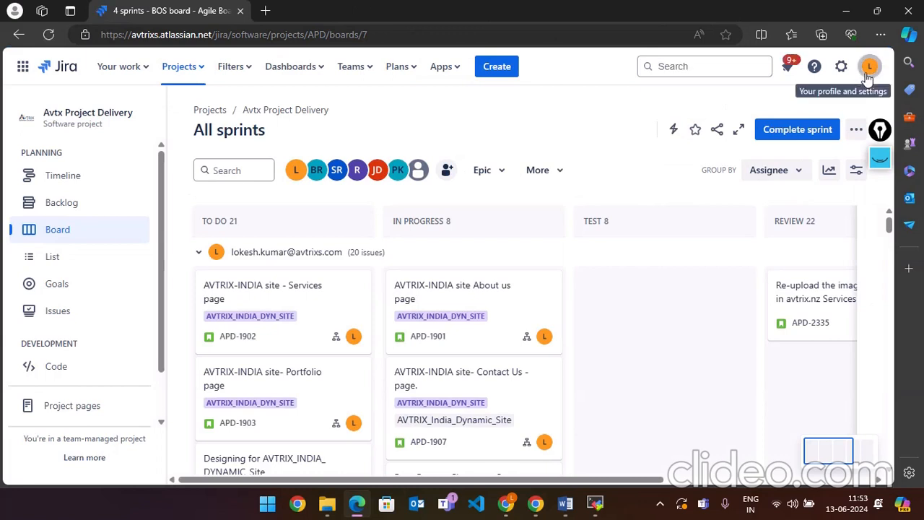
- Open the Avtx Project Delivery backlog in Jira and look through its sprint issues
click(868, 71)
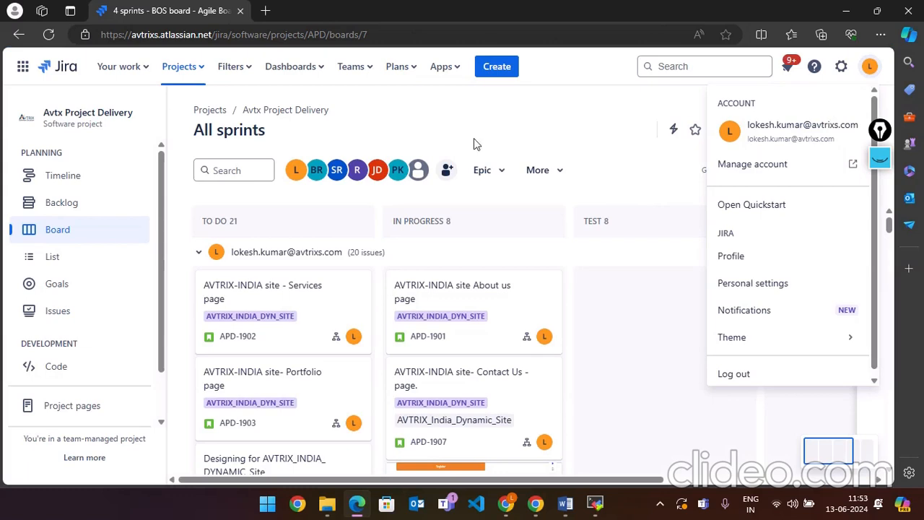
click(57, 202)
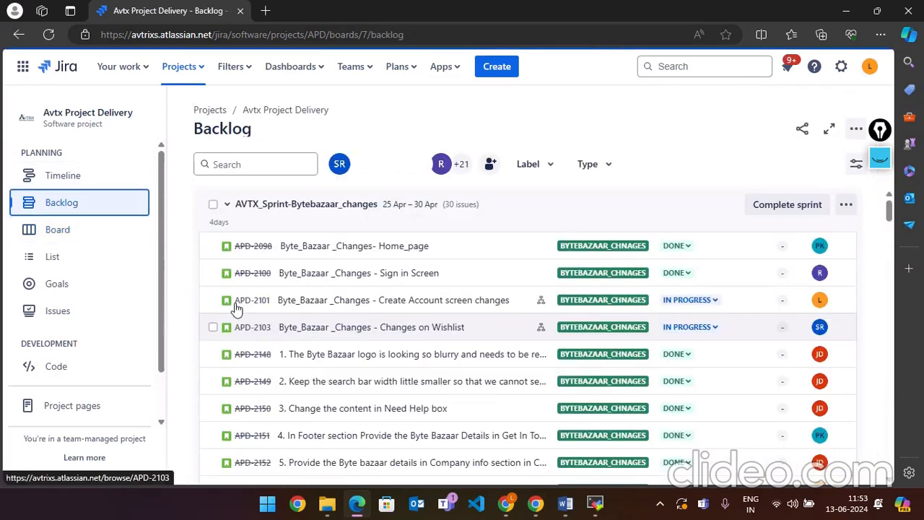
scroll(353, 296, down, 15)
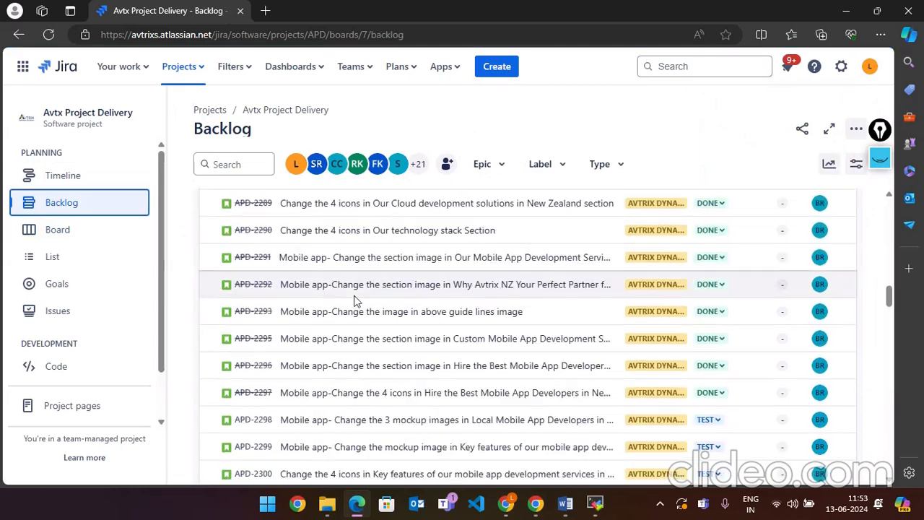
scroll(354, 300, down, 5)
scroll(354, 301, up, 15)
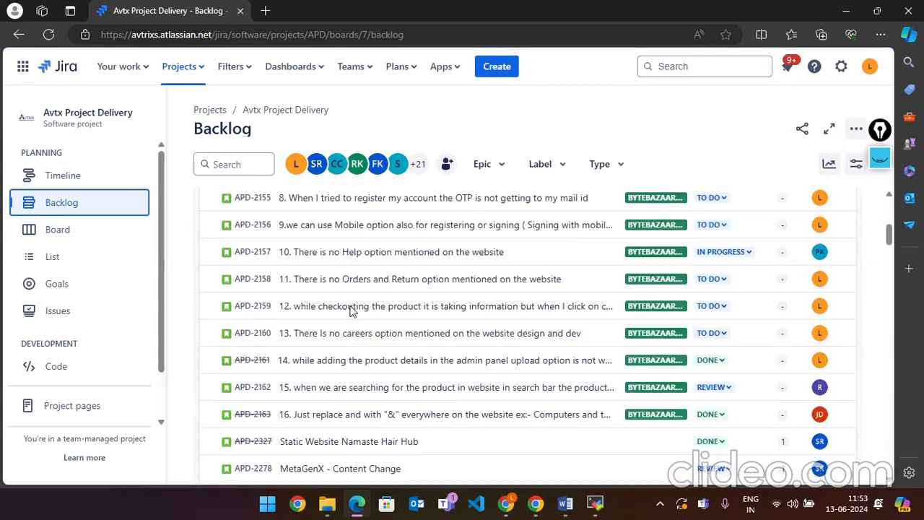
- Look through the backlog's sprints, from AVTX_Sprint-Bytebazaar_changes through AVTX_ NZ Dynamic site changes to AVTX_IND_Dyn_Site, and examine their issues
scroll(351, 311, up, 6)
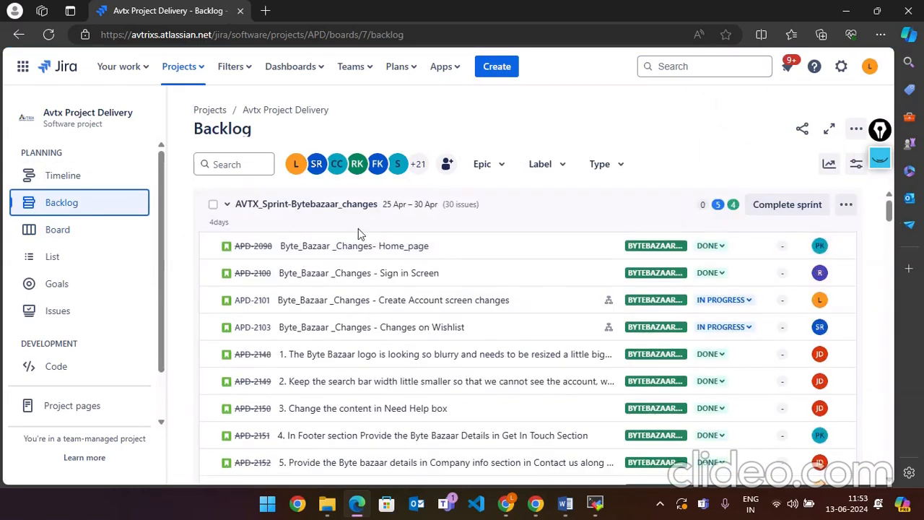
scroll(361, 234, down, 10)
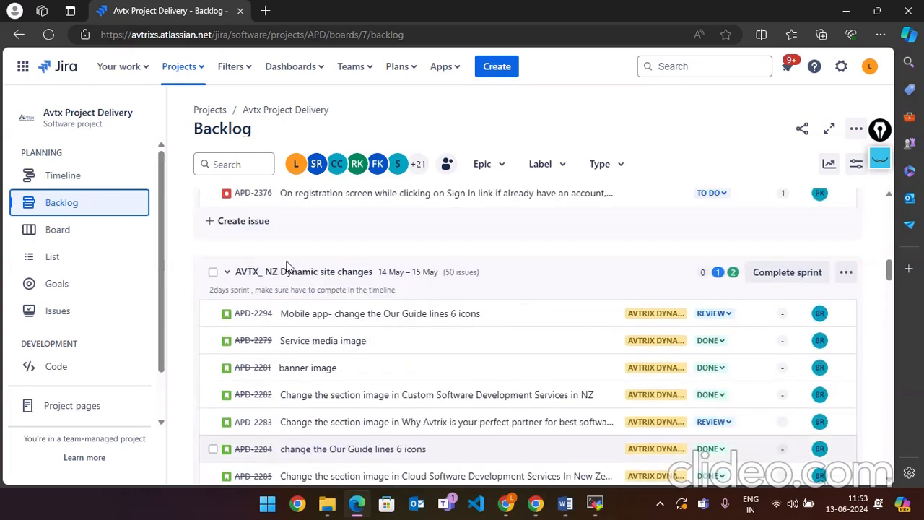
scroll(252, 297, up, 1)
scroll(327, 304, down, 6)
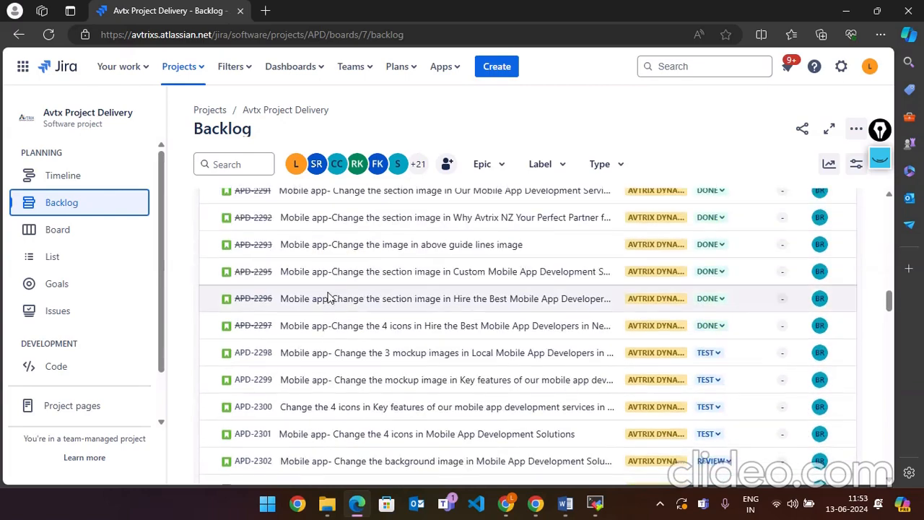
scroll(321, 296, down, 10)
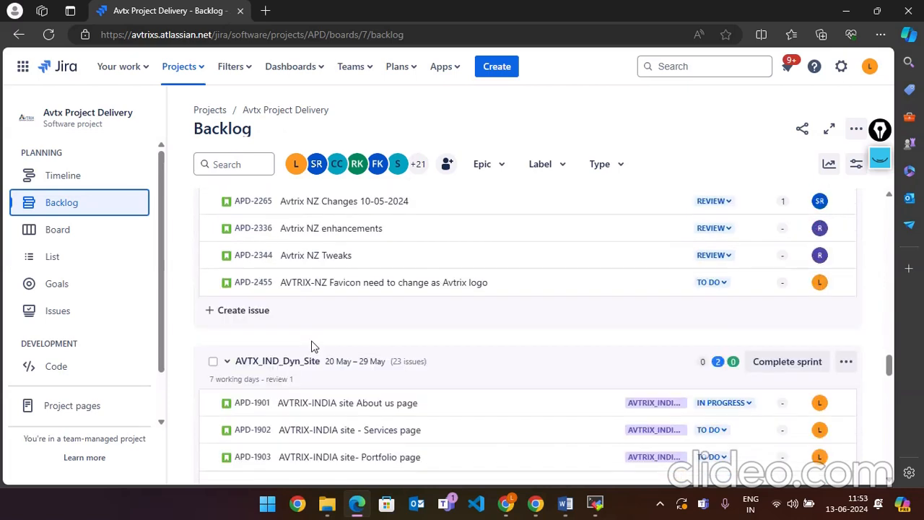
scroll(312, 348, down, 5)
scroll(280, 269, up, 4)
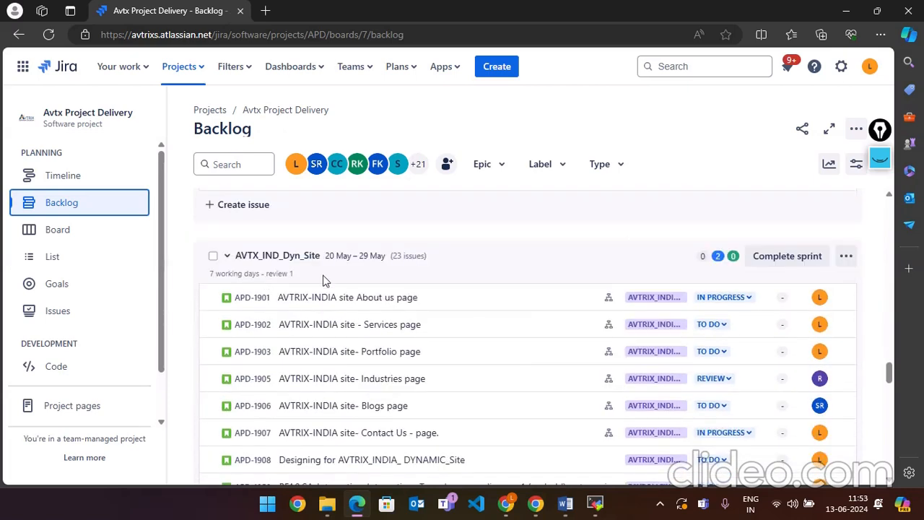
scroll(339, 289, down, 5)
scroll(303, 302, up, 3)
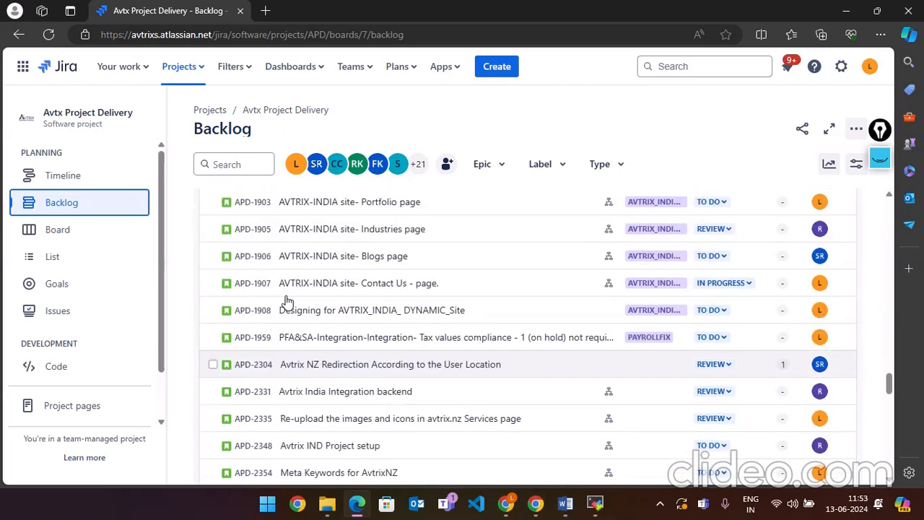
scroll(286, 300, up, 5)
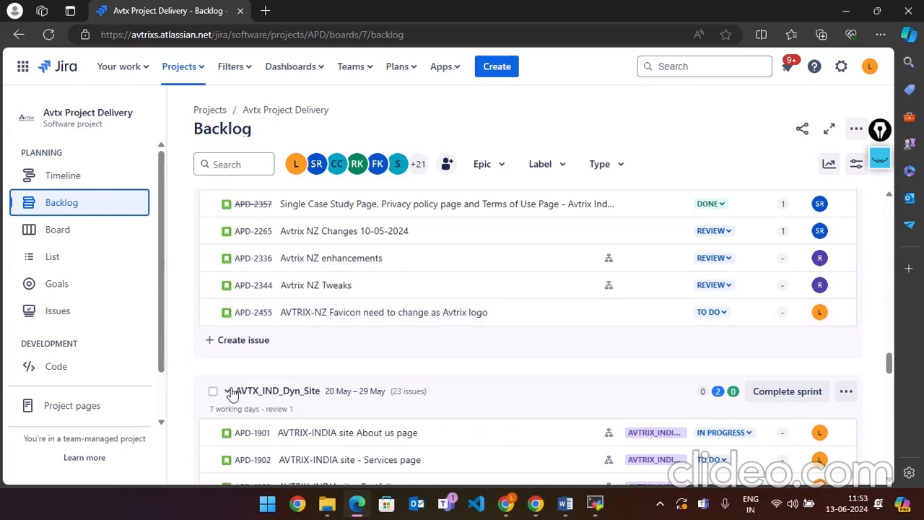
scroll(365, 361, down, 5)
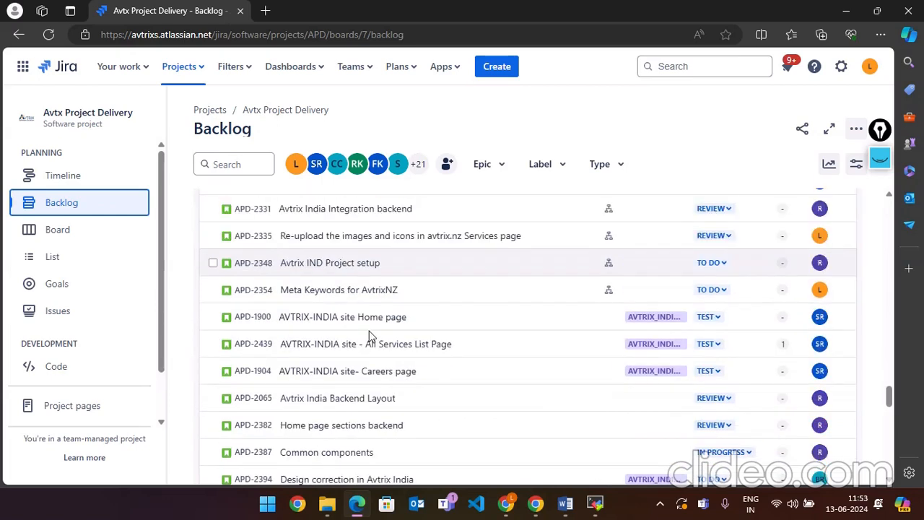
- Examine the issues of the KiwiGlide- Changes1 sprint and continue to the KiwiGlide- Time clock sprint
scroll(368, 336, down, 10)
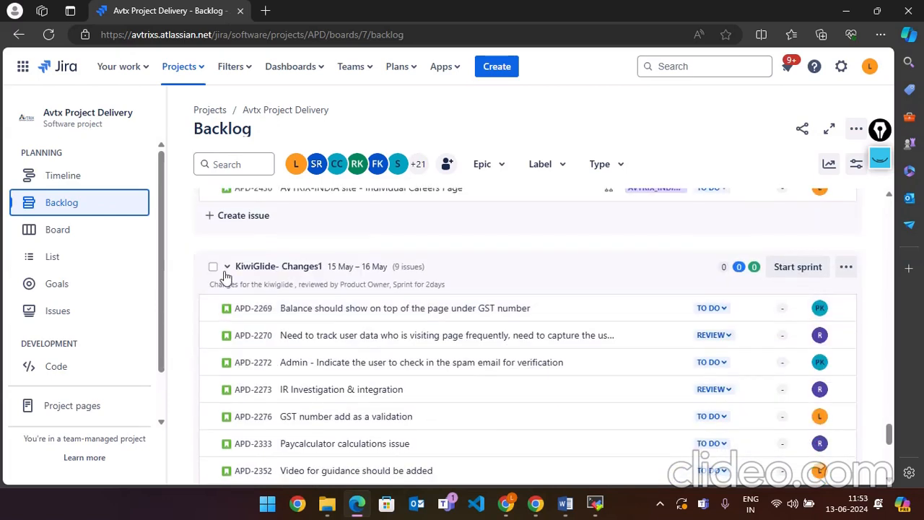
scroll(340, 318, down, 1)
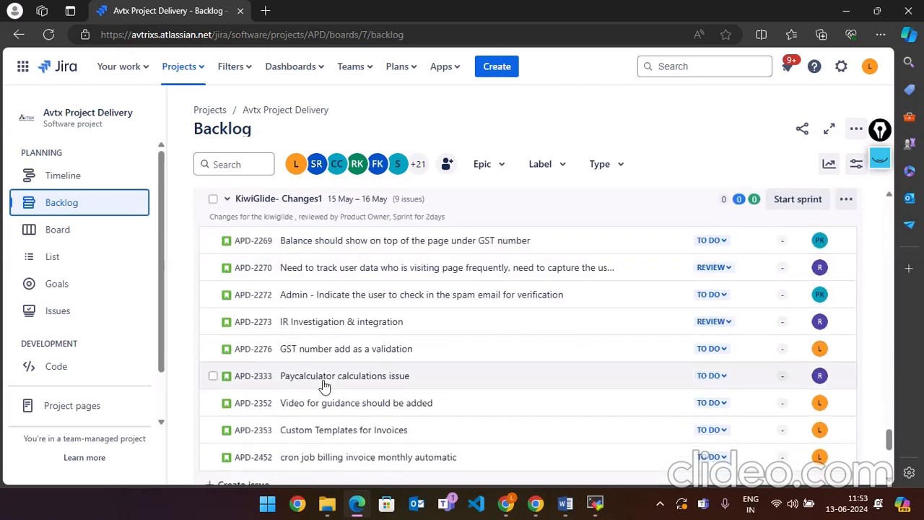
scroll(320, 303, down, 4)
scroll(320, 313, up, 3)
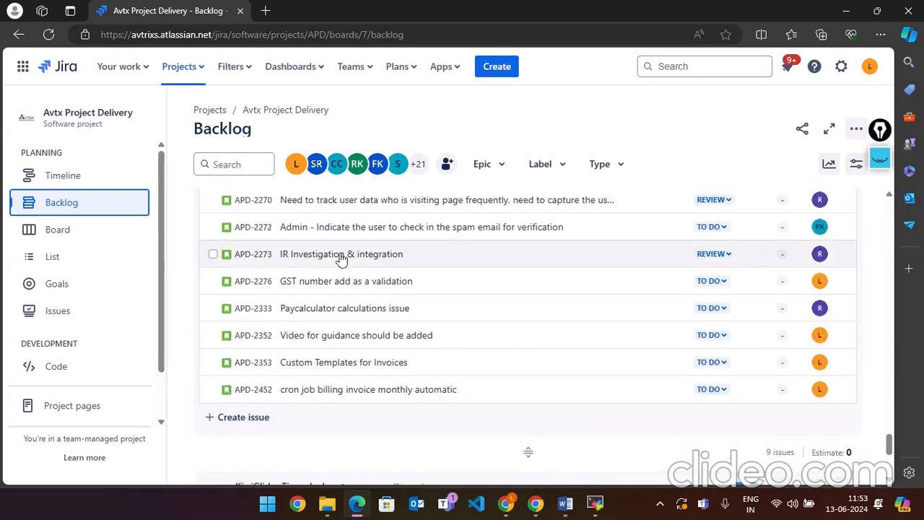
scroll(330, 295, up, 3)
scroll(330, 296, down, 6)
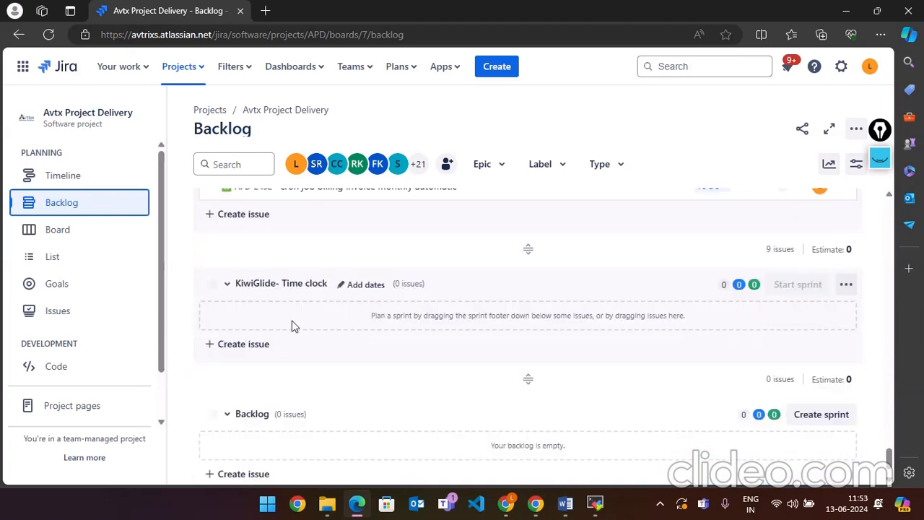
- Start a new issue titled VPC in the KiwiGlide- Time clock sprint and abandon the entry without creating it
click(247, 345)
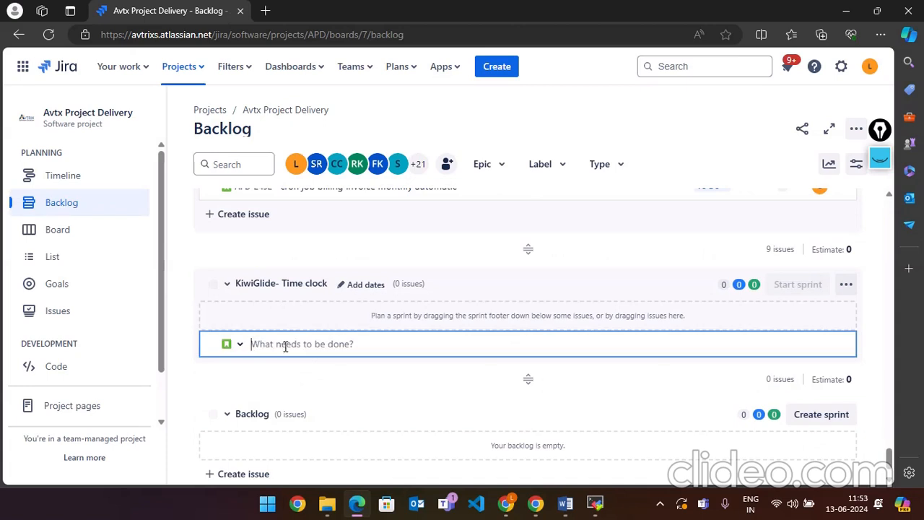
key(Caps_Lock)
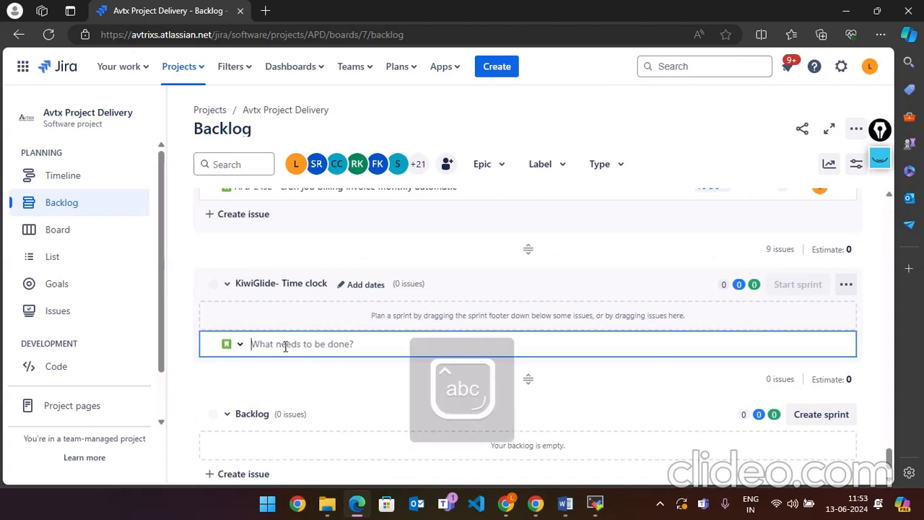
text(VPC)
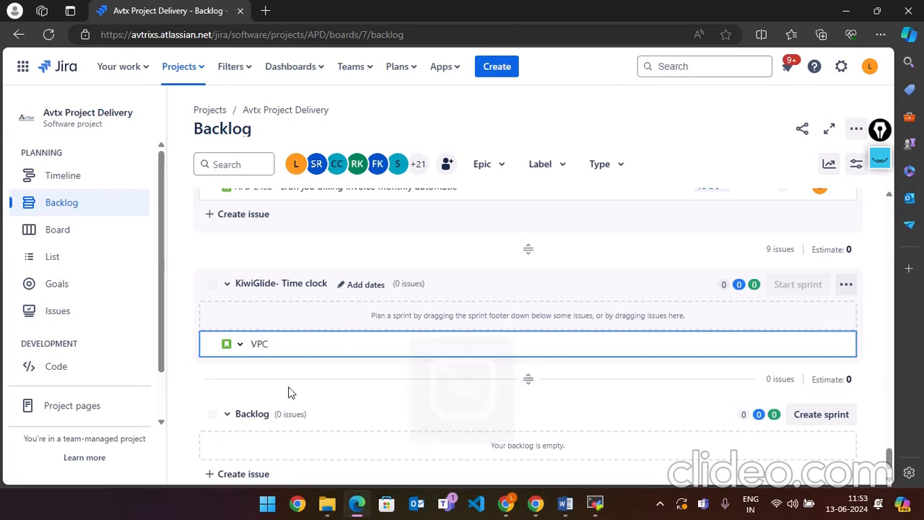
click(311, 385)
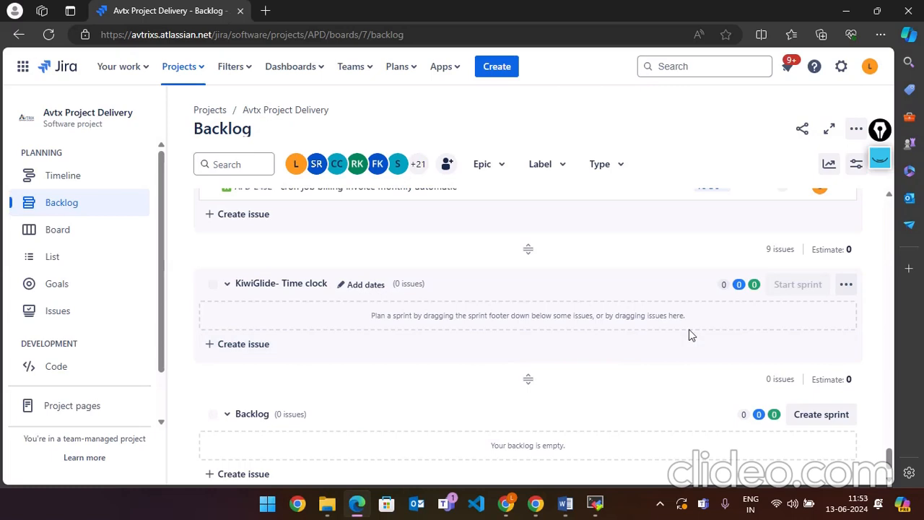
- Go back to the AVTX_ NZ Dynamic site changes sprint, look through the additional assignees offered for filtering and close the list
scroll(605, 313, up, 4)
scroll(704, 310, up, 10)
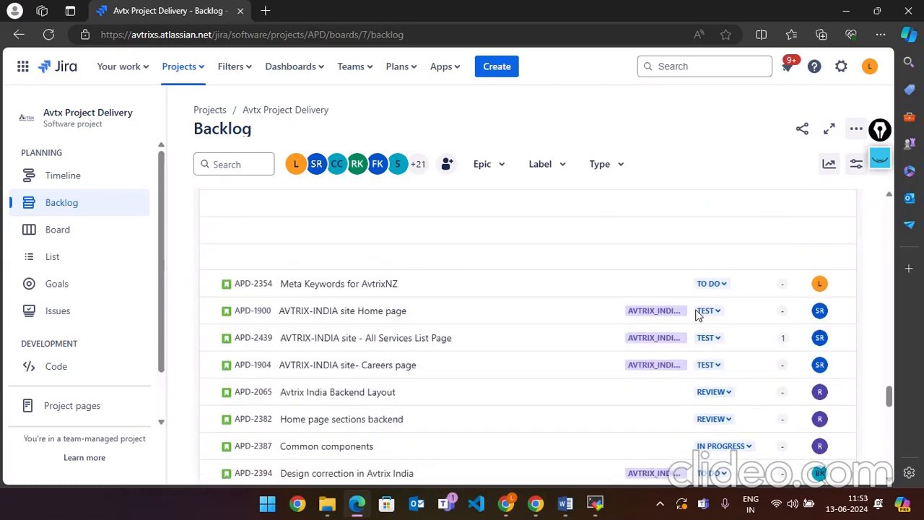
scroll(289, 303, up, 10)
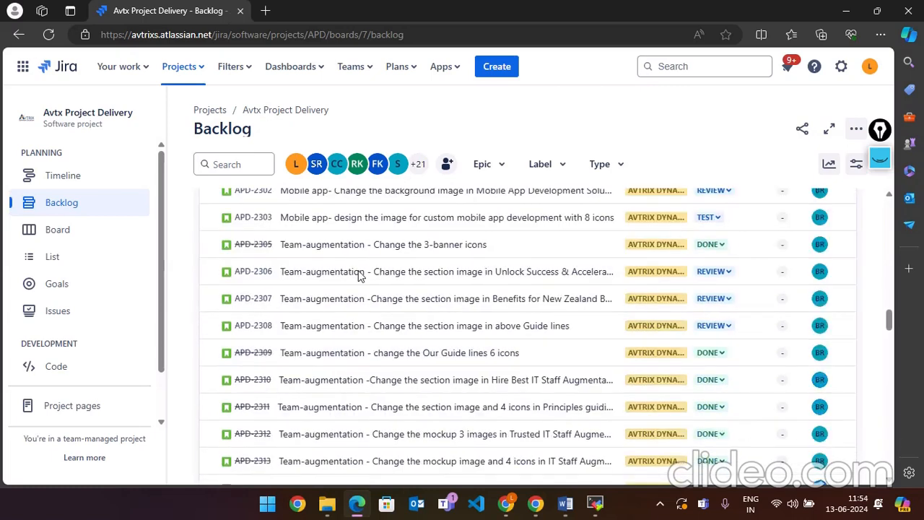
scroll(733, 270, up, 5)
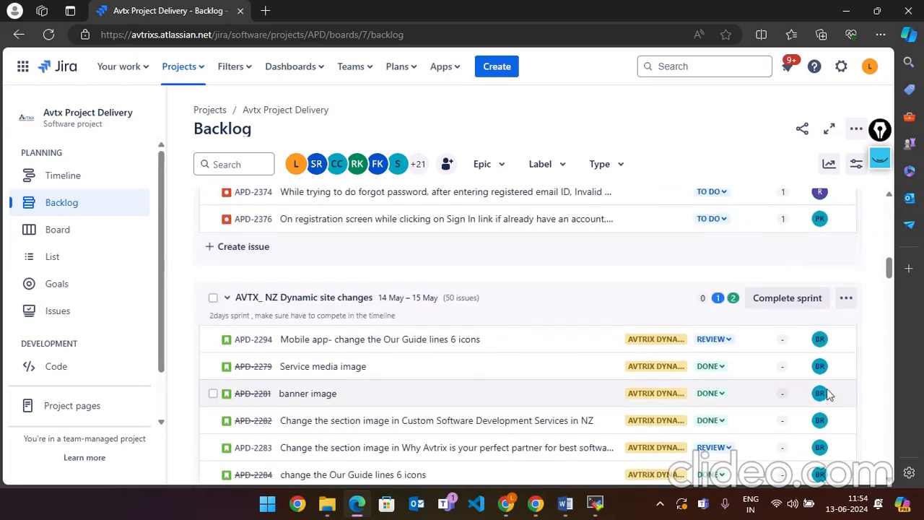
click(420, 166)
scroll(509, 287, down, 2)
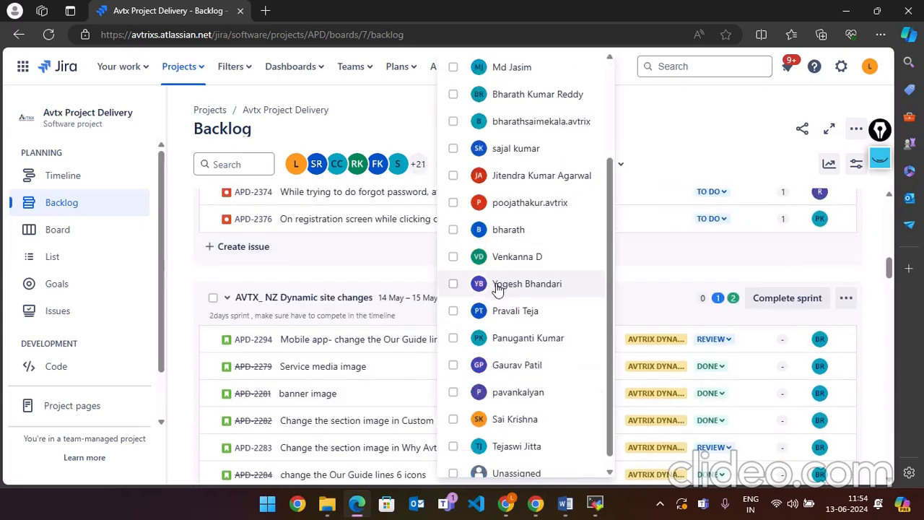
scroll(496, 246, up, 2)
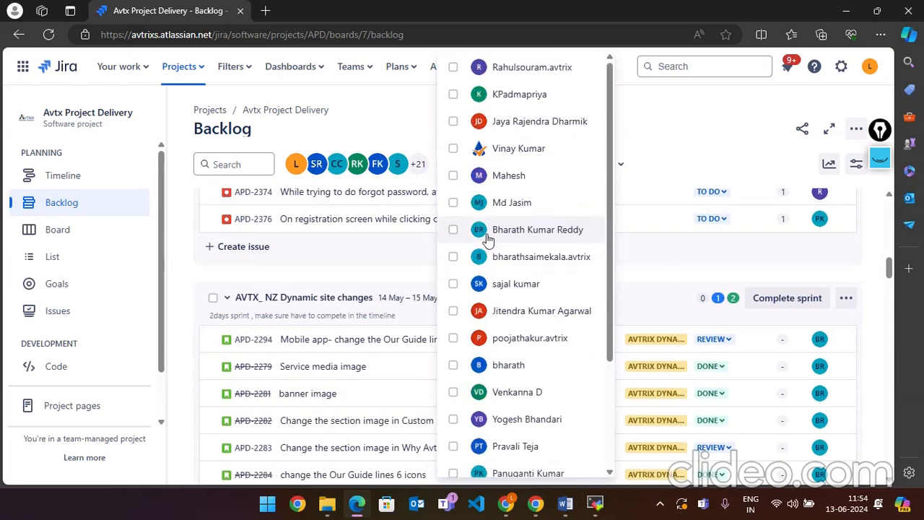
scroll(495, 206, down, 2)
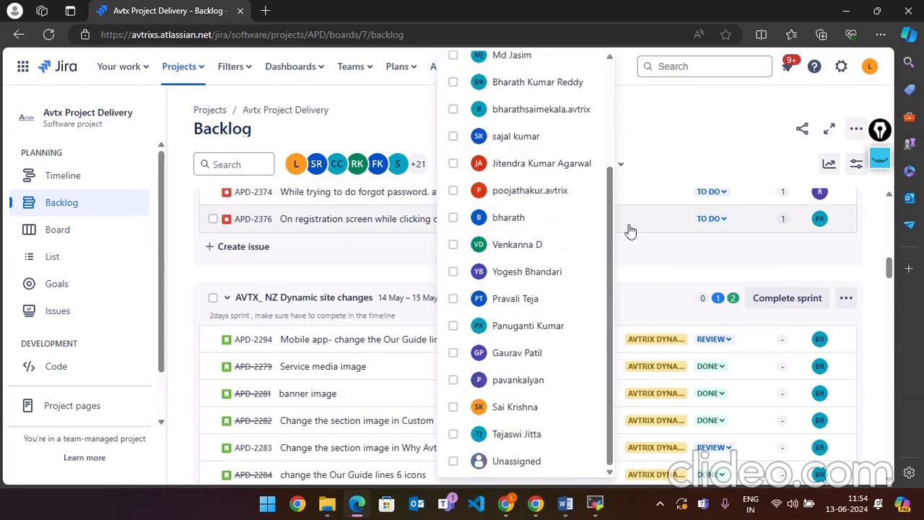
click(672, 141)
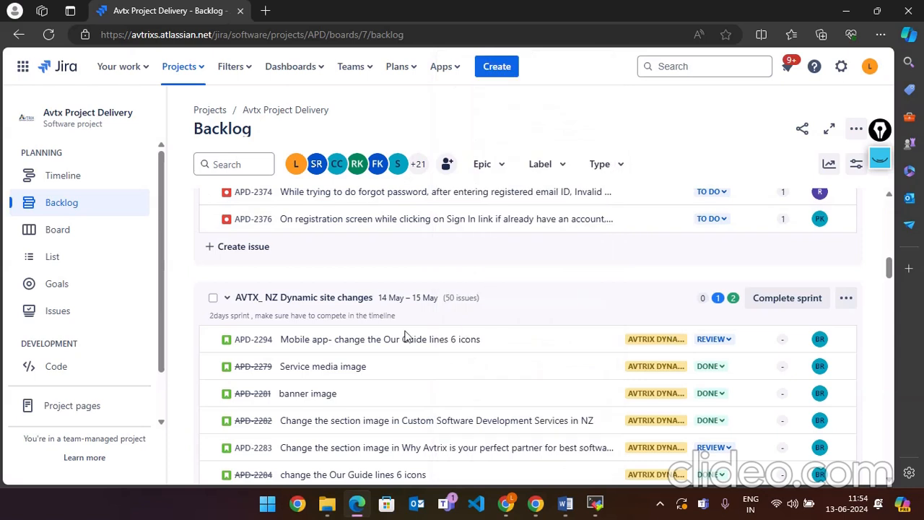
- Select issue APD-2294 in the AVTX_ NZ Dynamic site changes sprint and view its assignee options without reassigning it
click(214, 340)
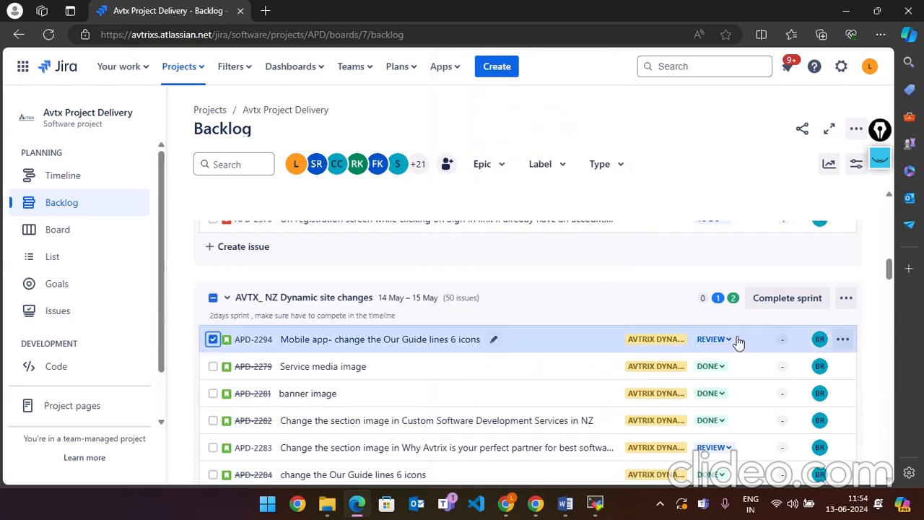
click(820, 339)
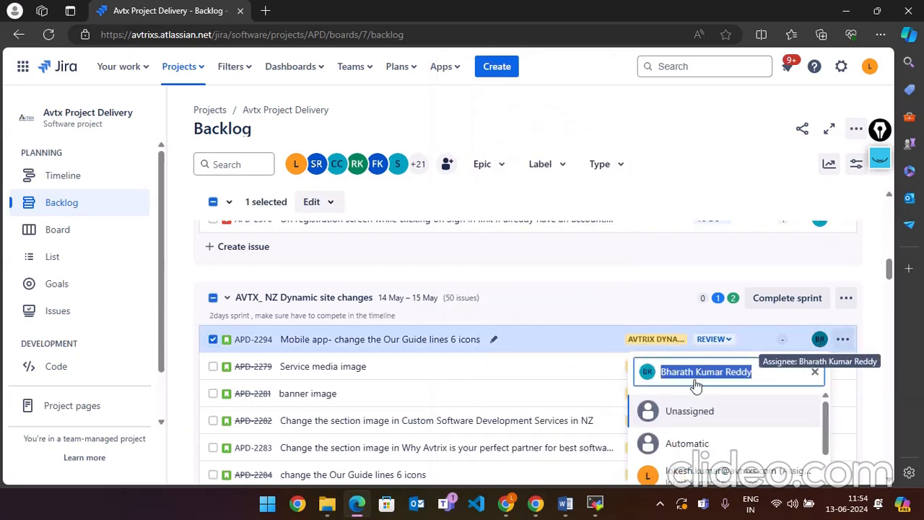
click(773, 379)
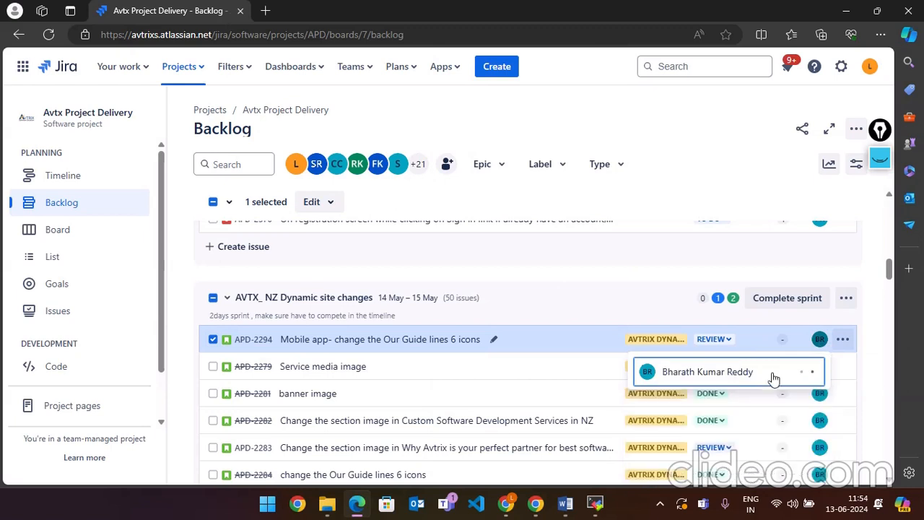
click(686, 351)
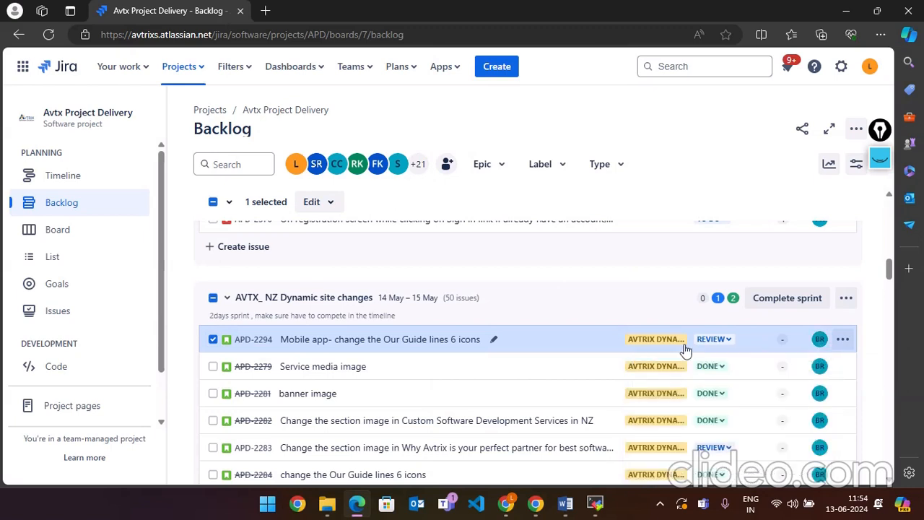
click(819, 339)
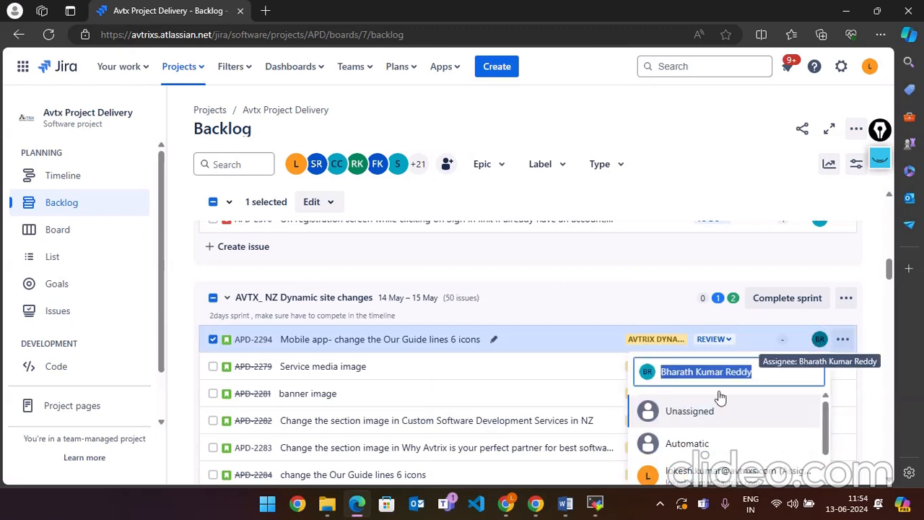
click(762, 376)
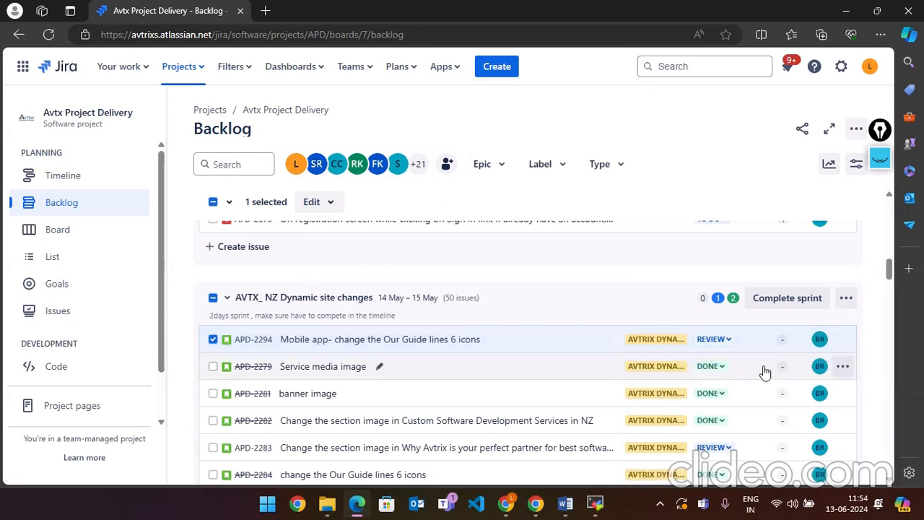
click(819, 340)
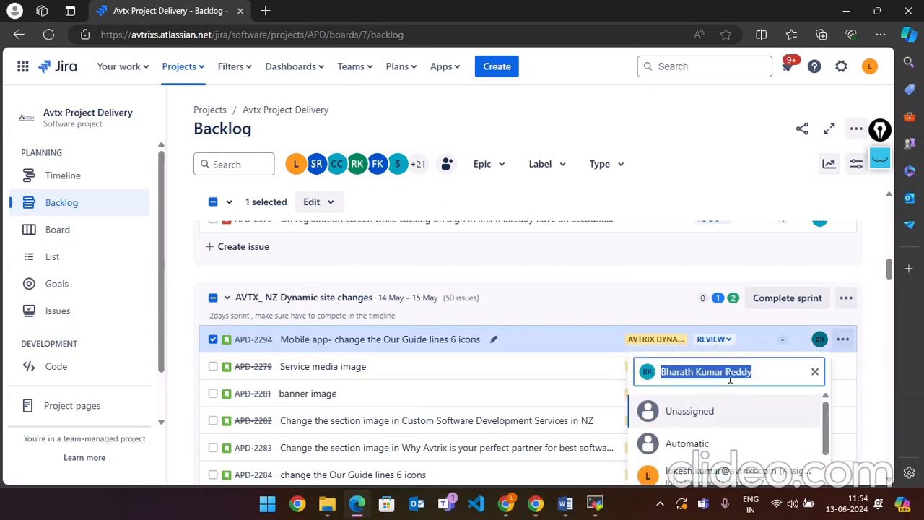
click(625, 299)
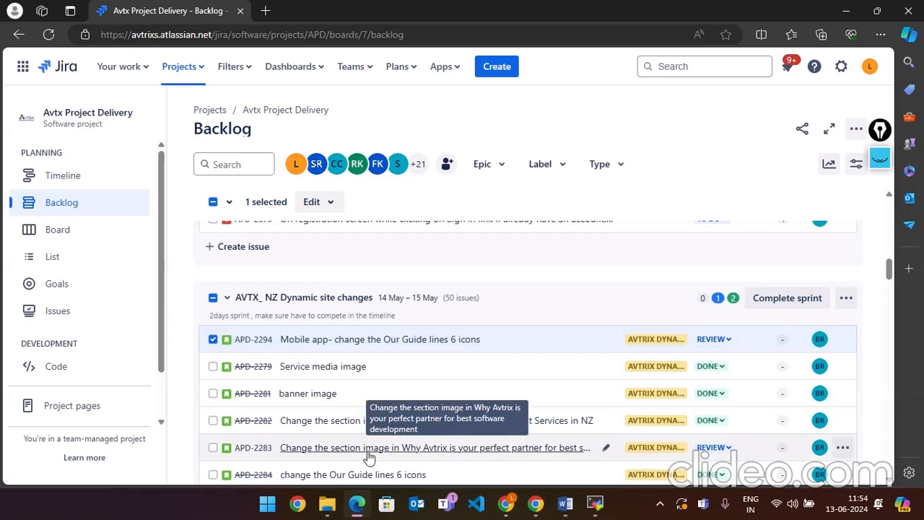
click(846, 8)
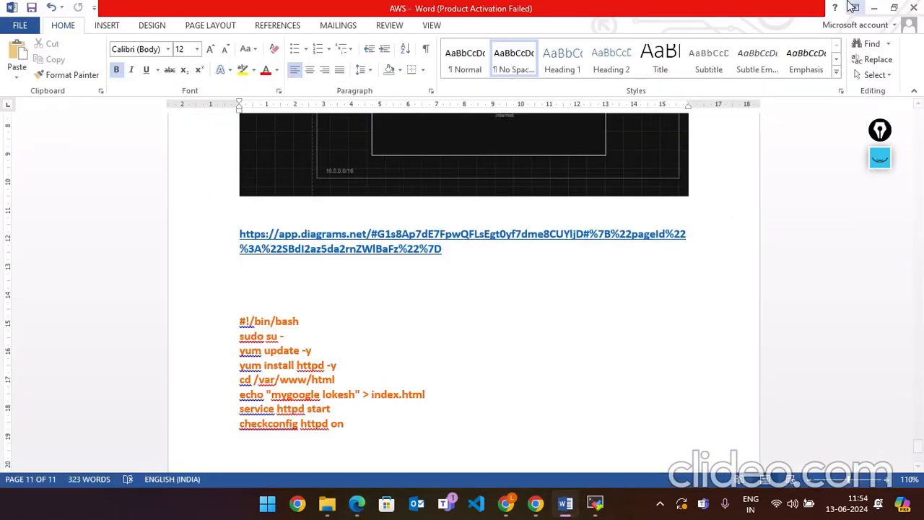
click(854, 7)
click(874, 7)
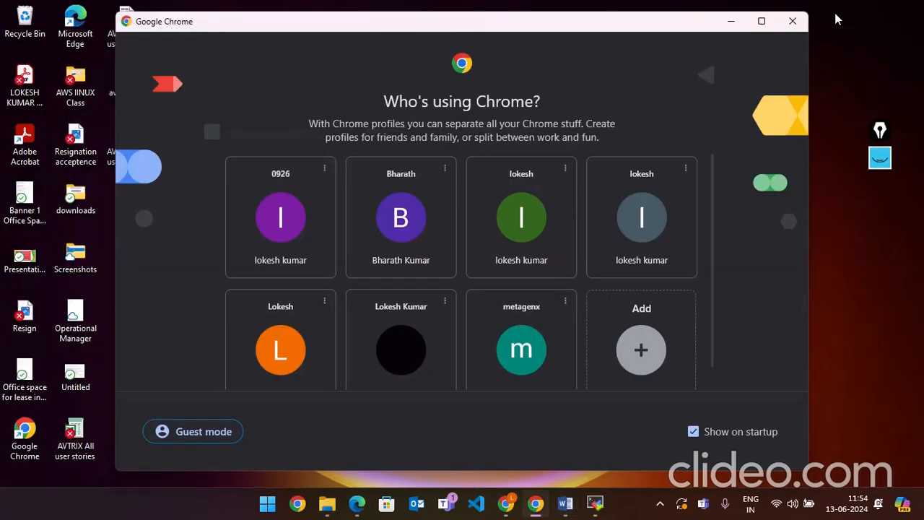
click(731, 21)
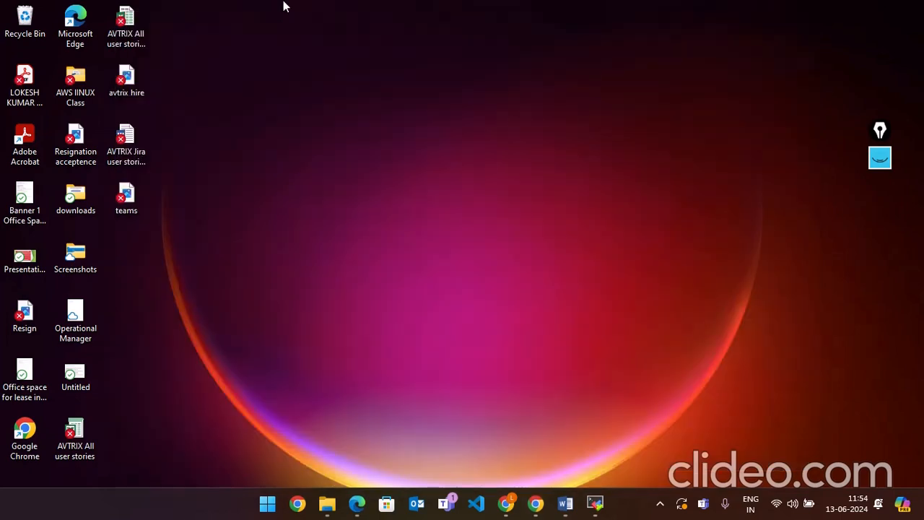
click(535, 504)
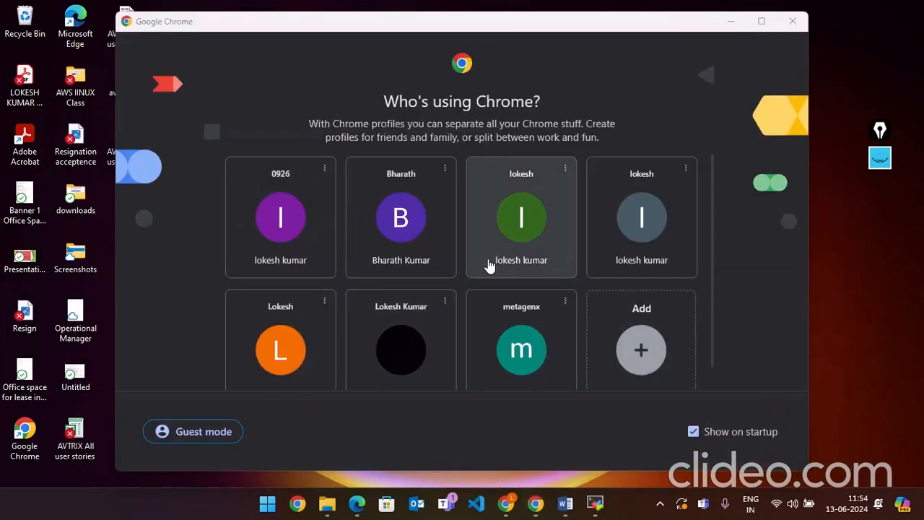
- Switch to the Chrome window with the AWS console, leave the subnet association editor for the VPC dashboard and collapse its navigation pane
click(535, 504)
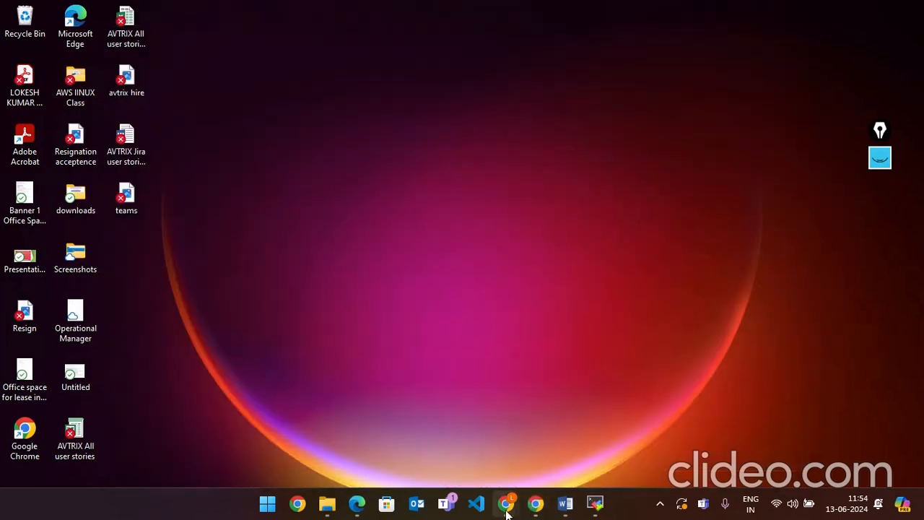
mouse_move(507, 509)
click(455, 453)
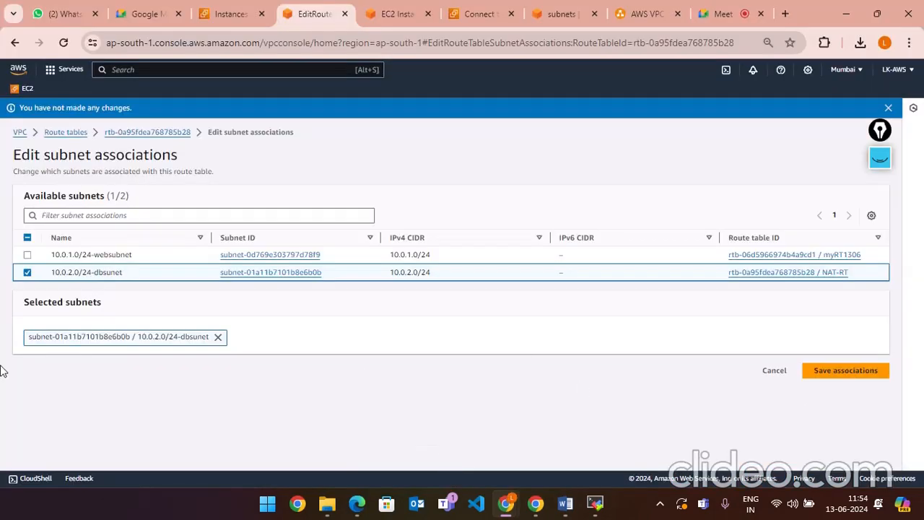
click(20, 136)
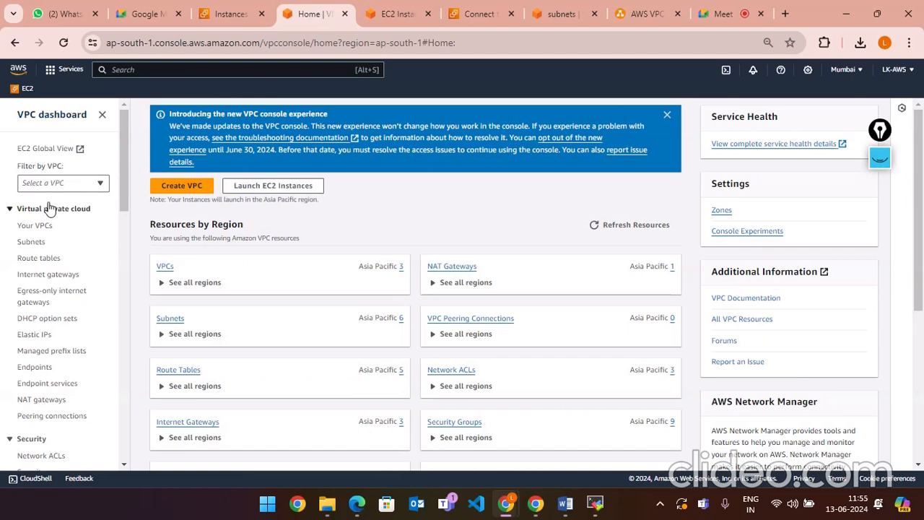
click(102, 114)
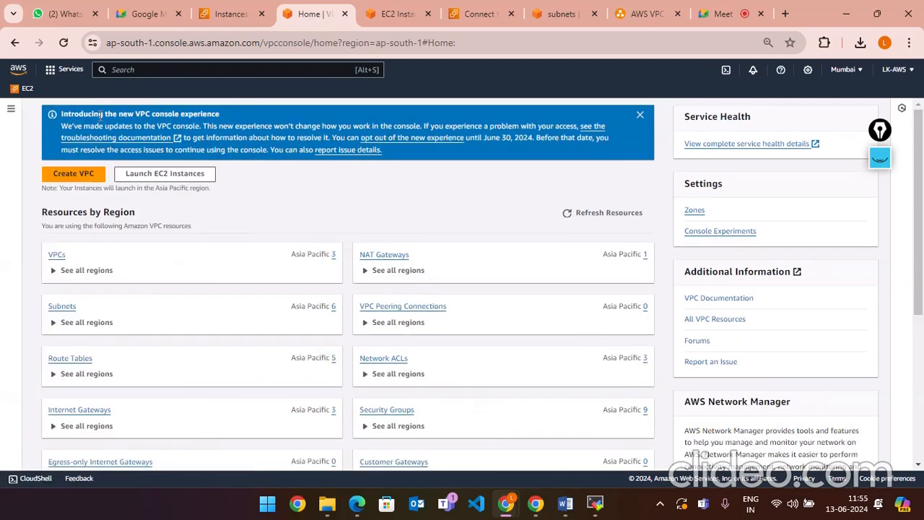
- List the running EC2 instances, select mysql-db and open its connection options
click(27, 90)
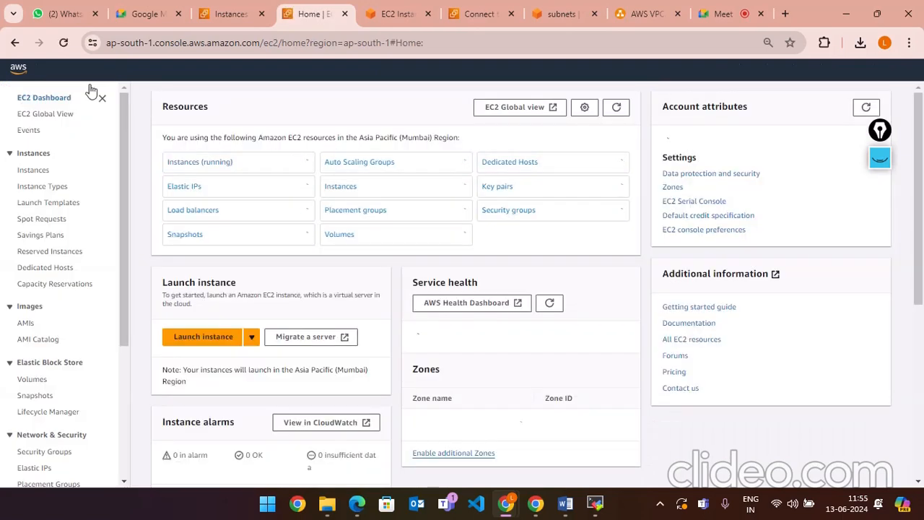
click(210, 163)
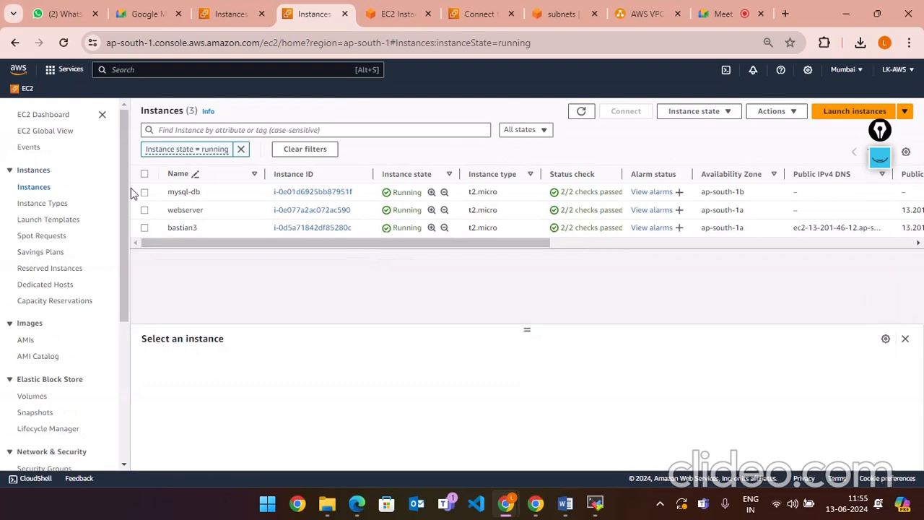
click(162, 192)
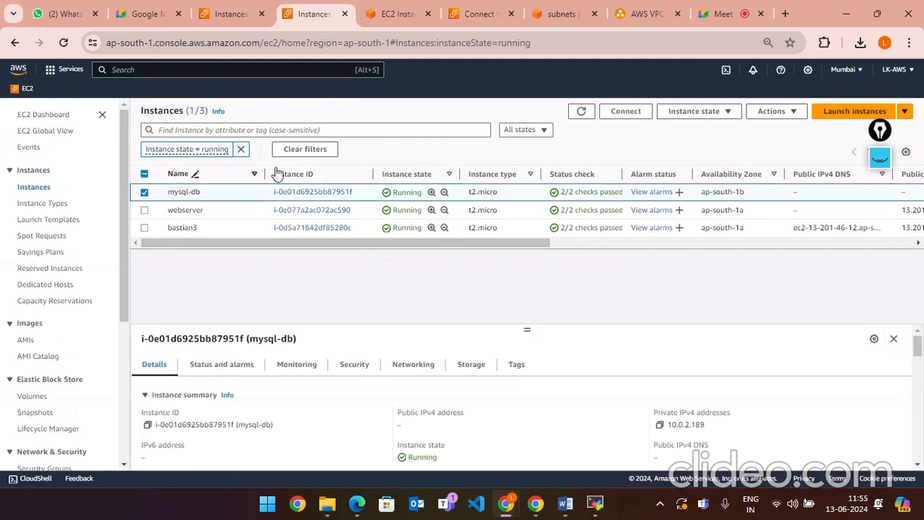
click(625, 111)
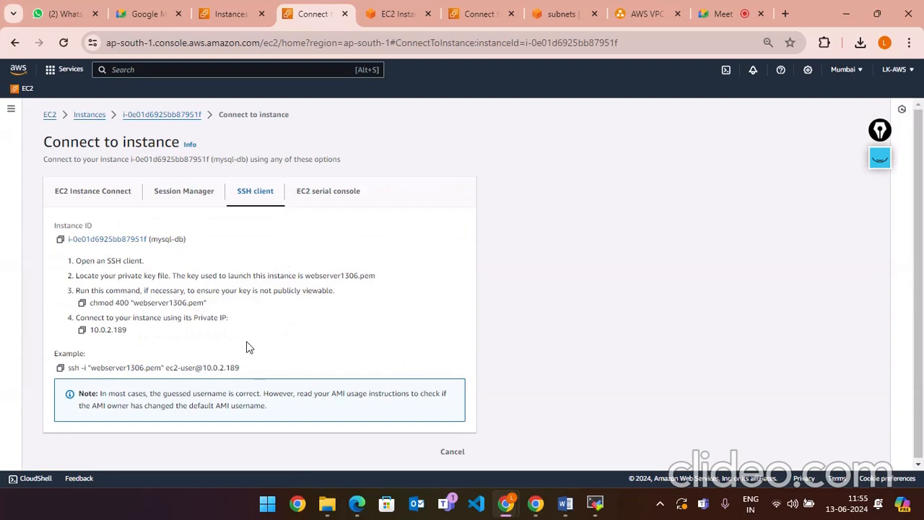
- Look through the EC2 Instance Connect and Session Manager options for mysql-db, and copy the example SSH command from the SSH client instructions
click(99, 201)
scroll(264, 322, down, 3)
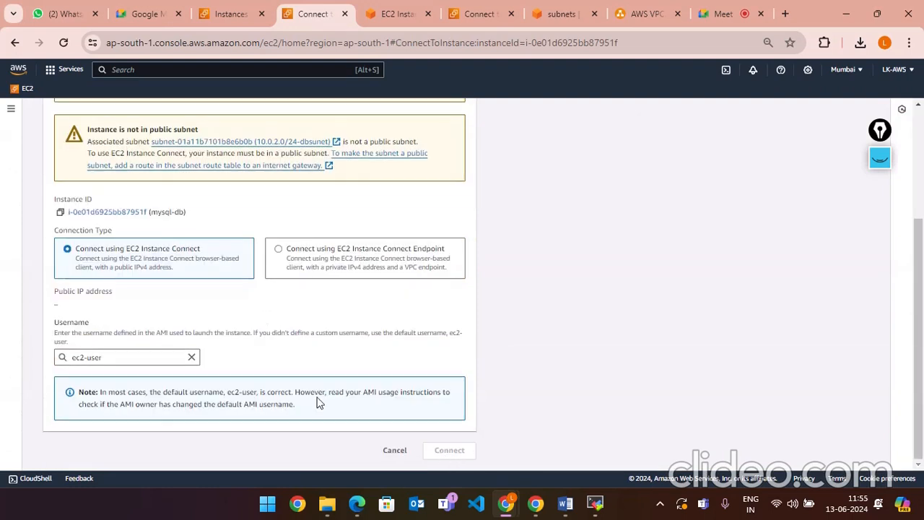
scroll(137, 310, up, 5)
click(189, 154)
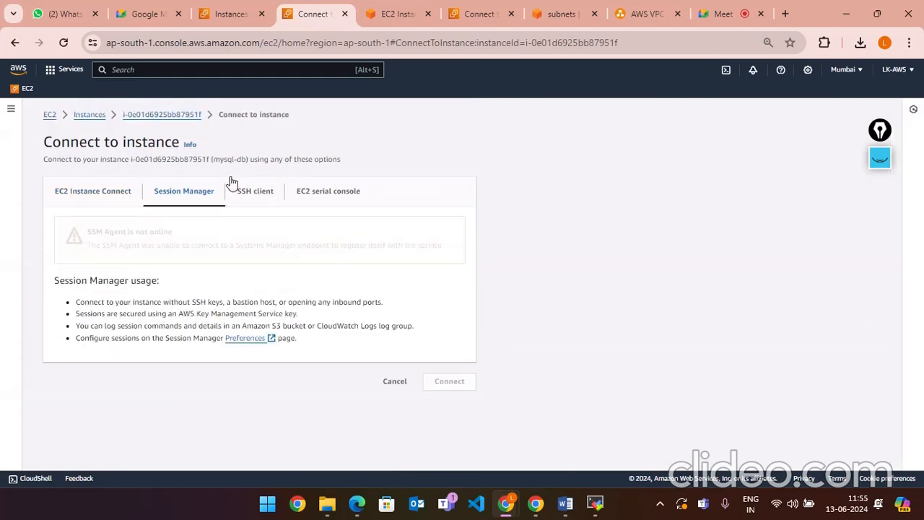
click(248, 196)
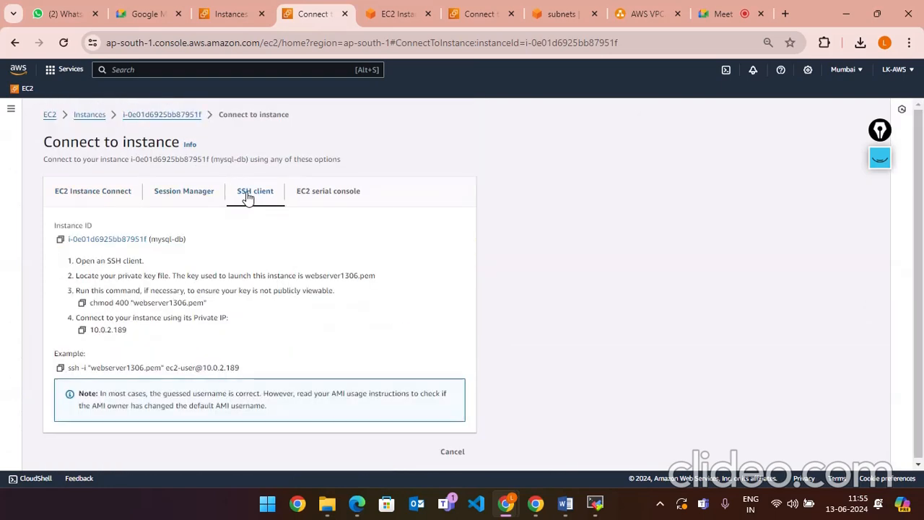
click(60, 367)
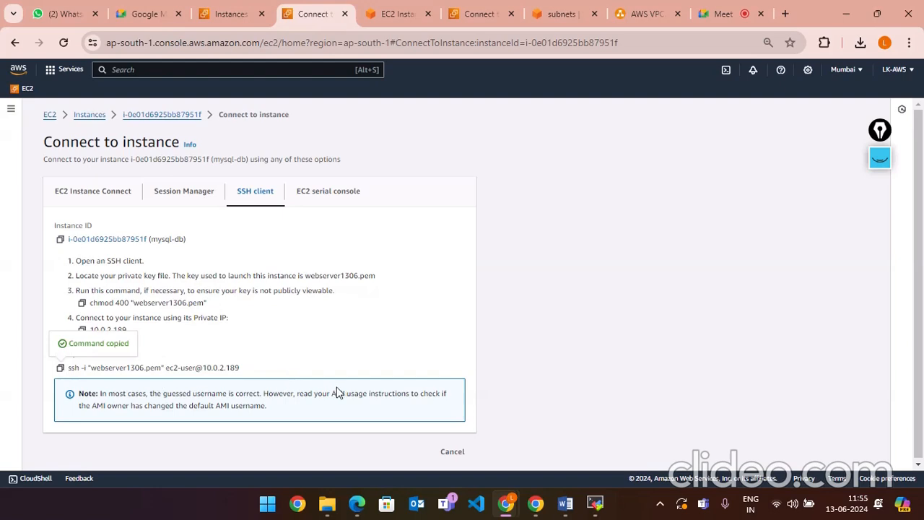
- Review the EC2 Instance Connect, Session Manager and SSH client options for mysql-db once more
click(108, 189)
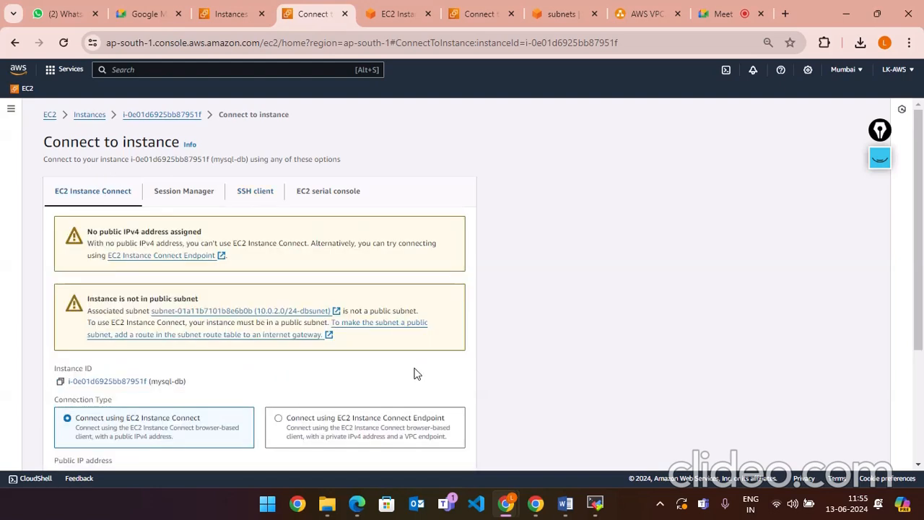
scroll(404, 426, down, 3)
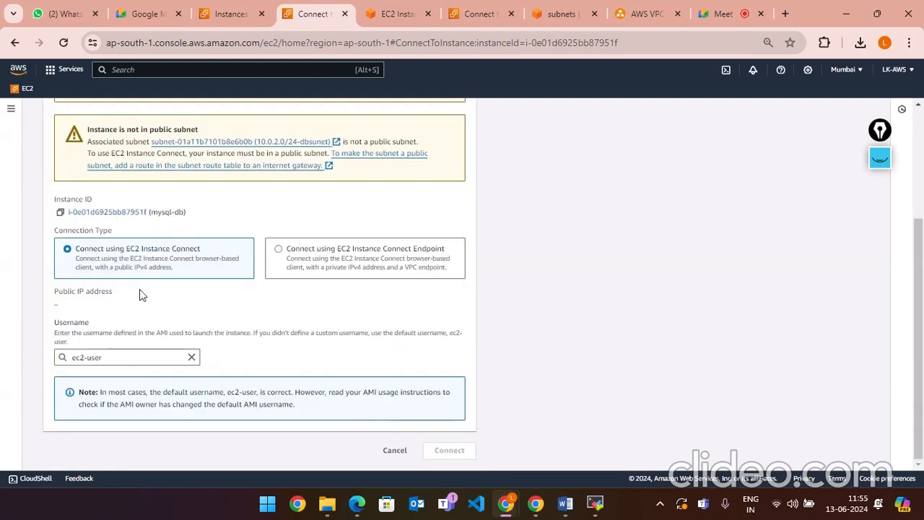
scroll(142, 295, up, 3)
click(189, 193)
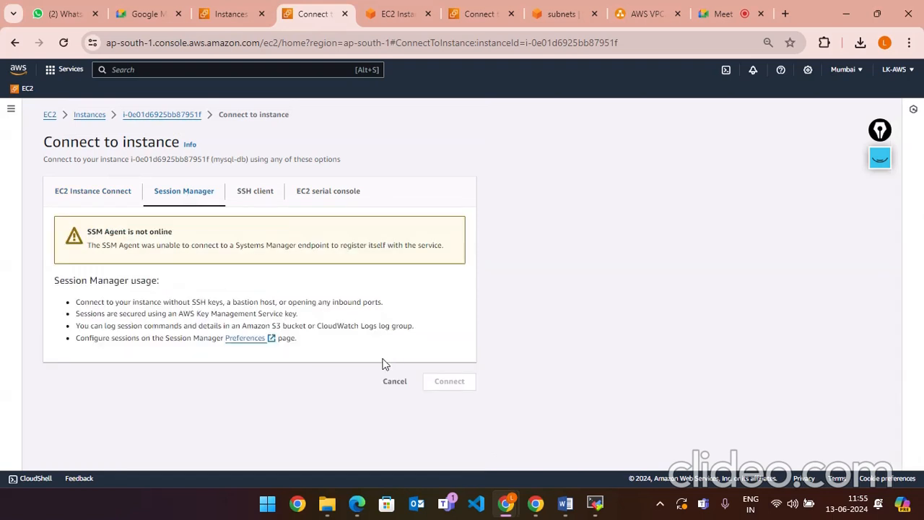
click(248, 196)
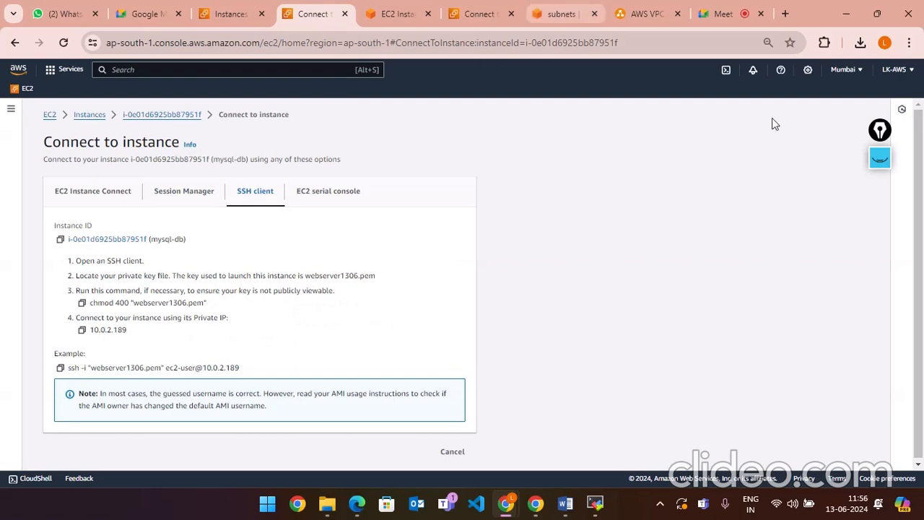
- Show the annotations on the AWS VPC diagram, draw yellow strokes linking NAT to RT and RT to the private subnet, and hide them again
click(645, 14)
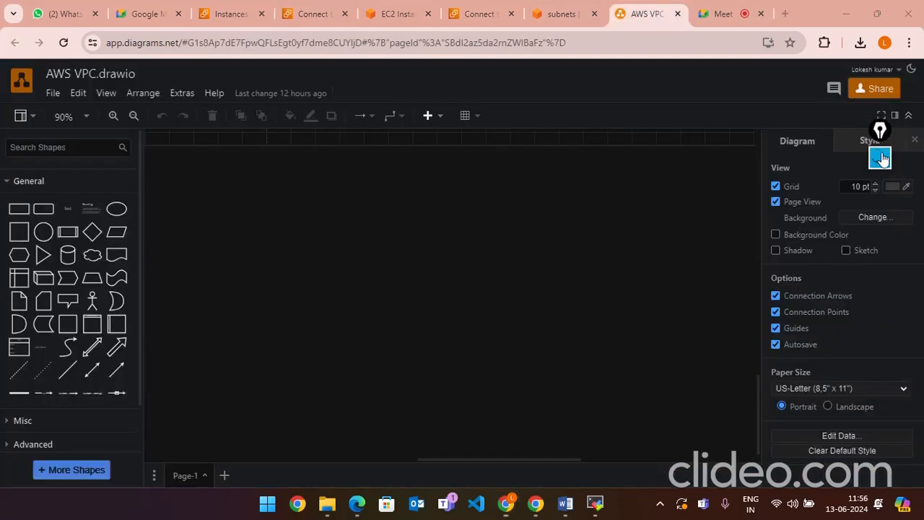
click(881, 157)
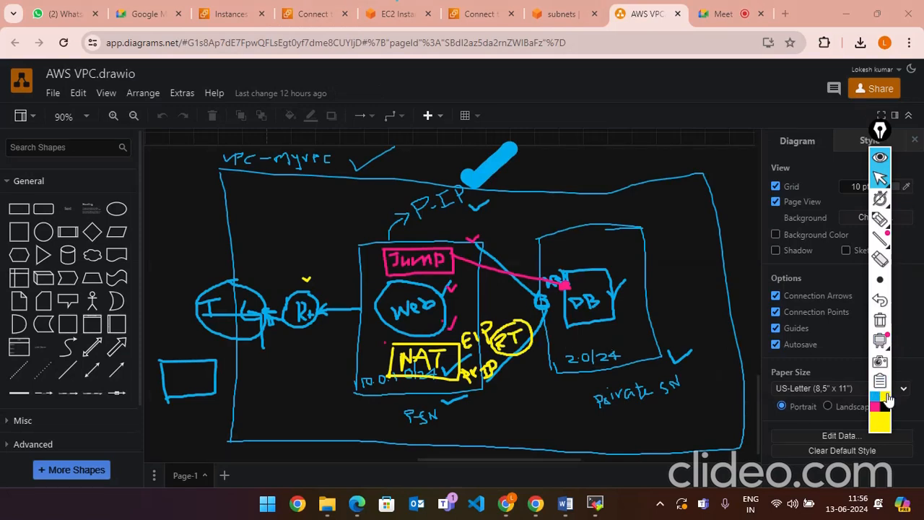
click(882, 221)
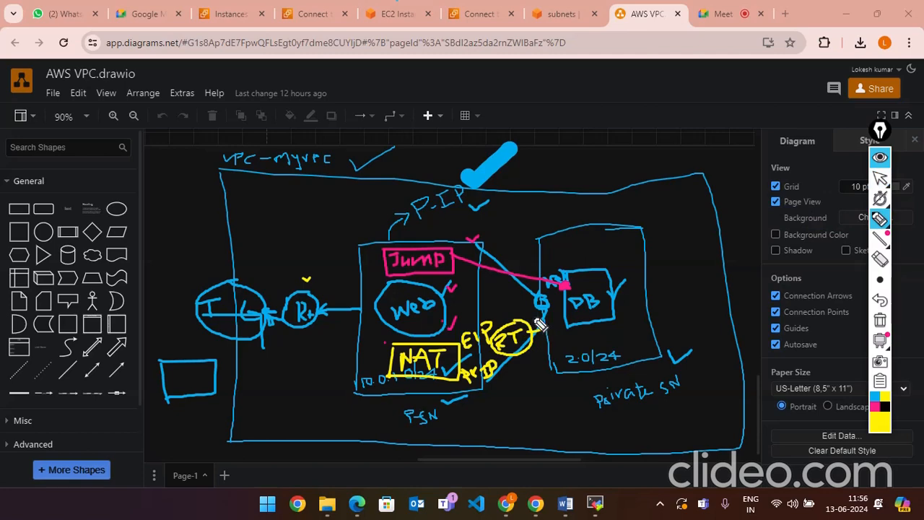
drag(532, 317, 550, 314)
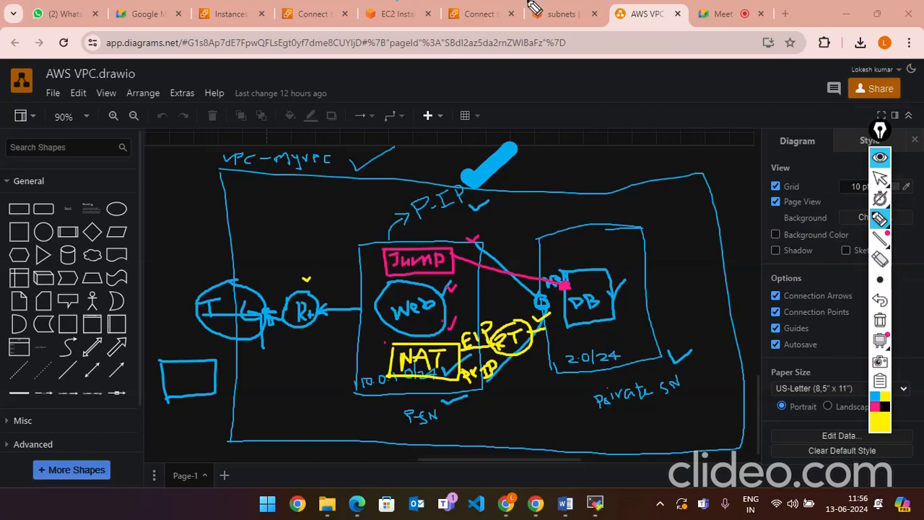
click(880, 158)
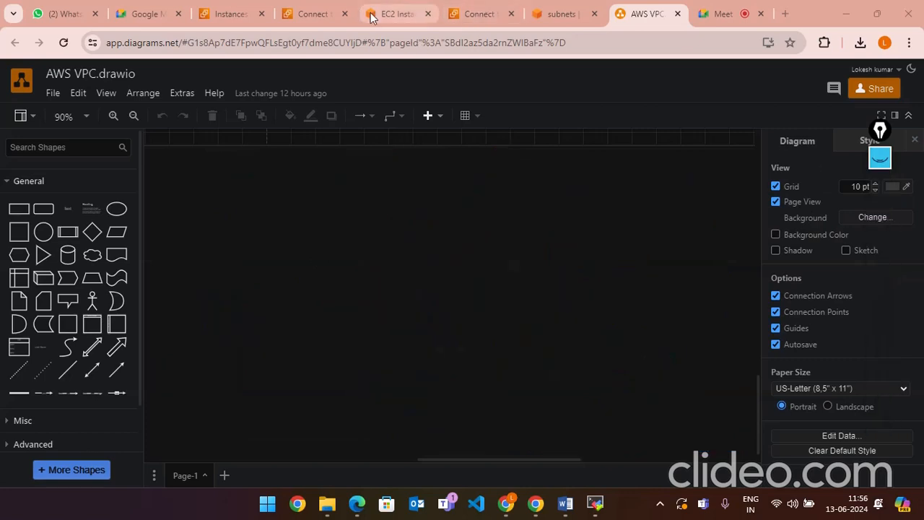
- Open the VPC route tables list, select myRT1306 and examine the columns for its subnet association and VPC
click(562, 15)
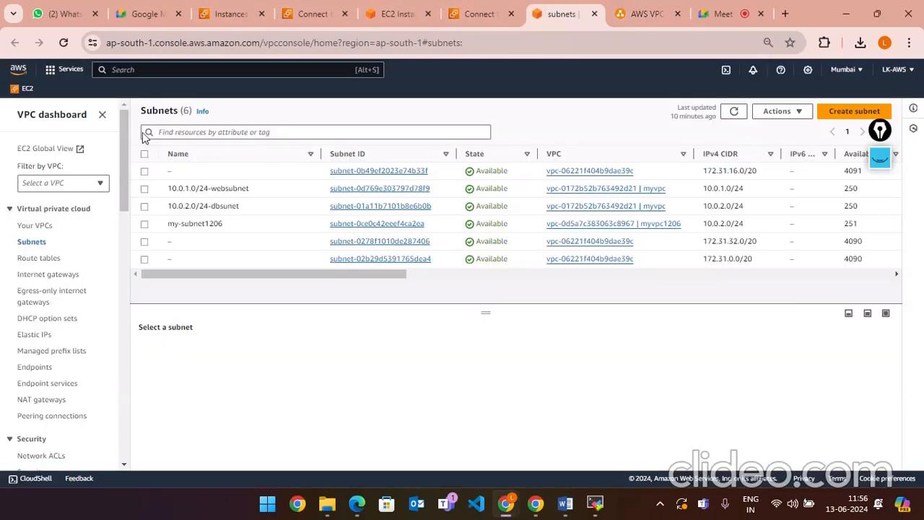
click(30, 260)
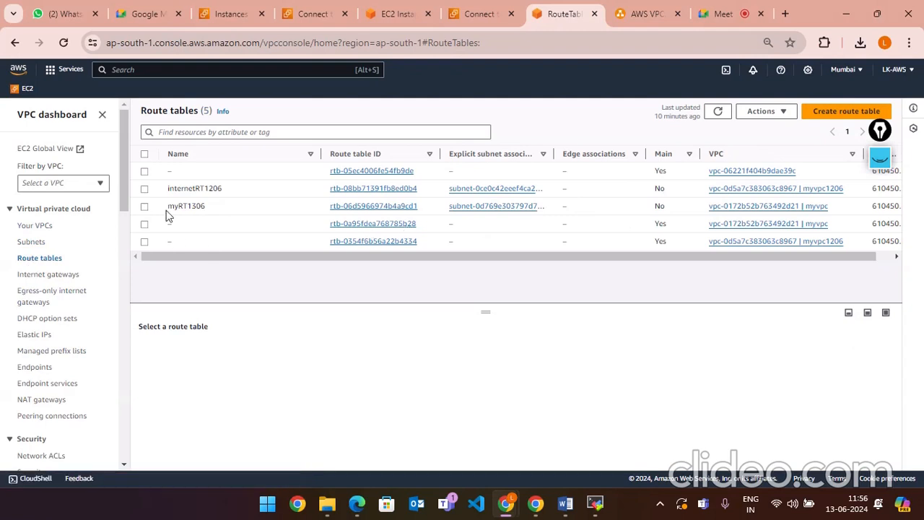
click(783, 112)
click(199, 280)
drag(616, 257, 474, 265)
click(145, 206)
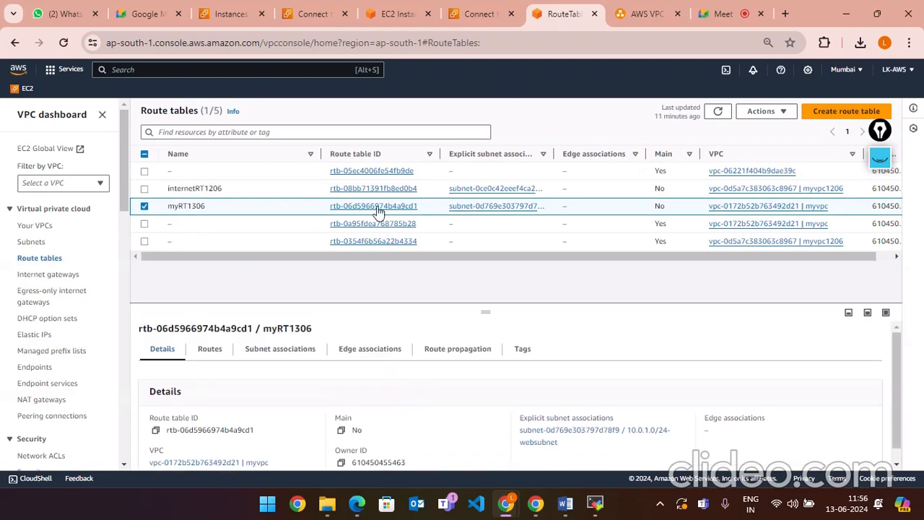
drag(719, 260, 805, 262)
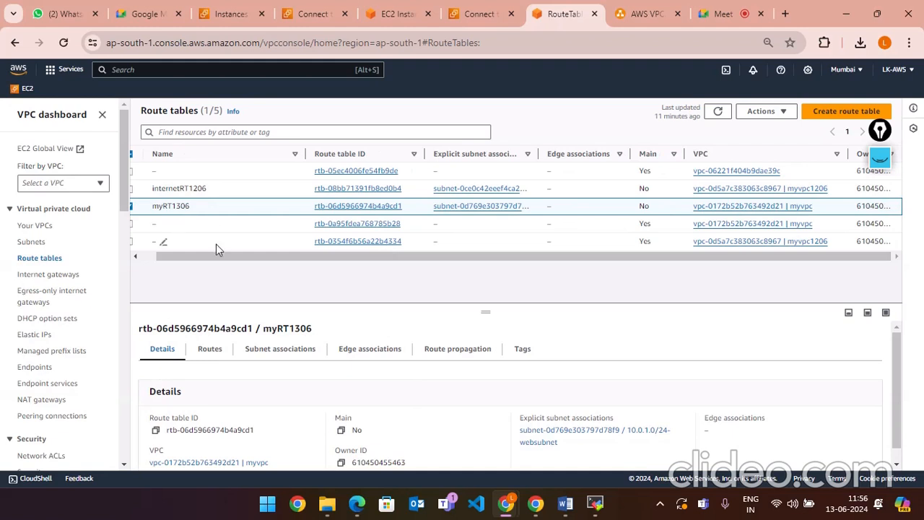
drag(212, 260, 191, 236)
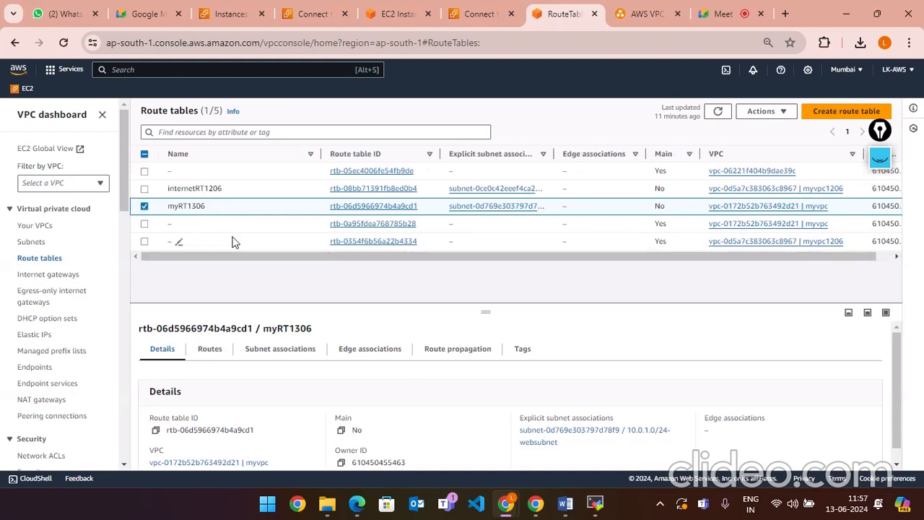
scroll(336, 332, down, 1)
scroll(305, 373, up, 1)
- Select only route table rtb-0a95fdea768785b28 in myvpc, inspect its routes and route editor, and return to the list without changes
click(144, 223)
click(145, 207)
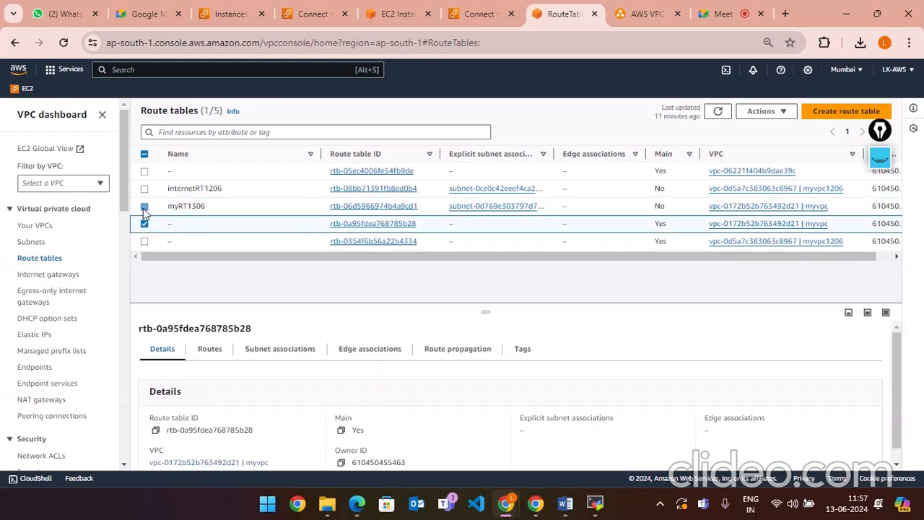
click(379, 225)
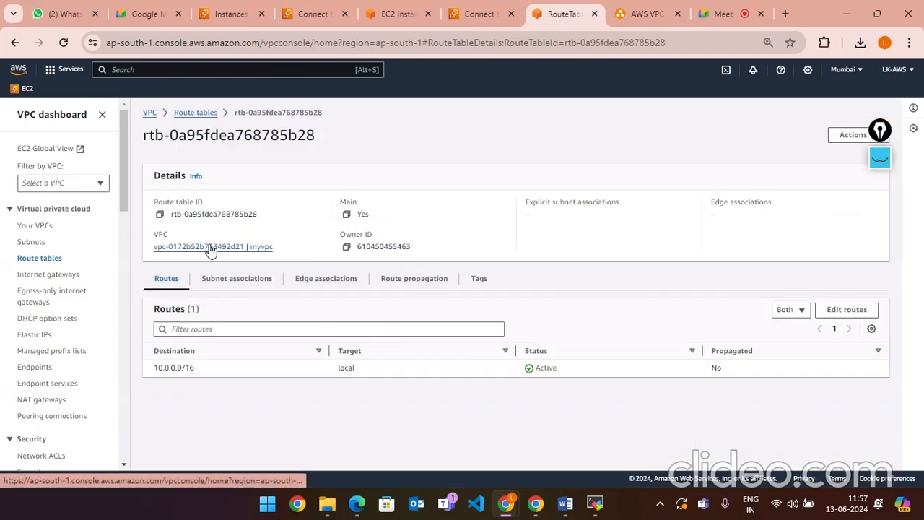
click(843, 318)
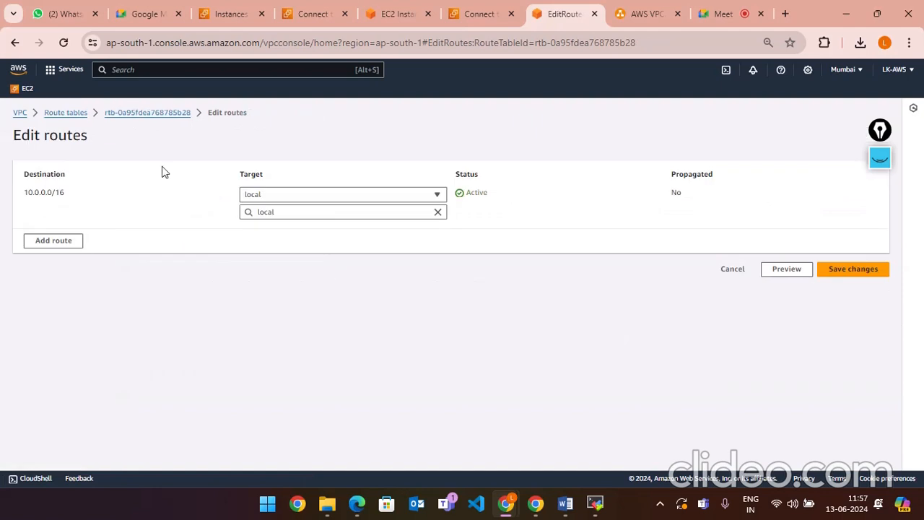
click(54, 118)
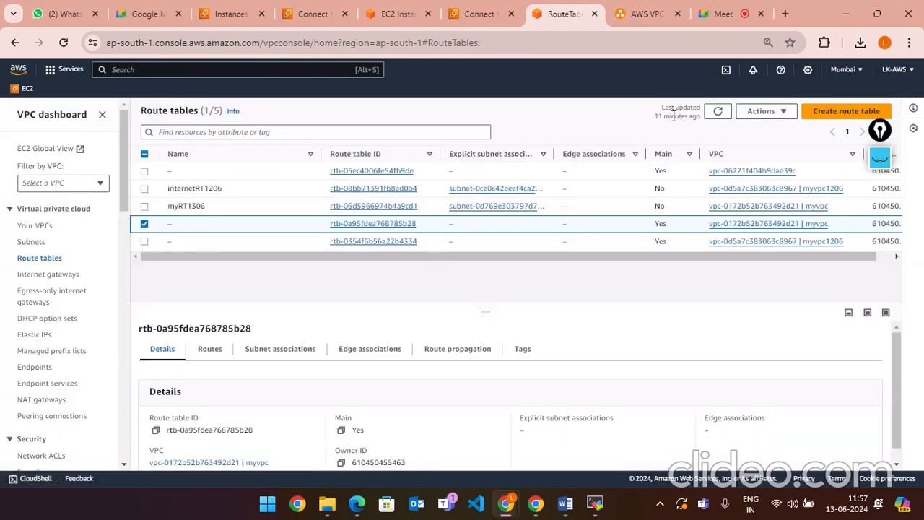
- Associate subnet 10.0.2.0/24-dbsunet explicitly with route table rtb-0a95fdea768785b28 and save the association
click(761, 112)
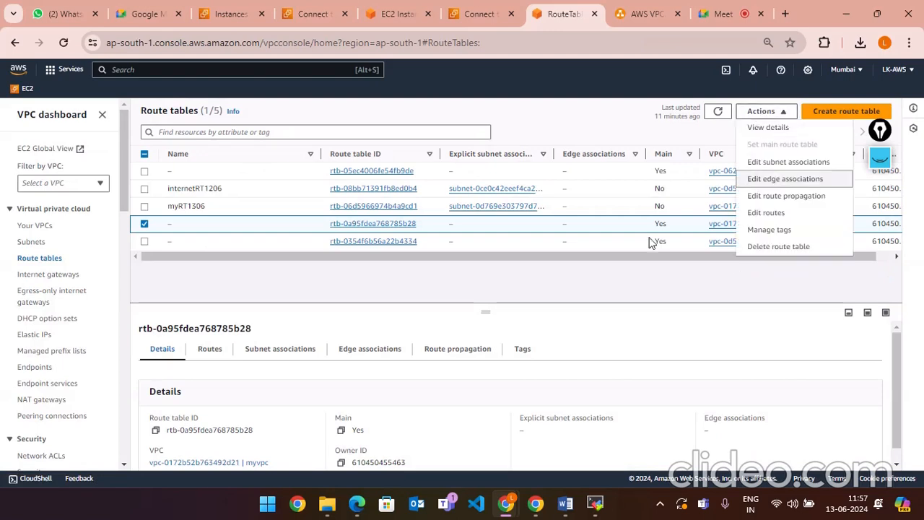
click(289, 350)
scroll(505, 346, down, 2)
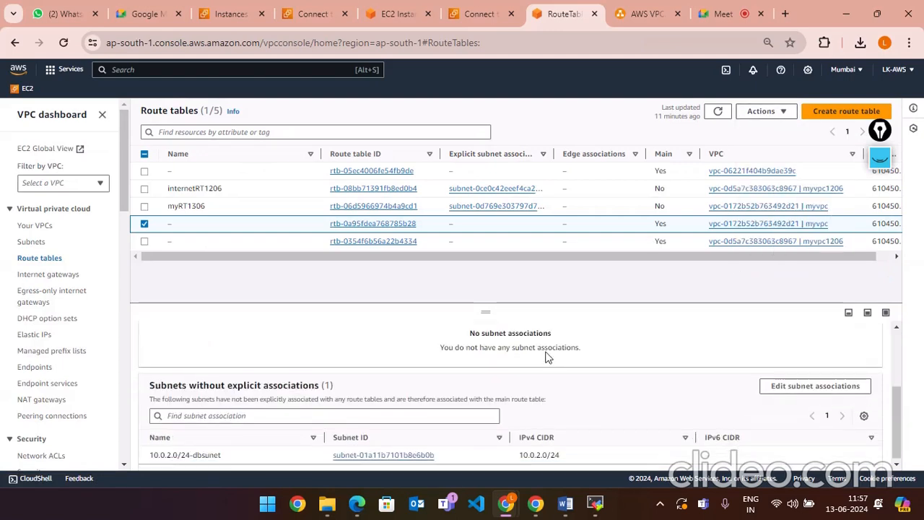
scroll(570, 361, up, 2)
click(797, 380)
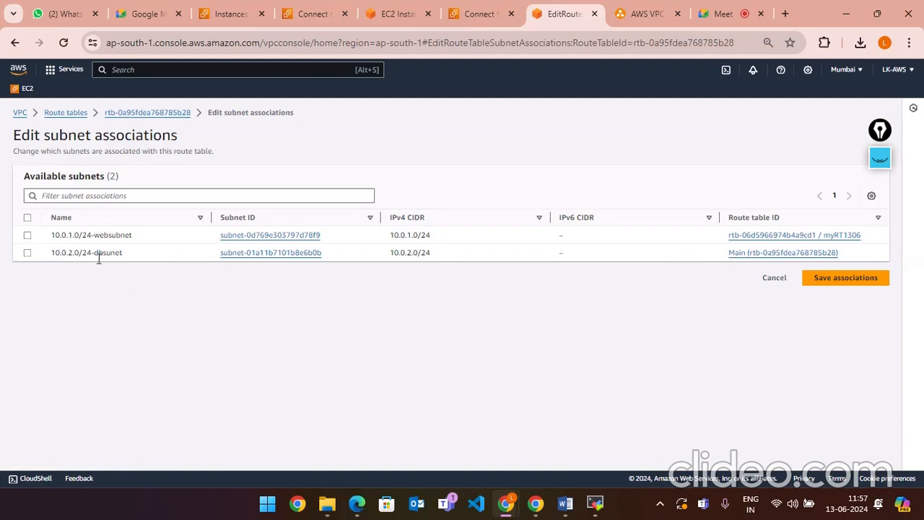
click(27, 253)
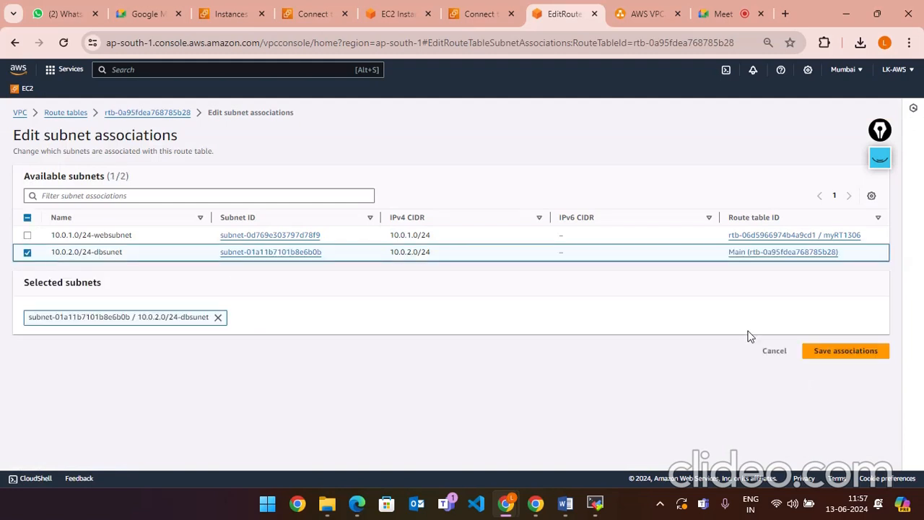
click(831, 352)
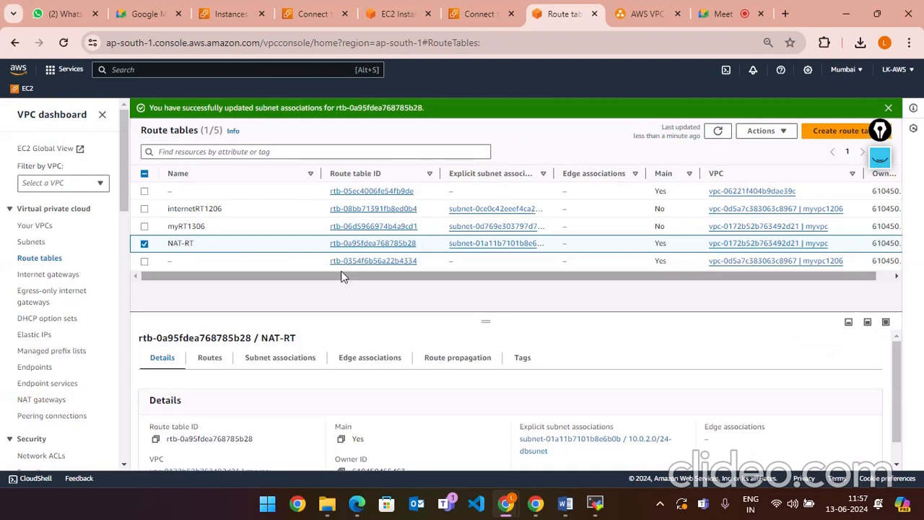
- Add a route to NAT-RT with destination 0.0.0.0/0 and target type NAT Gateway
click(208, 361)
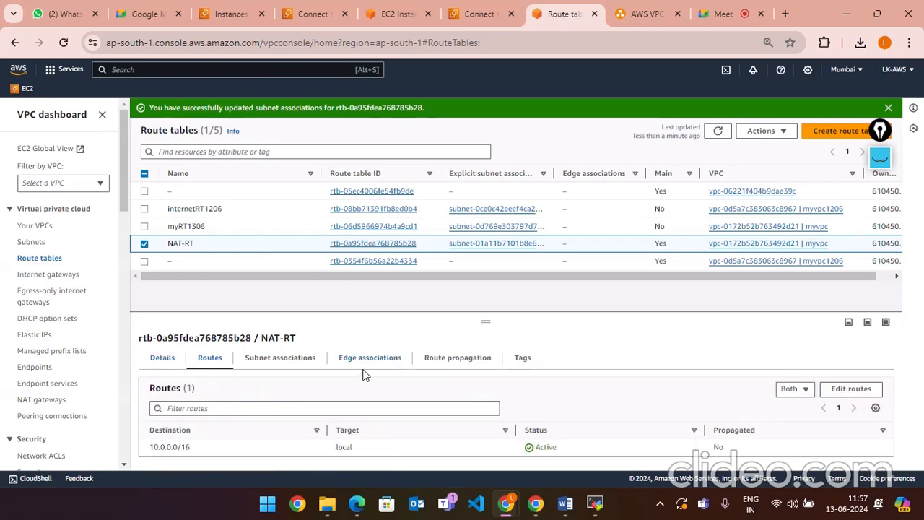
click(838, 391)
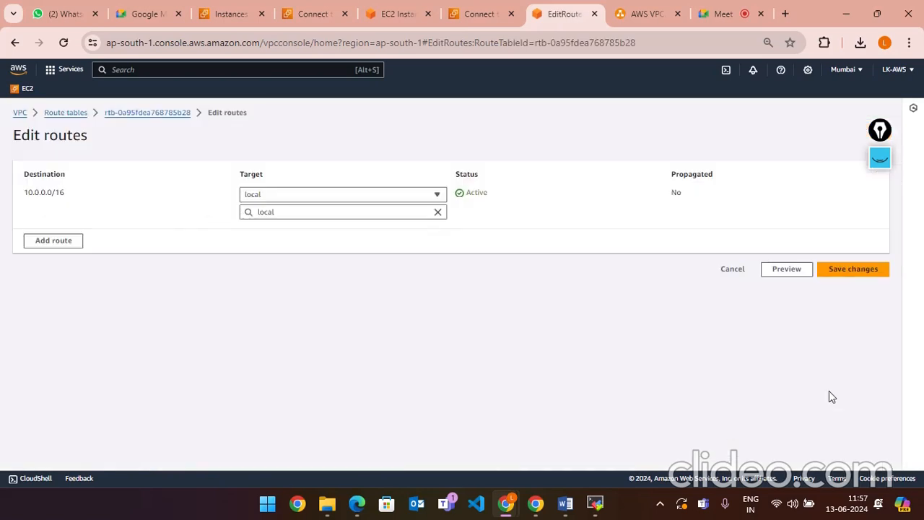
click(57, 241)
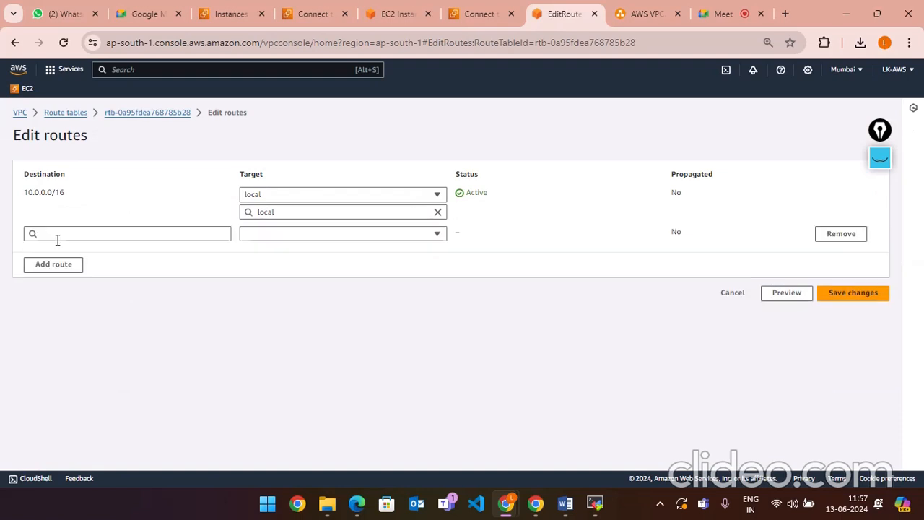
click(325, 233)
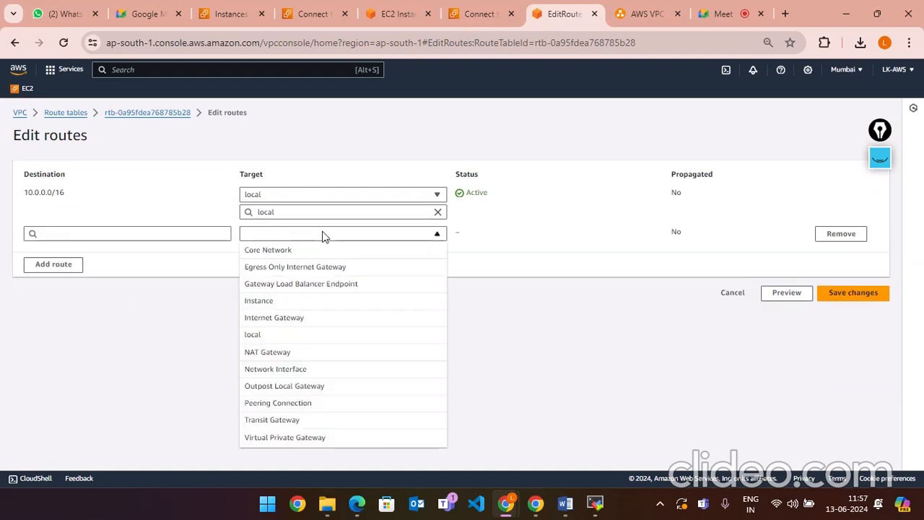
click(312, 353)
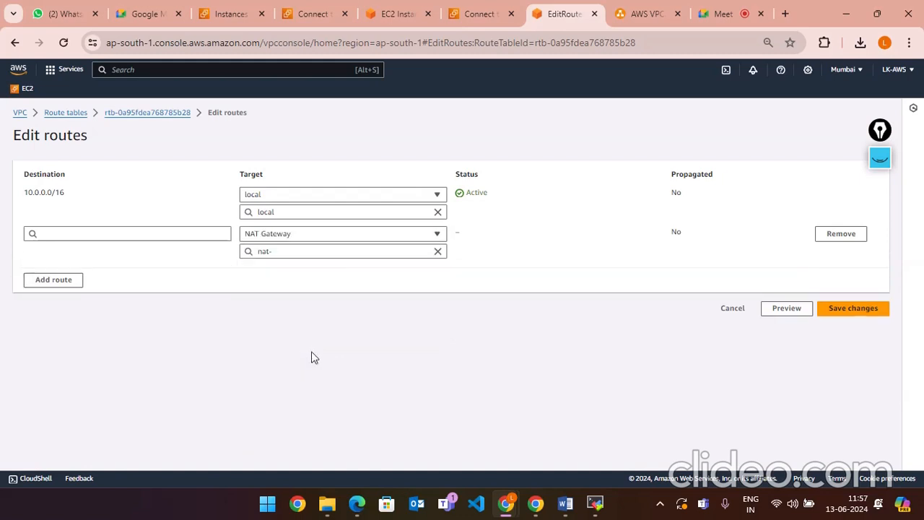
click(101, 234)
click(90, 253)
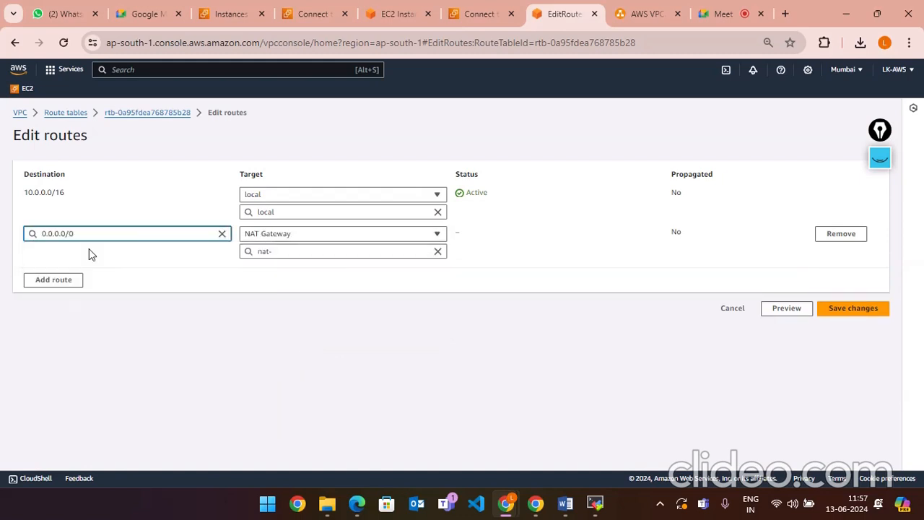
click(260, 235)
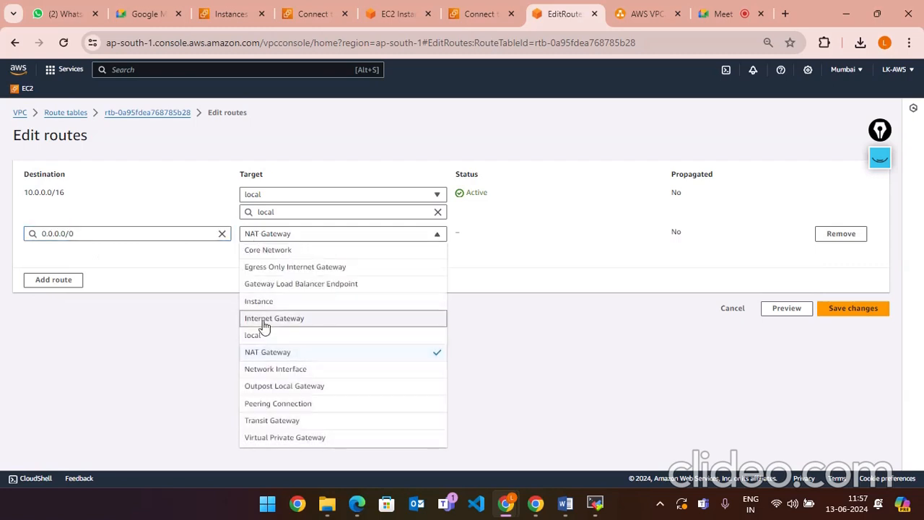
click(266, 353)
- Highlight and examine the 0.0.0.0/0 destination of the new NAT Gateway route without changing it
click(103, 233)
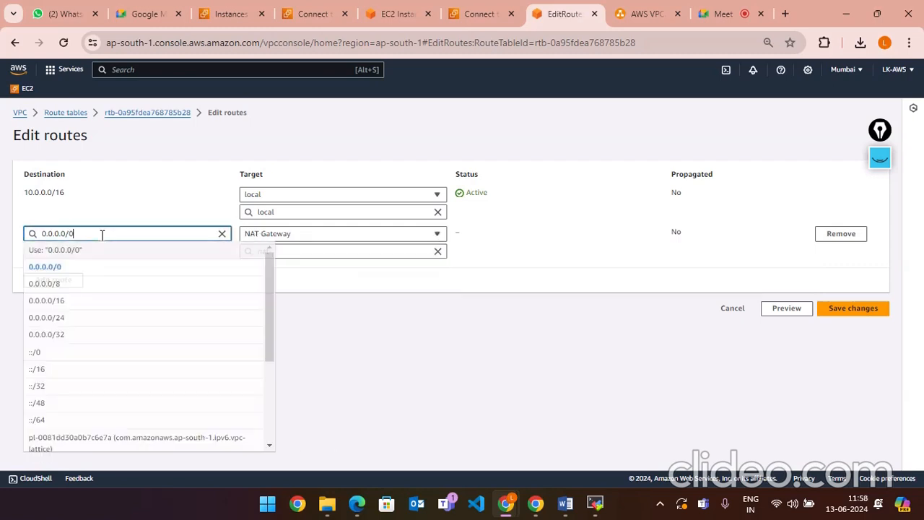
drag(103, 233, 22, 233)
click(195, 213)
click(85, 216)
click(83, 216)
drag(79, 233, 11, 234)
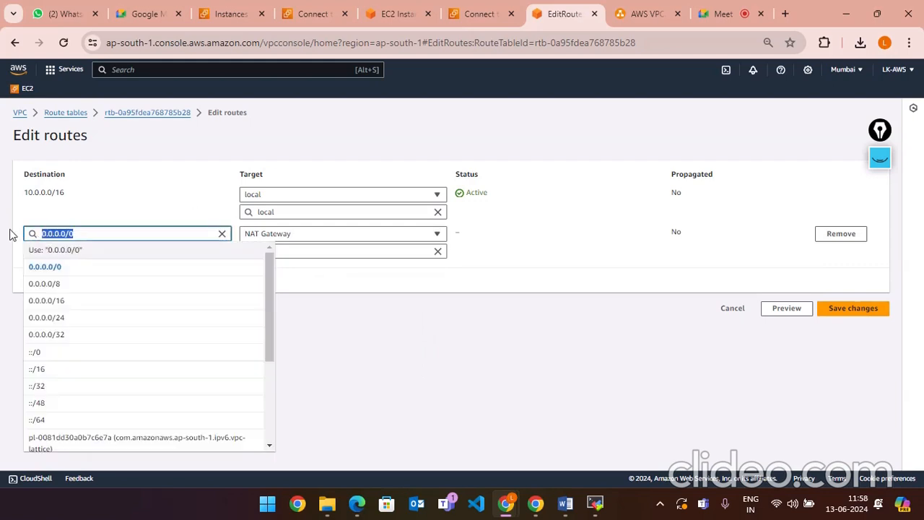
click(86, 221)
drag(84, 233, 4, 235)
click(85, 215)
click(76, 179)
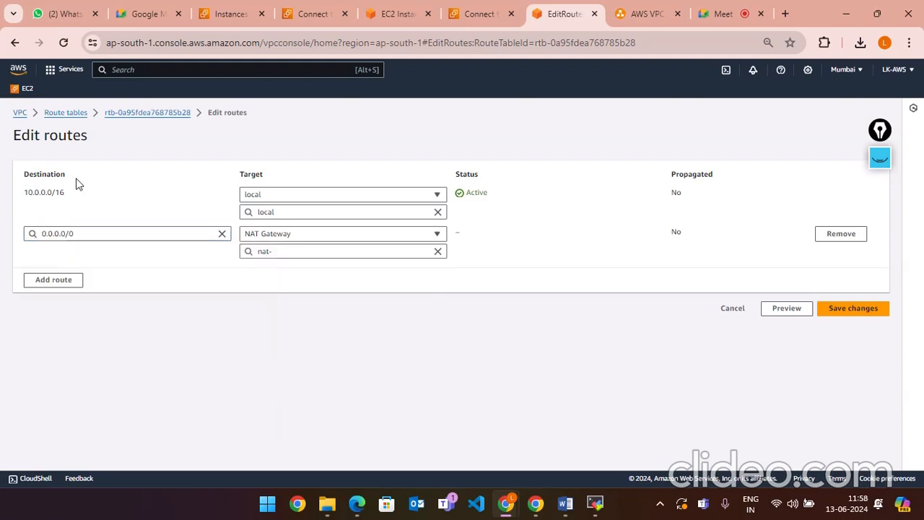
- Choose my-NAT as the target gateway of the new route and save the route changes
click(304, 252)
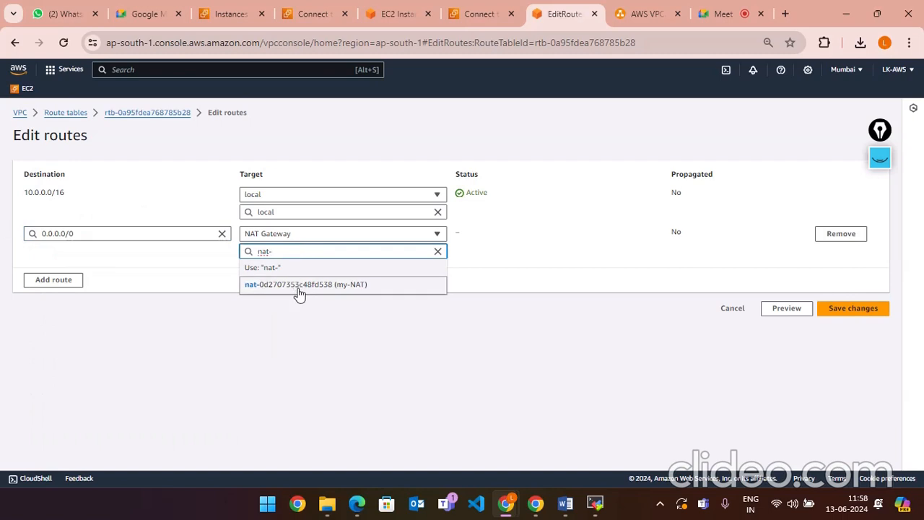
click(299, 287)
click(852, 309)
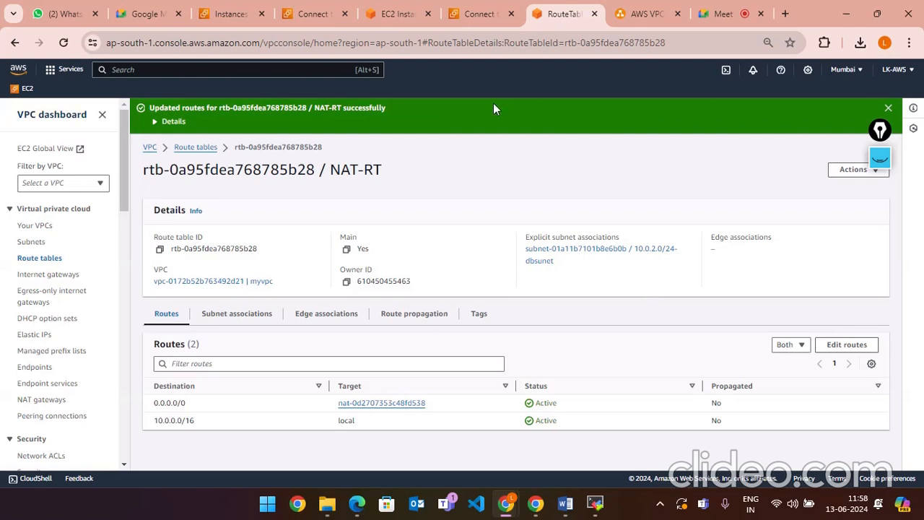
- Open the EC2 list of running instances and remove the instance state filter to list all instances
click(22, 89)
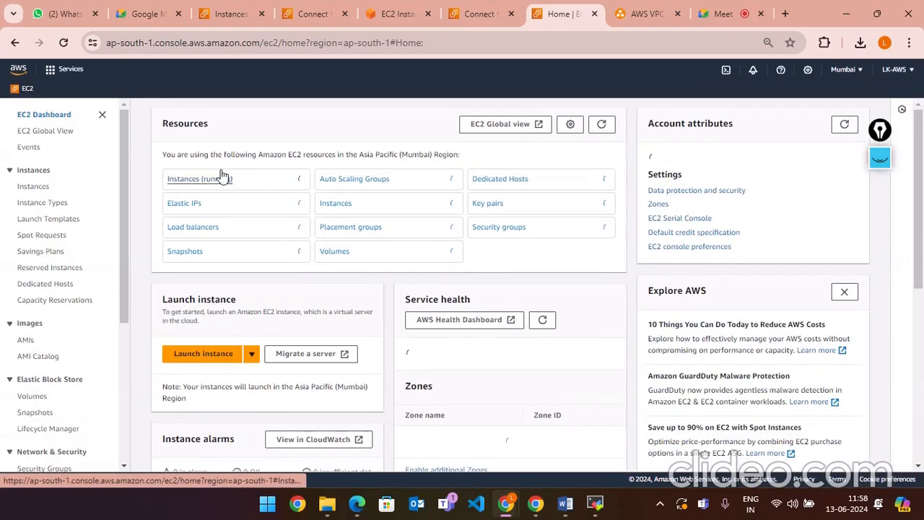
click(176, 181)
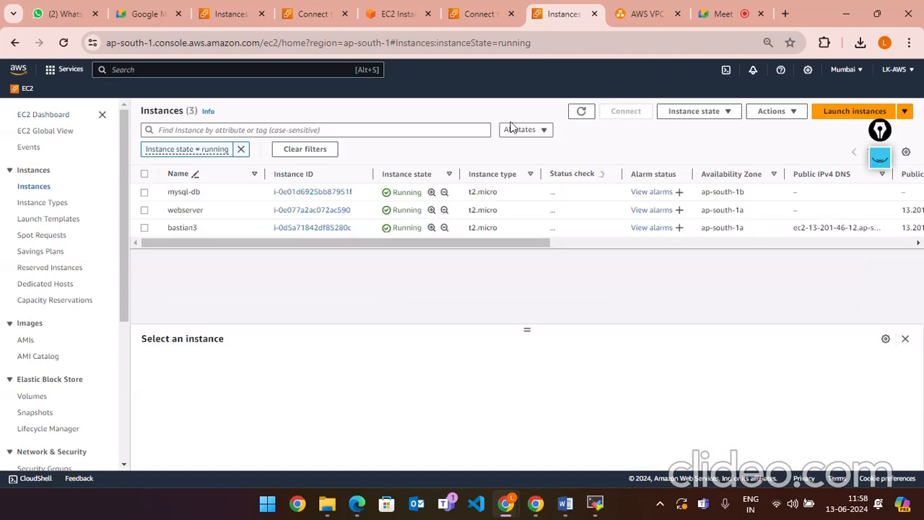
click(241, 151)
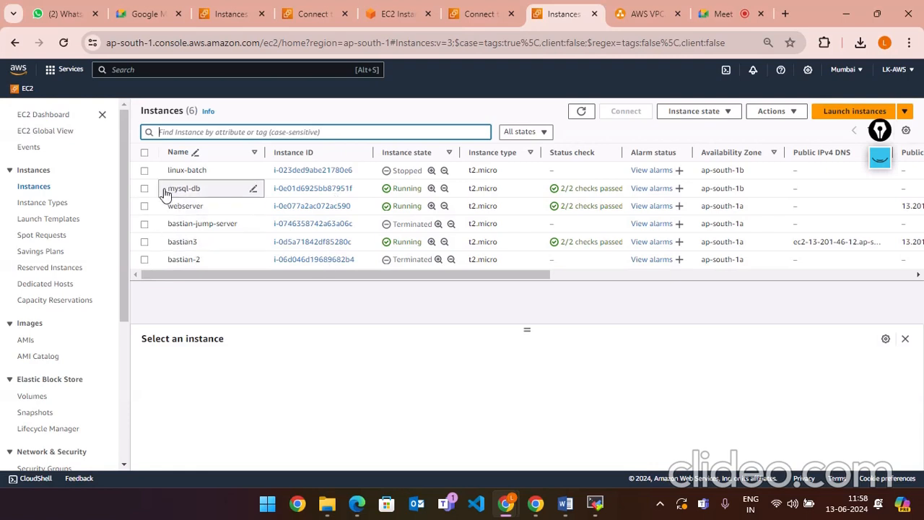
click(68, 69)
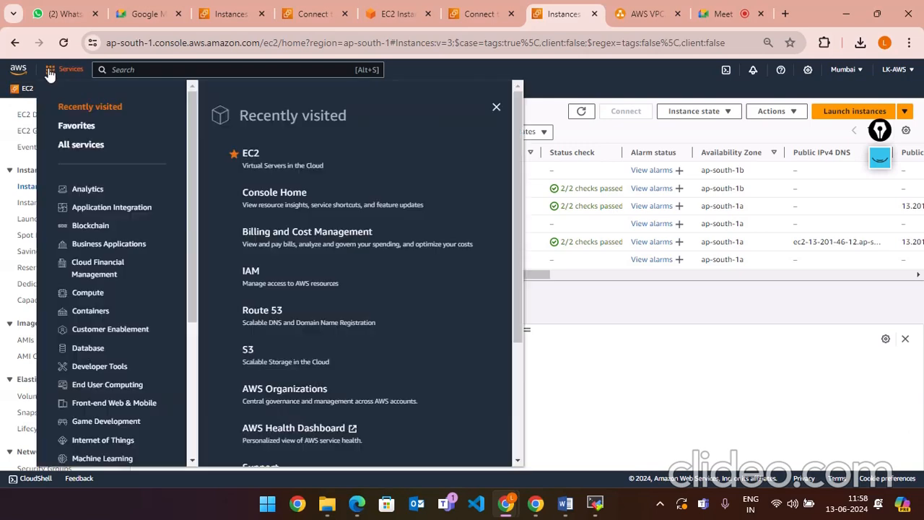
scroll(298, 337, down, 3)
scroll(95, 299, down, 5)
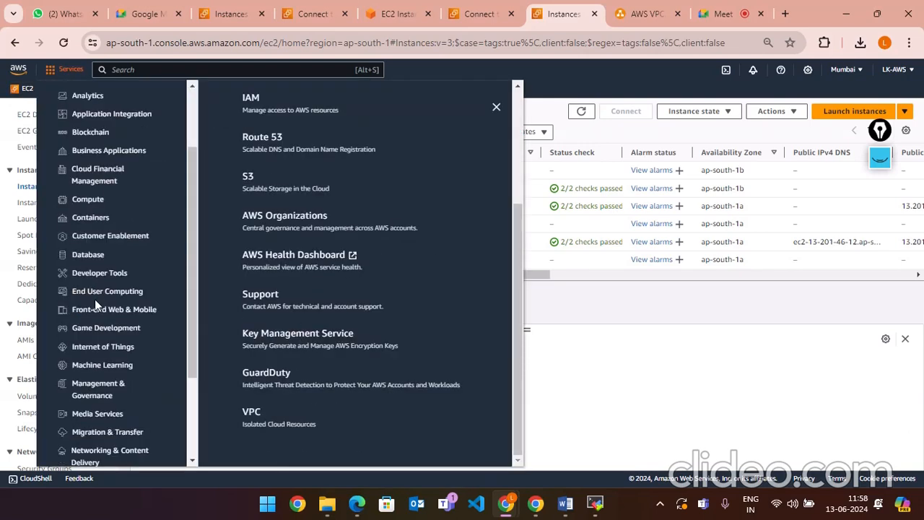
click(649, 395)
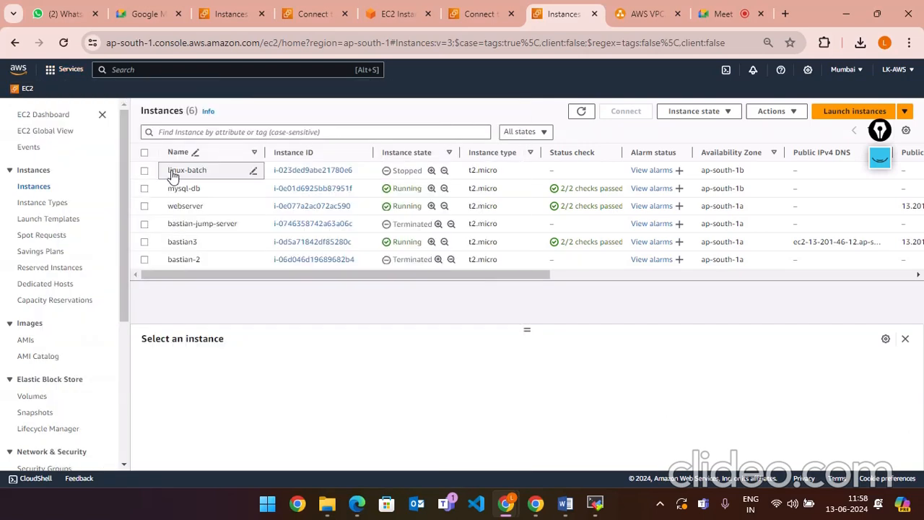
- Open the connection options for the mysql-db instance and look over the EC2 Instance Connect method
click(512, 188)
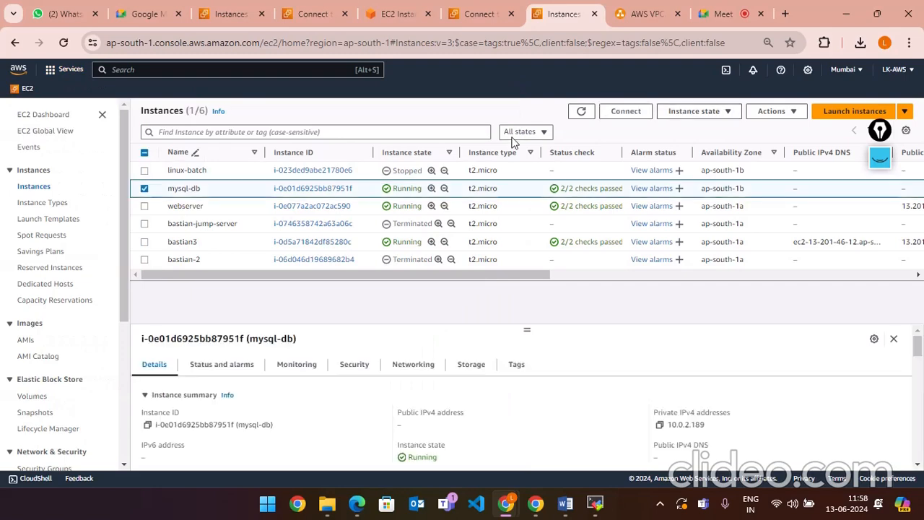
click(626, 111)
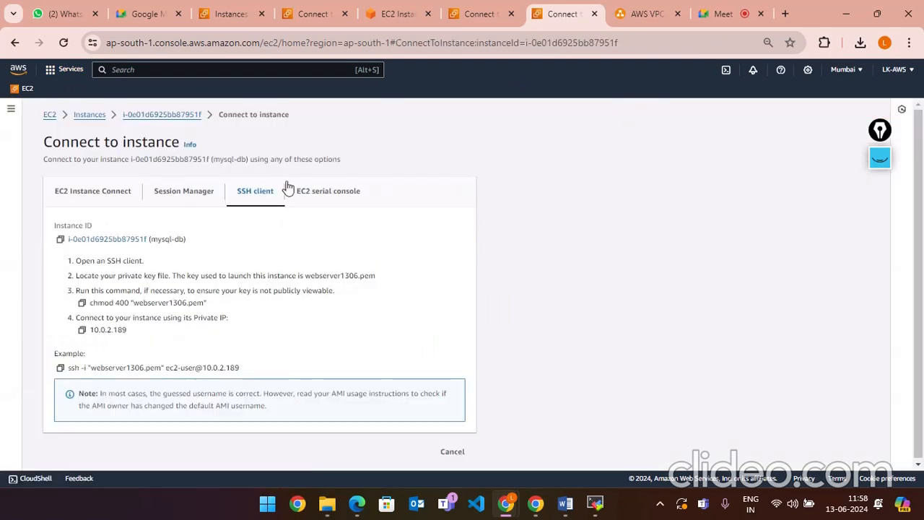
click(115, 189)
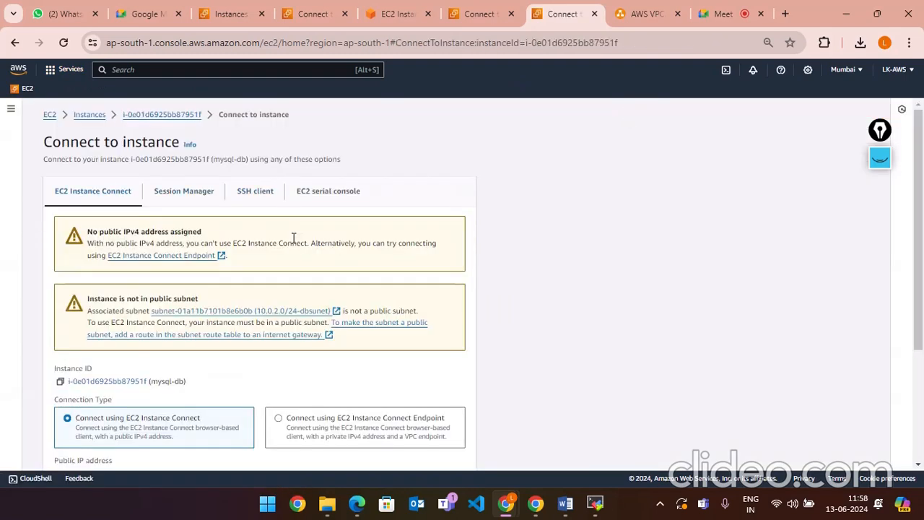
scroll(364, 289, down, 2)
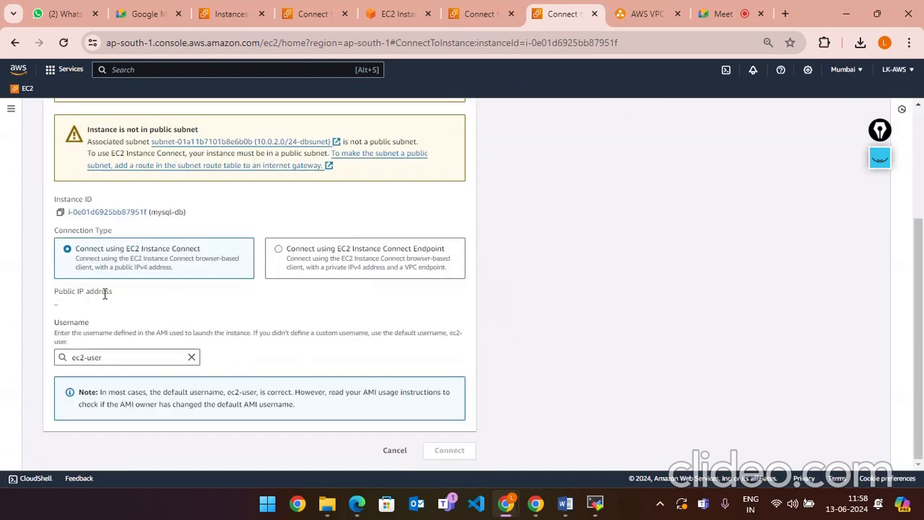
scroll(105, 294, up, 3)
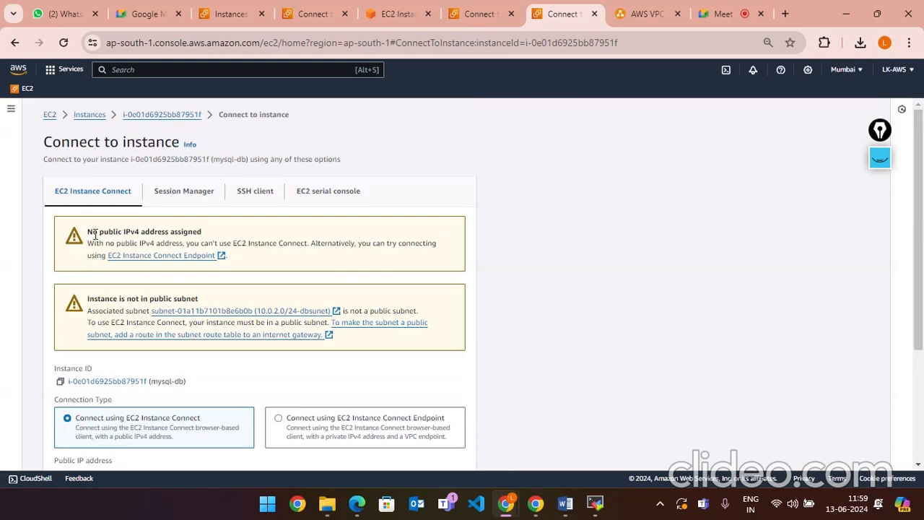
- Open the EC2 Instance Connect Endpoint documentation and skim its benefits and pricing sections
click(128, 256)
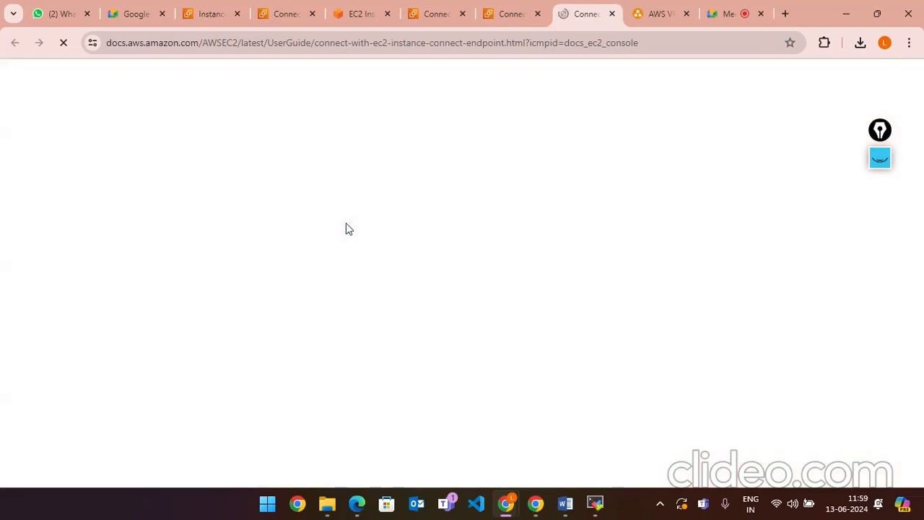
scroll(426, 271, down, 2)
scroll(427, 274, down, 1)
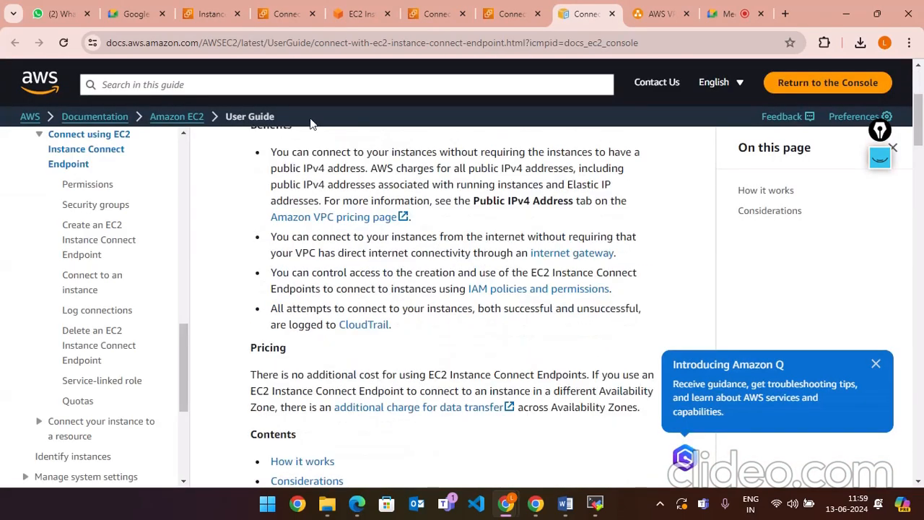
- Return to the earlier mysql-db connection page and examine its EC2 Instance Connect notices, connection types and username
click(210, 13)
click(288, 13)
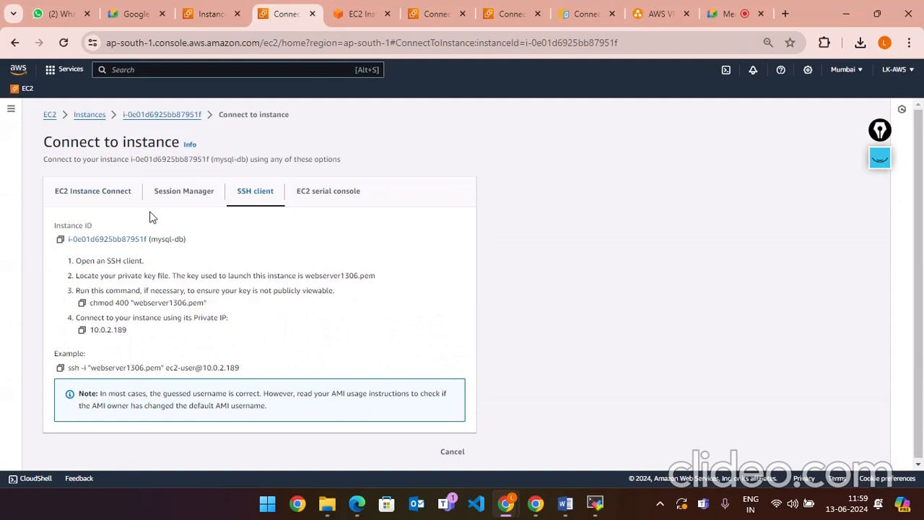
click(99, 205)
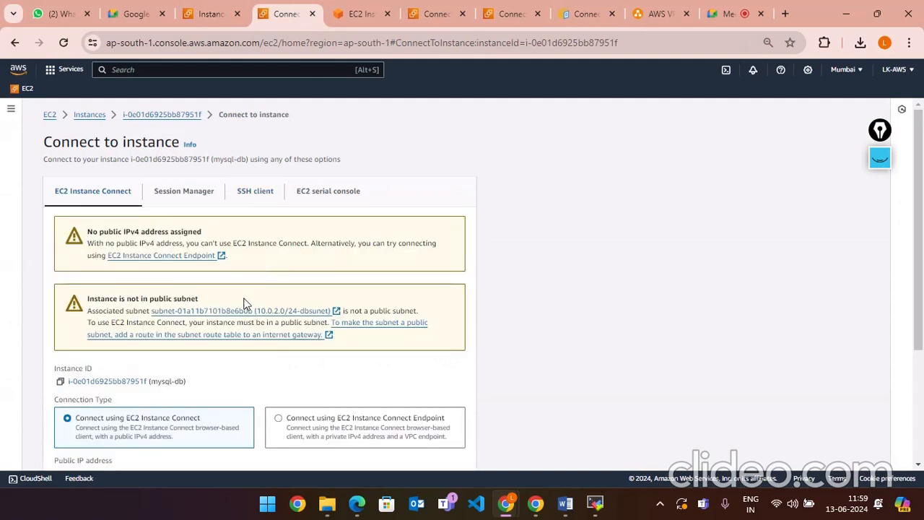
scroll(103, 239, down, 1)
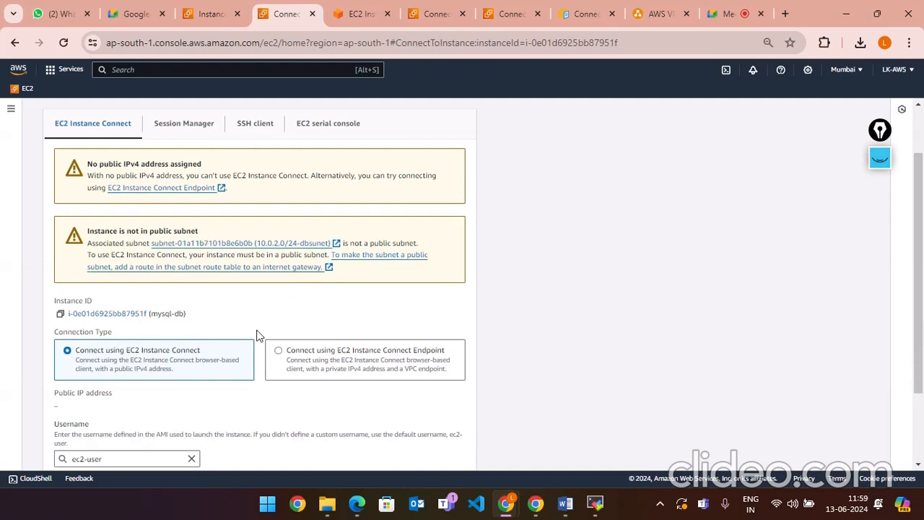
scroll(258, 334, down, 1)
scroll(245, 325, down, 1)
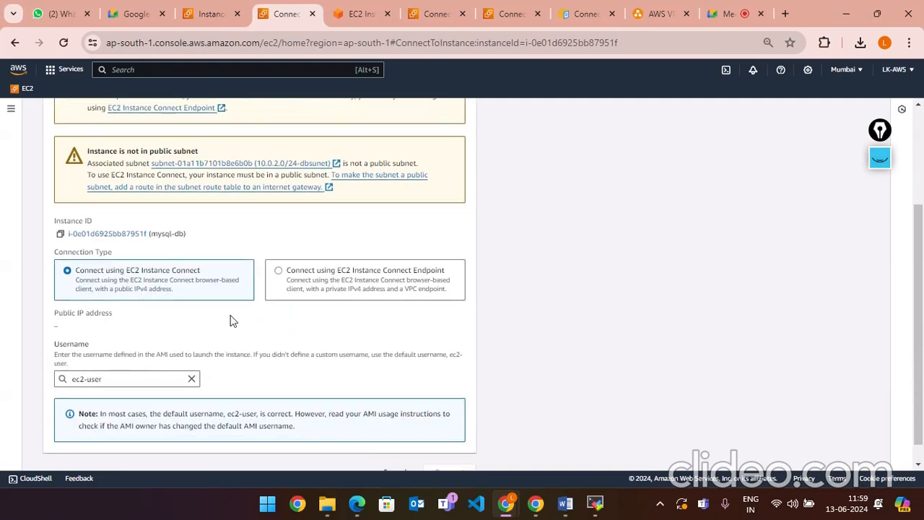
scroll(268, 348, up, 3)
scroll(269, 348, down, 3)
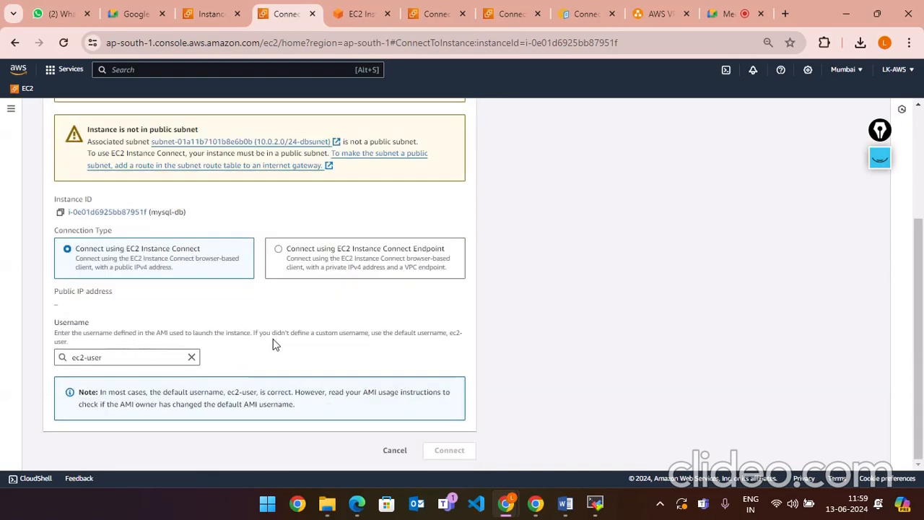
scroll(271, 343, up, 3)
click(255, 192)
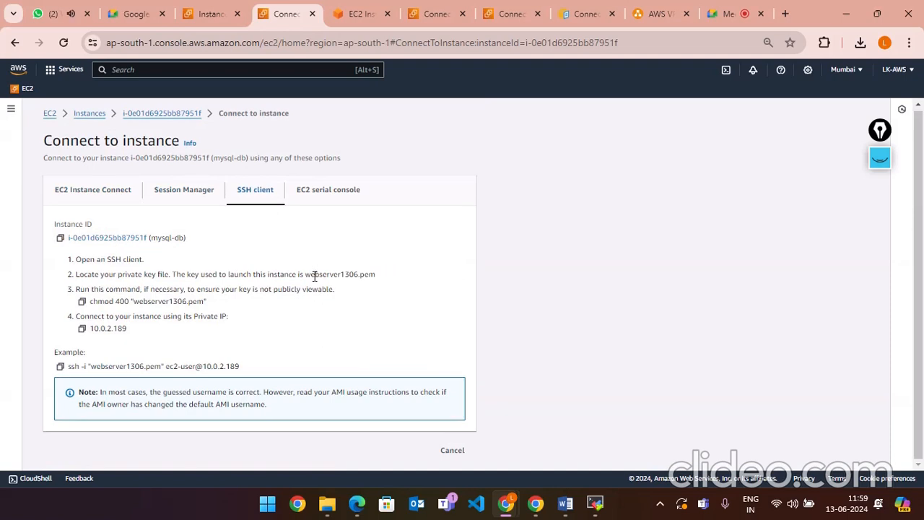
click(60, 366)
drag(230, 366, 62, 367)
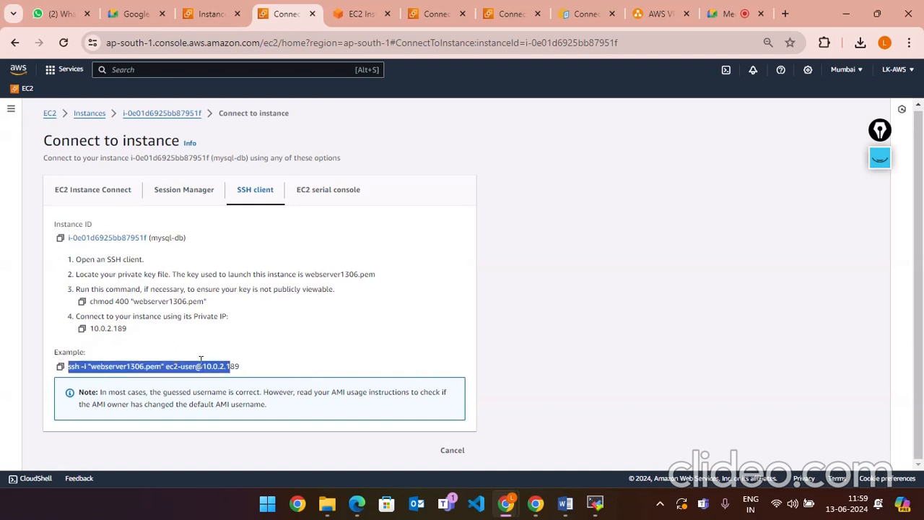
drag(241, 366, 64, 368)
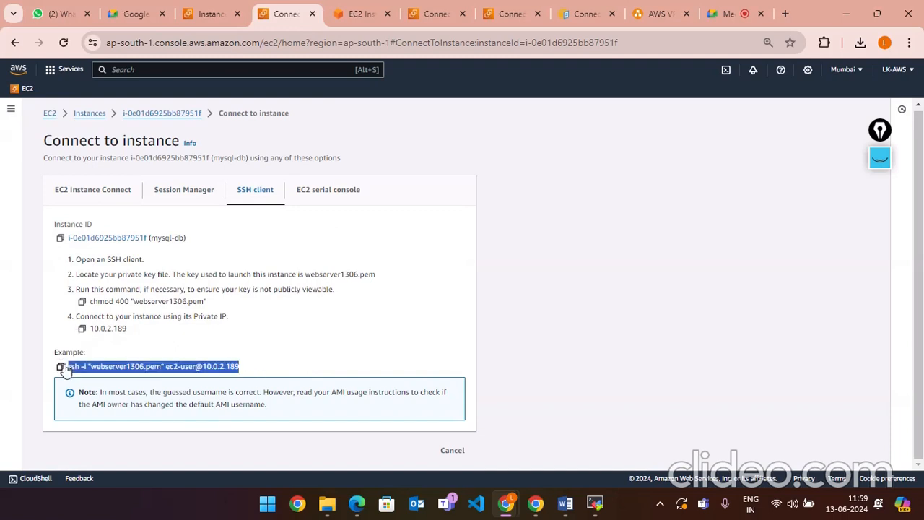
click(266, 383)
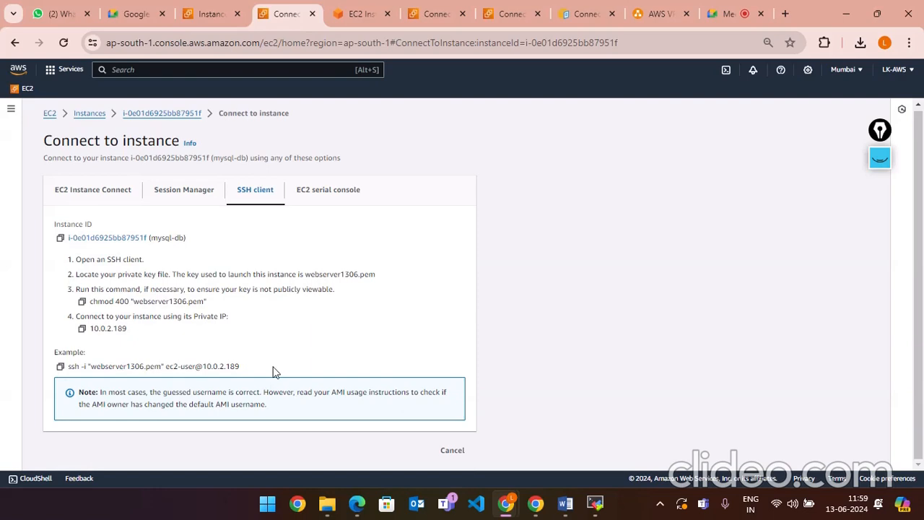
drag(245, 368, 82, 361)
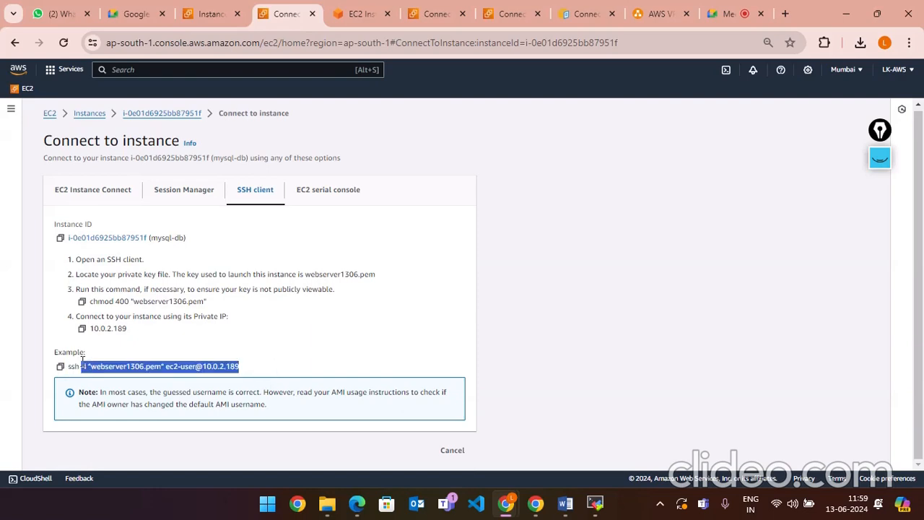
- Switch to MobaXterm and close the two open SSH session tabs
click(595, 504)
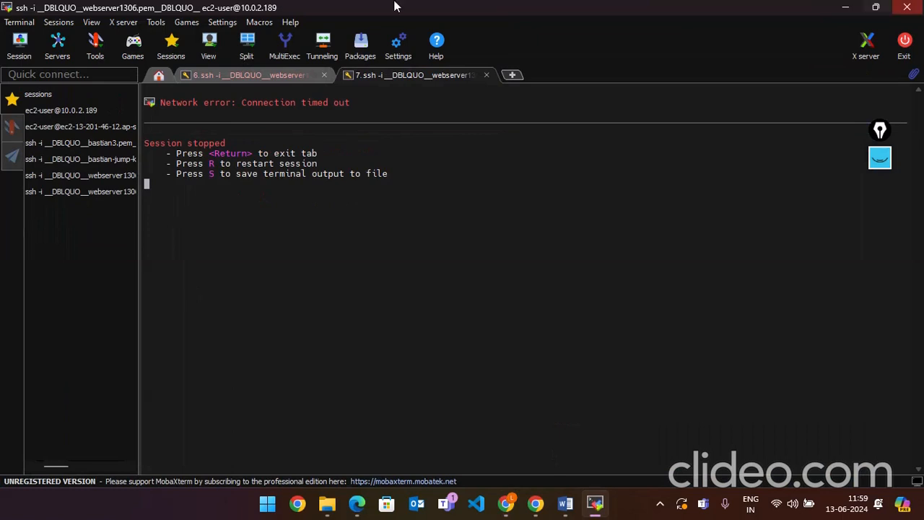
click(322, 75)
click(323, 75)
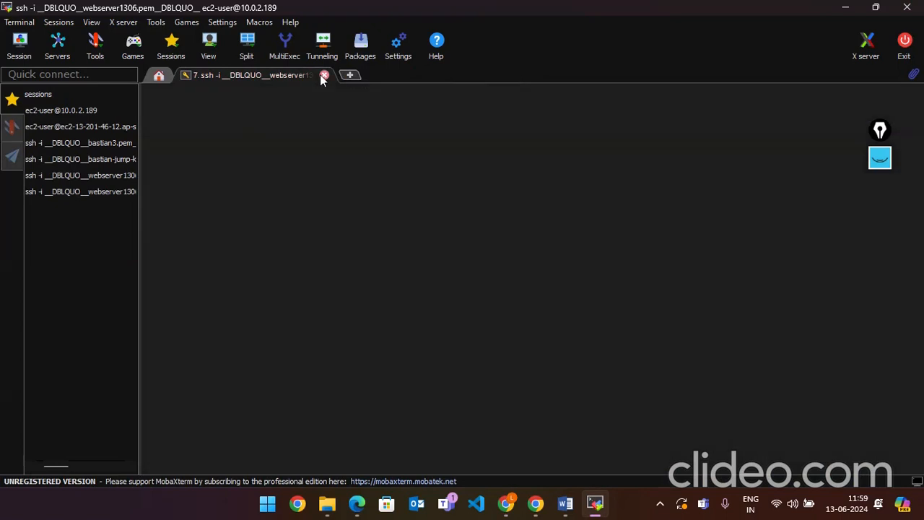
click(19, 23)
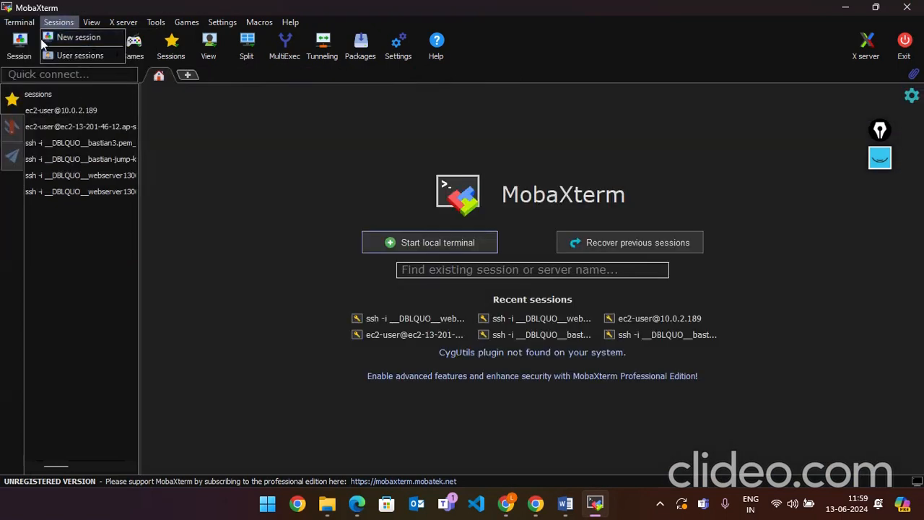
click(10, 25)
click(10, 25)
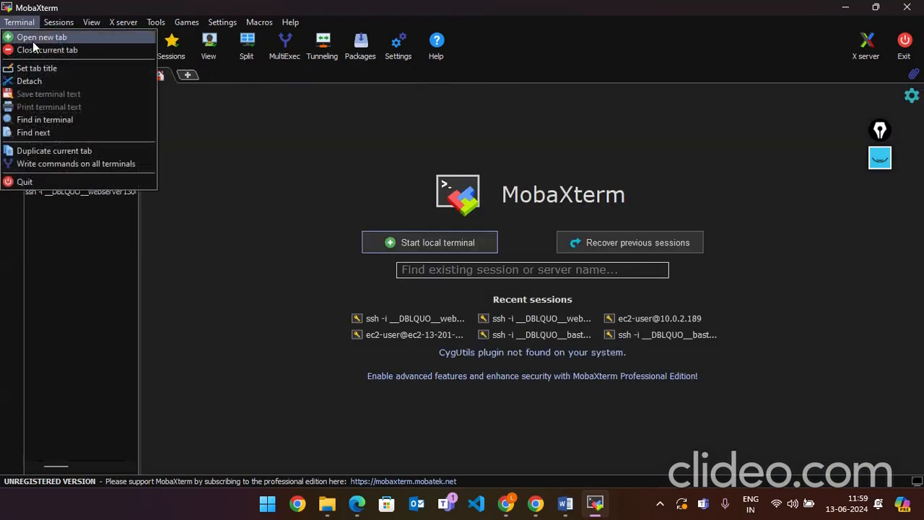
click(33, 40)
click(158, 75)
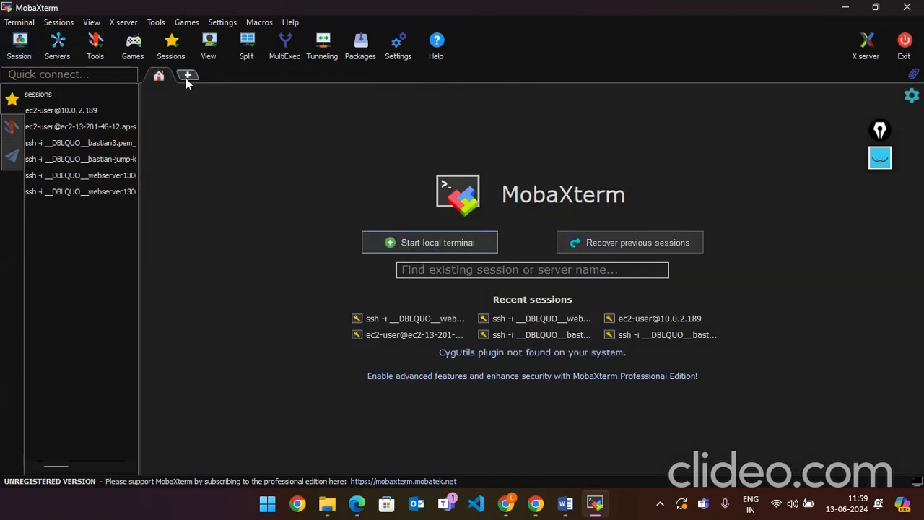
right_click(13, 103)
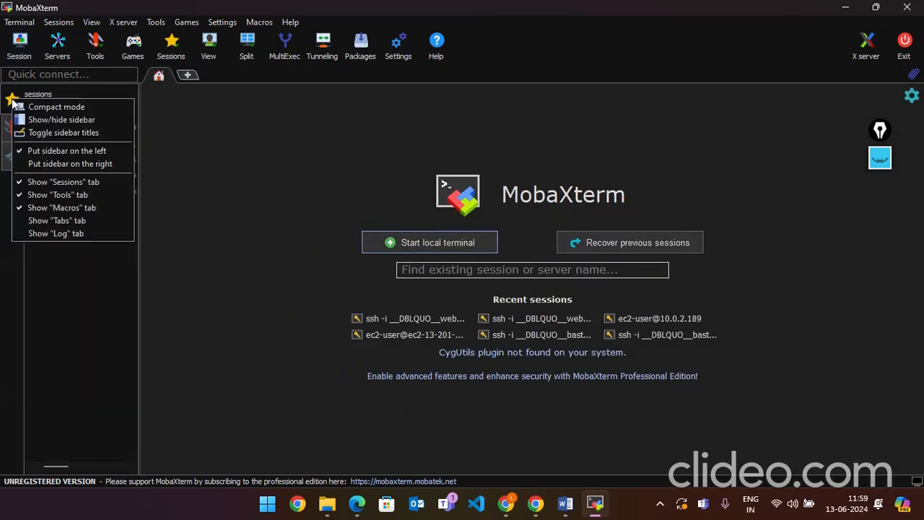
click(13, 100)
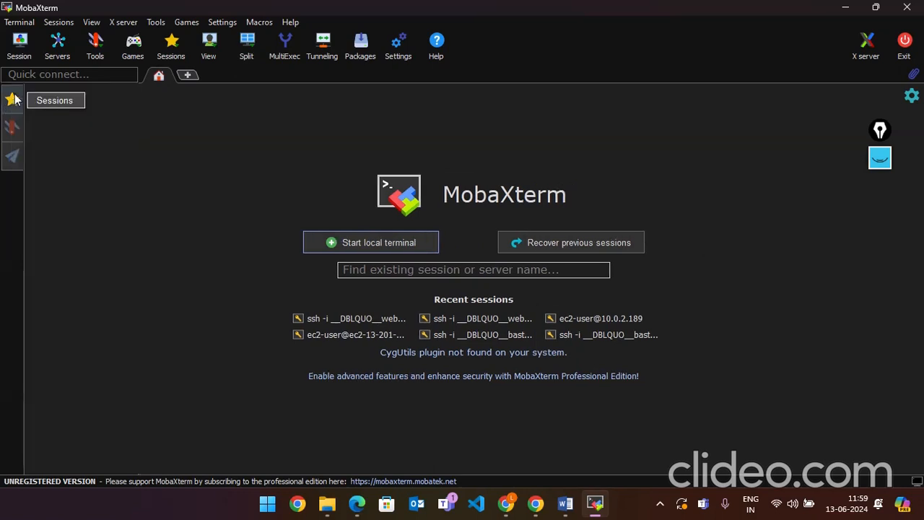
click(23, 155)
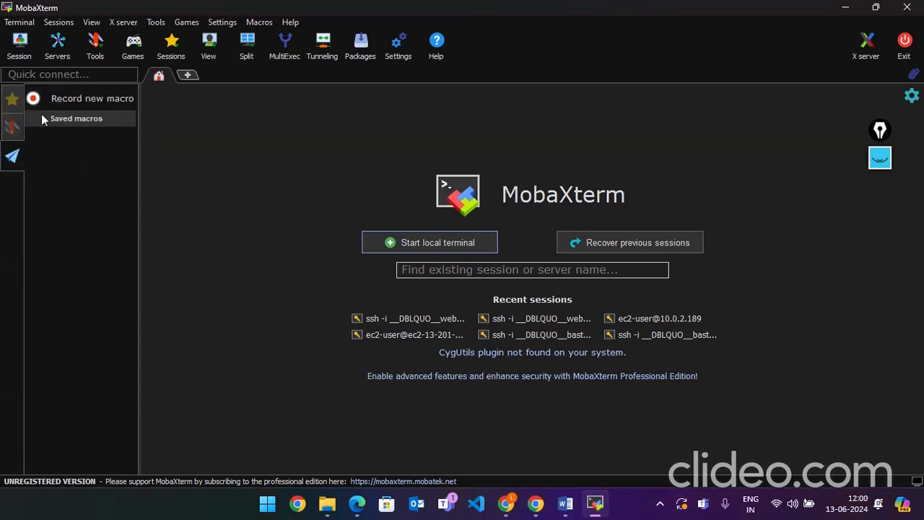
click(13, 103)
click(11, 126)
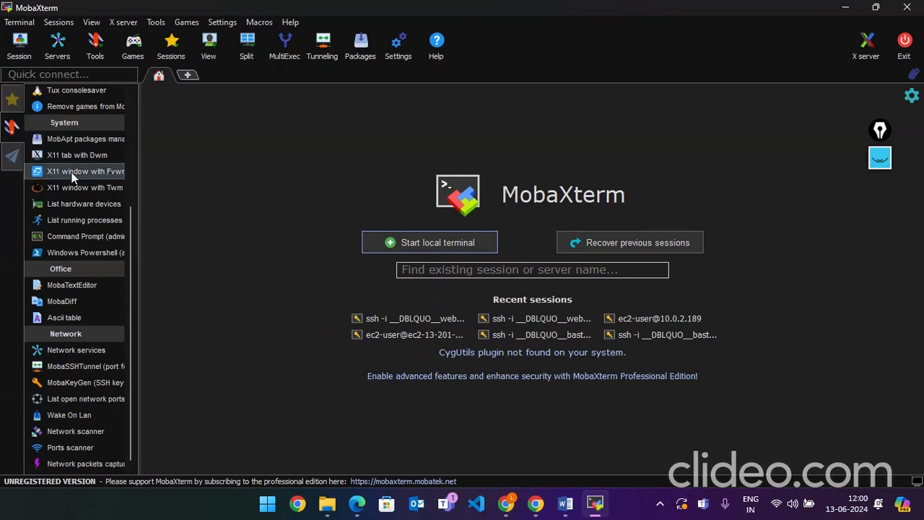
click(11, 126)
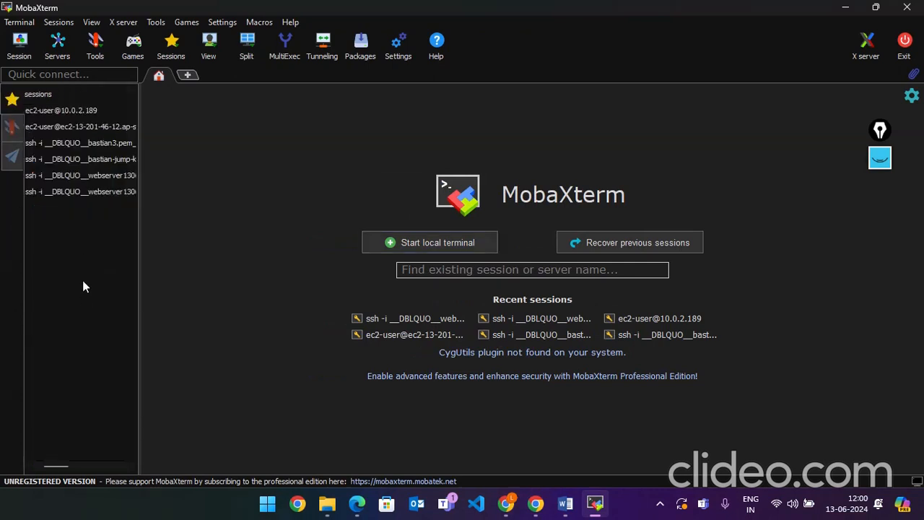
click(55, 26)
click(55, 27)
click(31, 20)
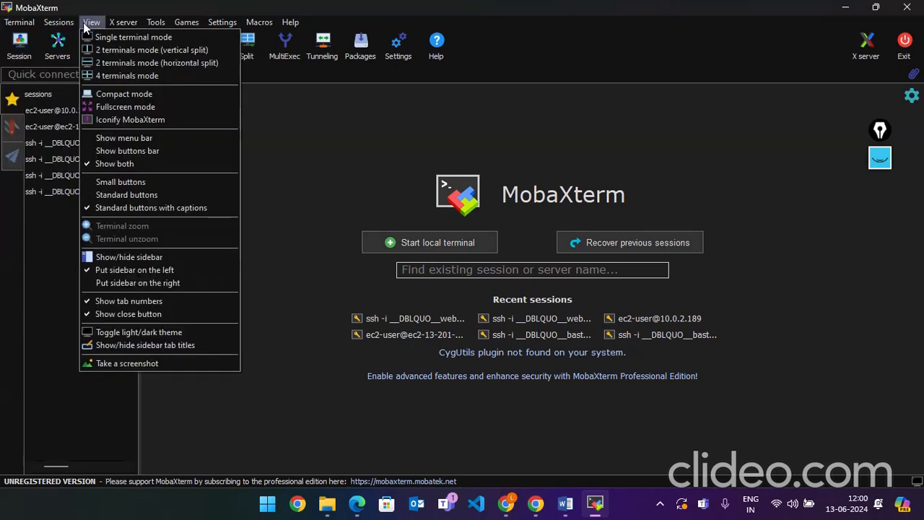
mouse_move(128, 24)
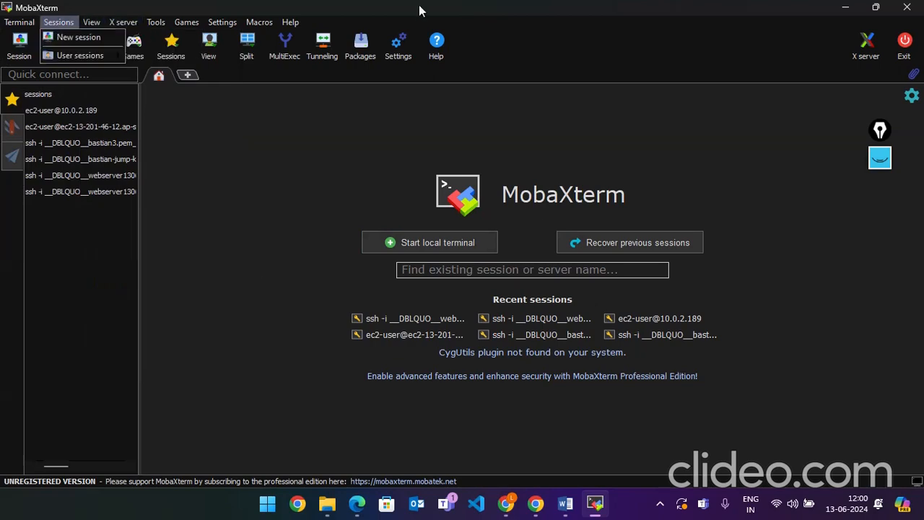
- Shift the MobaXterm window aside and try to add the webserver1306 key file from Downloads to its saved sessions
drag(423, 10, 782, 123)
click(327, 503)
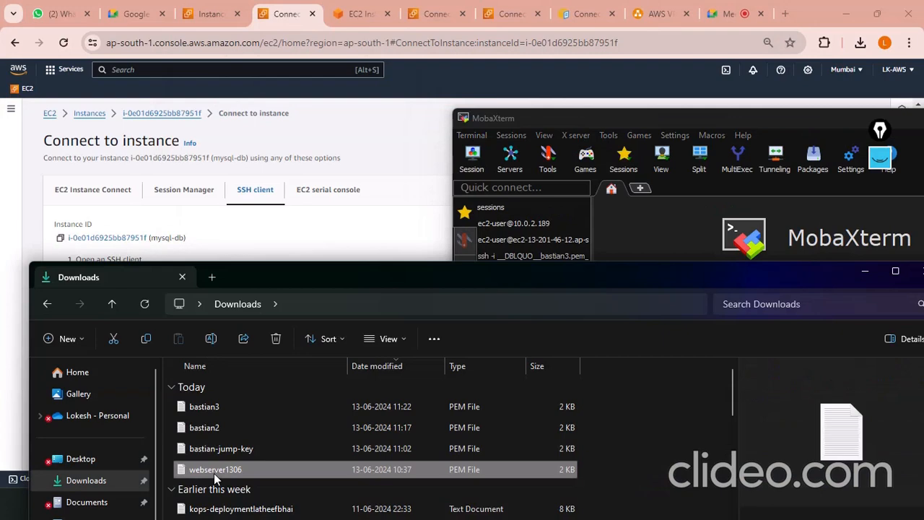
drag(214, 473, 504, 220)
click(864, 271)
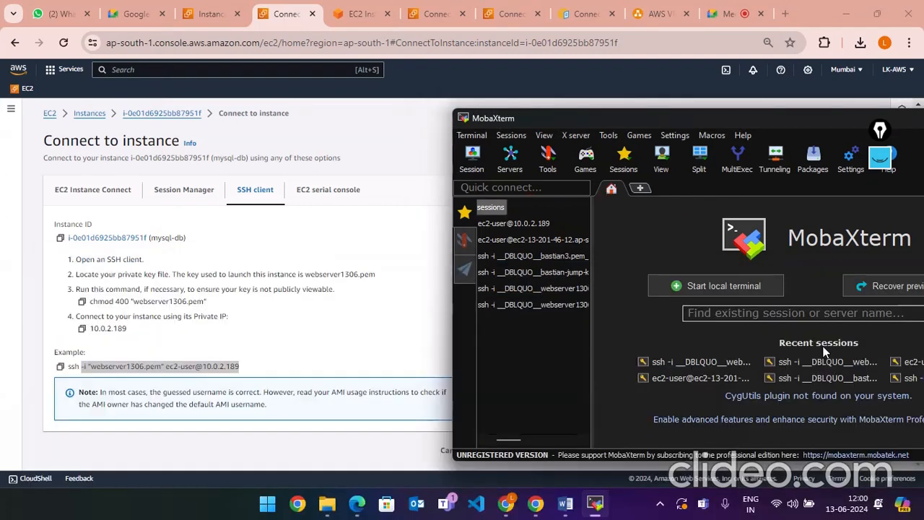
- Create a new SSH session that uses the webserver1306 file from Downloads as its private key
click(511, 135)
click(514, 151)
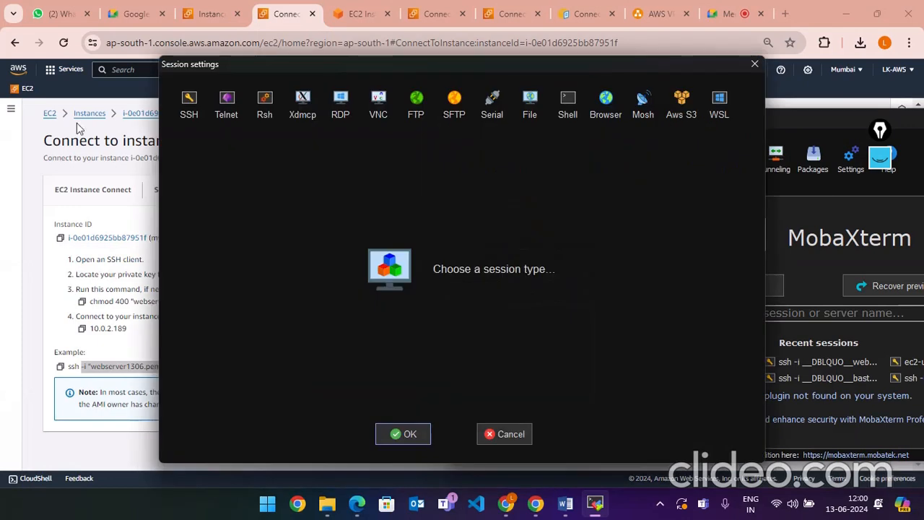
click(185, 112)
click(232, 232)
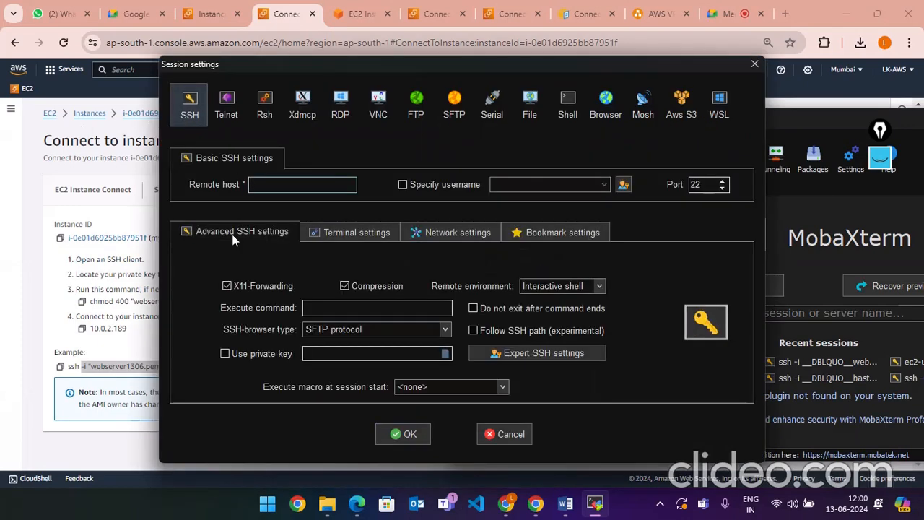
click(245, 354)
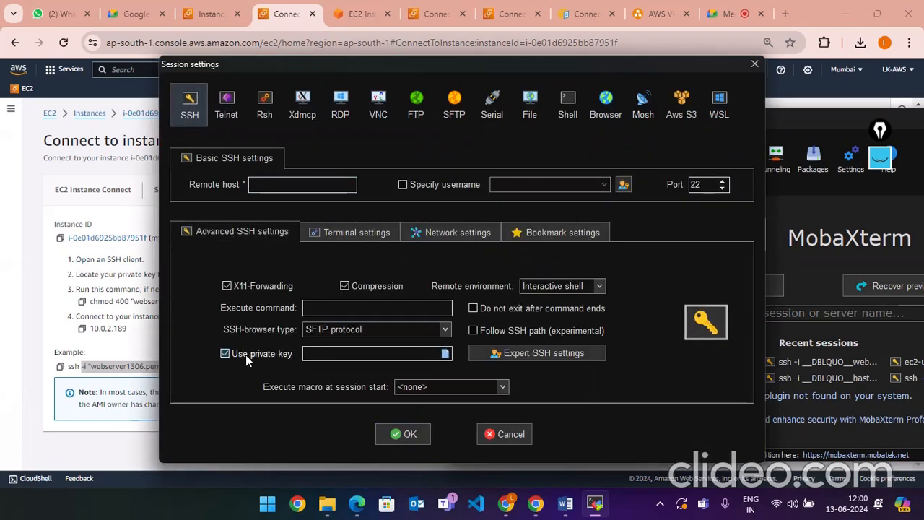
click(446, 354)
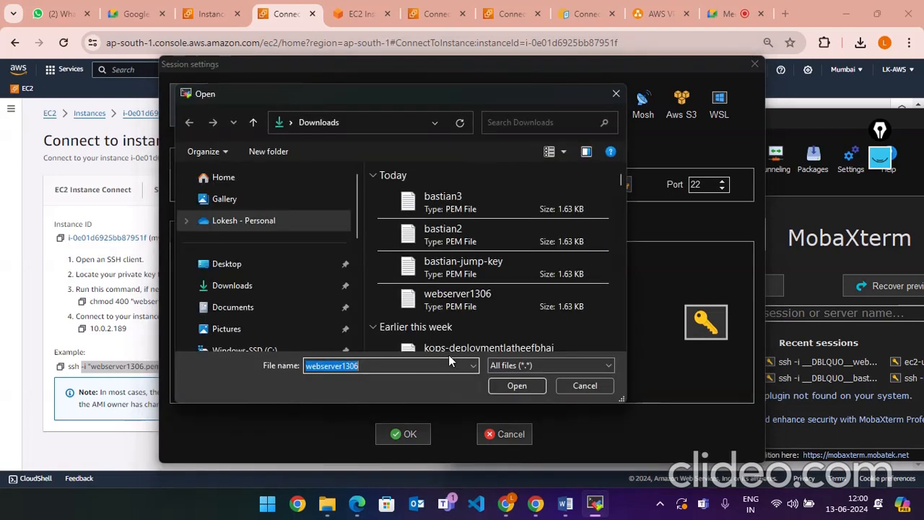
click(480, 296)
click(504, 390)
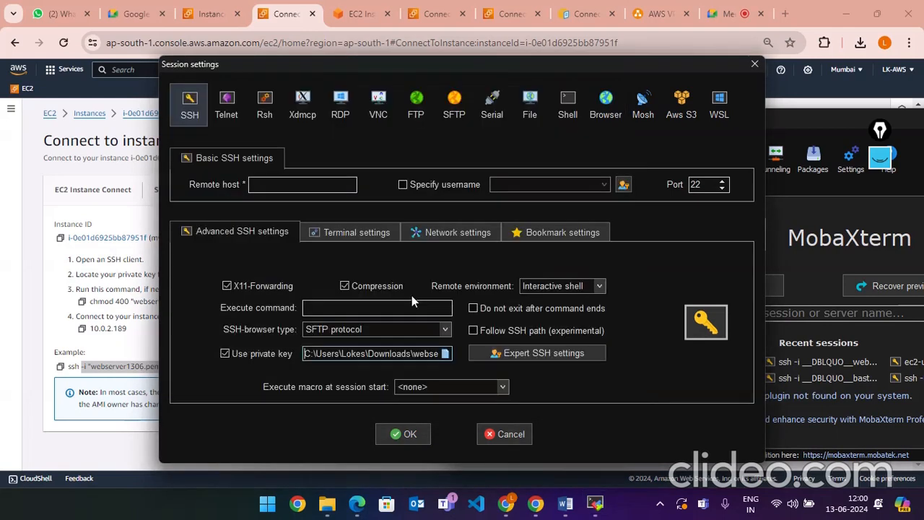
- Copy the private IPv4 address of mysql-db from the EC2 instances list and set the session's remote host to 10.0.2.189
click(293, 188)
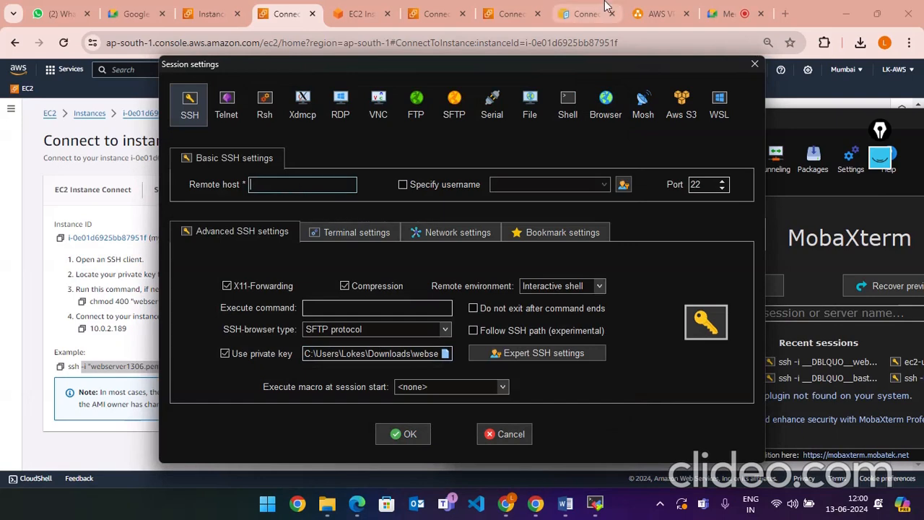
click(361, 13)
click(235, 6)
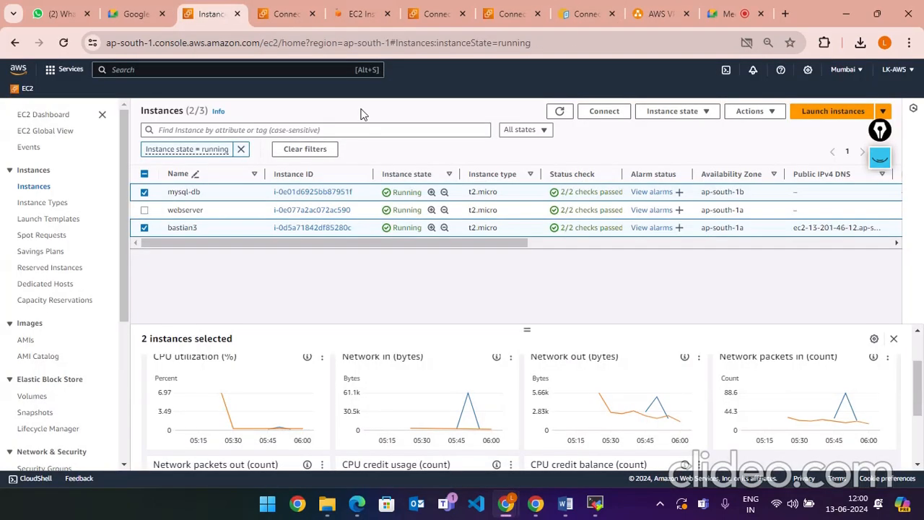
click(144, 193)
click(145, 228)
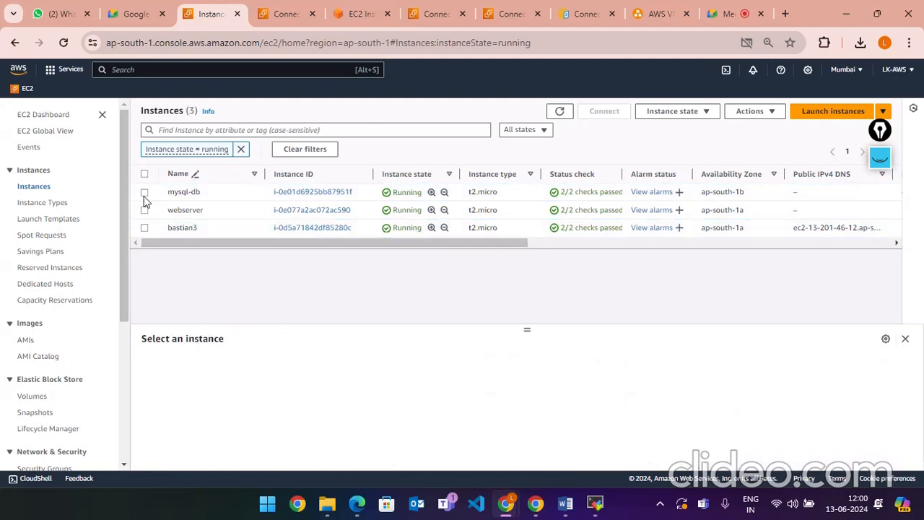
click(145, 192)
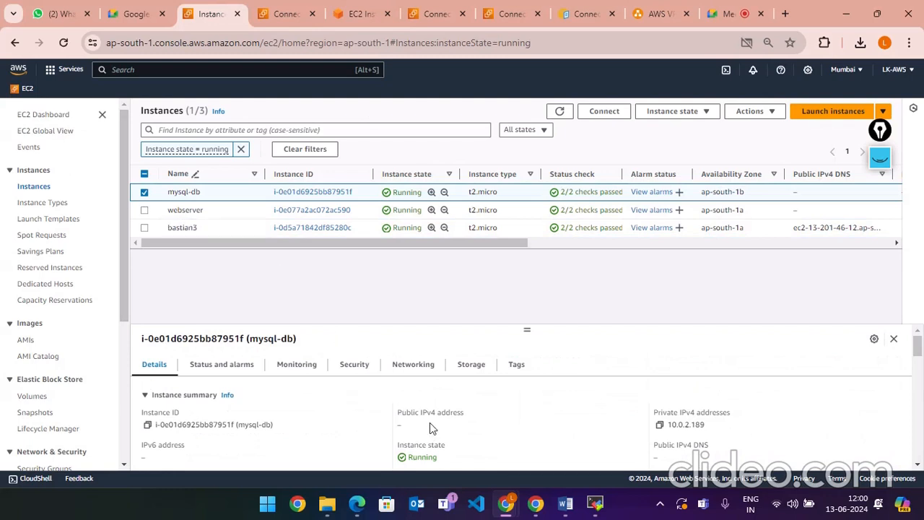
click(660, 425)
key(alt+Tab)
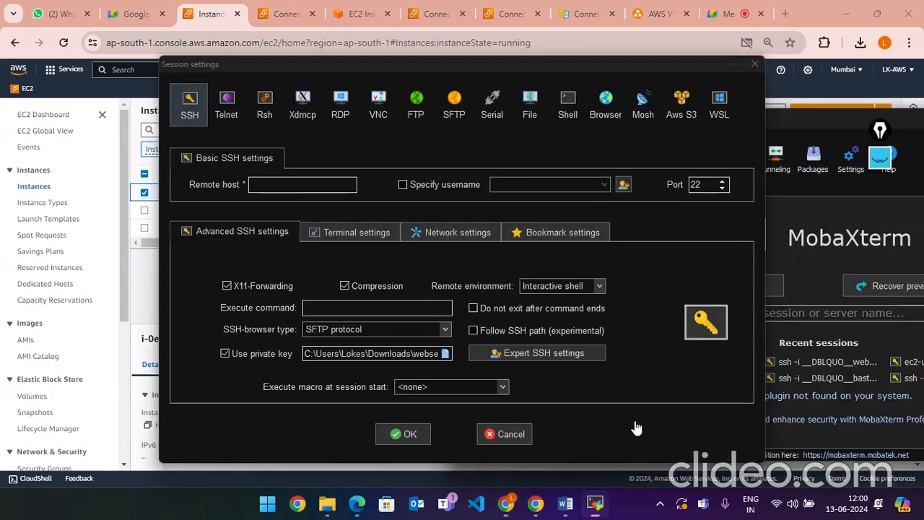
click(289, 184)
key(ctrl+v)
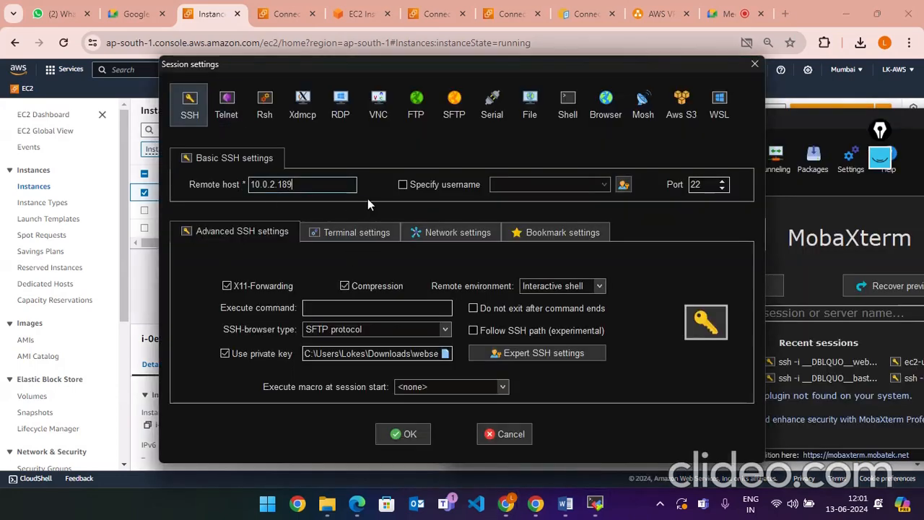
- Specify root as the SSH session's username and start the connection
click(455, 185)
click(535, 189)
text(R)
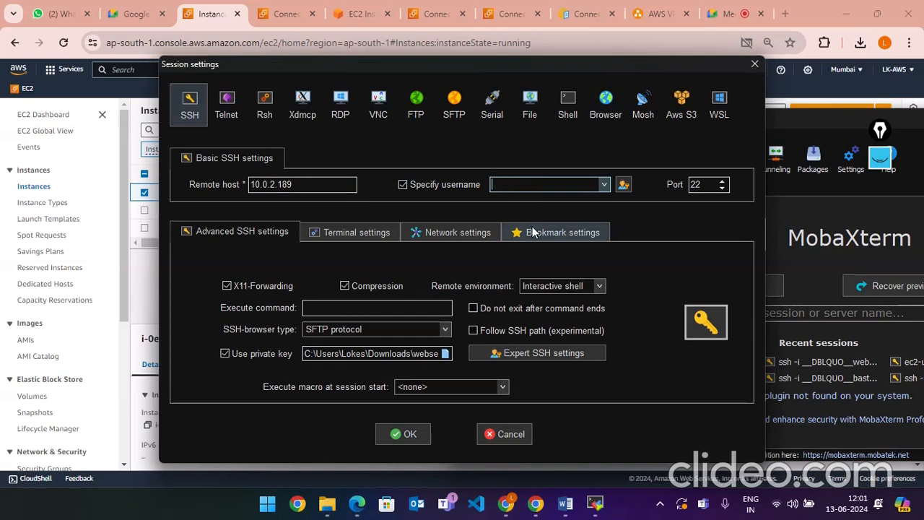
key(Caps_Lock)
text(root)
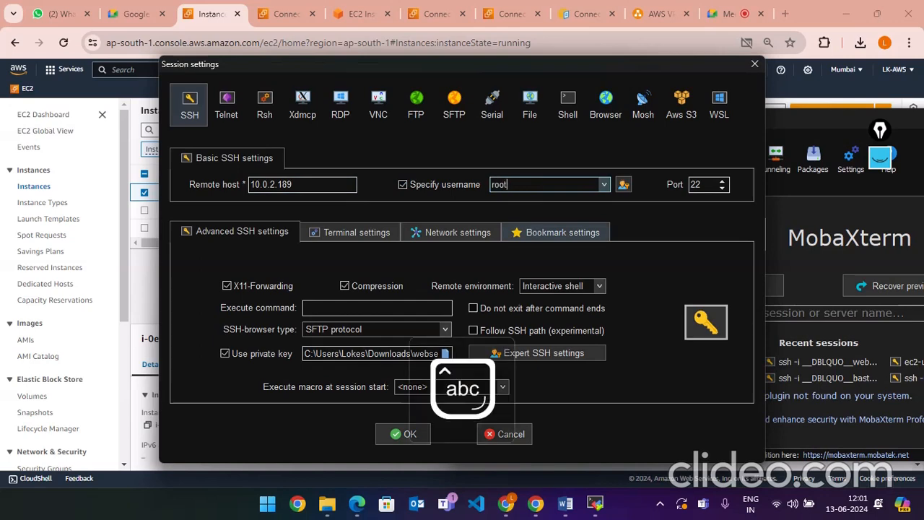
click(394, 440)
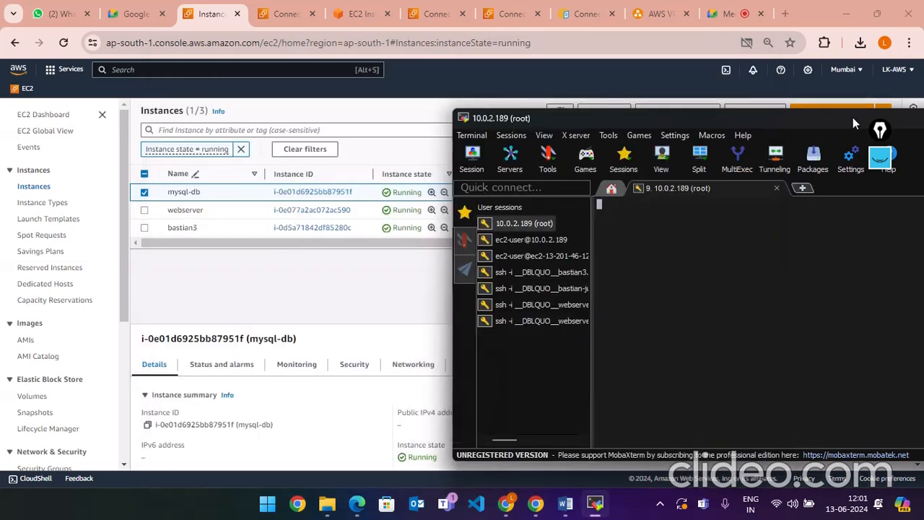
drag(822, 117, 461, 81)
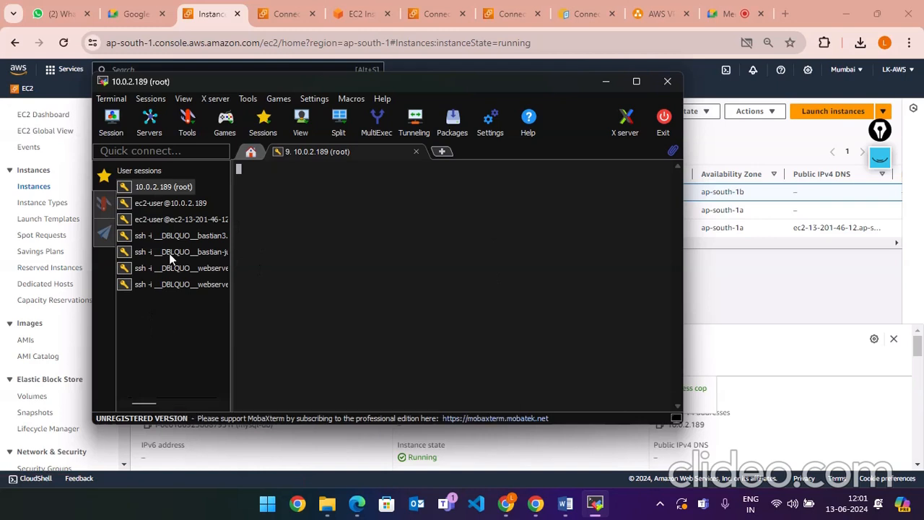
click(104, 204)
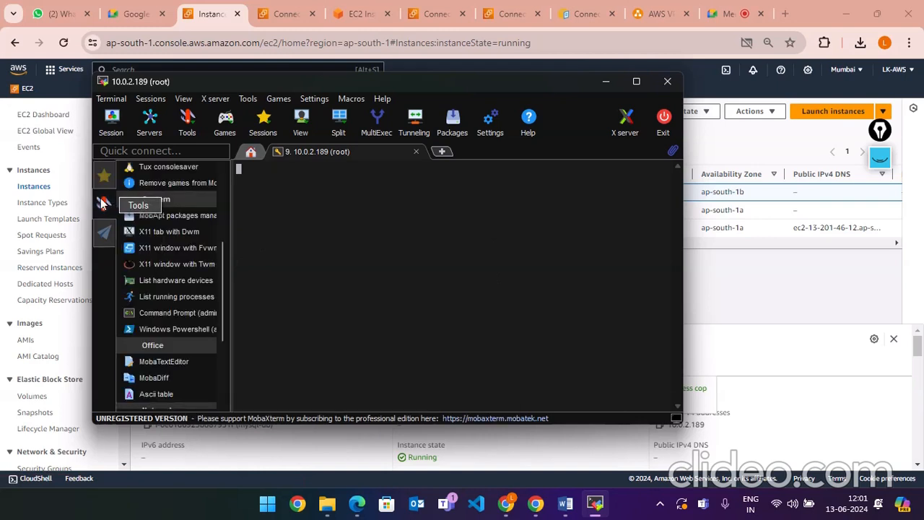
click(102, 233)
click(103, 204)
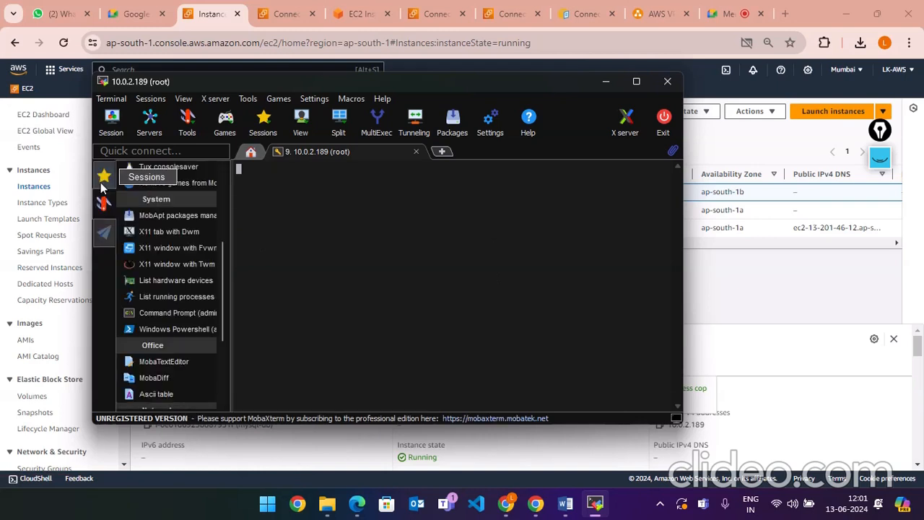
click(104, 176)
- Edit the saved 10.0.2.189 (root) session to use the webserver1306 file from Downloads as its private key and save the settings
right_click(150, 189)
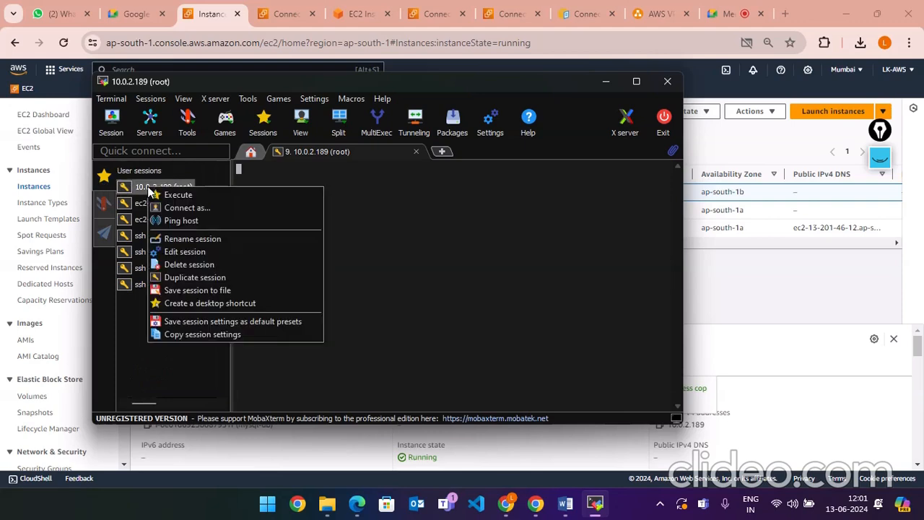
click(189, 252)
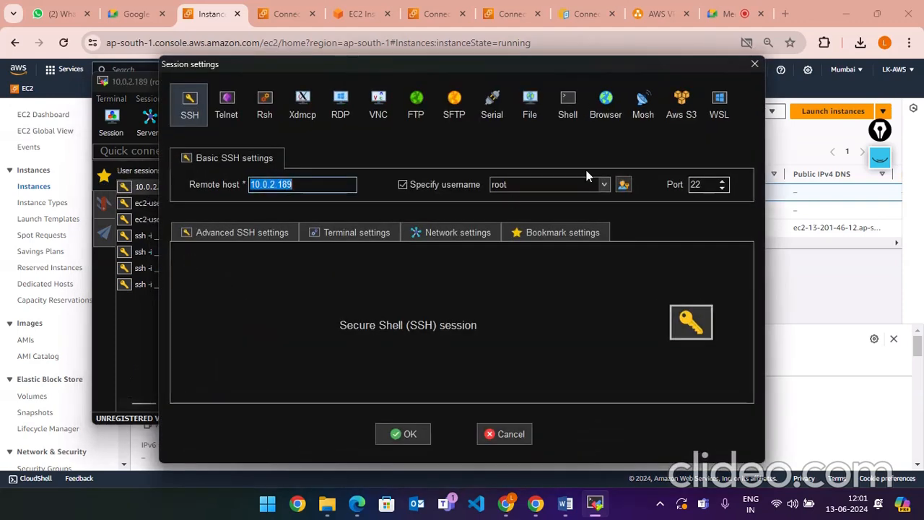
click(291, 234)
click(263, 357)
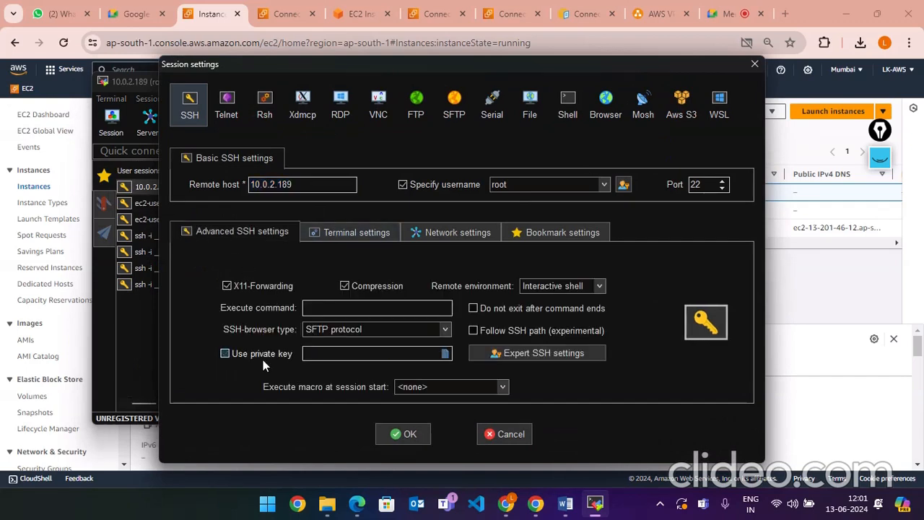
click(267, 353)
click(445, 353)
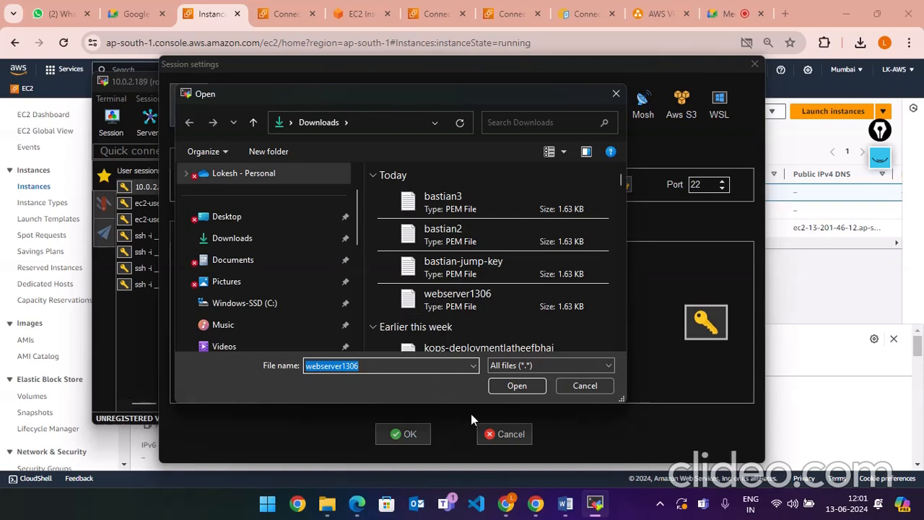
click(517, 303)
click(541, 388)
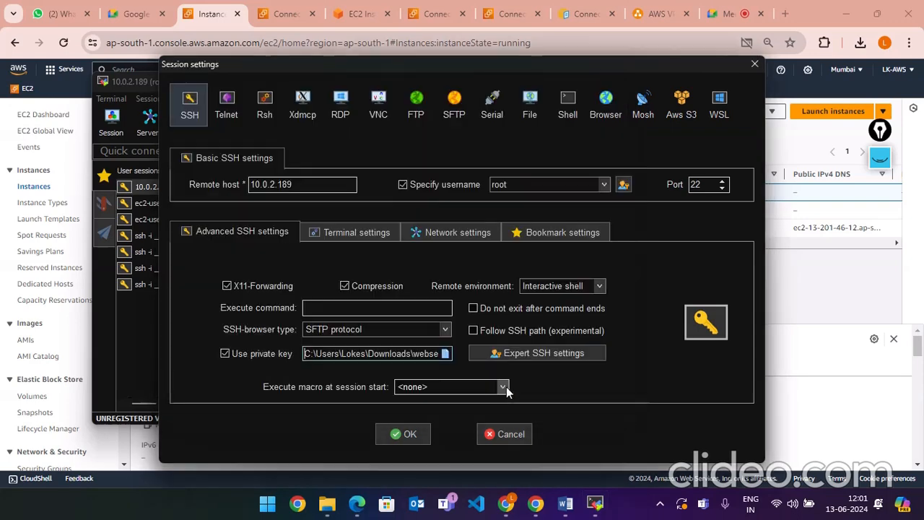
click(402, 433)
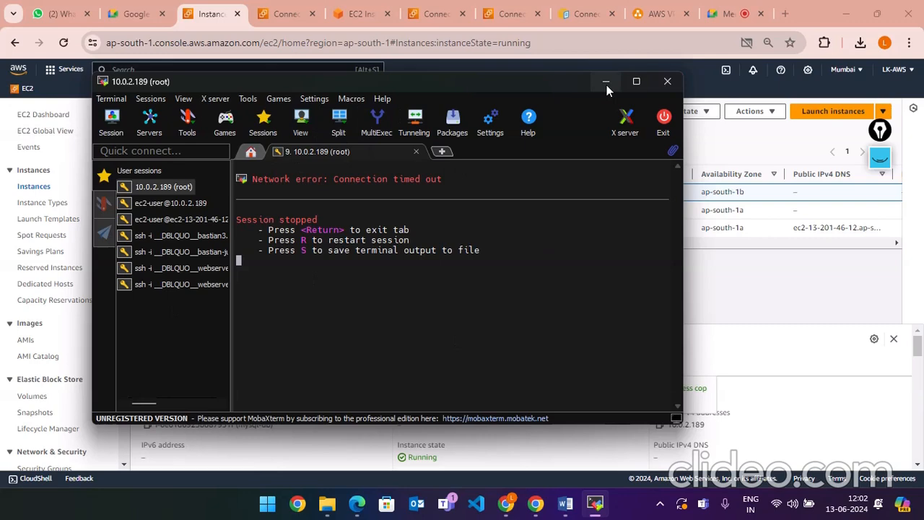
- Maximize the MobaXterm window, show the VPC diagram overlay and add blue pen tick marks at the Jump, Web, NAT and DB shapes
click(637, 80)
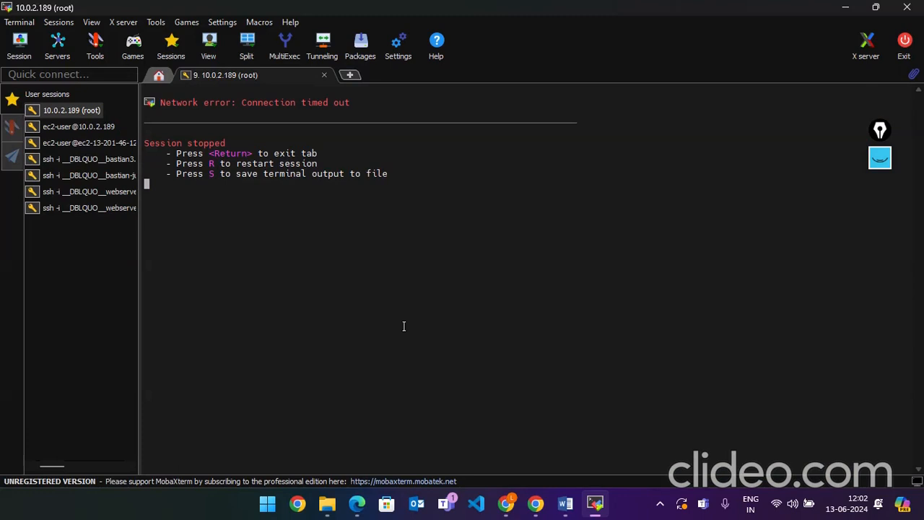
click(879, 157)
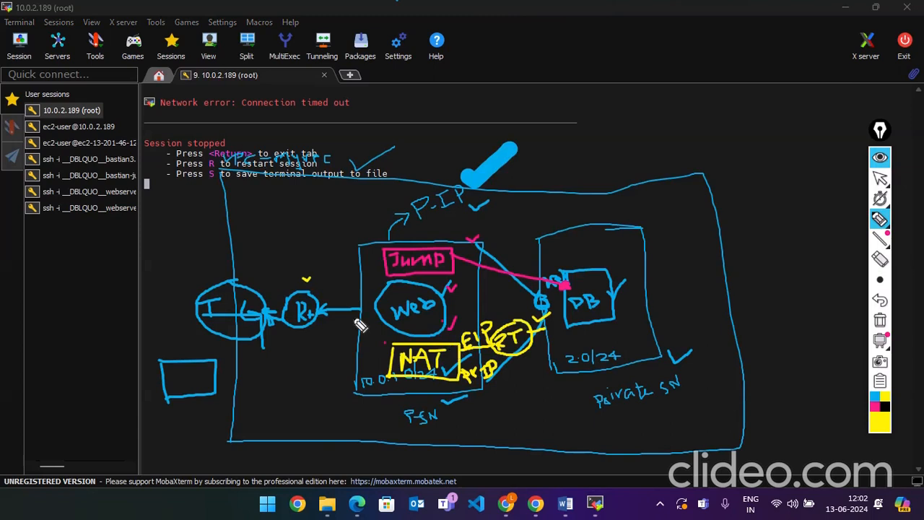
click(873, 397)
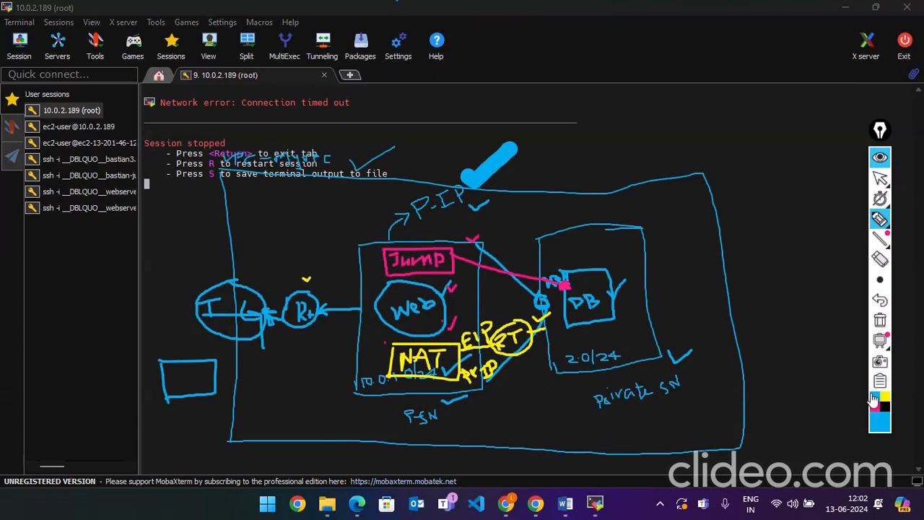
mouse_move(407, 232)
mouse_down()
mouse_move(414, 242)
mouse_move(459, 217)
mouse_up()
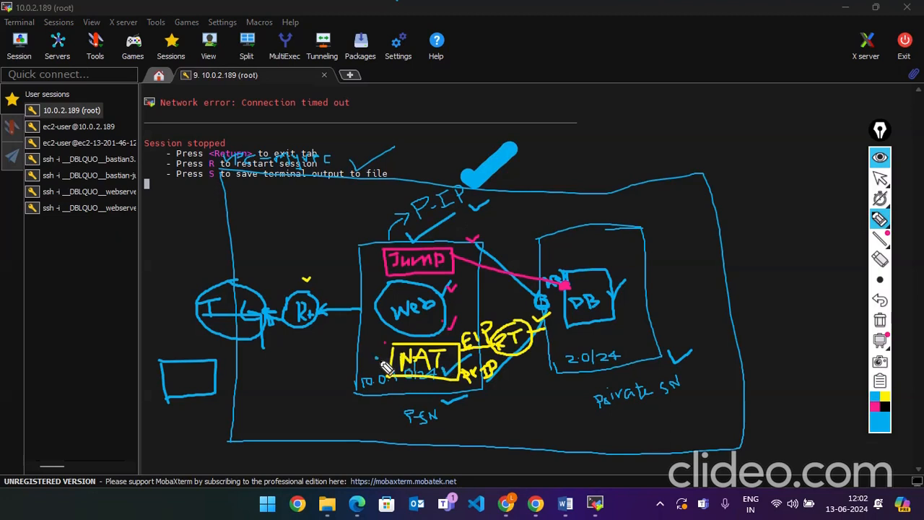
drag(375, 360, 433, 340)
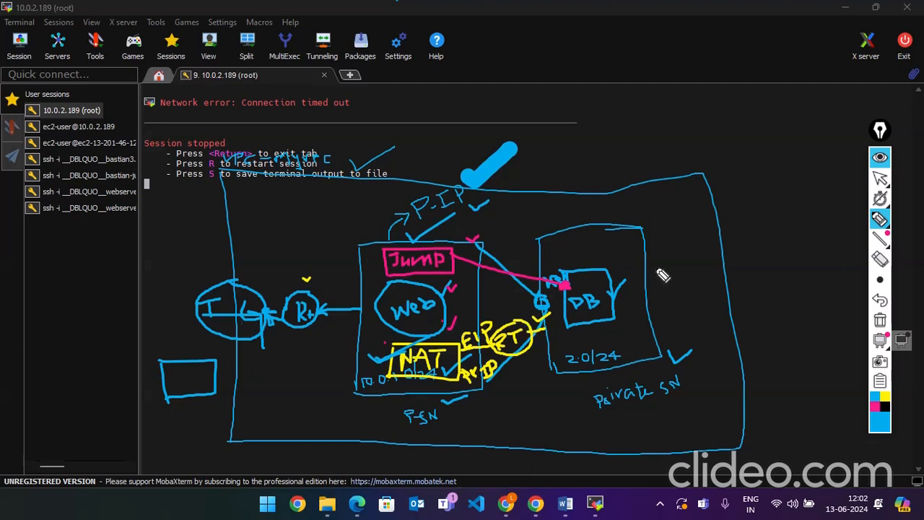
mouse_move(581, 269)
mouse_down()
mouse_move(588, 281)
mouse_move(665, 231)
mouse_up()
drag(582, 269, 666, 230)
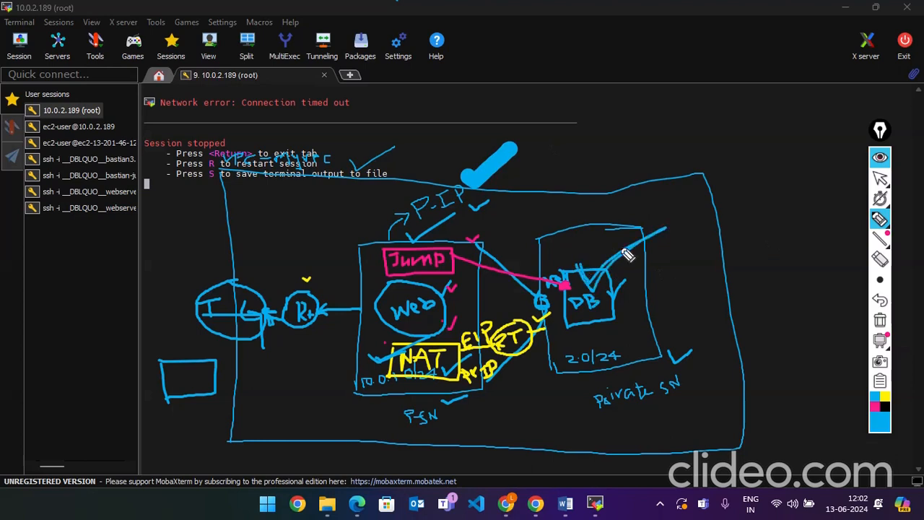
mouse_move(578, 270)
mouse_down()
mouse_move(584, 295)
mouse_move(663, 230)
mouse_up()
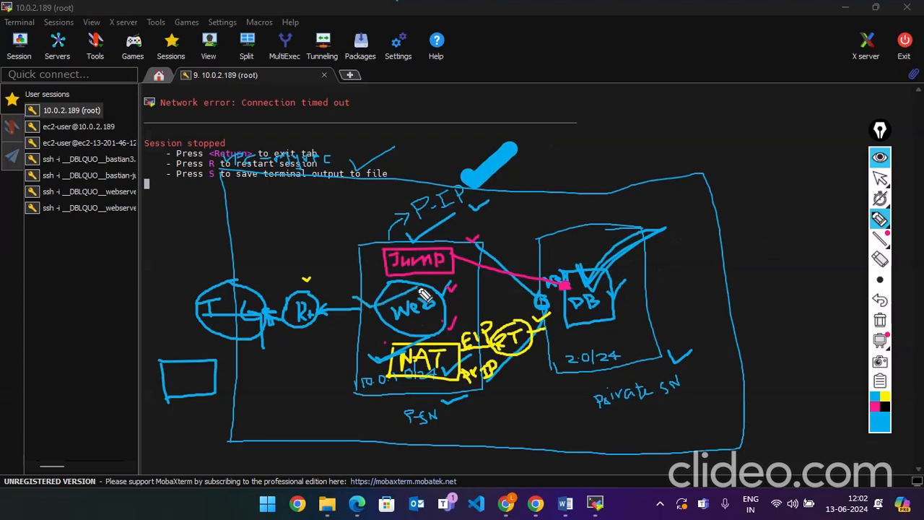
mouse_move(420, 247)
mouse_down()
mouse_move(426, 258)
mouse_move(508, 204)
mouse_up()
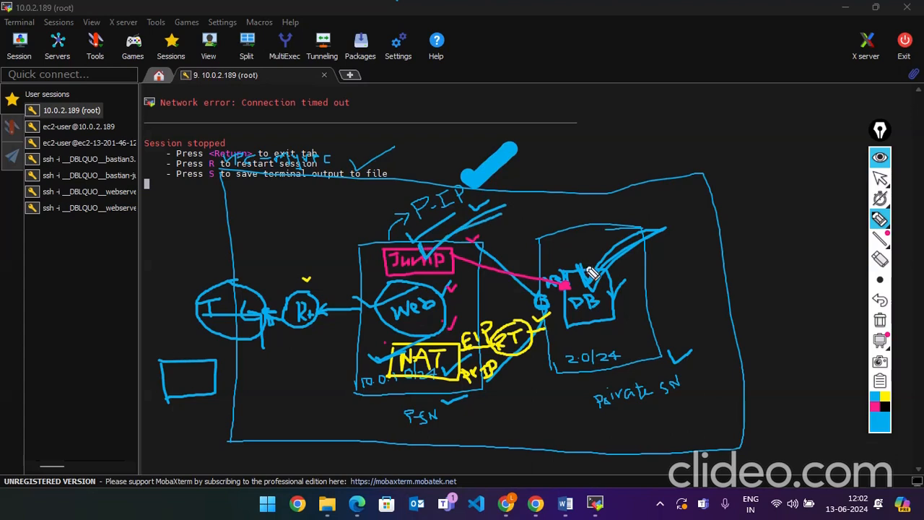
drag(585, 266, 649, 220)
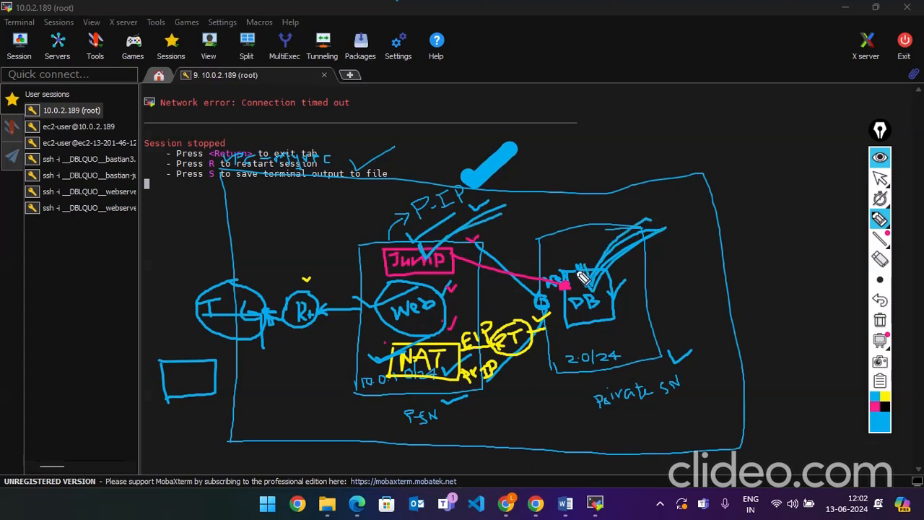
mouse_move(577, 261)
mouse_down()
mouse_move(587, 281)
mouse_move(655, 221)
mouse_up()
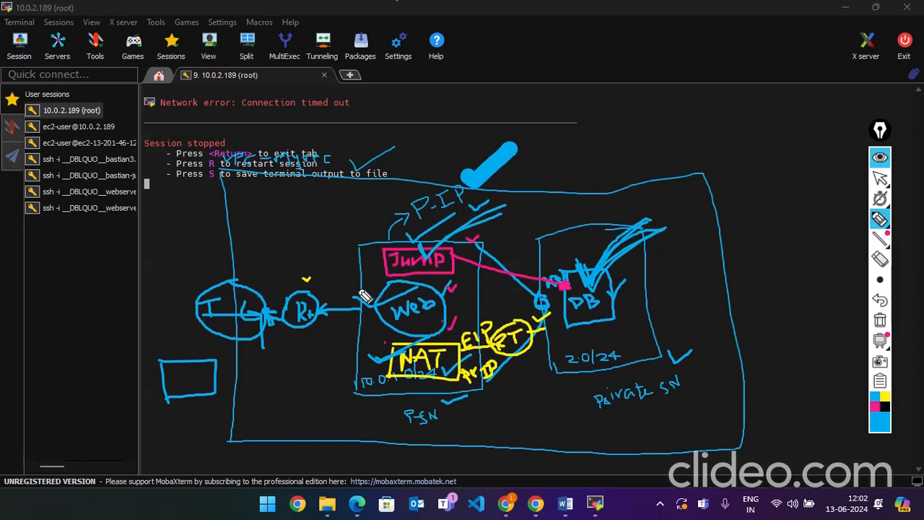
drag(386, 303, 466, 279)
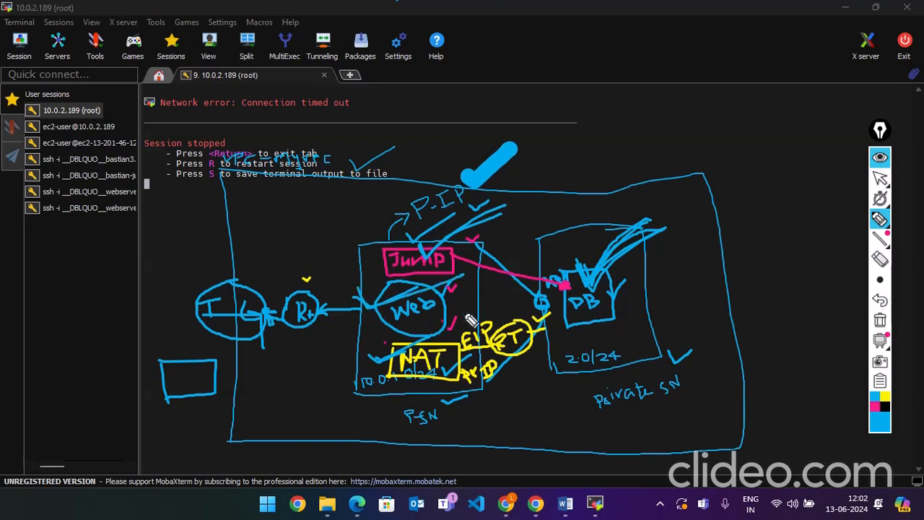
- Circle the private subnet and the Web shape in blue, add a tick across the Jump box, and hide the diagram overlay
mouse_move(663, 212)
mouse_down()
mouse_move(540, 238)
mouse_move(690, 321)
mouse_move(652, 200)
mouse_move(643, 210)
mouse_move(679, 160)
mouse_move(667, 210)
mouse_move(775, 178)
mouse_up()
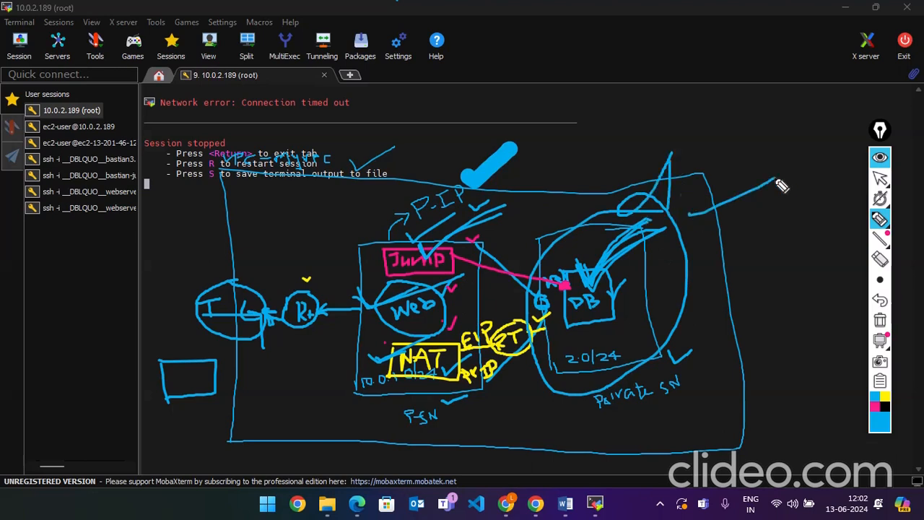
mouse_move(388, 309)
mouse_down()
mouse_move(442, 299)
mouse_move(404, 283)
mouse_move(456, 322)
mouse_move(422, 281)
mouse_move(398, 339)
mouse_move(442, 301)
mouse_move(399, 322)
mouse_move(461, 321)
mouse_move(378, 315)
mouse_move(442, 335)
mouse_move(395, 289)
mouse_move(399, 344)
mouse_move(417, 288)
mouse_move(386, 288)
mouse_move(385, 305)
mouse_move(377, 292)
mouse_up()
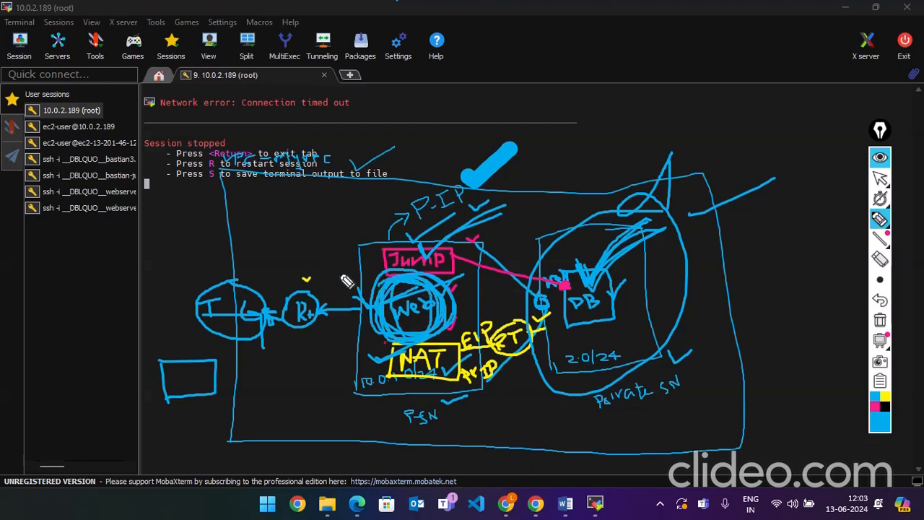
drag(332, 262, 415, 225)
drag(331, 274, 452, 221)
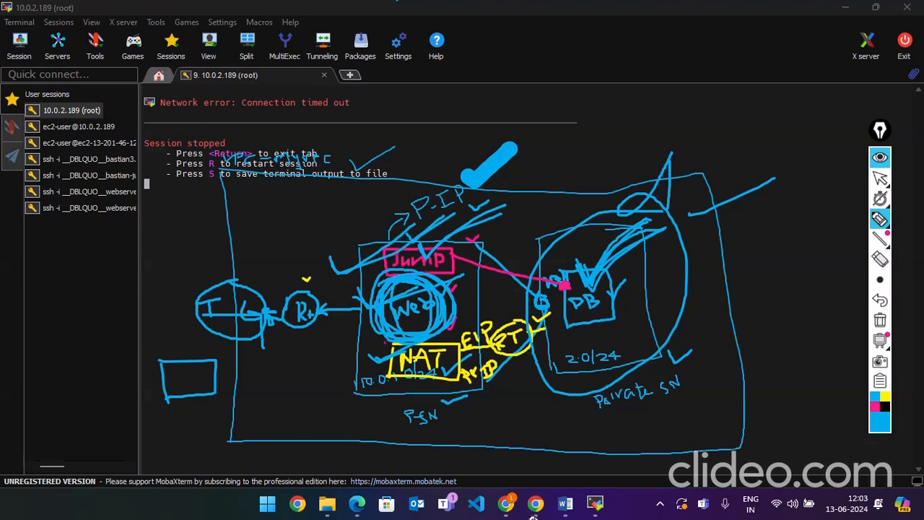
click(879, 155)
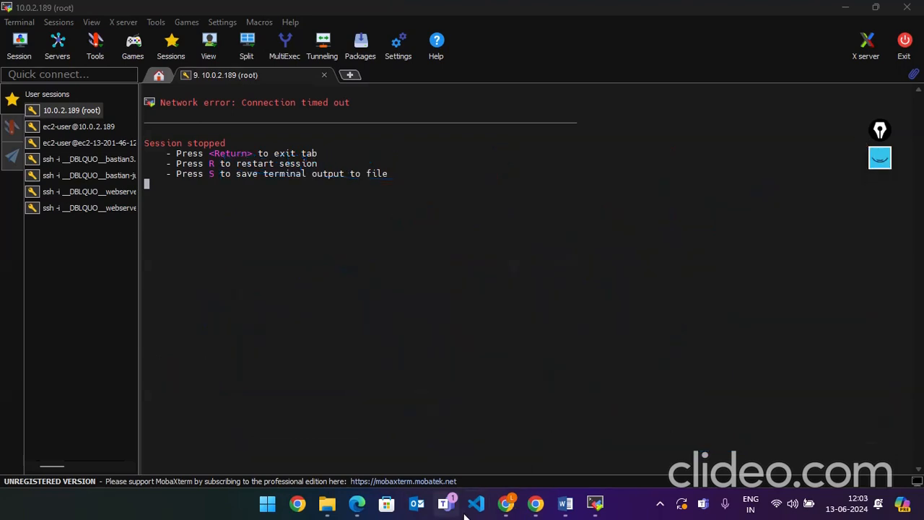
click(535, 503)
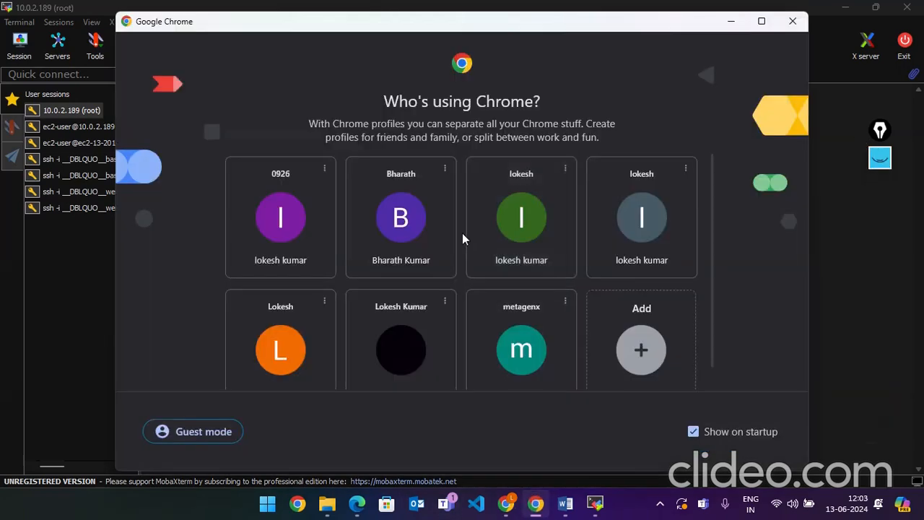
click(293, 349)
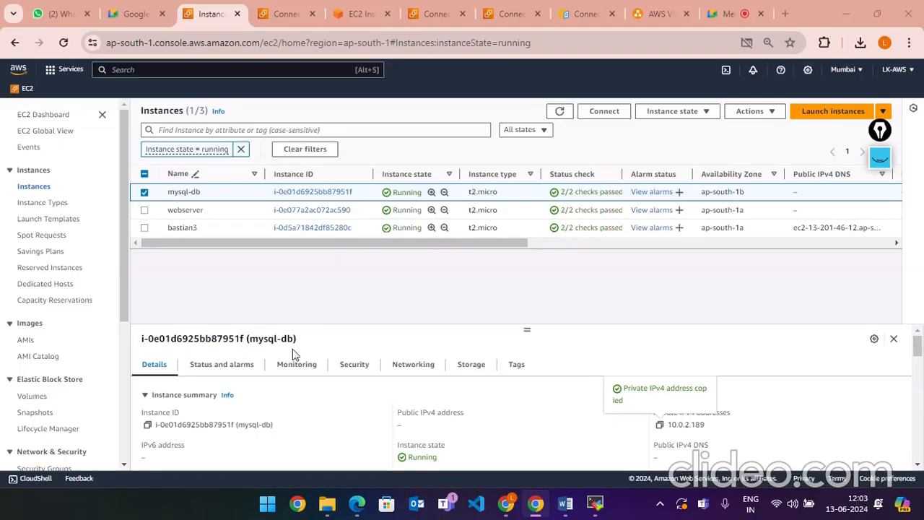
click(785, 14)
text(www)
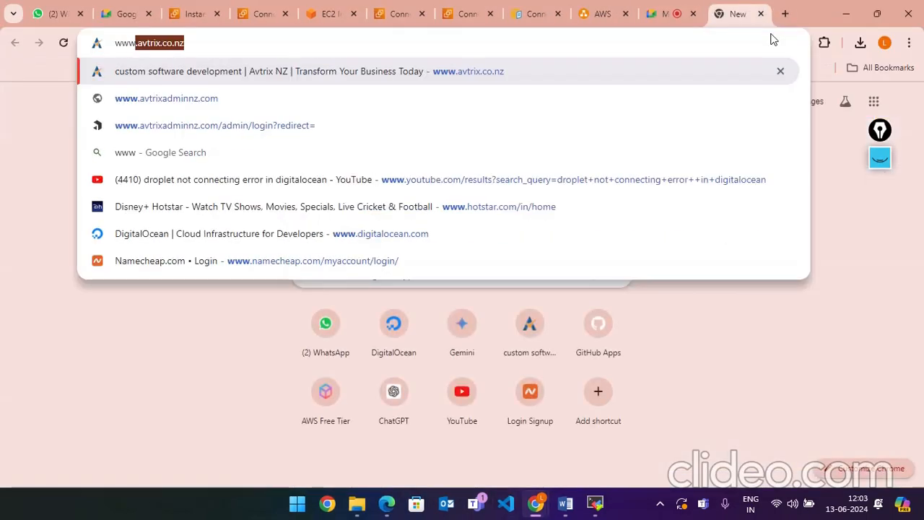
text(.google)
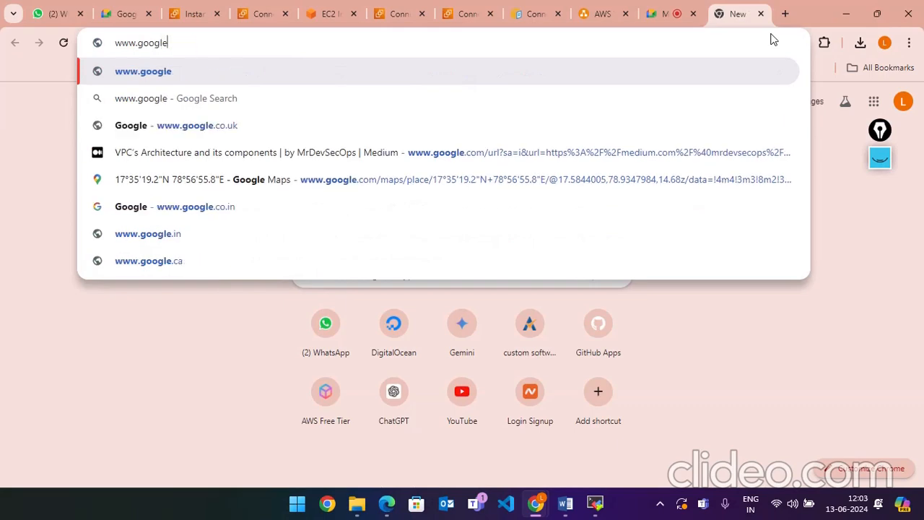
text(.com')
key(Return)
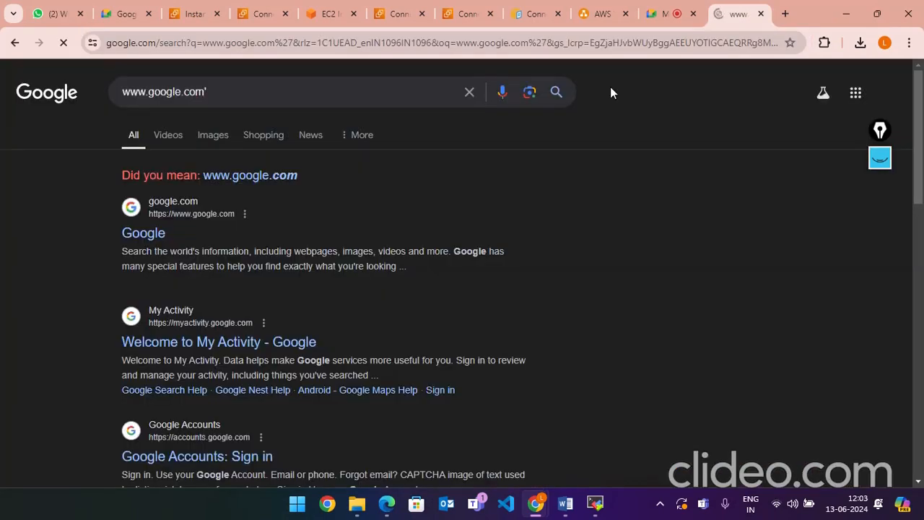
click(205, 91)
key(BackSpace)
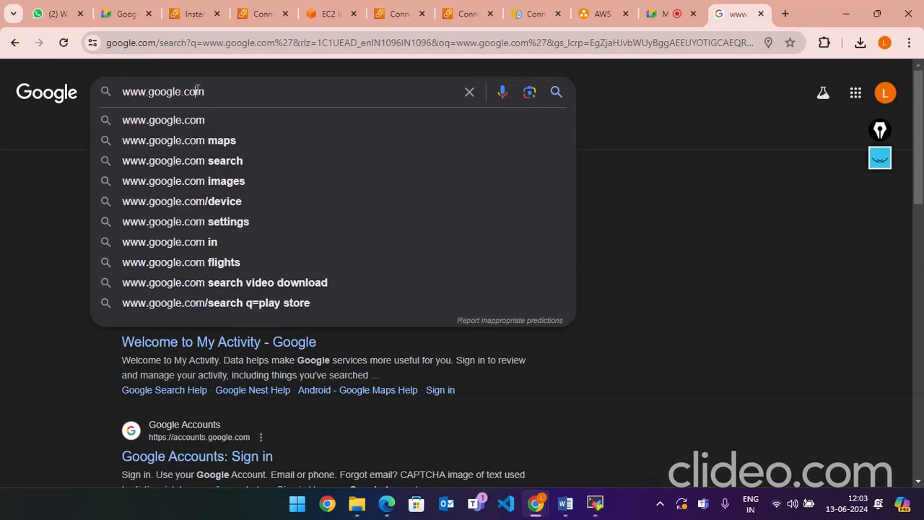
drag(214, 91, 85, 101)
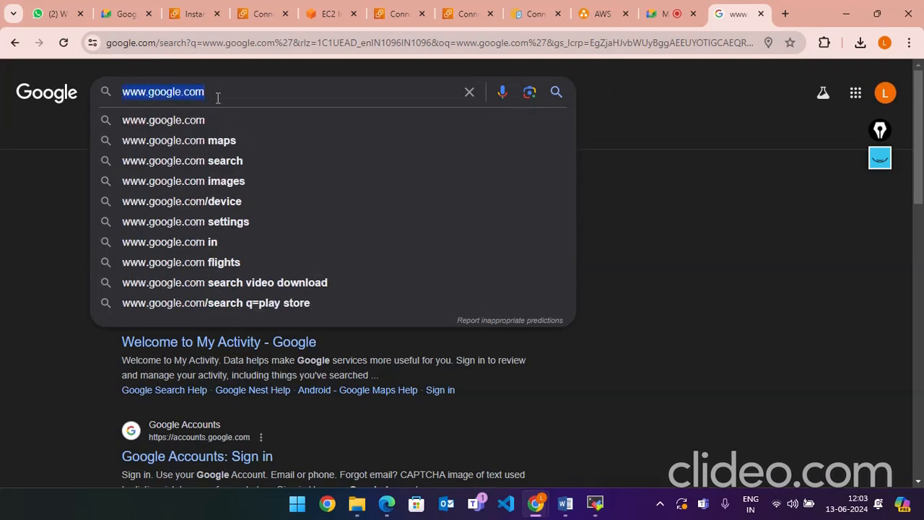
click(196, 45)
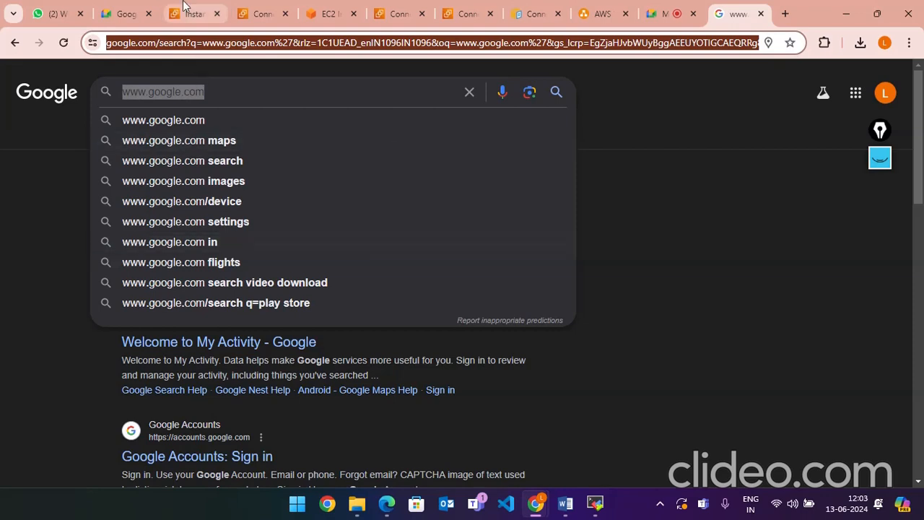
click(226, 86)
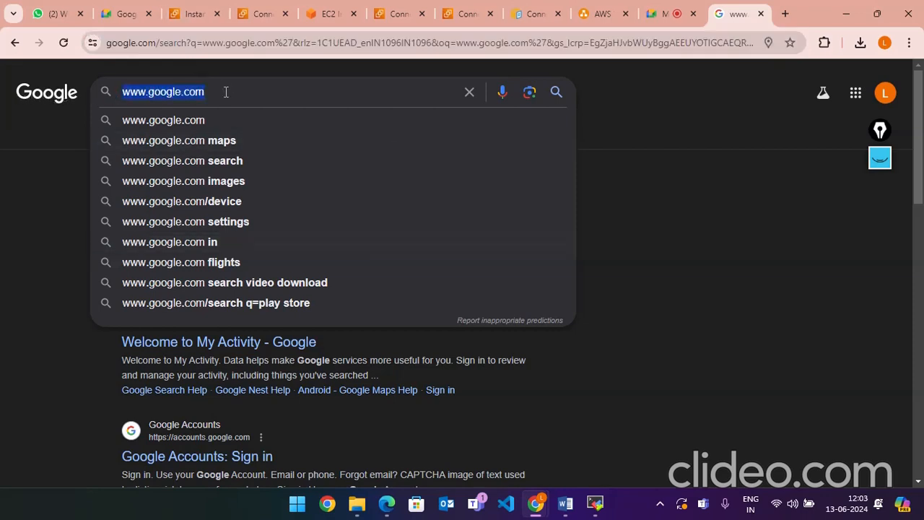
drag(223, 91, 118, 93)
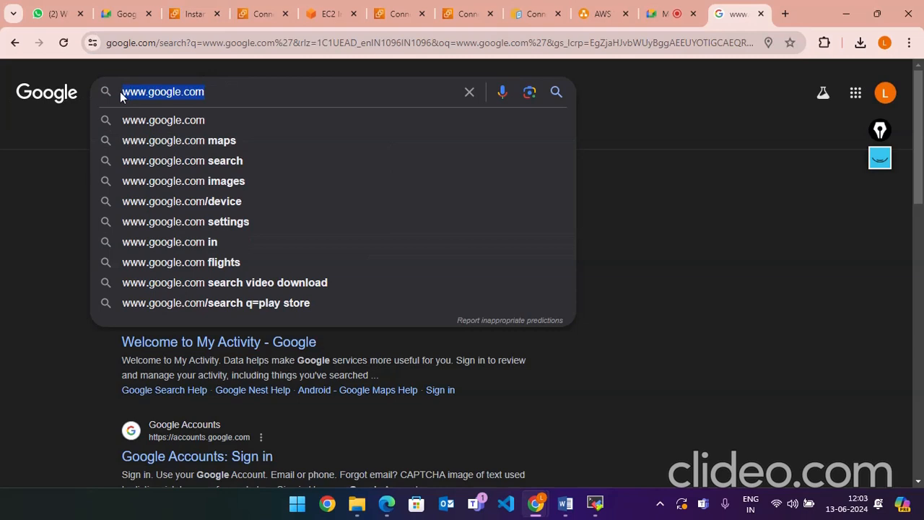
drag(221, 92, 116, 92)
click(231, 92)
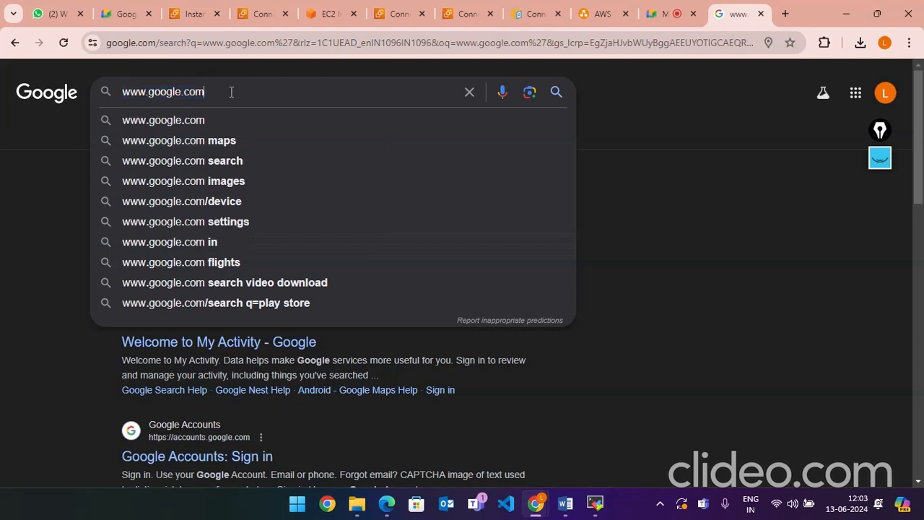
drag(231, 92, 92, 92)
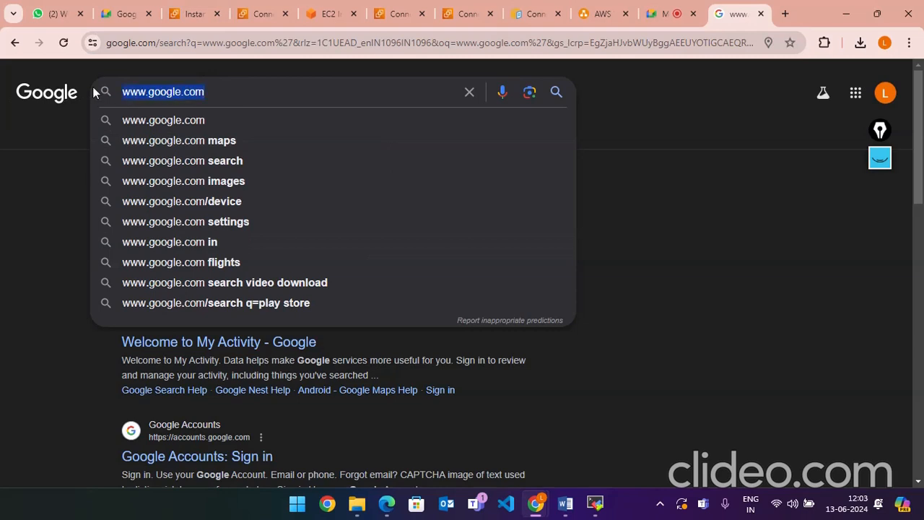
- Replace the search page's web address with the example IP address 173.1.125.223, without loading it, and highlight it
click(180, 40)
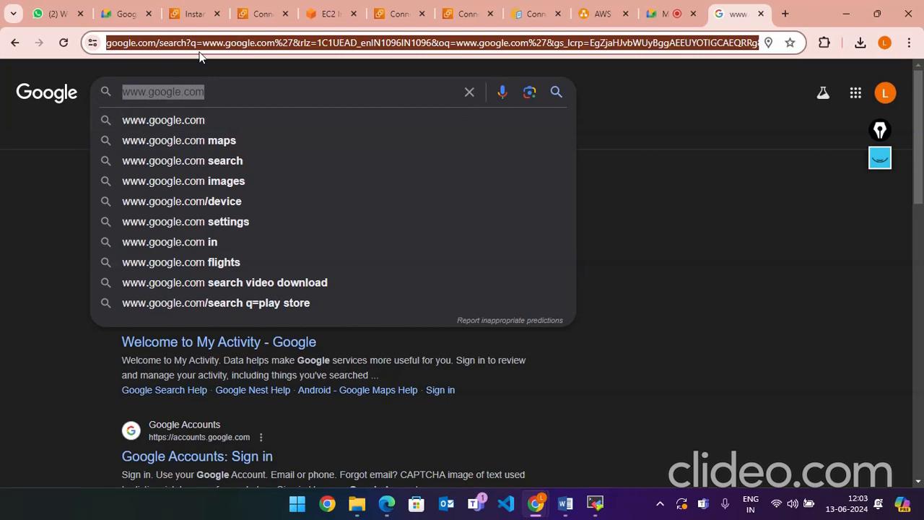
text(173.)
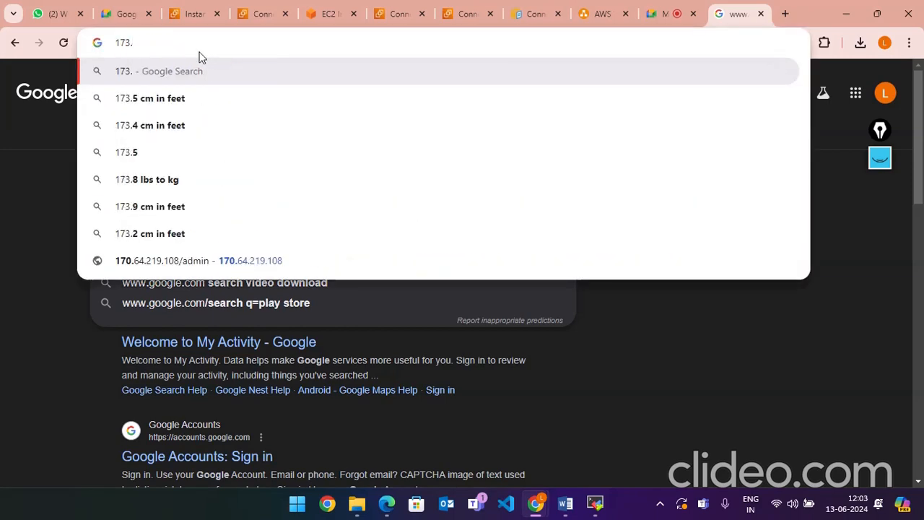
text(1.1)
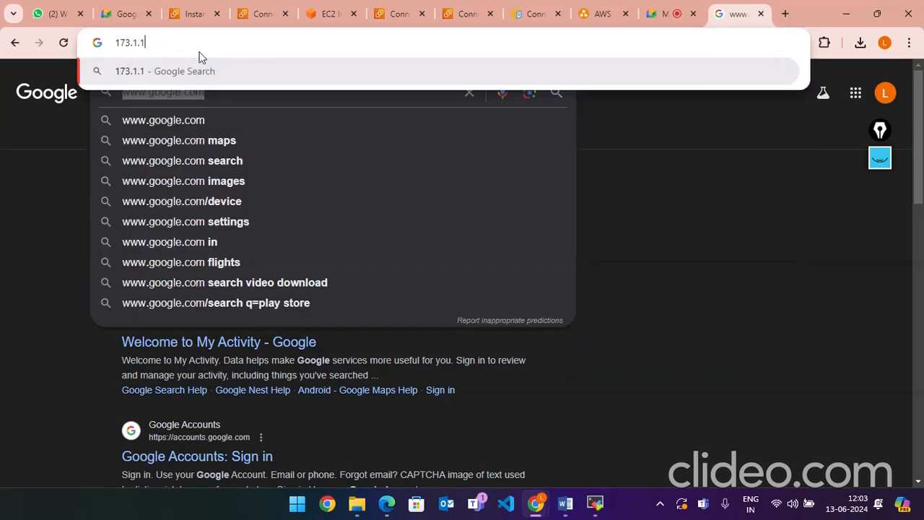
text(25.223)
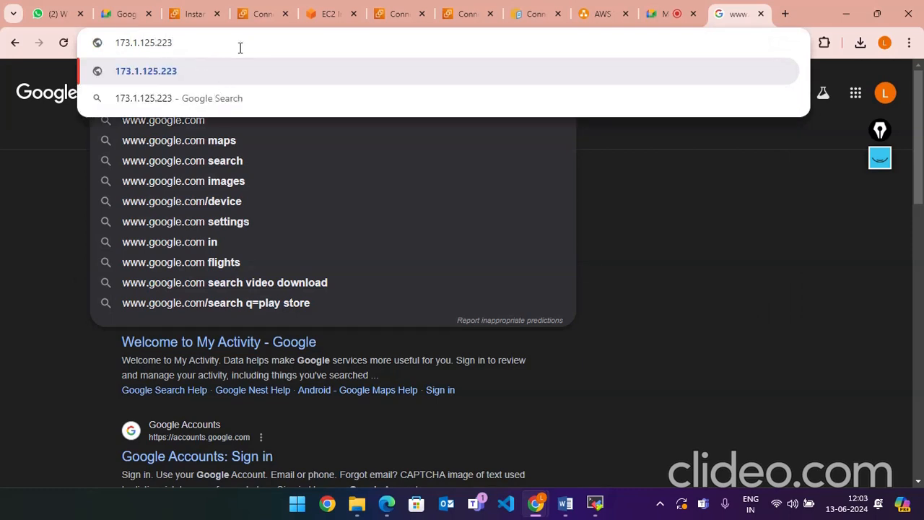
drag(241, 47, 115, 59)
- In the AWS console, list the running EC2 instances, open the webserver instance's summary and copy its public IPv4 address
click(173, 10)
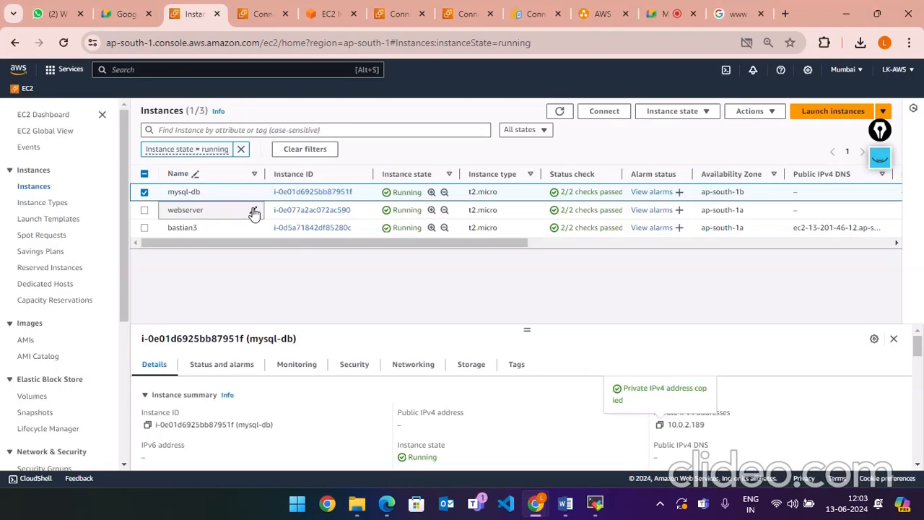
click(596, 115)
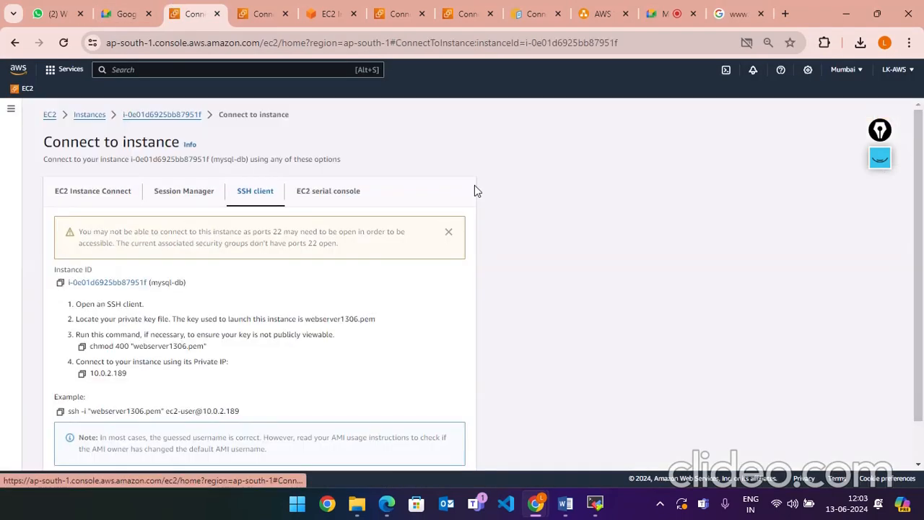
click(52, 114)
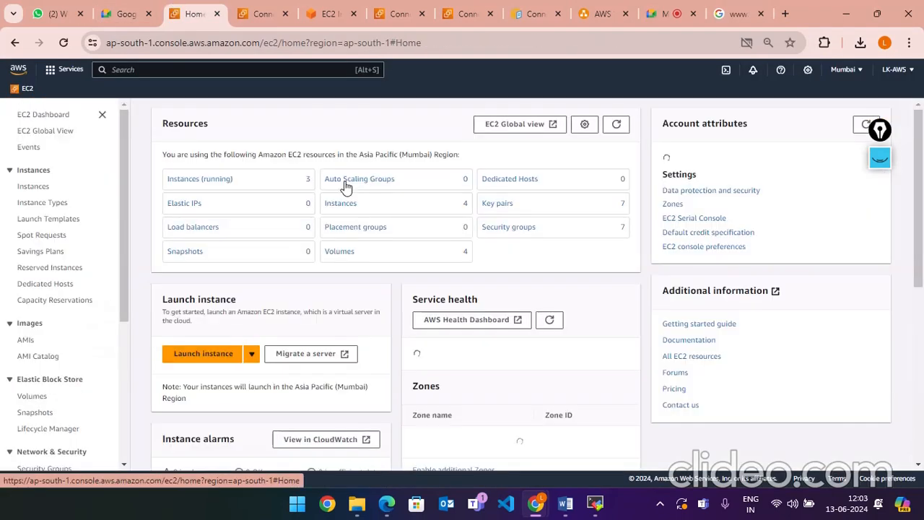
click(194, 180)
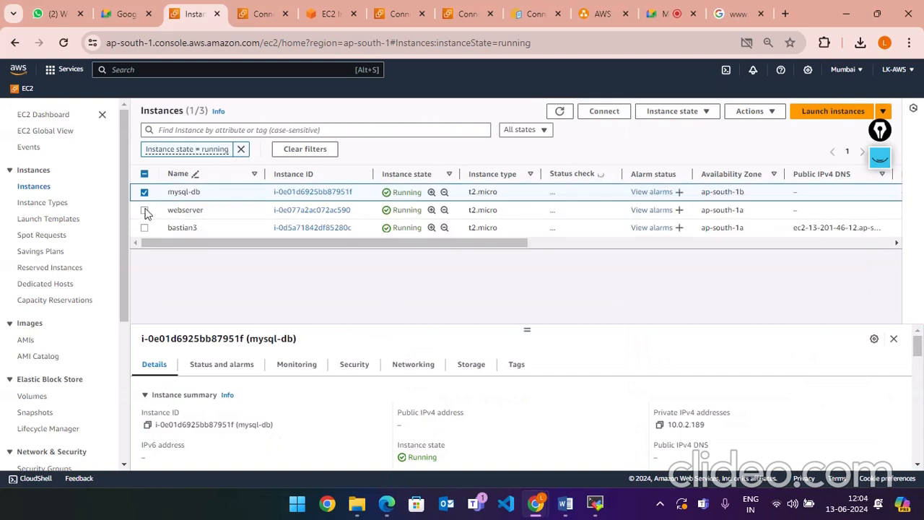
click(286, 211)
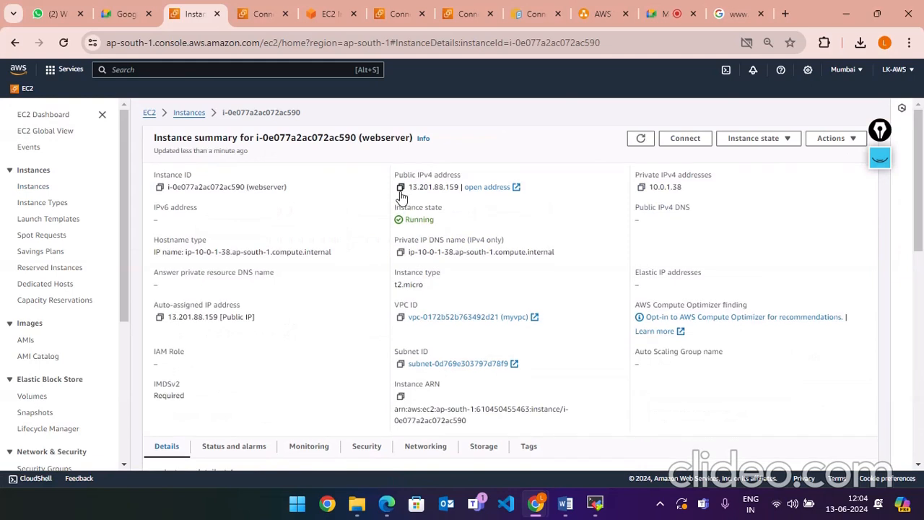
click(401, 188)
- Load the copied public address 13.201.88.159 in a new browser tab and highlight the page text
click(785, 12)
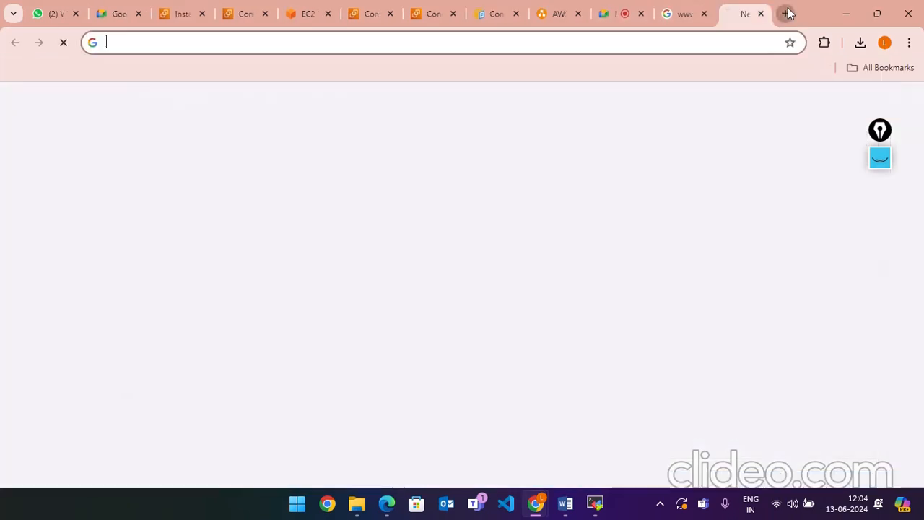
key(ctrl+v)
key(Return)
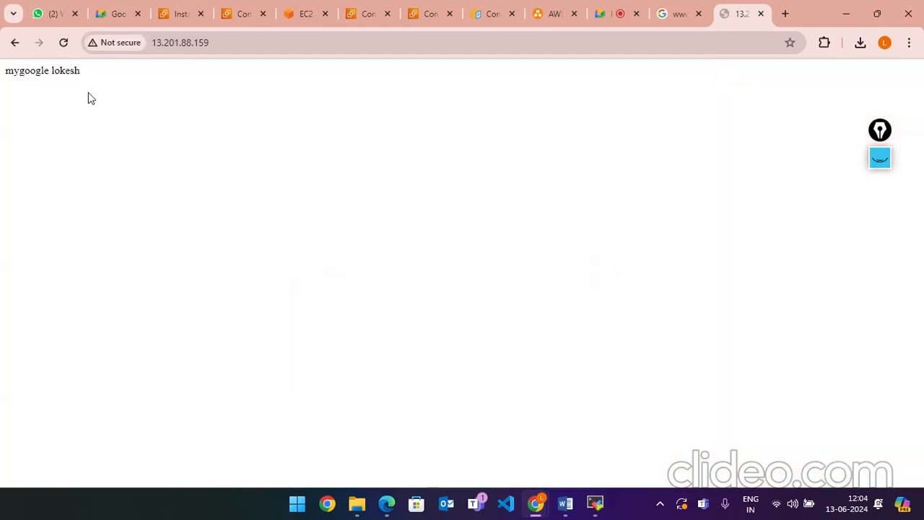
drag(85, 74, 2, 76)
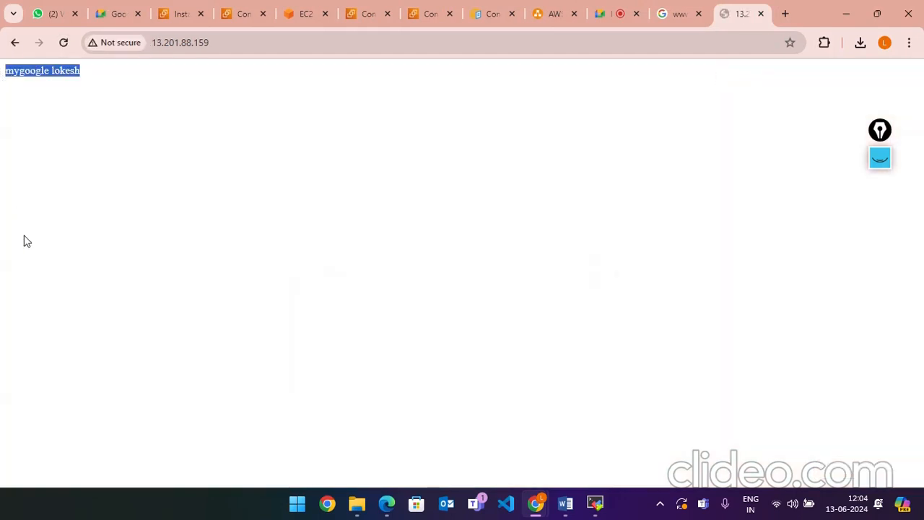
- Request the webserver page at 13.201.88.159 again several times to test whether it responds
click(258, 39)
key(Return)
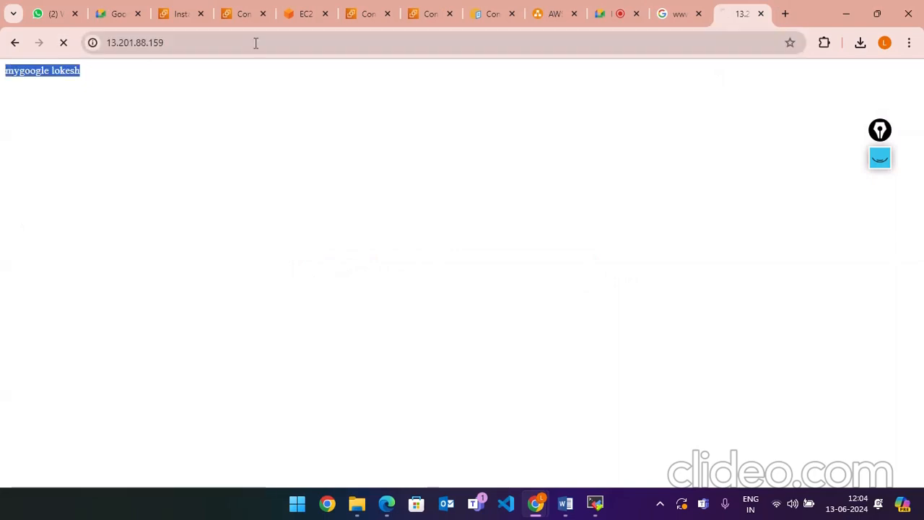
drag(96, 77, 2, 80)
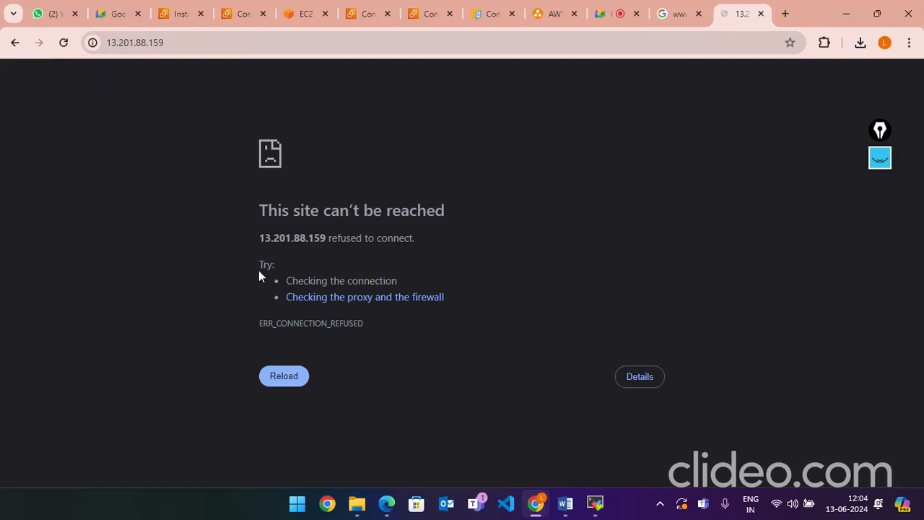
click(190, 45)
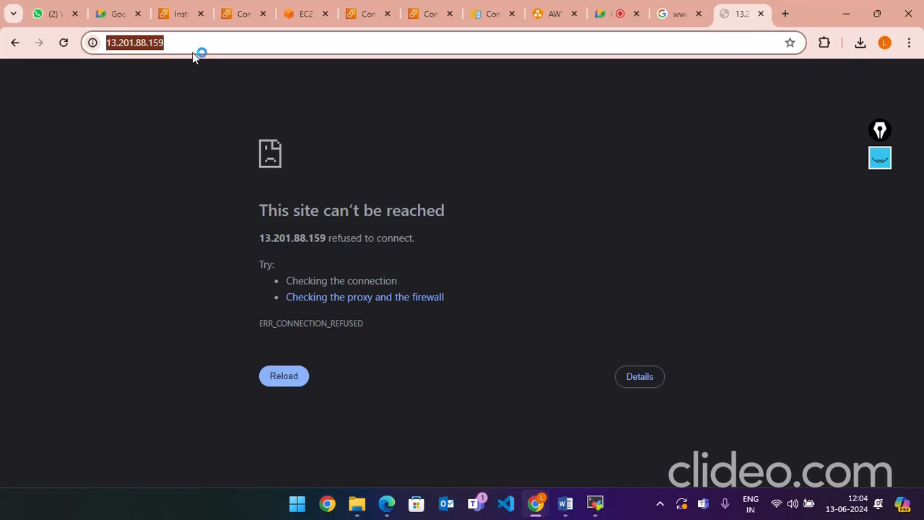
key(Return)
key(Return)
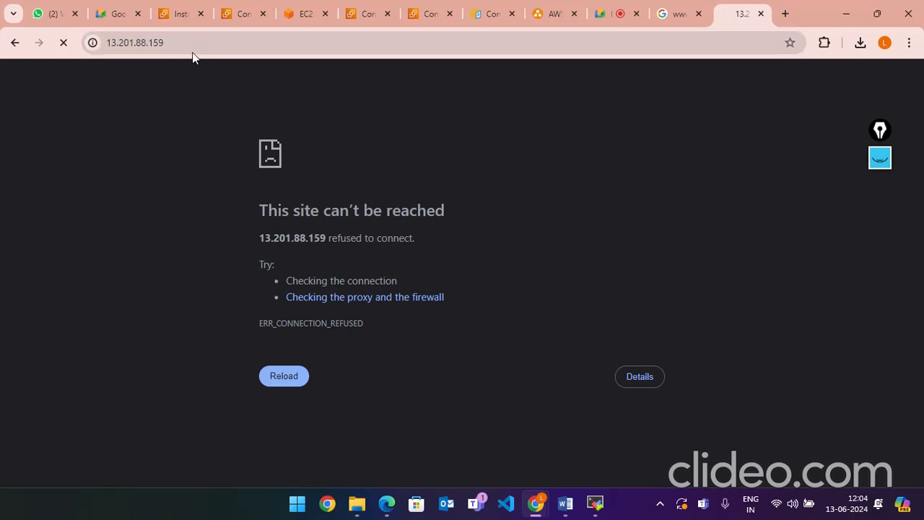
- Glance at the Google search tab, return to the 13.201.88.159 tab and show the VPC diagram overlay with its drawing tools
click(677, 12)
click(720, 10)
click(878, 165)
click(854, 152)
click(883, 161)
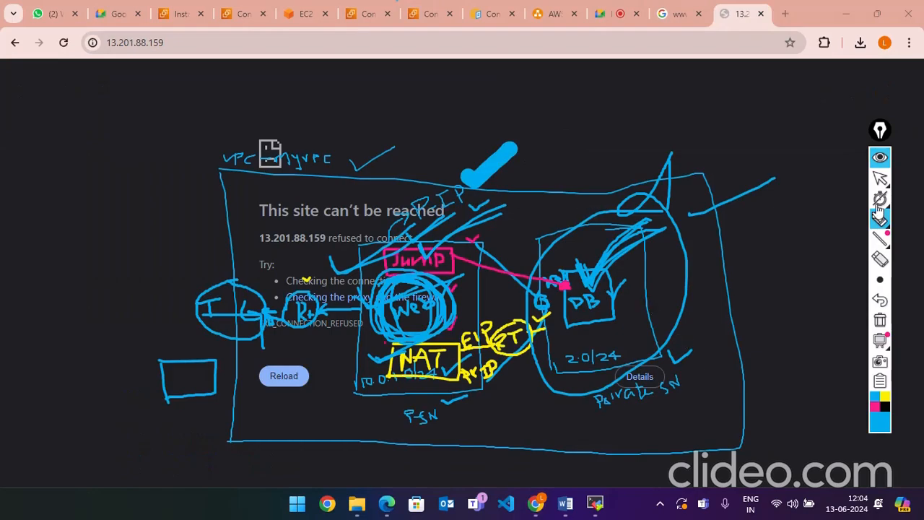